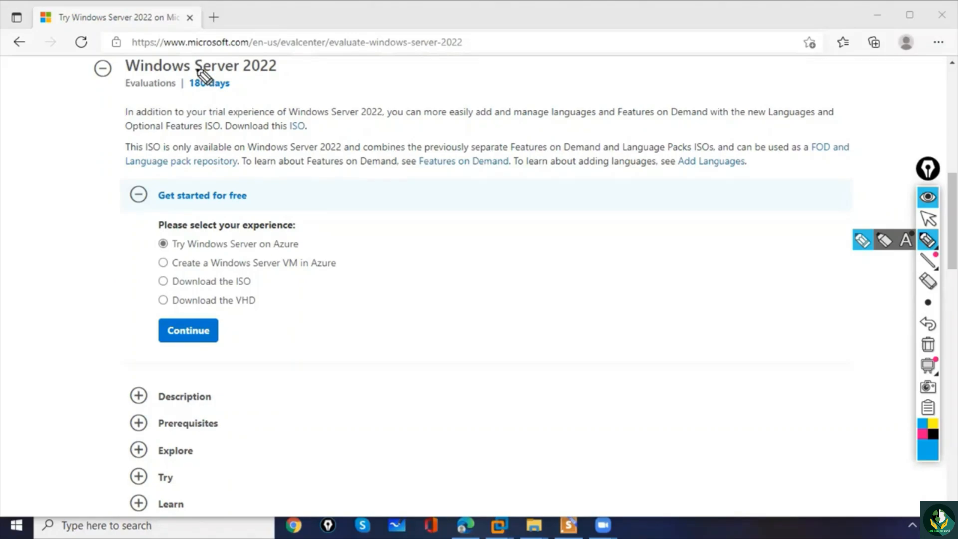
# - Circle the 180 days evaluation period with the pen, clear the markings and return to the normal pointer
pyautogui.moveTo(203, 79)
pyautogui.mouseDown()
pyautogui.moveTo(188, 92)
pyautogui.moveTo(228, 95)
pyautogui.moveTo(194, 79)
pyautogui.mouseUp()
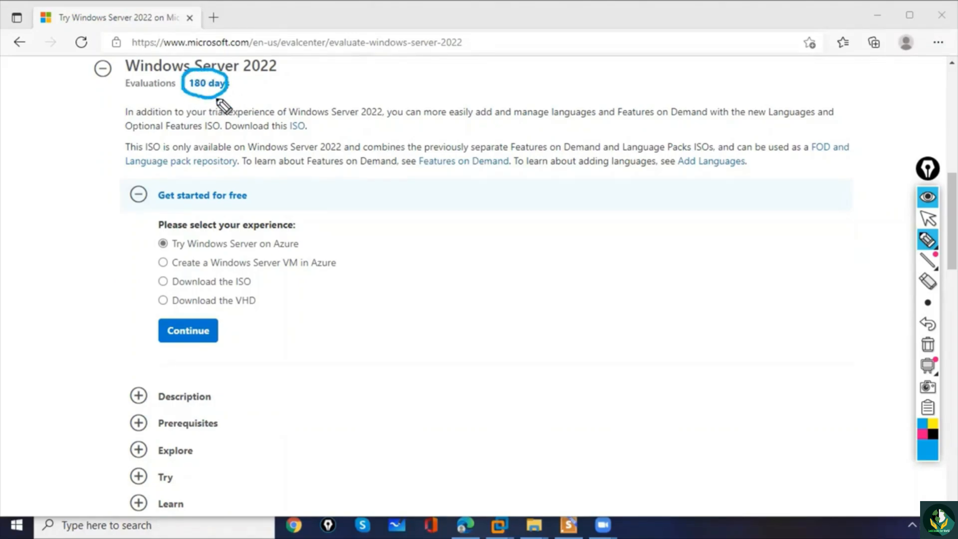
pyautogui.moveTo(156, 105); pyautogui.dragTo(174, 97)
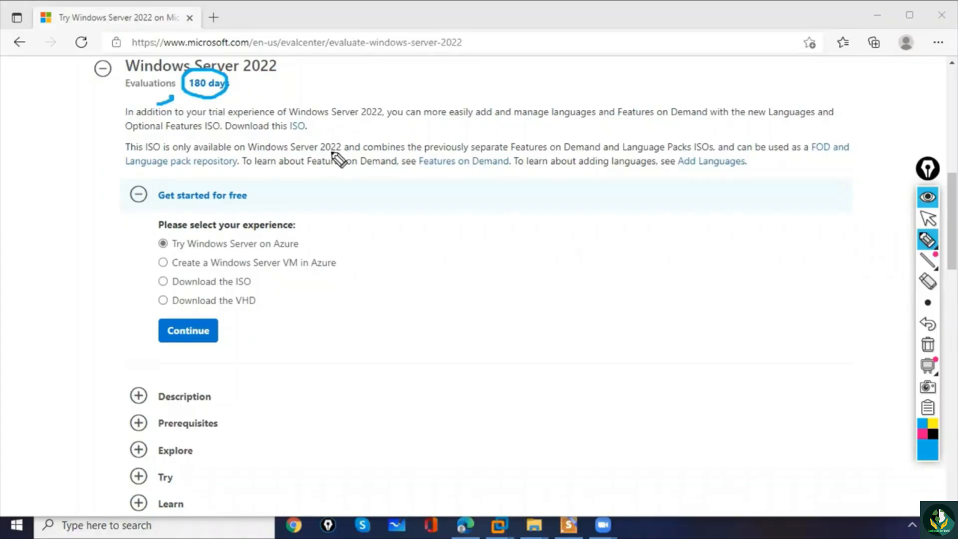
pyautogui.click(927, 344)
pyautogui.click(929, 219)
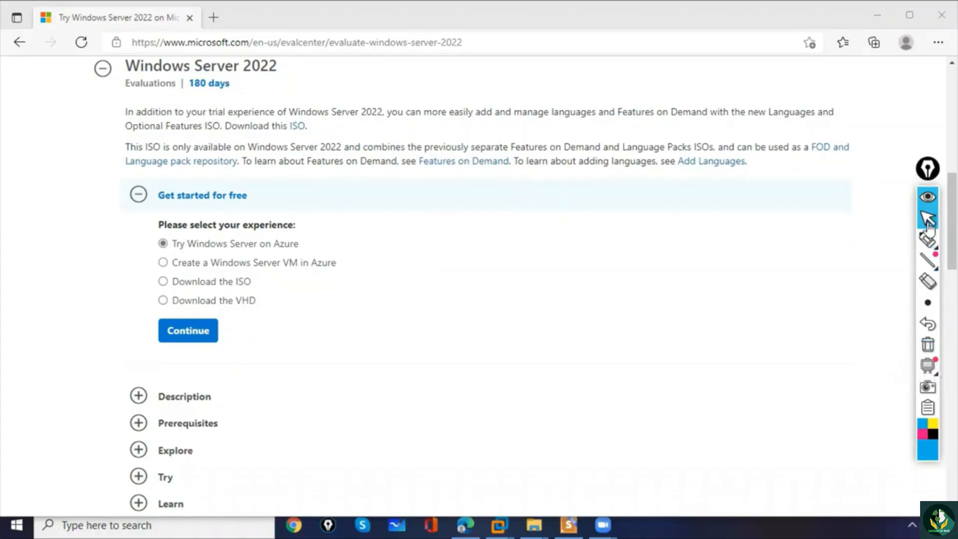
# - Choose Download the ISO as the Windows Server 2022 experience and continue to the registration form
pyautogui.click(372, 312)
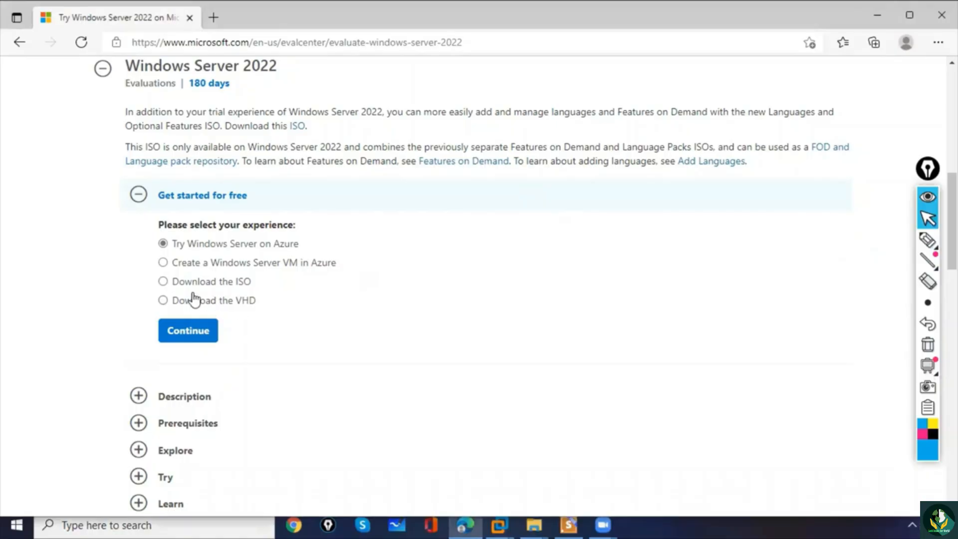
pyautogui.click(164, 282)
pyautogui.click(188, 332)
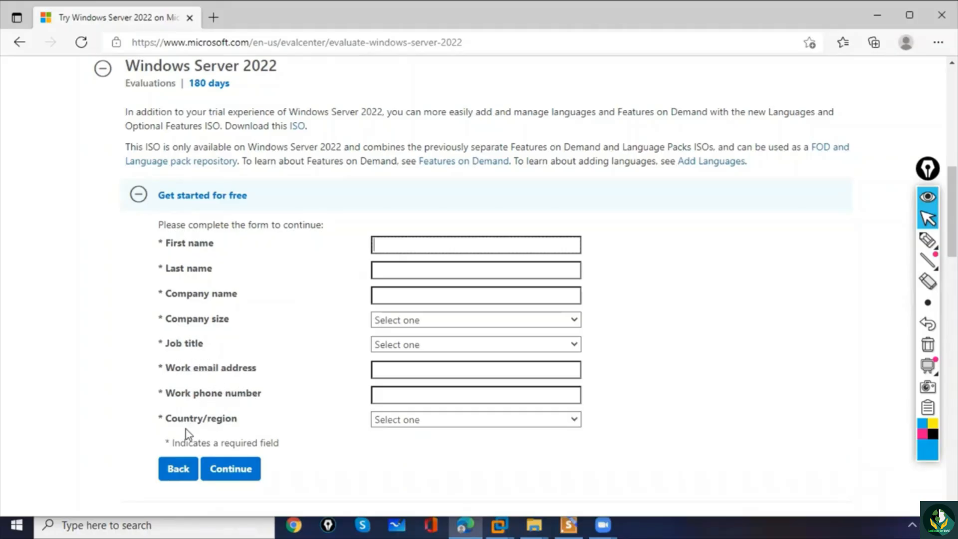
# - Autofill the registration form with the saved contact details and set the company size to 1
pyautogui.click(403, 246)
pyautogui.click(405, 282)
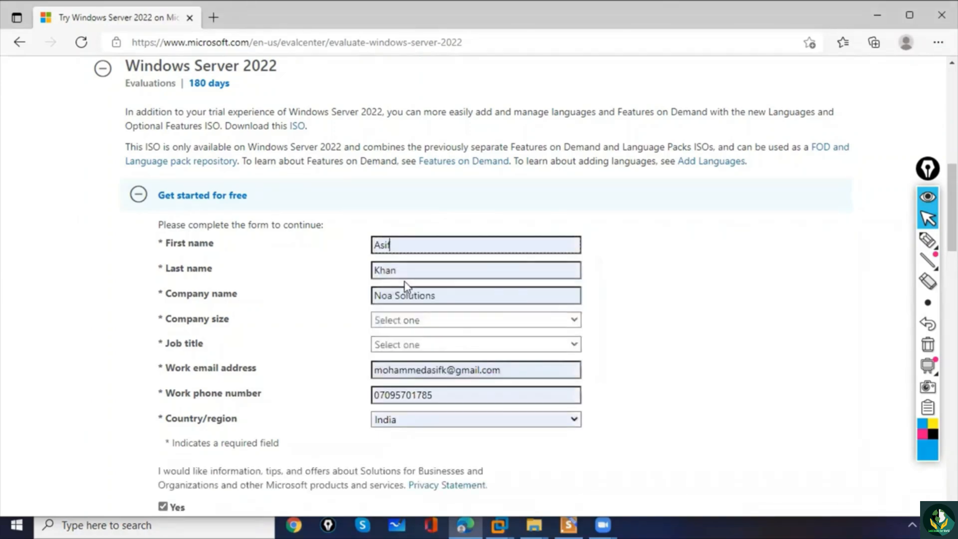
pyautogui.click(398, 319)
pyautogui.click(395, 352)
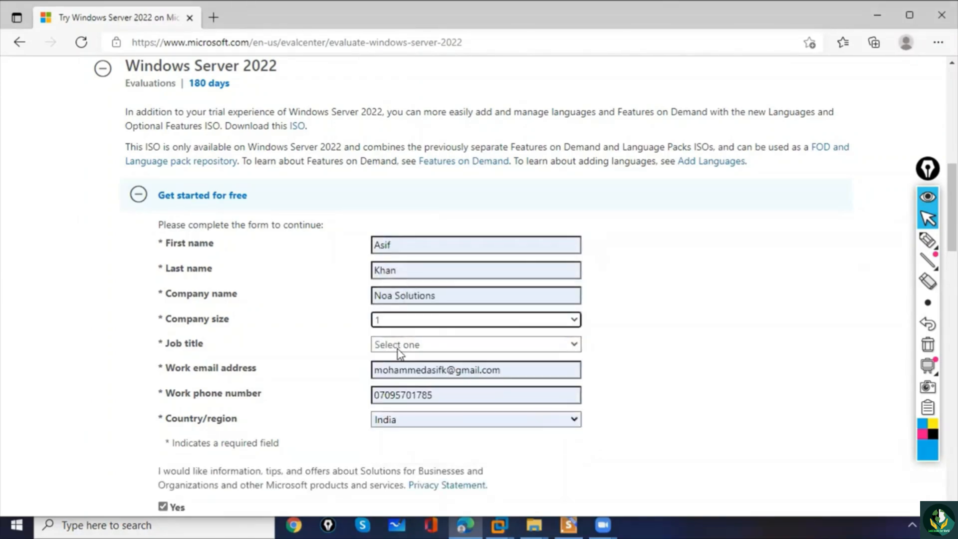
# - Set the job title to System Administrator/Architect and submit the registration form
pyautogui.click(391, 348)
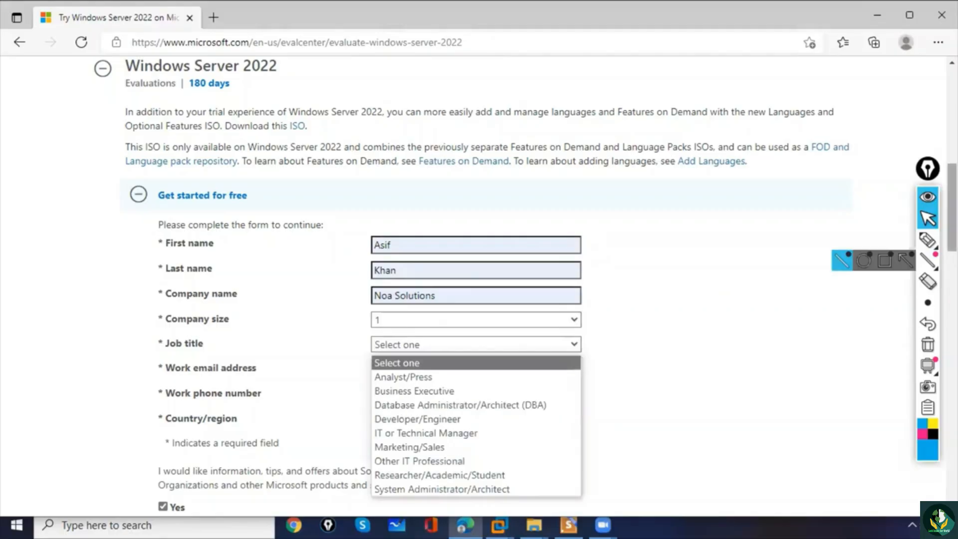
pyautogui.click(952, 234)
pyautogui.scroll(-2, 402, 259)
pyautogui.click(403, 258)
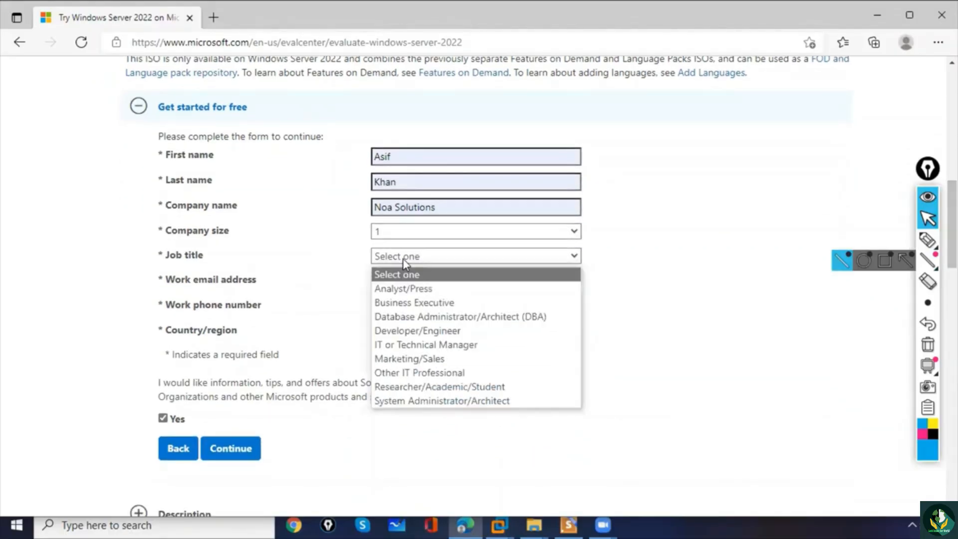
pyautogui.click(399, 400)
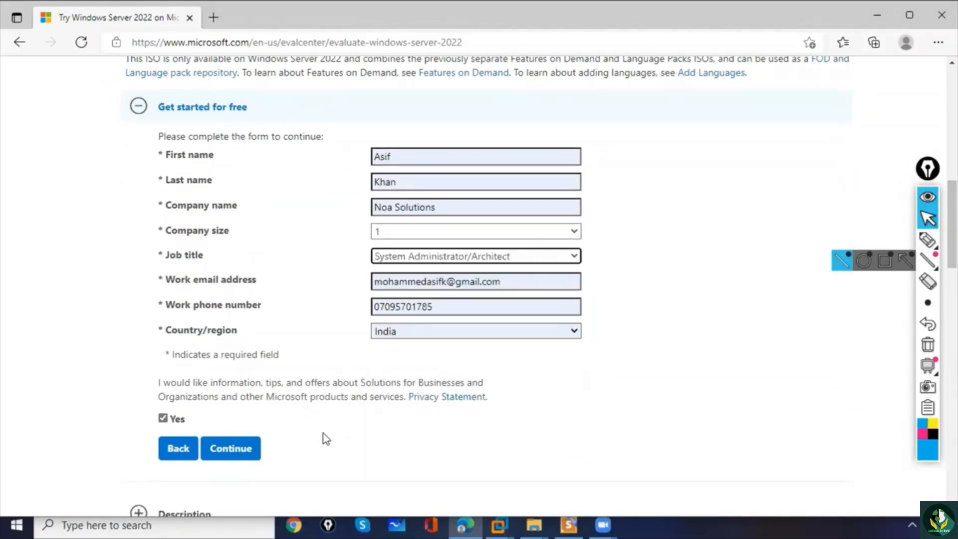
pyautogui.click(242, 452)
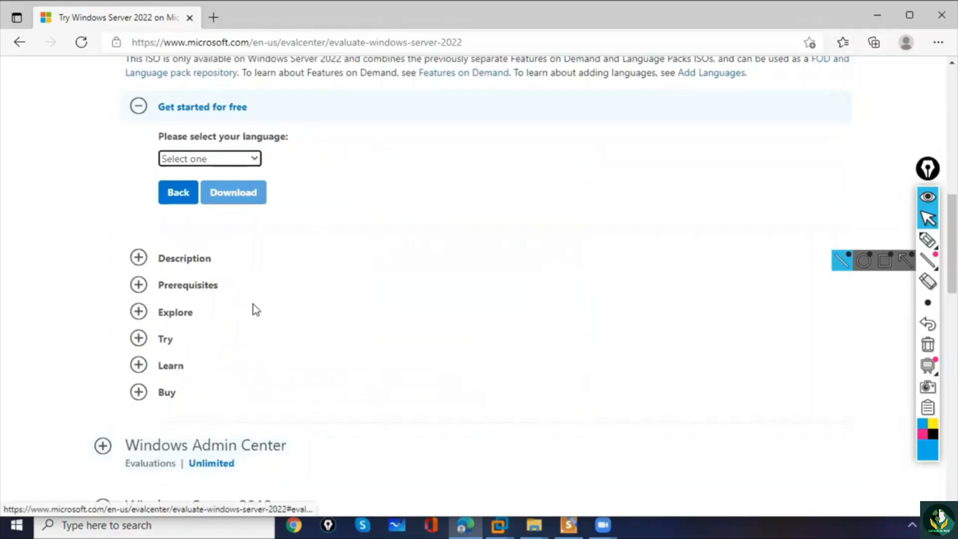
# - Choose English as the language and download the Windows Server 2022 ISO
pyautogui.click(221, 161)
pyautogui.click(202, 208)
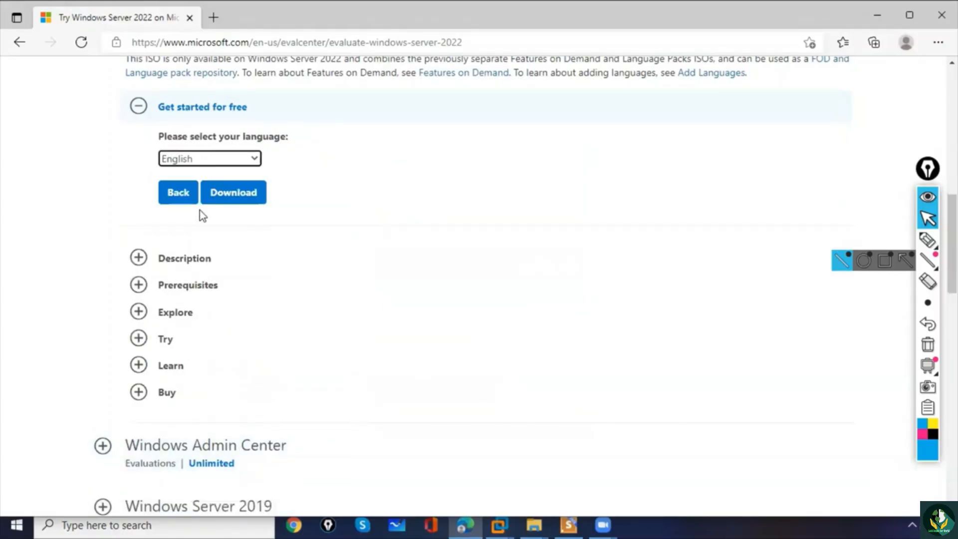
pyautogui.click(242, 201)
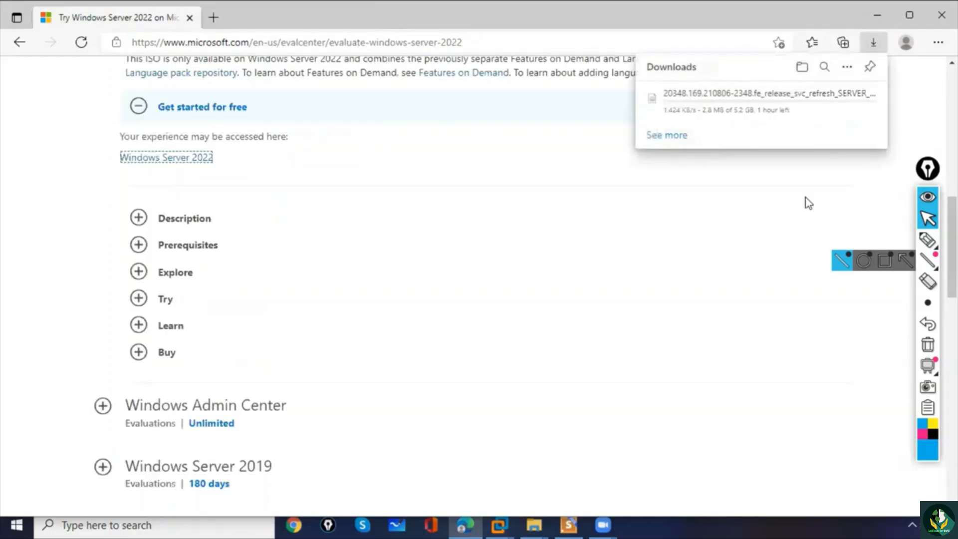
# - Underline the total file size of the ISO download with the pen, clear the mark and return to the normal pointer
pyautogui.click(927, 240)
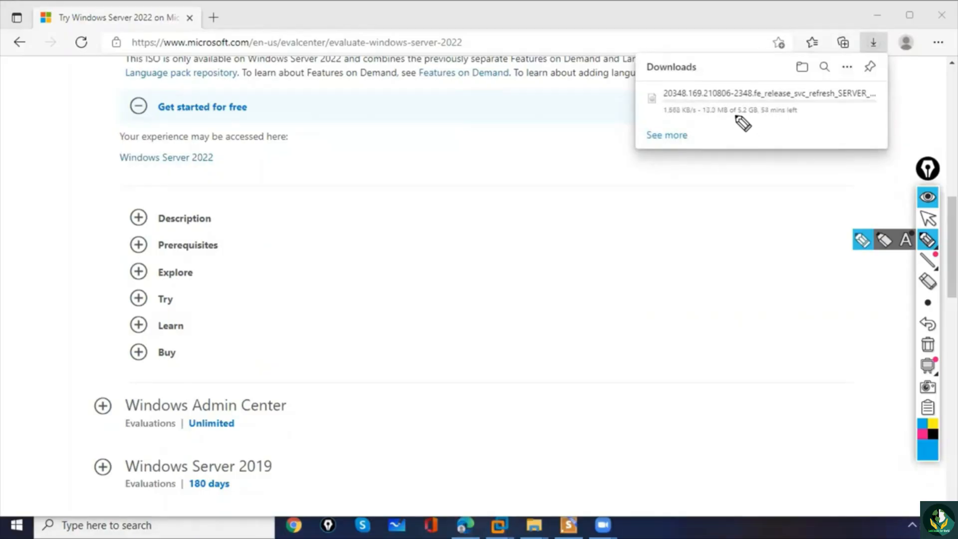
pyautogui.moveTo(736, 115); pyautogui.dragTo(747, 116)
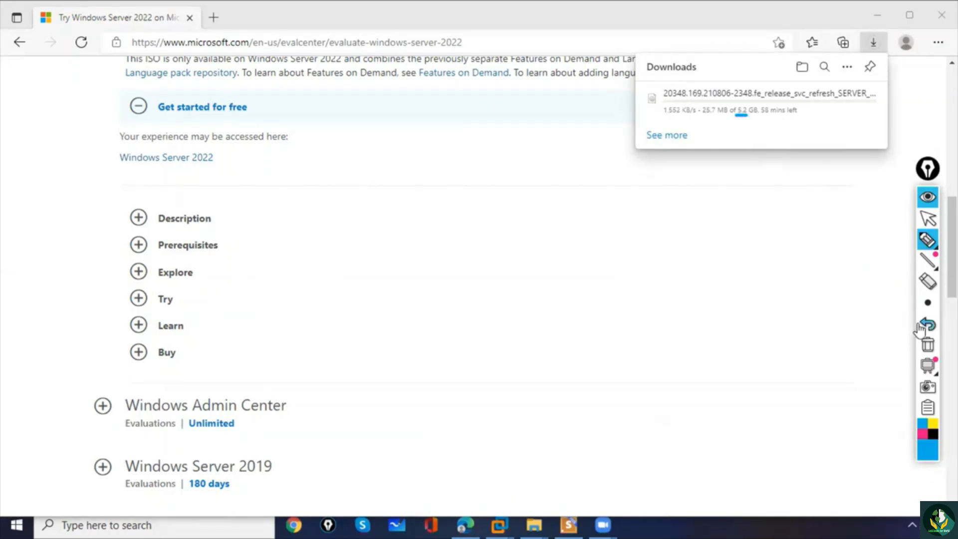
pyautogui.click(927, 345)
pyautogui.click(927, 218)
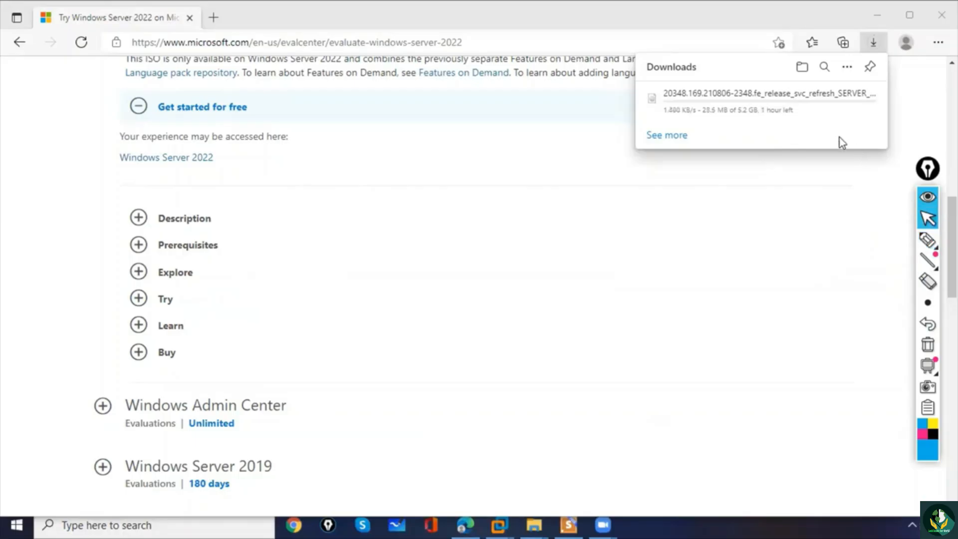
# - Stop the running ISO download and minimise the browser and presentation windows to reach the desktop
pyautogui.click(859, 97)
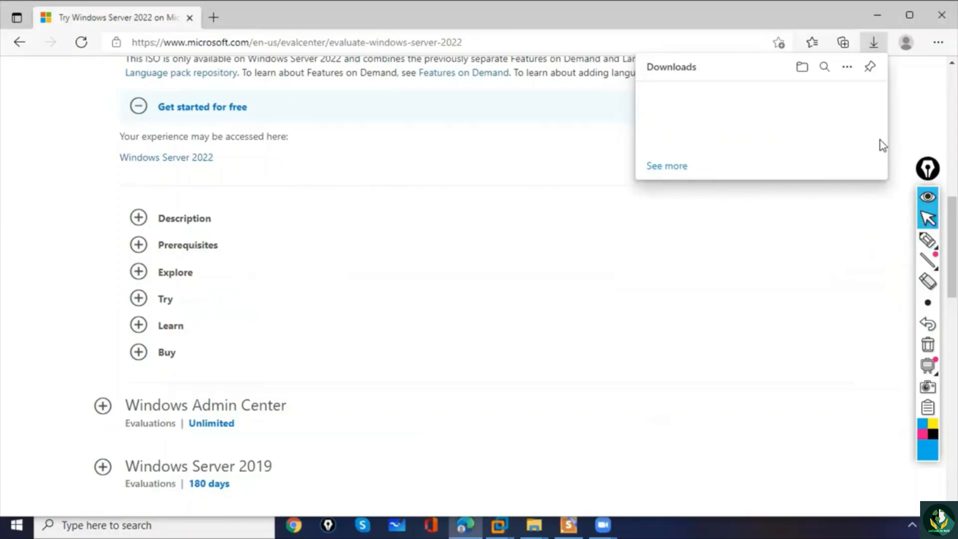
pyautogui.click(880, 14)
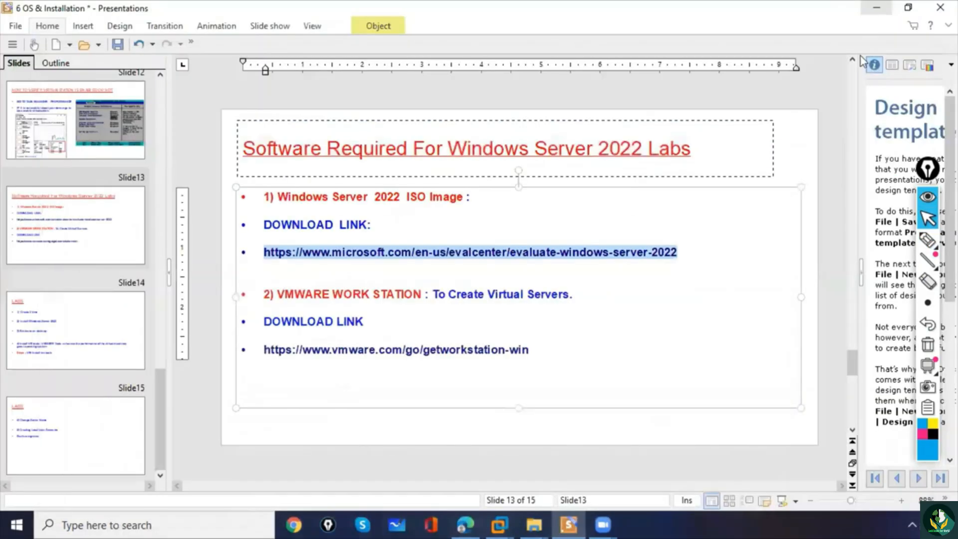
pyautogui.click(877, 8)
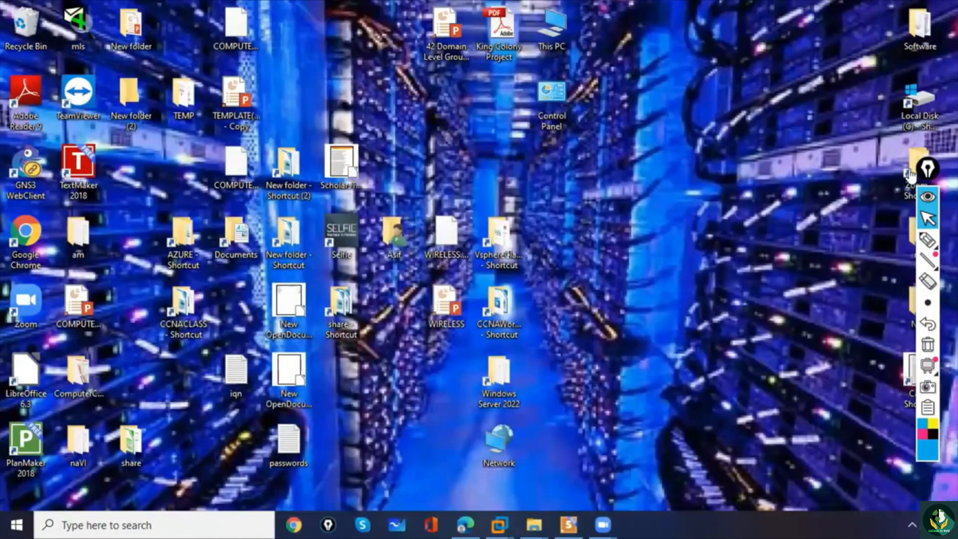
# - Move the annotation toolbar off the desktop icons and select the disc image in the Software > ISO IMAGES > Windows Server 2022 folder
pyautogui.moveTo(926, 170); pyautogui.dragTo(772, 125)
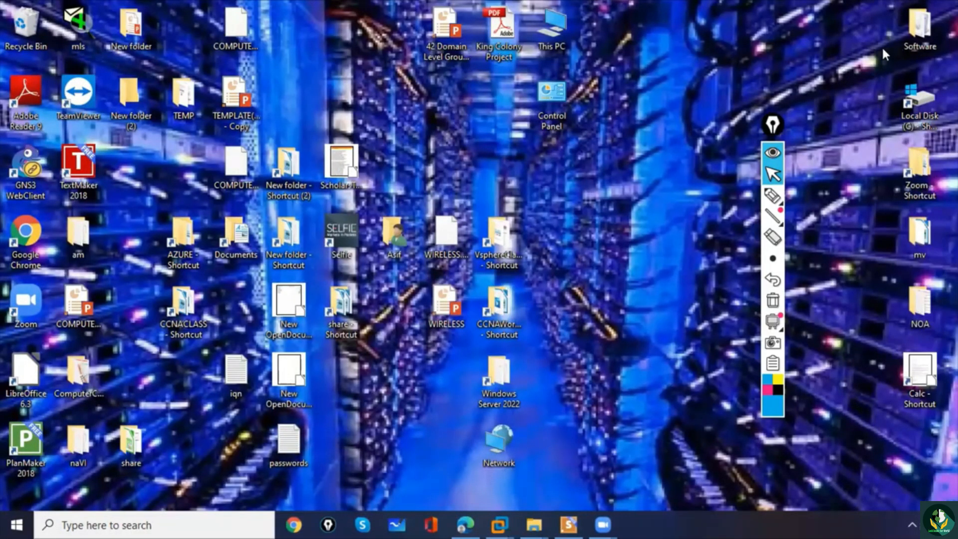
pyautogui.doubleClick(921, 34)
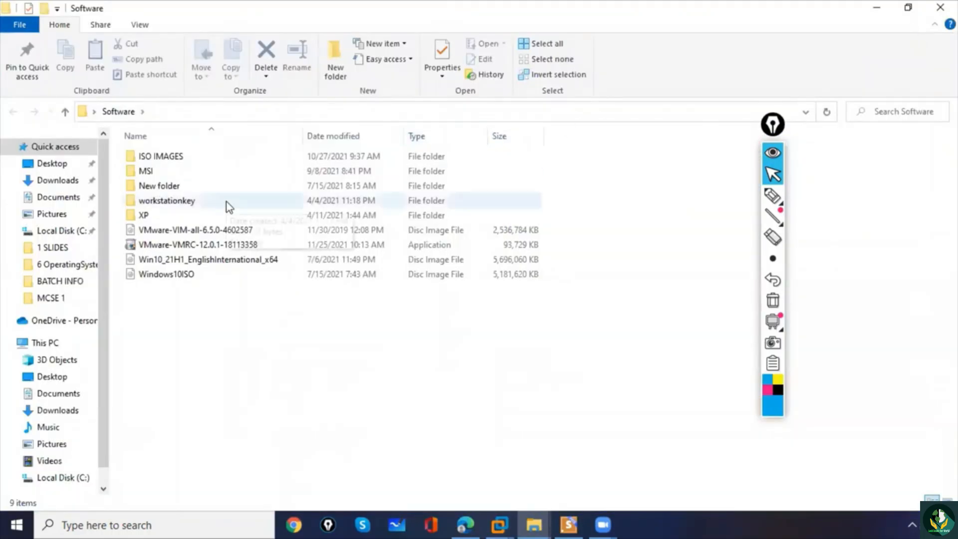
pyautogui.doubleClick(175, 156)
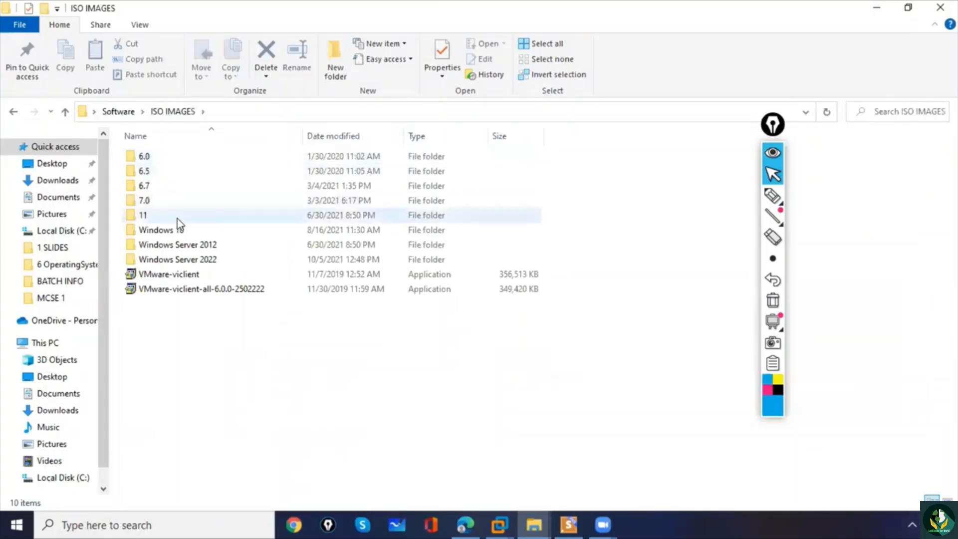
pyautogui.moveTo(181, 266)
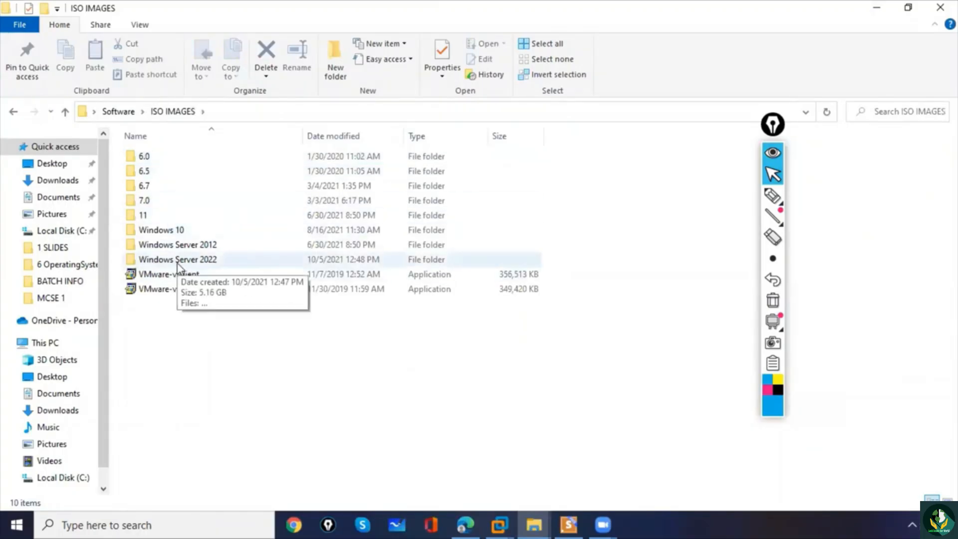
pyautogui.doubleClick(188, 266)
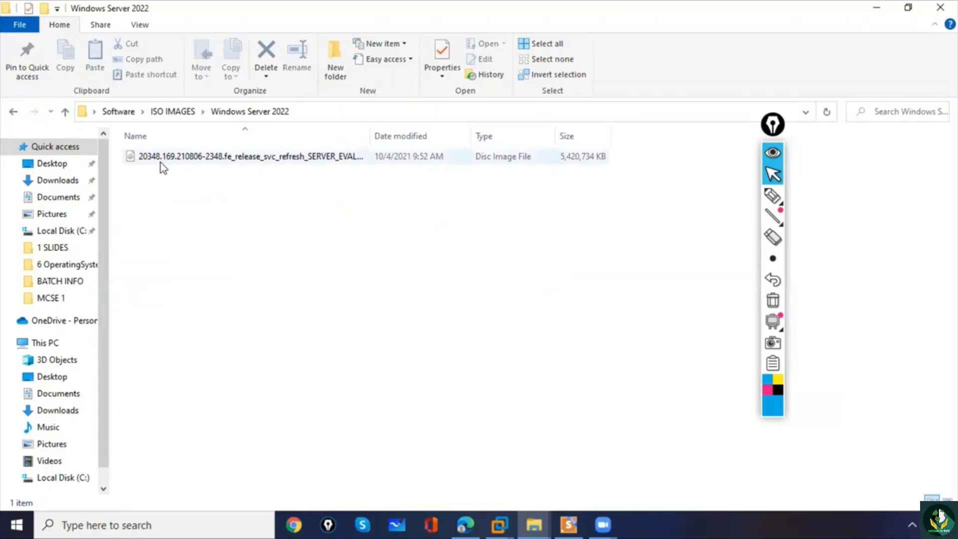
pyautogui.click(224, 161)
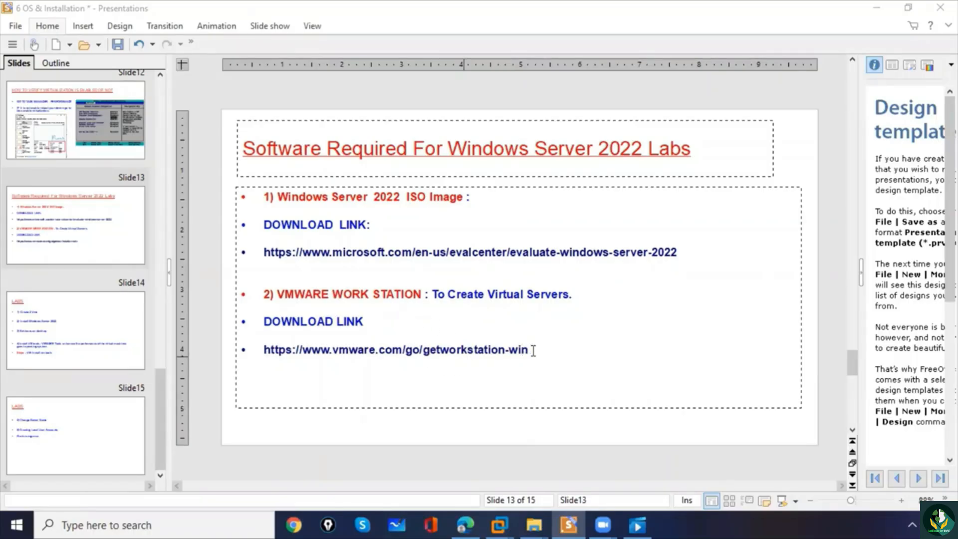
pyautogui.moveTo(533, 350); pyautogui.dragTo(264, 351)
pyautogui.hotkey('ctrl', 'c')
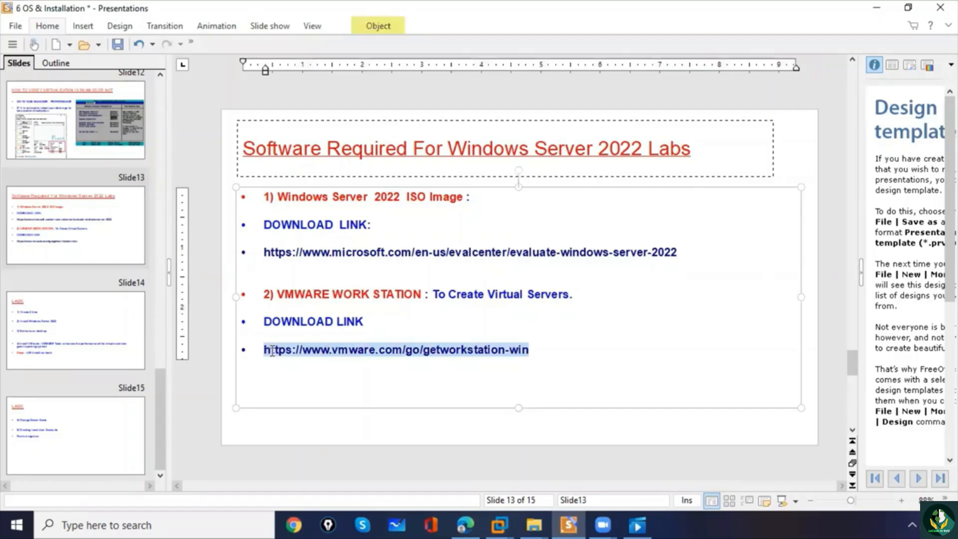
pyautogui.rightClick(272, 351)
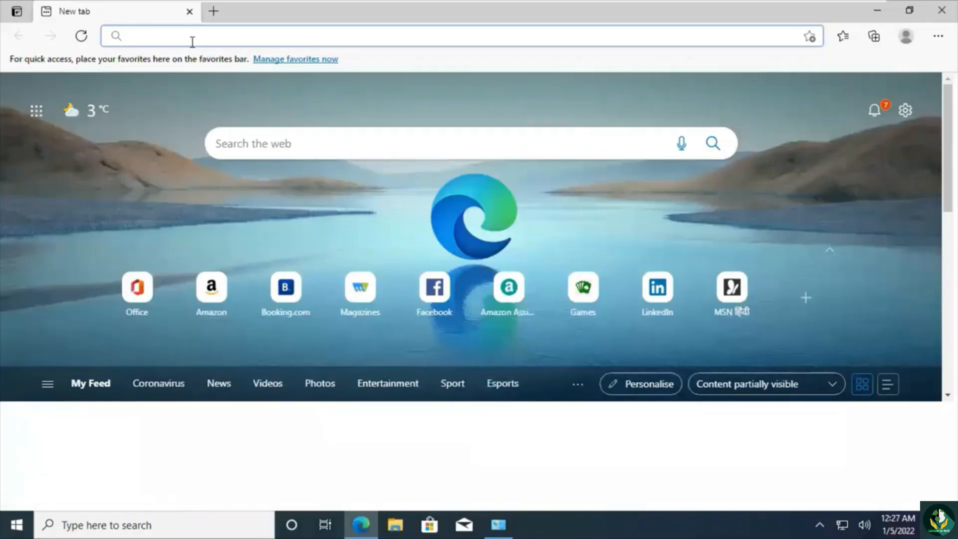
pyautogui.hotkey('ctrl', 'v')
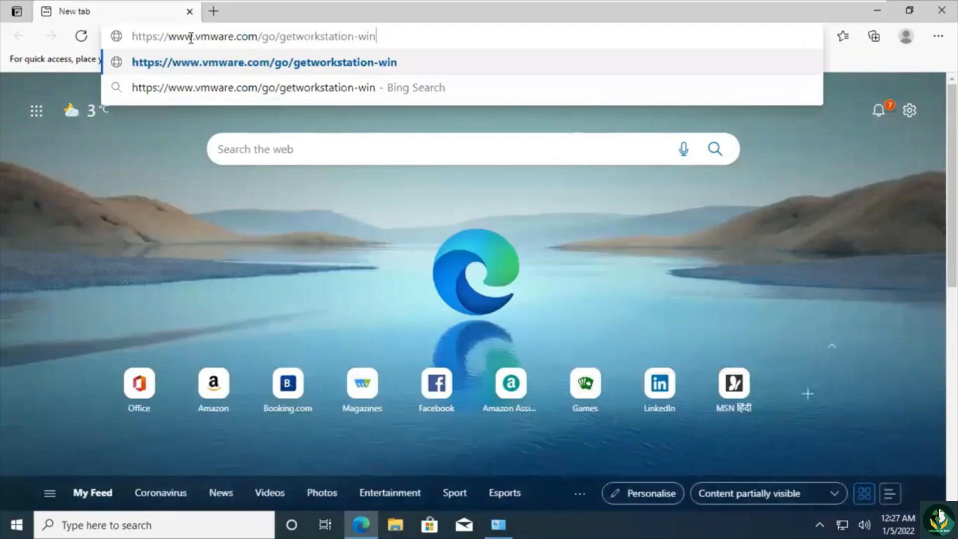
pyautogui.press('Return')
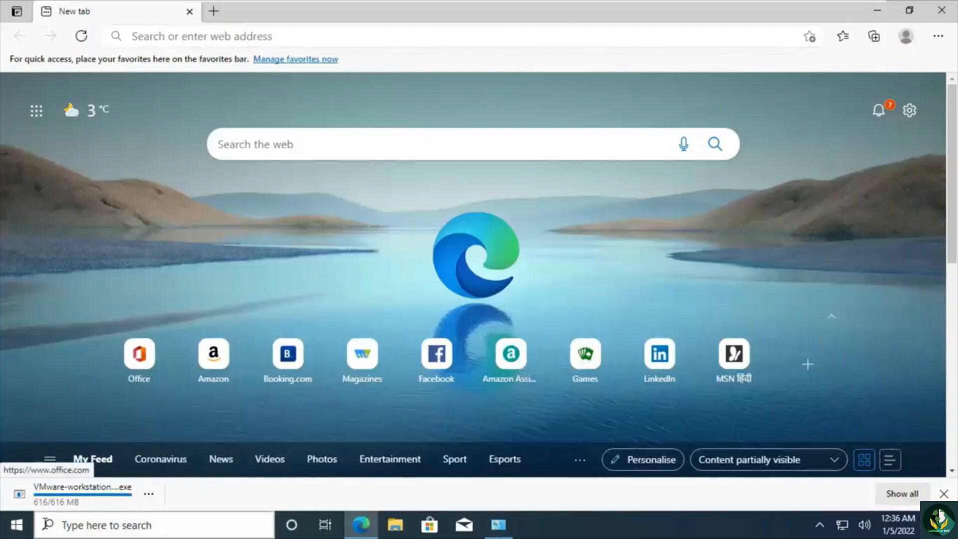
# - Show the downloaded VMware Workstation installer in its folder and run it
pyautogui.click(112, 497)
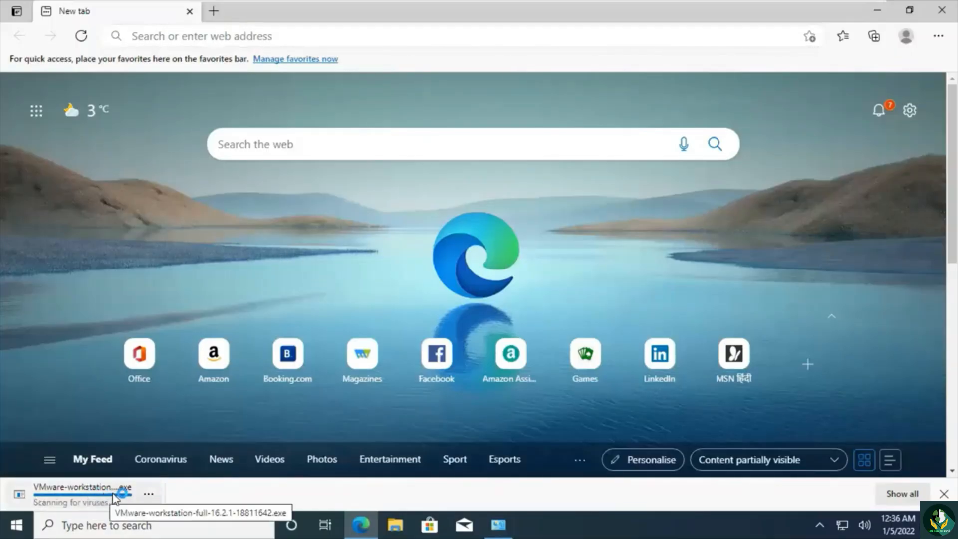
pyautogui.click(149, 494)
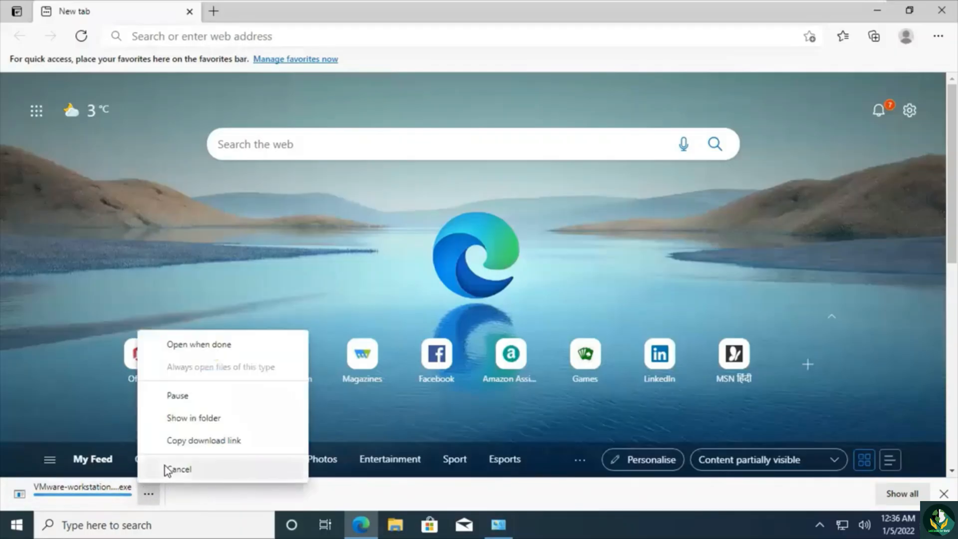
pyautogui.click(178, 419)
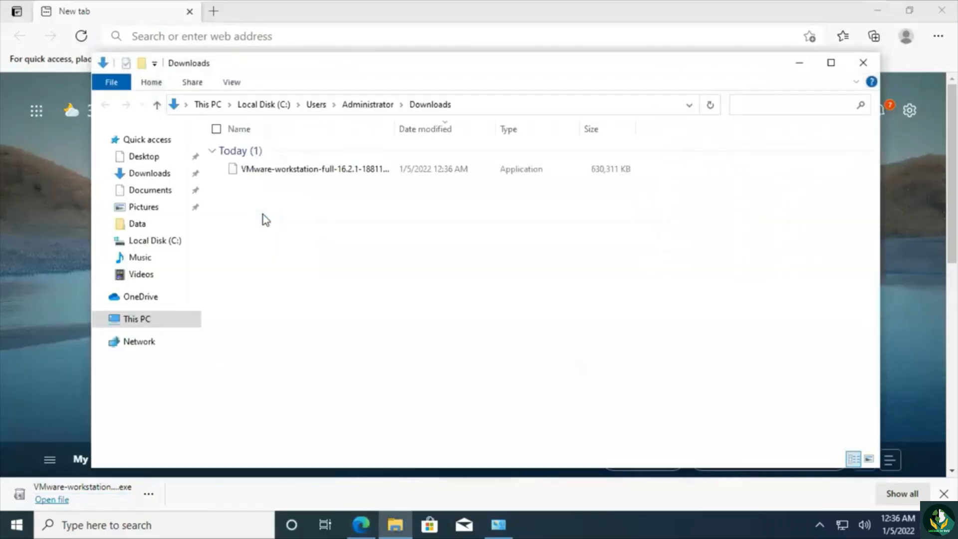
pyautogui.doubleClick(262, 170)
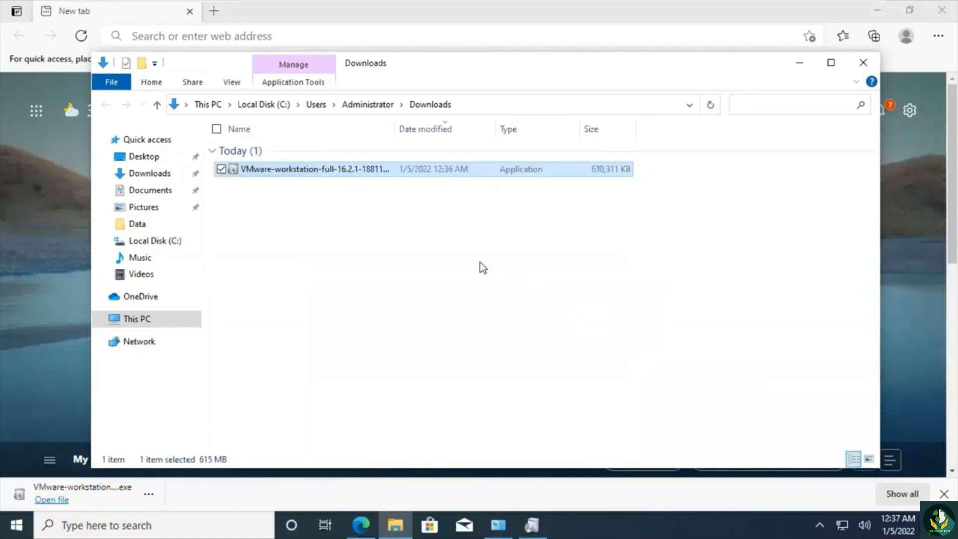
# - Minimise the Downloads folder and browser windows to clear the desktop for the VMware Workstation Pro setup
pyautogui.click(800, 64)
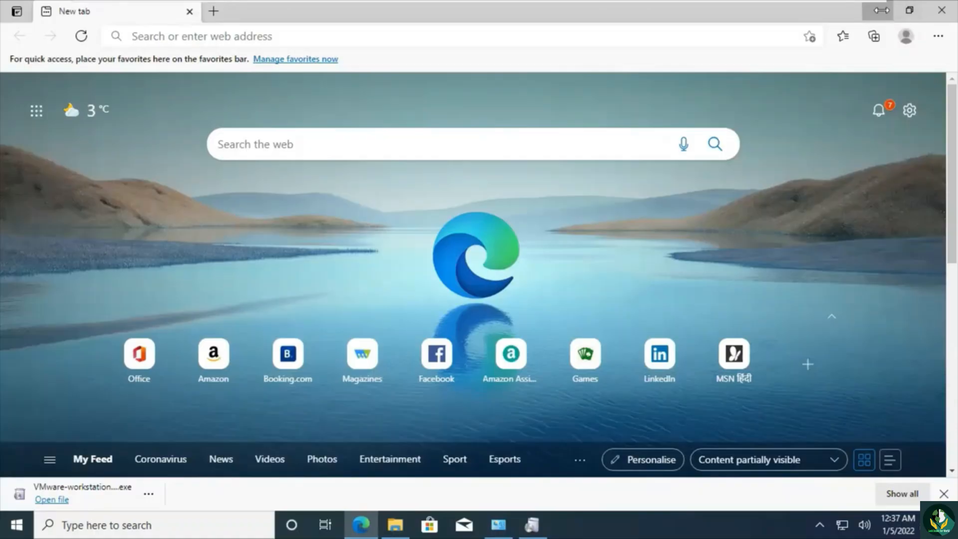
pyautogui.click(877, 10)
pyautogui.click(798, 12)
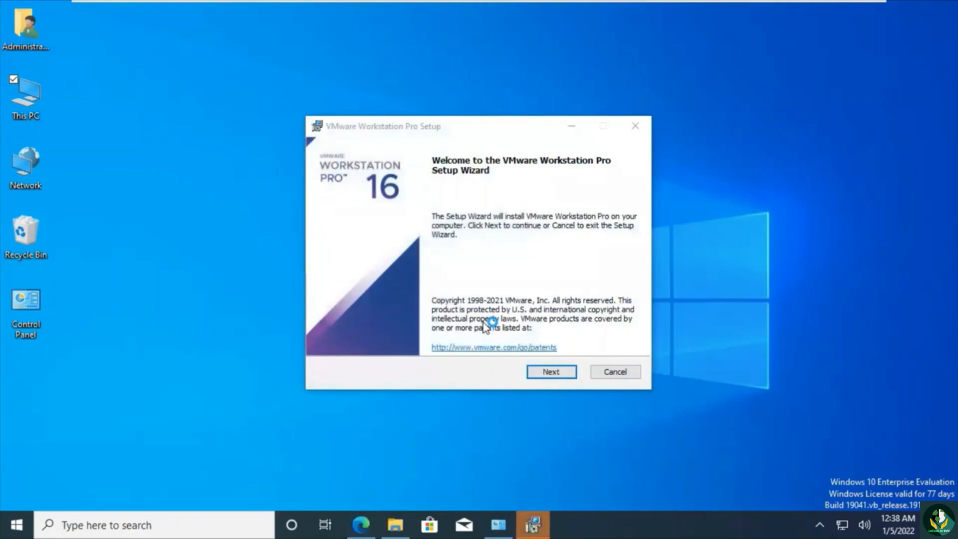
# - Install VMware Workstation Pro, accepting the license terms and keeping the default location, user experience and shortcut options, and finish the setup wizard
pyautogui.click(544, 373)
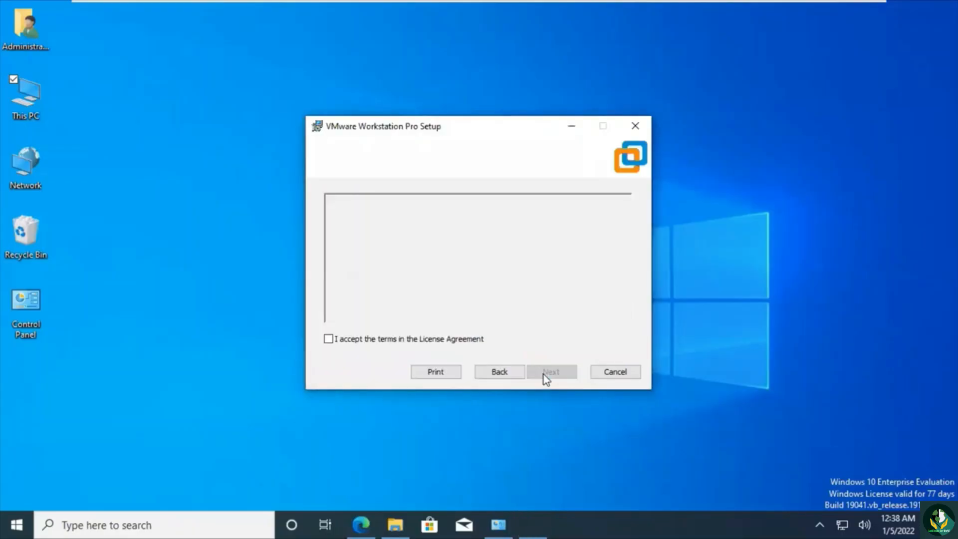
pyautogui.click(330, 339)
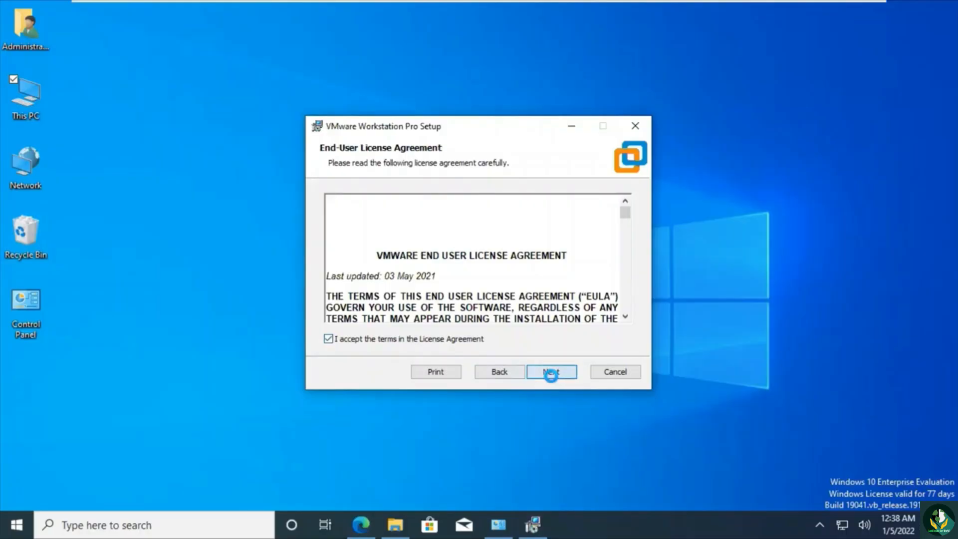
pyautogui.click(551, 372)
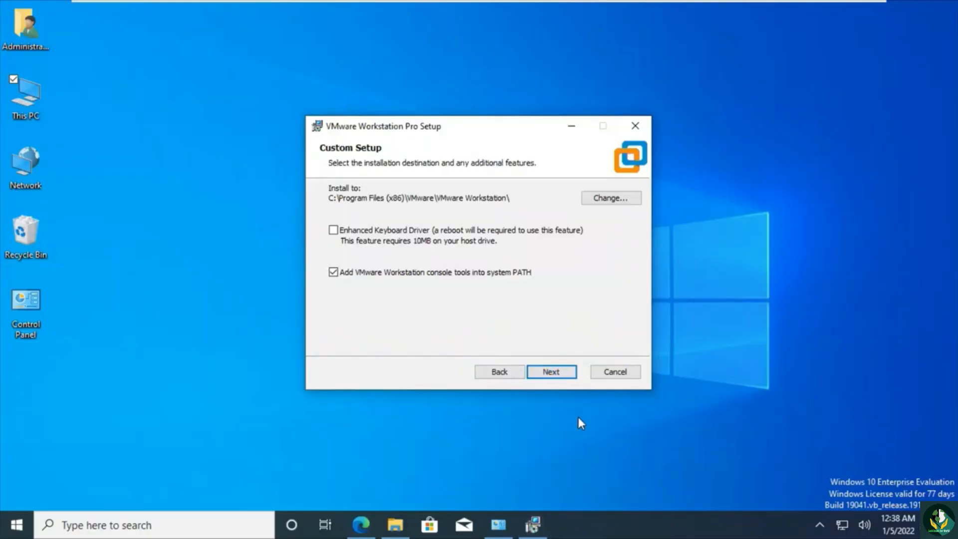
pyautogui.click(552, 373)
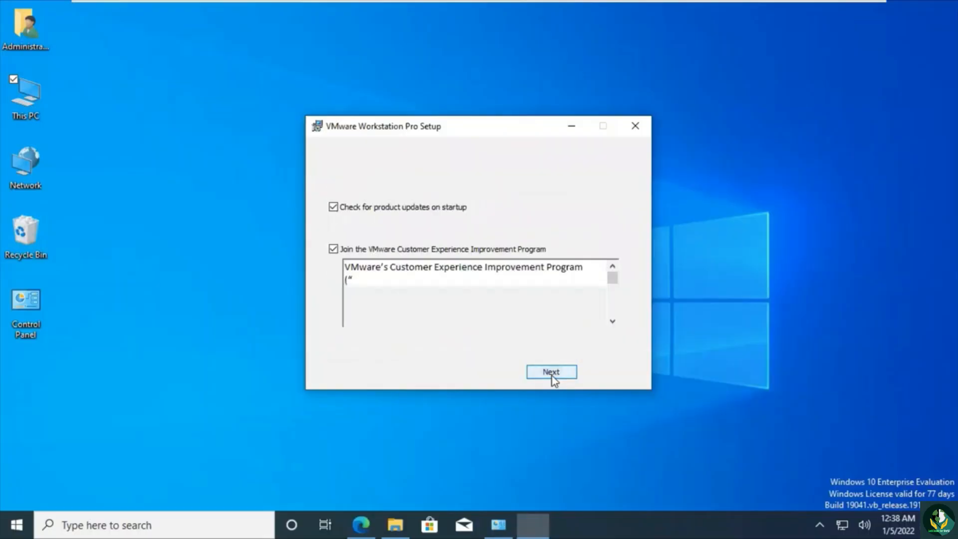
pyautogui.click(552, 373)
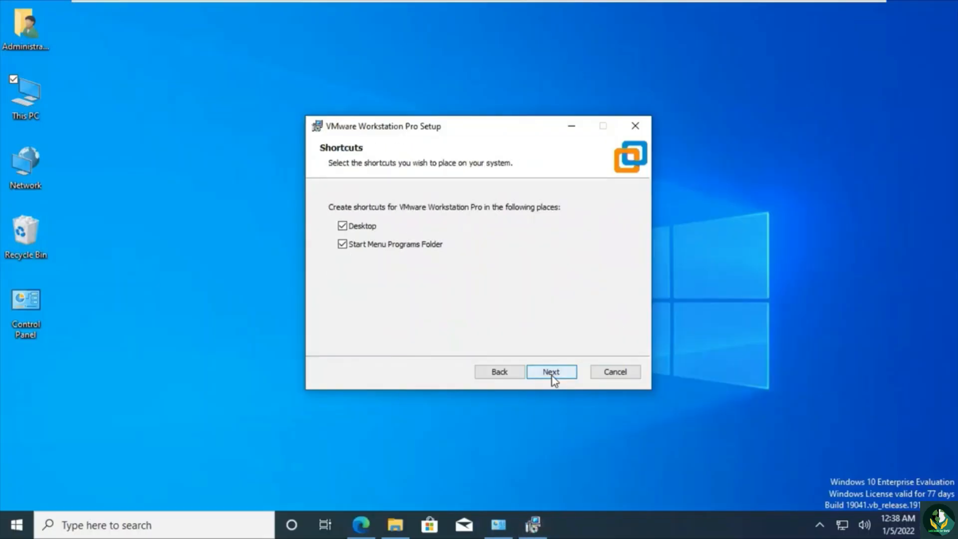
pyautogui.click(552, 374)
pyautogui.click(558, 379)
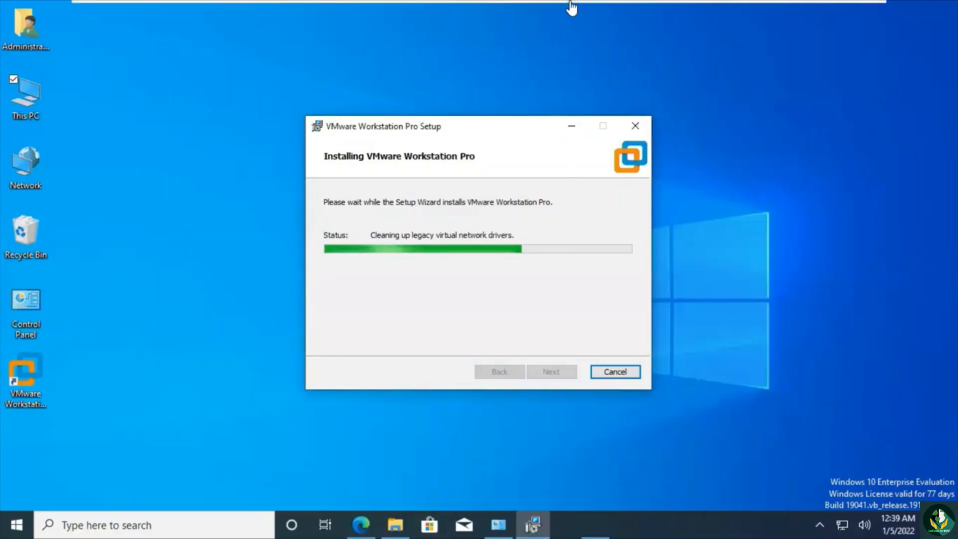
pyautogui.moveTo(571, 3)
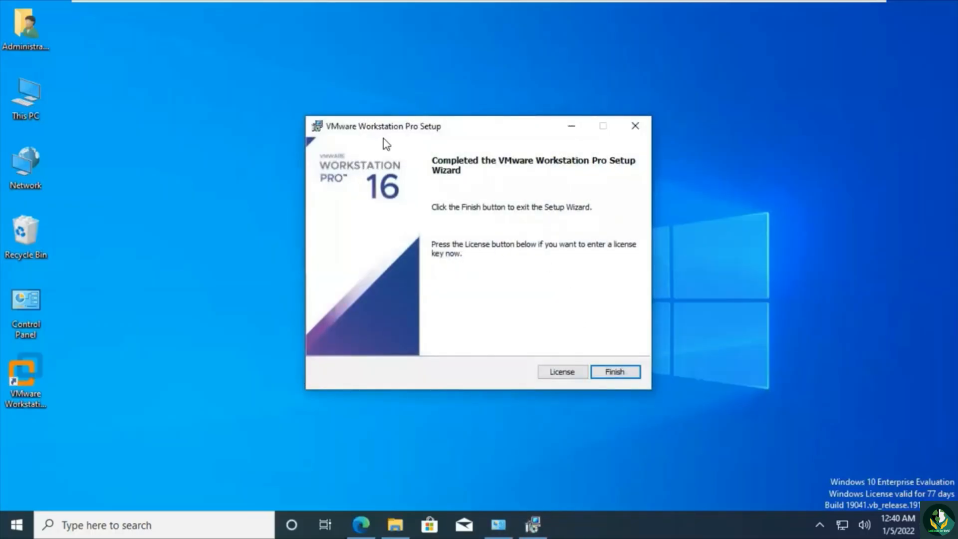
pyautogui.click(615, 374)
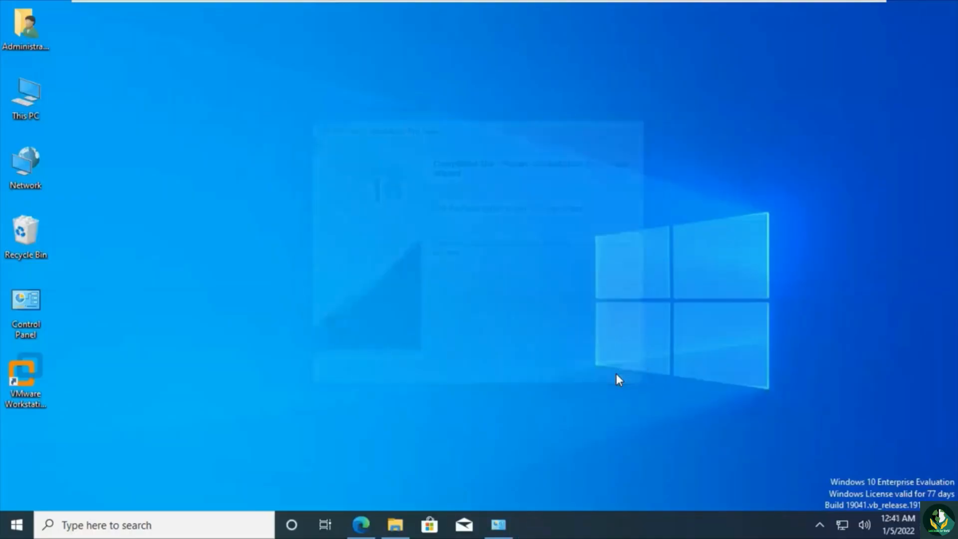
# - Launch VMware Workstation from the desktop, start the 30-day trial and maximise its window
pyautogui.doubleClick(31, 380)
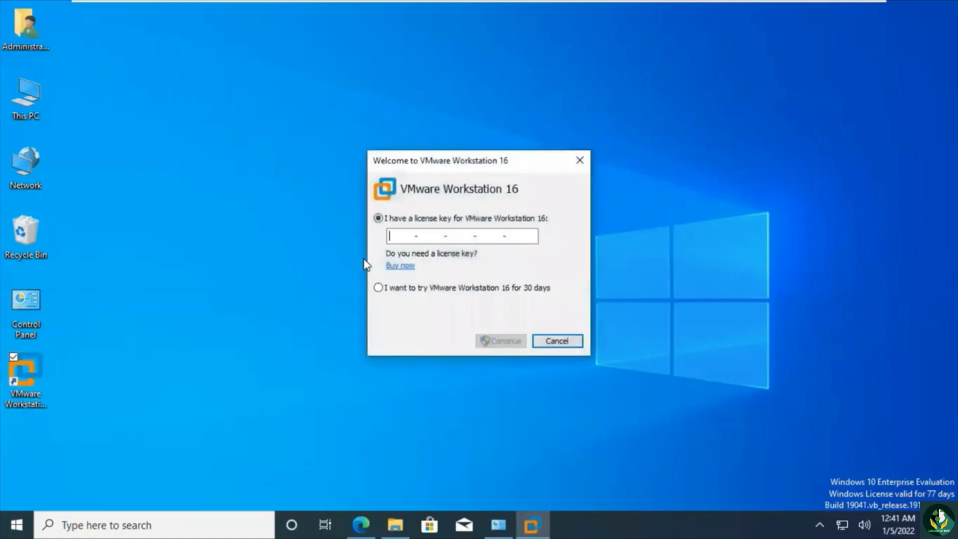
pyautogui.click(380, 289)
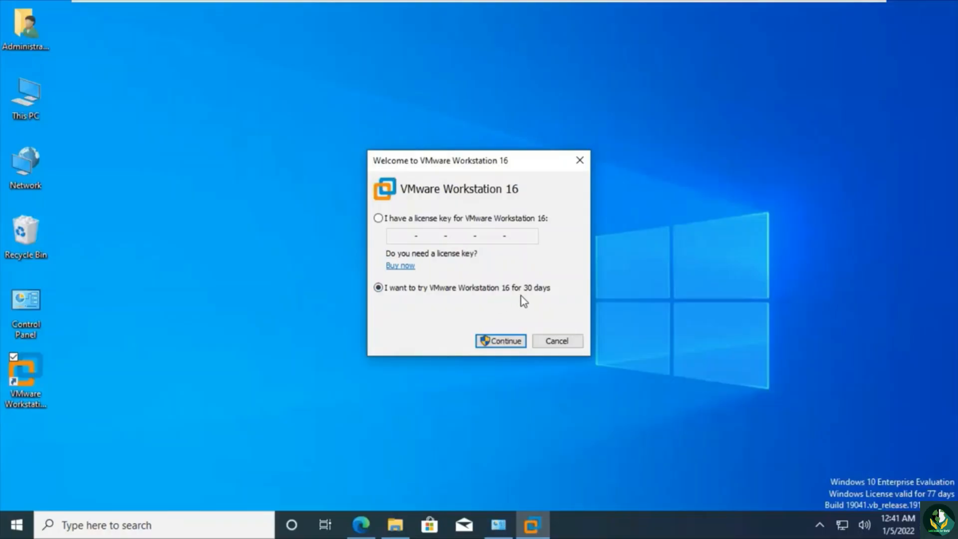
pyautogui.click(502, 343)
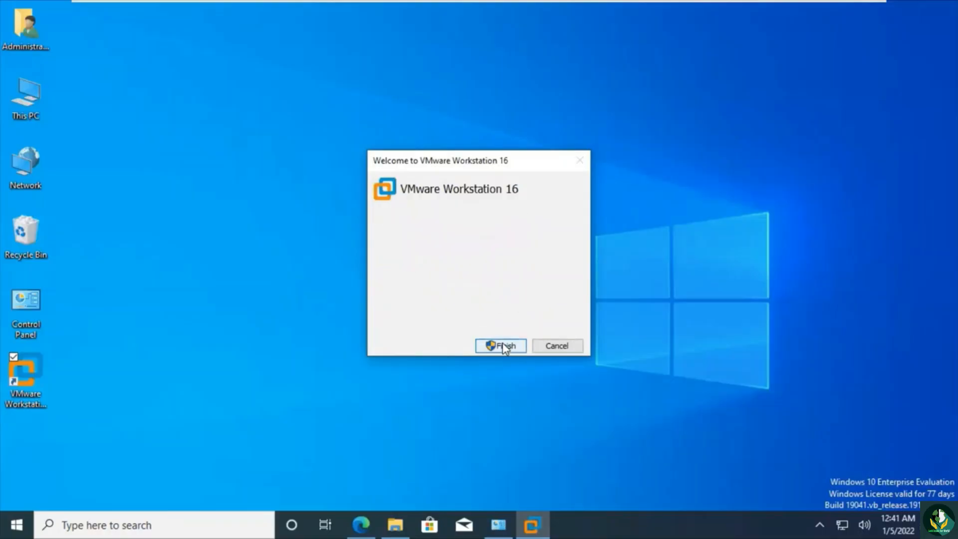
pyautogui.click(502, 345)
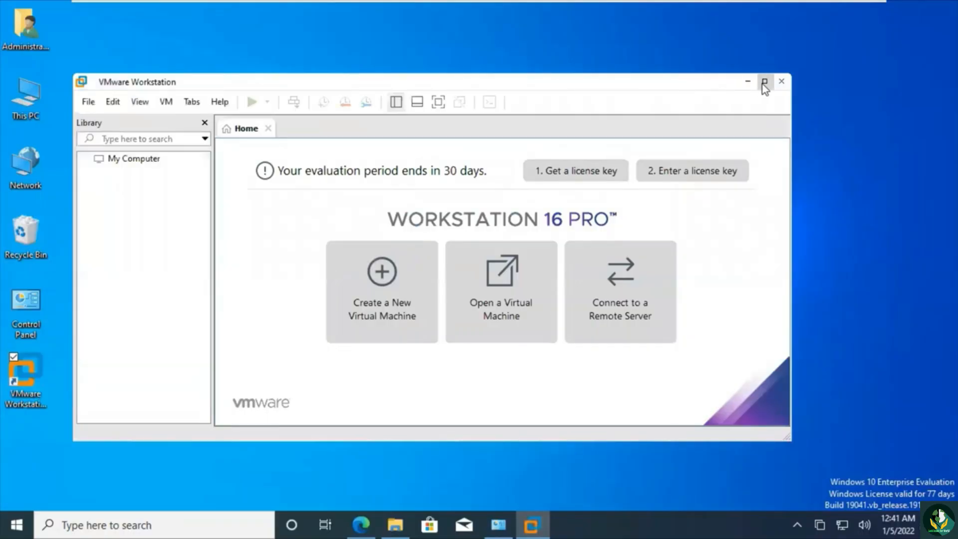
pyautogui.click(765, 80)
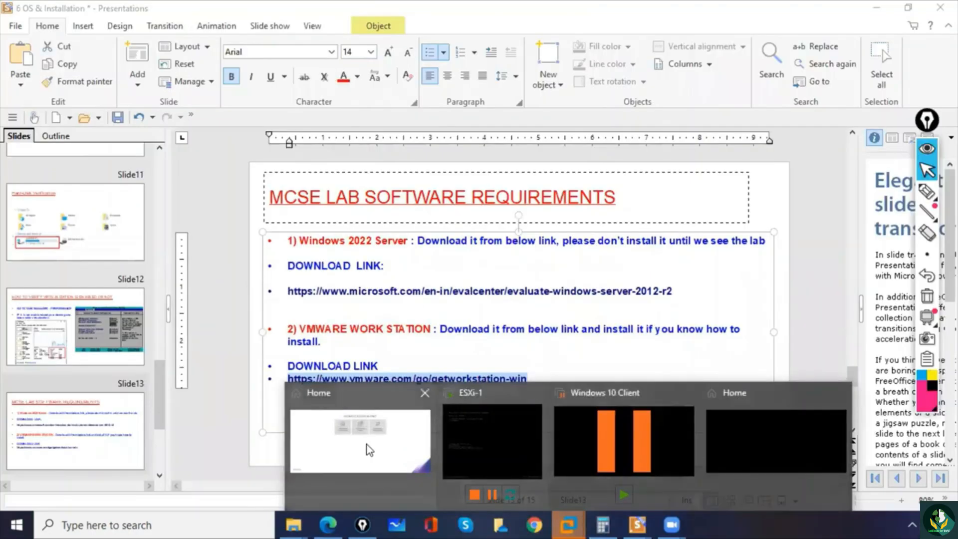
# - Switch to the VMware Workstation Home window on the host computer and start creating a new virtual machine
pyautogui.click(368, 445)
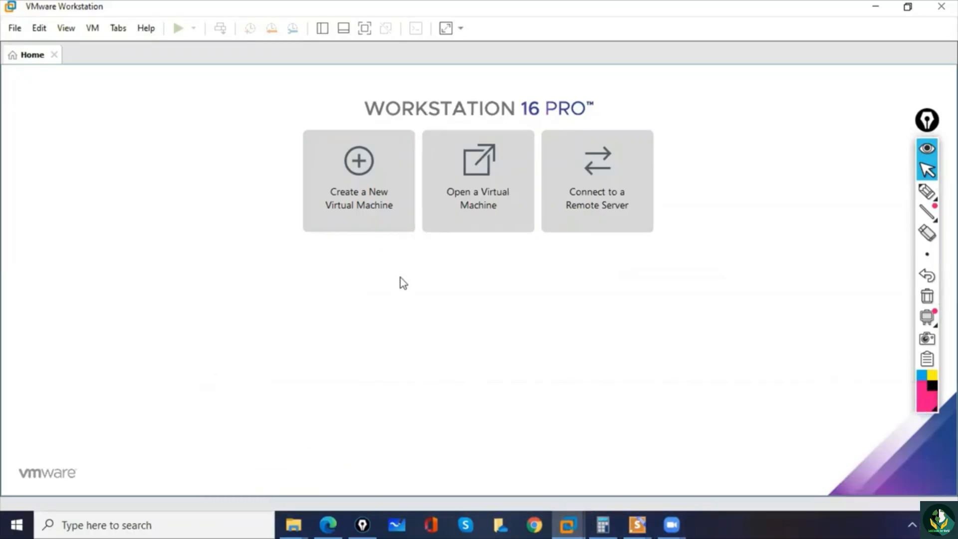
pyautogui.click(357, 166)
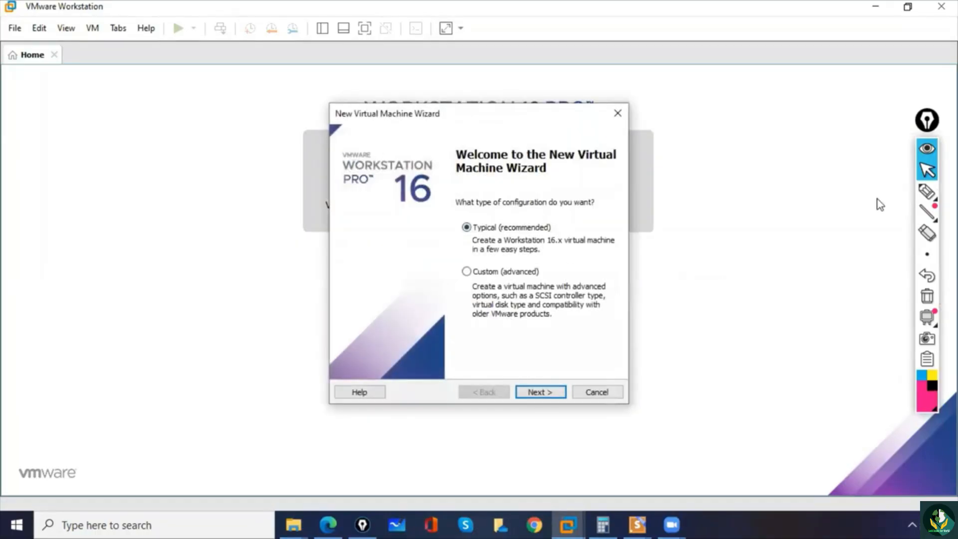
# - Mark the Typical (recommended) option with the pen, clear the annotation and continue with the Typical configuration
pyautogui.click(927, 191)
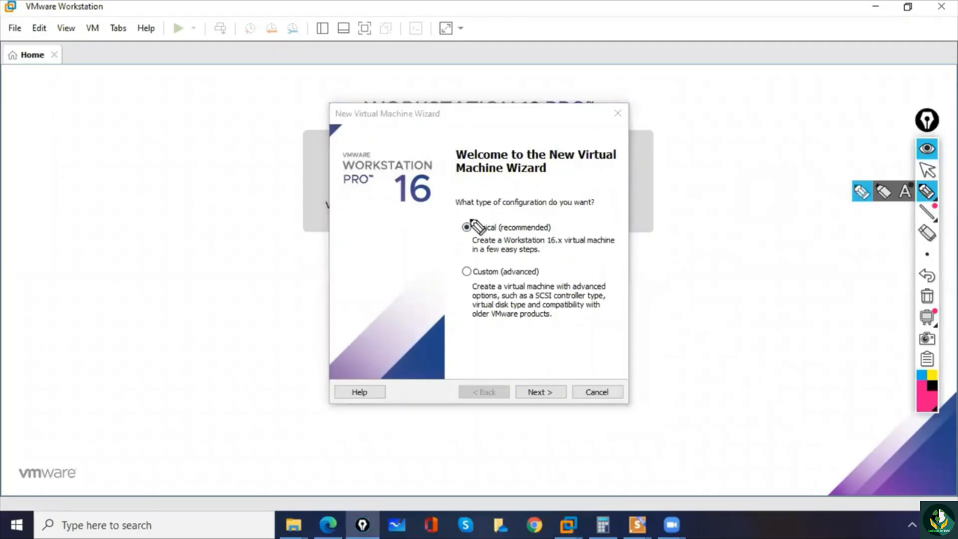
pyautogui.moveTo(479, 212)
pyautogui.mouseDown()
pyautogui.moveTo(461, 245)
pyautogui.moveTo(474, 249)
pyautogui.mouseUp()
pyautogui.click(930, 298)
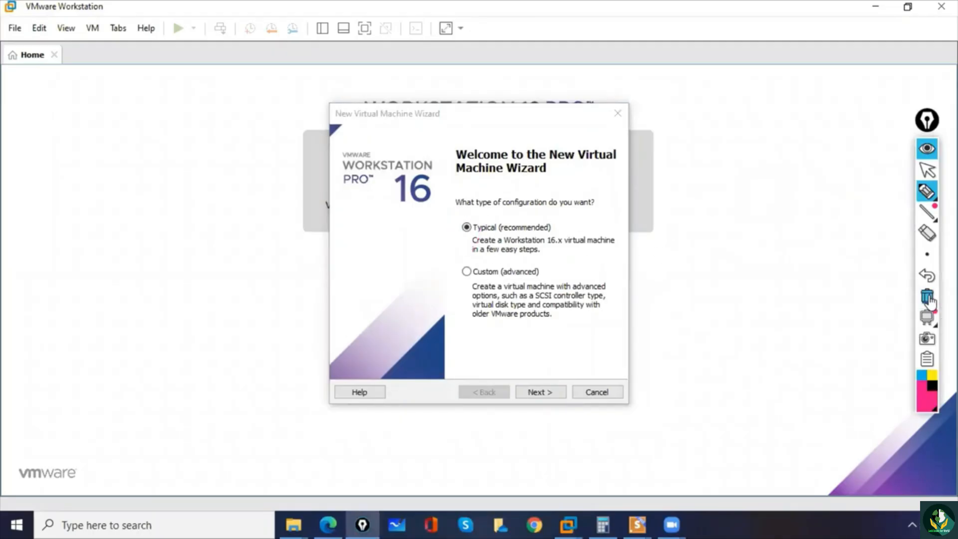
pyautogui.click(927, 171)
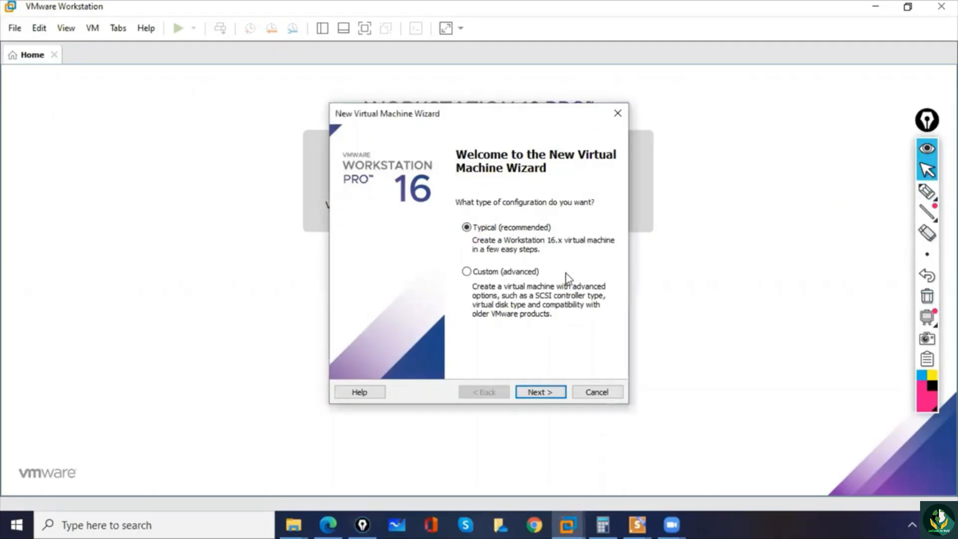
pyautogui.click(539, 392)
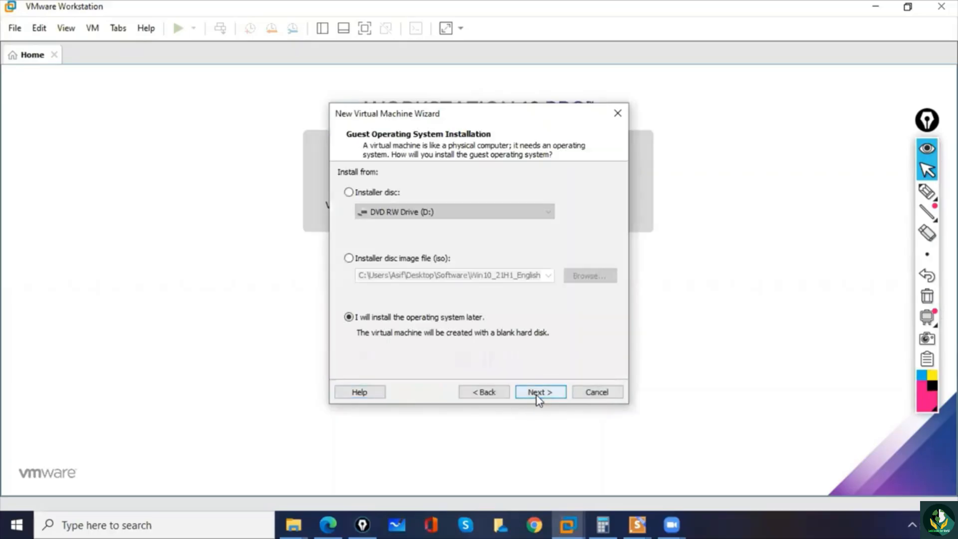
# - Circle the three installation source options, clear the annotations and continue with "I will install the operating system later"
pyautogui.click(927, 192)
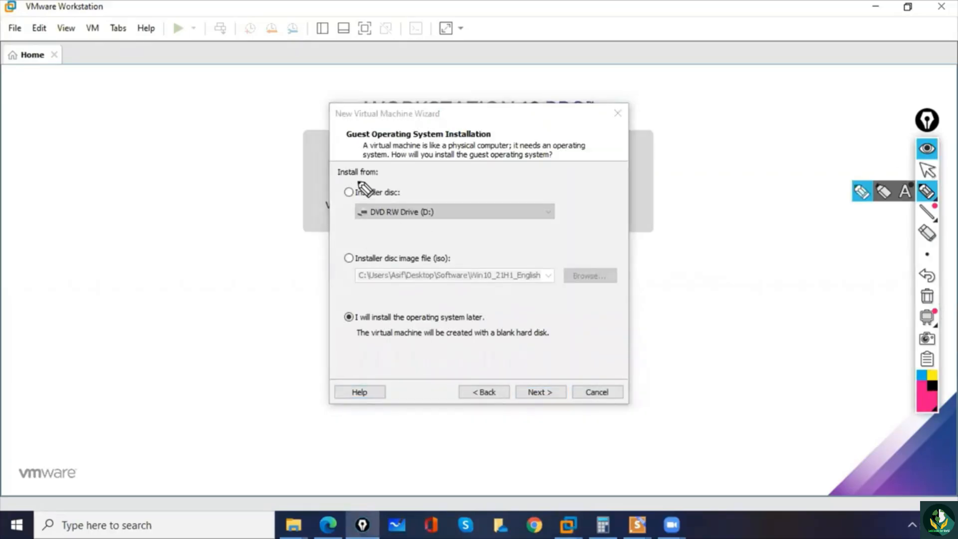
pyautogui.moveTo(355, 177); pyautogui.dragTo(360, 183)
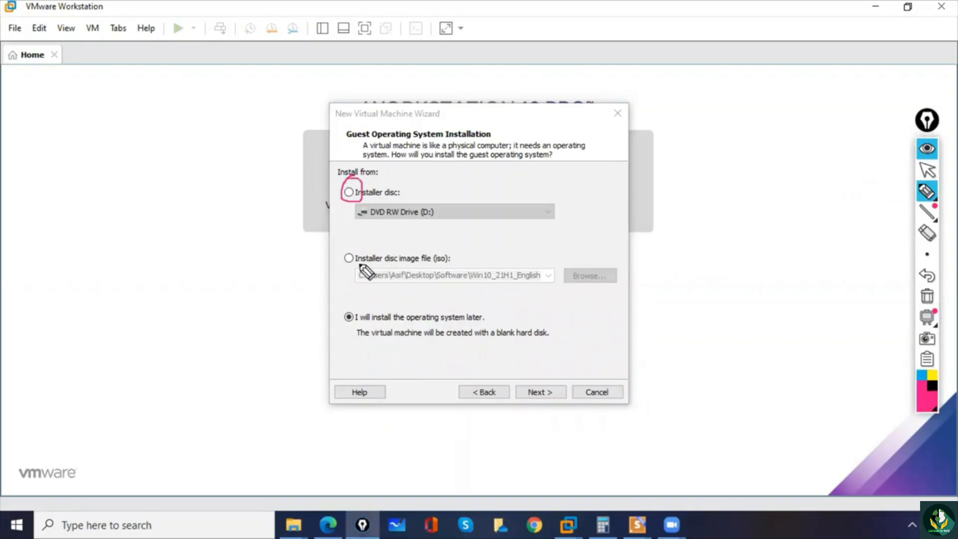
pyautogui.moveTo(352, 252)
pyautogui.mouseDown()
pyautogui.moveTo(366, 263)
pyautogui.moveTo(345, 251)
pyautogui.mouseUp()
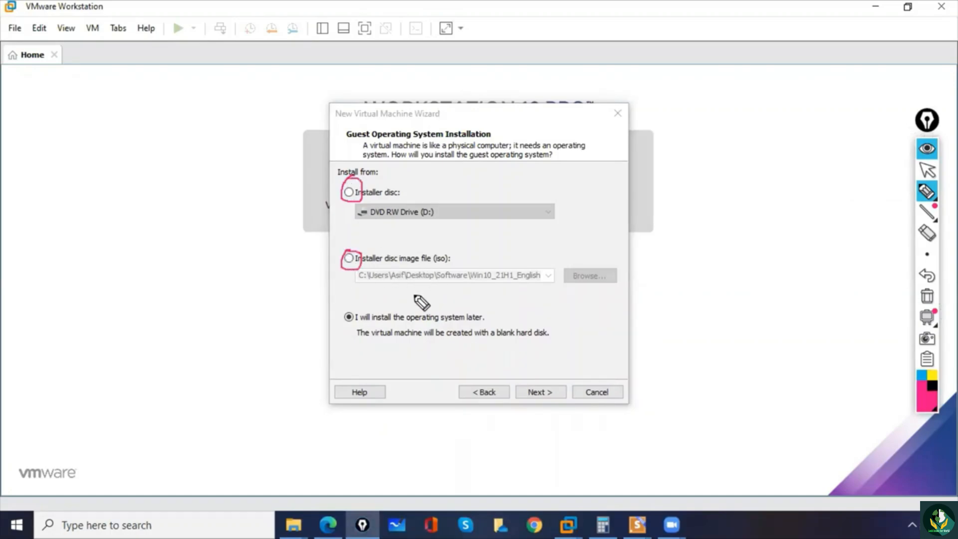
pyautogui.moveTo(345, 309)
pyautogui.mouseDown()
pyautogui.moveTo(355, 311)
pyautogui.moveTo(345, 302)
pyautogui.mouseUp()
pyautogui.click(343, 292)
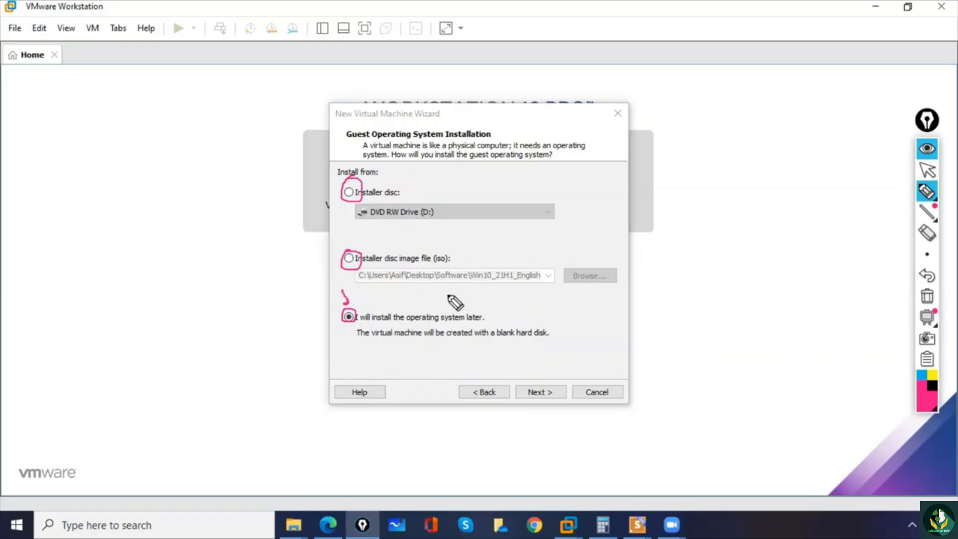
pyautogui.click(927, 296)
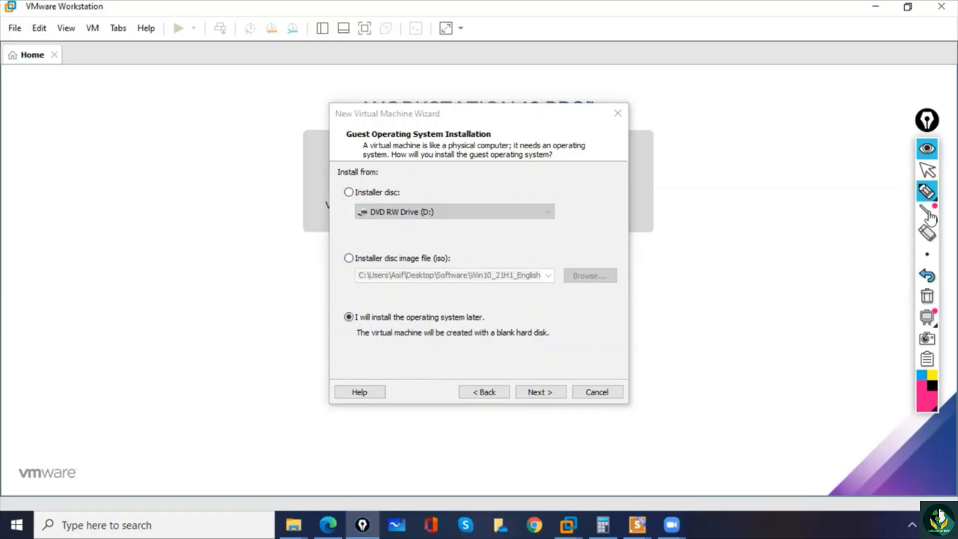
pyautogui.click(927, 170)
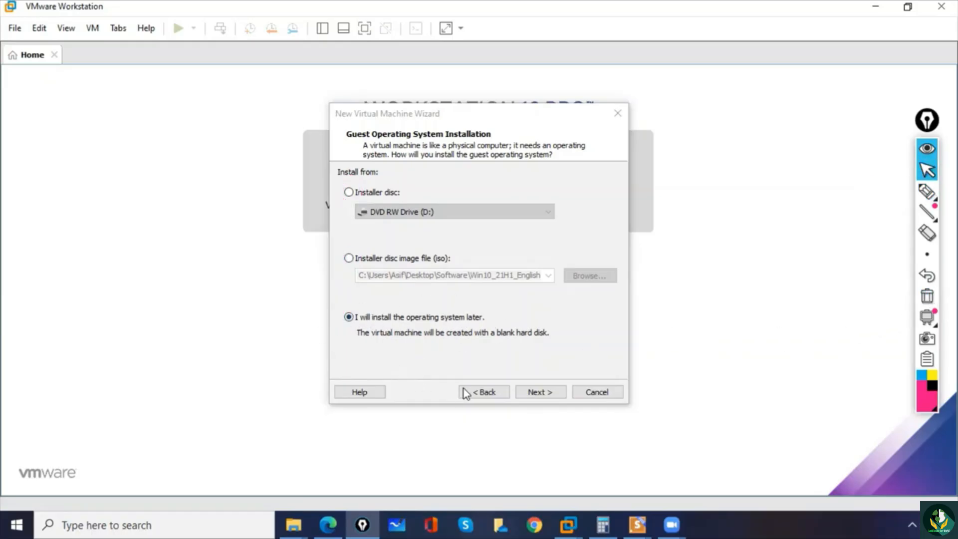
pyautogui.click(547, 394)
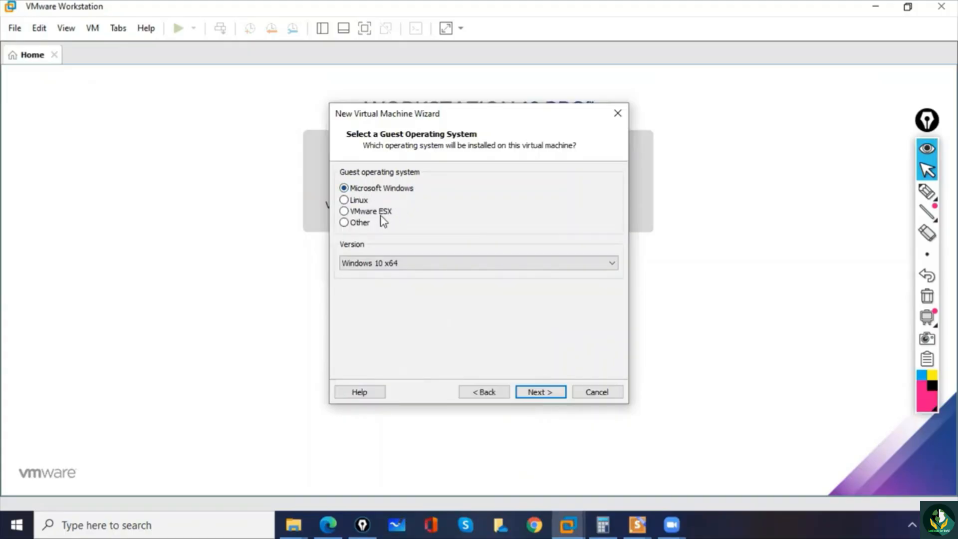
# - Handwrite a circled 2022 beside the wizard, circle the VMware Workstation title with an arrow, and clear the annotations
pyautogui.click(367, 270)
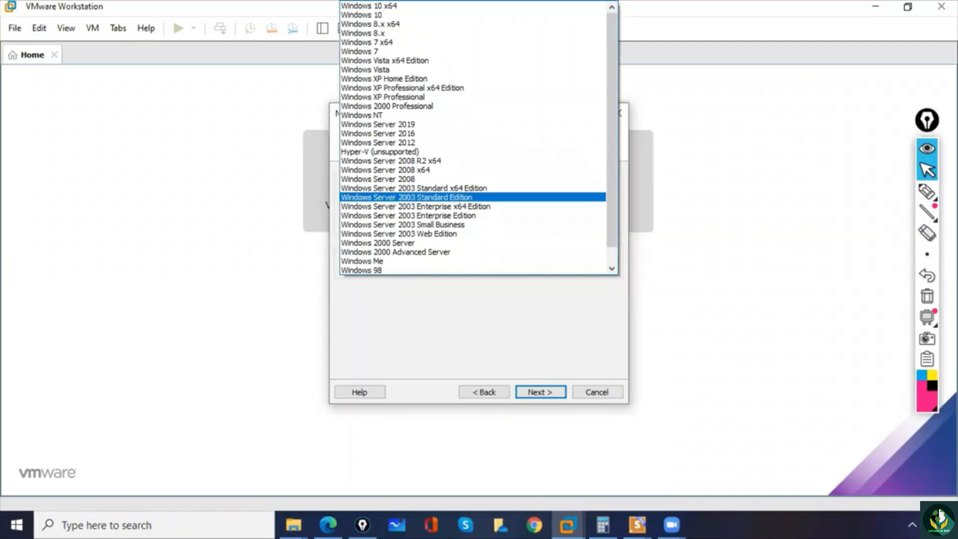
pyautogui.click(927, 191)
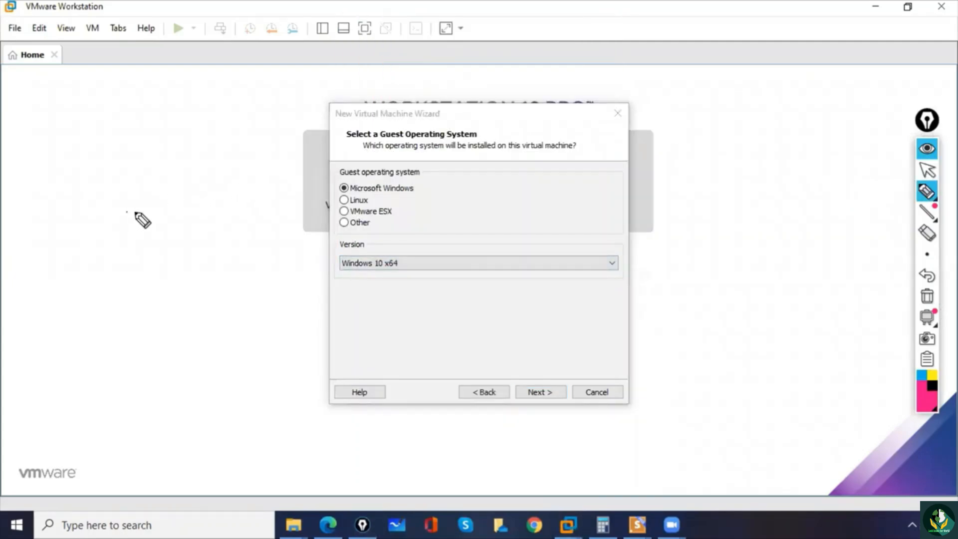
pyautogui.moveTo(128, 212)
pyautogui.mouseDown()
pyautogui.moveTo(149, 221)
pyautogui.moveTo(192, 184)
pyautogui.mouseUp()
pyautogui.moveTo(143, 259); pyautogui.dragTo(190, 224)
pyautogui.moveTo(123, 161); pyautogui.dragTo(121, 154)
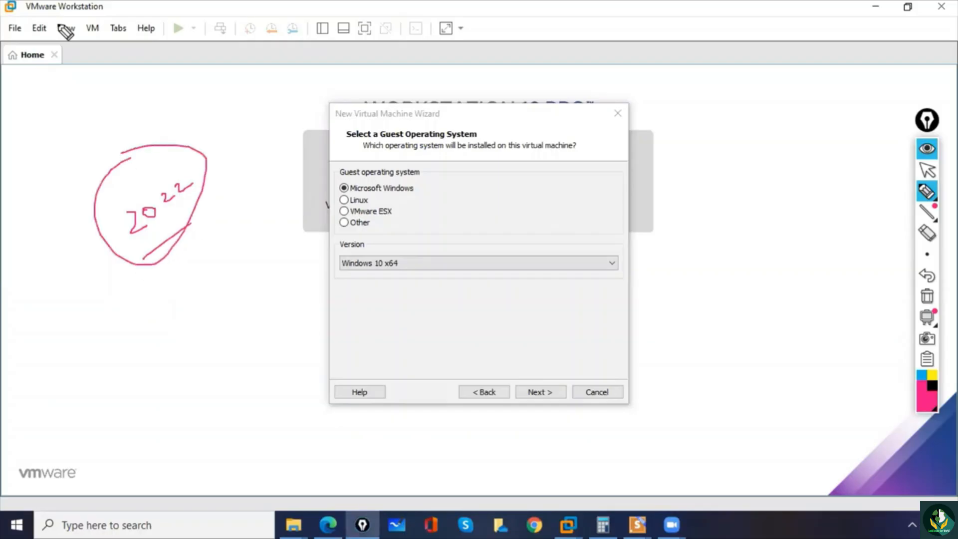
pyautogui.moveTo(25, 4)
pyautogui.mouseDown()
pyautogui.moveTo(80, 19)
pyautogui.moveTo(18, 10)
pyautogui.moveTo(48, 47)
pyautogui.mouseUp()
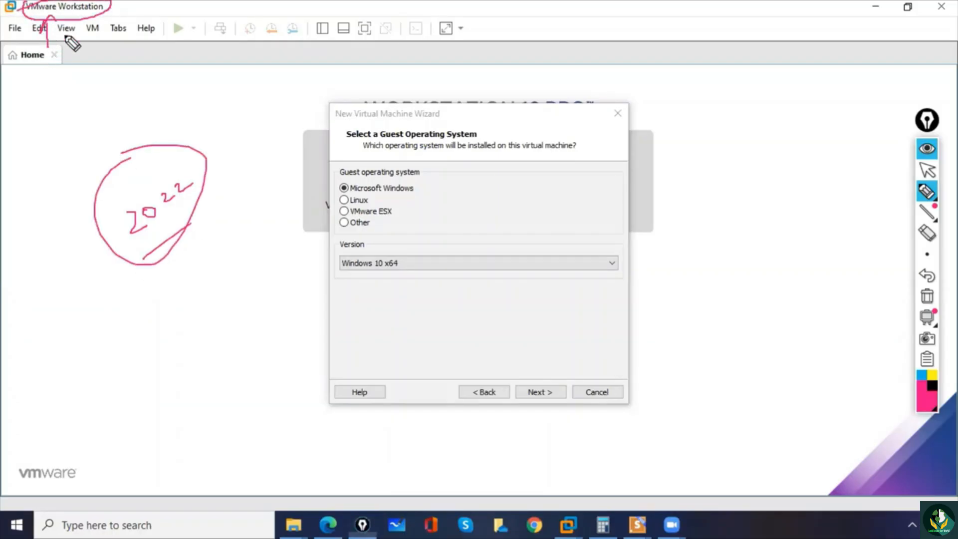
pyautogui.click(930, 298)
pyautogui.click(929, 171)
# - Set the guest operating system version to Windows Server 2019 and continue to naming the virtual machine
pyautogui.click(413, 263)
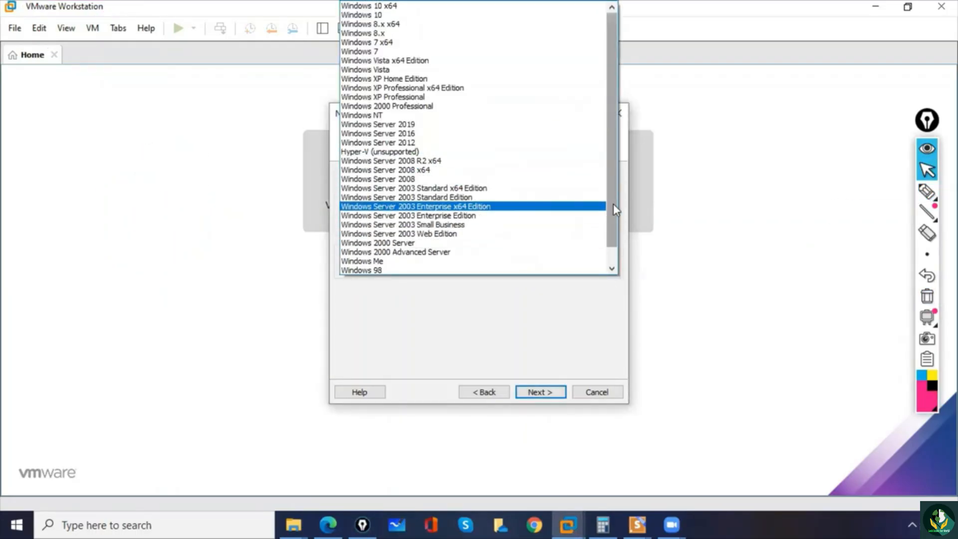
pyautogui.moveTo(613, 203)
pyautogui.mouseDown()
pyautogui.moveTo(617, 229)
pyautogui.moveTo(615, 211)
pyautogui.mouseUp()
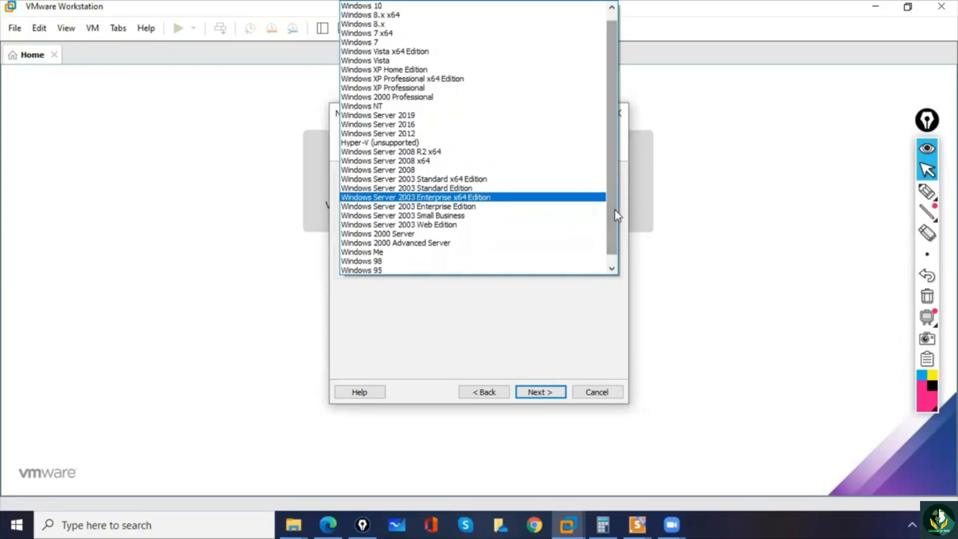
pyautogui.click(392, 116)
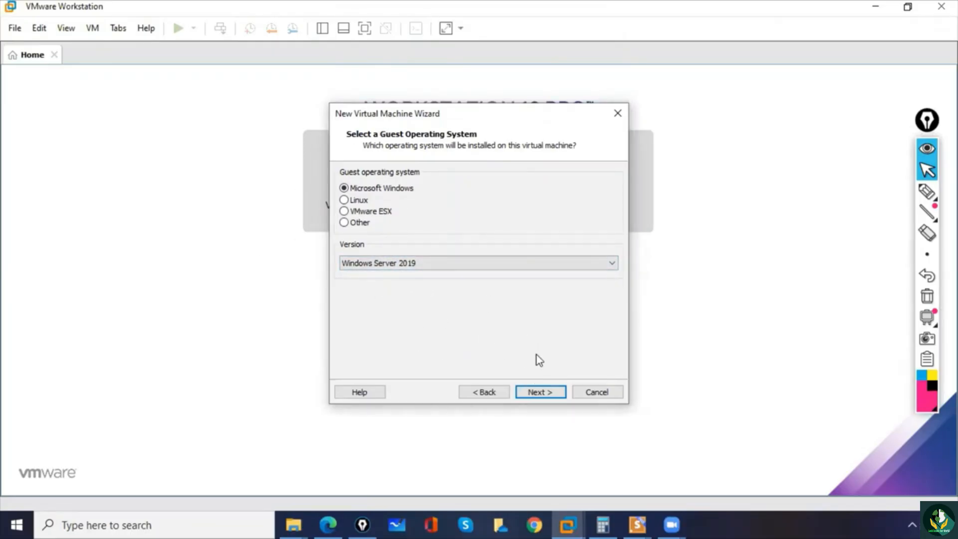
pyautogui.click(547, 391)
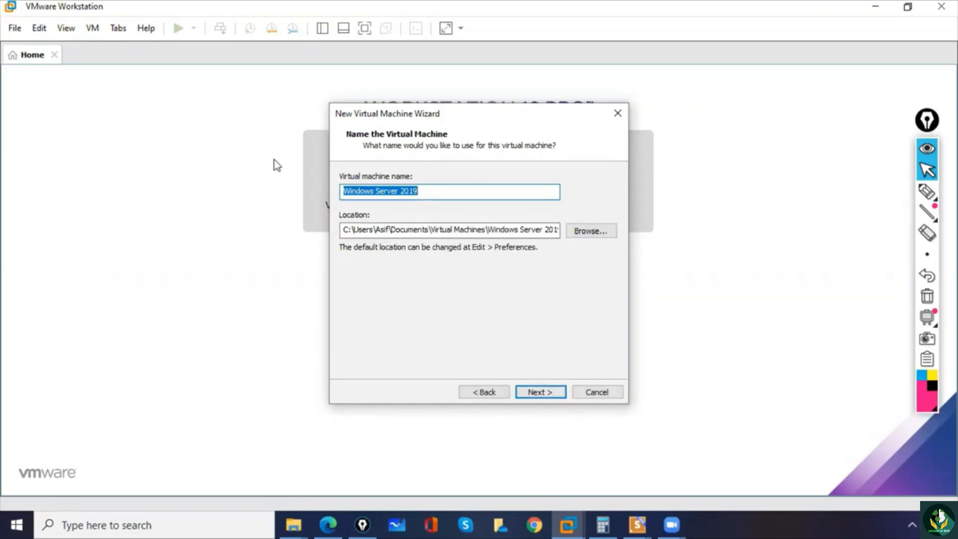
# - Browse for the virtual machine location and create a folder named "1 MCSE 7PM BATCH" on Local Disk (C:)
pyautogui.click(586, 234)
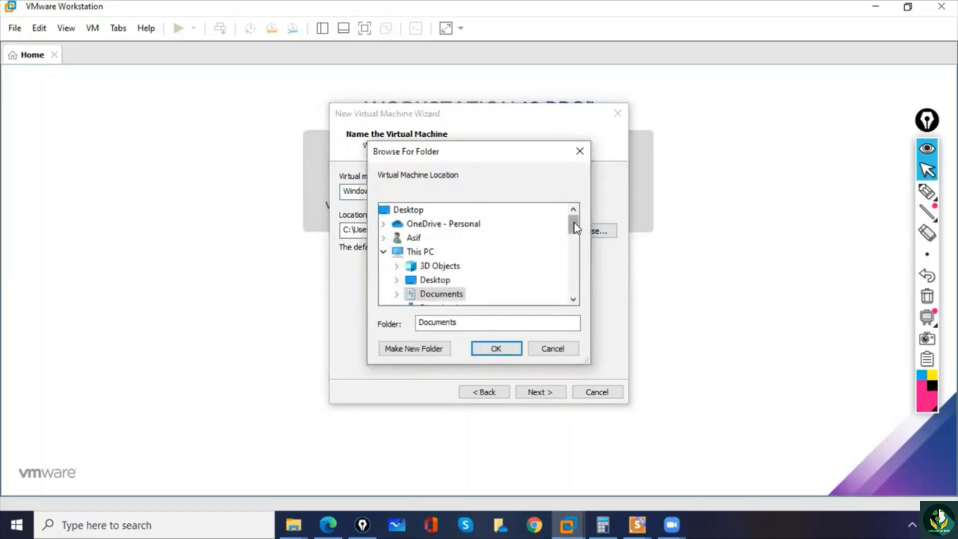
pyautogui.moveTo(574, 223); pyautogui.dragTo(574, 235)
pyautogui.moveTo(575, 243); pyautogui.dragTo(574, 248)
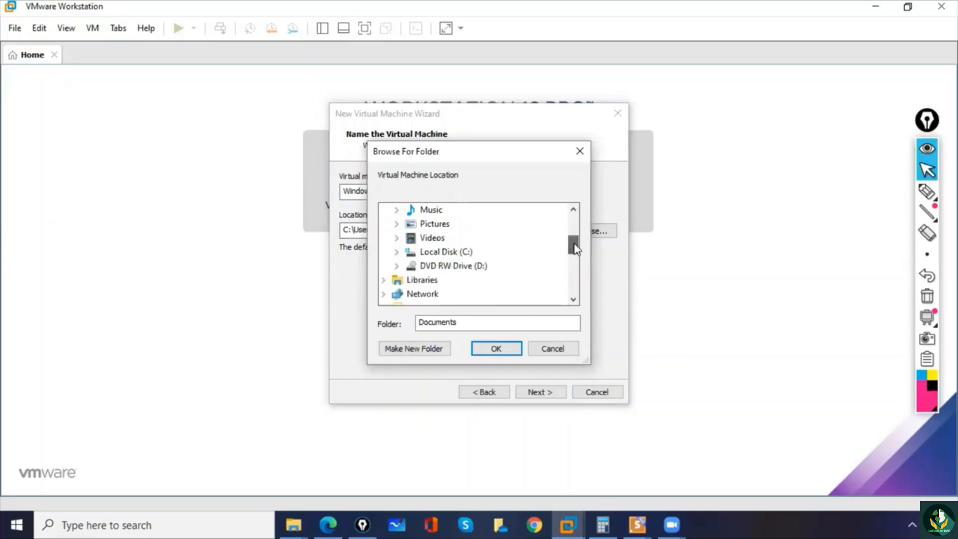
pyautogui.click(397, 252)
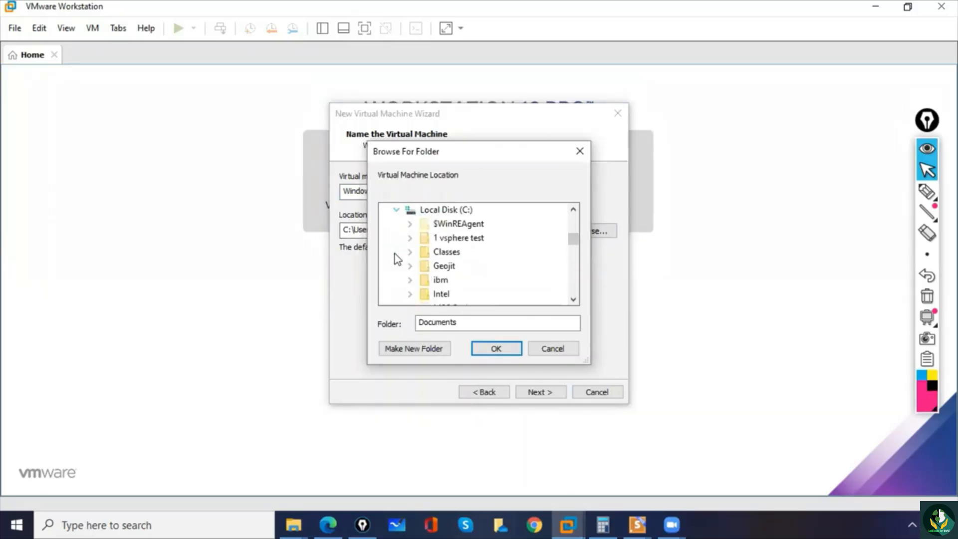
pyautogui.click(452, 211)
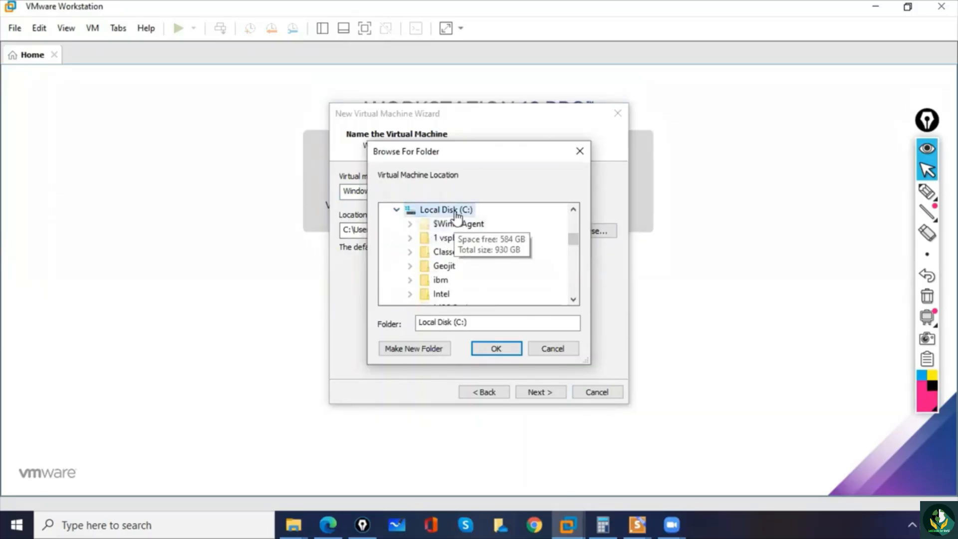
pyautogui.click(434, 349)
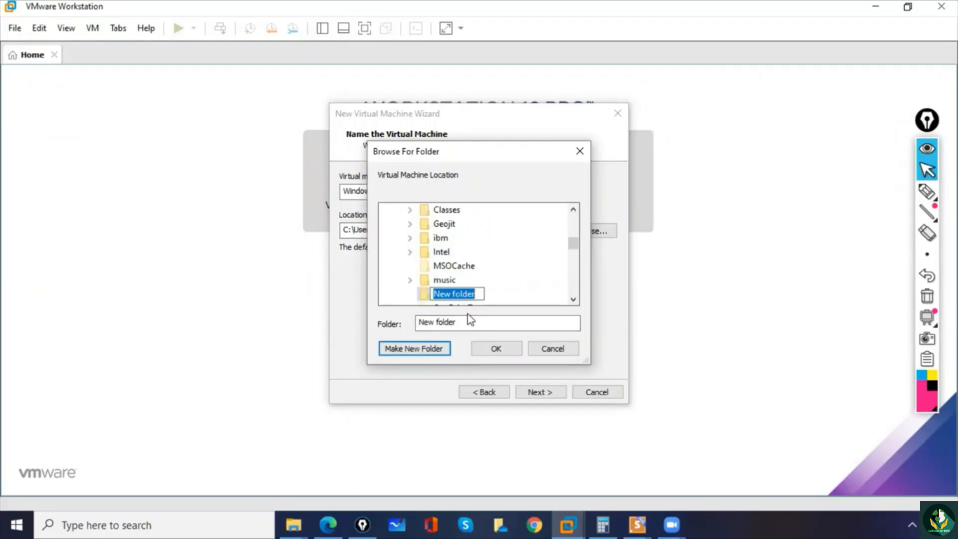
pyautogui.write('MCSE')
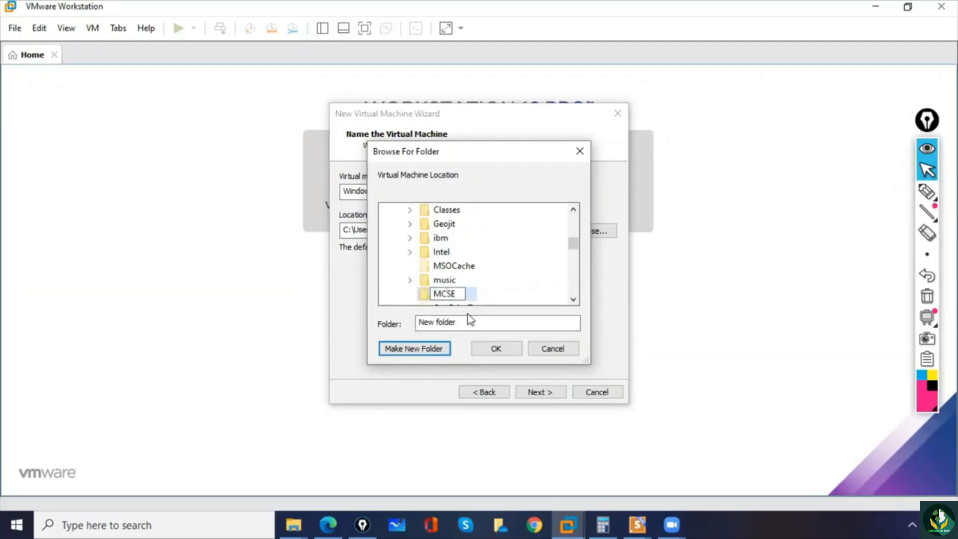
pyautogui.write(' 7PM BATCH')
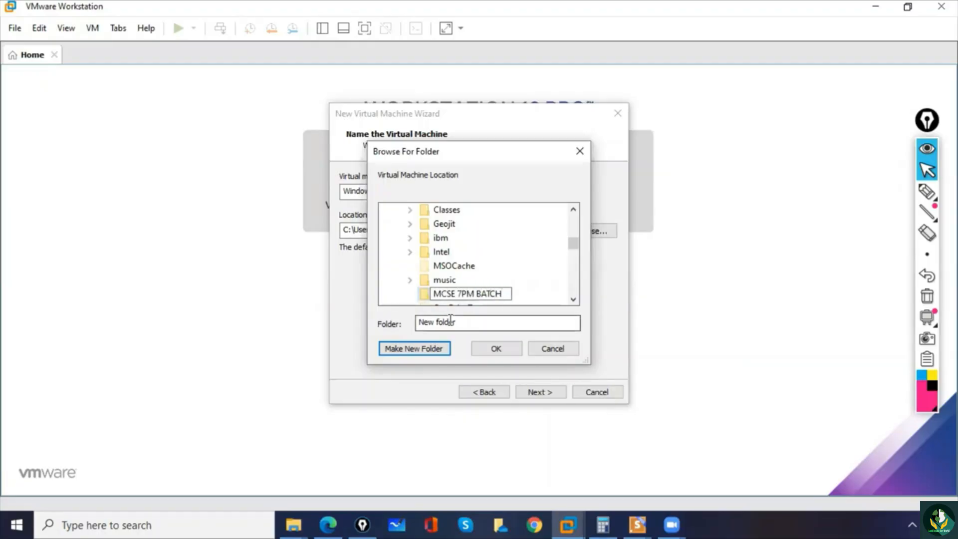
pyautogui.write('1')
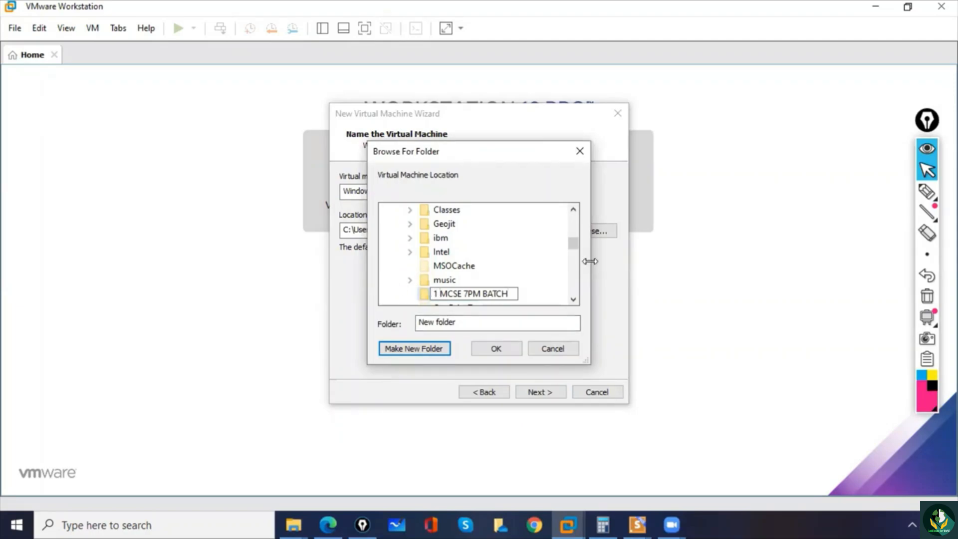
pyautogui.click(520, 224)
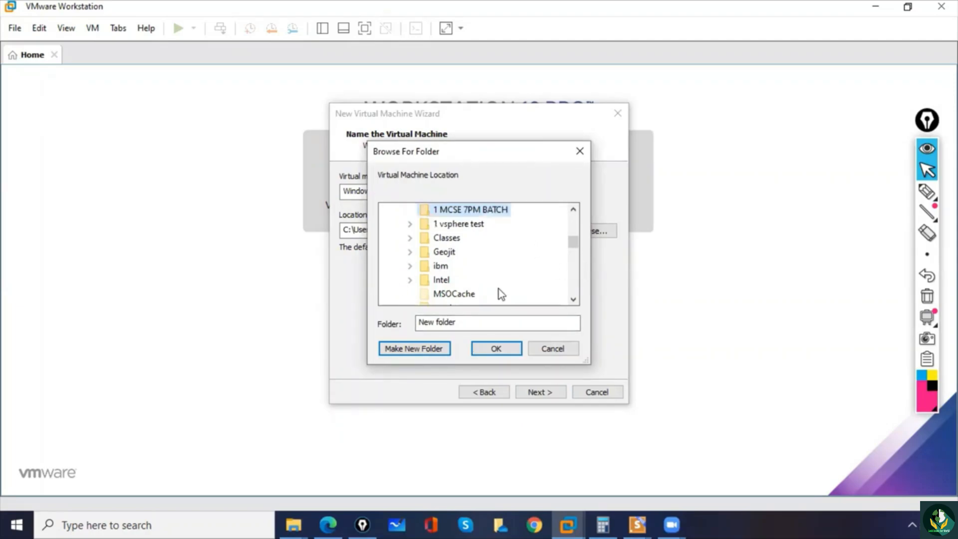
# - Create a subfolder named Server-01 inside the 1 MCSE 7PM BATCH folder
pyautogui.click(465, 322)
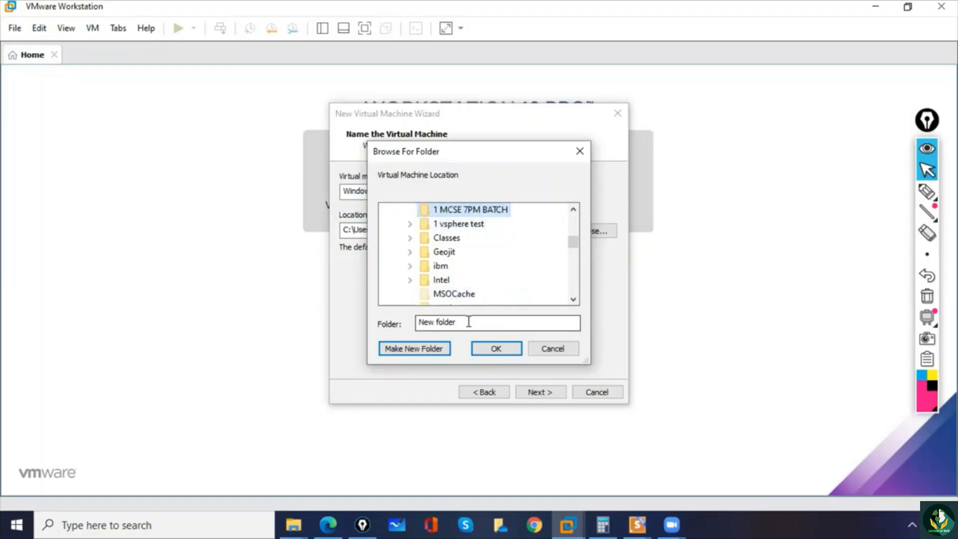
pyautogui.click(435, 351)
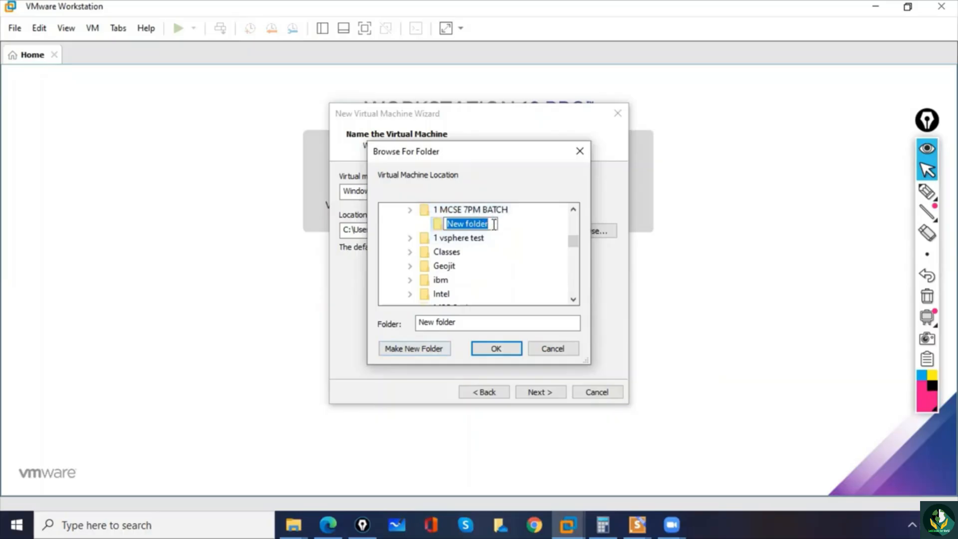
pyautogui.write('s')
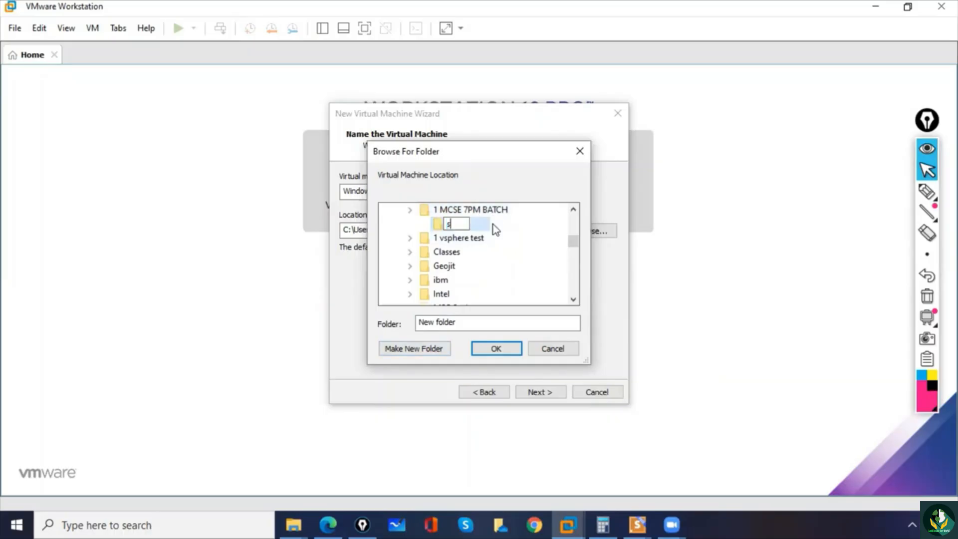
pyautogui.write('erver-01')
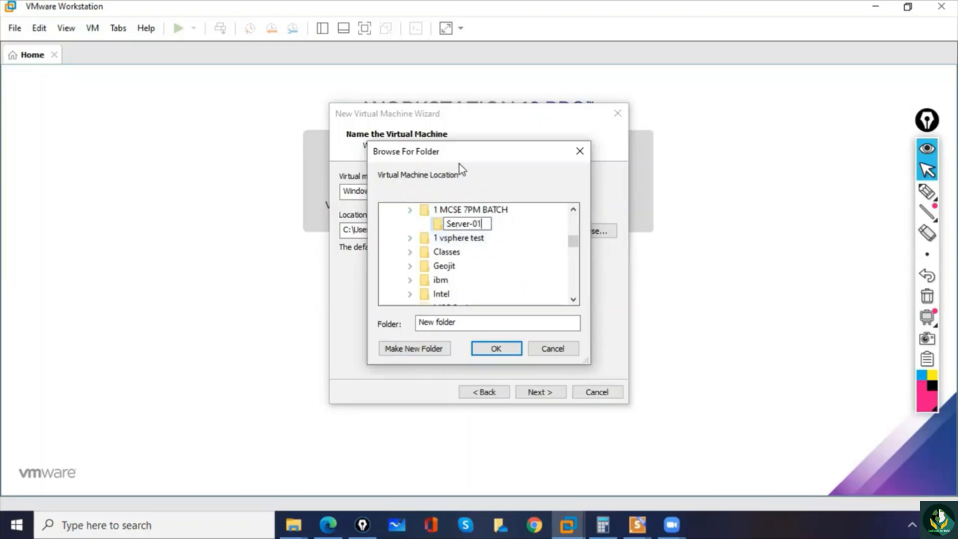
pyautogui.click(523, 268)
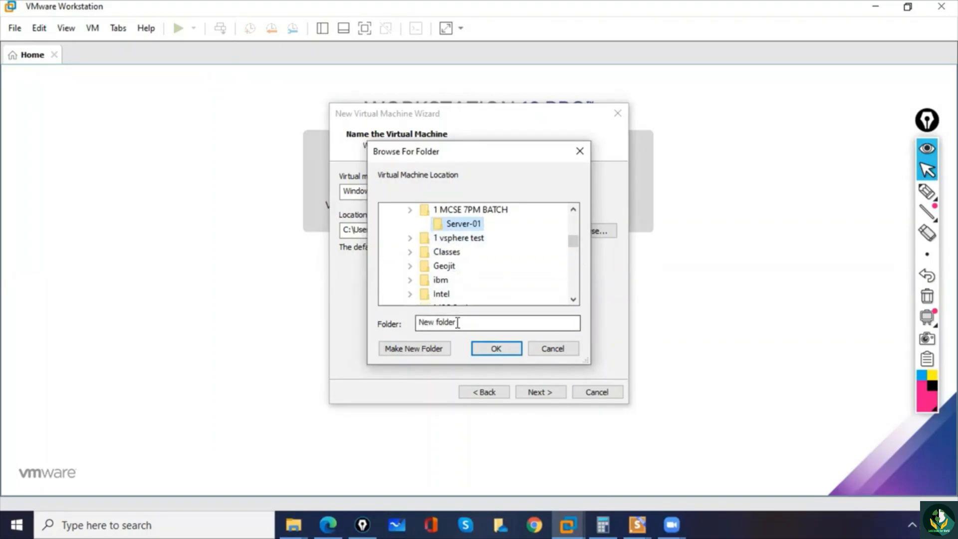
# - Choose the Server-01 subfolder as the virtual machine location and accept it
pyautogui.moveTo(456, 322); pyautogui.dragTo(419, 322)
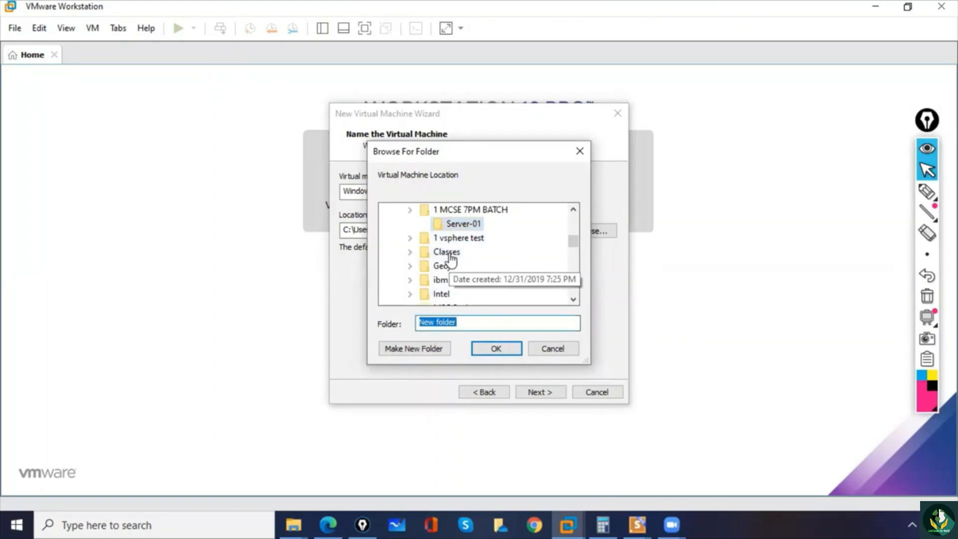
pyautogui.doubleClick(454, 237)
pyautogui.click(461, 224)
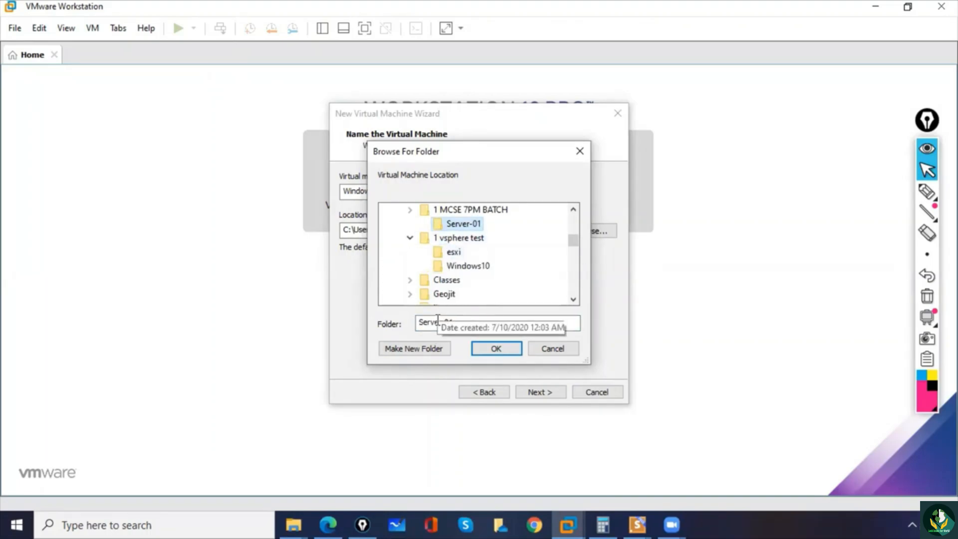
pyautogui.moveTo(453, 322); pyautogui.dragTo(418, 322)
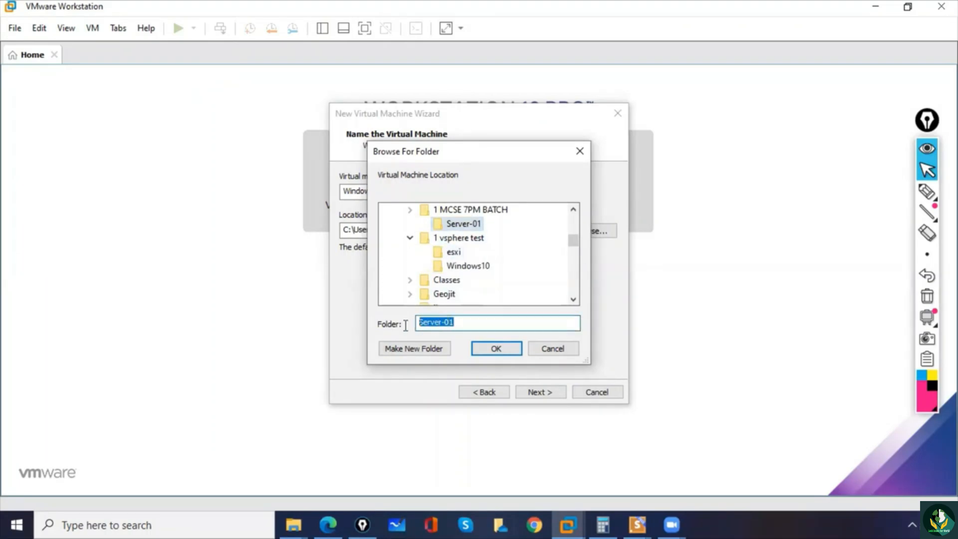
pyautogui.click(496, 348)
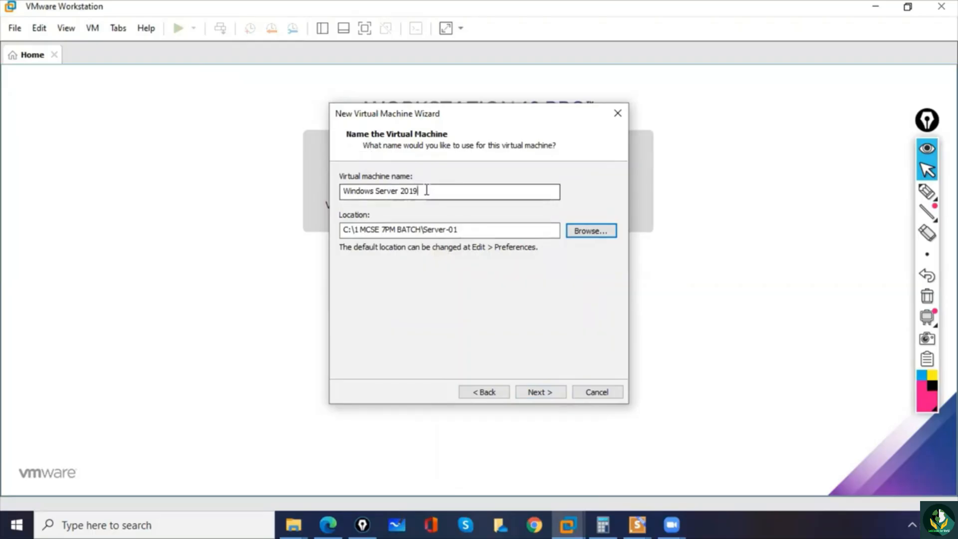
# - Replace the default virtual machine name with Server-01
pyautogui.moveTo(486, 191); pyautogui.dragTo(280, 184)
pyautogui.press('BackSpace')
pyautogui.write('Server-01')
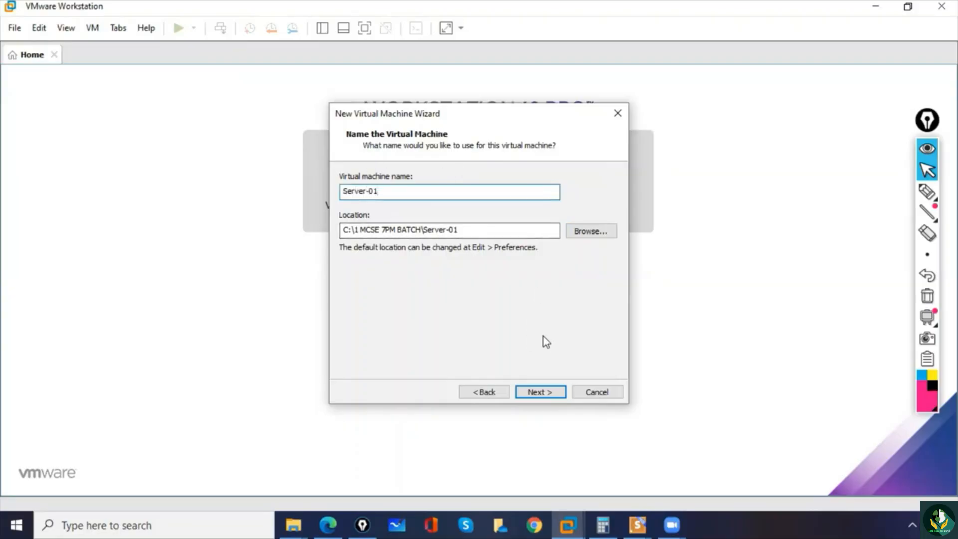
# - Continue to the disk capacity page, set the maximum disk size to 100 GB and proceed to the settings summary
pyautogui.click(544, 388)
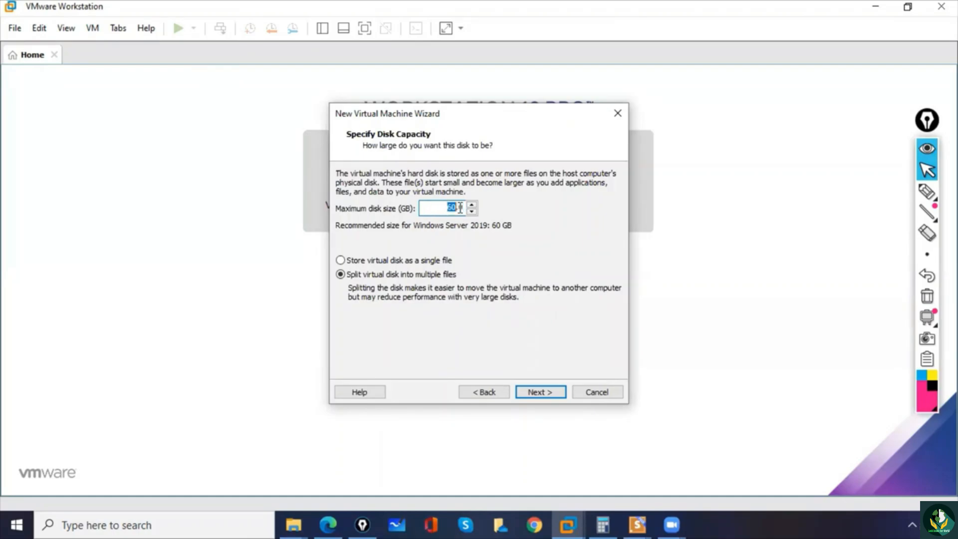
pyautogui.write('100')
pyautogui.click(541, 392)
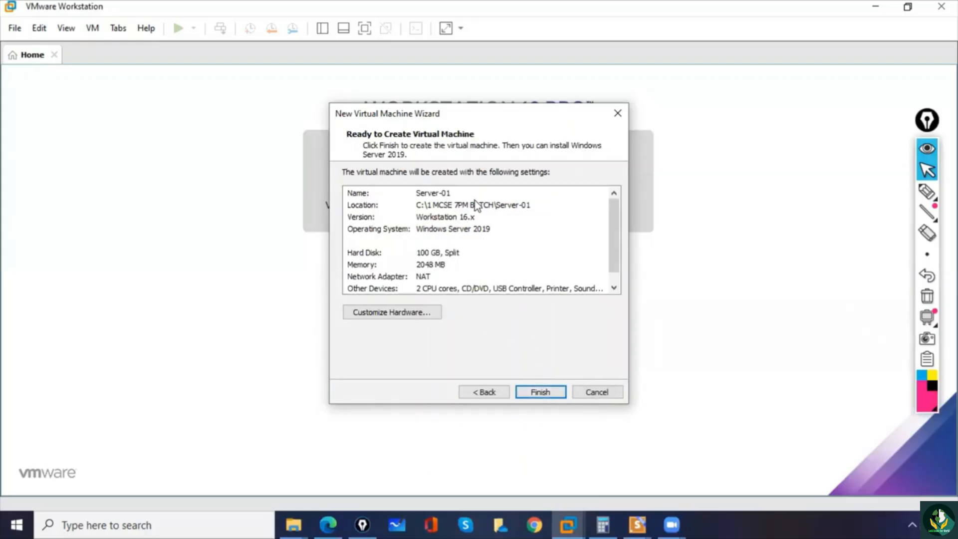
# - Mark the name, location, version, operating system and hard disk entries in the summary with the pen, and clear the annotations
pyautogui.click(927, 192)
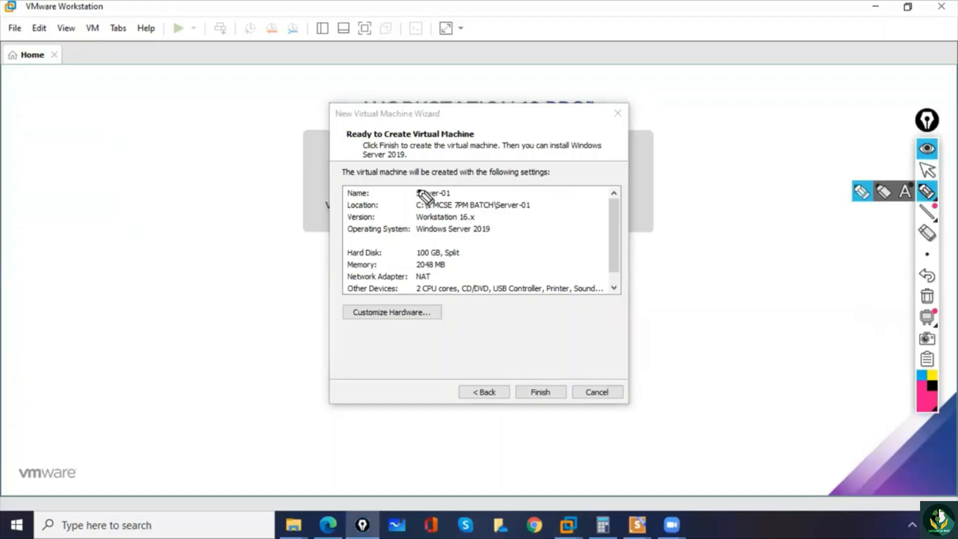
pyautogui.moveTo(334, 189); pyautogui.dragTo(359, 174)
pyautogui.moveTo(433, 198); pyautogui.dragTo(416, 198)
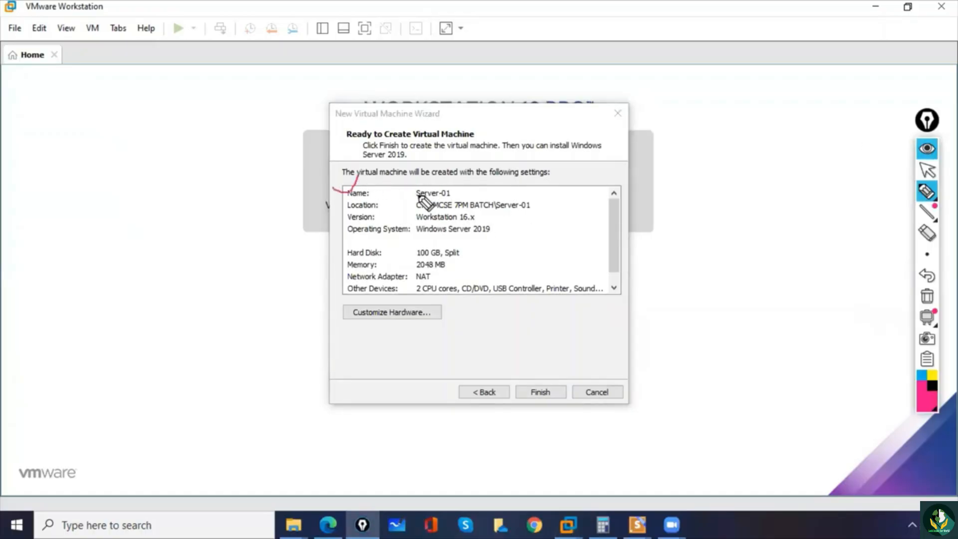
pyautogui.moveTo(335, 204); pyautogui.dragTo(349, 205)
pyautogui.moveTo(418, 210); pyautogui.dragTo(533, 208)
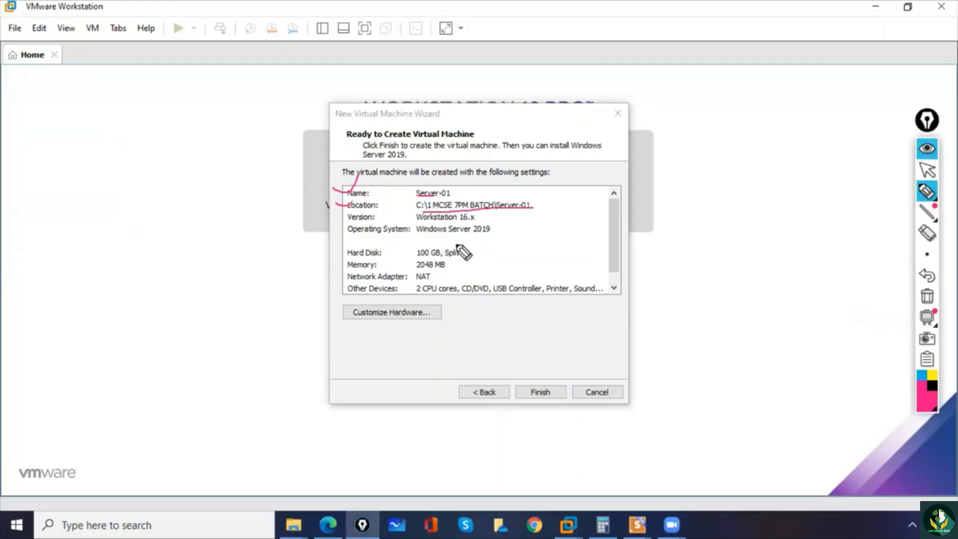
pyautogui.moveTo(349, 221); pyautogui.dragTo(372, 221)
pyautogui.moveTo(352, 241); pyautogui.dragTo(379, 240)
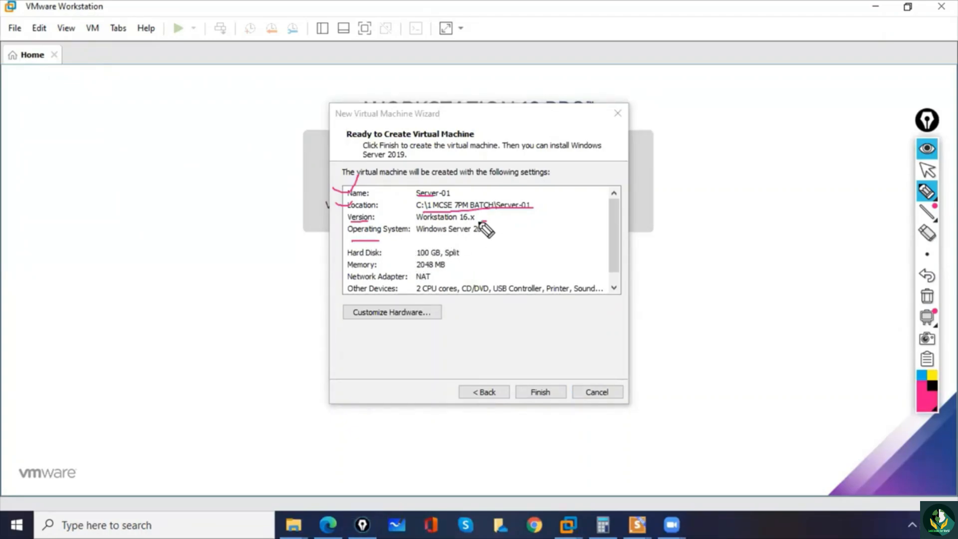
pyautogui.moveTo(486, 221)
pyautogui.mouseDown()
pyautogui.moveTo(489, 238)
pyautogui.moveTo(486, 221)
pyautogui.moveTo(514, 235)
pyautogui.moveTo(568, 215)
pyautogui.moveTo(557, 224)
pyautogui.mouseUp()
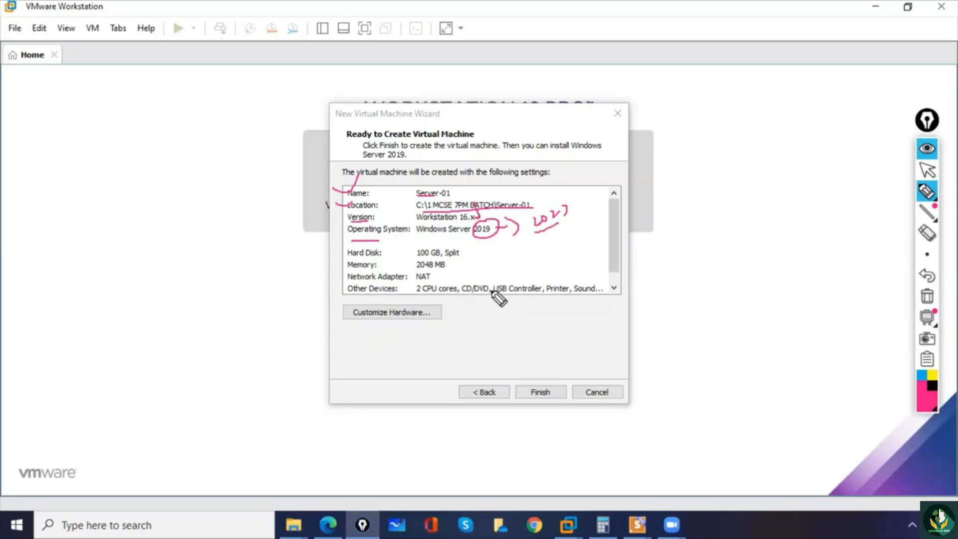
pyautogui.moveTo(417, 259)
pyautogui.mouseDown()
pyautogui.moveTo(433, 258)
pyautogui.moveTo(425, 269)
pyautogui.mouseUp()
pyautogui.click(927, 296)
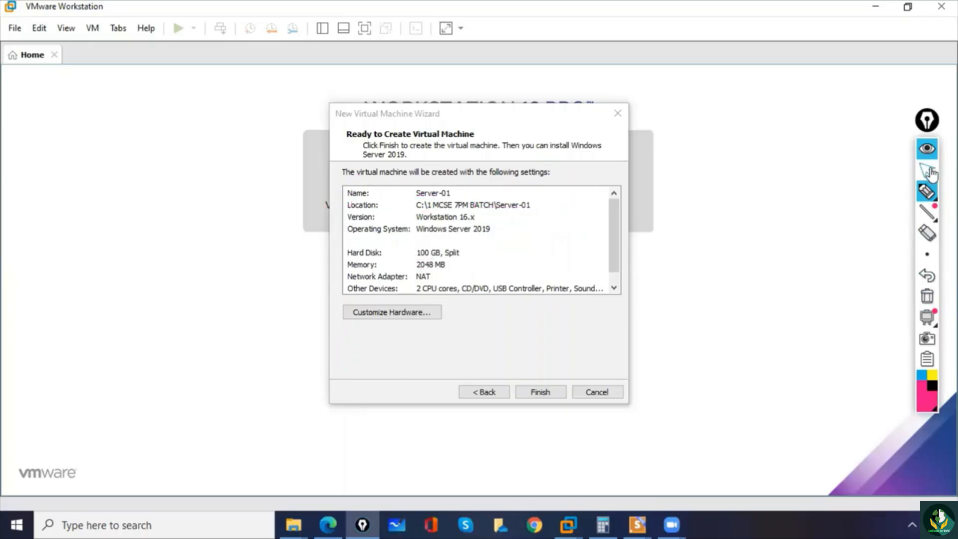
# - Return to normal pointer mode and finish the wizard to create the Server-01 virtual machine
pyautogui.click(927, 170)
pyautogui.click(507, 118)
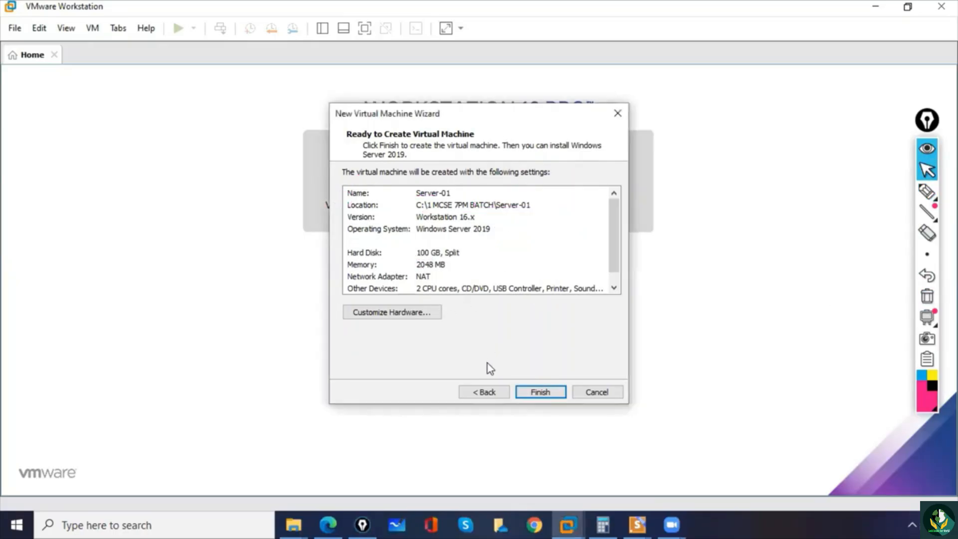
pyautogui.click(546, 392)
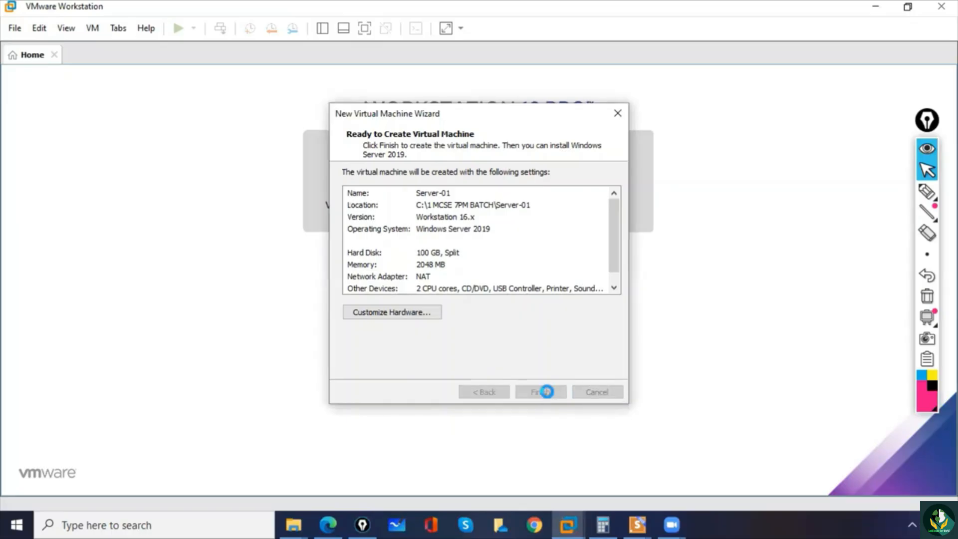
# - Circle and underline the Server-01 tab with the pen and clear the annotation
pyautogui.click(927, 191)
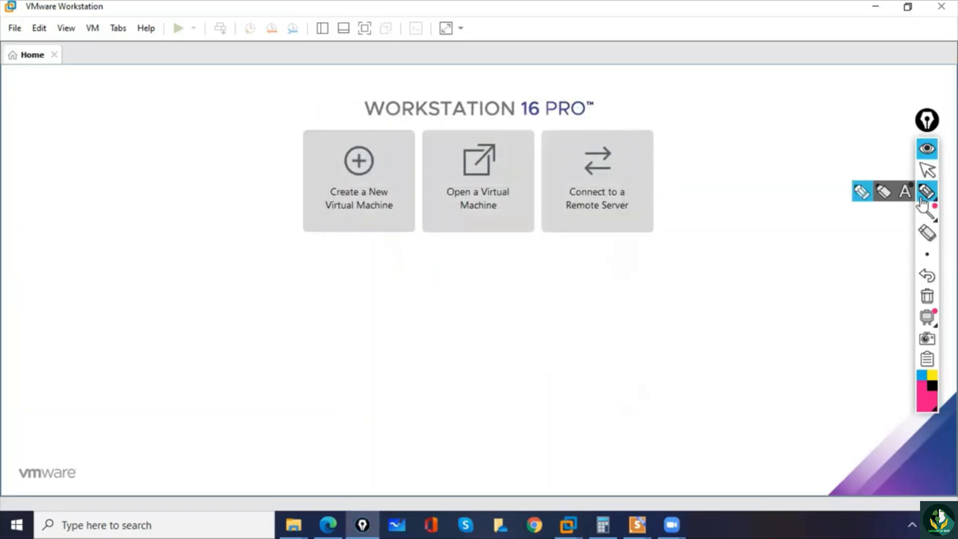
pyautogui.moveTo(86, 38)
pyautogui.mouseDown()
pyautogui.moveTo(61, 51)
pyautogui.moveTo(145, 35)
pyautogui.moveTo(72, 36)
pyautogui.moveTo(111, 59)
pyautogui.mouseUp()
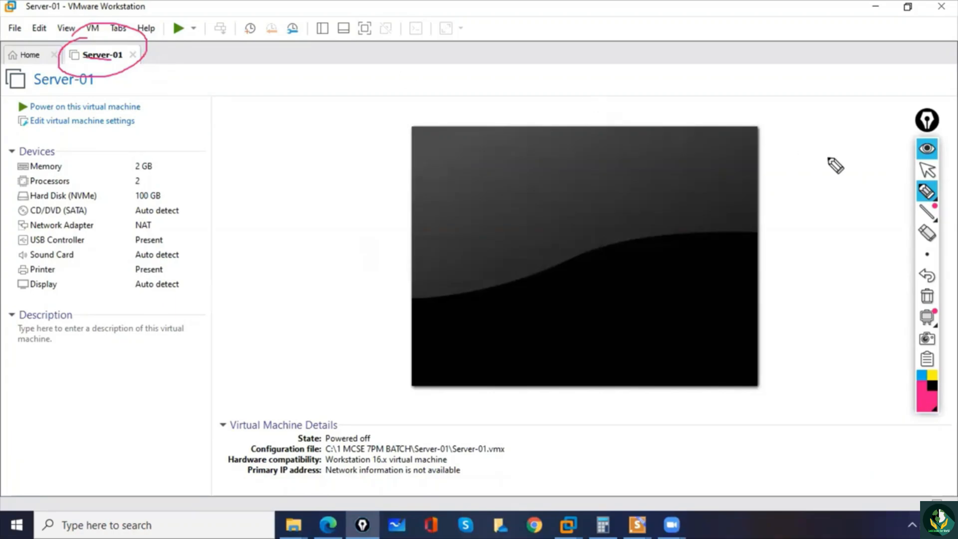
pyautogui.click(926, 194)
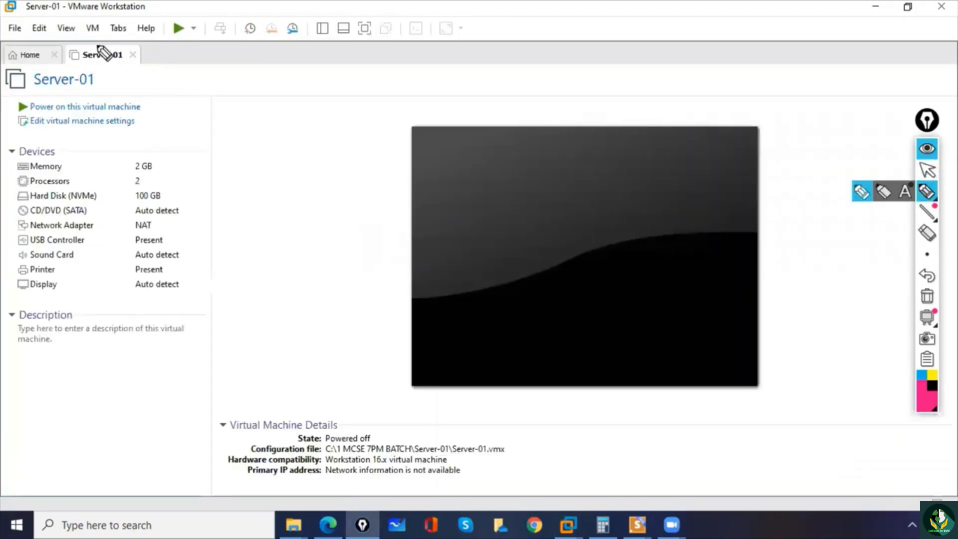
pyautogui.moveTo(87, 39)
pyautogui.mouseDown()
pyautogui.moveTo(70, 45)
pyautogui.moveTo(150, 63)
pyautogui.moveTo(75, 35)
pyautogui.moveTo(110, 58)
pyautogui.mouseUp()
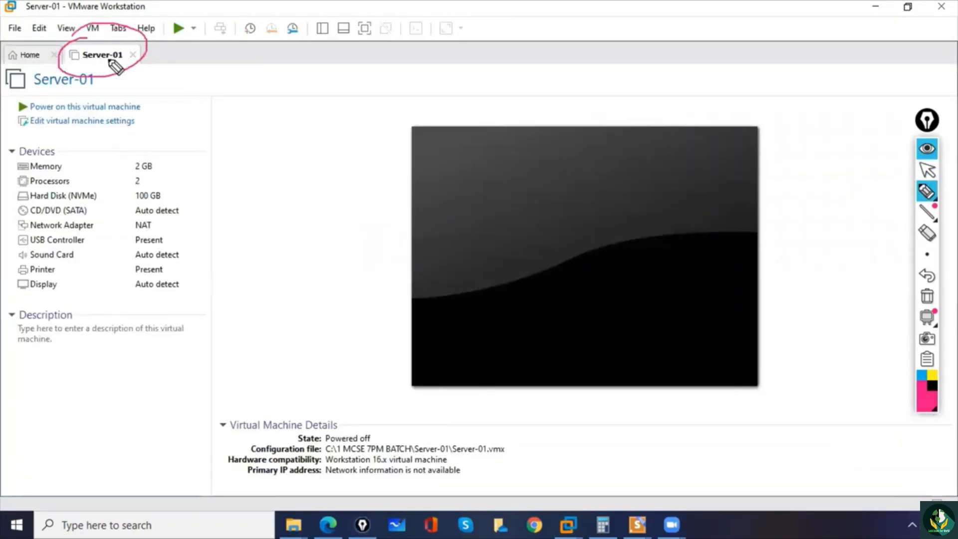
pyautogui.click(926, 297)
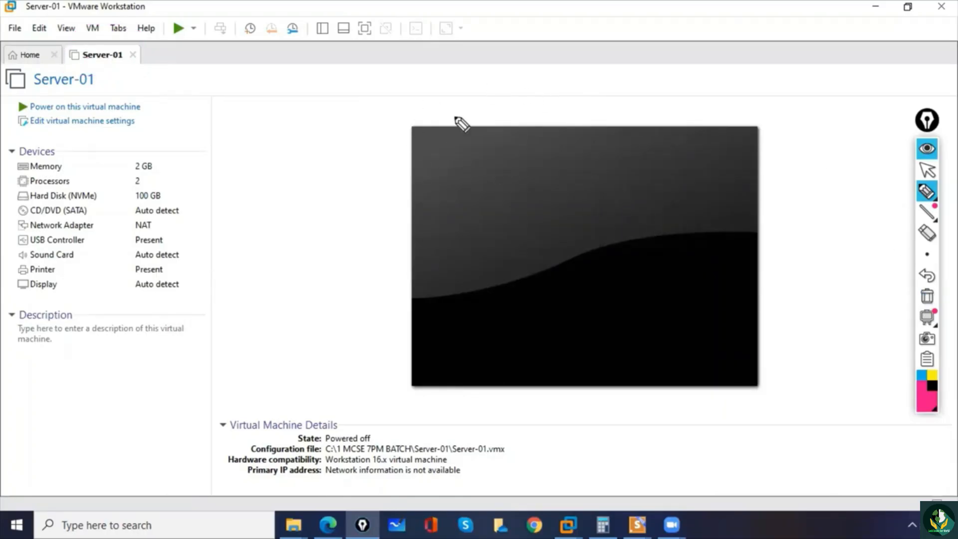
# - Sketch a box with an arrow beside the virtual machine preview with the pen, clear it and return to normal pointer mode
pyautogui.moveTo(308, 139)
pyautogui.mouseDown()
pyautogui.moveTo(333, 111)
pyautogui.moveTo(310, 187)
pyautogui.moveTo(301, 107)
pyautogui.moveTo(313, 104)
pyautogui.mouseUp()
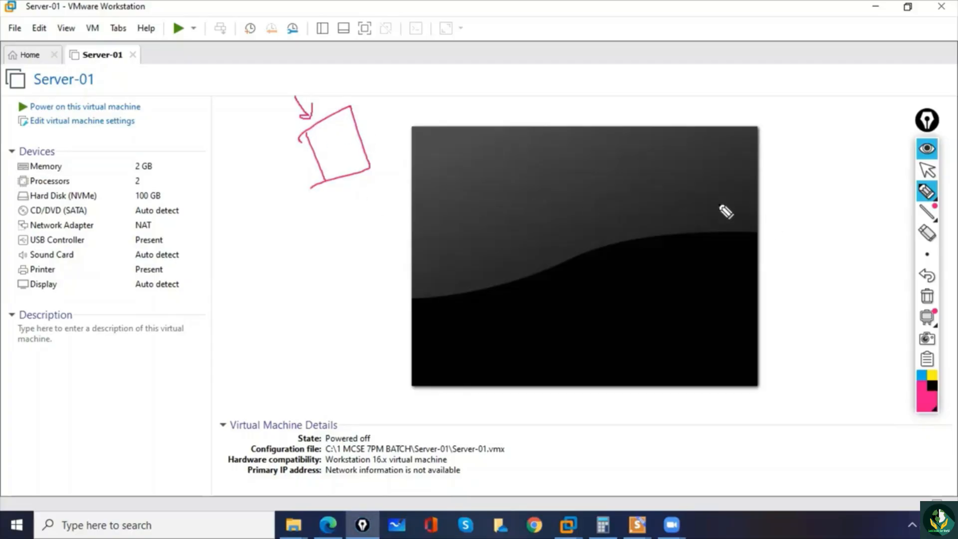
pyautogui.click(927, 296)
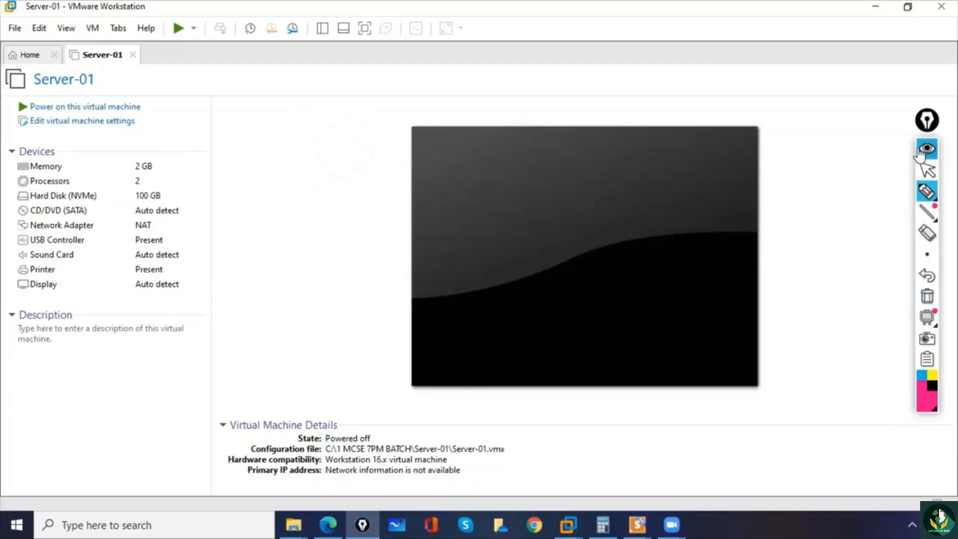
pyautogui.click(927, 170)
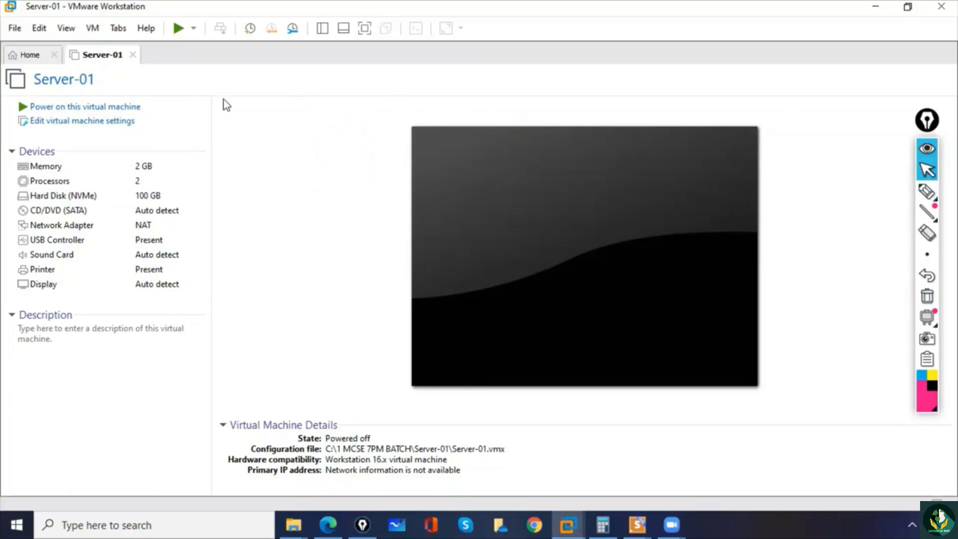
# - Open the Server-01 settings, switch the CD/DVD (SATA) drive to an ISO image file and start browsing for the image
pyautogui.click(73, 126)
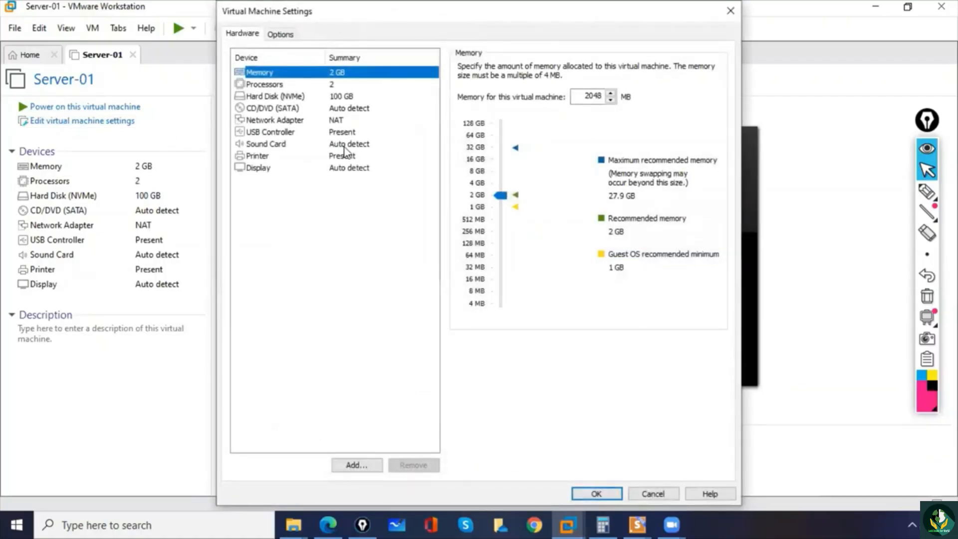
pyautogui.click(276, 111)
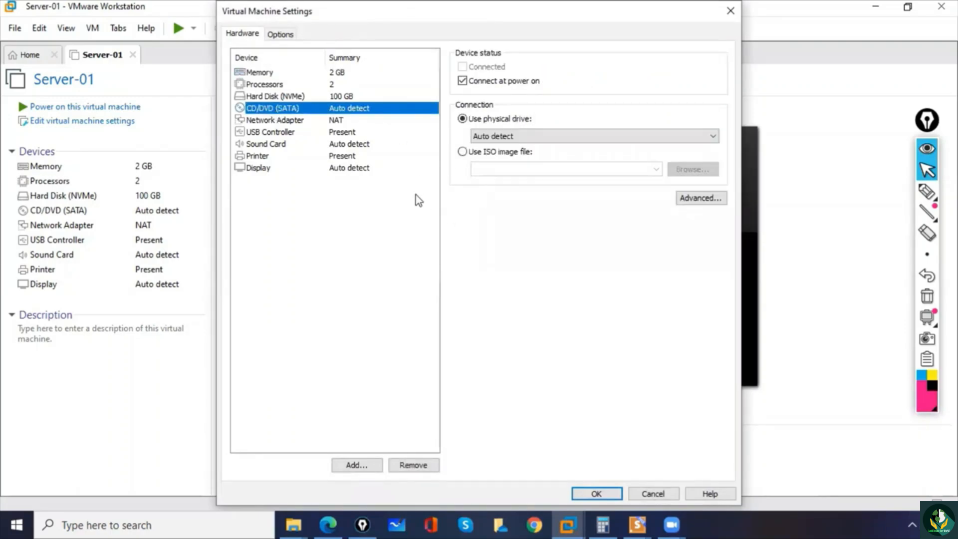
pyautogui.click(462, 152)
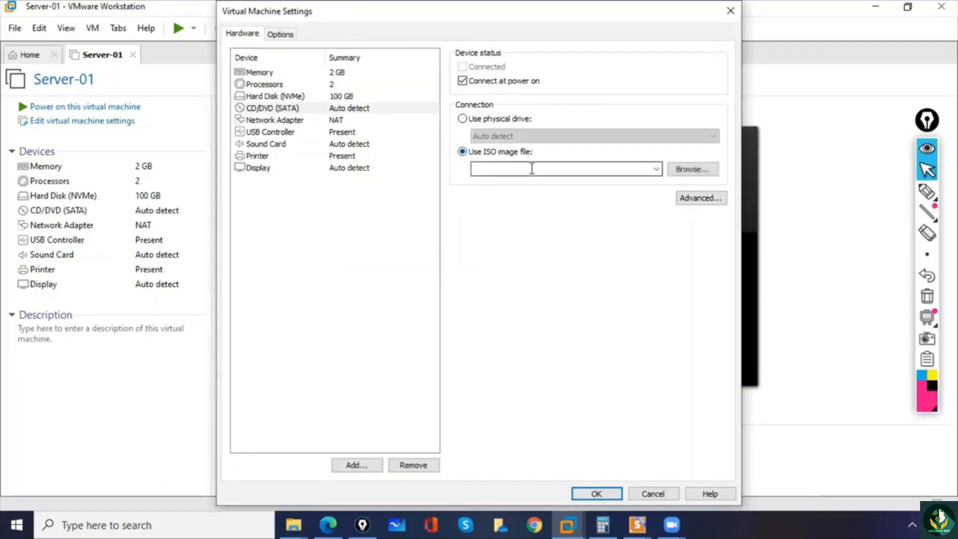
pyautogui.click(684, 172)
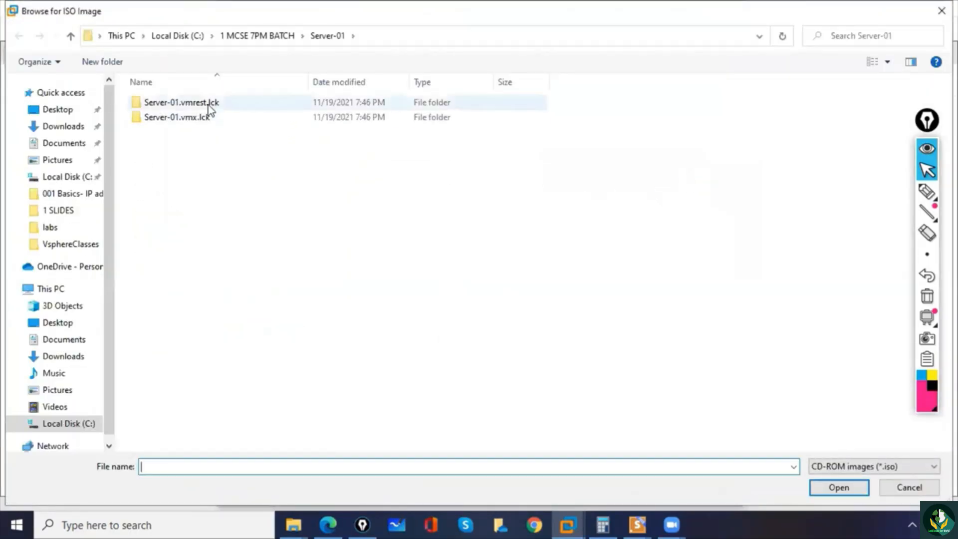
# - Choose the ISO image in the desktop folder Software\ISO IMAGES\Windows Server 2022 for the CD/DVD drive
pyautogui.click(59, 110)
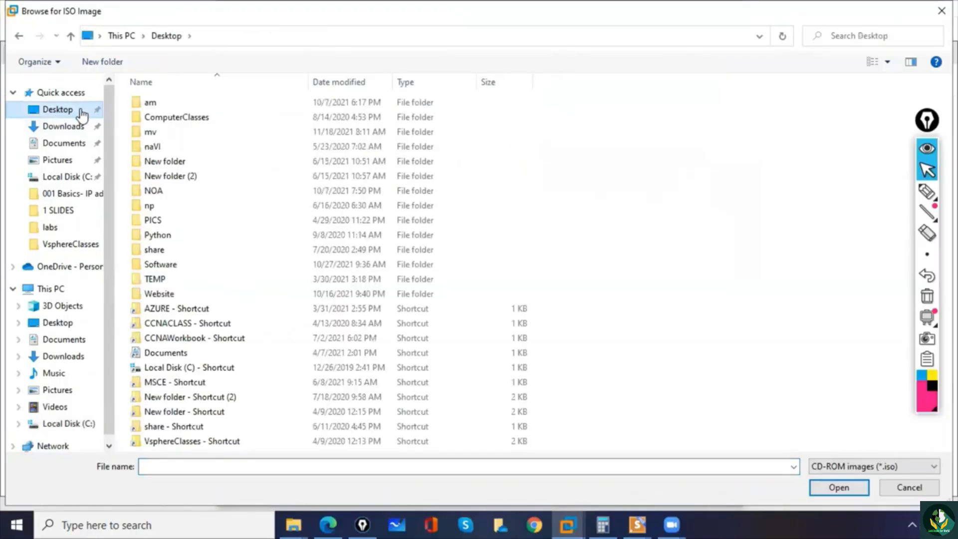
pyautogui.click(159, 148)
pyautogui.press('s')
pyautogui.press('s')
pyautogui.press('s')
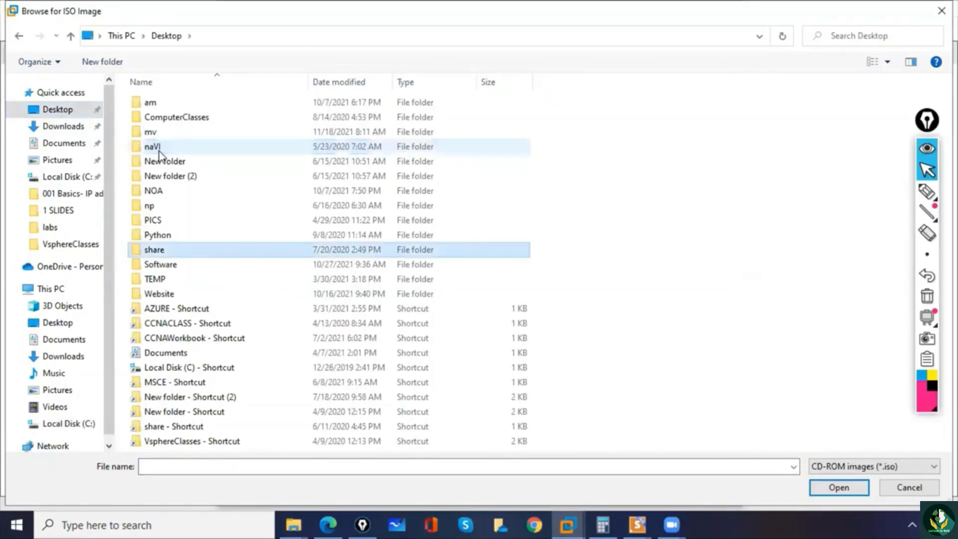
pyautogui.doubleClick(176, 264)
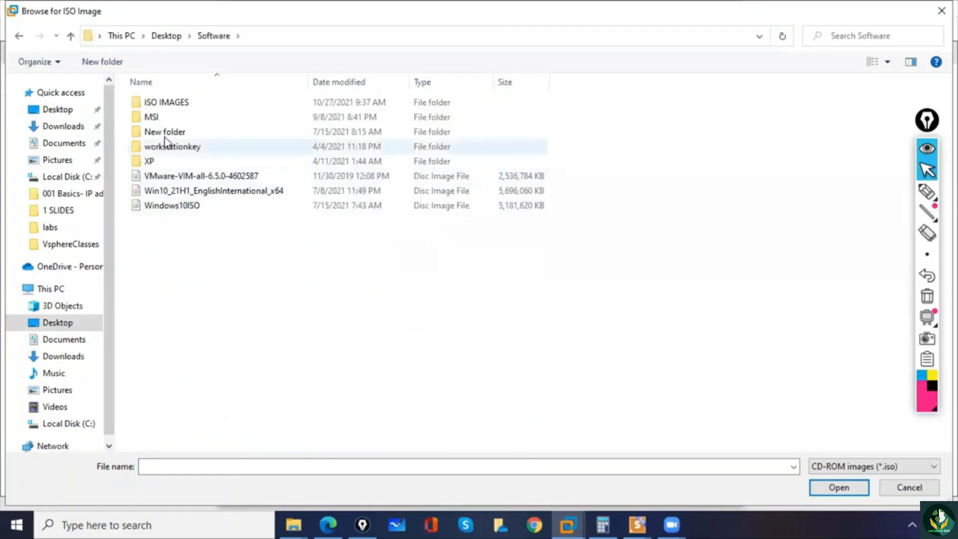
pyautogui.doubleClick(167, 104)
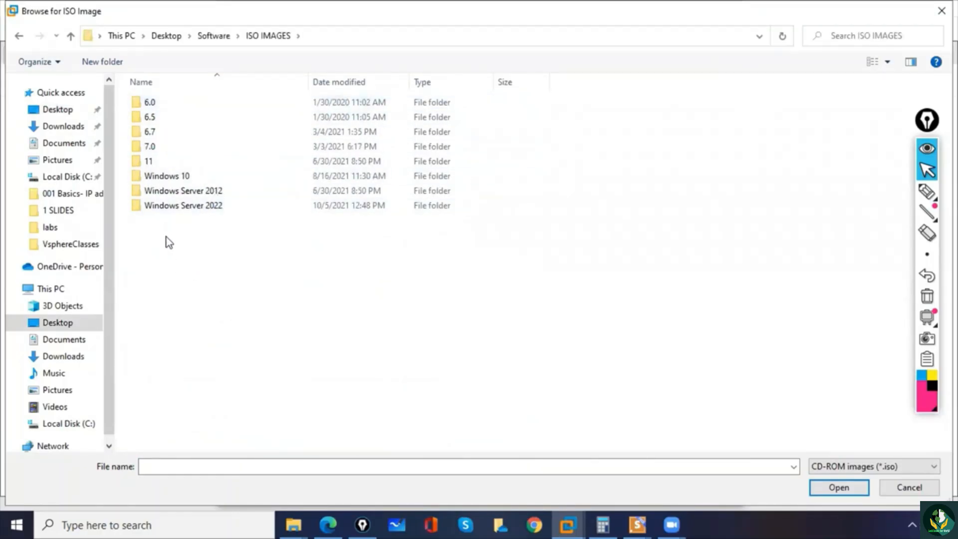
pyautogui.doubleClick(170, 209)
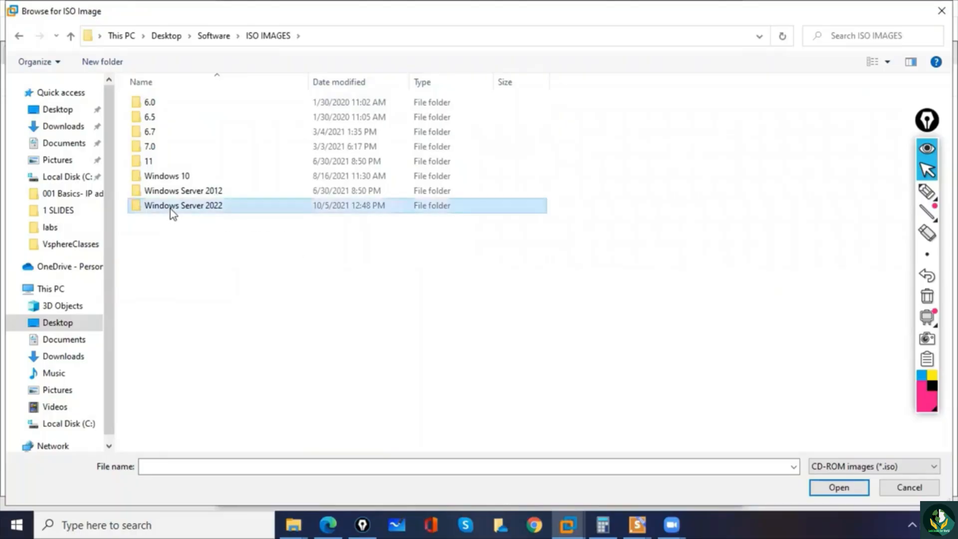
pyautogui.doubleClick(175, 102)
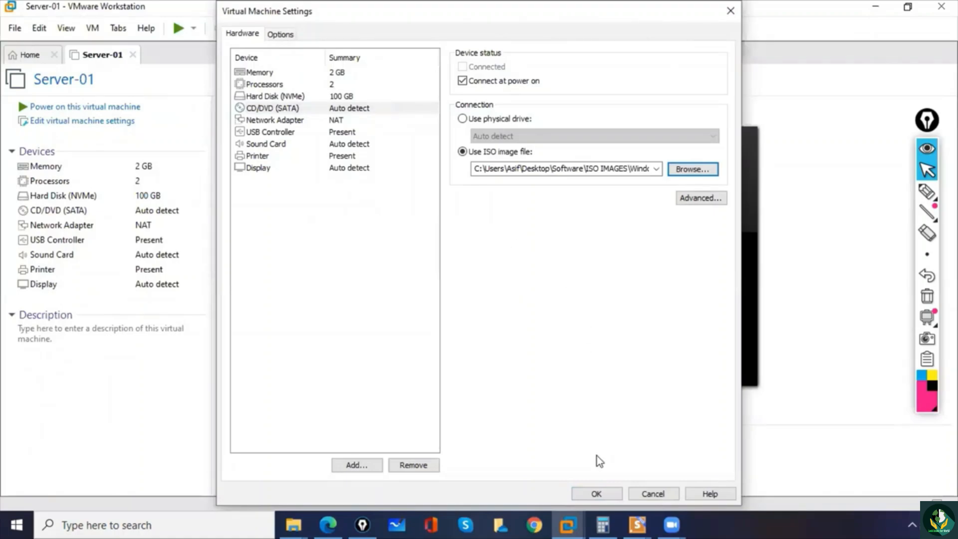
# - Apply the virtual machine settings, then reopen the CD/DVD (SATA) device to check its ISO connection and close the settings
pyautogui.click(597, 494)
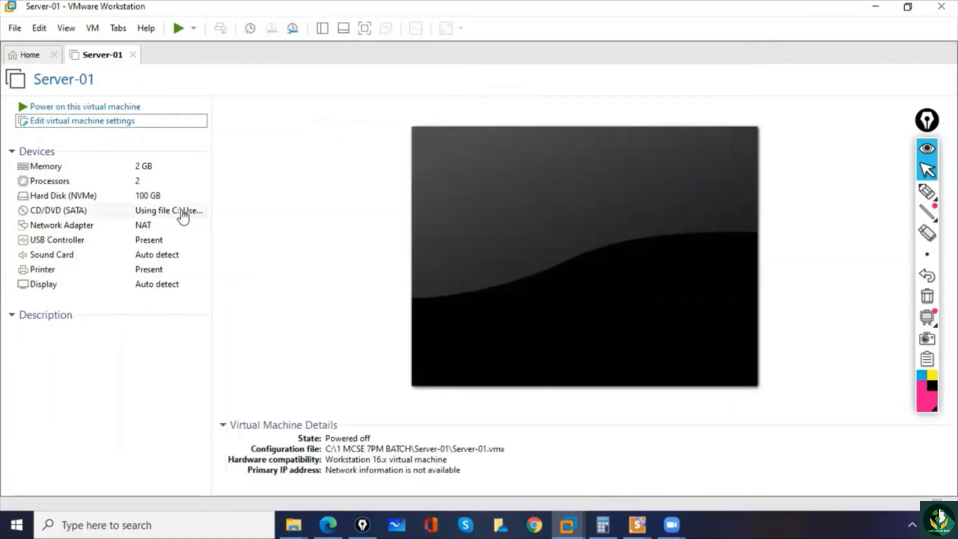
pyautogui.click(192, 213)
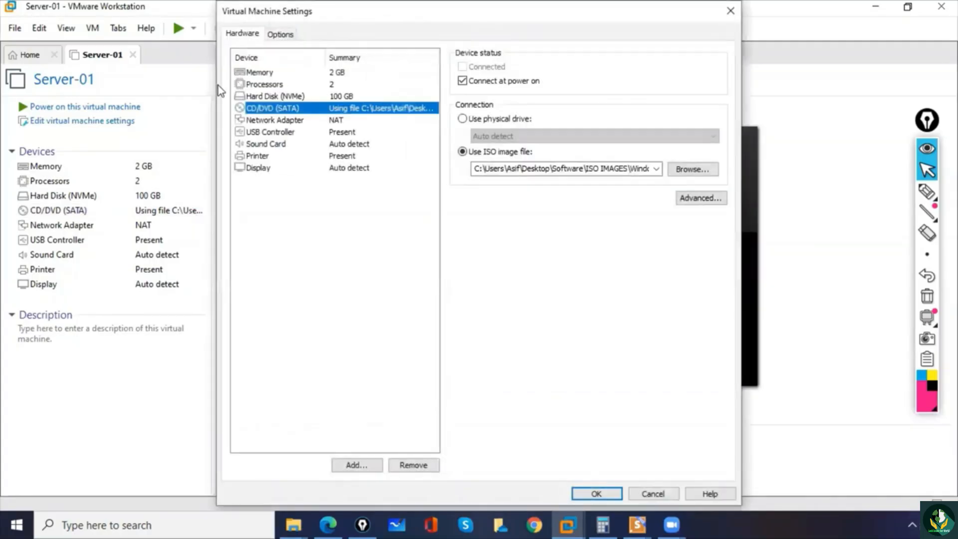
pyautogui.click(729, 15)
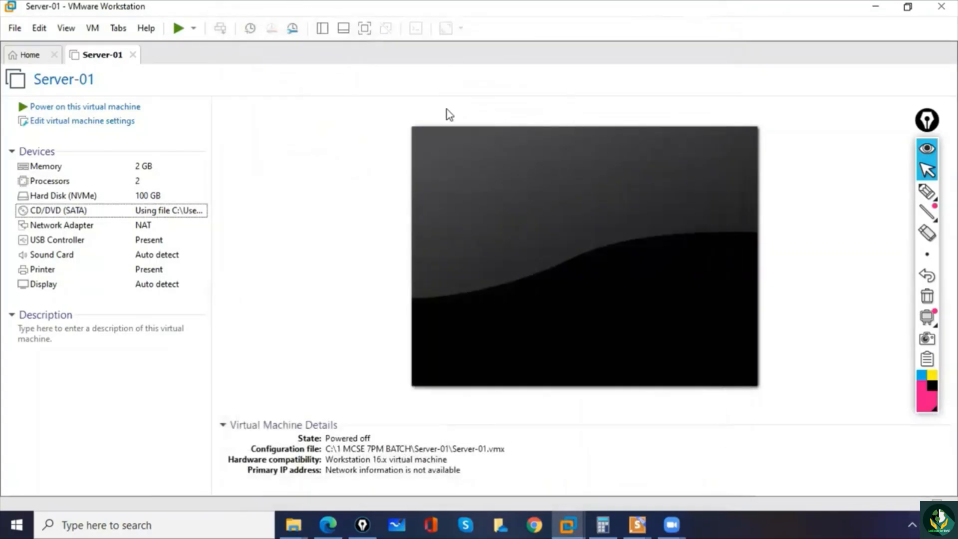
# - Power on Server-01 and boot it from the installation media into Windows Setup [EMS Enabled]
pyautogui.click(66, 108)
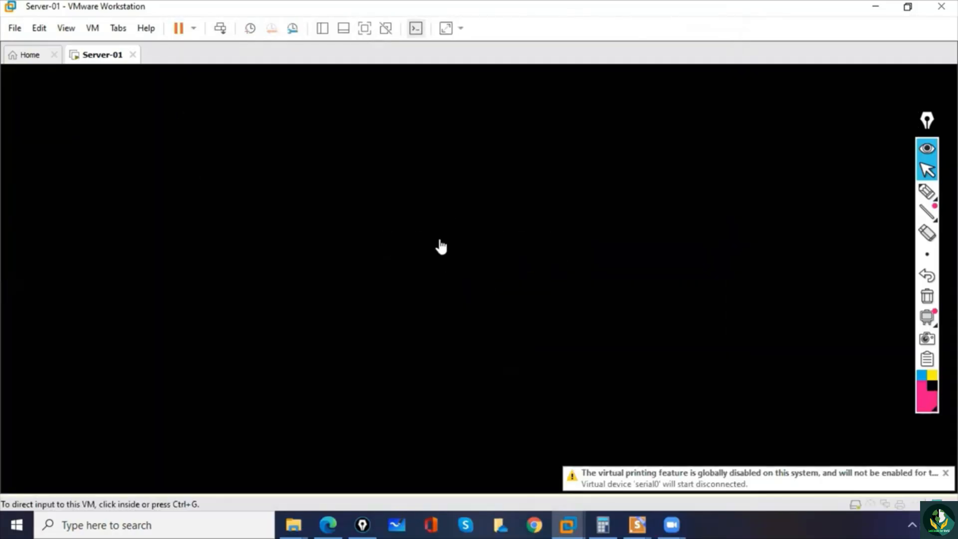
pyautogui.click(454, 261)
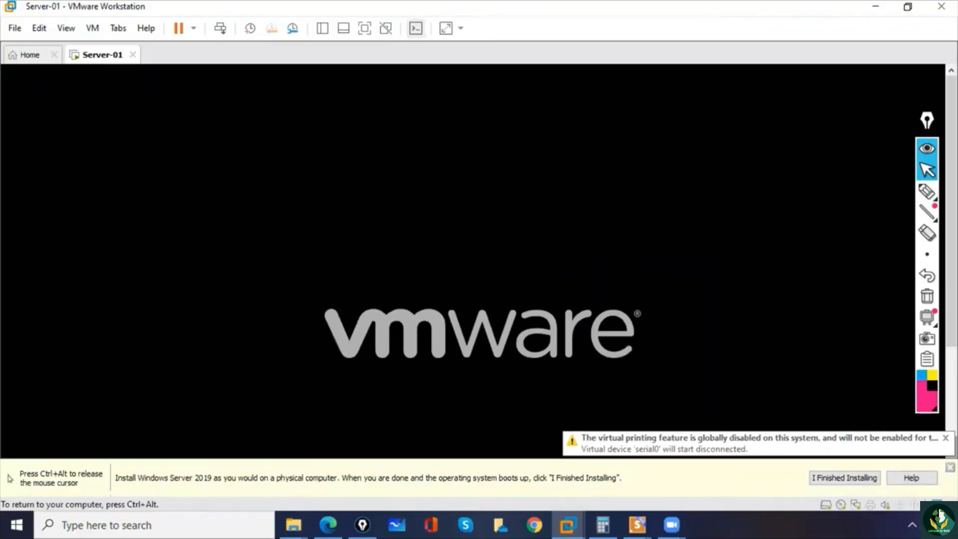
pyautogui.press('Return')
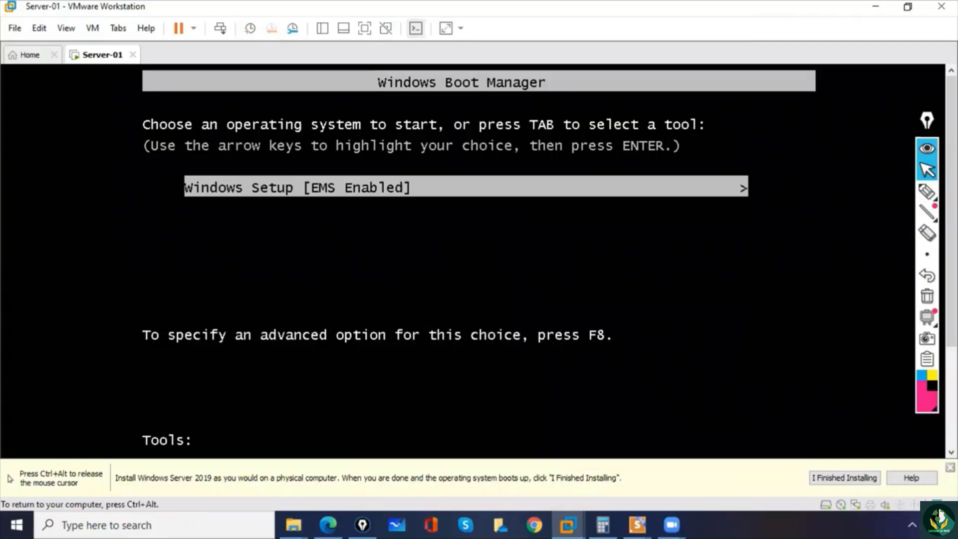
pyautogui.press('Return')
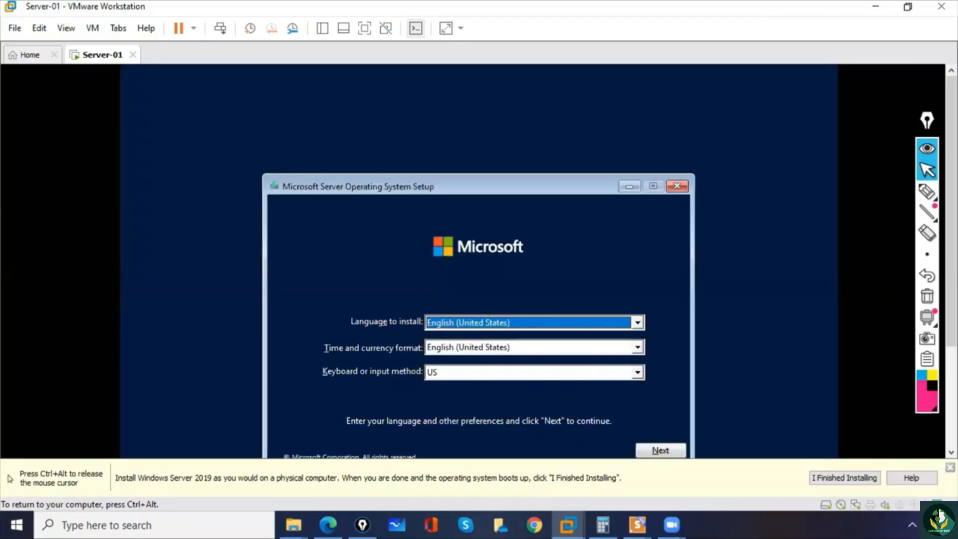
# - Move the setup window fully into view, accept the English (United States) language settings and start the server installation
pyautogui.moveTo(558, 186); pyautogui.dragTo(537, 106)
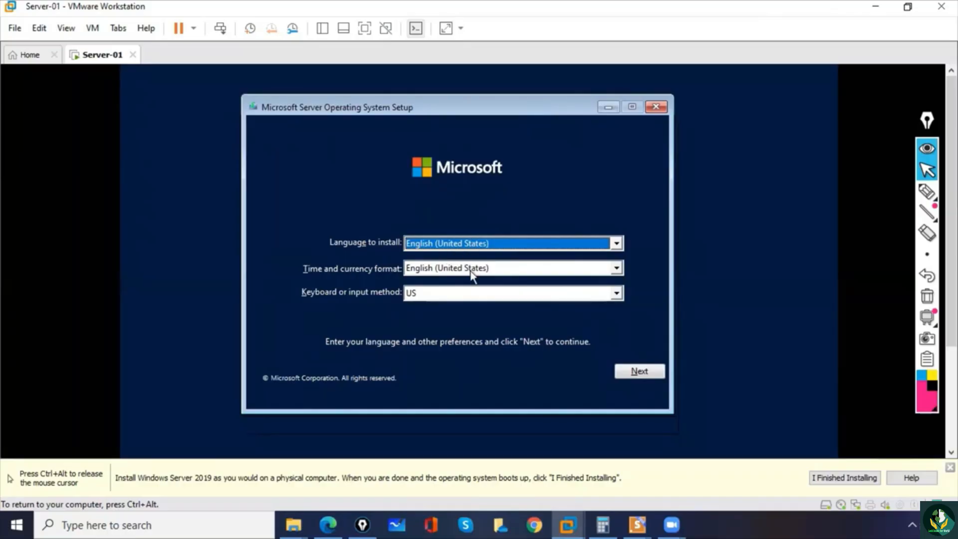
pyautogui.click(634, 372)
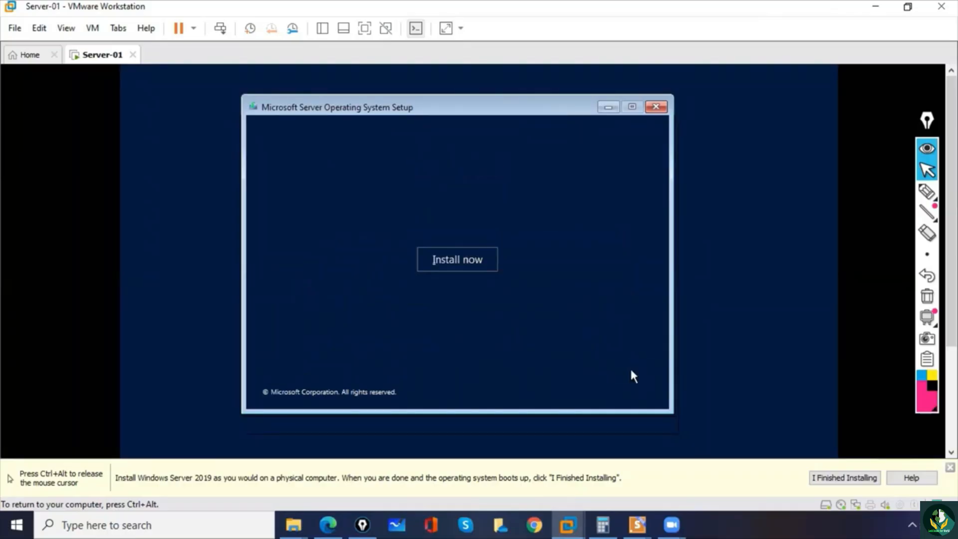
pyautogui.click(481, 260)
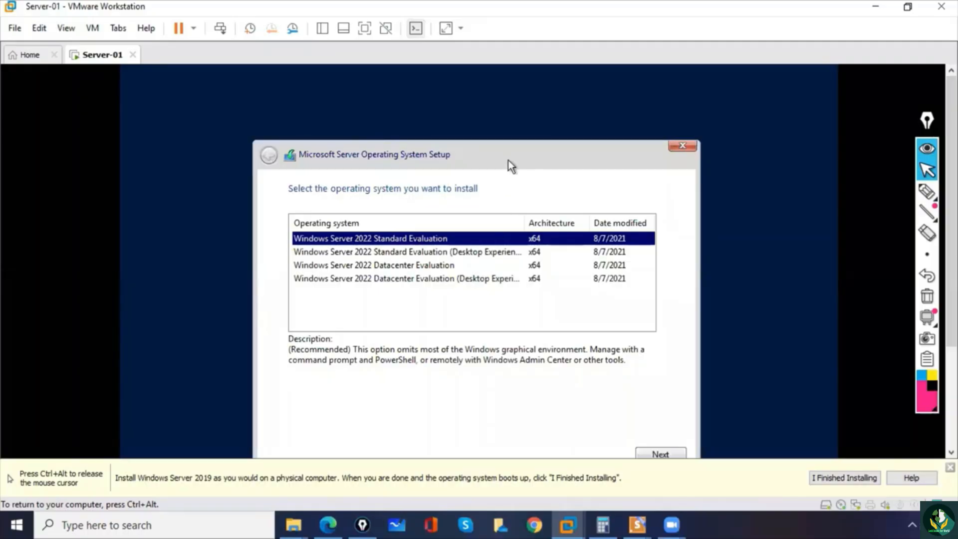
# - Release the mouse from the virtual machine, mark the Windows Server 2022 Standard Evaluation edition as "CLI" with the pen and clear the annotations
pyautogui.hotkey('ctrl', 'alt')
pyautogui.click(927, 191)
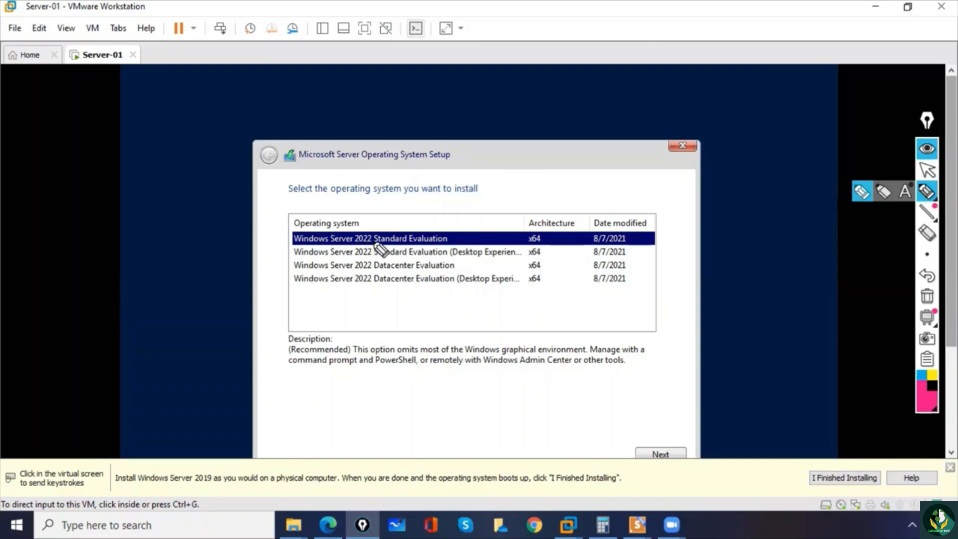
pyautogui.moveTo(375, 244); pyautogui.dragTo(447, 244)
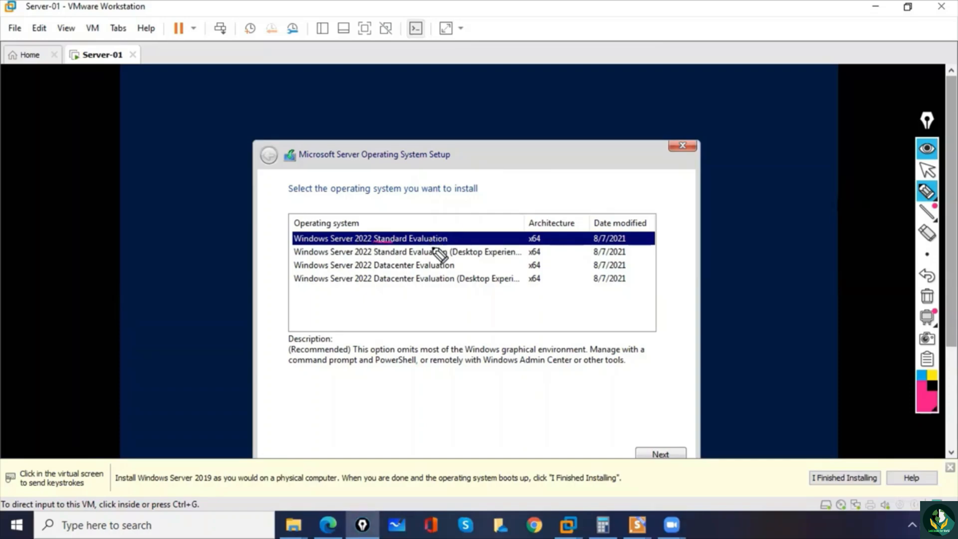
pyautogui.moveTo(402, 209)
pyautogui.mouseDown()
pyautogui.moveTo(410, 226)
pyautogui.moveTo(482, 210)
pyautogui.mouseUp()
pyautogui.click(457, 197)
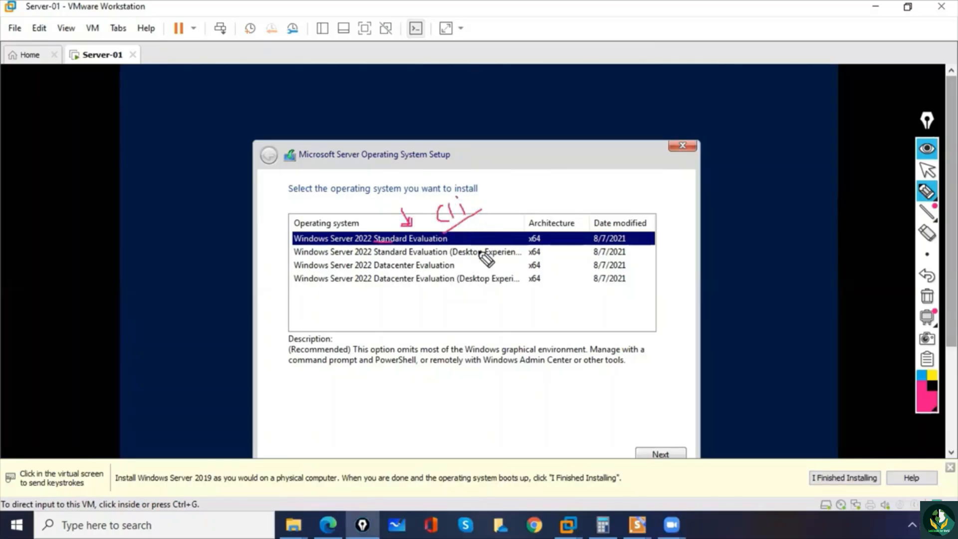
pyautogui.click(927, 296)
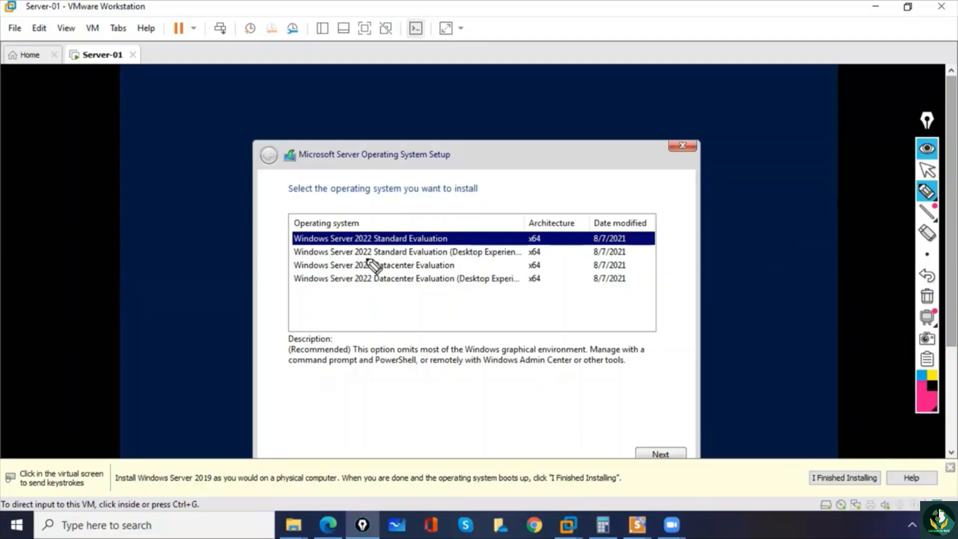
# - Underline Standard and bracket Desktop Experience in the second edition with the pen, clear the marks and return to pointer mode
pyautogui.moveTo(373, 259); pyautogui.dragTo(393, 259)
pyautogui.moveTo(449, 248); pyautogui.dragTo(448, 256)
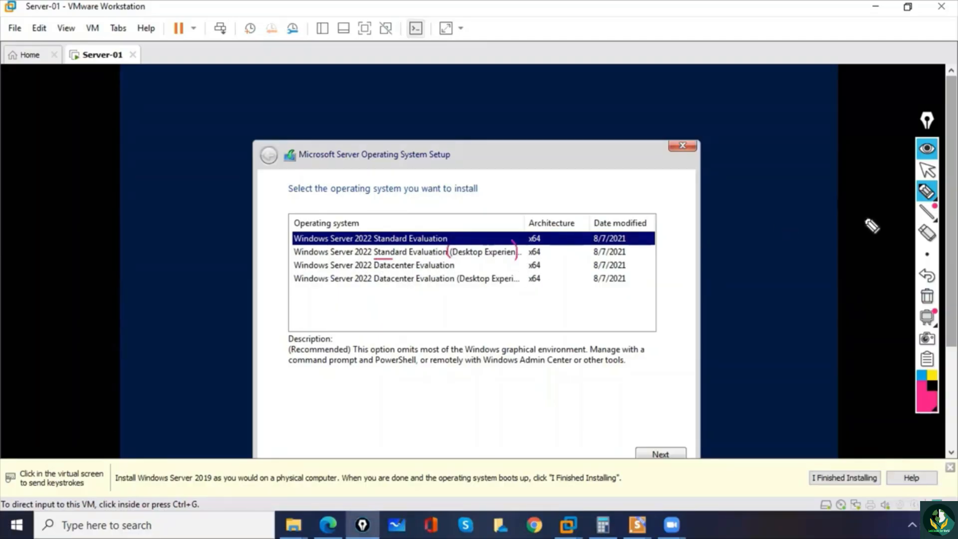
pyautogui.click(928, 296)
pyautogui.click(927, 172)
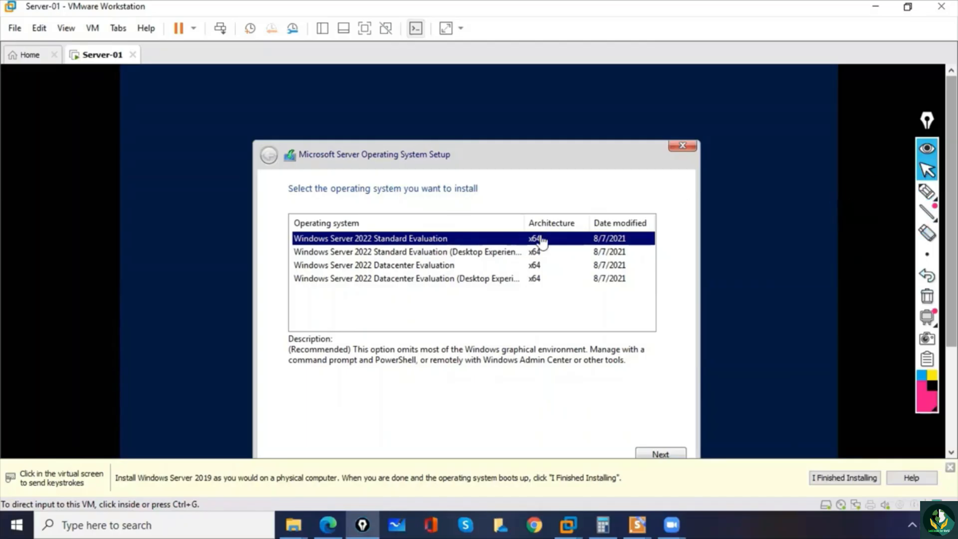
# - Widen the Operating system column to show the full edition names and select Windows Server 2022 Datacenter Evaluation
pyautogui.click(522, 222)
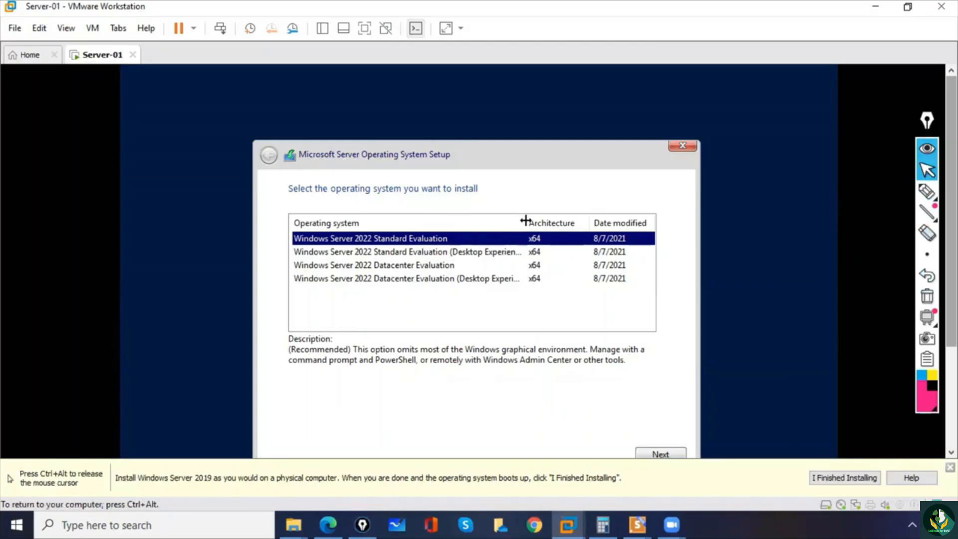
pyautogui.moveTo(522, 220); pyautogui.dragTo(568, 220)
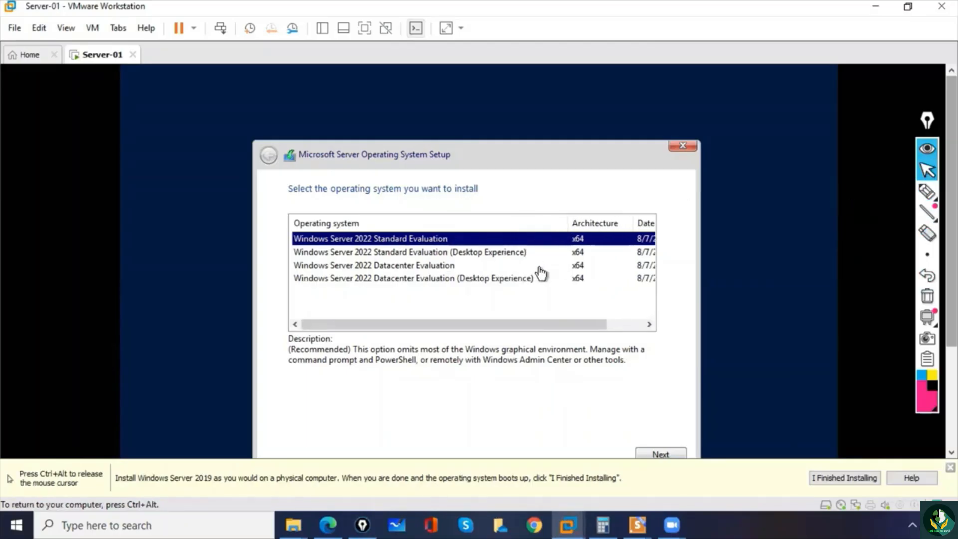
pyautogui.click(514, 252)
pyautogui.click(410, 268)
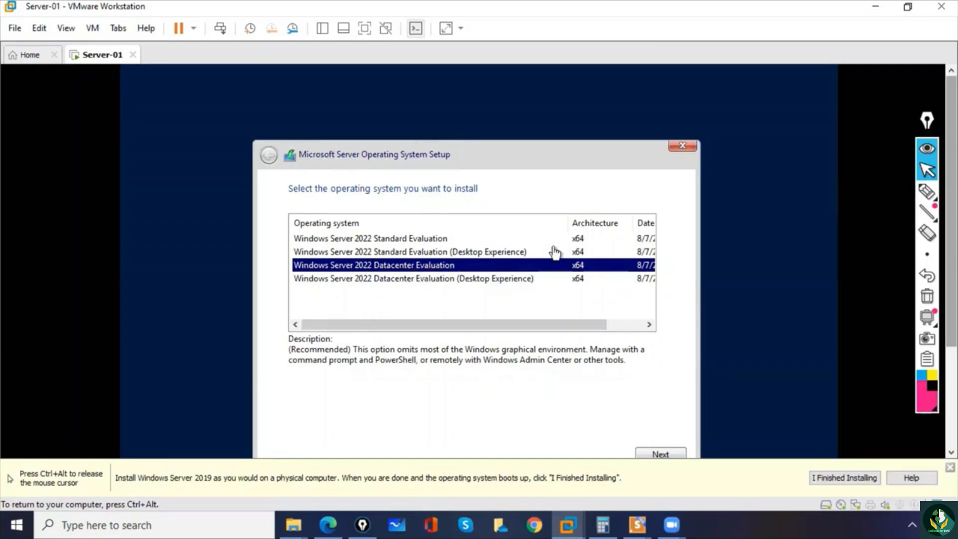
# - Mark the Windows Server 2022 Datacenter Evaluation entry with the pen and clear the annotation
pyautogui.click(927, 192)
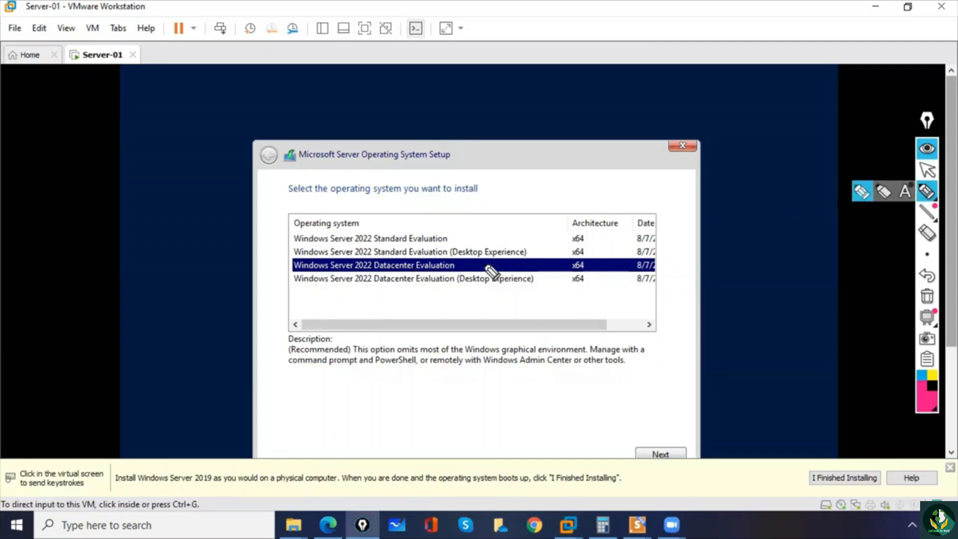
pyautogui.moveTo(485, 262)
pyautogui.mouseDown()
pyautogui.moveTo(485, 270)
pyautogui.moveTo(492, 263)
pyautogui.mouseUp()
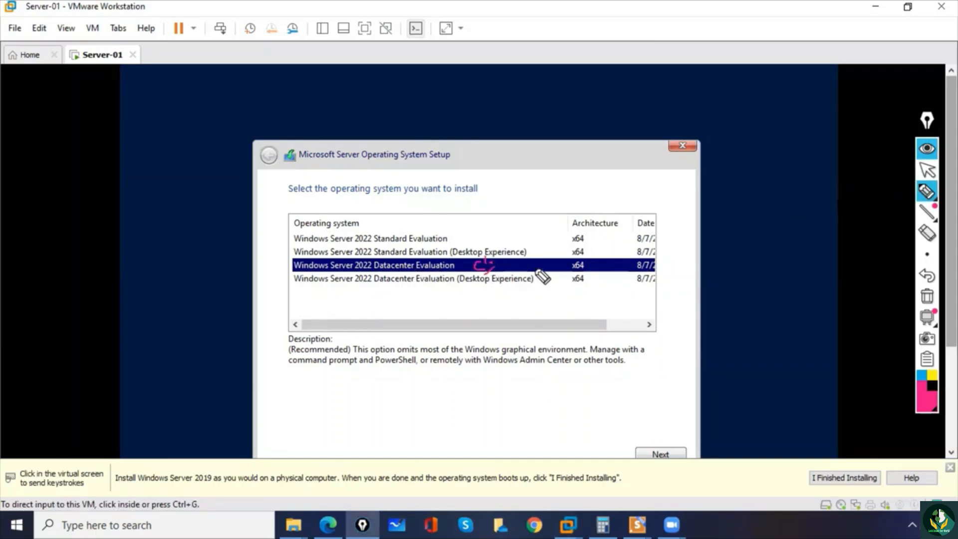
pyautogui.click(927, 296)
pyautogui.click(923, 192)
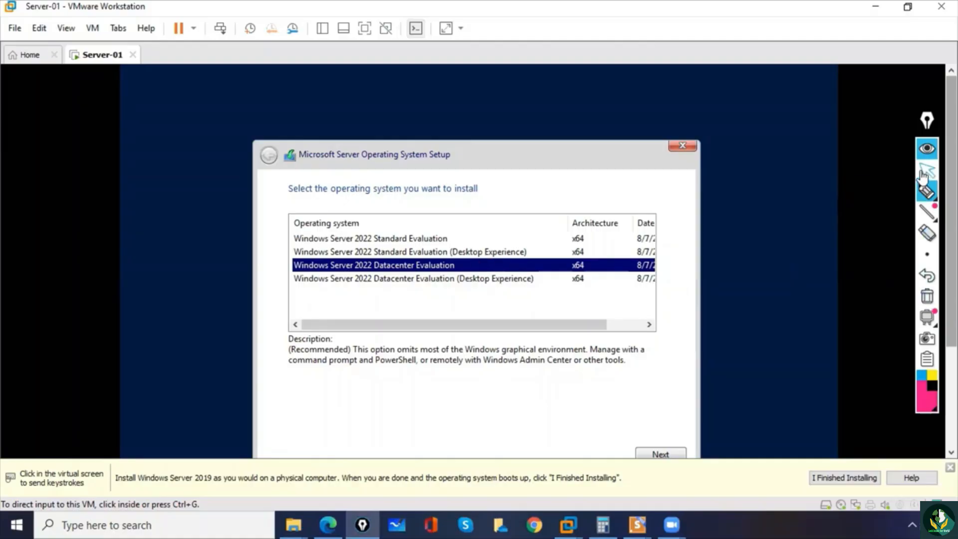
# - Choose Windows Server 2022 Datacenter Evaluation (Desktop Experience) as the edition and accept the Microsoft Software License Terms
pyautogui.click(927, 170)
pyautogui.click(307, 289)
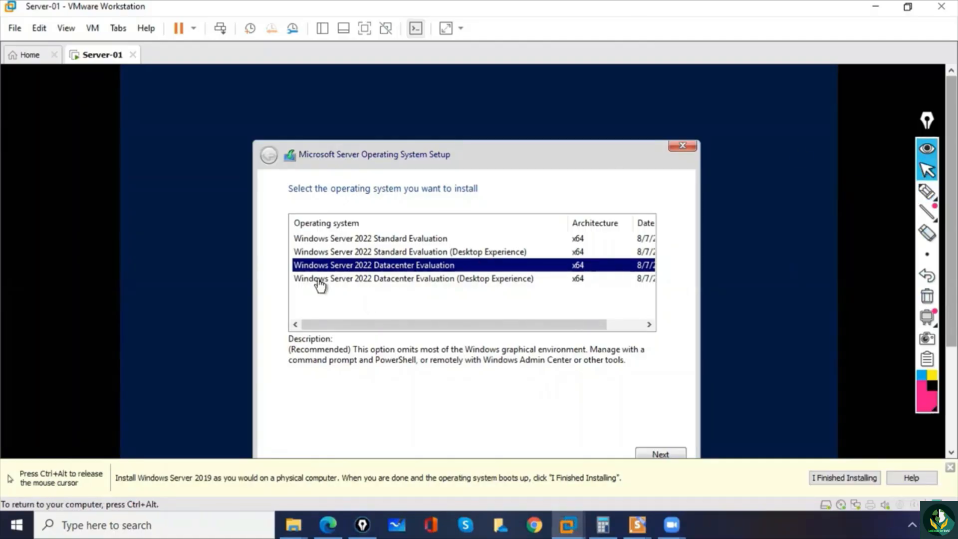
pyautogui.click(314, 278)
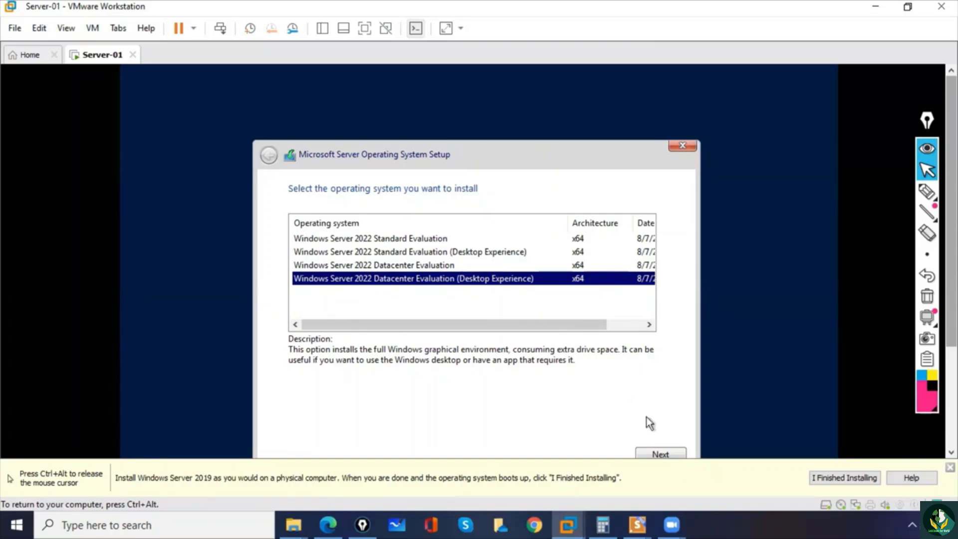
pyautogui.click(660, 447)
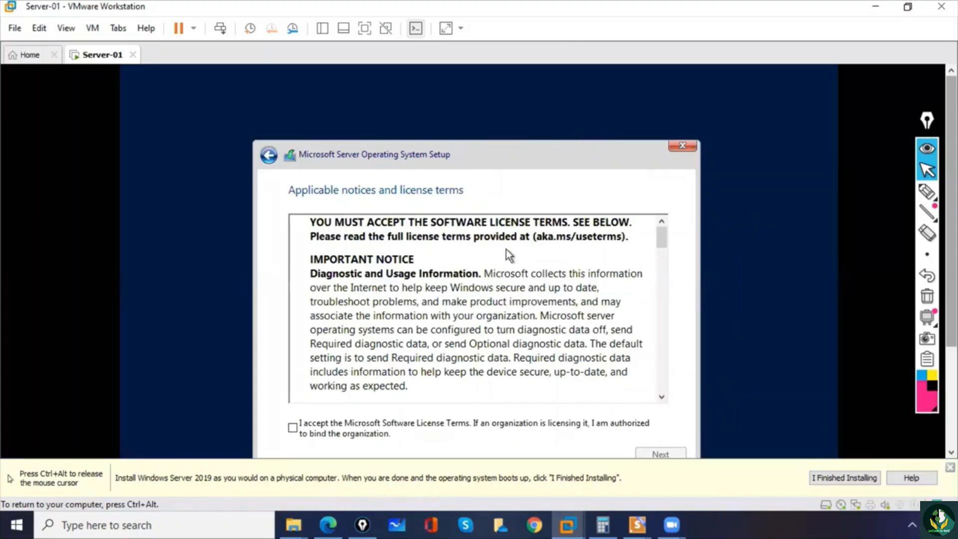
pyautogui.click(293, 428)
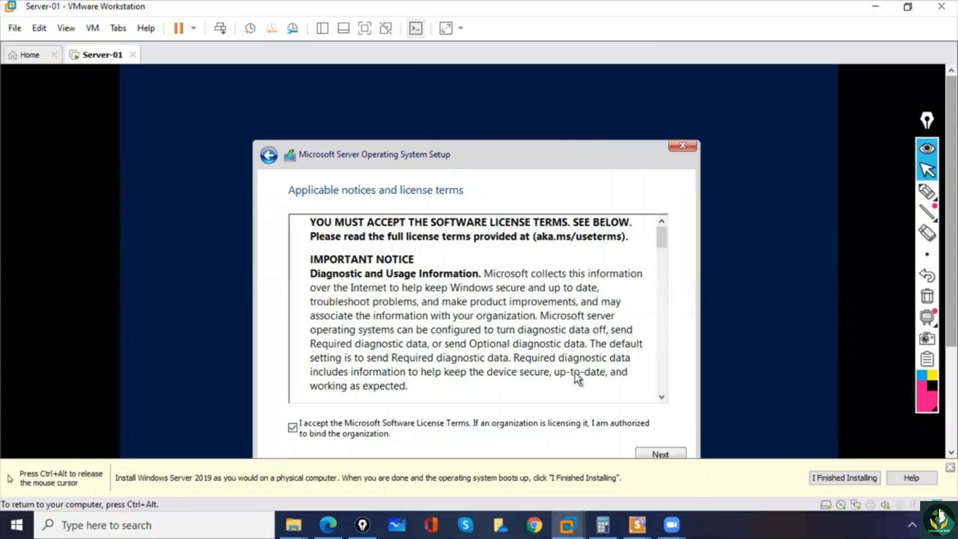
pyautogui.click(649, 454)
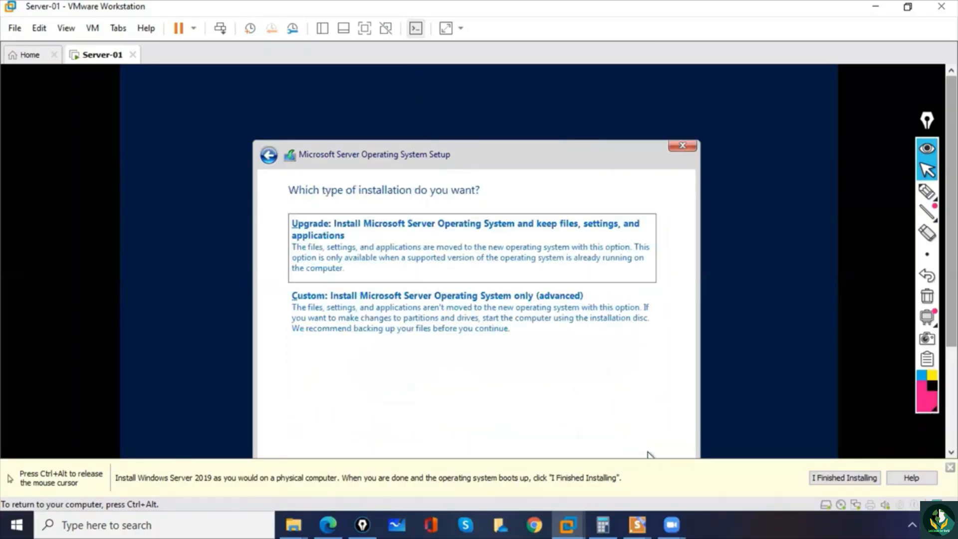
# - Tick the Upgrade option with the pen, clear it, draw an arrow at the Custom option and clear the annotation
pyautogui.click(928, 191)
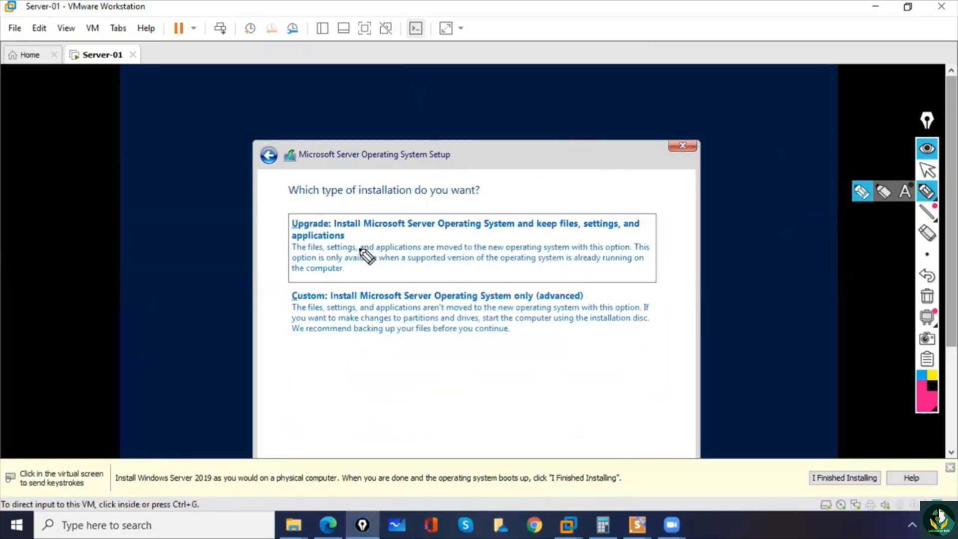
pyautogui.moveTo(286, 227)
pyautogui.mouseDown()
pyautogui.moveTo(298, 235)
pyautogui.moveTo(307, 209)
pyautogui.mouseUp()
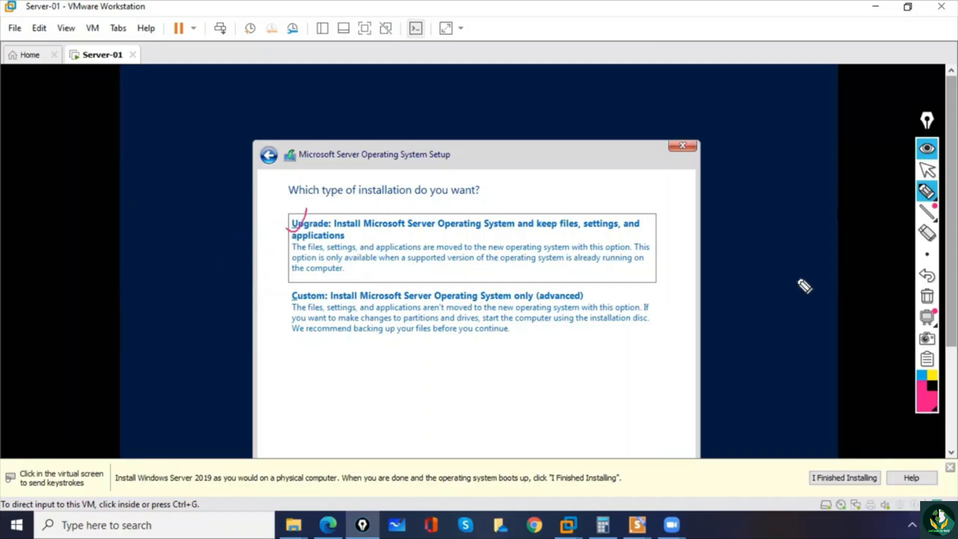
pyautogui.click(928, 295)
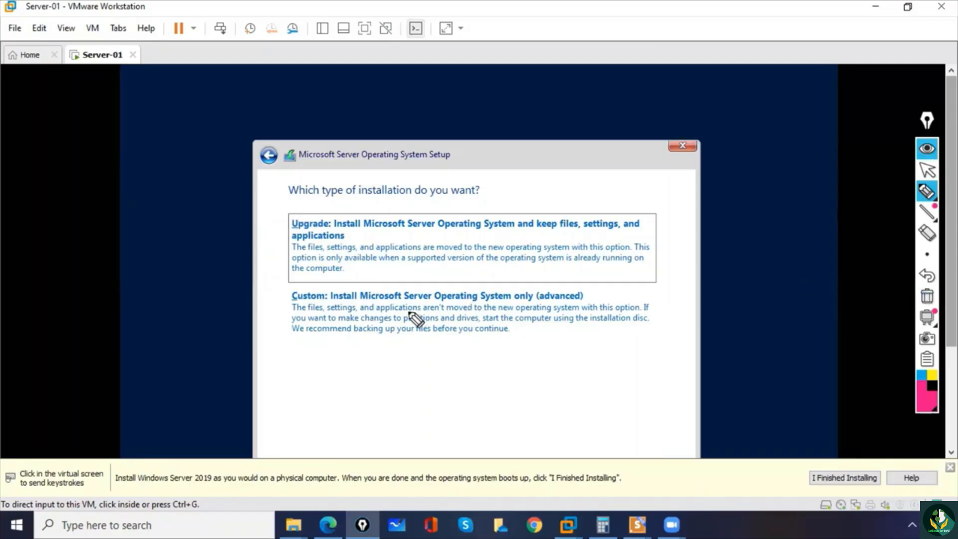
pyautogui.moveTo(253, 324)
pyautogui.mouseDown()
pyautogui.moveTo(278, 325)
pyautogui.moveTo(272, 333)
pyautogui.mouseUp()
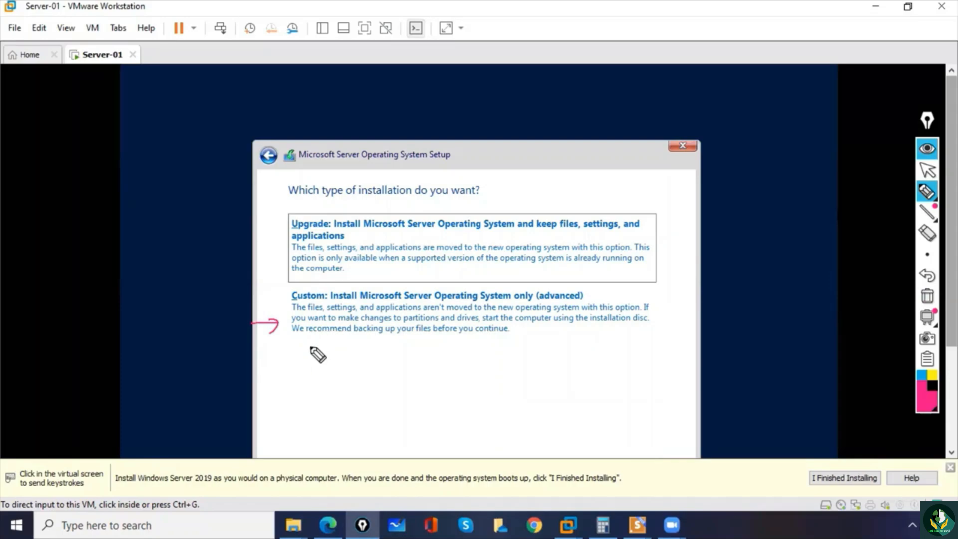
pyautogui.click(927, 296)
pyautogui.click(925, 195)
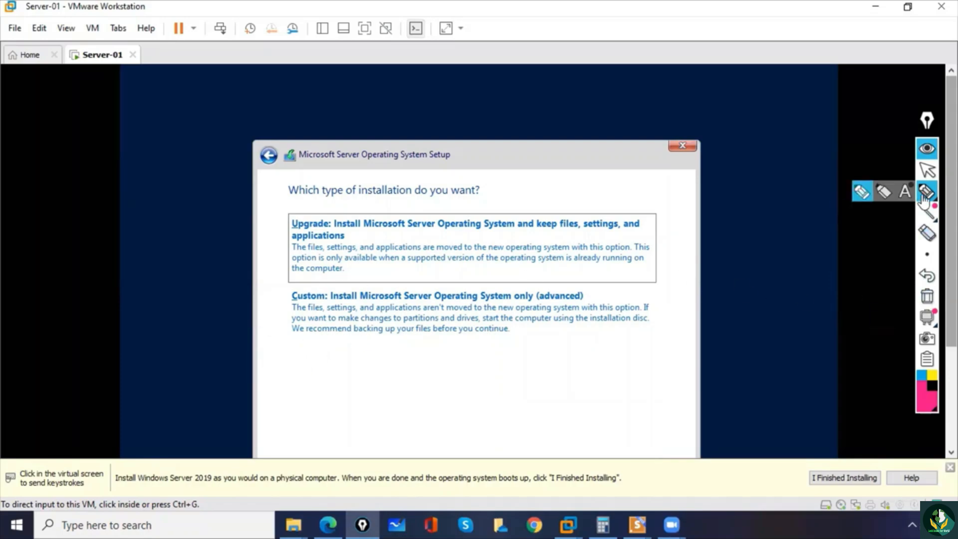
# - Choose the Custom installation type and create a new 102400 MB partition on the unallocated space of Drive 0
pyautogui.click(927, 170)
pyautogui.click(458, 318)
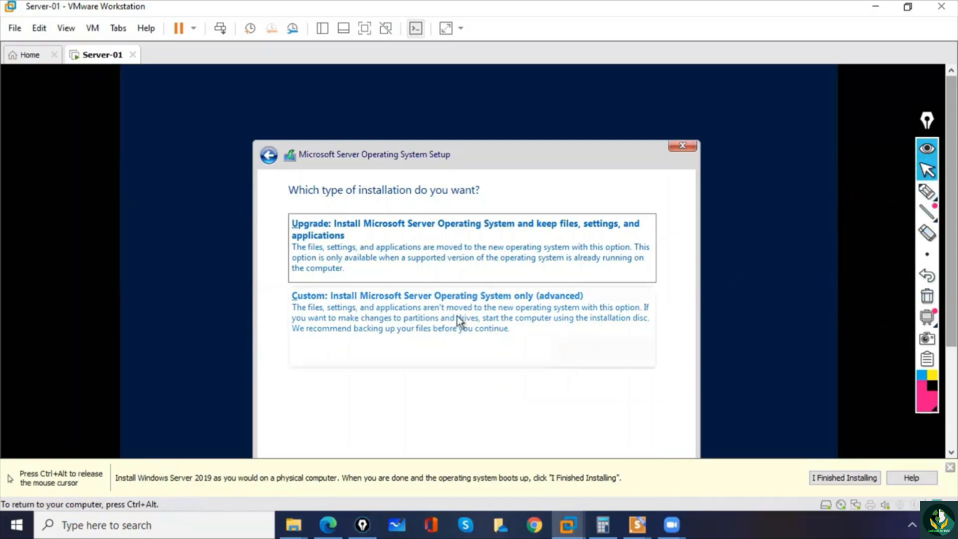
pyautogui.click(430, 315)
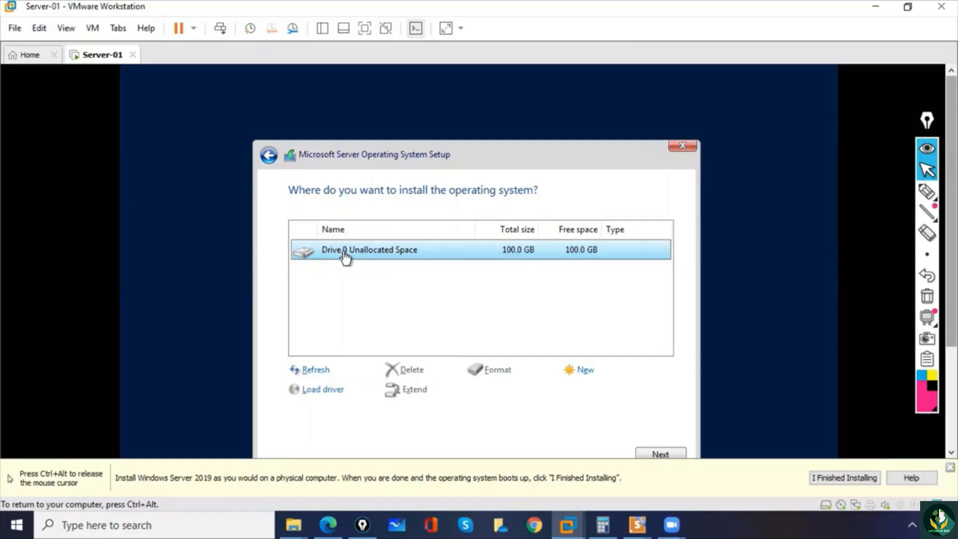
pyautogui.click(588, 374)
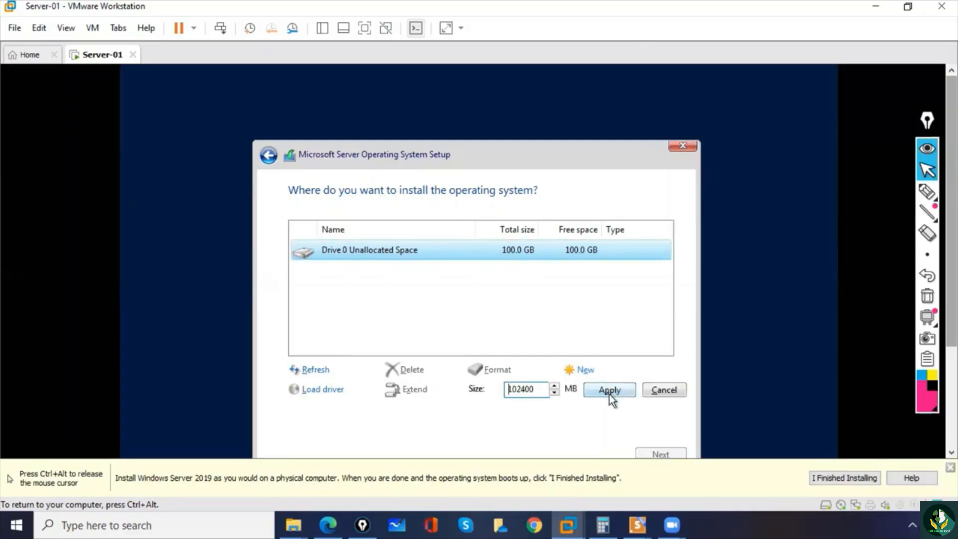
pyautogui.click(609, 392)
pyautogui.click(573, 390)
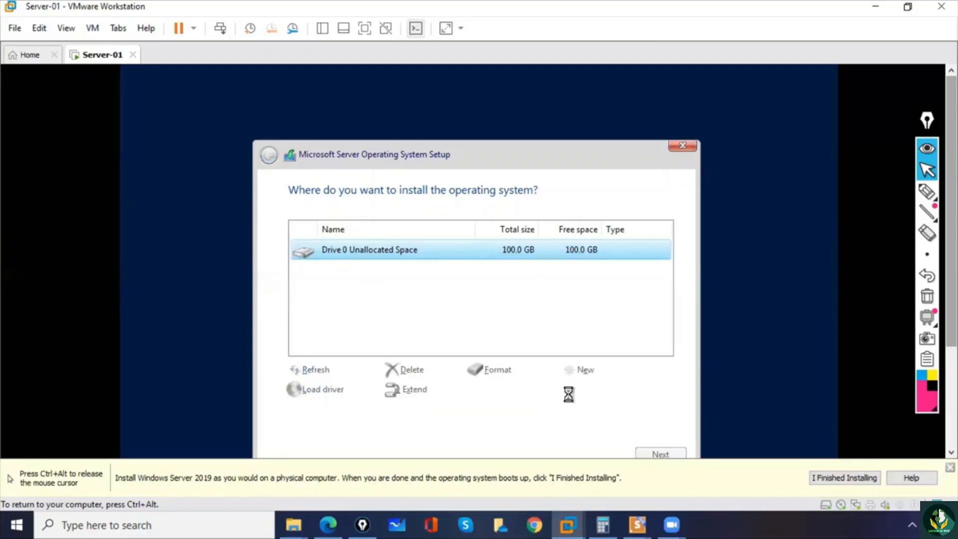
# - Underline the three Drive 0 partitions and circle Partition 3's total size with the pen, then clear the annotations
pyautogui.click(927, 191)
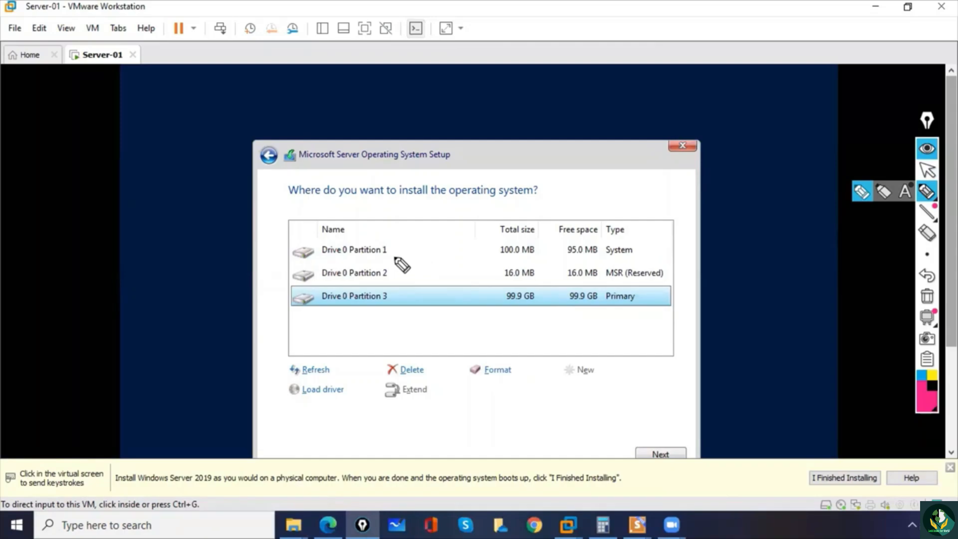
pyautogui.moveTo(378, 258)
pyautogui.mouseDown()
pyautogui.moveTo(387, 258)
pyautogui.moveTo(389, 279)
pyautogui.mouseUp()
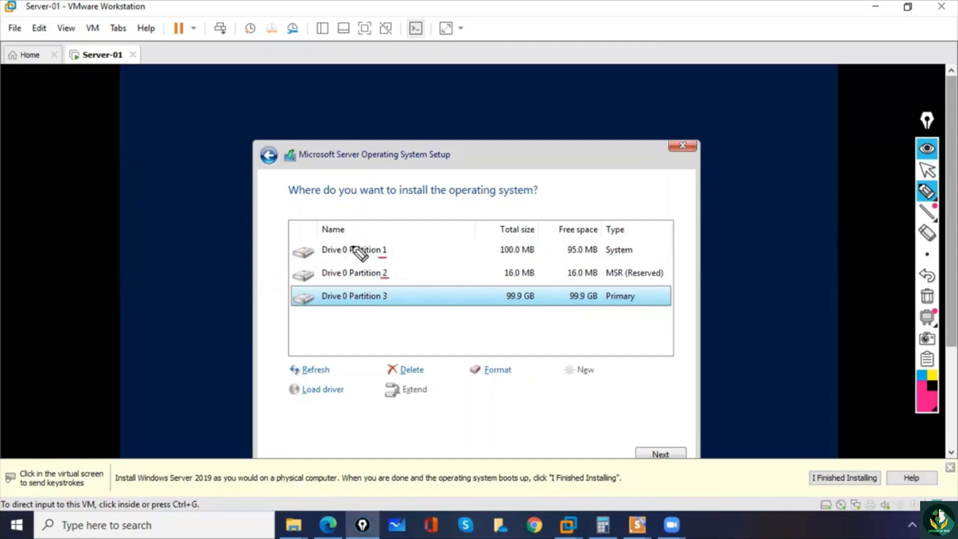
pyautogui.moveTo(340, 230); pyautogui.dragTo(357, 245)
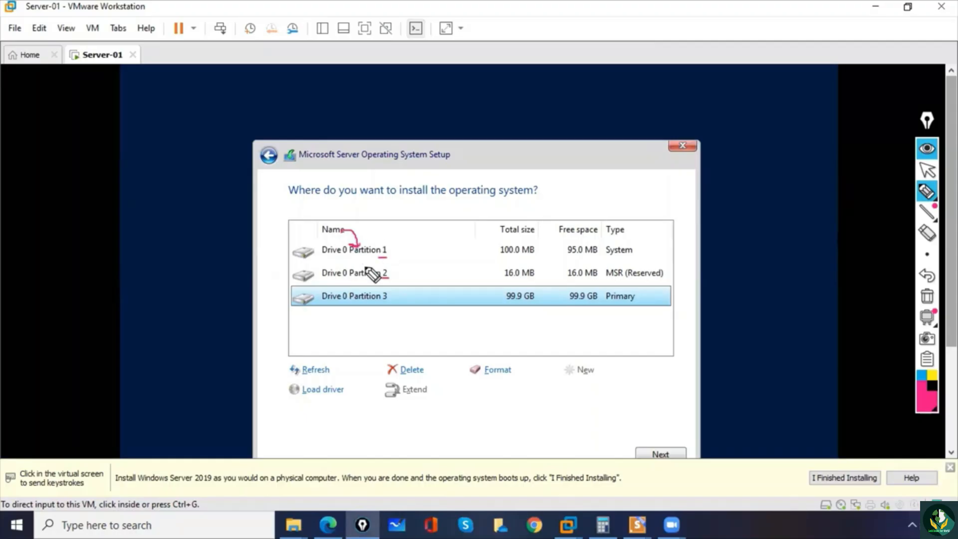
pyautogui.moveTo(378, 303); pyautogui.dragTo(387, 304)
pyautogui.moveTo(375, 308); pyautogui.dragTo(399, 306)
pyautogui.moveTo(539, 295)
pyautogui.mouseDown()
pyautogui.moveTo(509, 294)
pyautogui.moveTo(541, 311)
pyautogui.mouseUp()
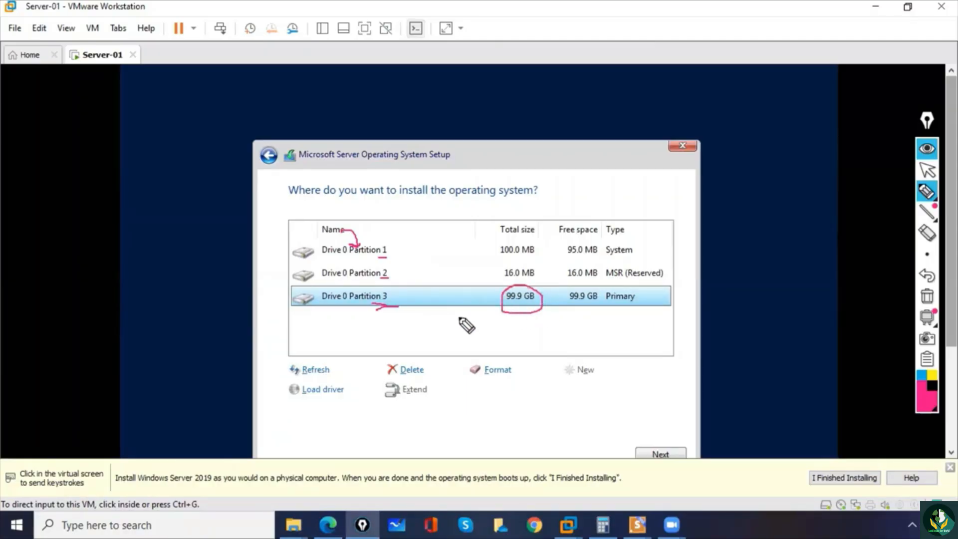
pyautogui.moveTo(414, 315); pyautogui.dragTo(417, 336)
pyautogui.moveTo(378, 328)
pyautogui.mouseDown()
pyautogui.moveTo(393, 332)
pyautogui.moveTo(418, 303)
pyautogui.mouseUp()
pyautogui.click(927, 296)
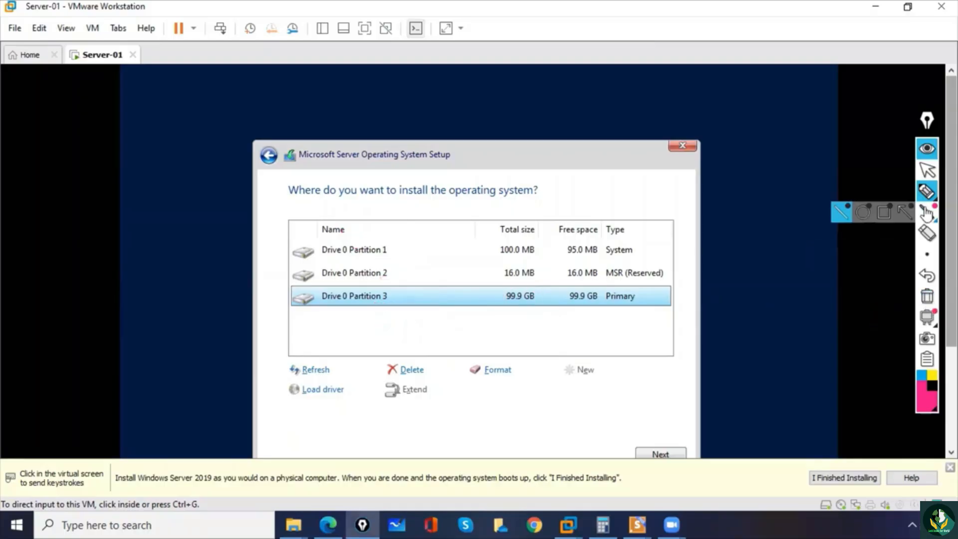
# - Return to pointer mode and start installing the operating system on Drive 0 Partition 3
pyautogui.click(927, 170)
pyautogui.click(677, 397)
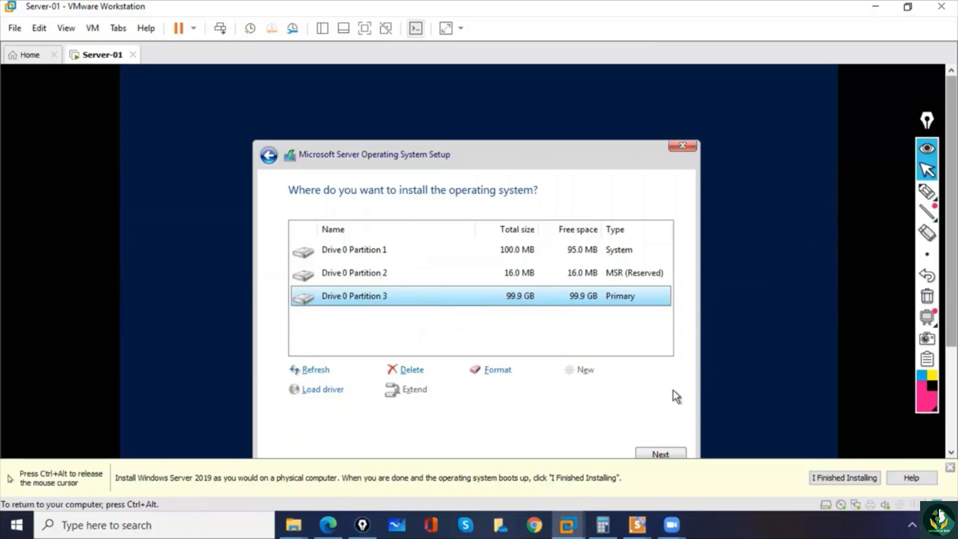
pyautogui.click(671, 454)
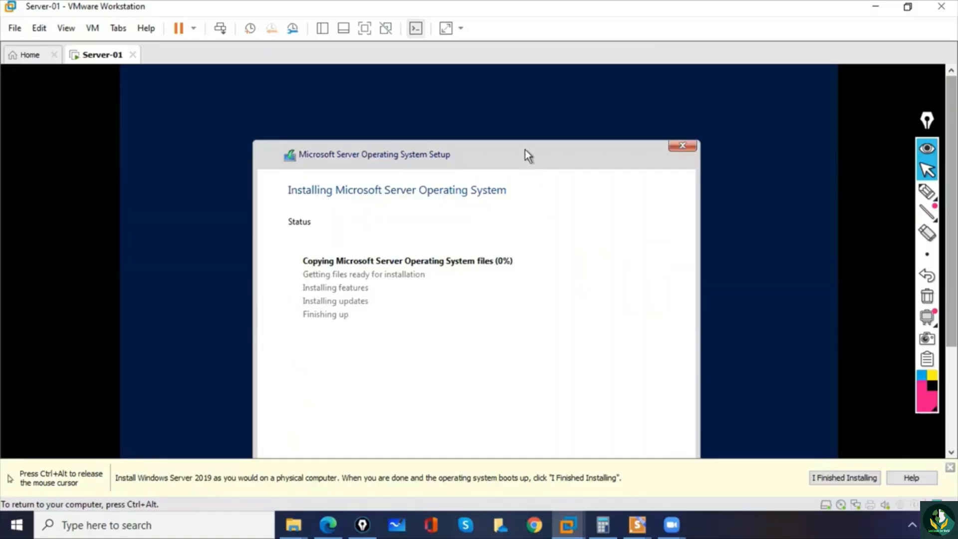
# - Mark the copying, getting files ready and installing features stages of the installation status list with the pen
pyautogui.click(927, 191)
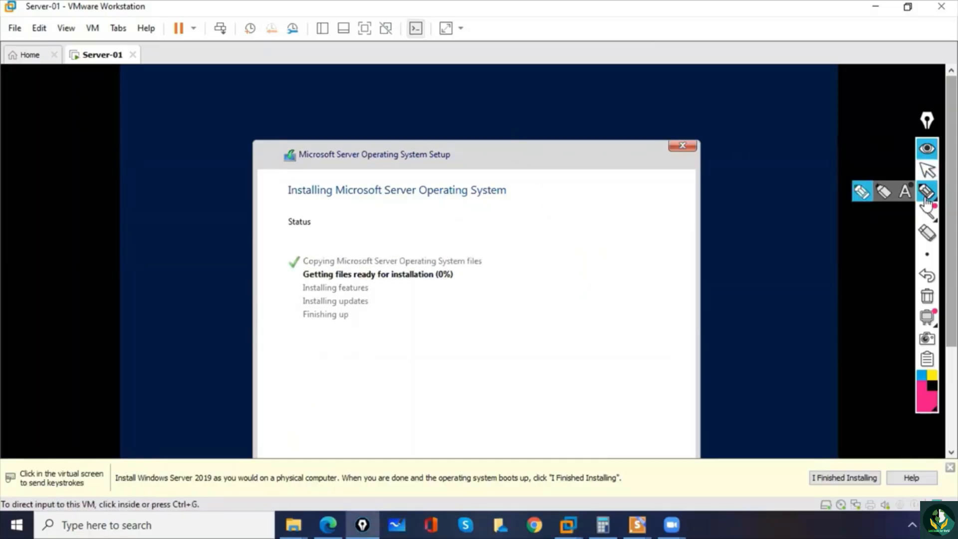
pyautogui.moveTo(291, 259); pyautogui.dragTo(299, 252)
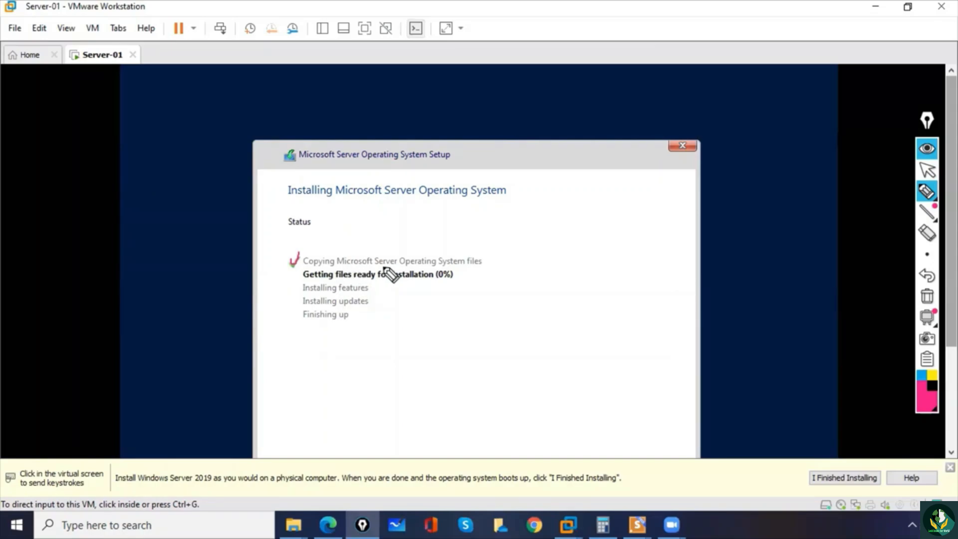
pyautogui.moveTo(485, 261); pyautogui.dragTo(499, 259)
pyautogui.moveTo(287, 274); pyautogui.dragTo(298, 270)
pyautogui.moveTo(388, 281); pyautogui.dragTo(413, 280)
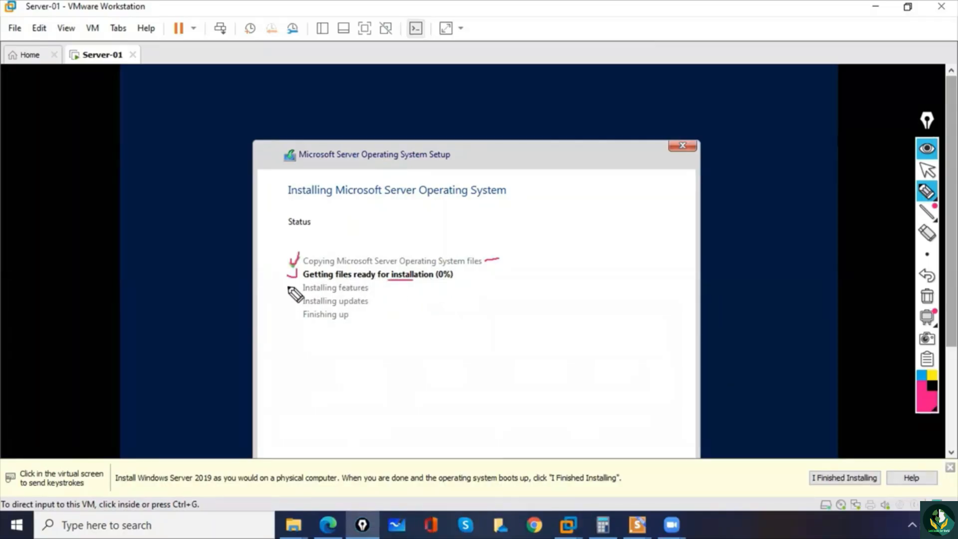
pyautogui.moveTo(288, 285)
pyautogui.mouseDown()
pyautogui.moveTo(299, 282)
pyautogui.moveTo(287, 302)
pyautogui.moveTo(299, 314)
pyautogui.moveTo(309, 306)
pyautogui.mouseUp()
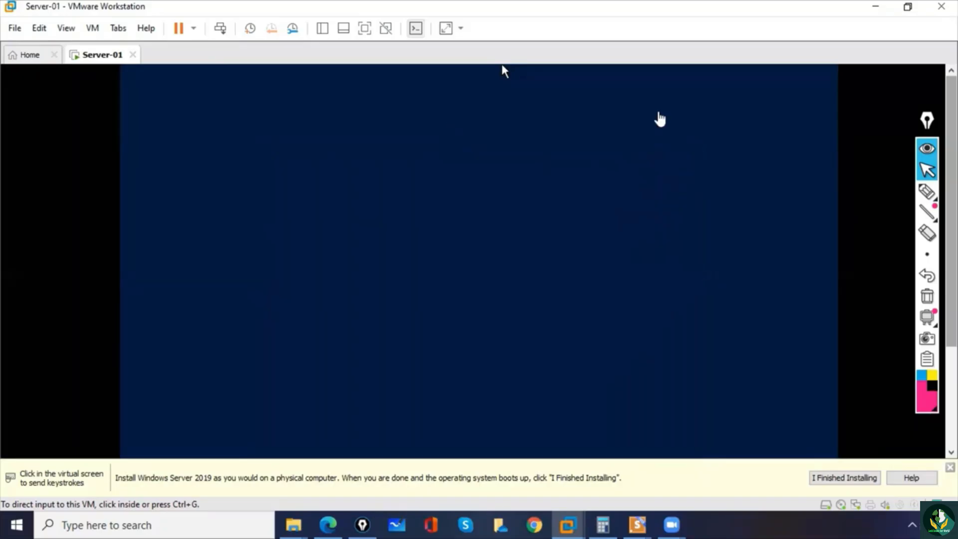
pyautogui.click(504, 72)
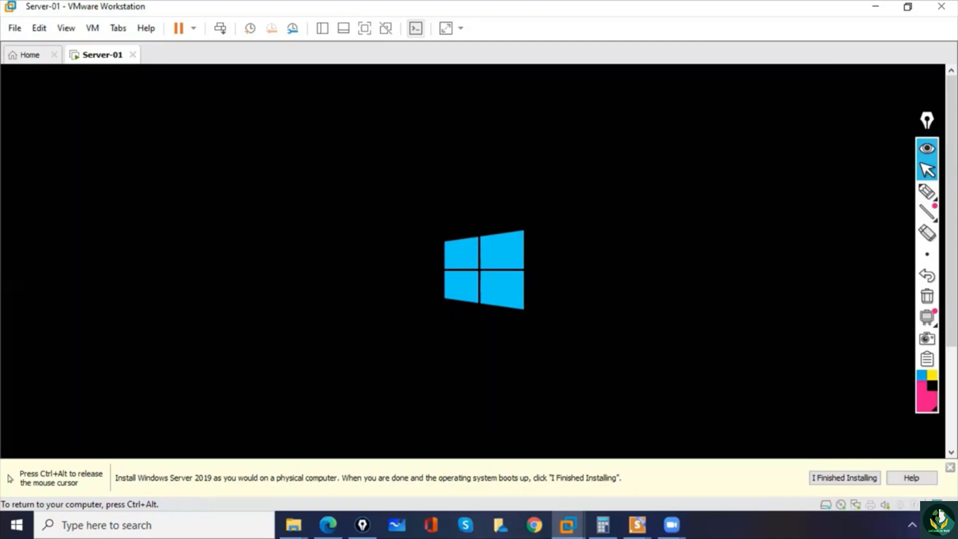
pyautogui.hotkey('ctrl', 'alt')
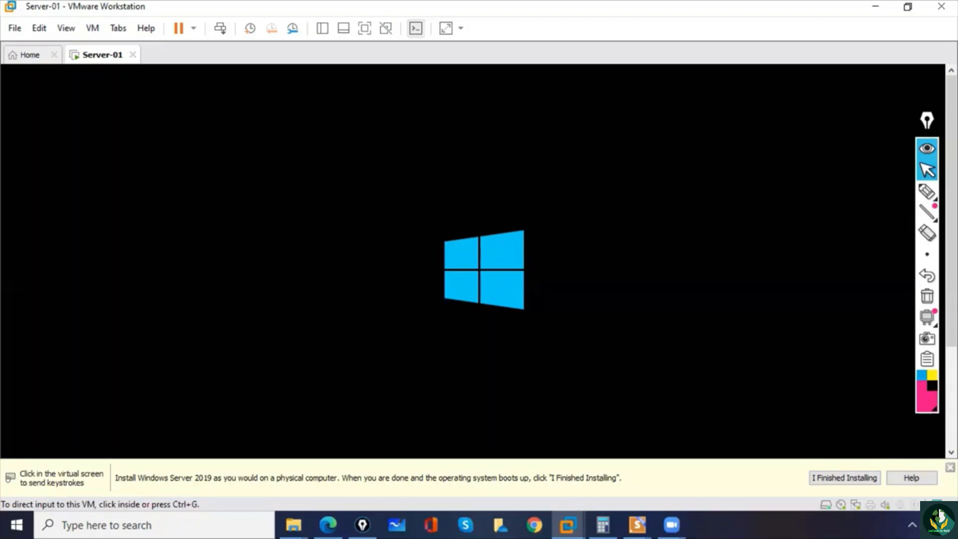
pyautogui.click(484, 270)
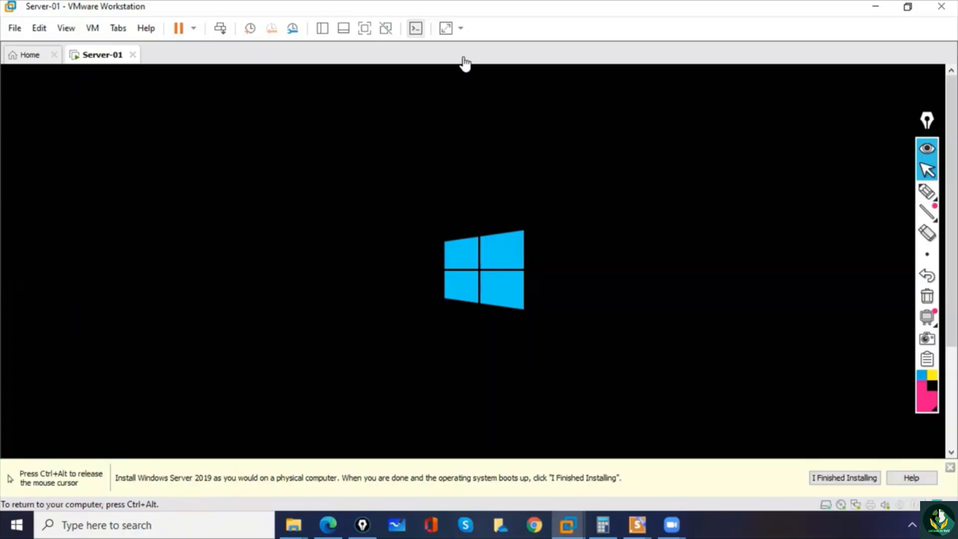
pyautogui.hotkey('ctrl', 'alt')
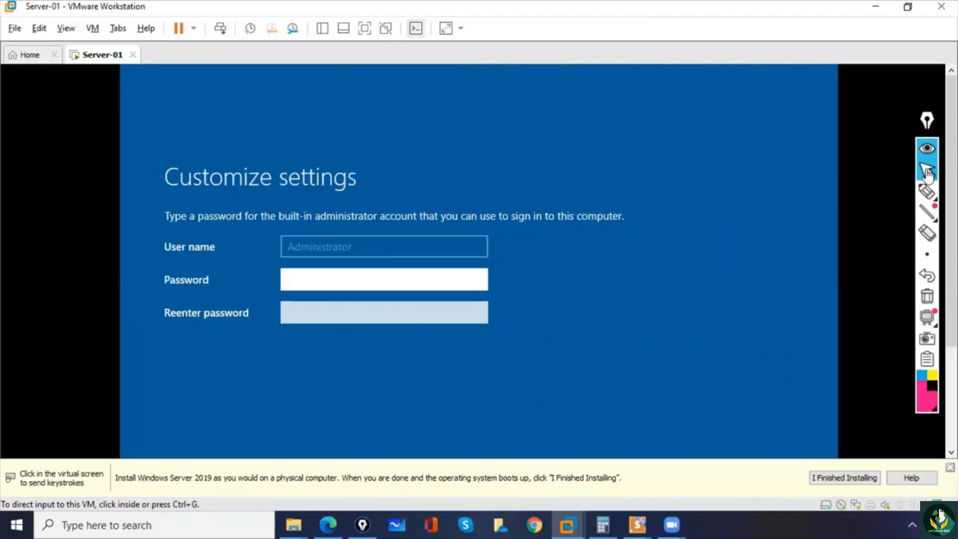
# - Mark the User name field on the Customize settings screen with the pen and clear the annotation
pyautogui.click(927, 191)
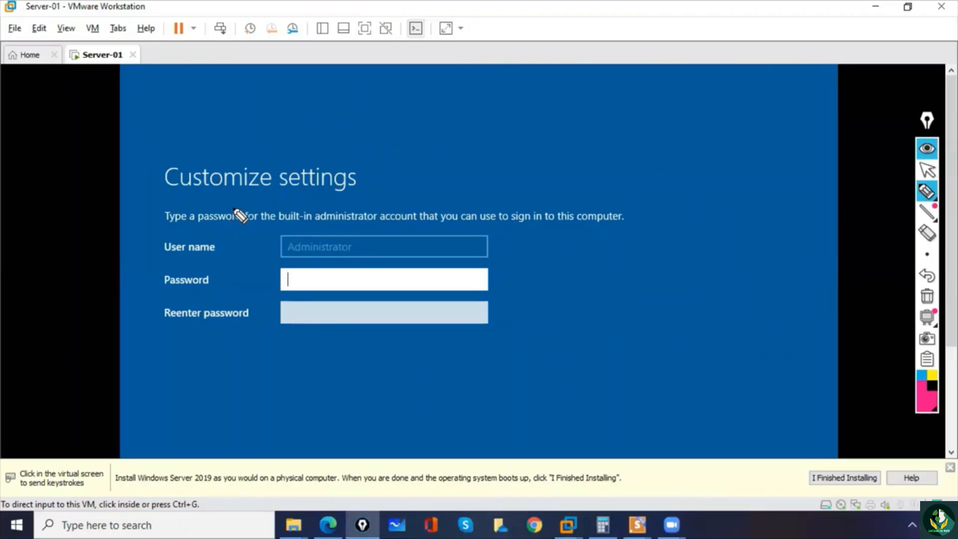
pyautogui.moveTo(243, 247); pyautogui.dragTo(268, 241)
pyautogui.click(927, 296)
# - Enter the password for the built-in Administrator account, reveal it to check it, and reenter it for confirmation
pyautogui.click(927, 170)
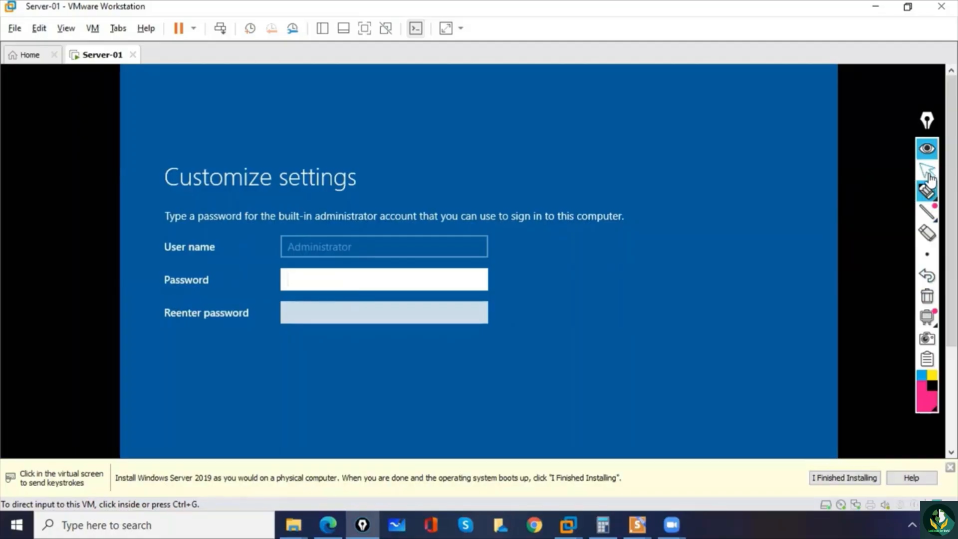
pyautogui.click(390, 282)
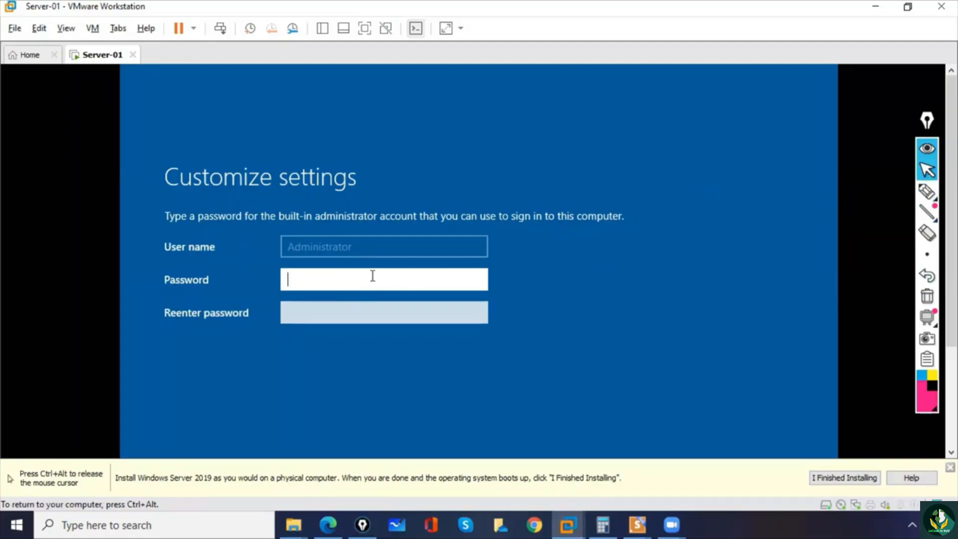
pyautogui.write('**********')
pyautogui.click(478, 280)
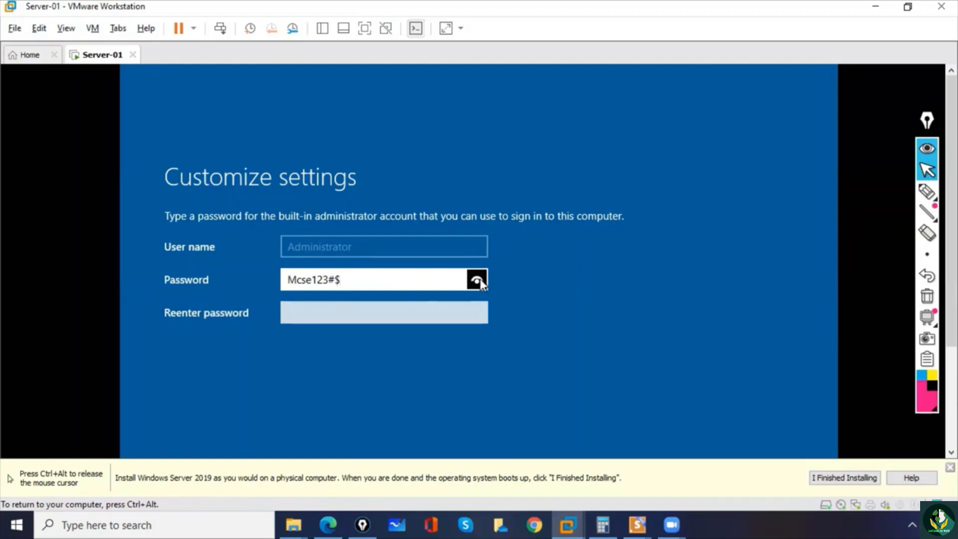
pyautogui.click(429, 313)
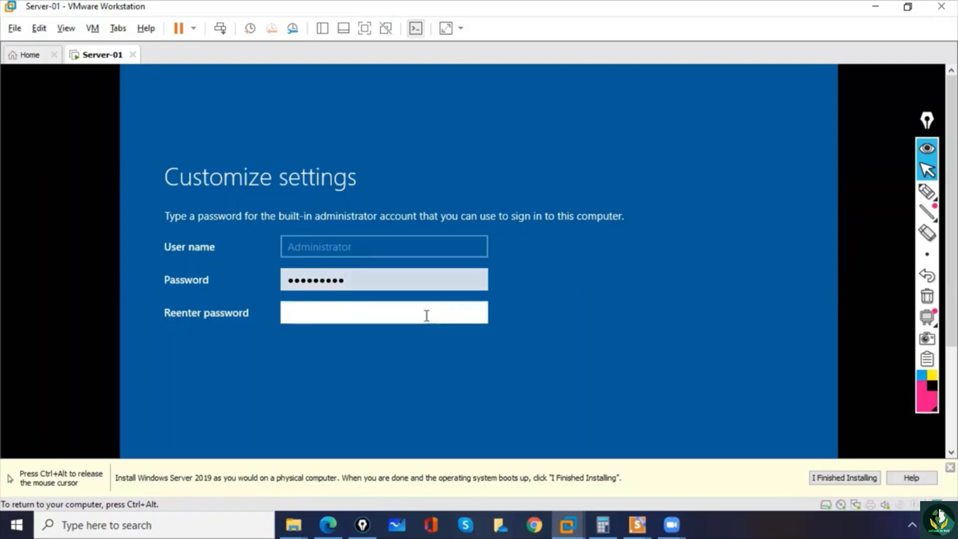
pyautogui.write('Mcse123#$')
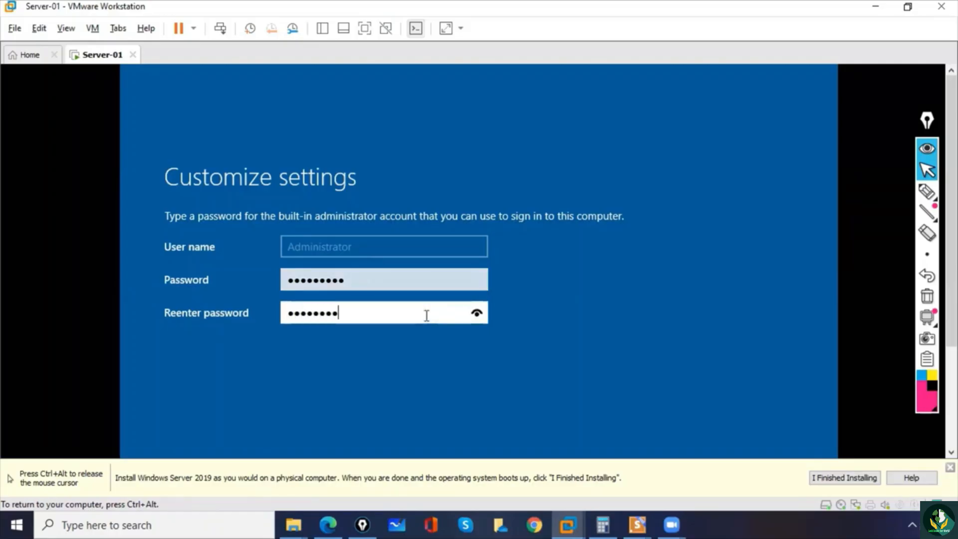
# - Reveal the reentered Administrator password to check it and finish the Customize settings screen
pyautogui.click(477, 313)
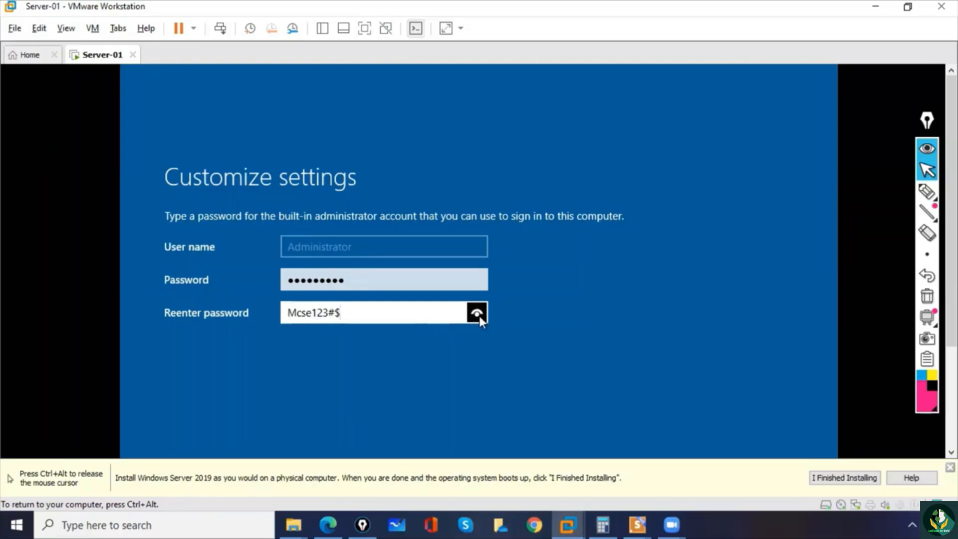
pyautogui.hotkey('ctrl', 'alt')
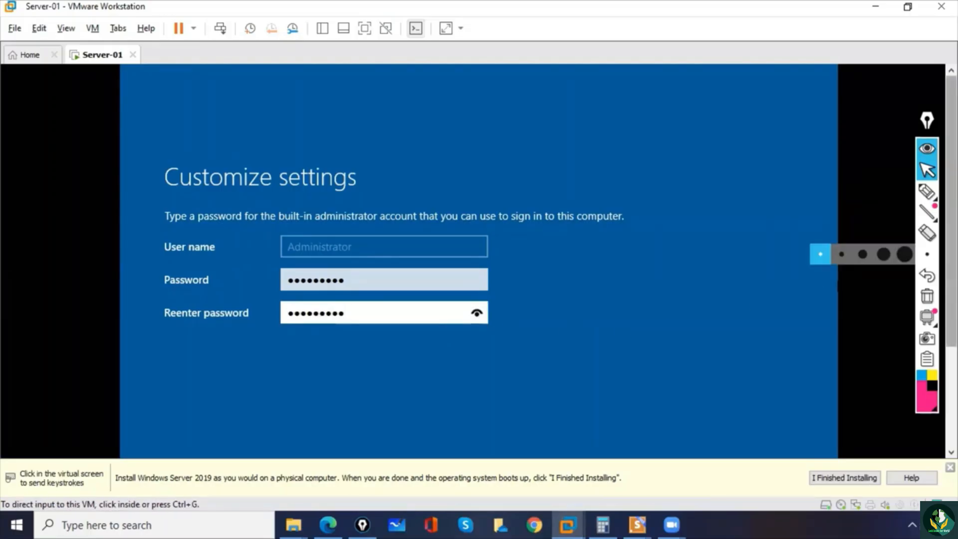
pyautogui.moveTo(951, 255); pyautogui.dragTo(951, 356)
pyautogui.click(757, 390)
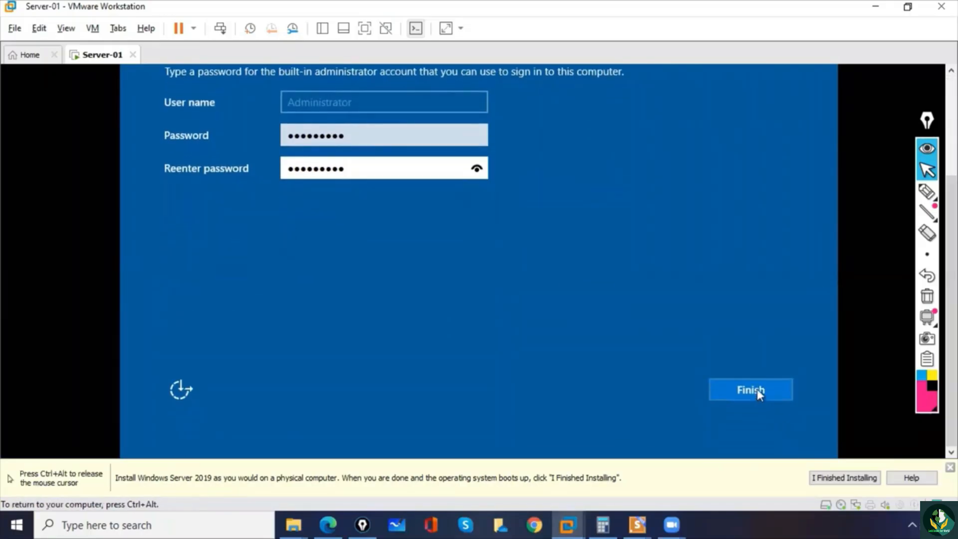
pyautogui.click(757, 388)
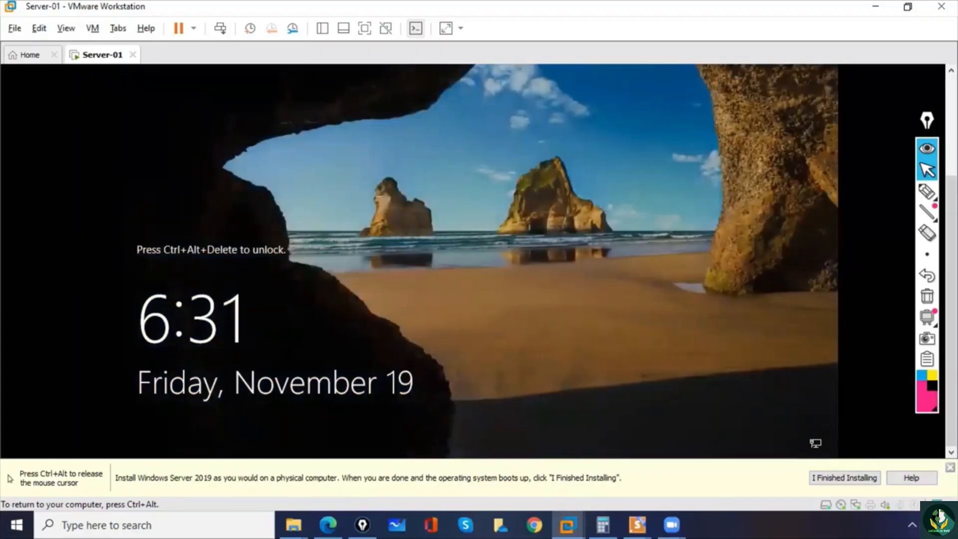
# - Mark the unlock instruction on the lock screen with the pen, clear the annotations and return to pointer mode
pyautogui.hotkey('ctrl', 'alt')
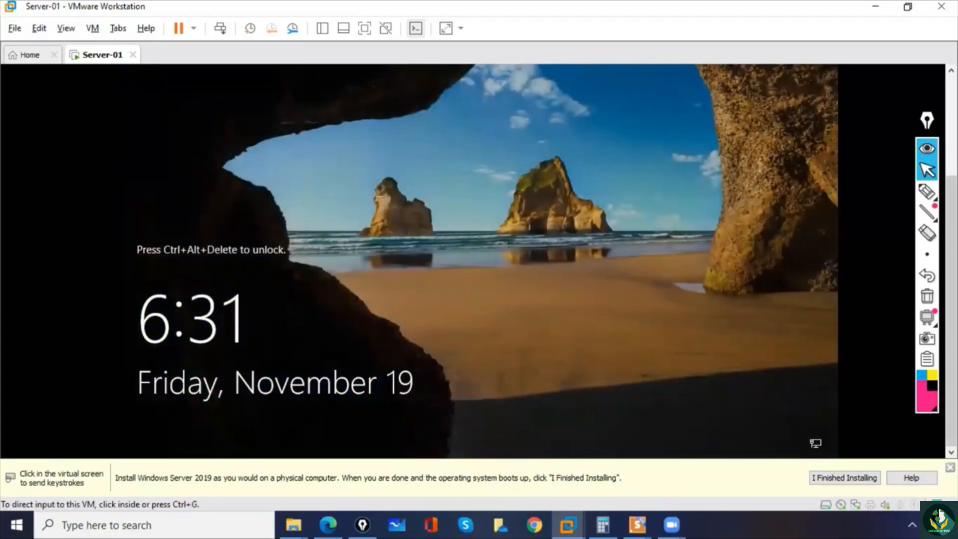
pyautogui.click(927, 191)
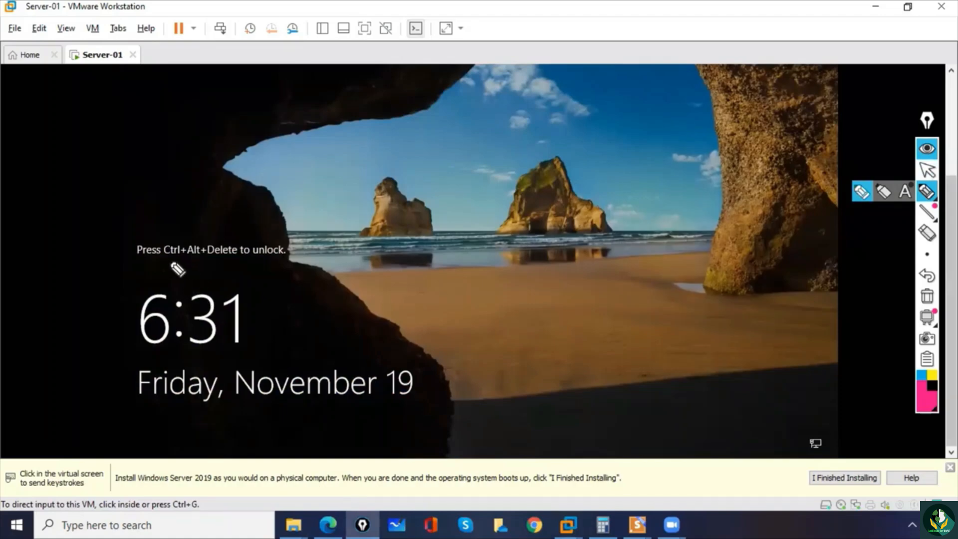
pyautogui.moveTo(187, 260); pyautogui.dragTo(195, 260)
pyautogui.moveTo(264, 232)
pyautogui.mouseDown()
pyautogui.moveTo(256, 240)
pyautogui.moveTo(299, 240)
pyautogui.moveTo(262, 232)
pyautogui.mouseUp()
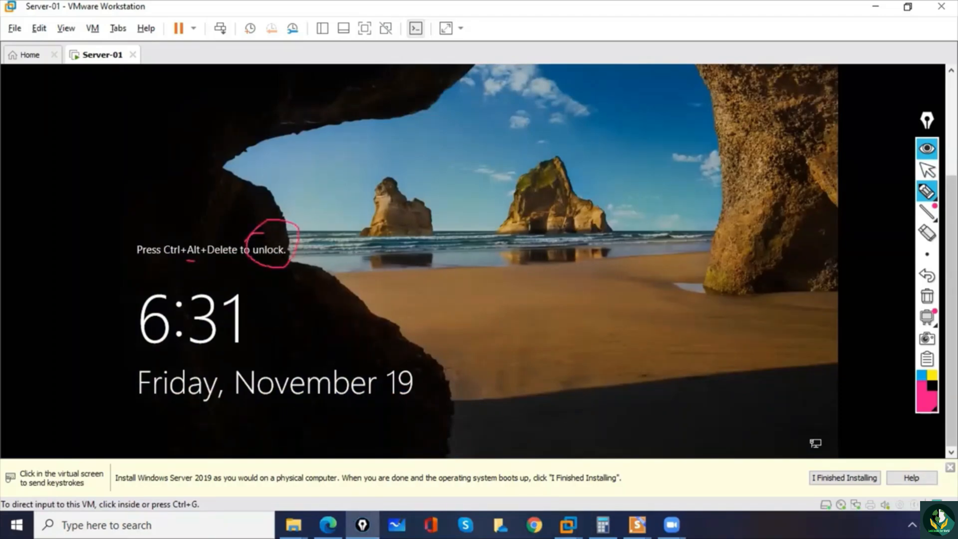
pyautogui.click(927, 296)
pyautogui.click(928, 170)
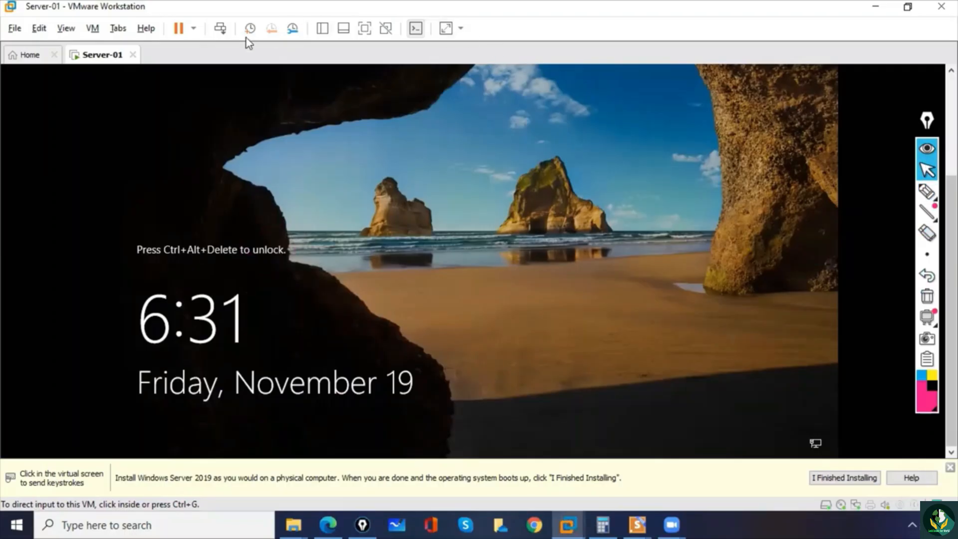
# - Send the unlock sequence to the virtual machine and sign in as Administrator with the account password
pyautogui.click(221, 31)
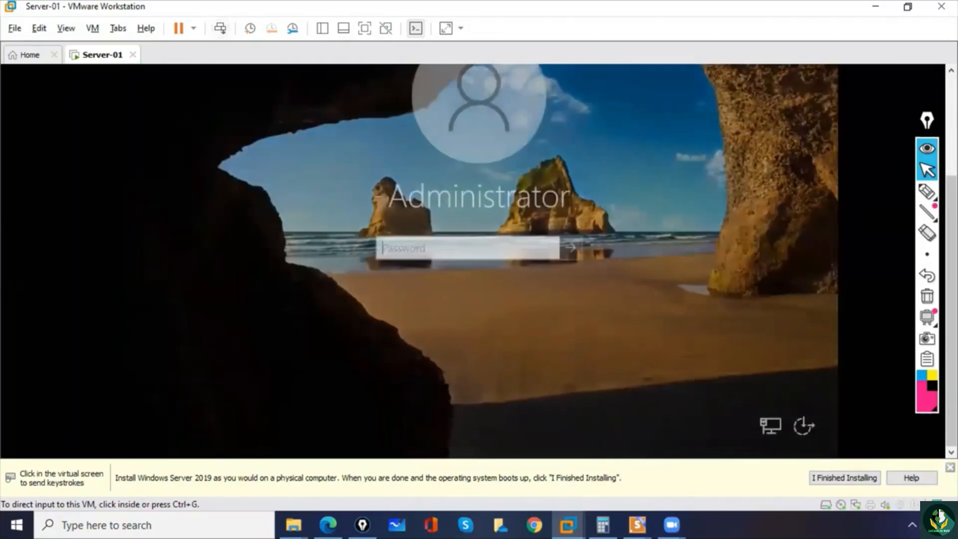
pyautogui.click(432, 241)
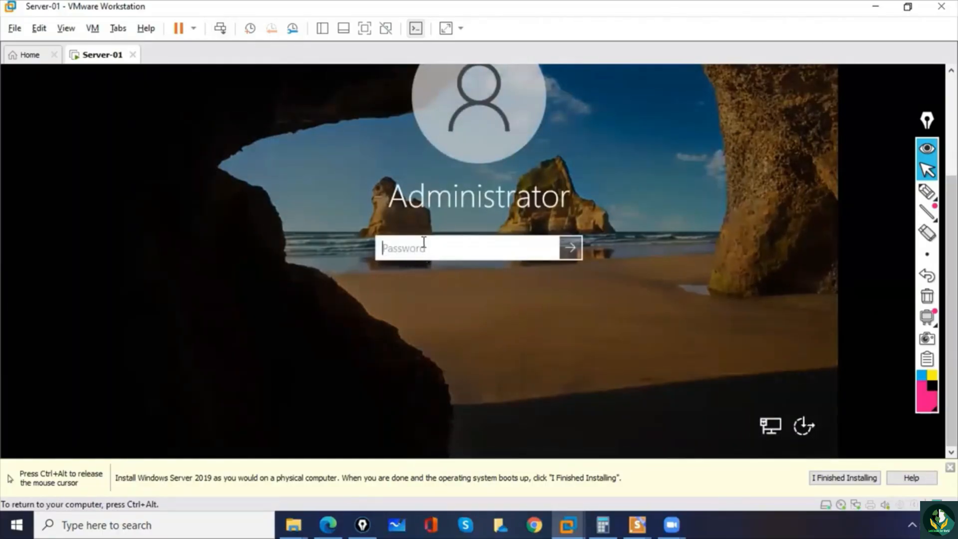
pyautogui.write('P@ssw0rd1')
pyautogui.click(548, 248)
pyautogui.click(576, 251)
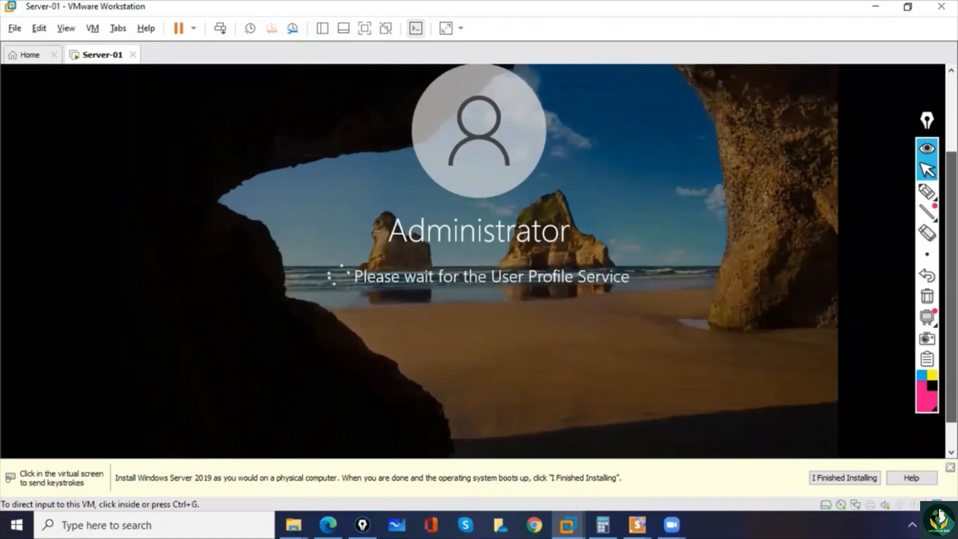
pyautogui.click(926, 192)
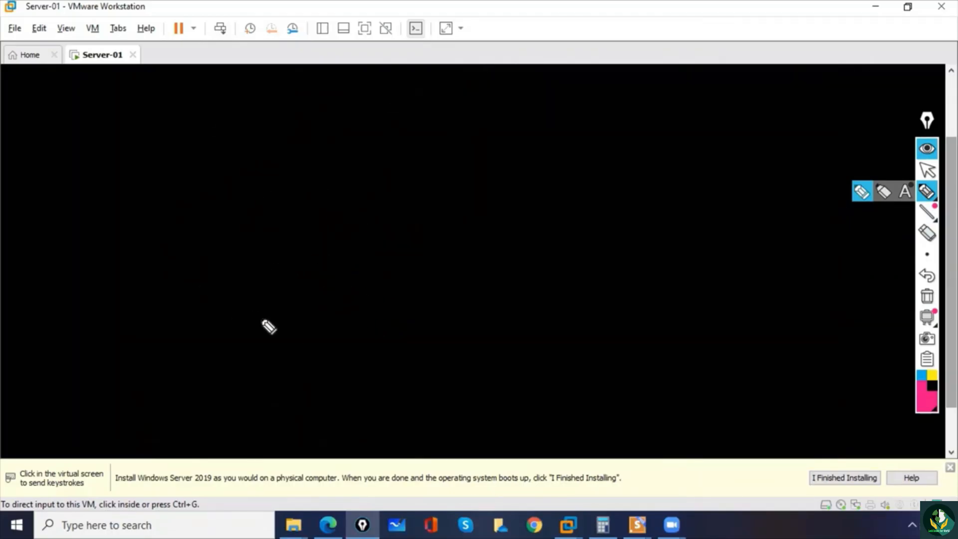
pyautogui.click(926, 171)
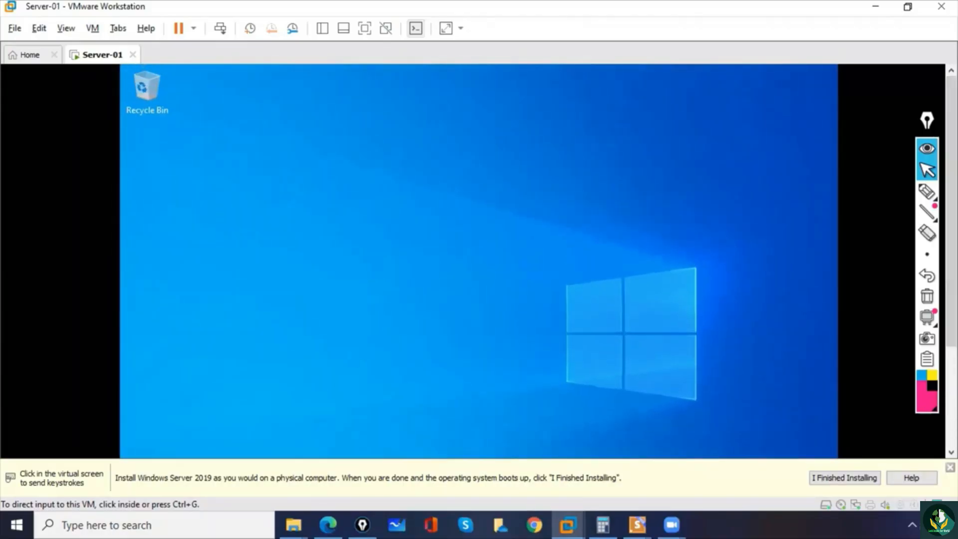
# - Circle the Recycle Bin icon on the server desktop with the pen, clear the annotation and return to pointer mode
pyautogui.click(926, 191)
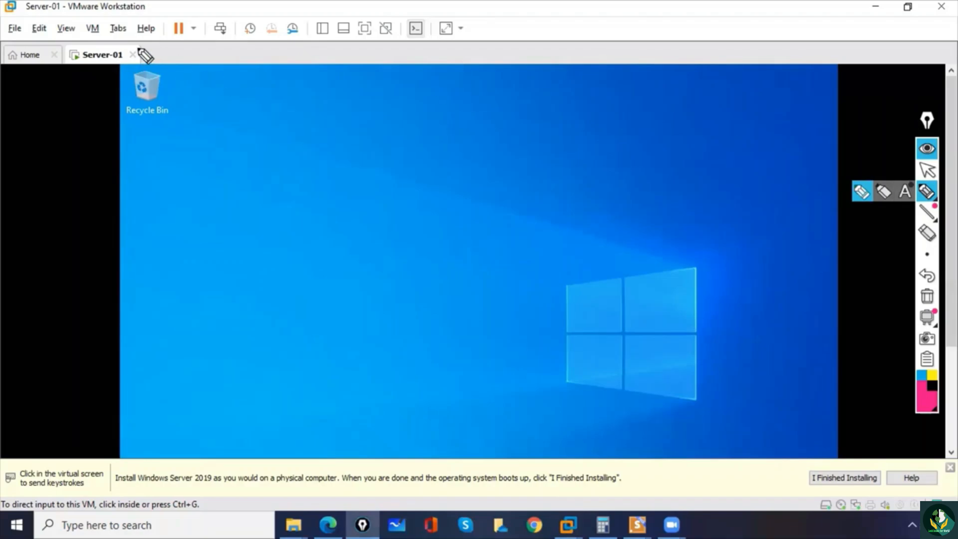
pyautogui.moveTo(143, 54)
pyautogui.mouseDown()
pyautogui.moveTo(106, 113)
pyautogui.moveTo(145, 42)
pyautogui.mouseUp()
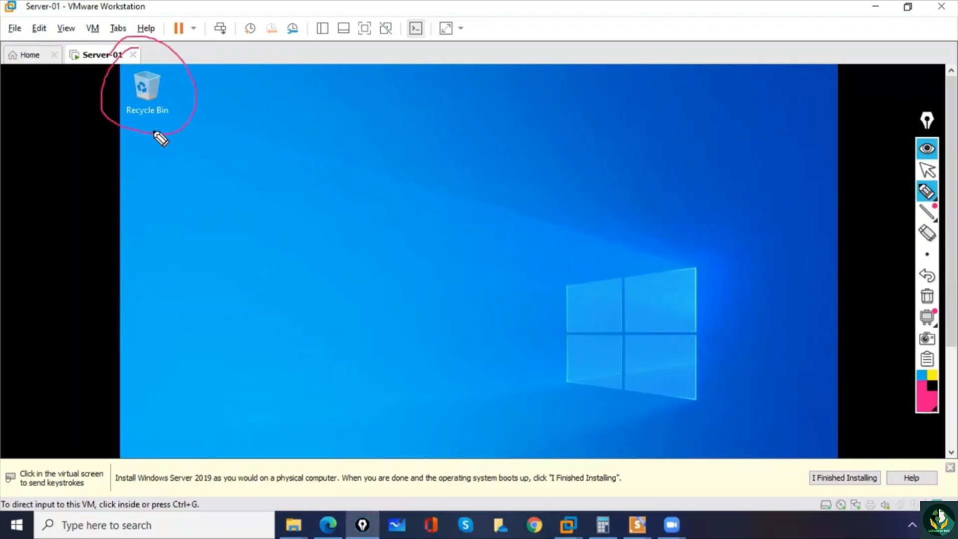
pyautogui.click(927, 296)
pyautogui.click(927, 170)
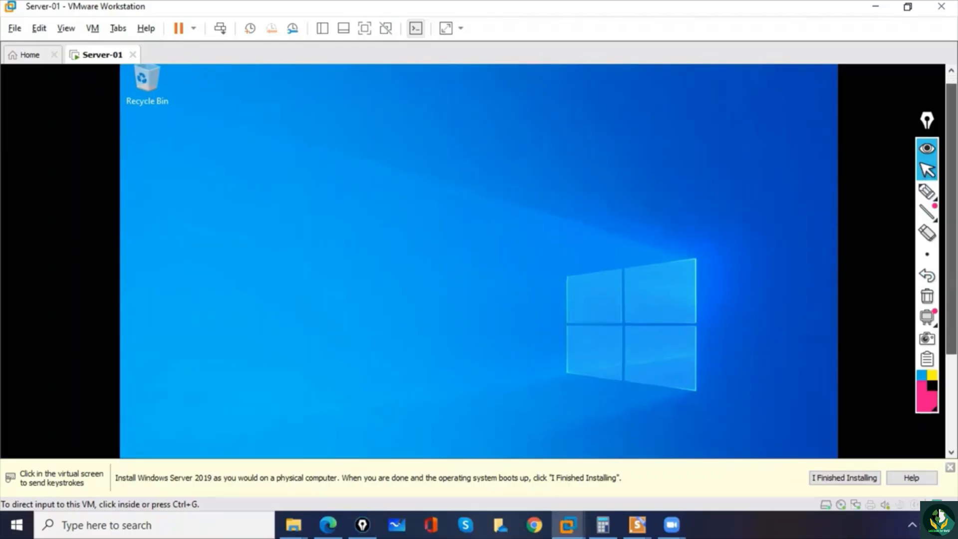
# - Open the server's Personalization settings, dismiss the network discovery prompt and look through the Background page
pyautogui.click(243, 435)
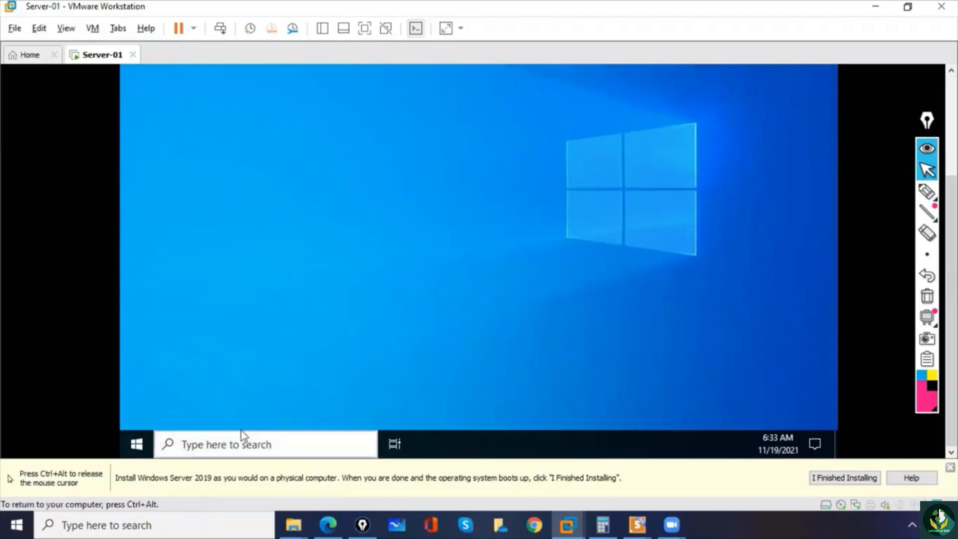
pyautogui.rightClick(139, 445)
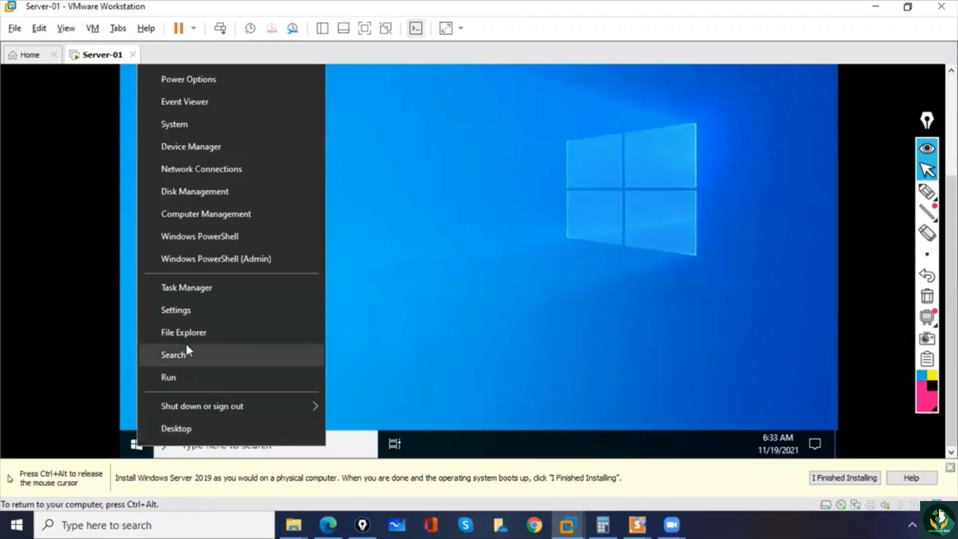
pyautogui.click(187, 309)
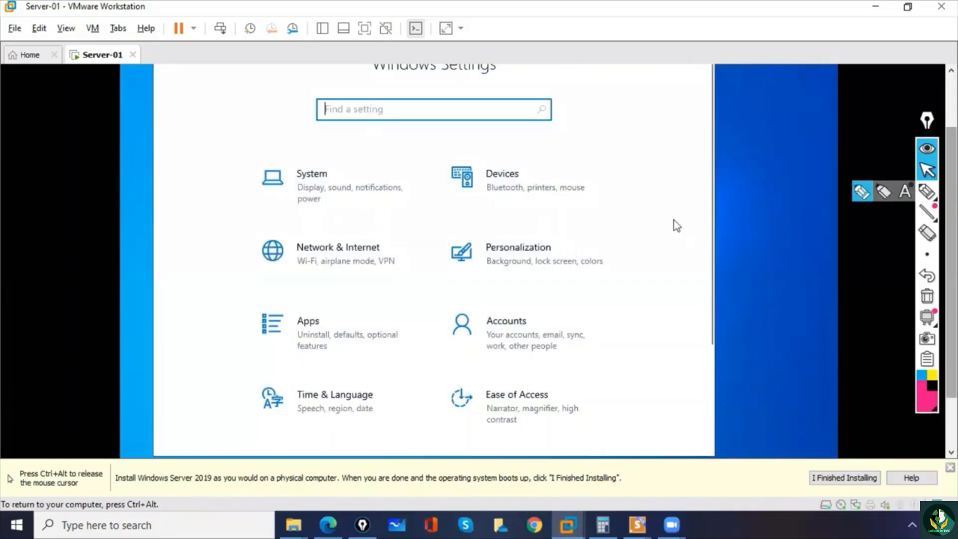
pyautogui.click(519, 255)
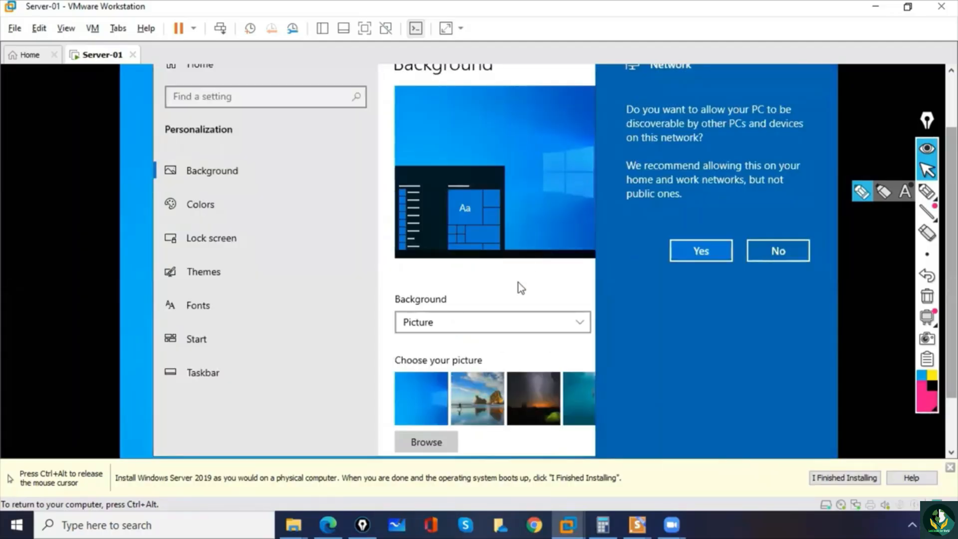
pyautogui.click(519, 282)
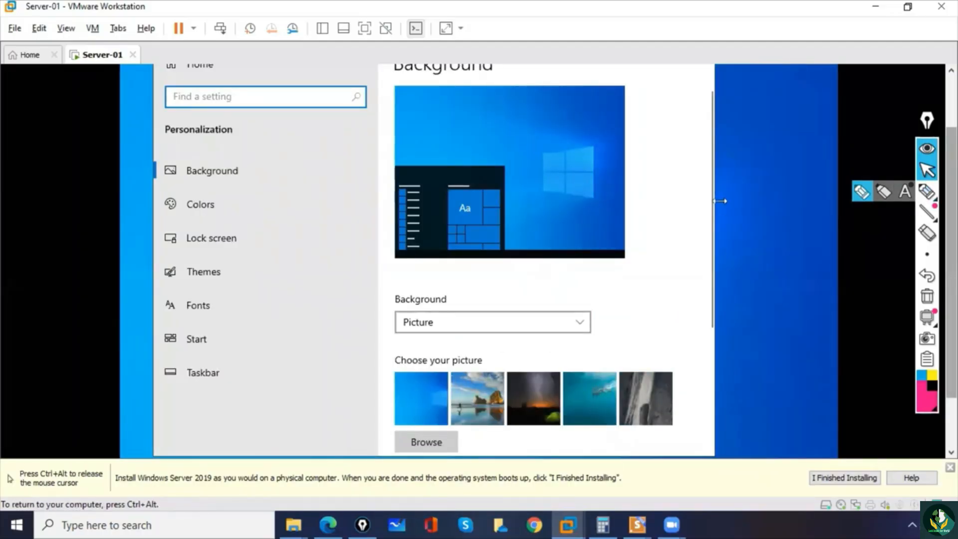
pyautogui.moveTo(712, 209); pyautogui.dragTo(702, 389)
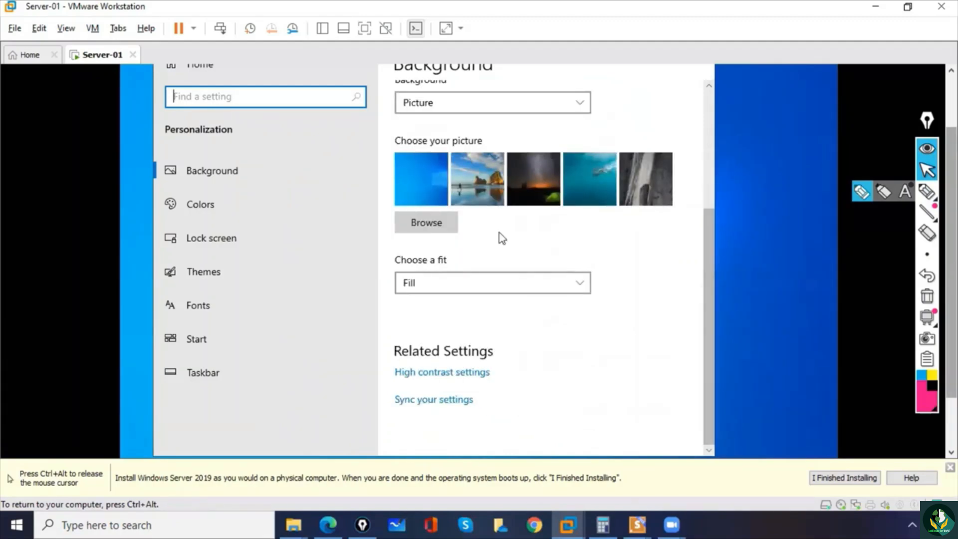
# - Enable the Control Panel, Computer, User's Files and Network desktop icons in the desktop icon settings under Themes
pyautogui.click(210, 274)
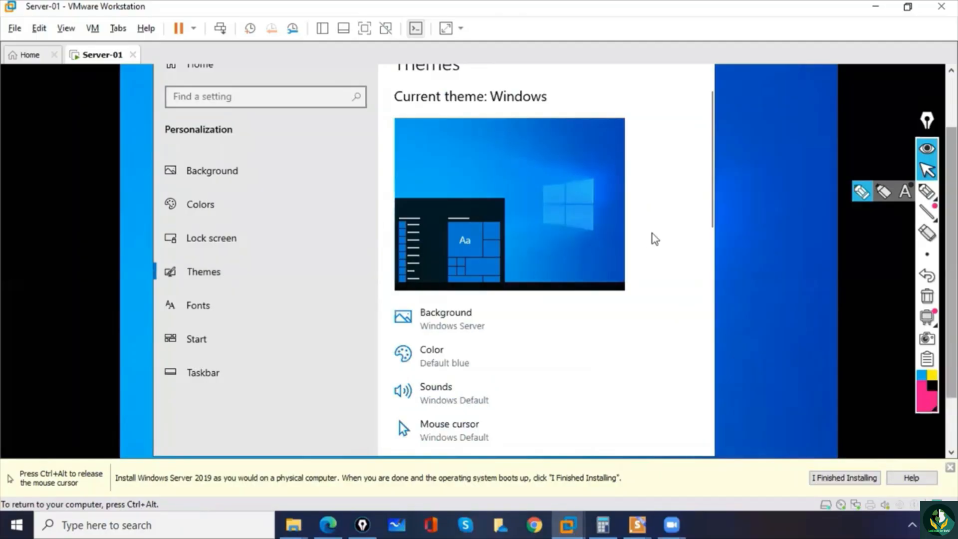
pyautogui.moveTo(712, 203); pyautogui.dragTo(726, 418)
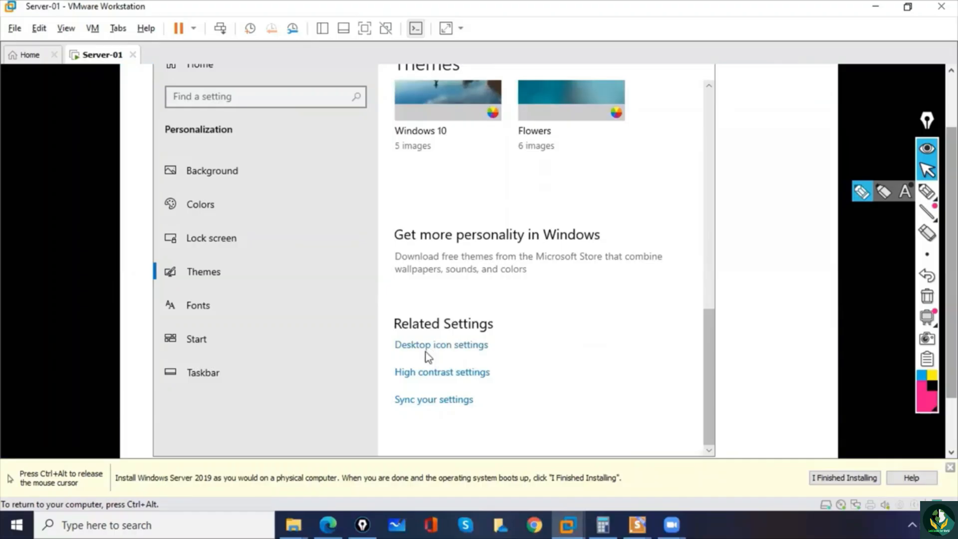
pyautogui.click(424, 348)
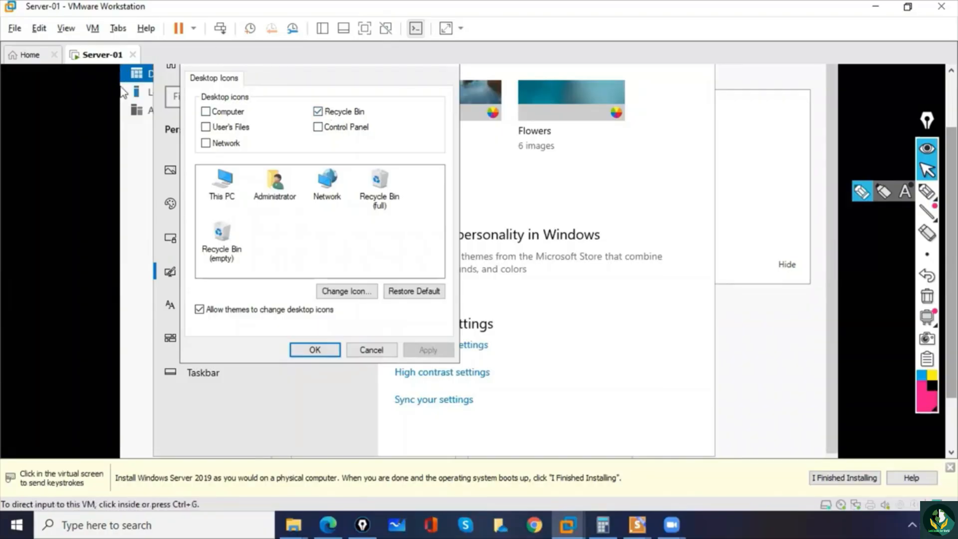
pyautogui.click(319, 127)
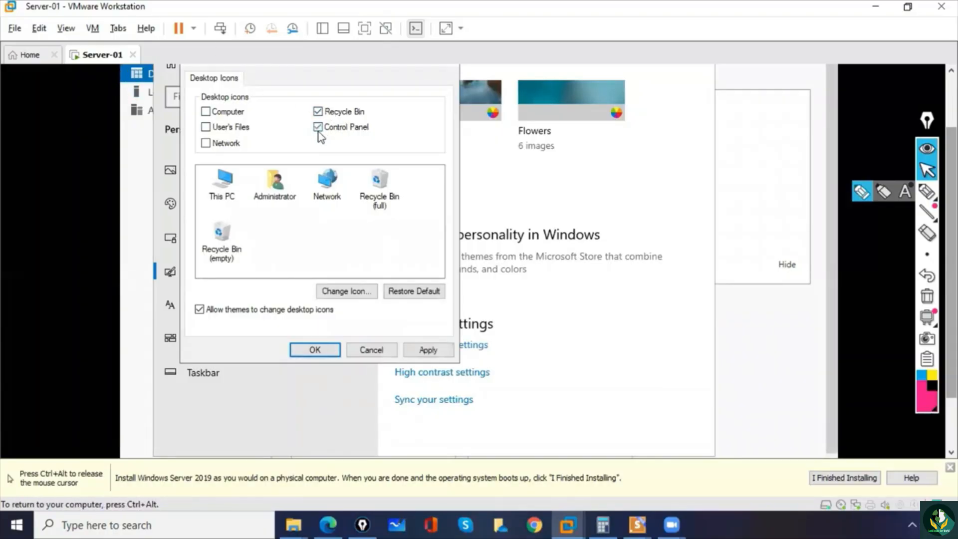
pyautogui.click(206, 112)
pyautogui.click(206, 127)
pyautogui.click(206, 143)
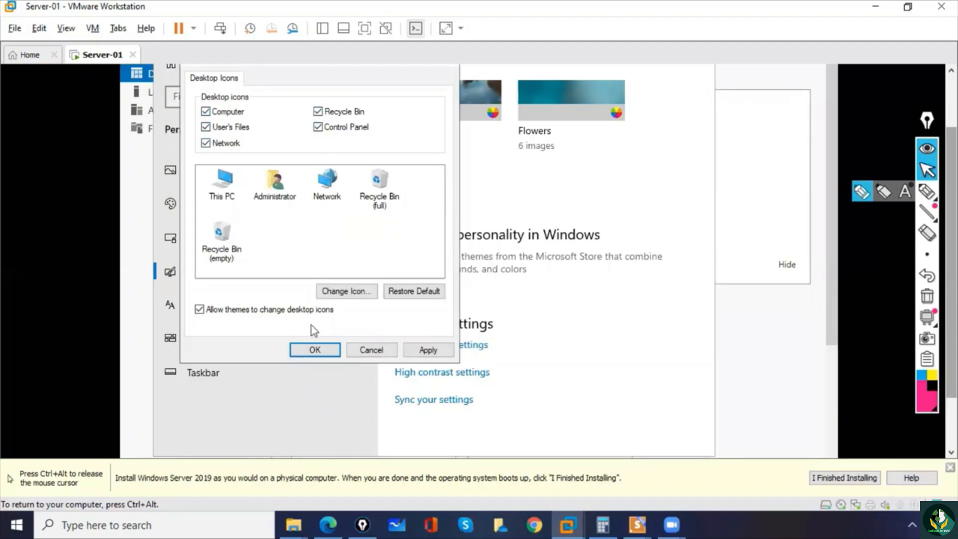
pyautogui.click(312, 348)
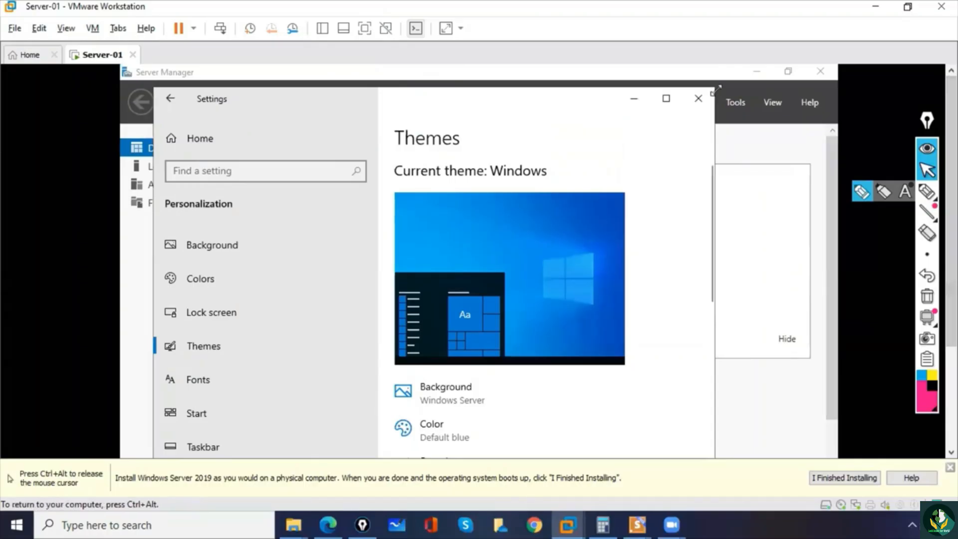
# - Close the Settings and Server Manager windows on the server
pyautogui.click(699, 99)
pyautogui.click(822, 70)
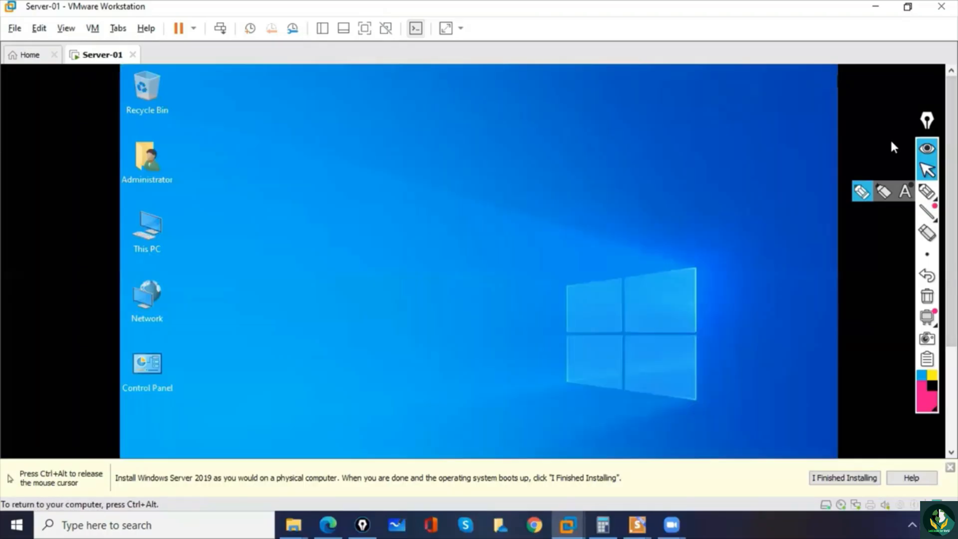
# - Mark both side edges of the server desktop with the pen, clear the annotations and return to pointer mode
pyautogui.click(927, 191)
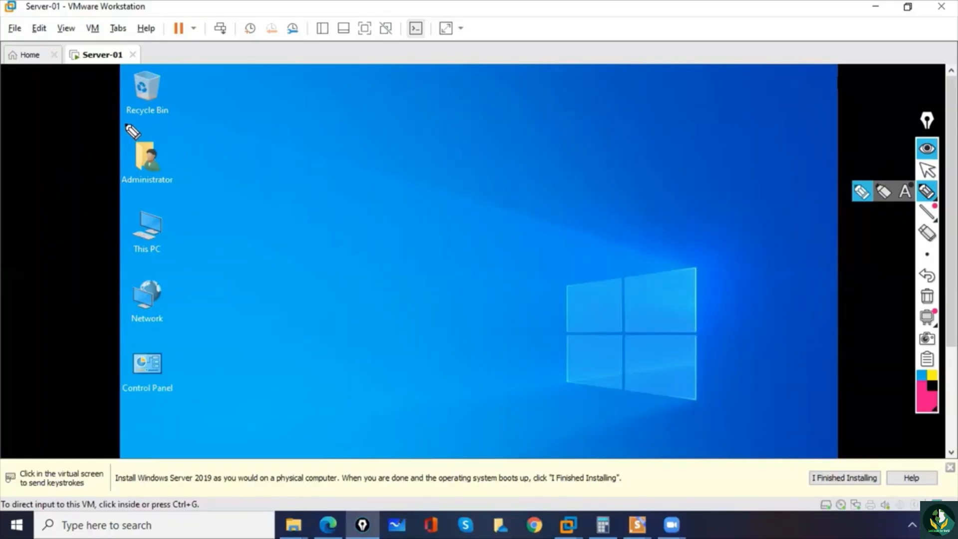
pyautogui.moveTo(124, 71); pyautogui.dragTo(125, 435)
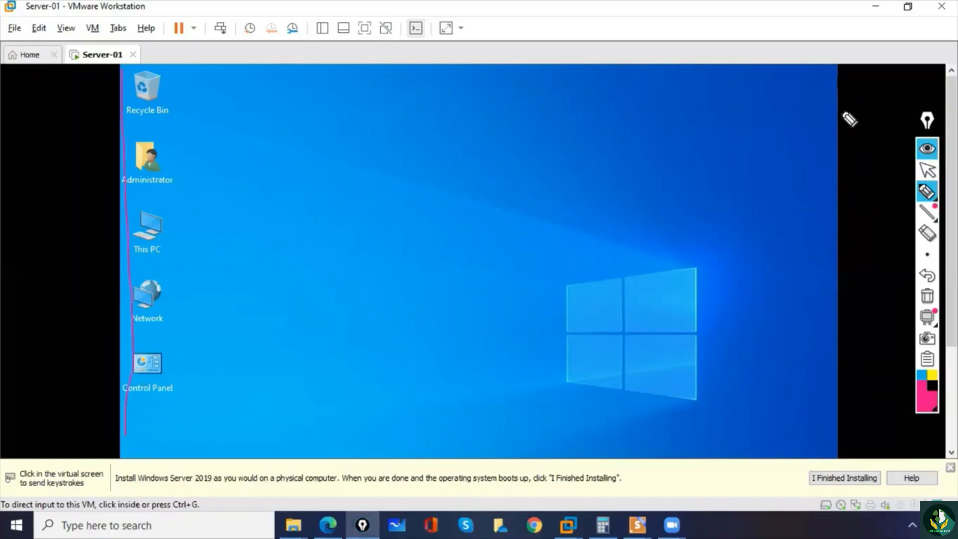
pyautogui.moveTo(838, 65); pyautogui.dragTo(856, 381)
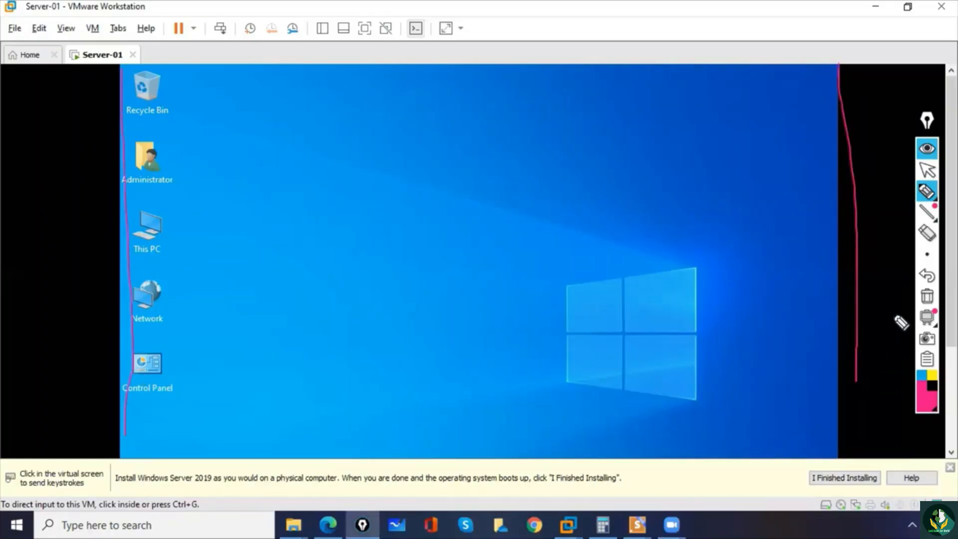
pyautogui.click(931, 299)
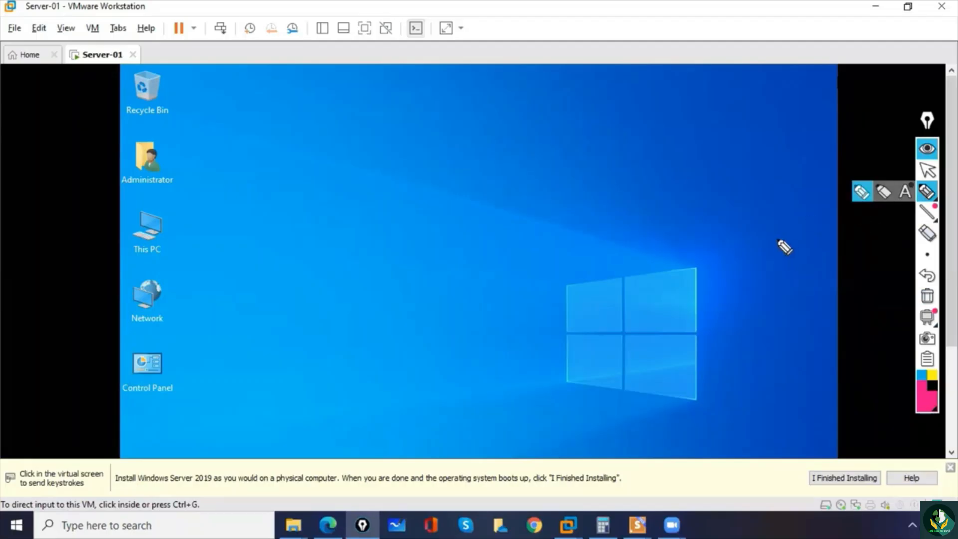
pyautogui.click(926, 172)
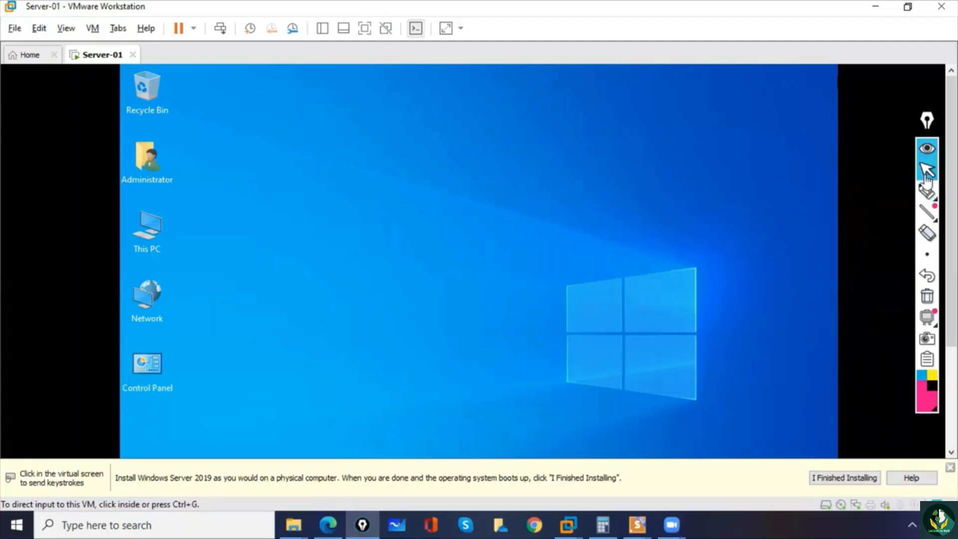
pyautogui.click(647, 219)
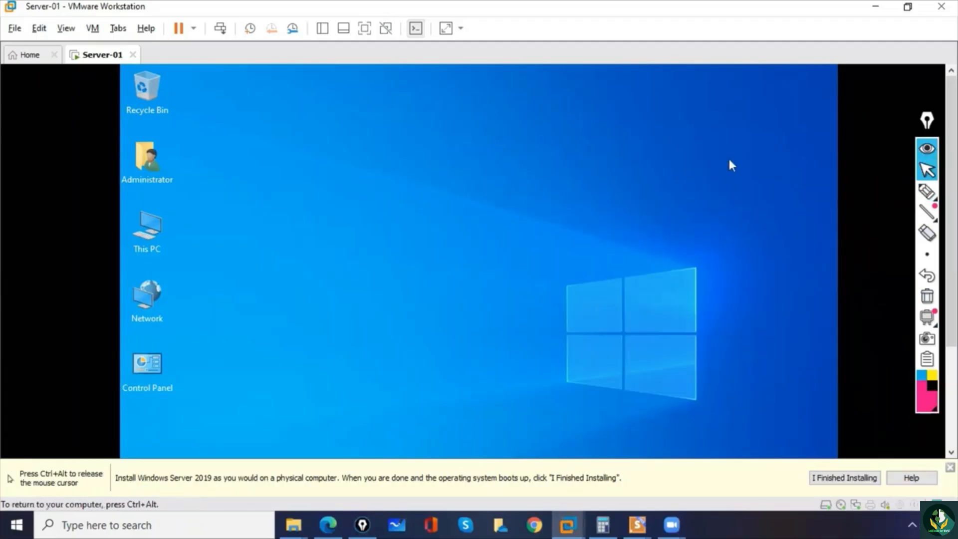
# - Release the cursor from the Server-01 virtual machine and start the VMware Tools installation for it
pyautogui.hotkey('ctrl', 'alt')
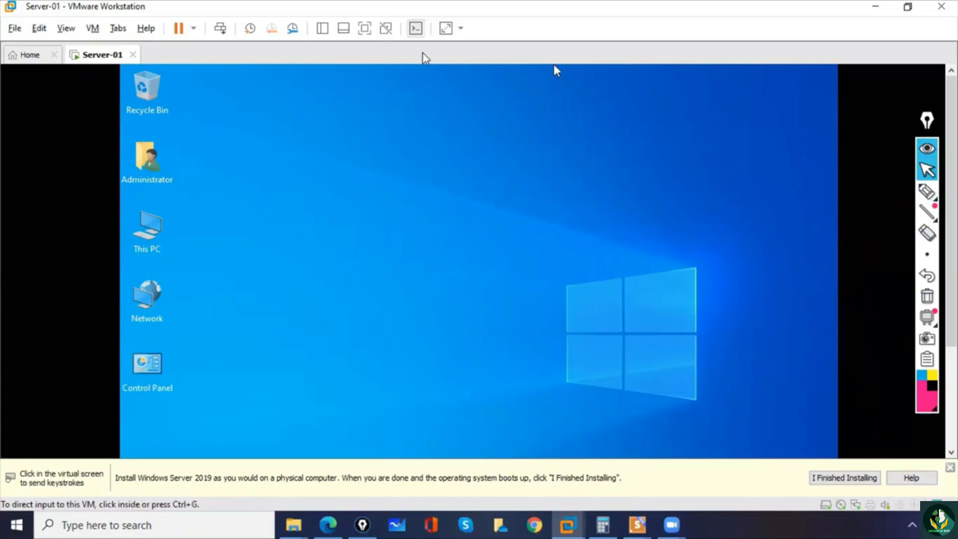
pyautogui.click(93, 30)
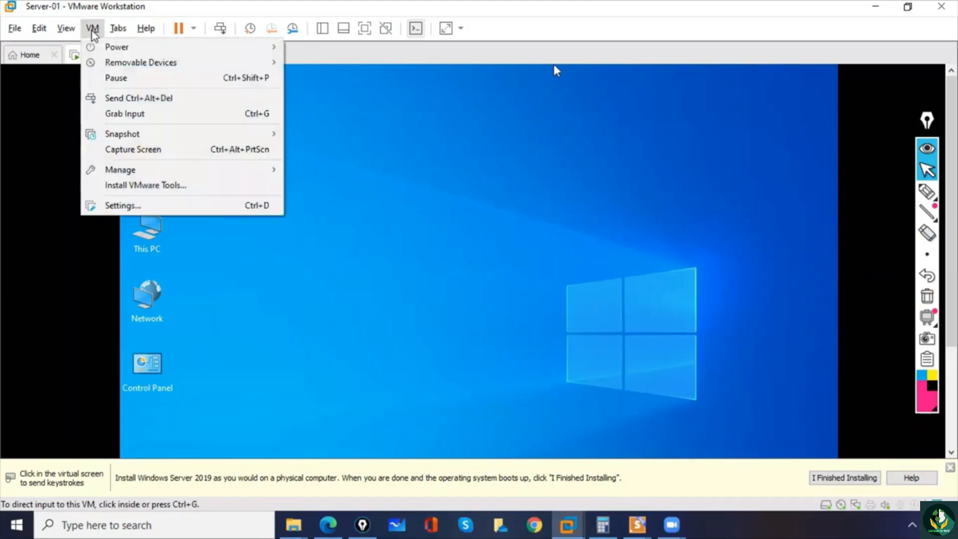
pyautogui.click(134, 185)
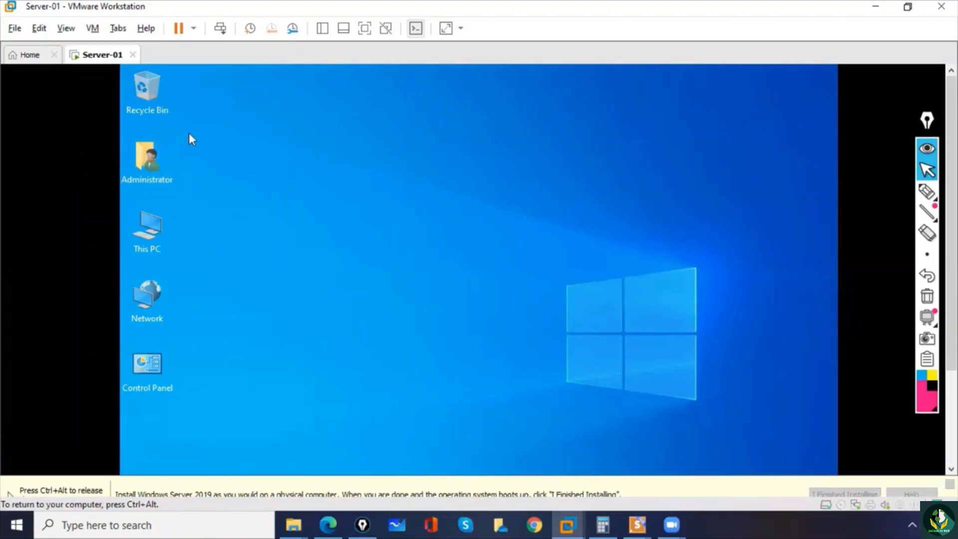
pyautogui.hotkey('ctrl', 'alt')
pyautogui.click(182, 191)
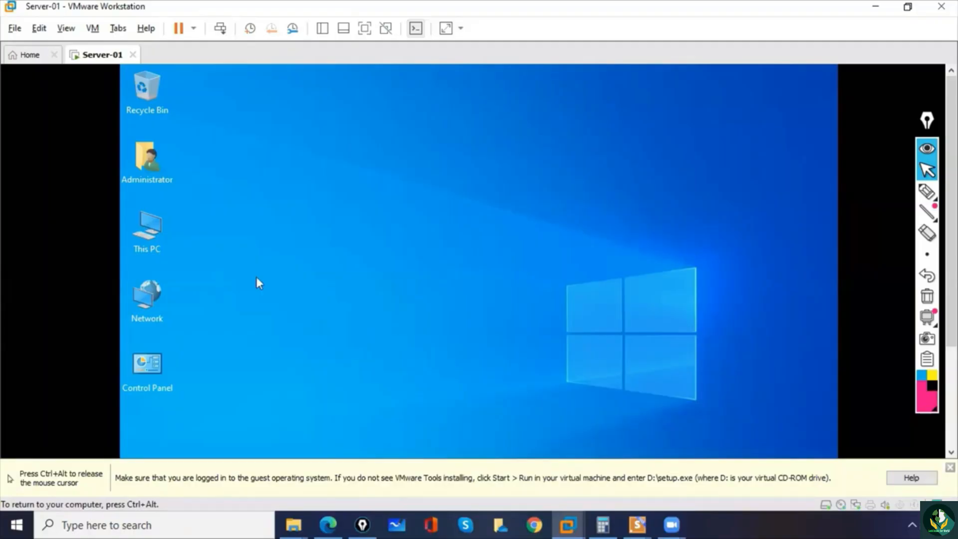
# - Launch the VMware Tools setup from DVD Drive (D:) in the server's This PC window and minimize that window
pyautogui.doubleClick(150, 232)
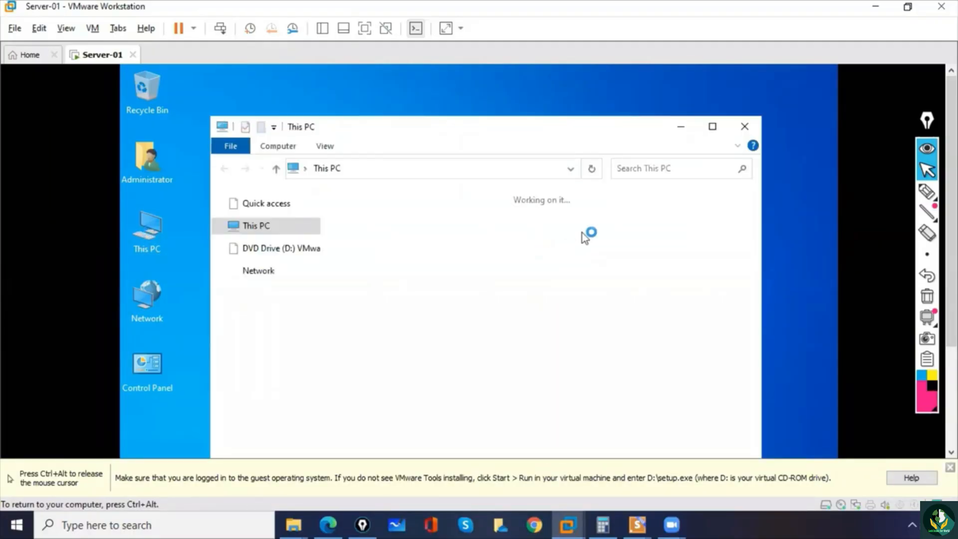
pyautogui.click(712, 127)
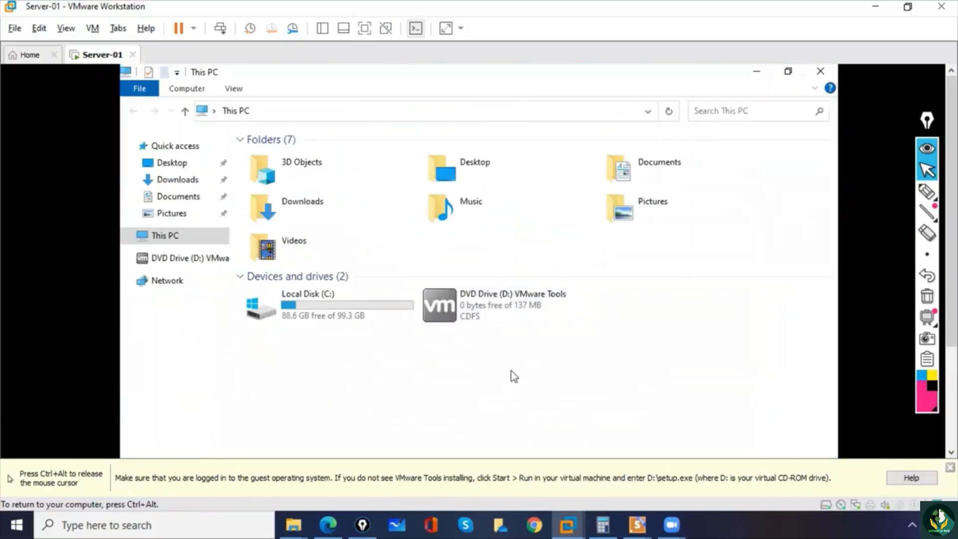
pyautogui.doubleClick(467, 317)
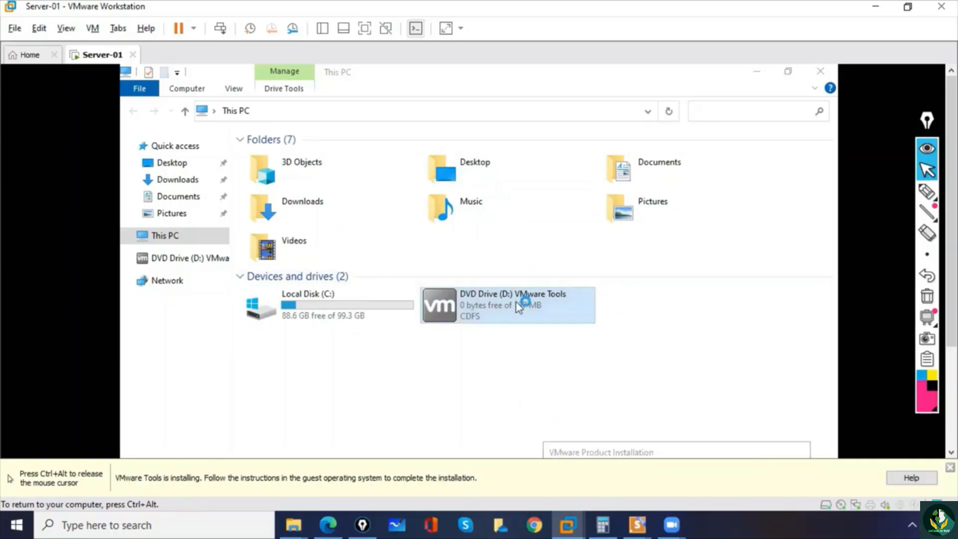
pyautogui.hotkey('ctrl', 'alt')
pyautogui.click(759, 70)
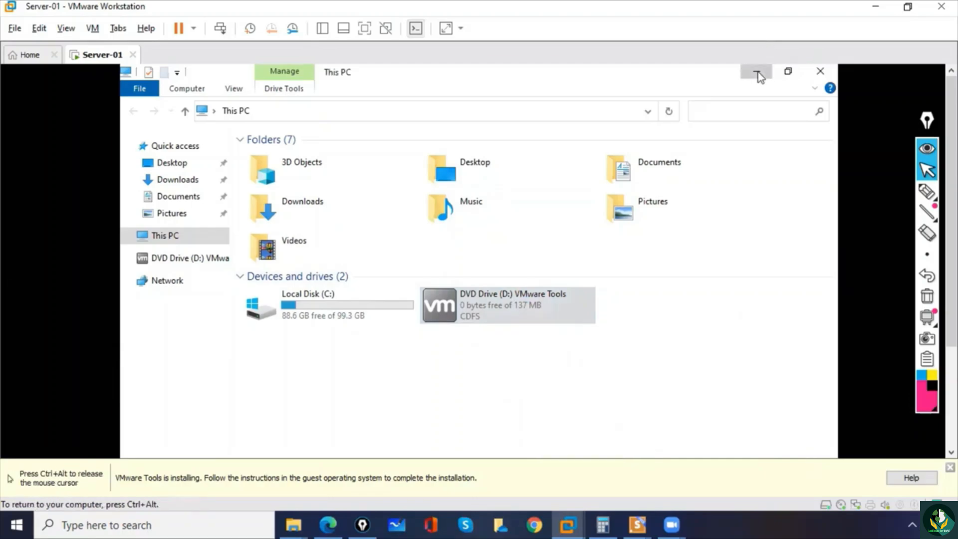
pyautogui.click(756, 72)
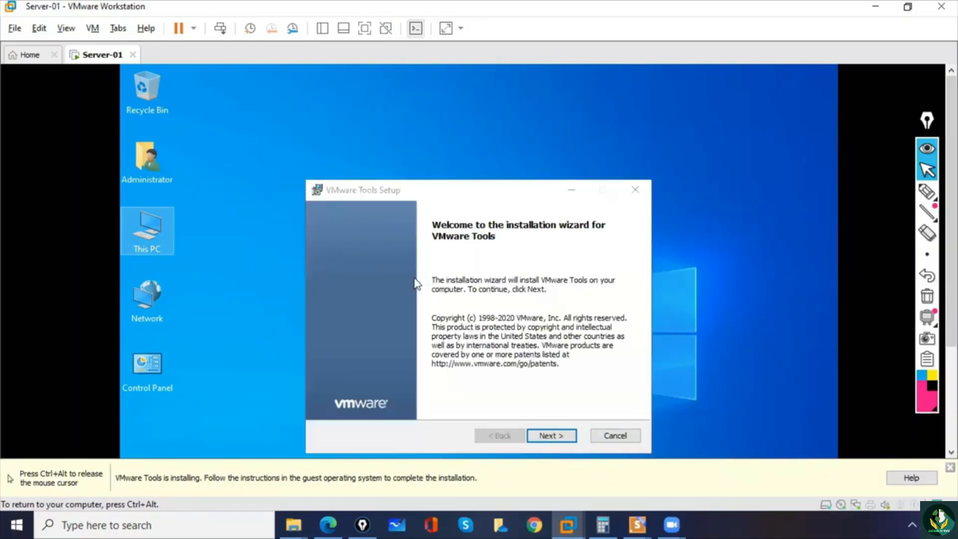
# - Run the VMware Tools Setup wizard with the Typical setup type and start the installation
pyautogui.click(554, 441)
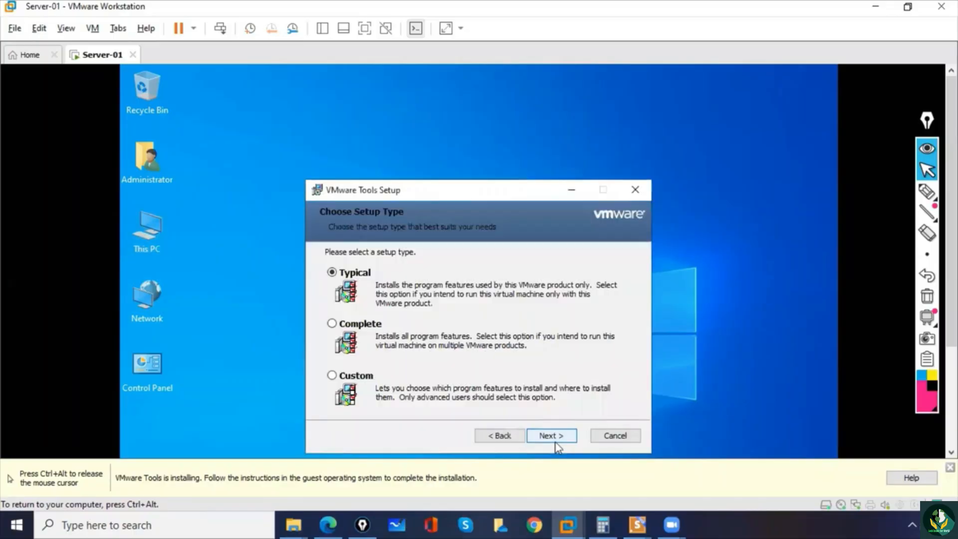
pyautogui.click(554, 439)
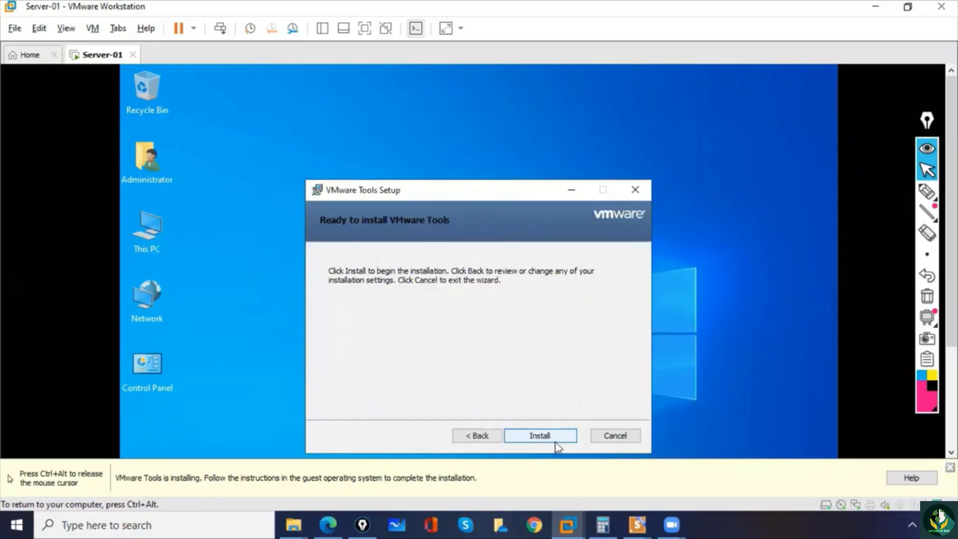
pyautogui.click(554, 440)
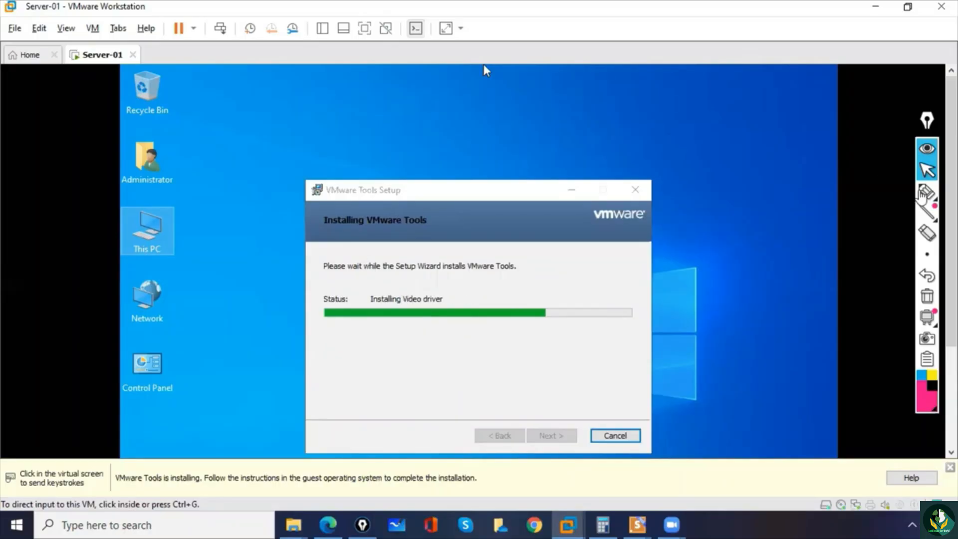
# - Circle the area around the VMware Tools installation progress with the pen and return to pointer mode
pyautogui.click(926, 191)
pyautogui.moveTo(406, 280)
pyautogui.mouseDown()
pyautogui.moveTo(356, 310)
pyautogui.moveTo(457, 274)
pyautogui.moveTo(387, 272)
pyautogui.mouseUp()
pyautogui.click(925, 171)
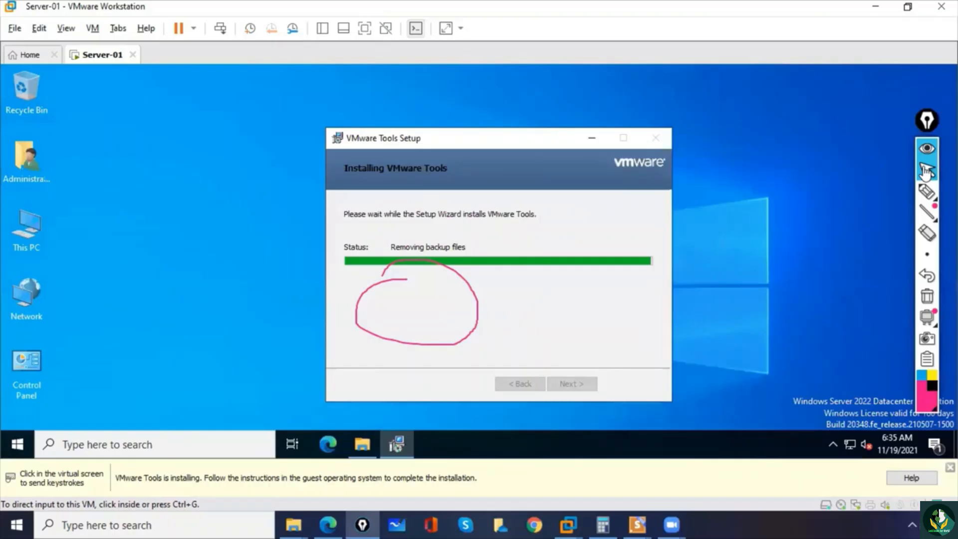
pyautogui.click(927, 170)
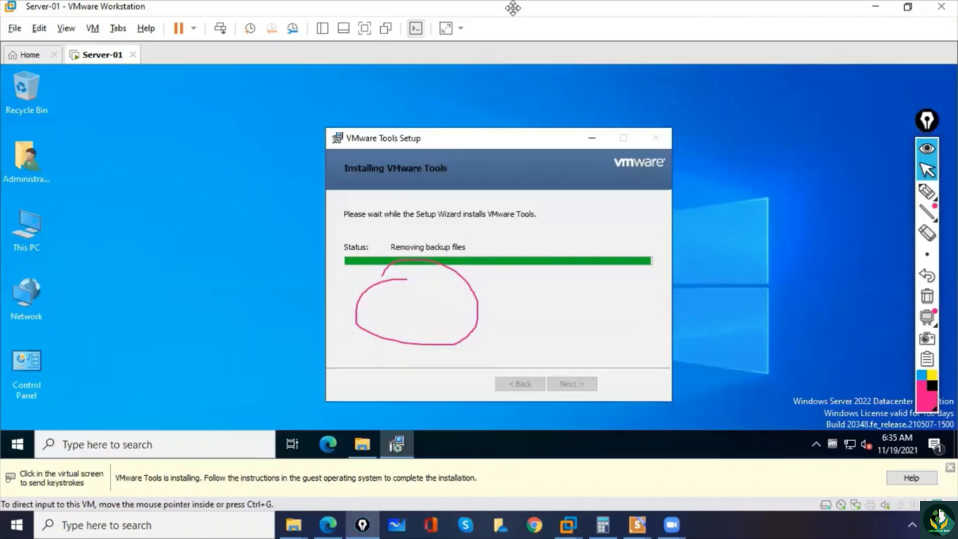
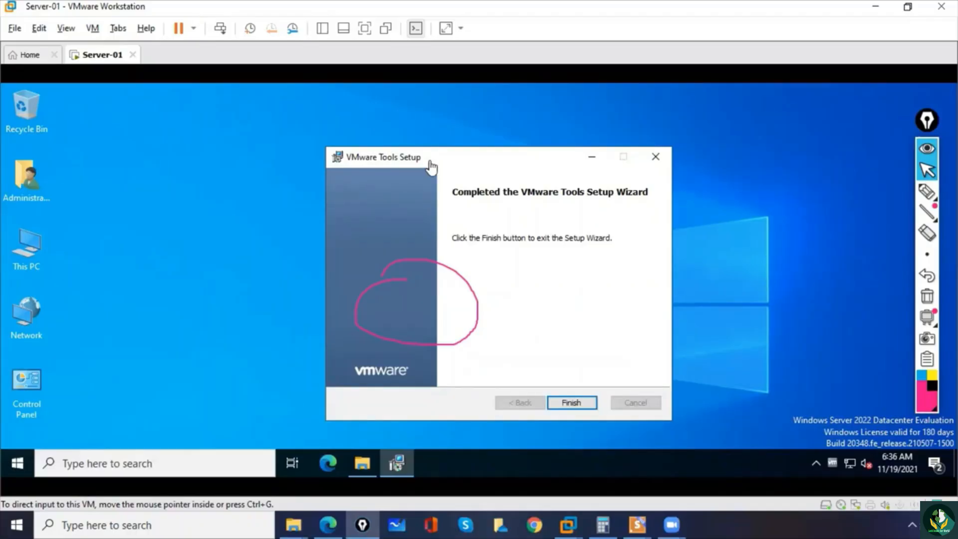
# - Finish the VMware Tools Setup wizard and restart the server to apply the configuration changes
pyautogui.click(504, 248)
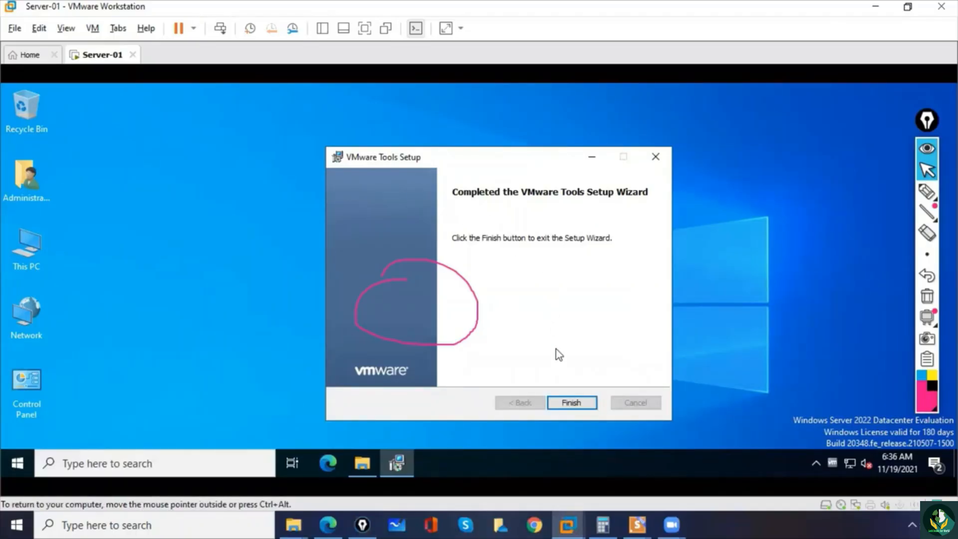
pyautogui.click(570, 404)
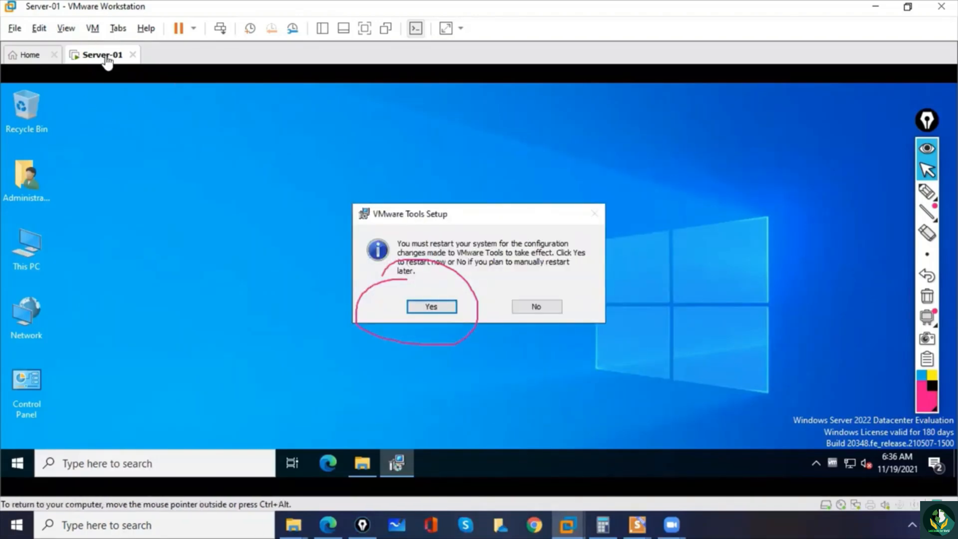
pyautogui.click(425, 305)
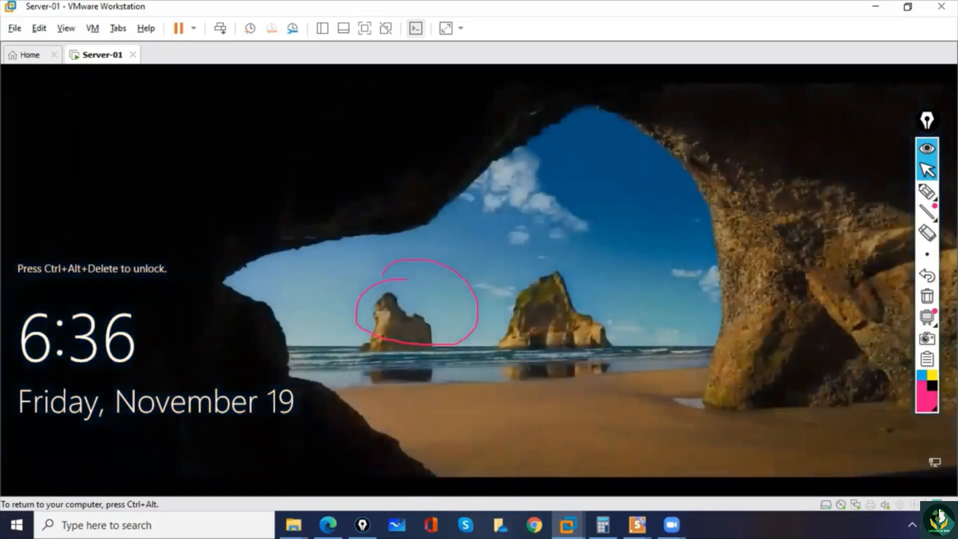
# - Unlock the server, remove the pen circle and sign in as Administrator with the account password
pyautogui.click(220, 29)
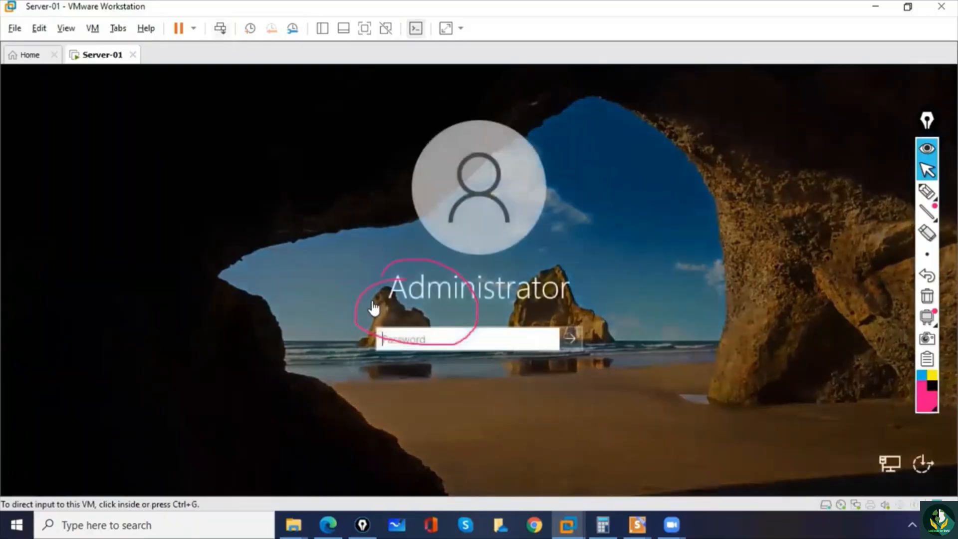
pyautogui.click(931, 279)
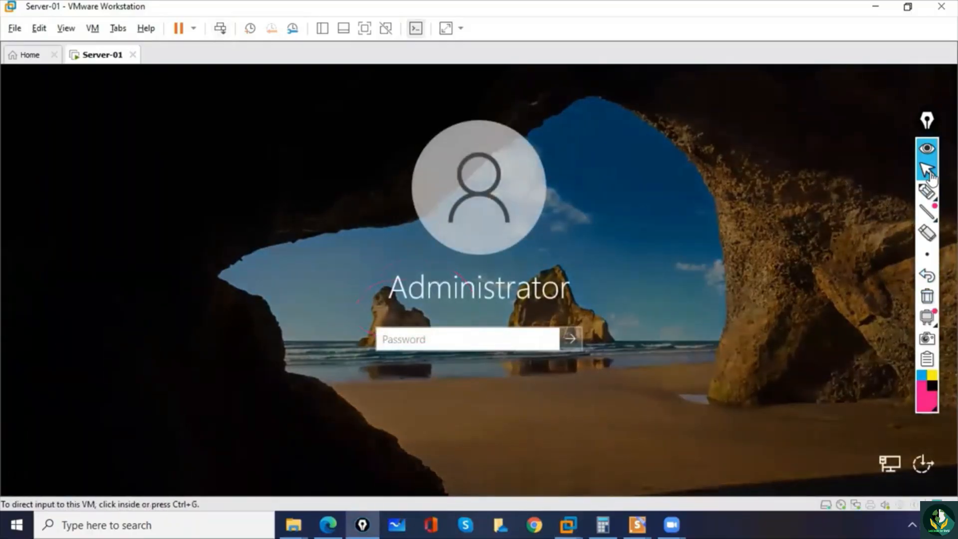
pyautogui.click(449, 339)
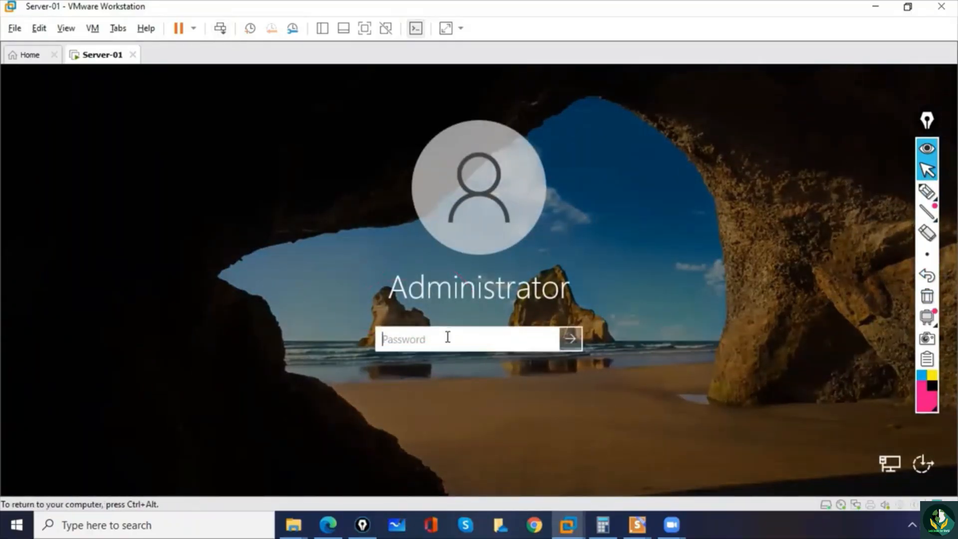
pyautogui.write('••••••••')
pyautogui.press('Return')
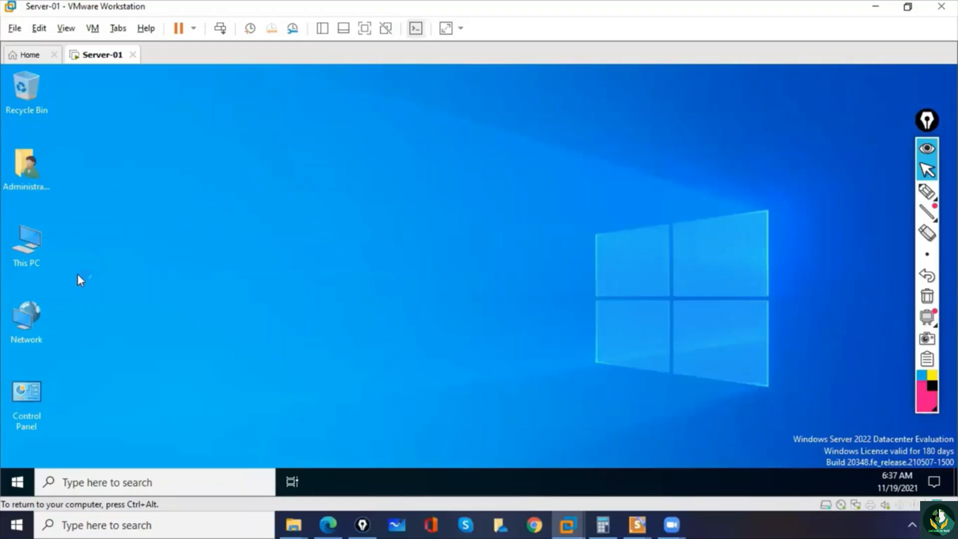
# - Try to open the properties of This PC from the server's desktop
pyautogui.click(35, 245)
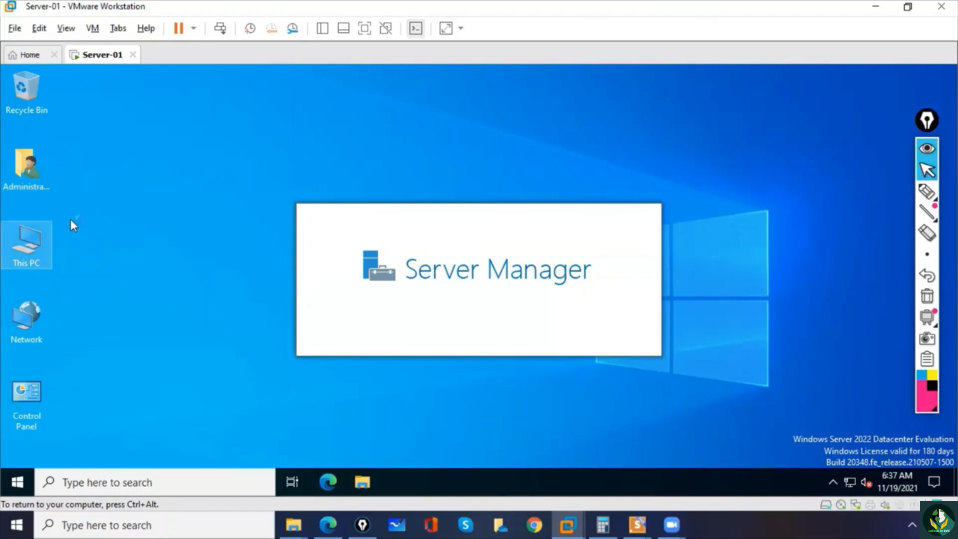
pyautogui.rightClick(33, 234)
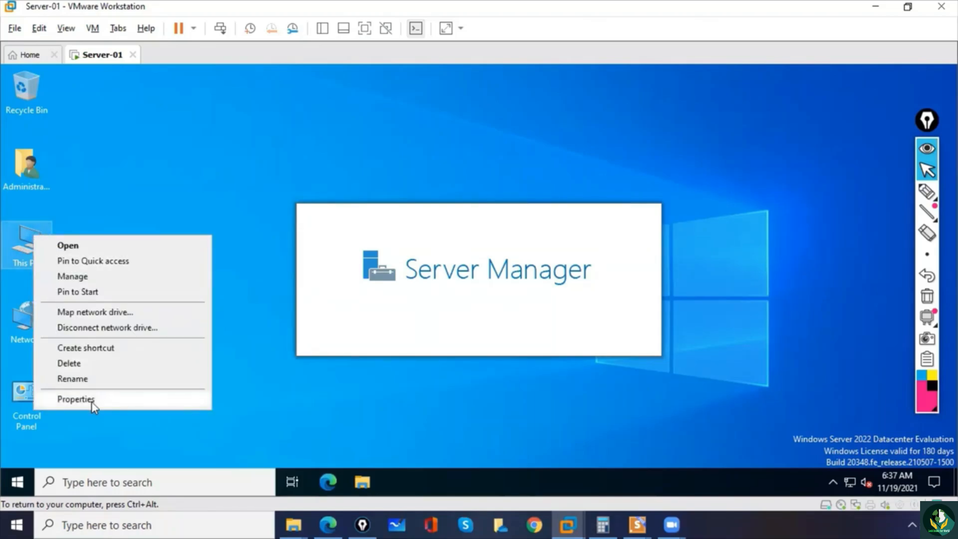
pyautogui.click(95, 188)
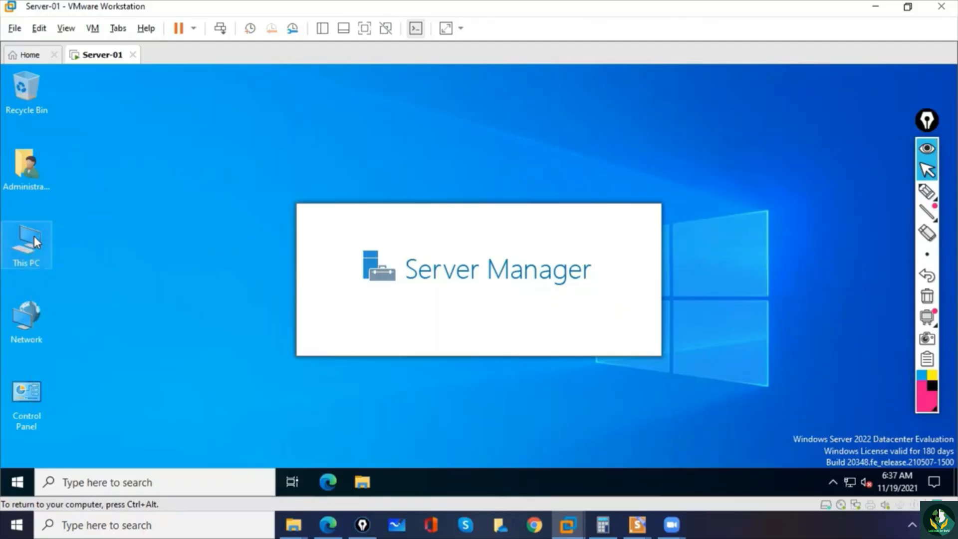
pyautogui.rightClick(34, 236)
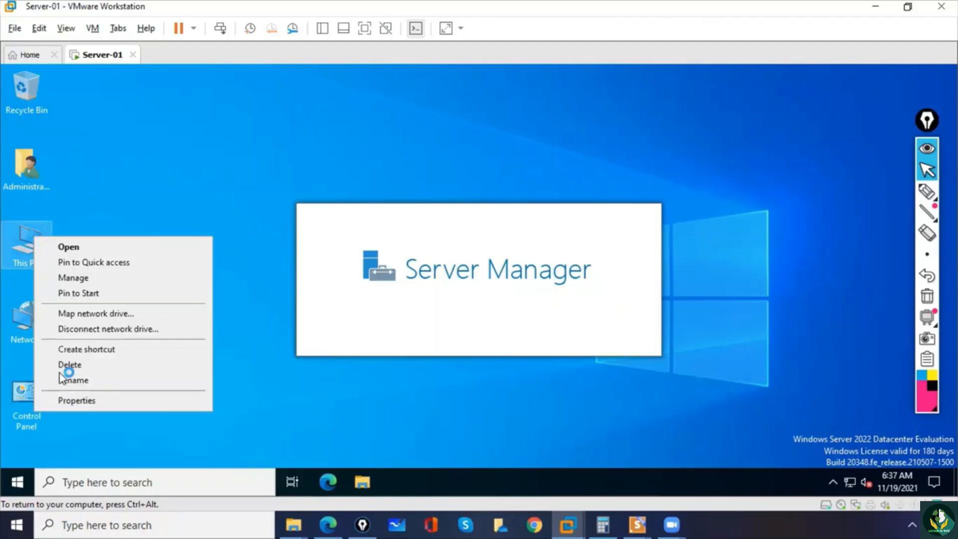
pyautogui.click(67, 400)
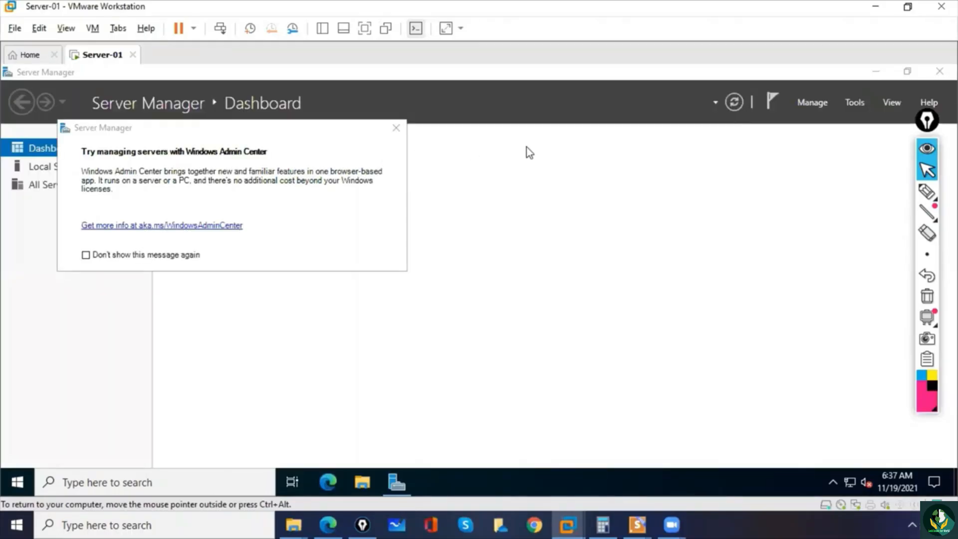
# - Dismiss the Windows Admin Center message, minimize Server Manager and open the properties of This PC
pyautogui.click(397, 129)
pyautogui.click(874, 73)
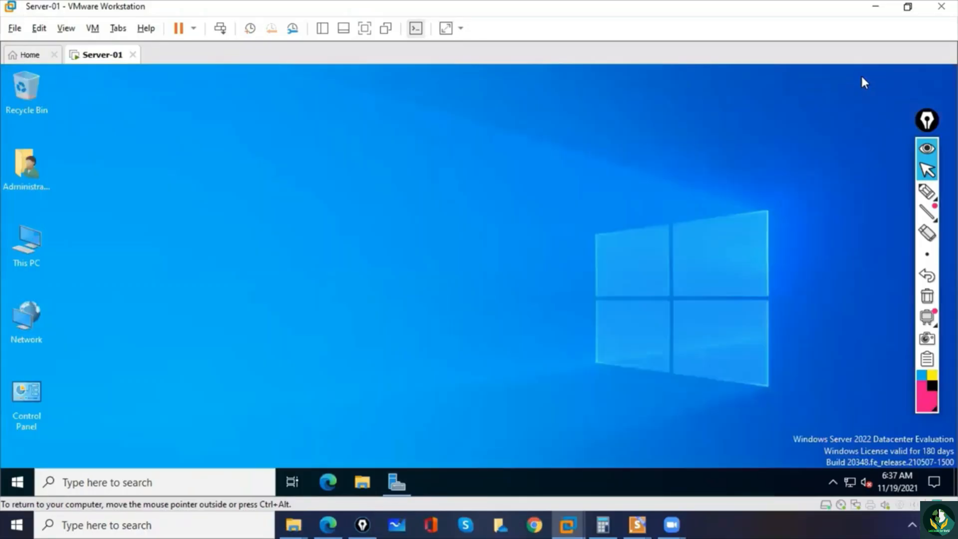
pyautogui.rightClick(27, 247)
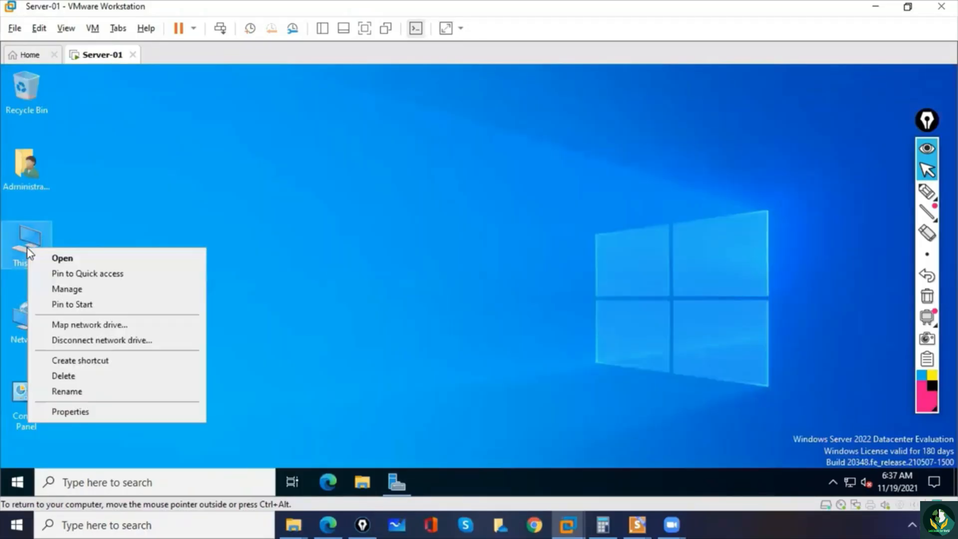
pyautogui.click(70, 414)
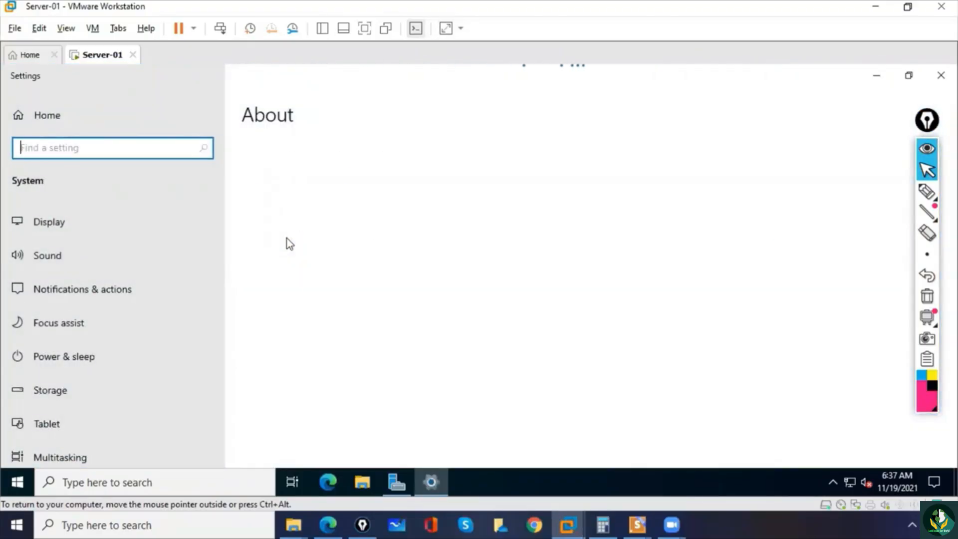
# - Mark the device name on the About page with the pen, clear the marks and return to pointer mode
pyautogui.click(922, 198)
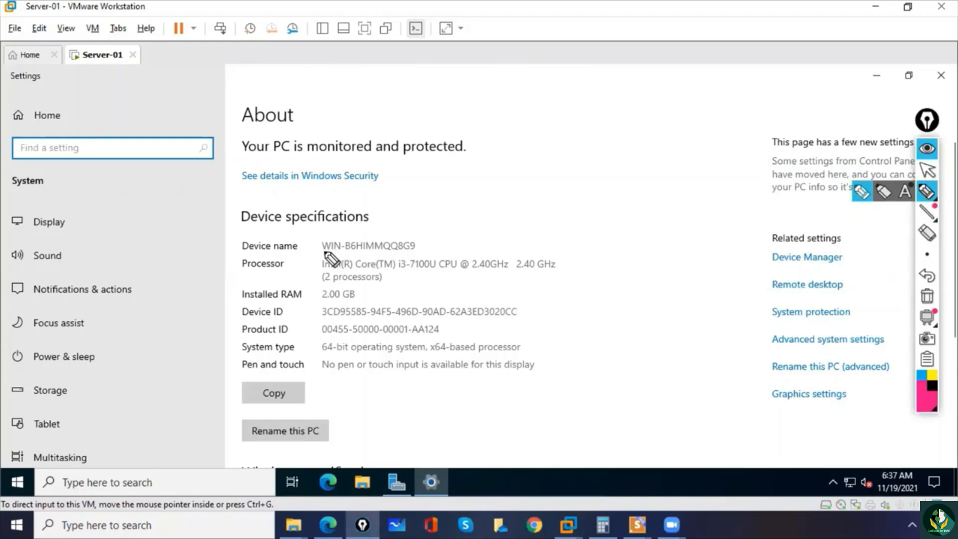
pyautogui.moveTo(320, 236)
pyautogui.mouseDown()
pyautogui.moveTo(320, 249)
pyautogui.moveTo(342, 253)
pyautogui.mouseUp()
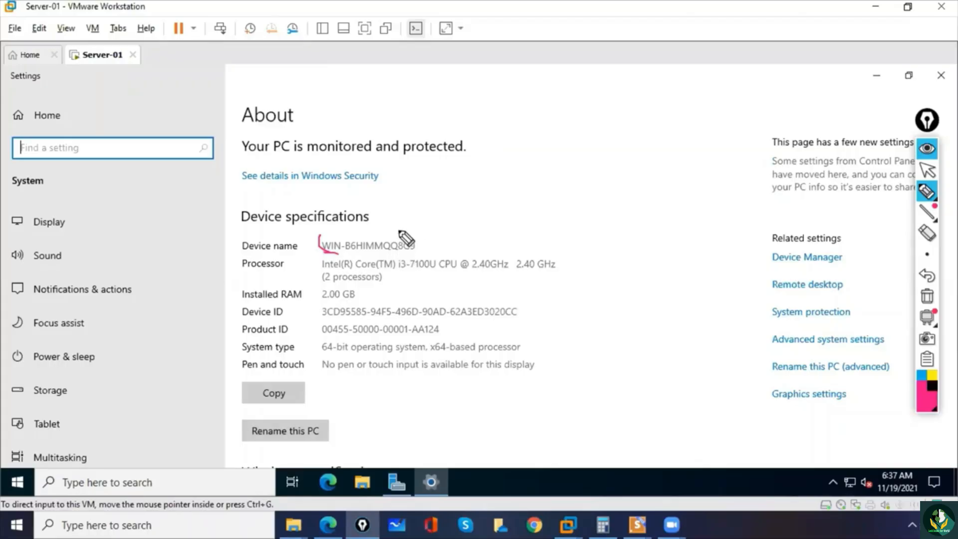
pyautogui.moveTo(405, 234); pyautogui.dragTo(420, 245)
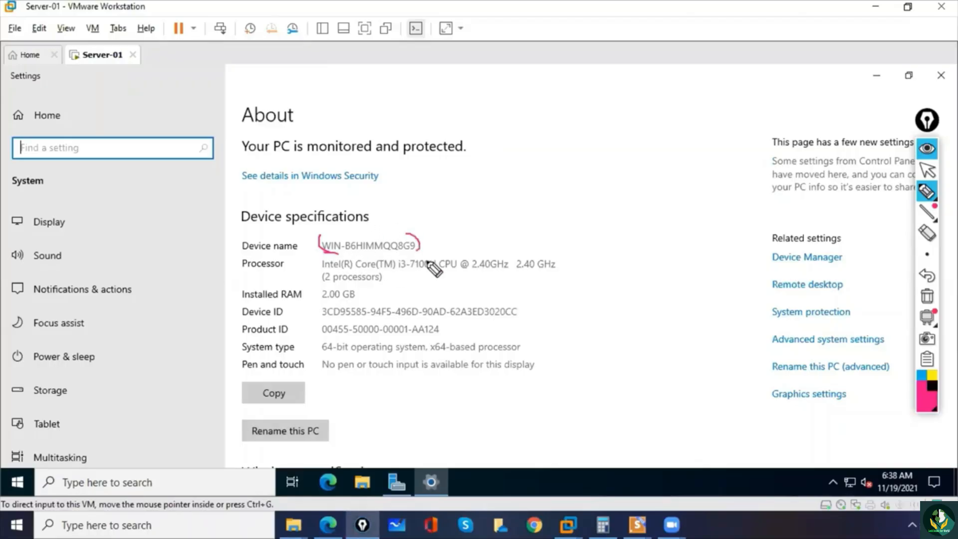
pyautogui.click(926, 298)
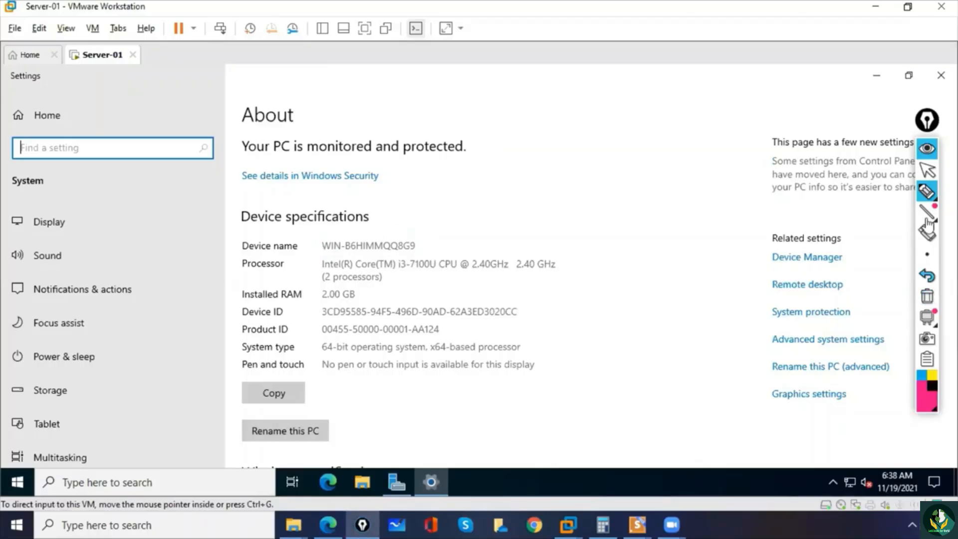
pyautogui.click(928, 169)
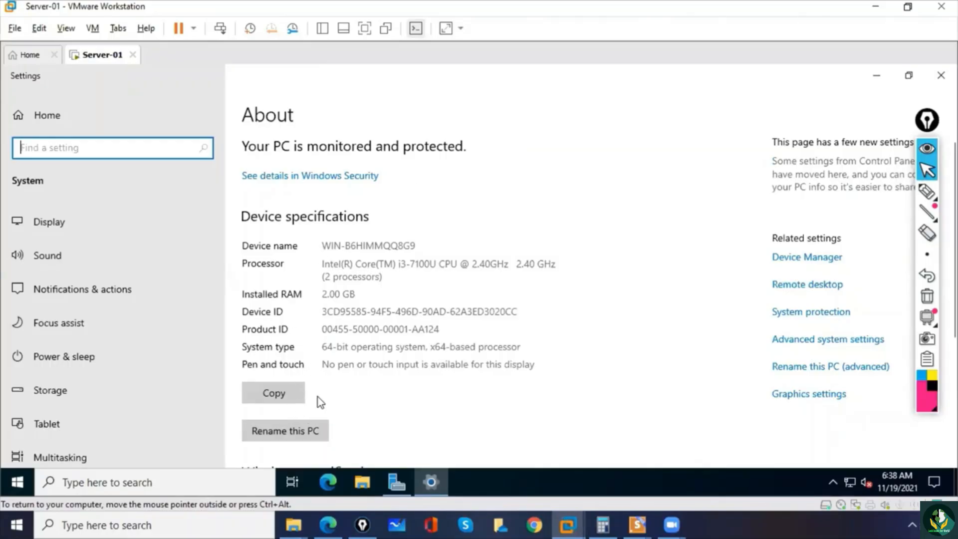
# - Rename the PC to Server-01 and restart it immediately
pyautogui.click(277, 434)
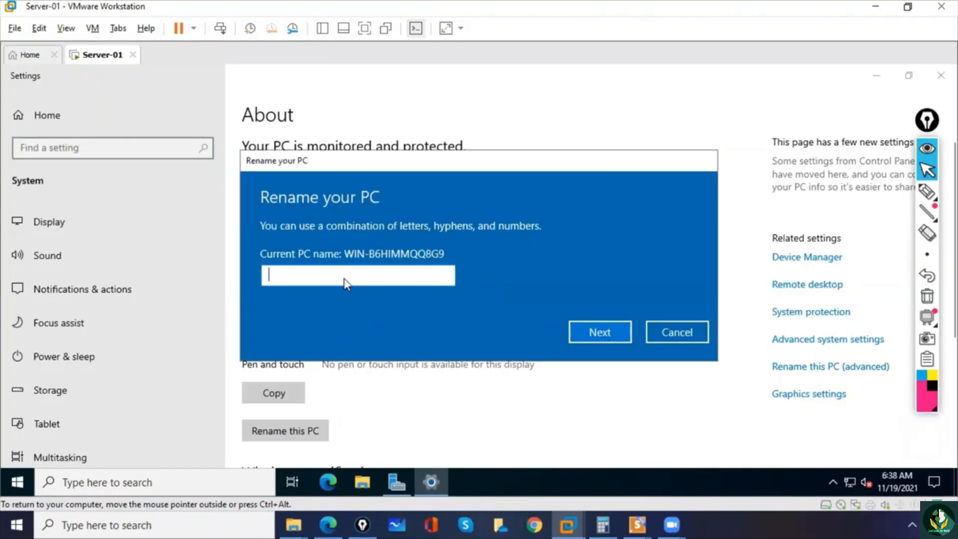
pyautogui.write('Server')
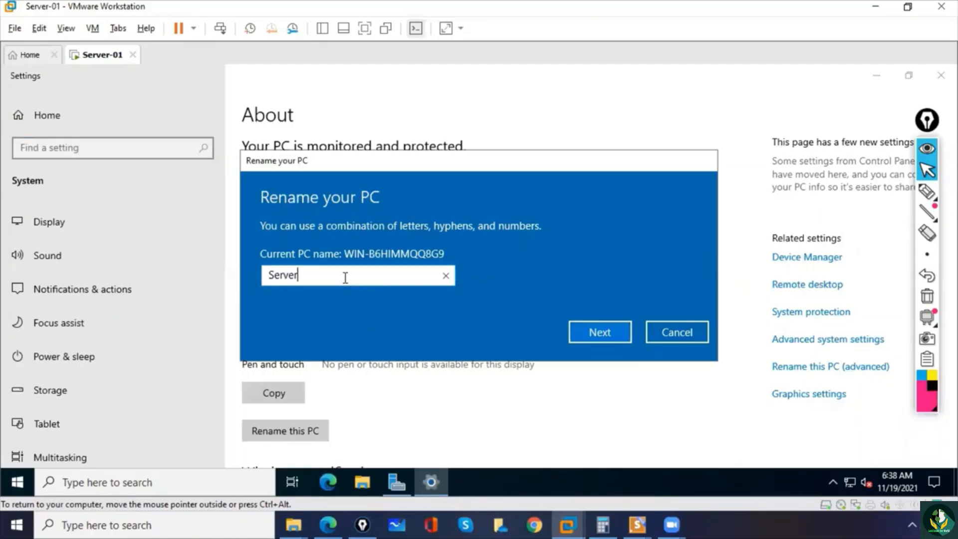
pyautogui.write('-01')
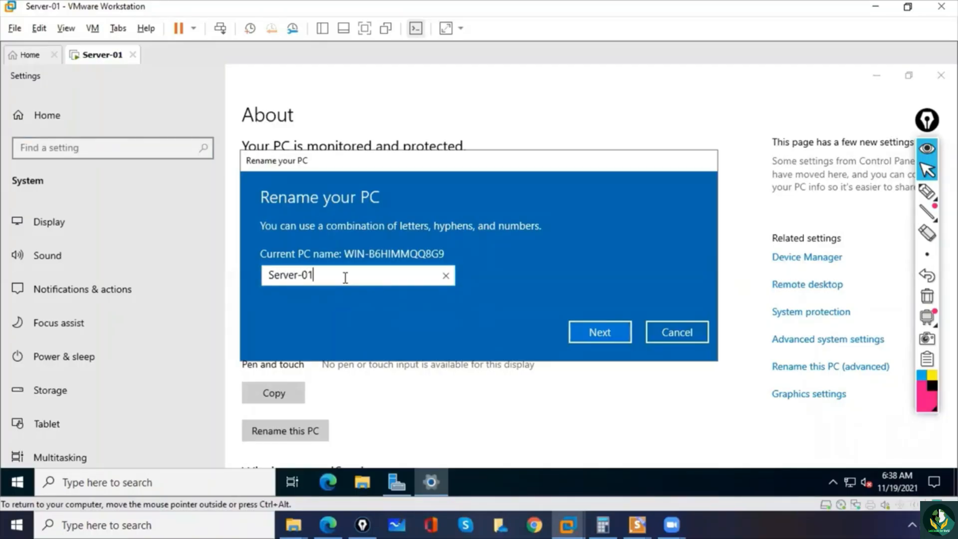
pyautogui.click(608, 334)
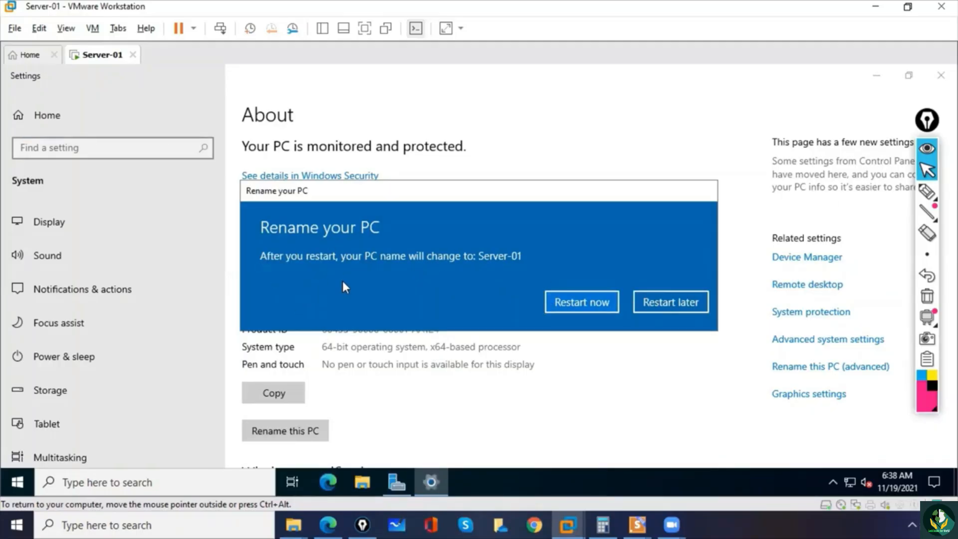
pyautogui.click(570, 301)
pyautogui.click(447, 269)
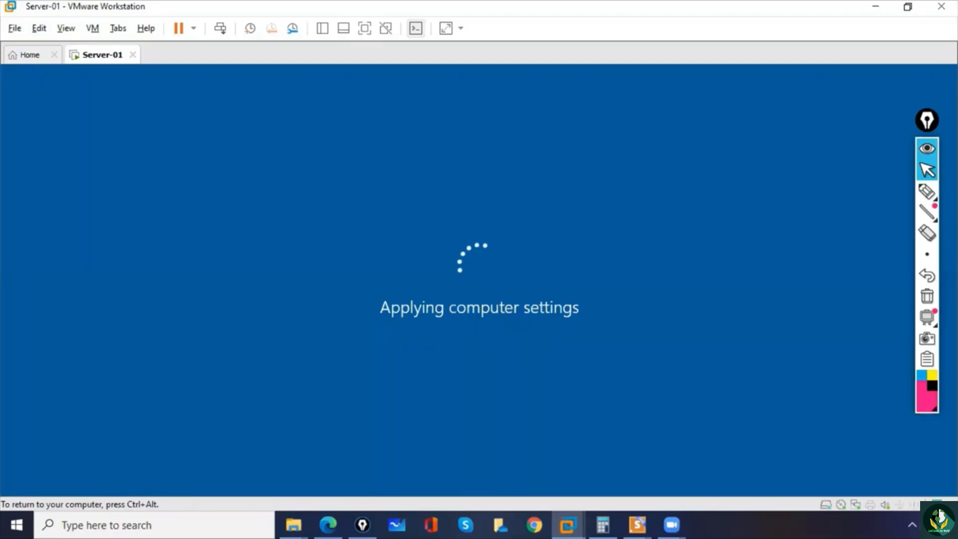
# - Unlock the restarted server, sign in as Administrator with the account password, and close Server Manager along with its Windows Admin Center message
pyautogui.hotkey('ctrl', 'alt')
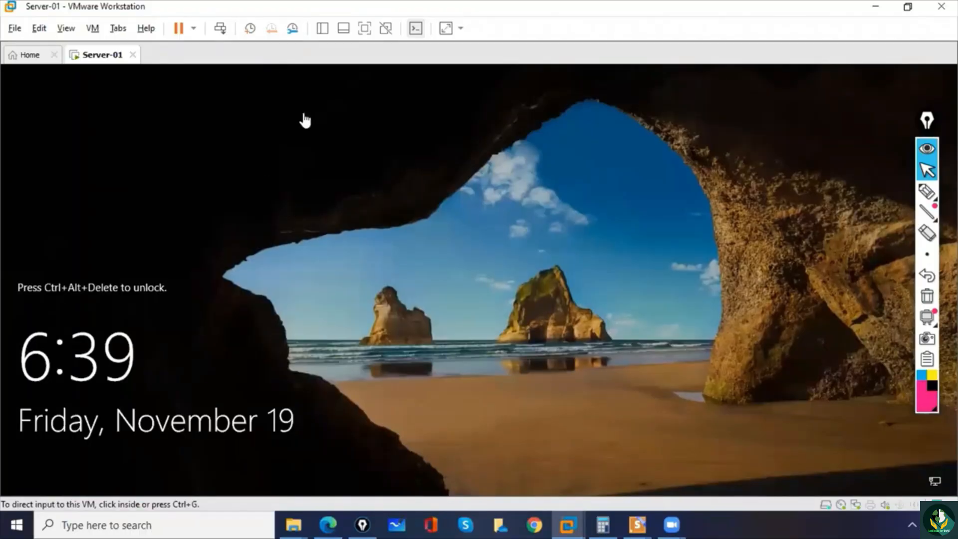
pyautogui.click(221, 28)
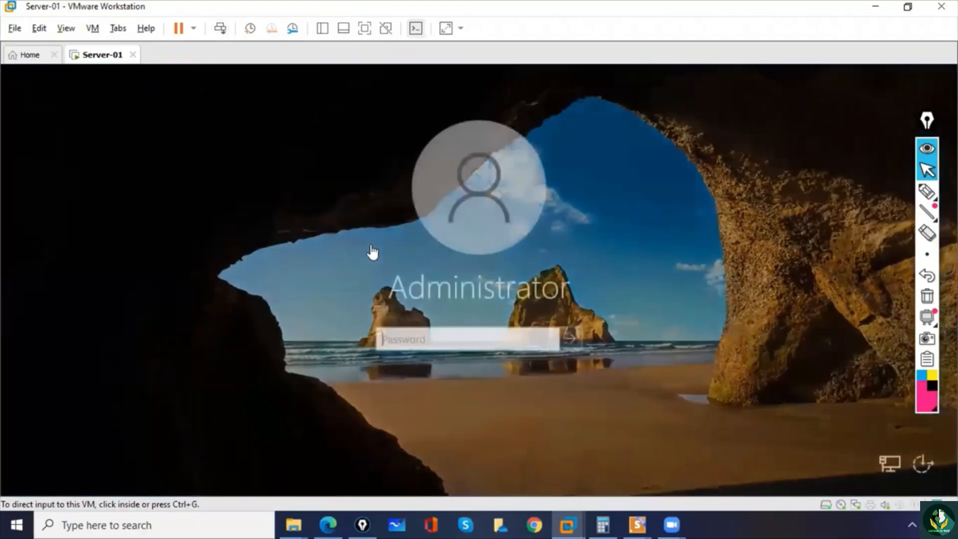
pyautogui.click(423, 342)
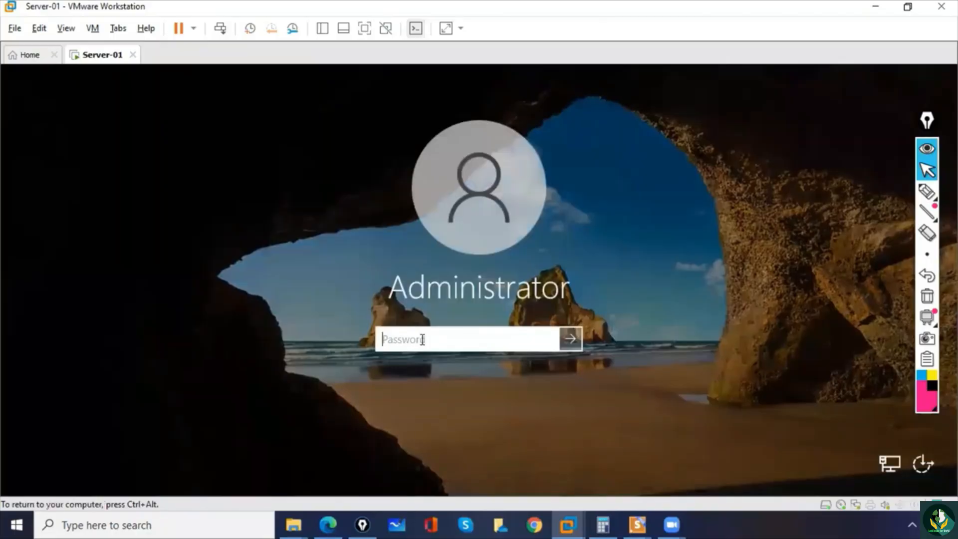
pyautogui.write('P@ssw0rd')
pyautogui.press('Return')
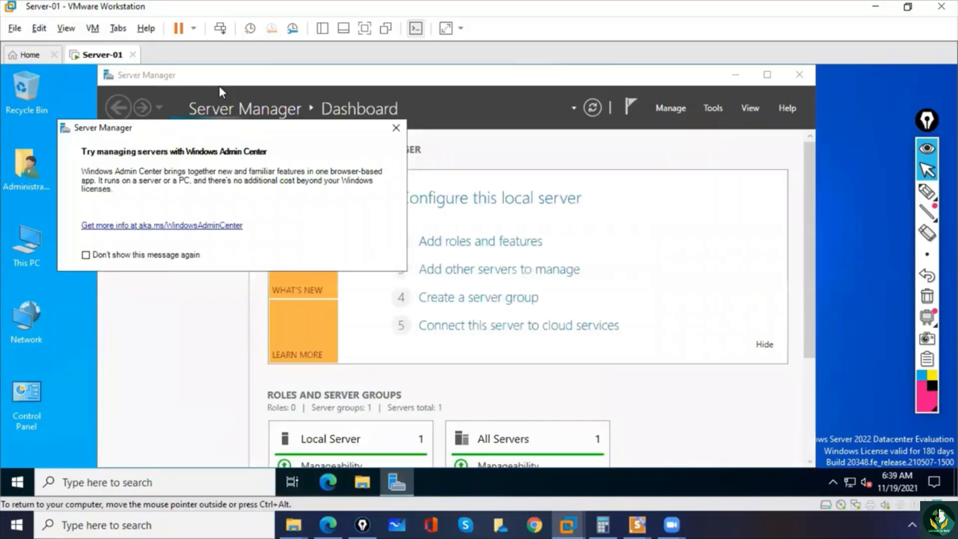
pyautogui.click(396, 128)
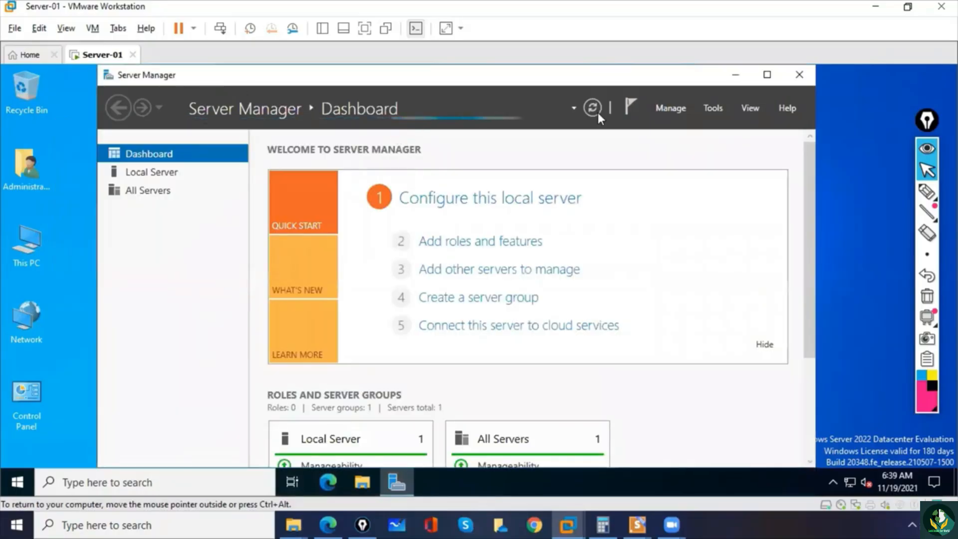
pyautogui.click(797, 85)
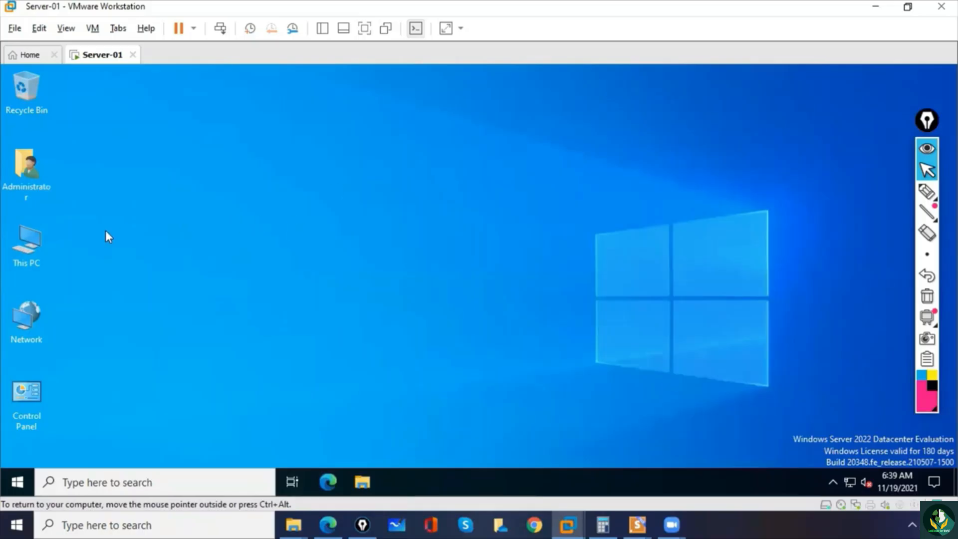
# - Open the properties of This PC and select the device name on the About page to check it
pyautogui.click(28, 245)
pyautogui.rightClick(28, 245)
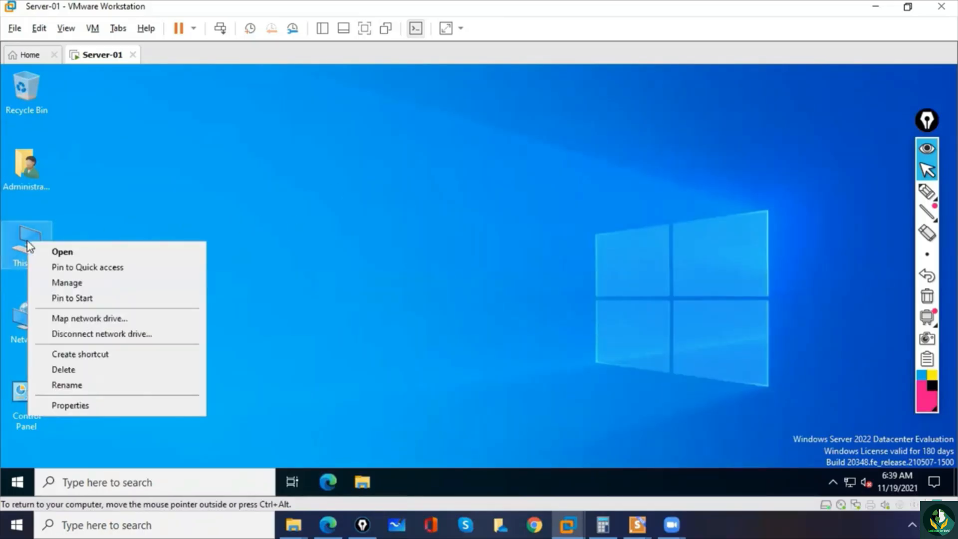
pyautogui.click(93, 402)
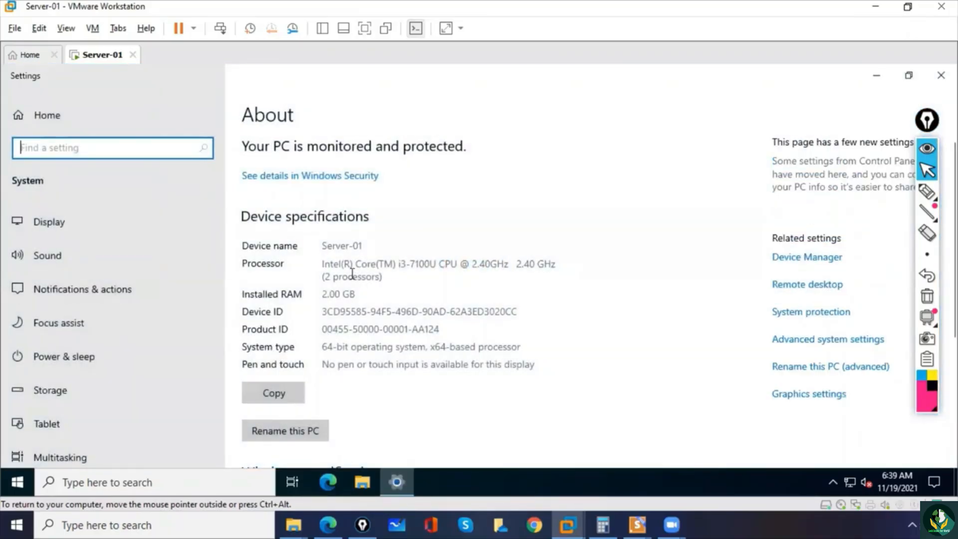
pyautogui.moveTo(364, 244); pyautogui.dragTo(313, 244)
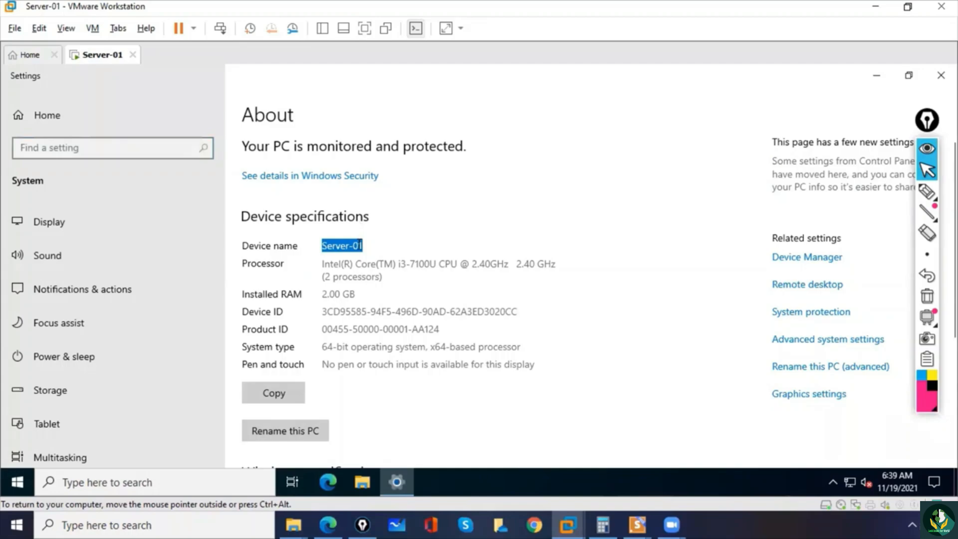
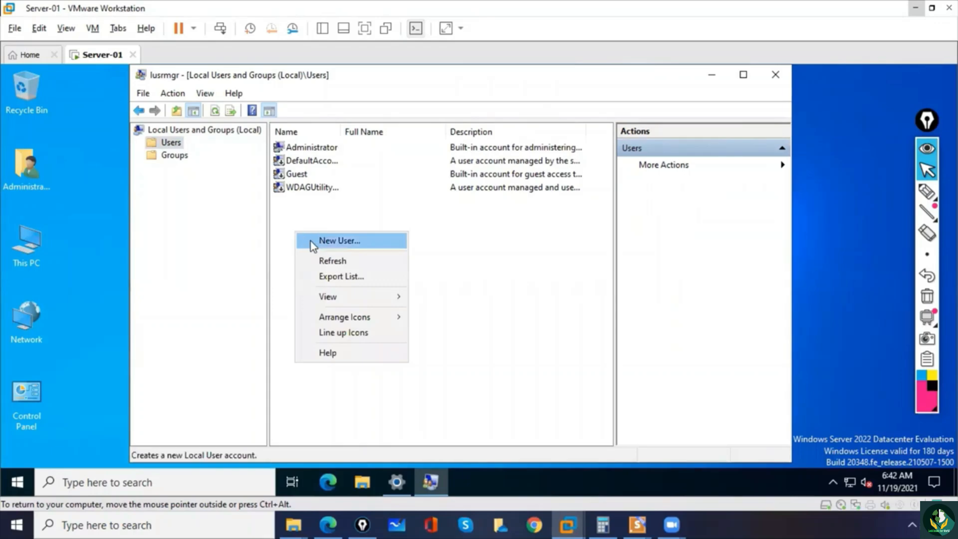
# - Start a new local user and enter the person's first name as user name and surname as full name
pyautogui.click(324, 240)
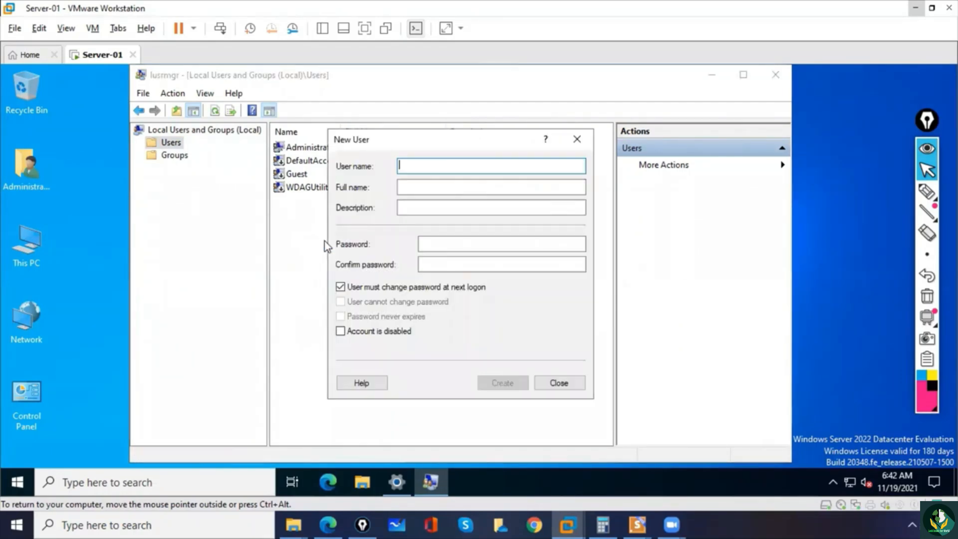
pyautogui.write('asif')
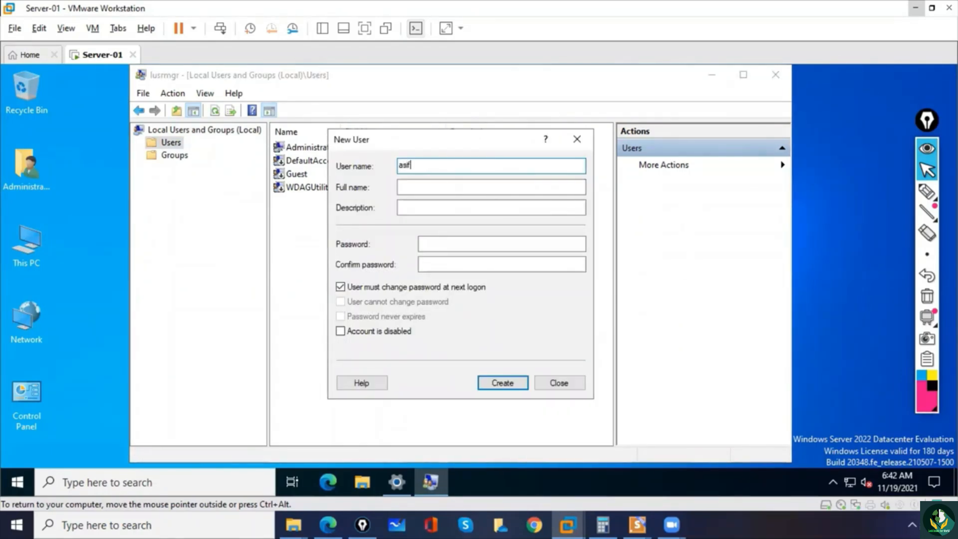
pyautogui.press('Tab')
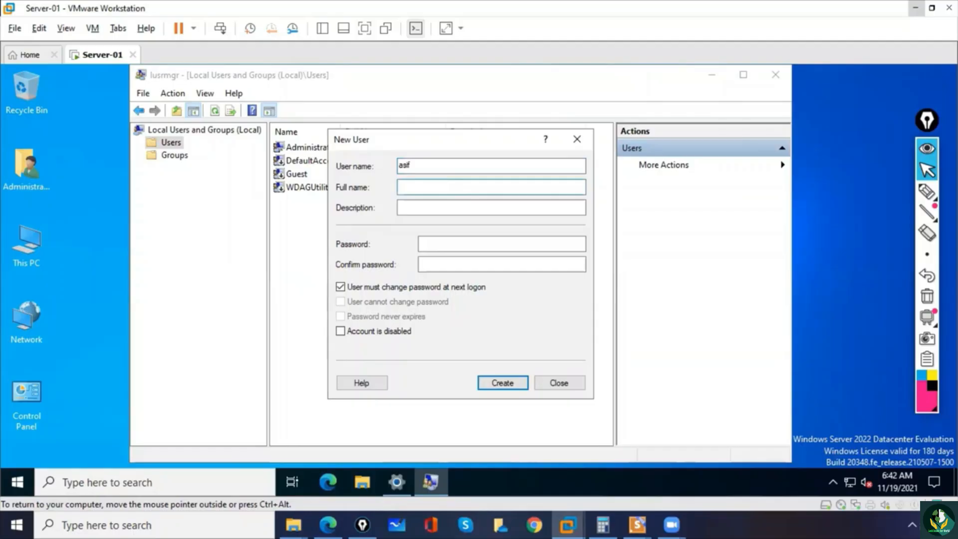
pyautogui.moveTo(443, 161); pyautogui.dragTo(337, 169)
pyautogui.press('BackSpace')
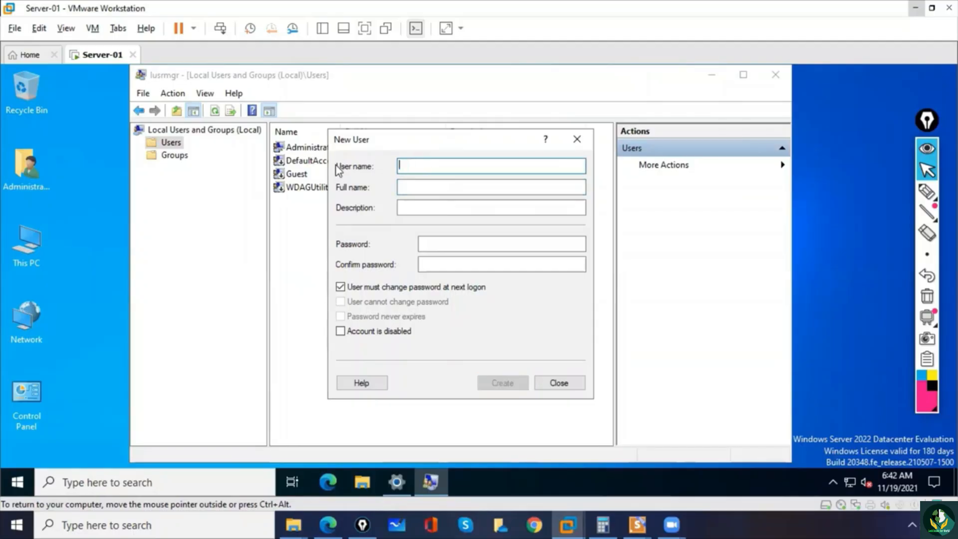
pyautogui.press('Tab')
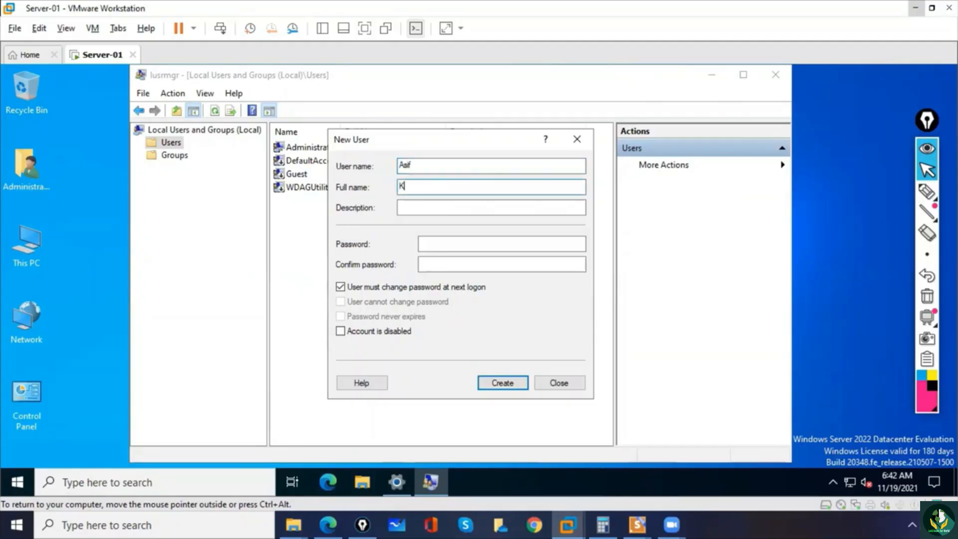
pyautogui.press('Tab')
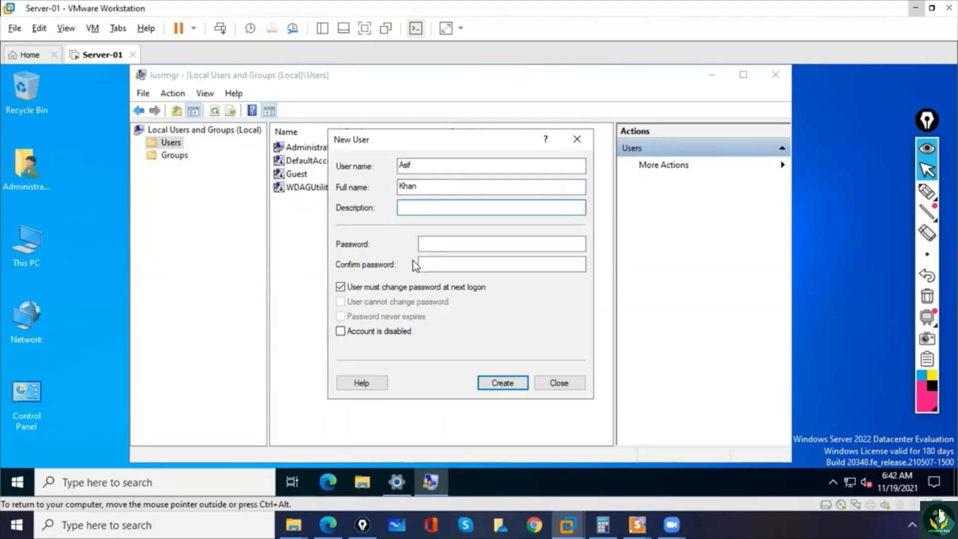
# - Enter and confirm the new user's password, turn off the forced password change at next logon, and create the account
pyautogui.click(441, 244)
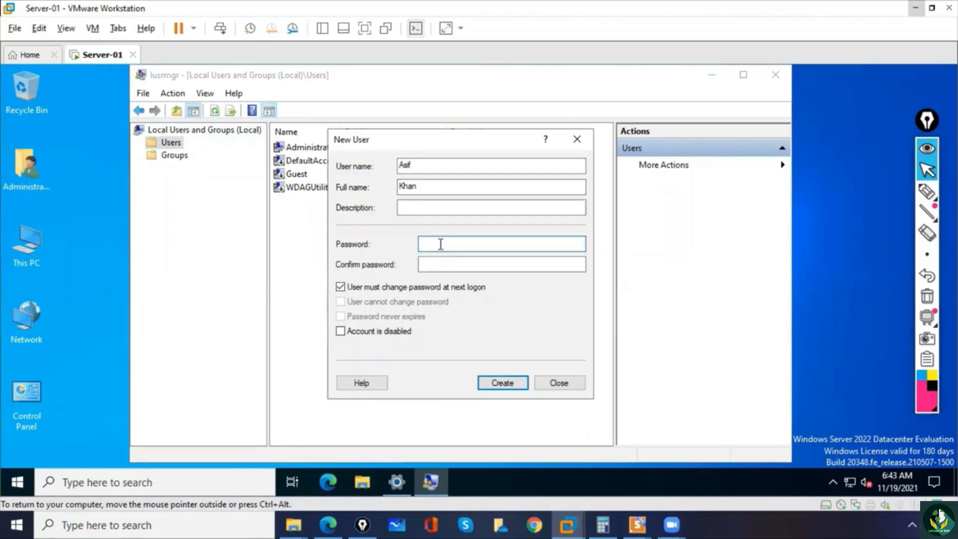
pyautogui.write('•••••••')
pyautogui.press('Tab')
pyautogui.write('••••••••')
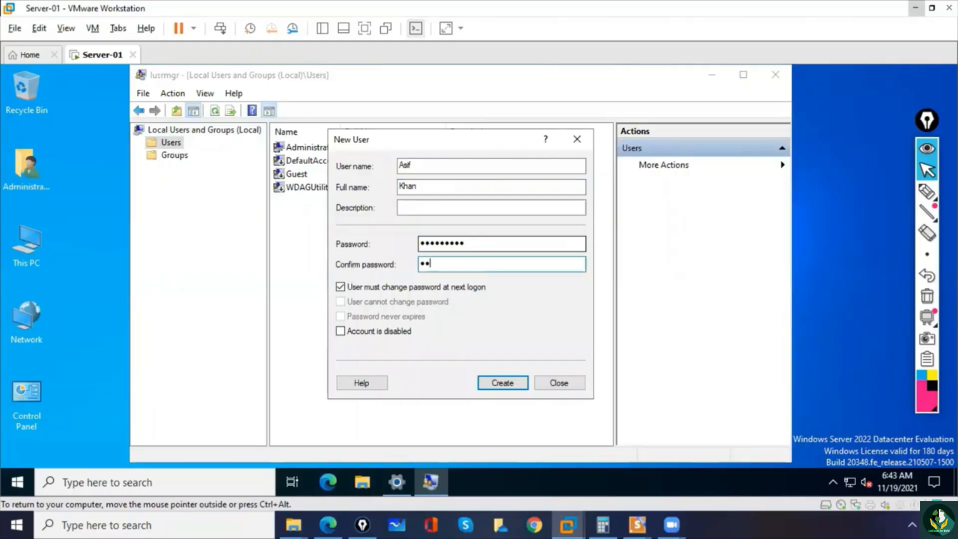
pyautogui.write('•')
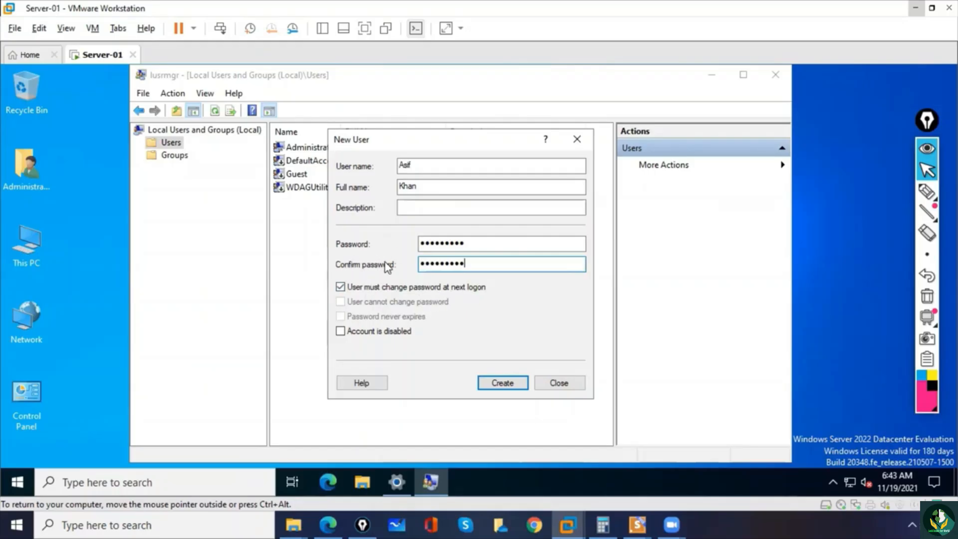
pyautogui.click(341, 288)
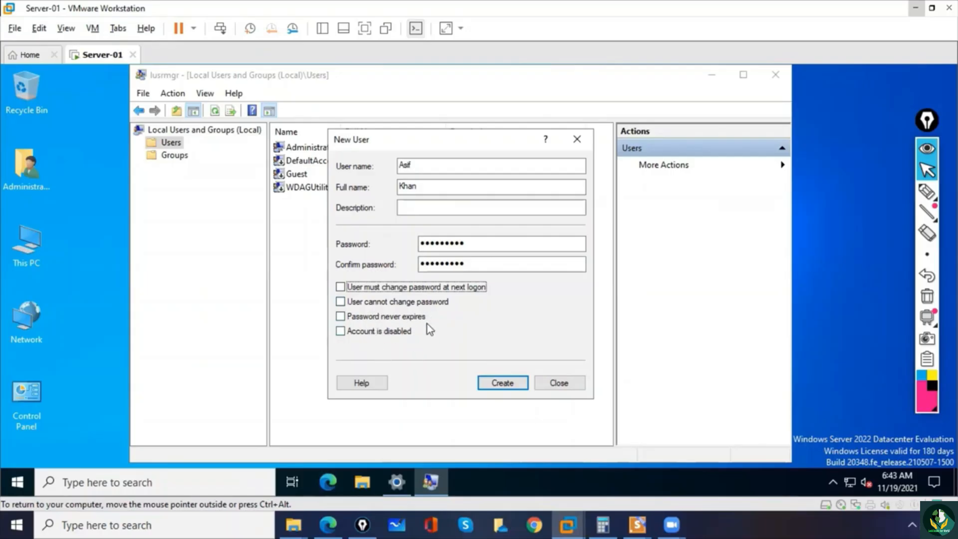
pyautogui.click(510, 388)
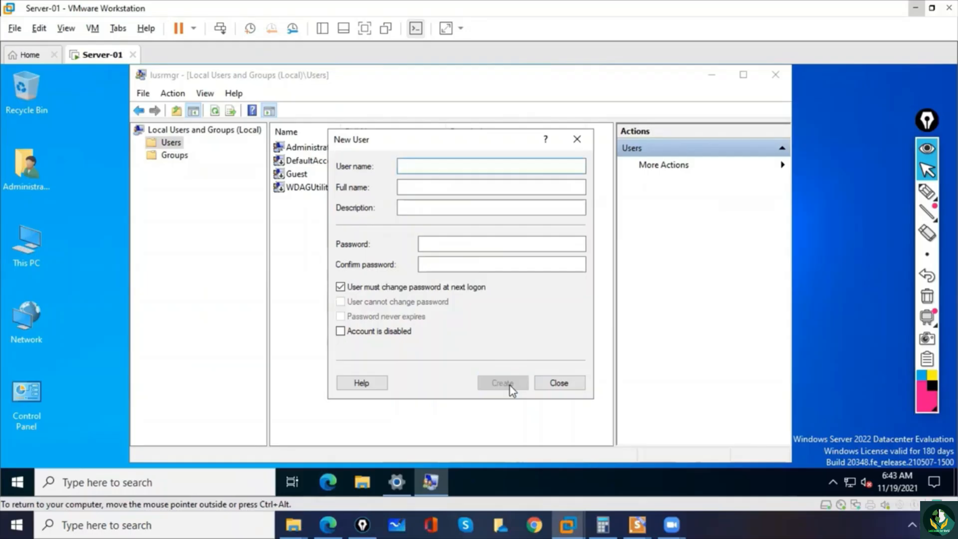
pyautogui.click(563, 384)
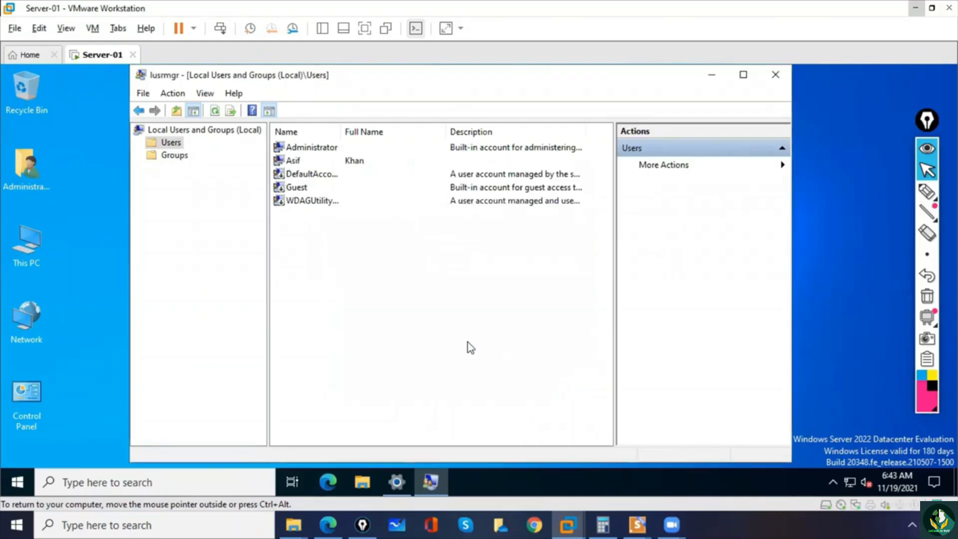
# - Review the new user's properties, checking its group membership and general account options, and close them without changes
pyautogui.click(302, 160)
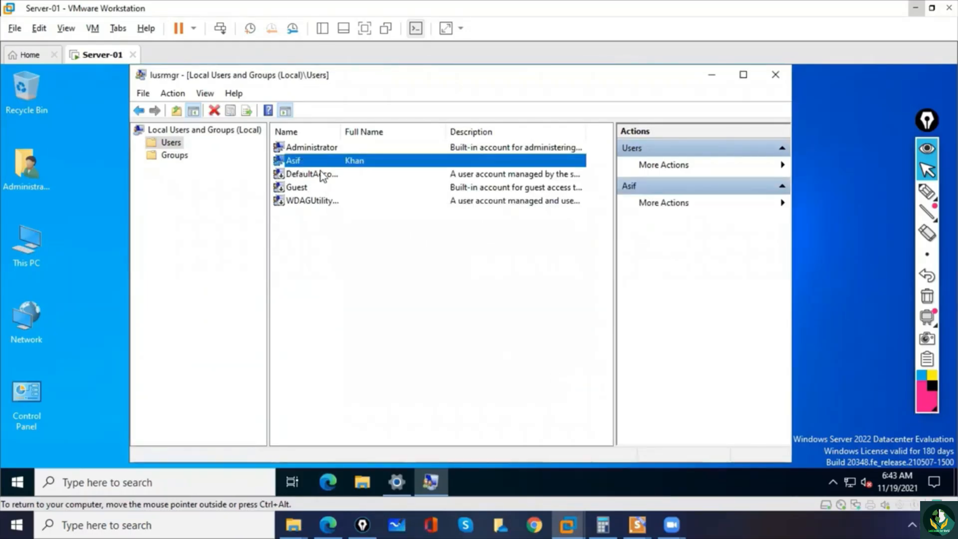
pyautogui.click(342, 283)
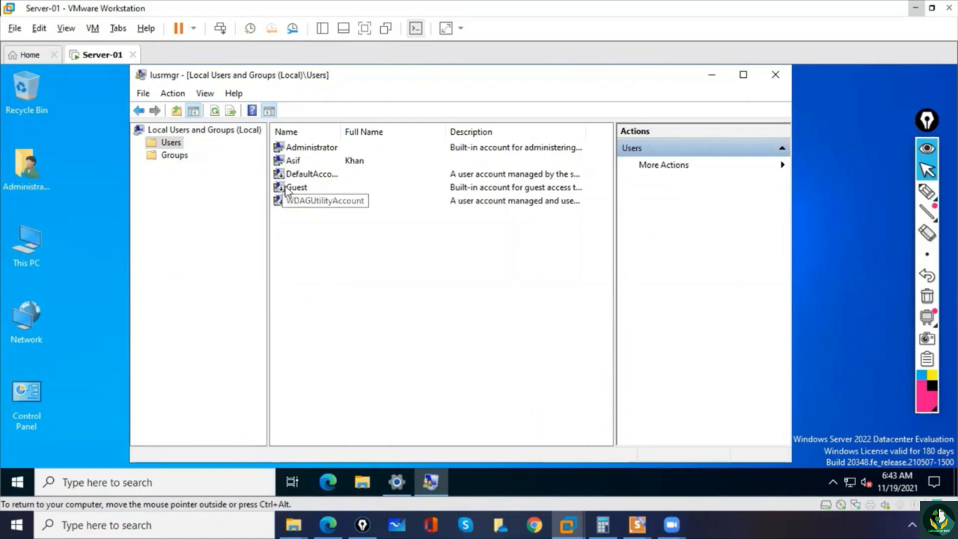
pyautogui.click(292, 162)
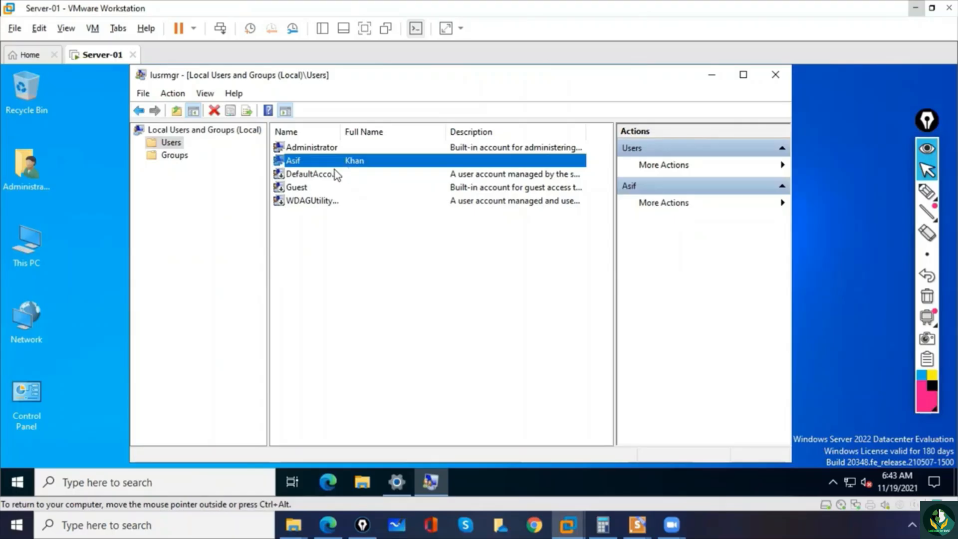
pyautogui.doubleClick(329, 161)
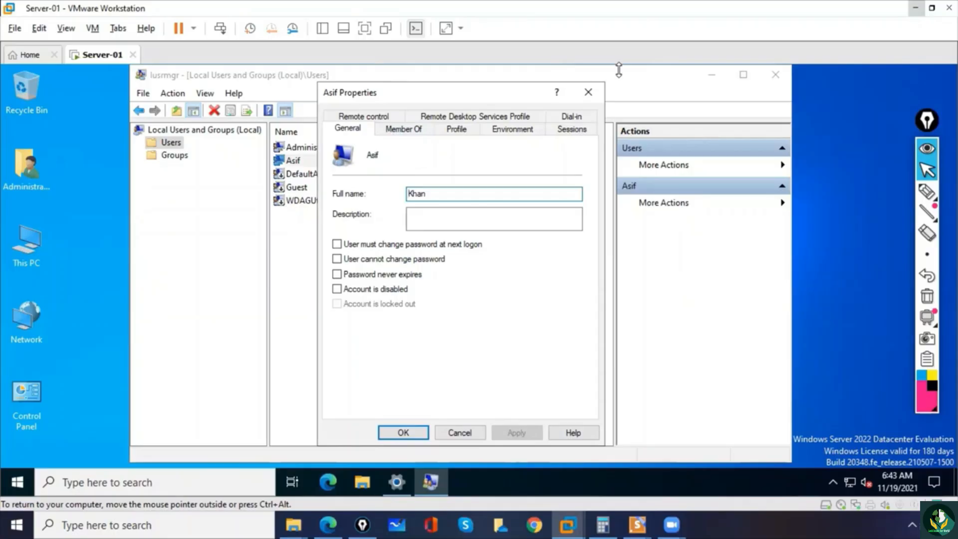
pyautogui.click(404, 129)
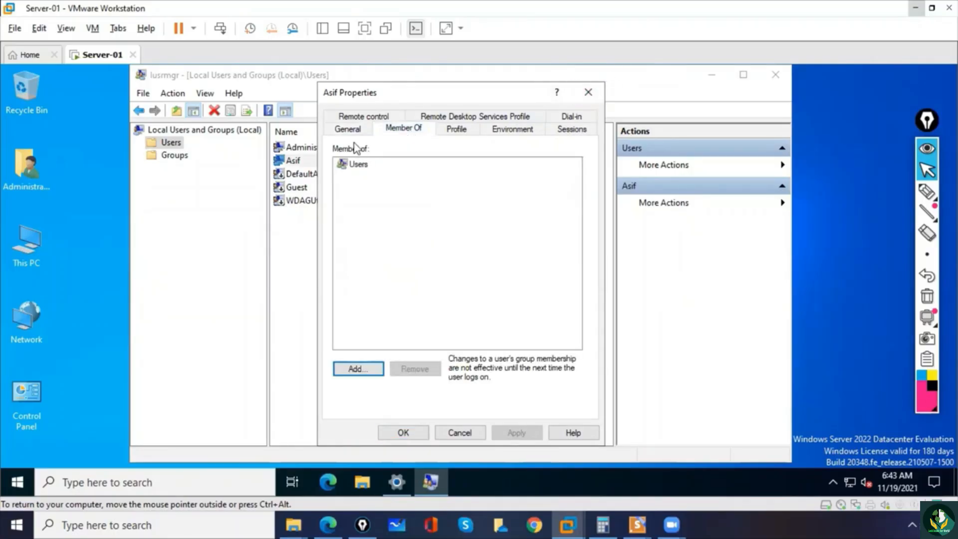
pyautogui.click(350, 129)
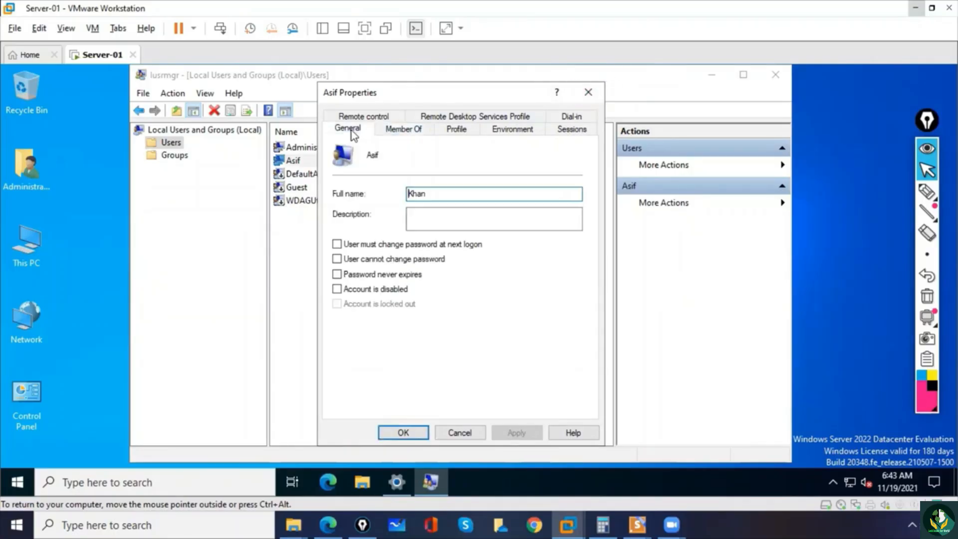
pyautogui.click(589, 92)
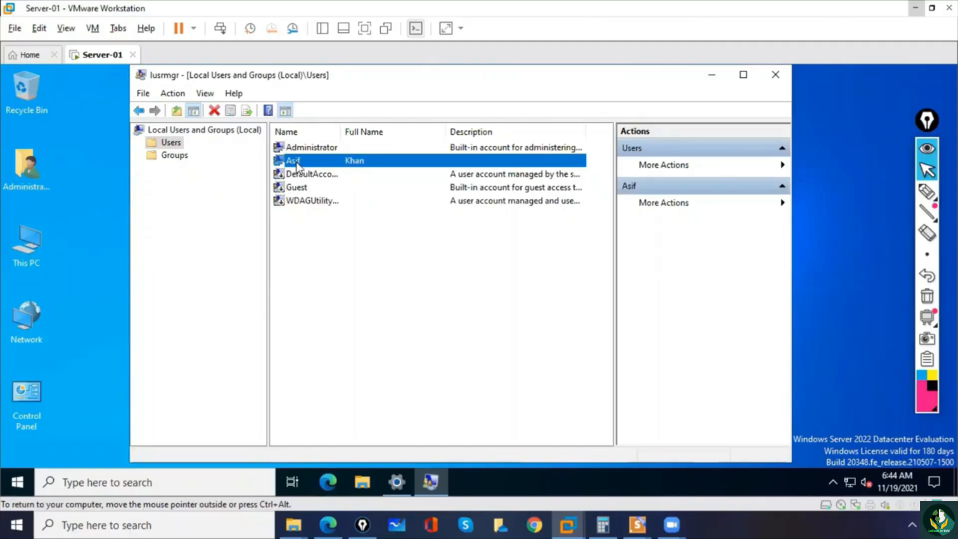
pyautogui.click(334, 350)
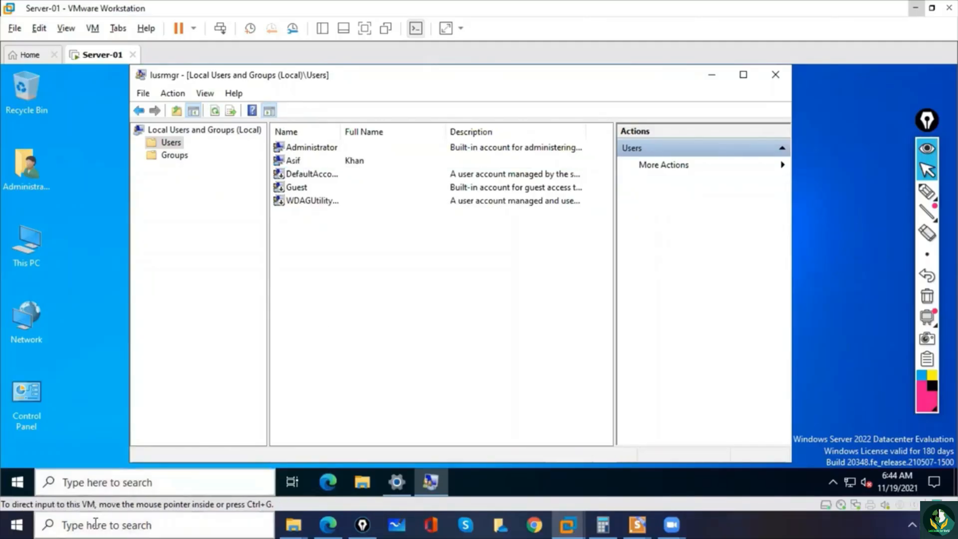
# - Sign out of the Administrator session on the server, forcing the open apps to close
pyautogui.rightClick(17, 482)
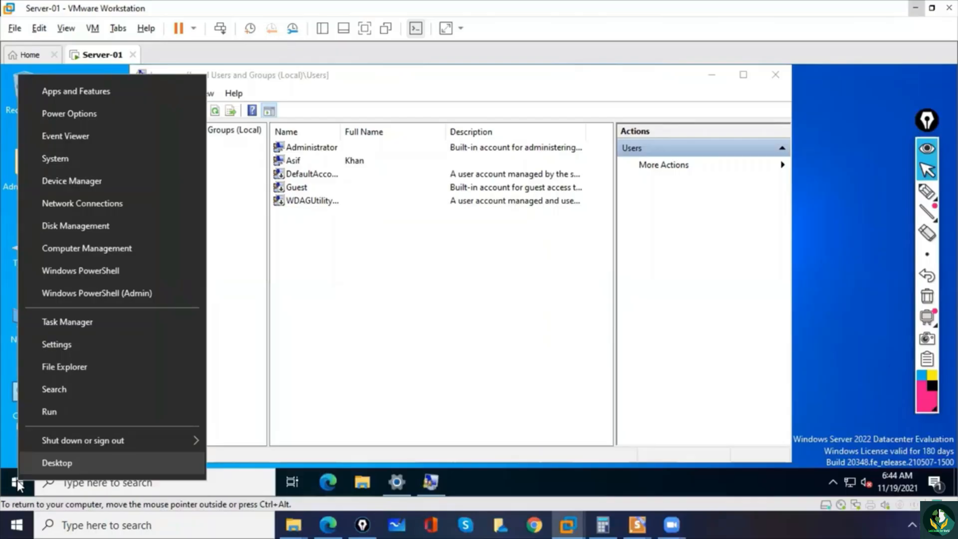
pyautogui.moveTo(88, 444)
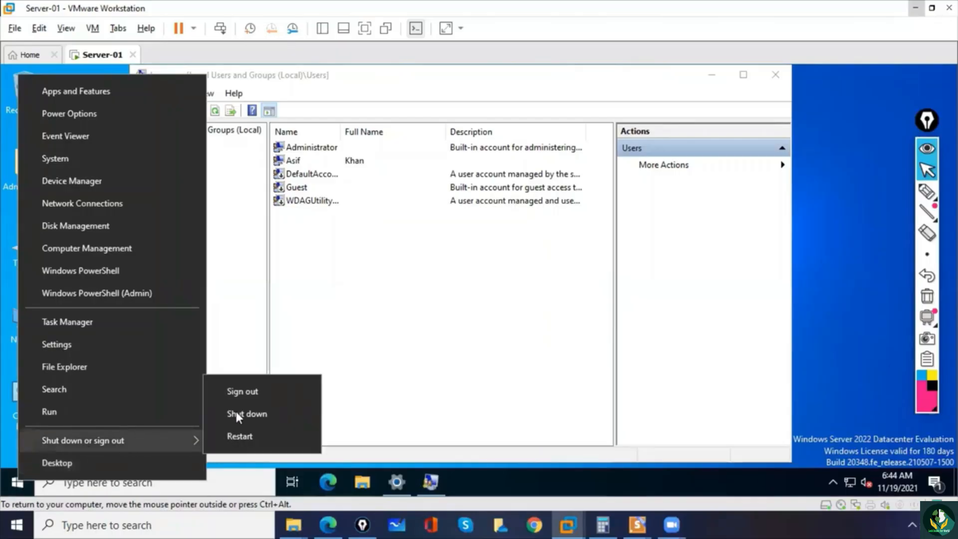
pyautogui.hotkey('ctrl', 'alt')
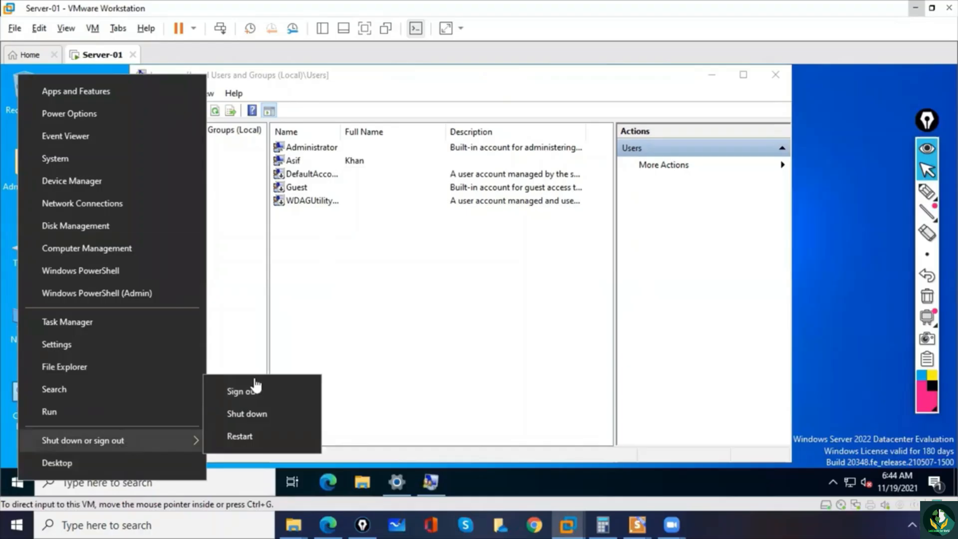
pyautogui.click(248, 389)
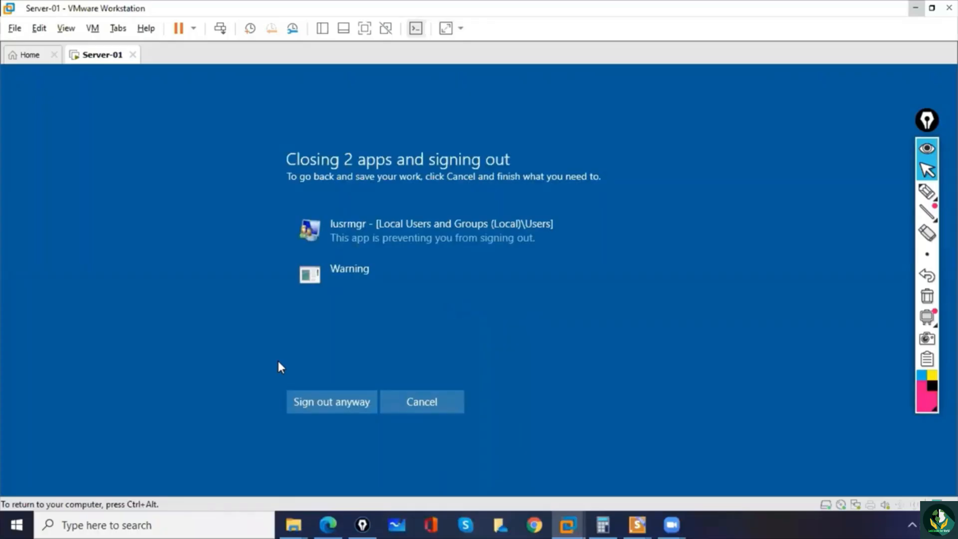
pyautogui.click(325, 404)
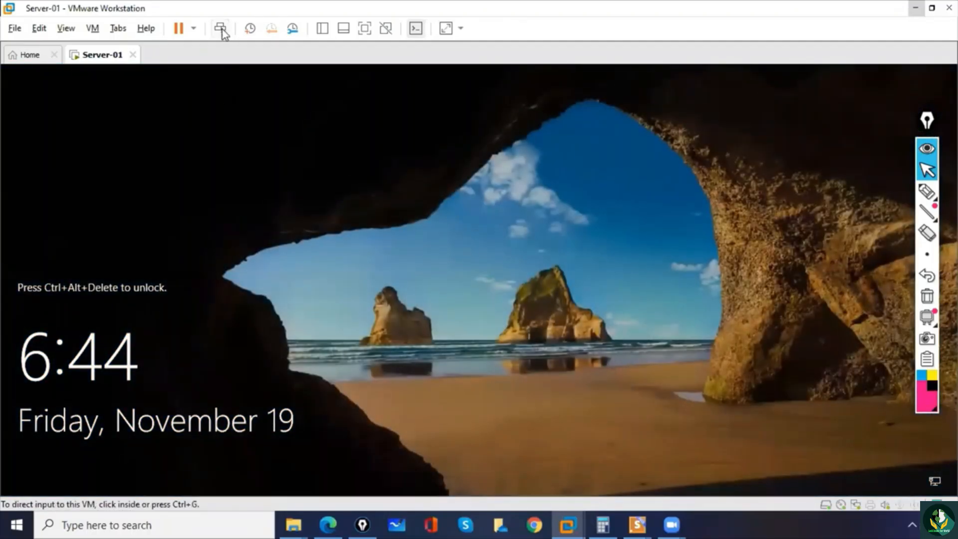
# - Unlock the server and sign in as the newly created local user with the account password
pyautogui.click(220, 29)
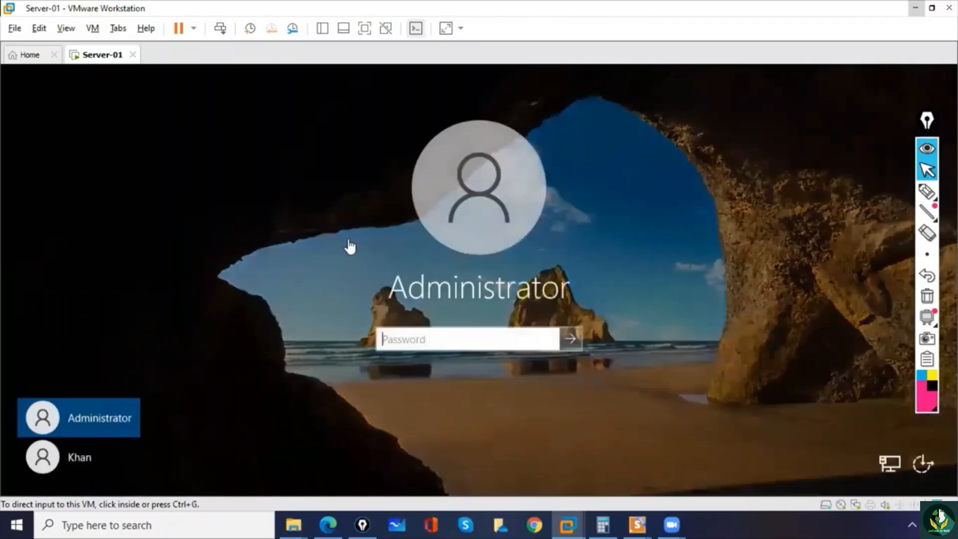
pyautogui.click(73, 455)
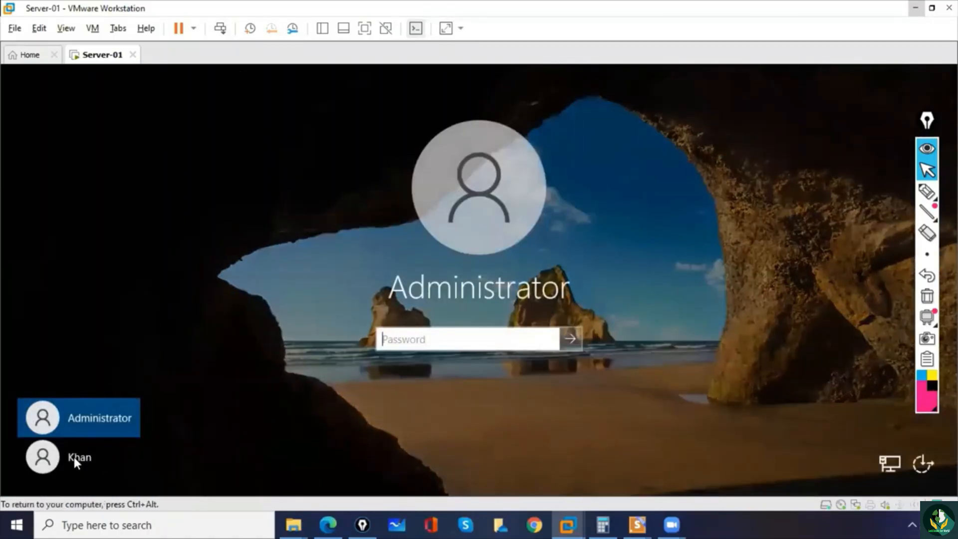
pyautogui.click(71, 457)
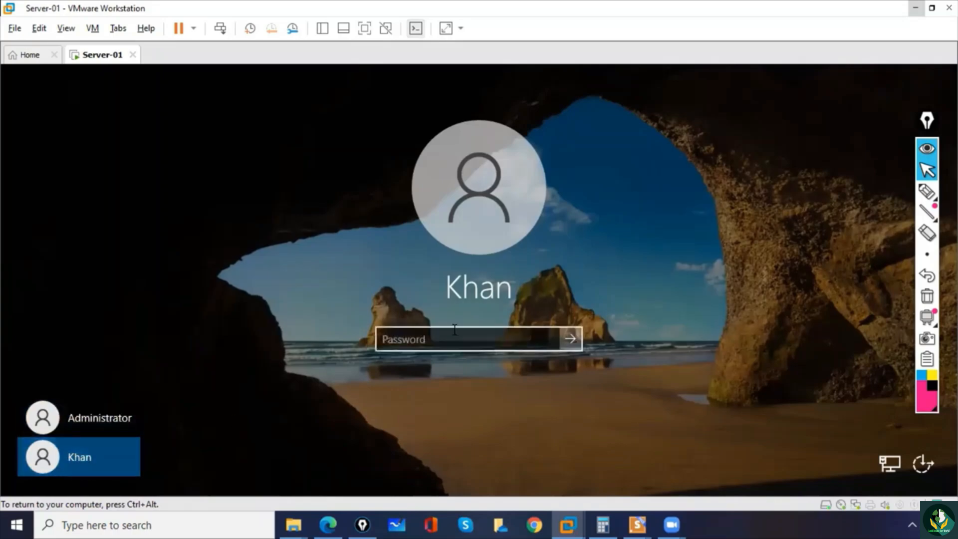
pyautogui.click(464, 342)
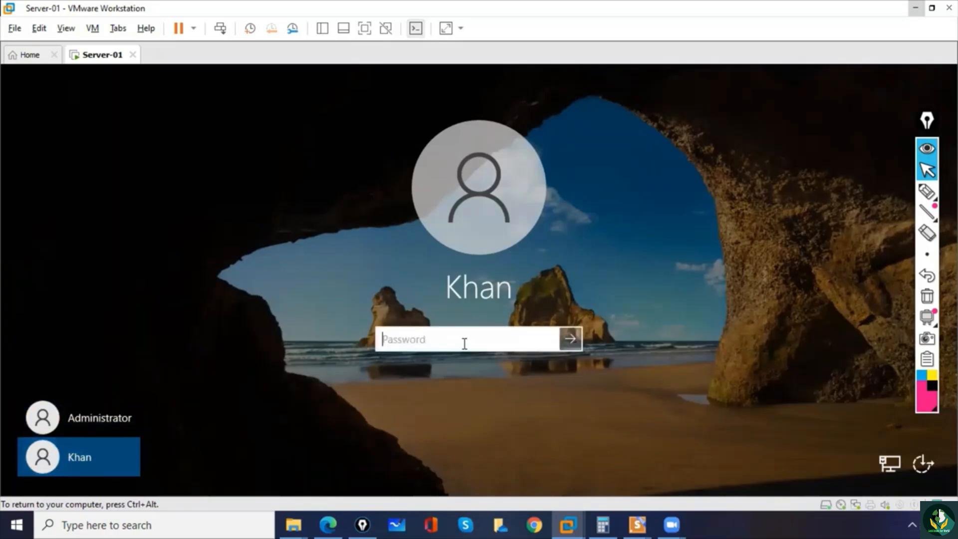
pyautogui.write('•••••••••')
pyautogui.press('Return')
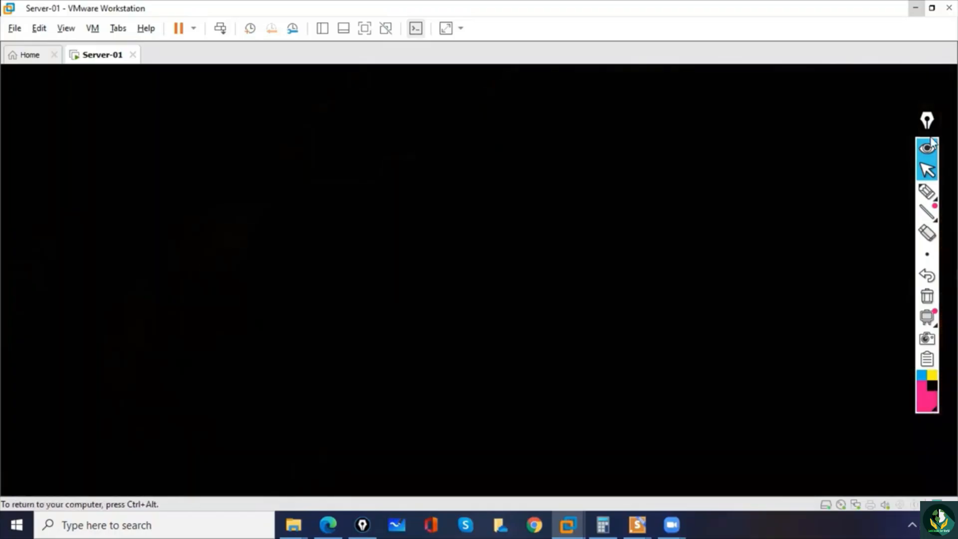
pyautogui.click(927, 191)
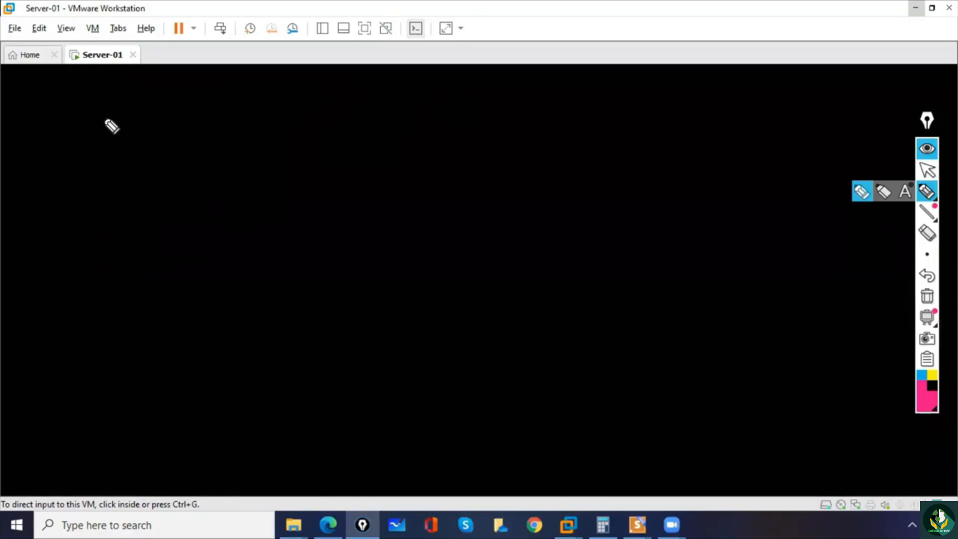
pyautogui.click(927, 254)
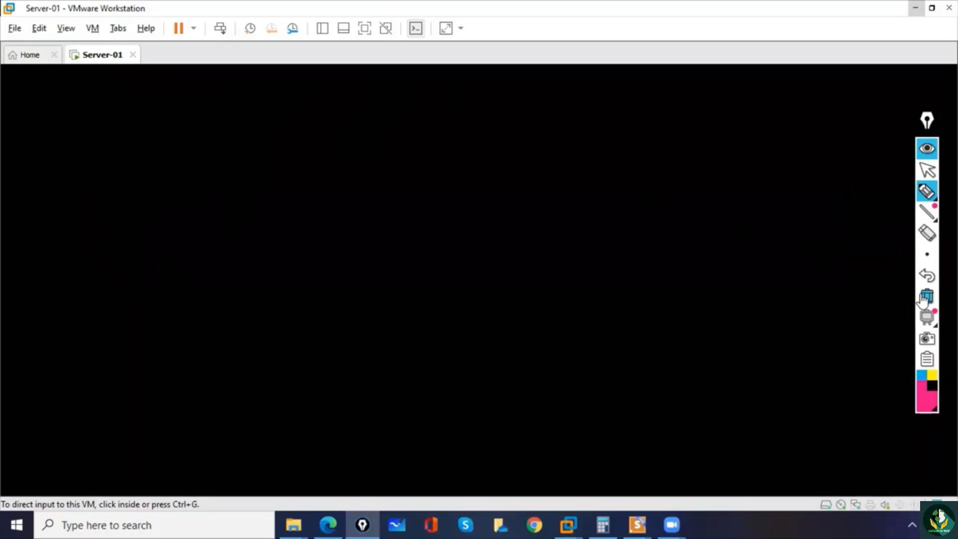
pyautogui.click(932, 172)
pyautogui.click(714, 220)
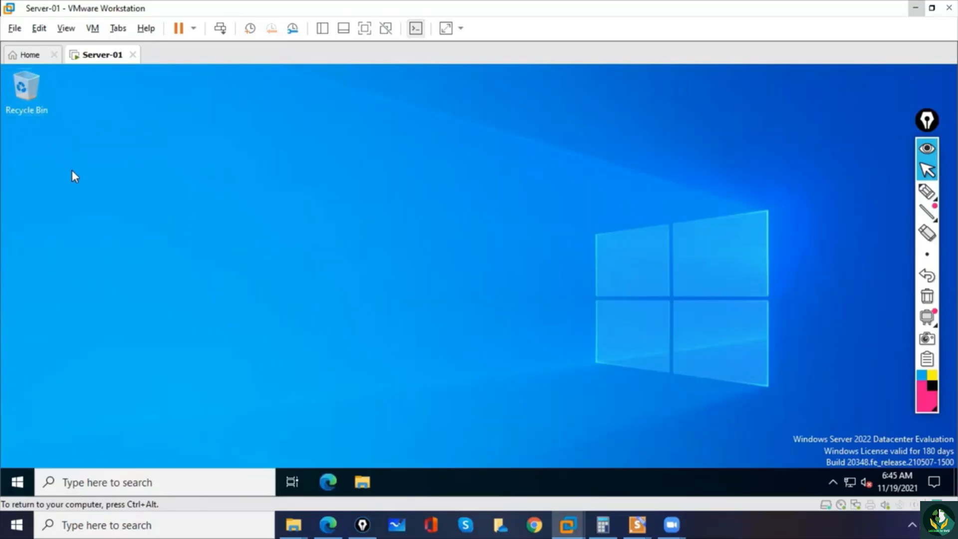
# - Open the desktop icon settings from the Themes page of the server's personalization settings
pyautogui.click(15, 482)
pyautogui.rightClick(15, 483)
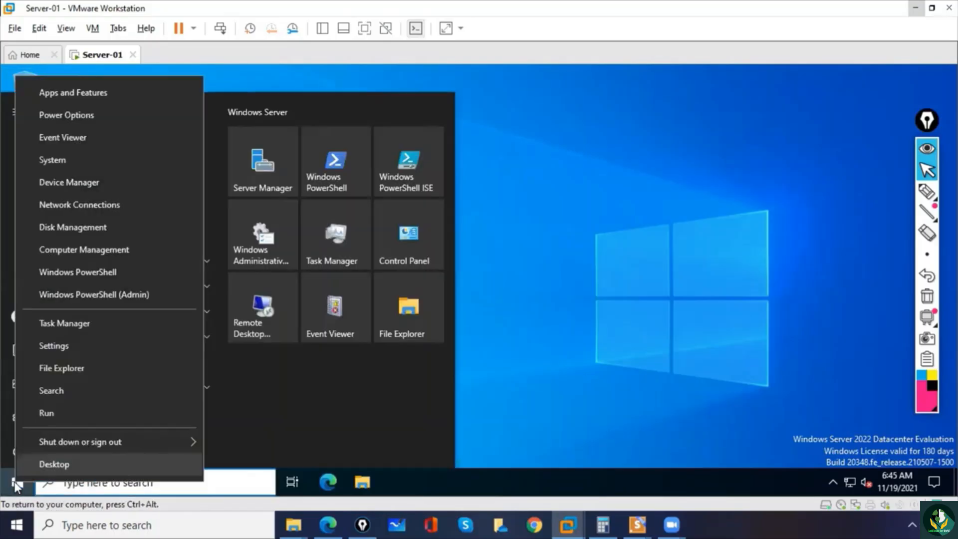
pyautogui.click(56, 346)
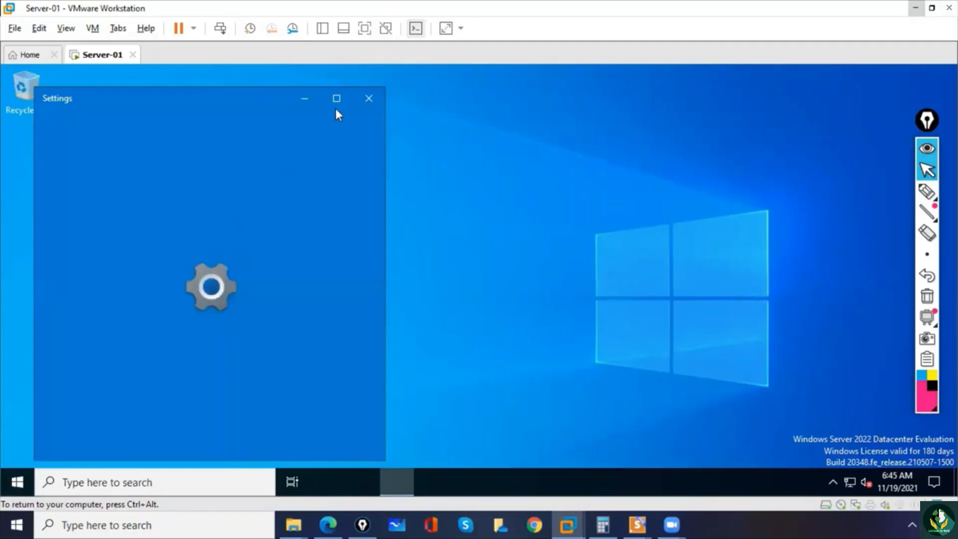
pyautogui.click(336, 99)
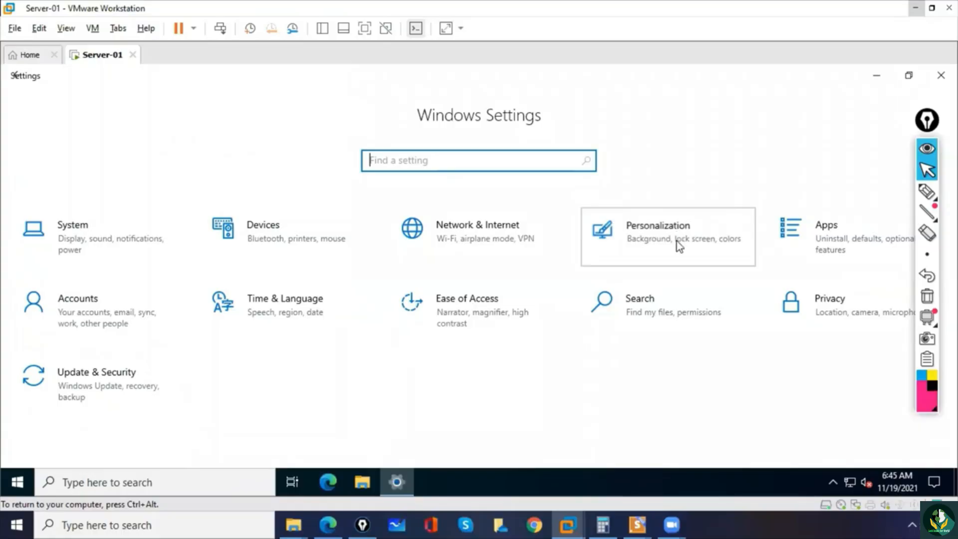
pyautogui.click(680, 245)
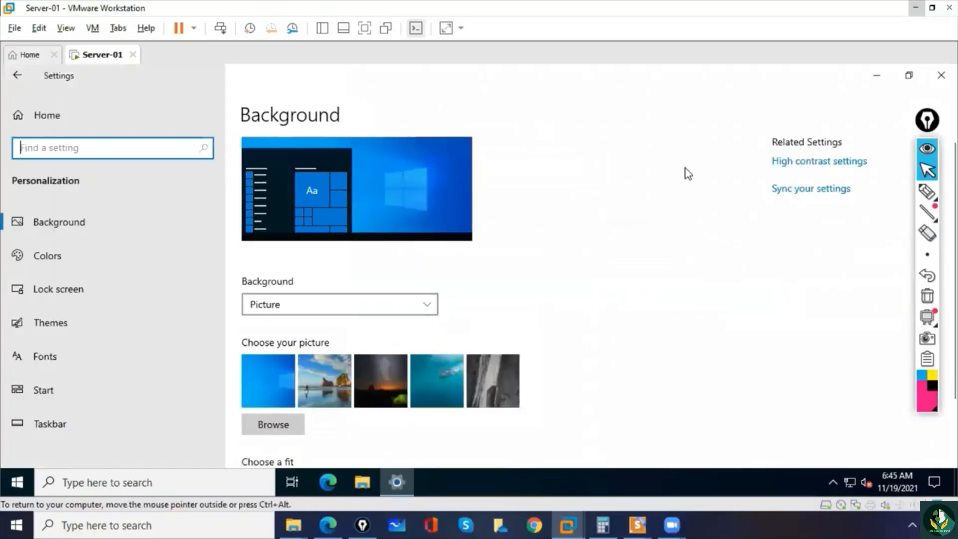
pyautogui.click(44, 320)
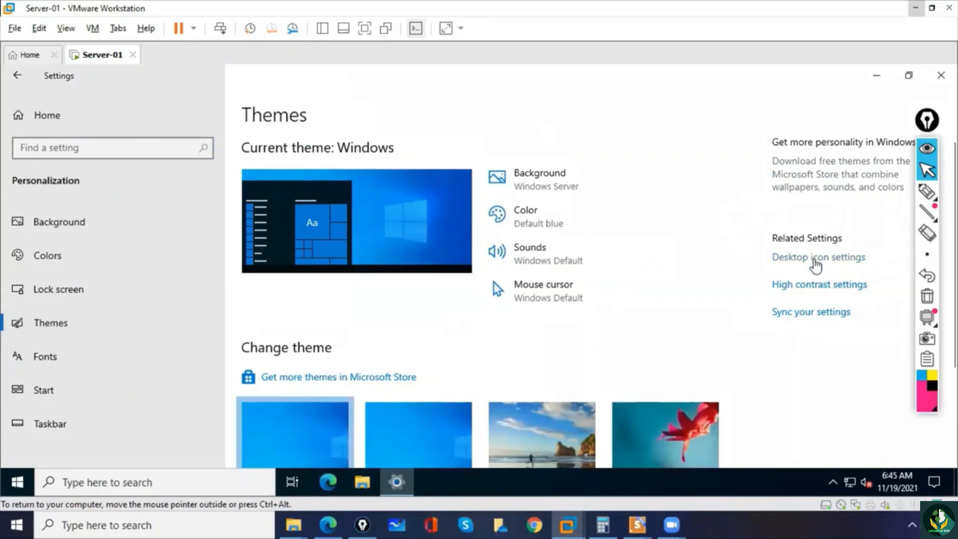
pyautogui.click(815, 258)
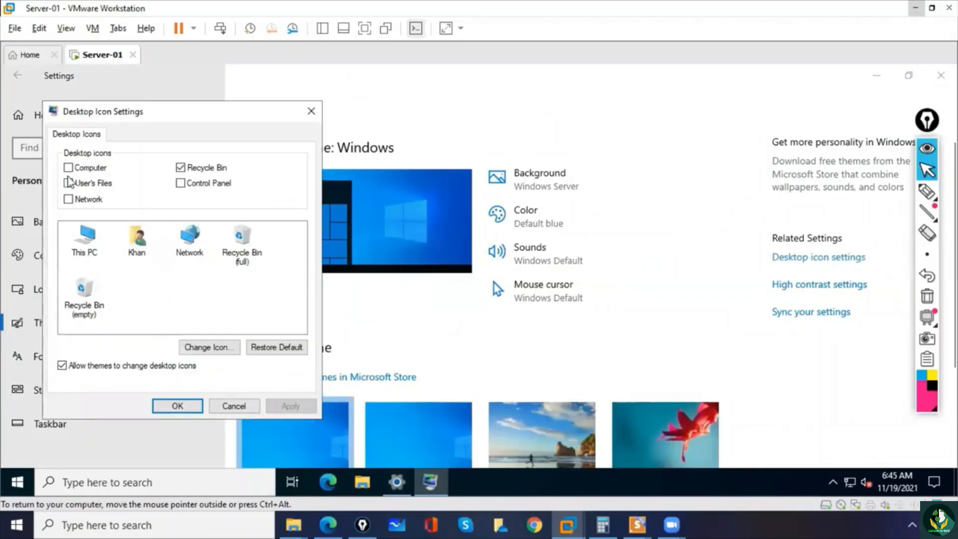
# - Enable the Computer, User's Files, Network and Control Panel desktop icons, apply the selection and close Settings
pyautogui.click(69, 168)
pyautogui.click(68, 183)
pyautogui.click(69, 199)
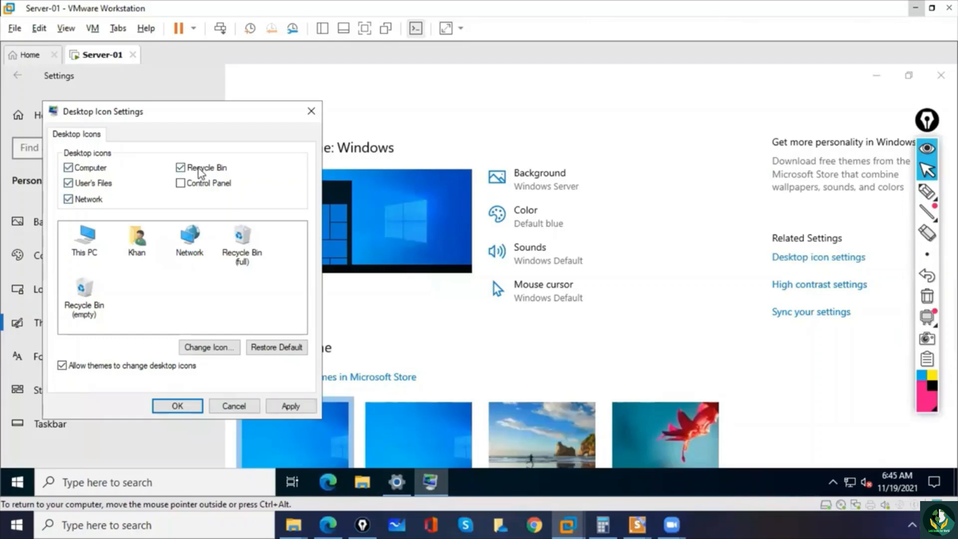
pyautogui.click(181, 183)
pyautogui.click(192, 412)
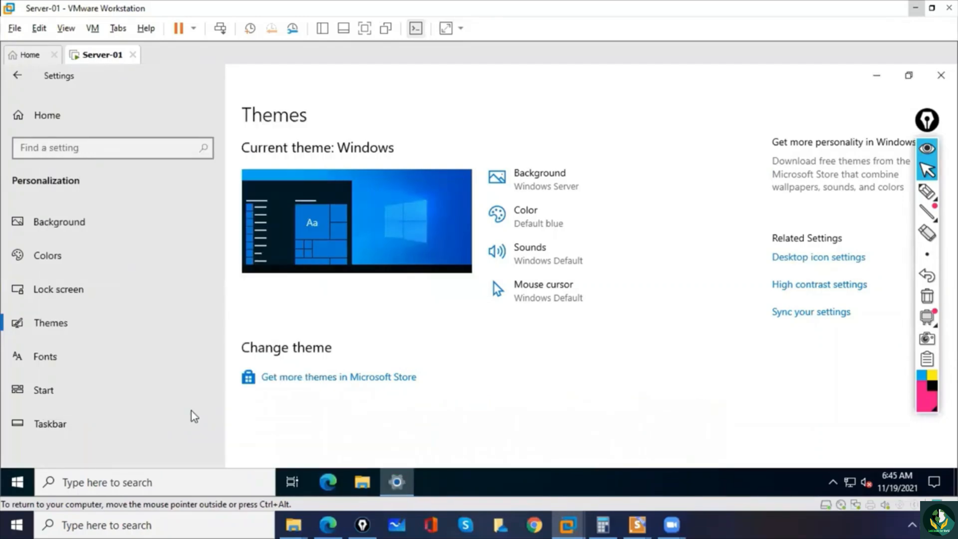
pyautogui.click(941, 75)
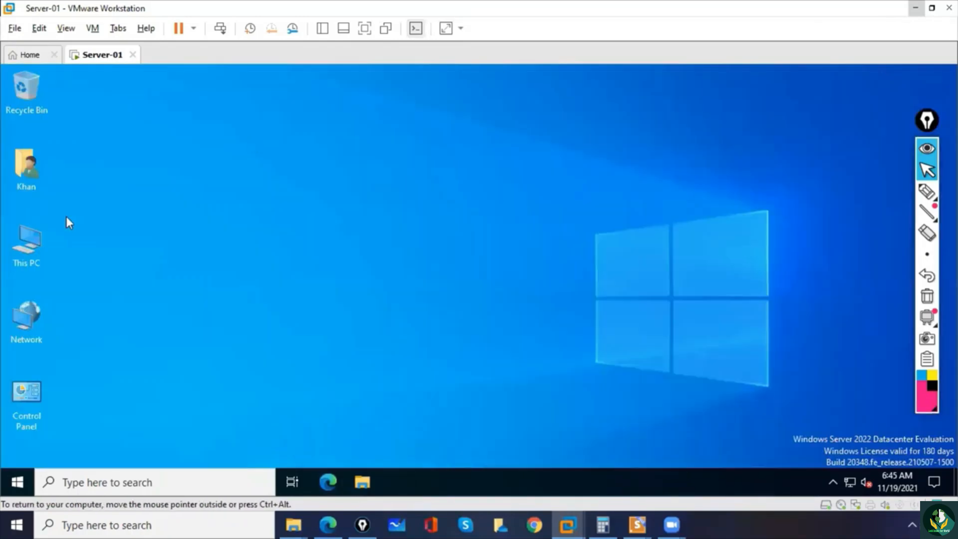
# - Circle the user's folder icon on the desktop with the screen annotation pen and clear the drawing
pyautogui.click(927, 191)
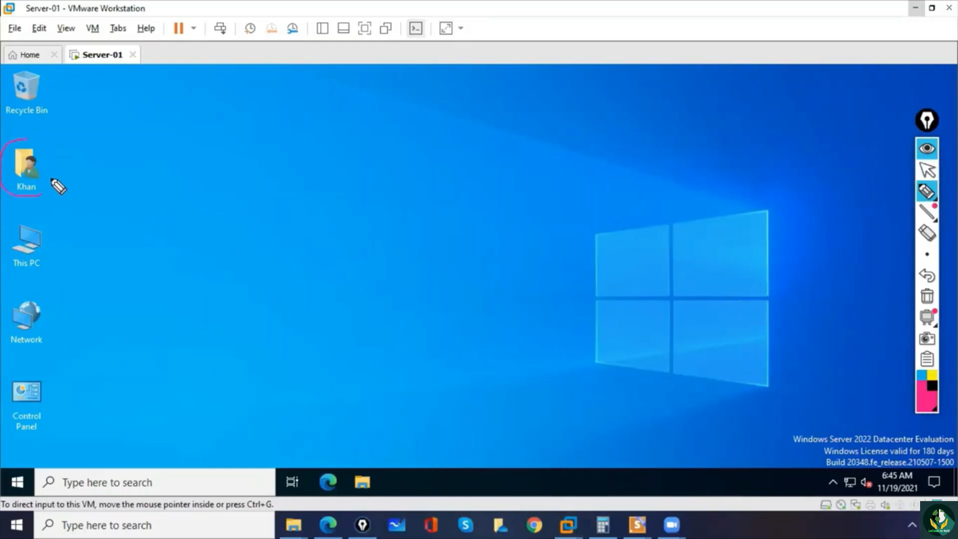
pyautogui.moveTo(28, 142)
pyautogui.mouseDown()
pyautogui.moveTo(47, 211)
pyautogui.moveTo(17, 201)
pyautogui.moveTo(52, 208)
pyautogui.mouseUp()
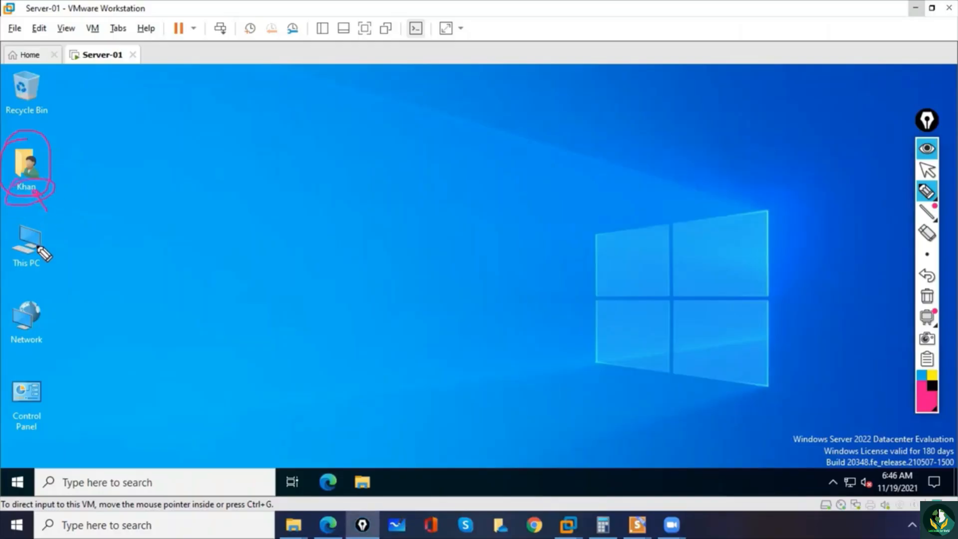
pyautogui.click(926, 296)
pyautogui.click(927, 170)
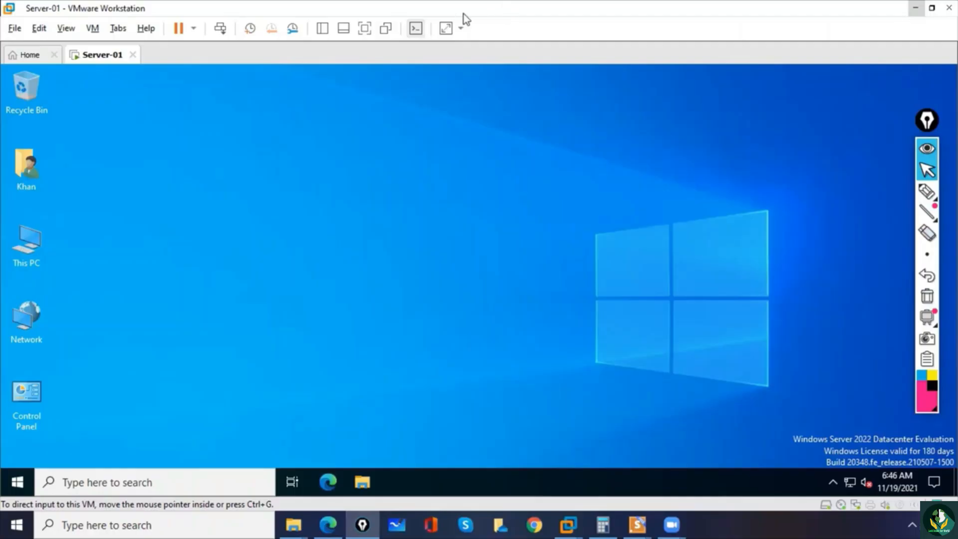
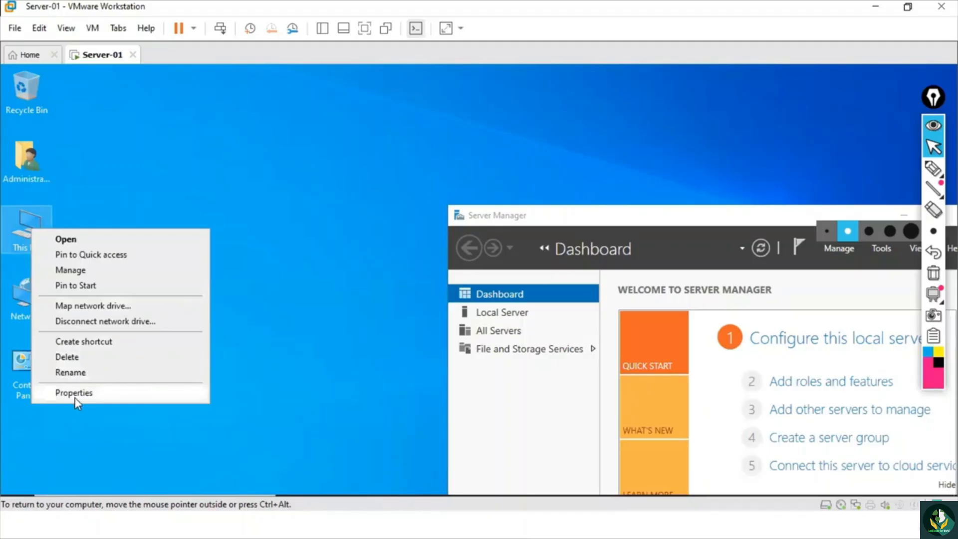
# - Check the server's full computer name in the advanced system properties and close the dialog
pyautogui.click(74, 392)
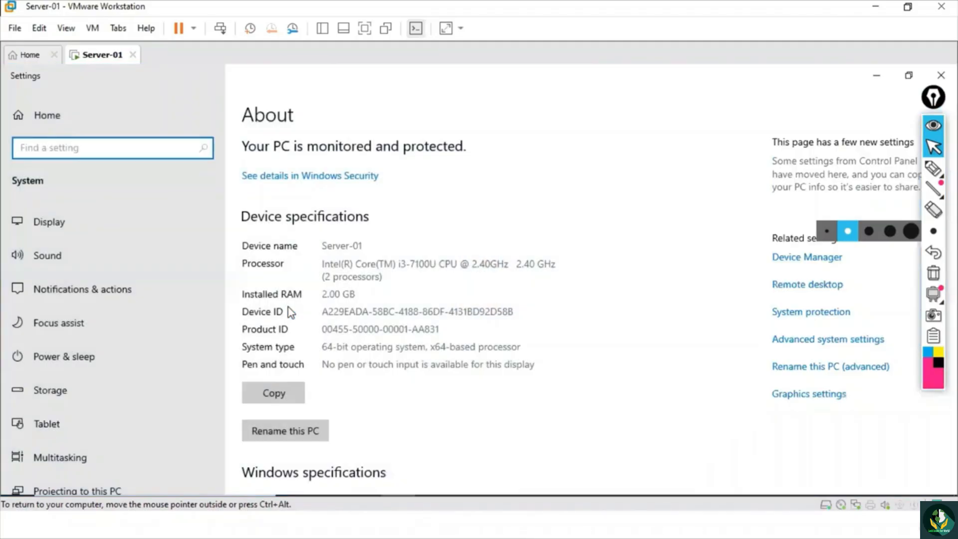
pyautogui.click(699, 309)
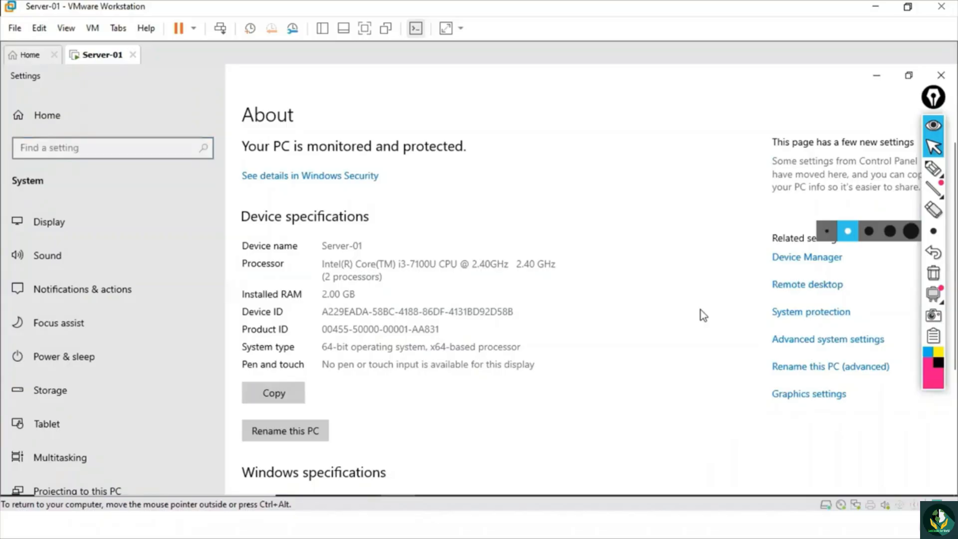
pyautogui.click(797, 341)
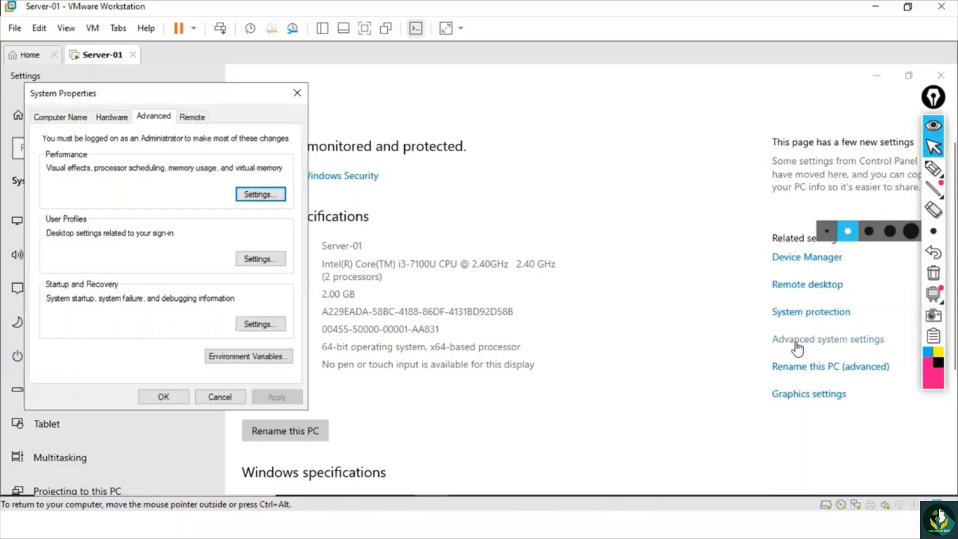
pyautogui.click(60, 120)
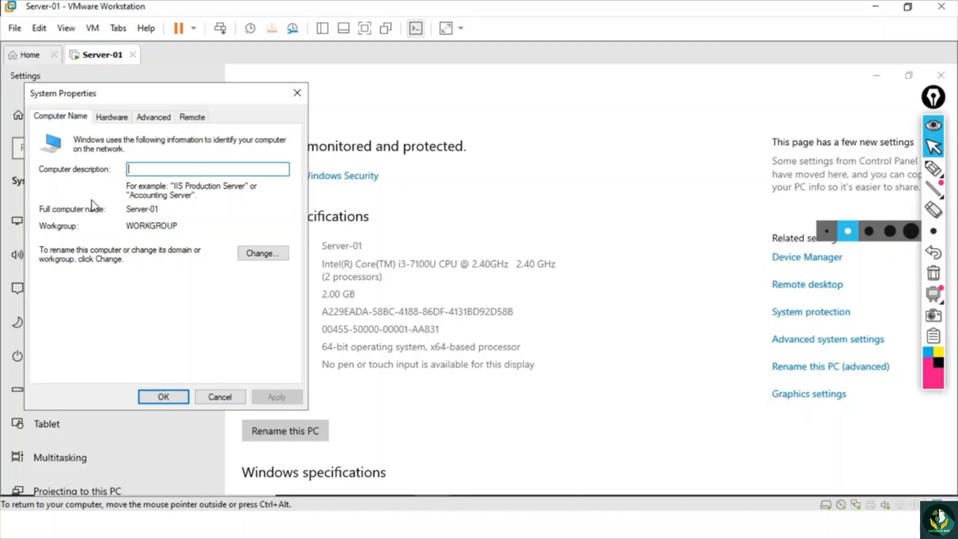
pyautogui.moveTo(162, 208); pyautogui.dragTo(125, 209)
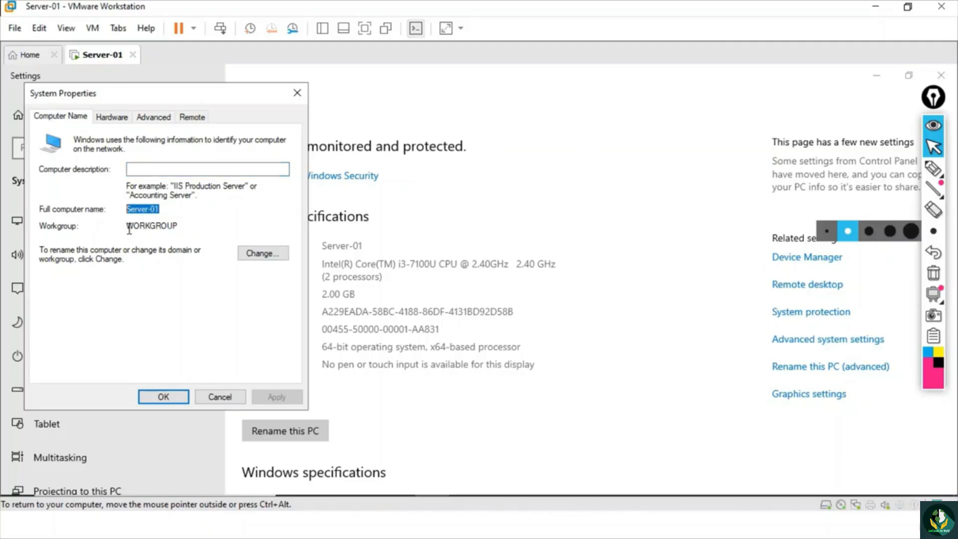
pyautogui.click(164, 397)
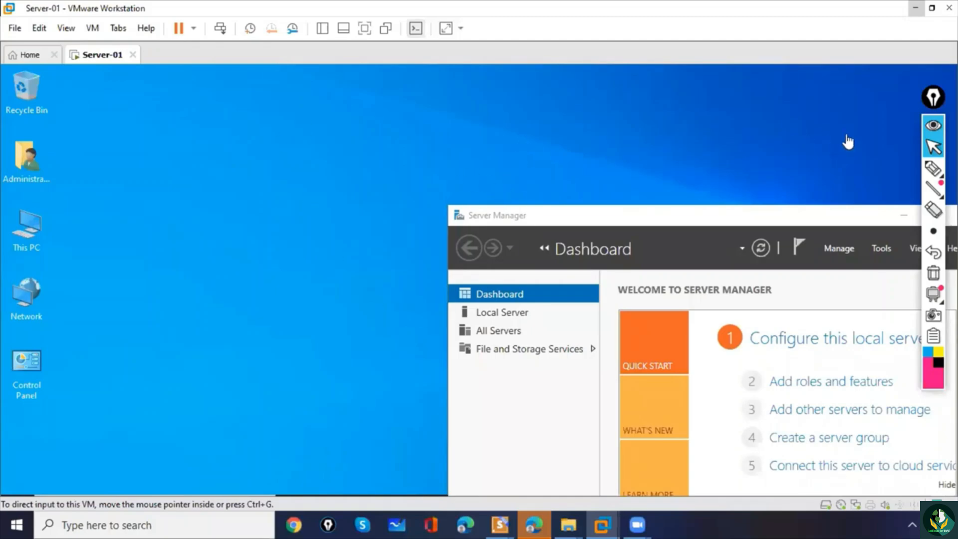
# - Handwrite the address 10.0.0.1 and a PDNS note with the same address on the desktop using the annotation pen, and clear the drawing
pyautogui.click(932, 169)
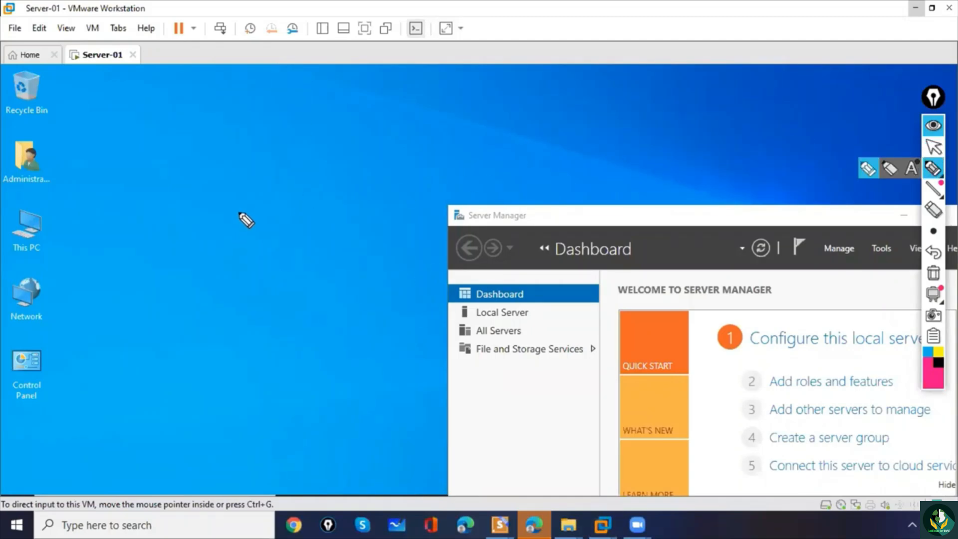
pyautogui.moveTo(215, 184); pyautogui.dragTo(228, 199)
pyautogui.moveTo(240, 168); pyautogui.dragTo(317, 101)
pyautogui.click(281, 143)
pyautogui.click(306, 120)
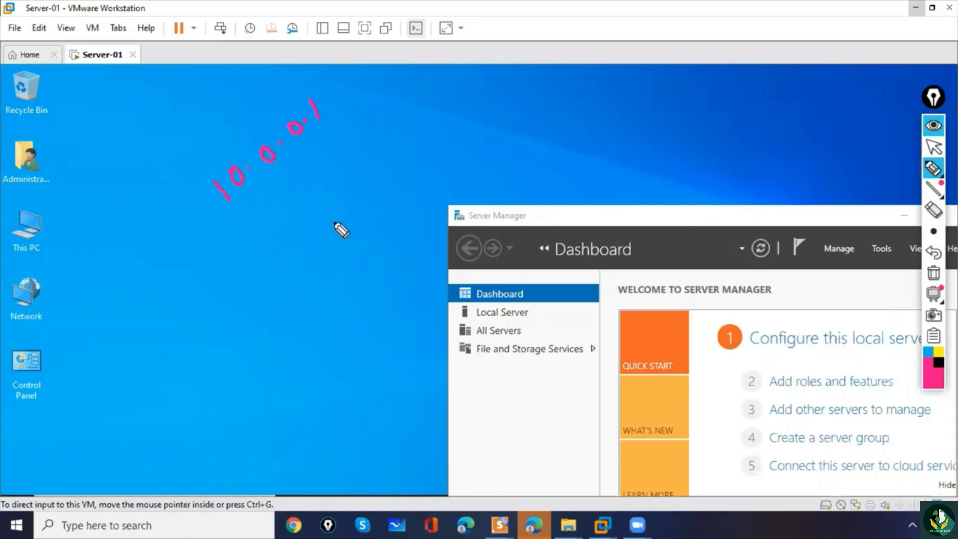
pyautogui.moveTo(259, 248)
pyautogui.mouseDown()
pyautogui.moveTo(251, 226)
pyautogui.moveTo(283, 219)
pyautogui.moveTo(290, 197)
pyautogui.moveTo(302, 208)
pyautogui.mouseUp()
pyautogui.moveTo(337, 159); pyautogui.dragTo(348, 169)
pyautogui.moveTo(352, 146); pyautogui.dragTo(360, 147)
pyautogui.moveTo(375, 127)
pyautogui.mouseDown()
pyautogui.moveTo(387, 132)
pyautogui.moveTo(372, 127)
pyautogui.mouseUp()
pyautogui.moveTo(393, 106)
pyautogui.mouseDown()
pyautogui.moveTo(400, 118)
pyautogui.moveTo(421, 100)
pyautogui.mouseUp()
pyautogui.click(365, 145)
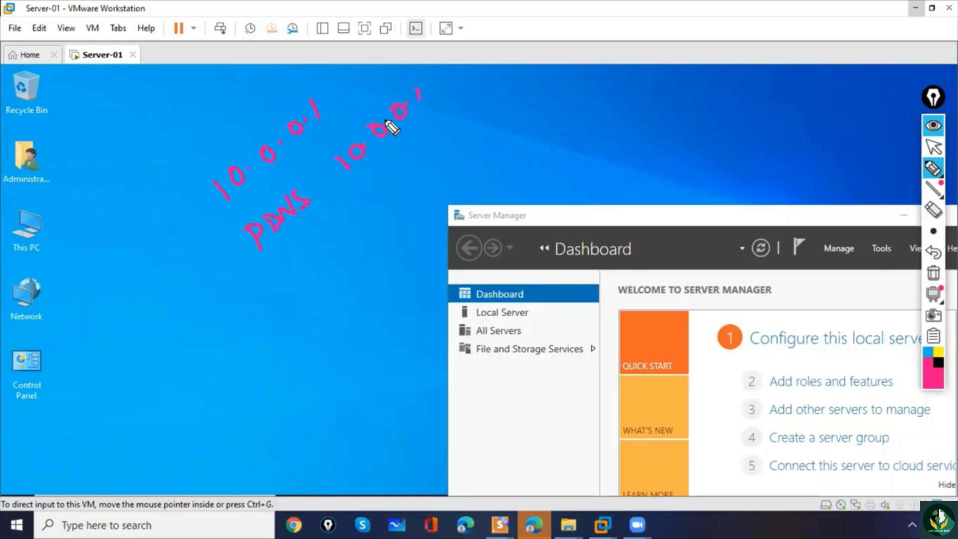
pyautogui.click(933, 273)
pyautogui.click(926, 148)
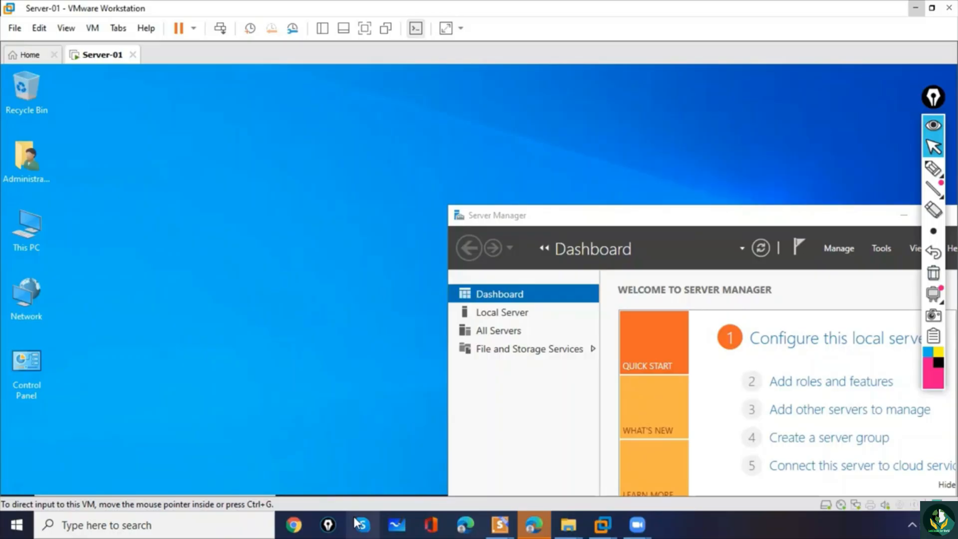
# - Open the Internet Protocol Version 4 (TCP/IPv4) properties of the Ethernet0 adapter through the Control Panel's network settings
pyautogui.click(64, 309)
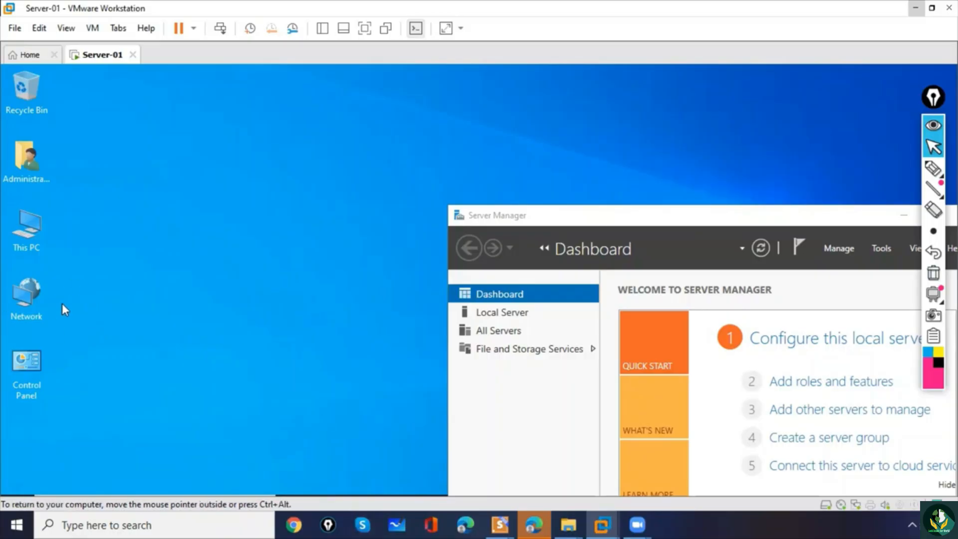
pyautogui.doubleClick(29, 372)
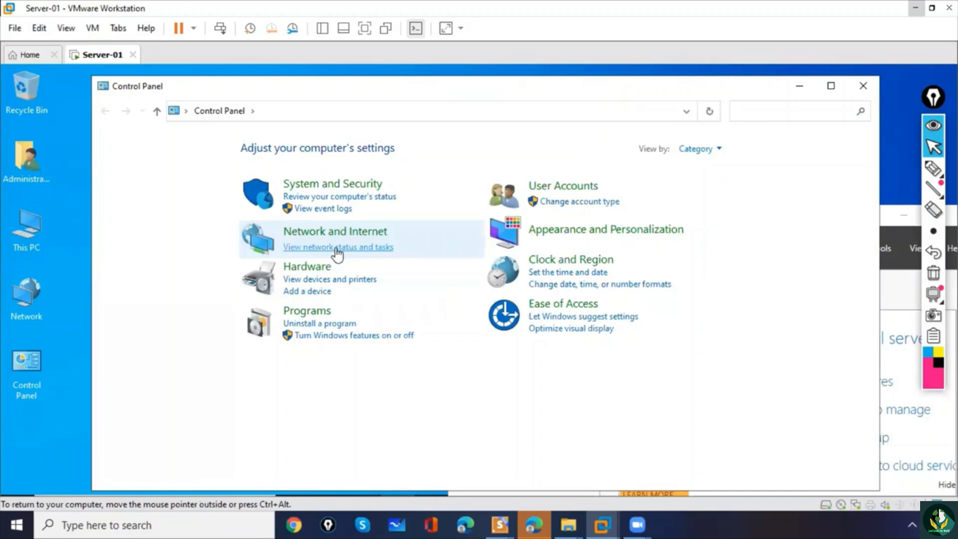
pyautogui.click(368, 247)
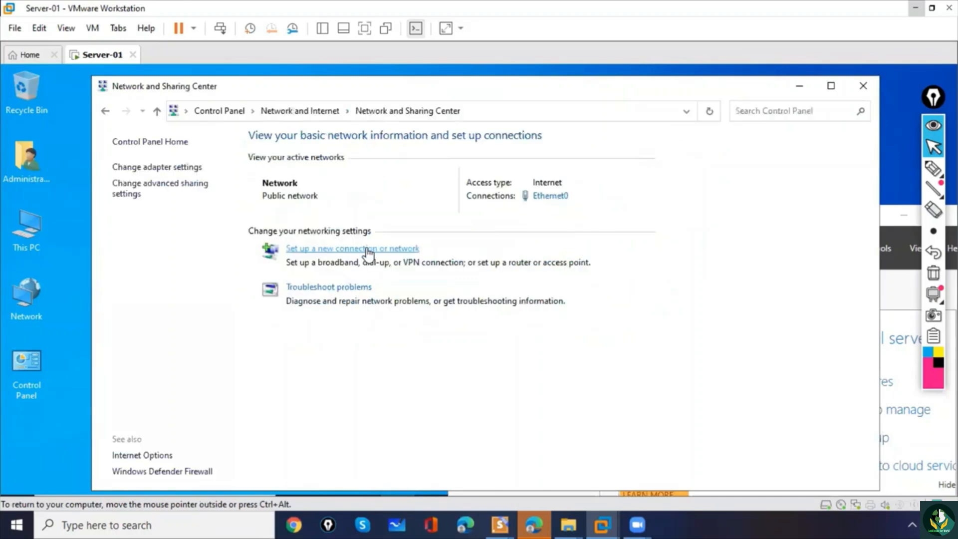
pyautogui.click(155, 166)
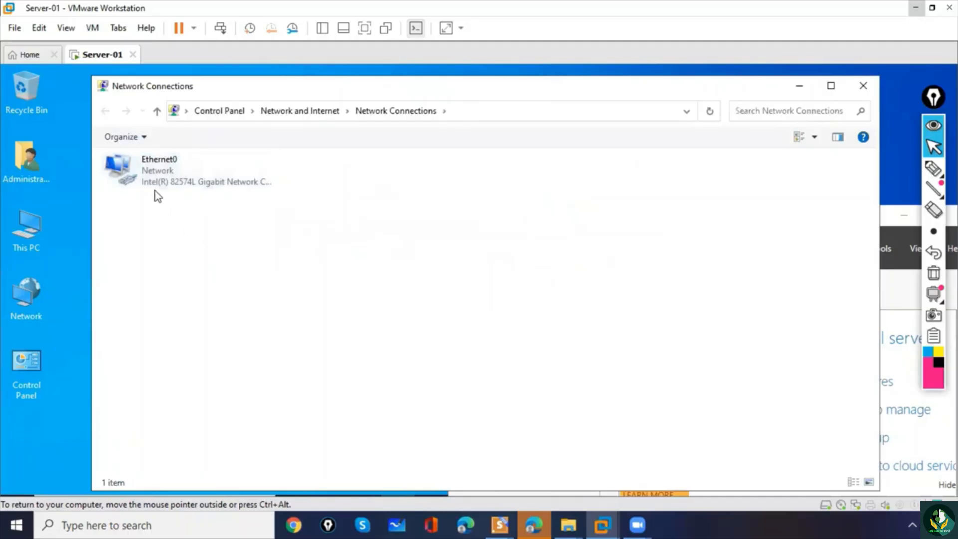
pyautogui.click(153, 173)
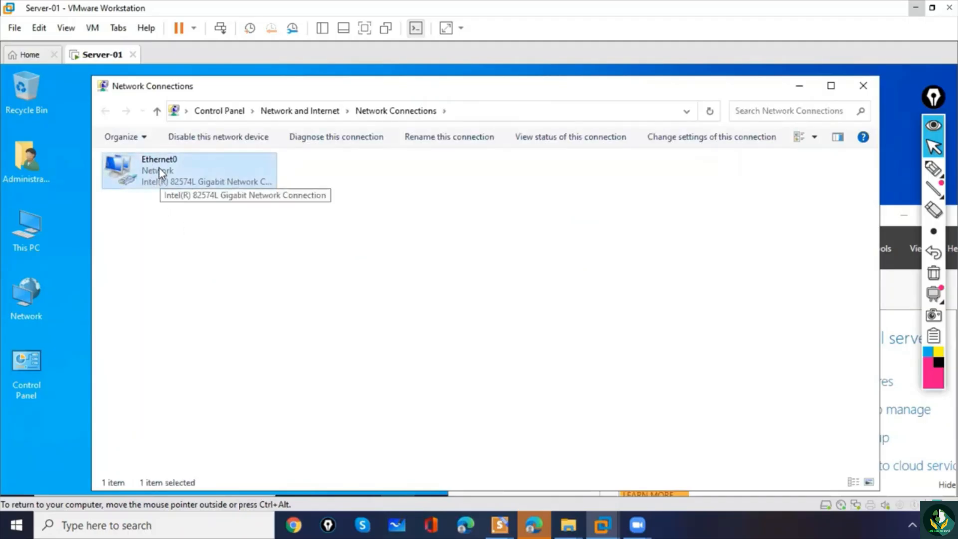
pyautogui.rightClick(159, 169)
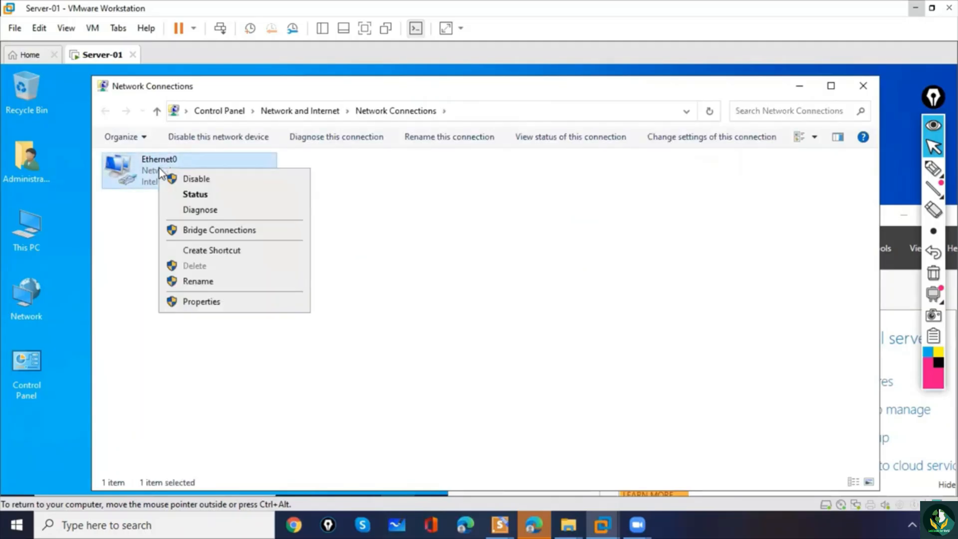
pyautogui.click(197, 302)
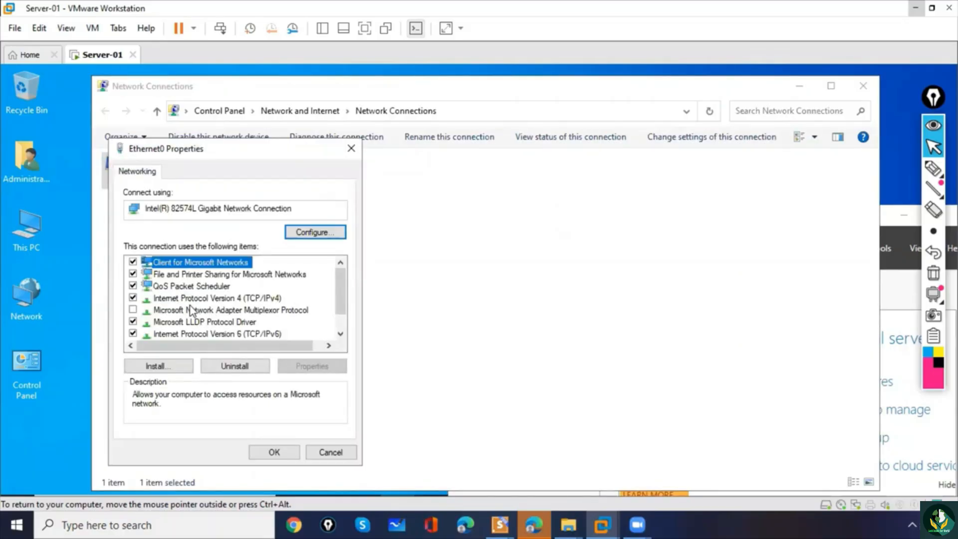
pyautogui.doubleClick(239, 299)
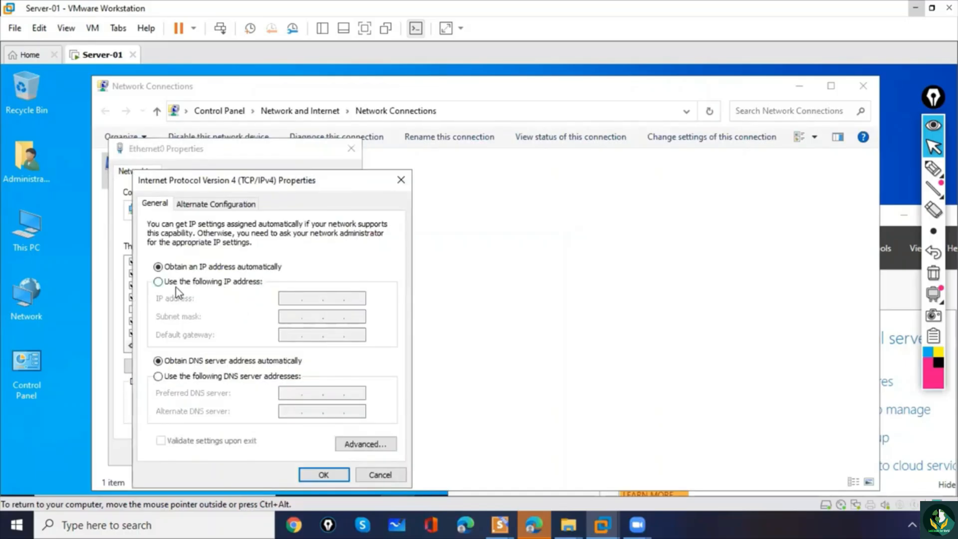
# - Assign static IP address 10.0.0.1, subnet mask 255.0.0.0 and preferred DNS server 10.0.0.1, apply the settings and close Network Connections
pyautogui.click(201, 284)
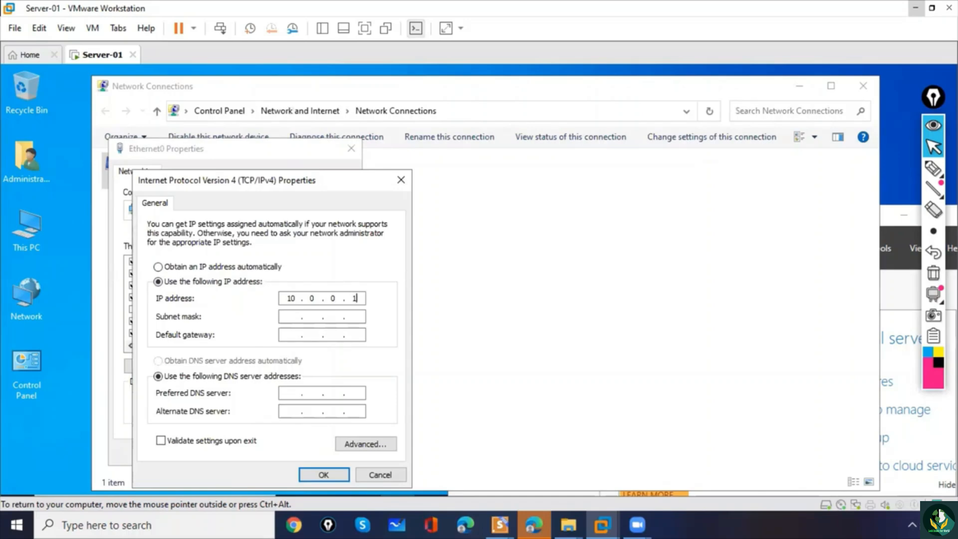
pyautogui.press('Tab')
pyautogui.click(293, 393)
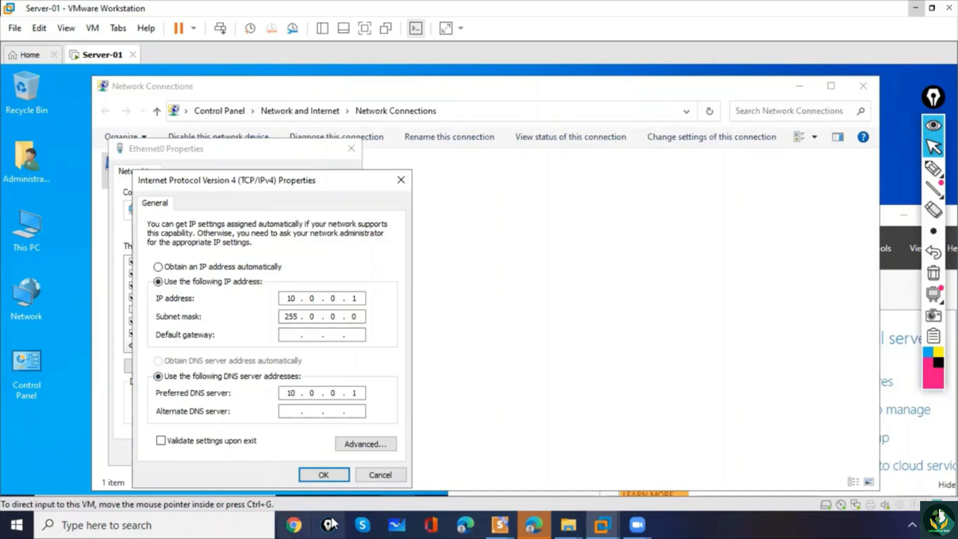
pyautogui.click(322, 475)
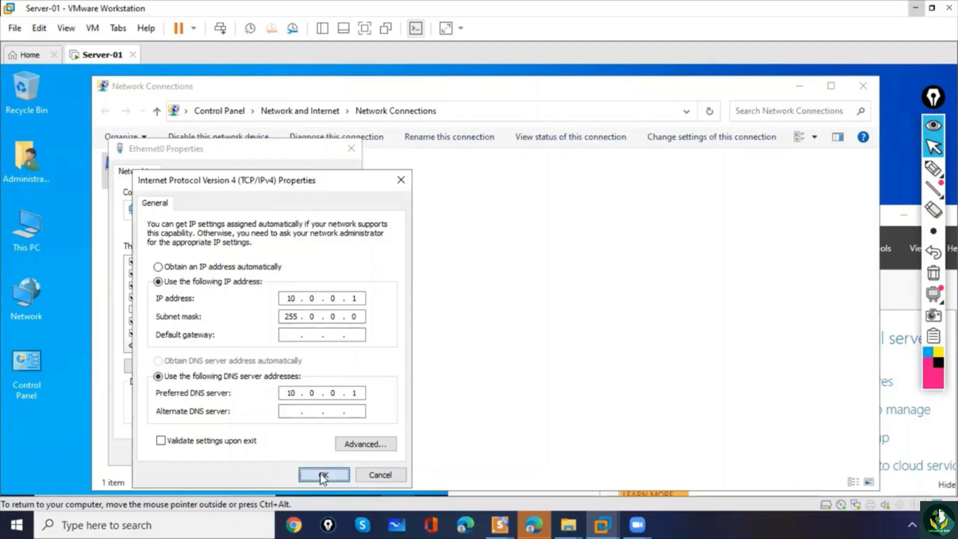
pyautogui.click(285, 455)
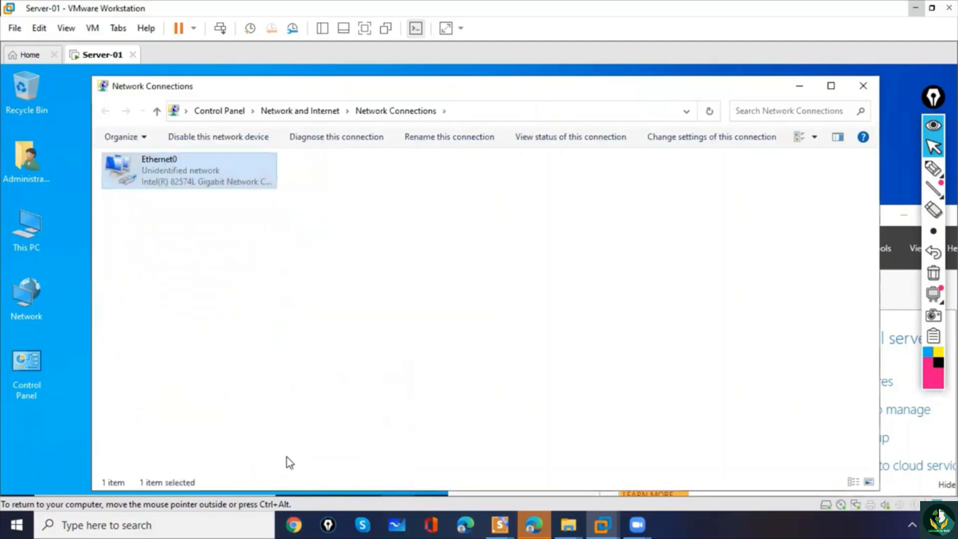
pyautogui.click(863, 87)
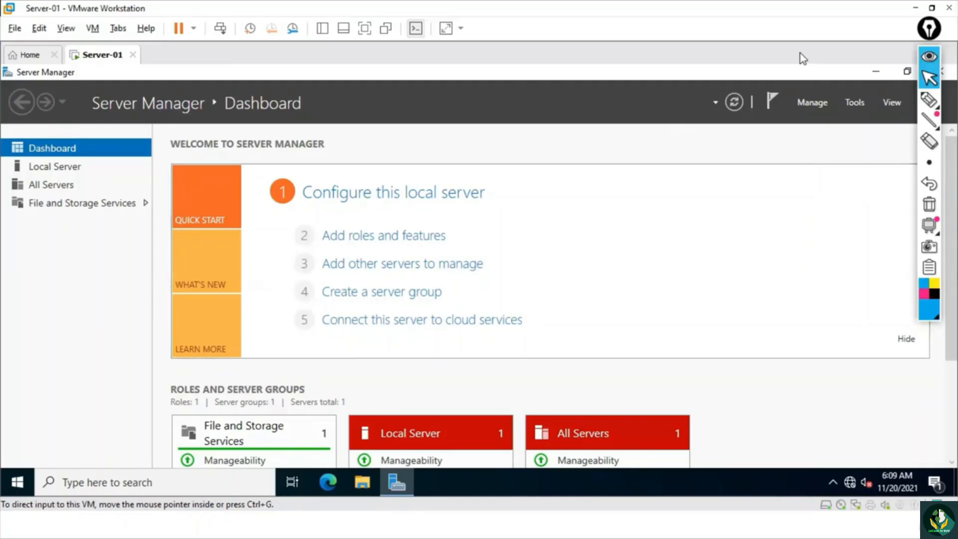
# - Close Server Manager, relaunch it, dismiss the Windows Admin Center message and maximize its window
pyautogui.click(876, 72)
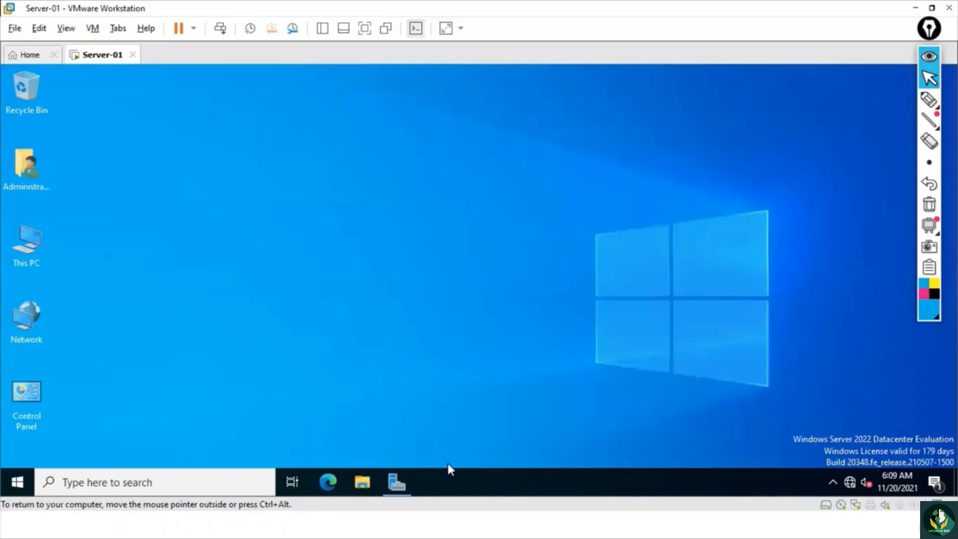
pyautogui.rightClick(390, 477)
pyautogui.click(373, 455)
pyautogui.click(12, 485)
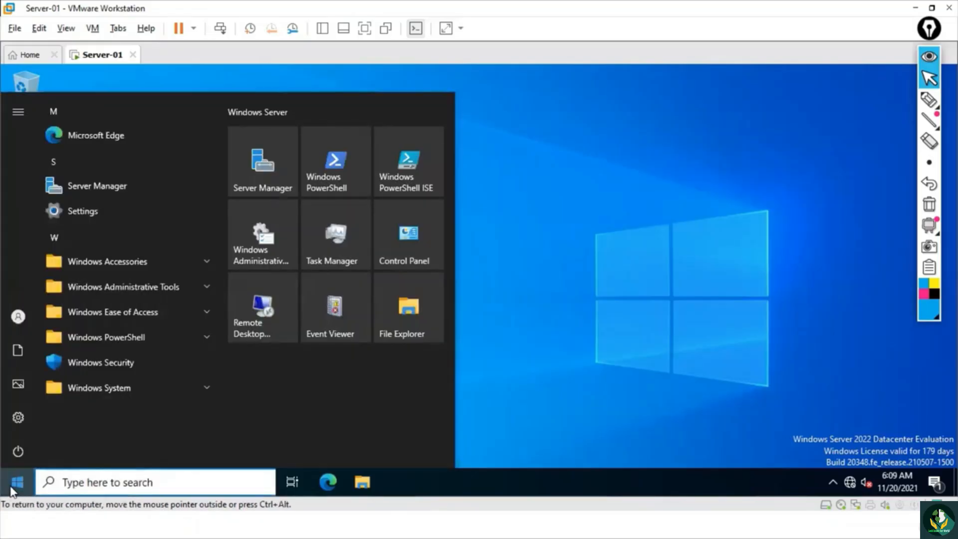
pyautogui.click(82, 185)
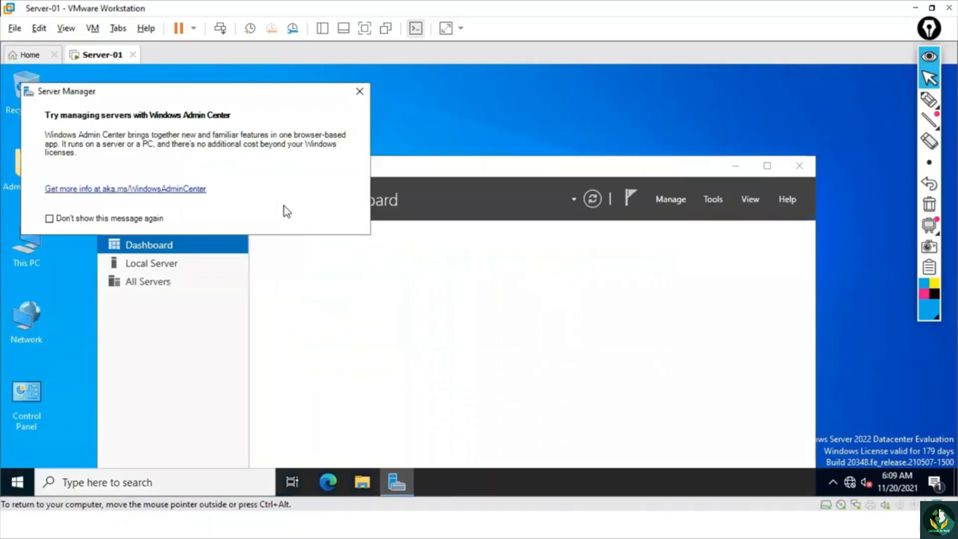
pyautogui.click(359, 93)
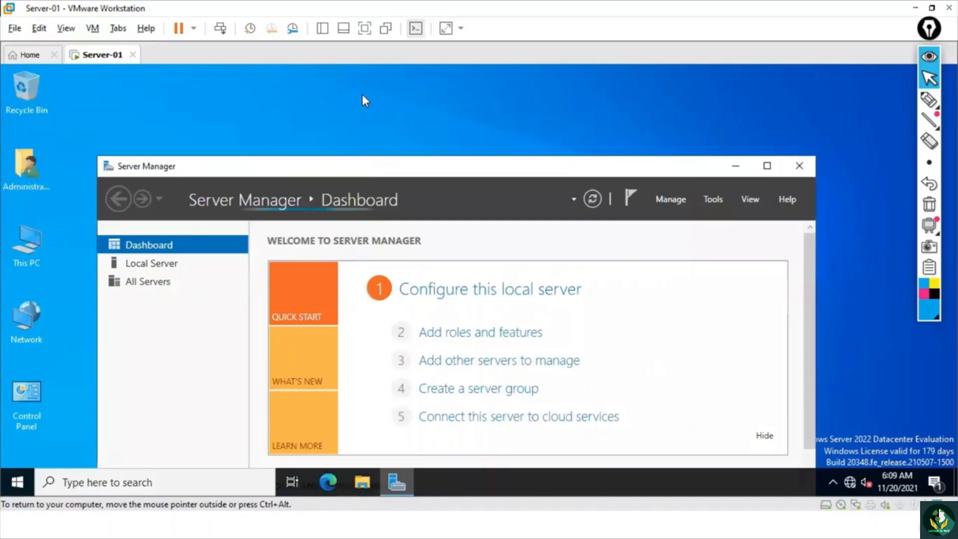
pyautogui.click(767, 166)
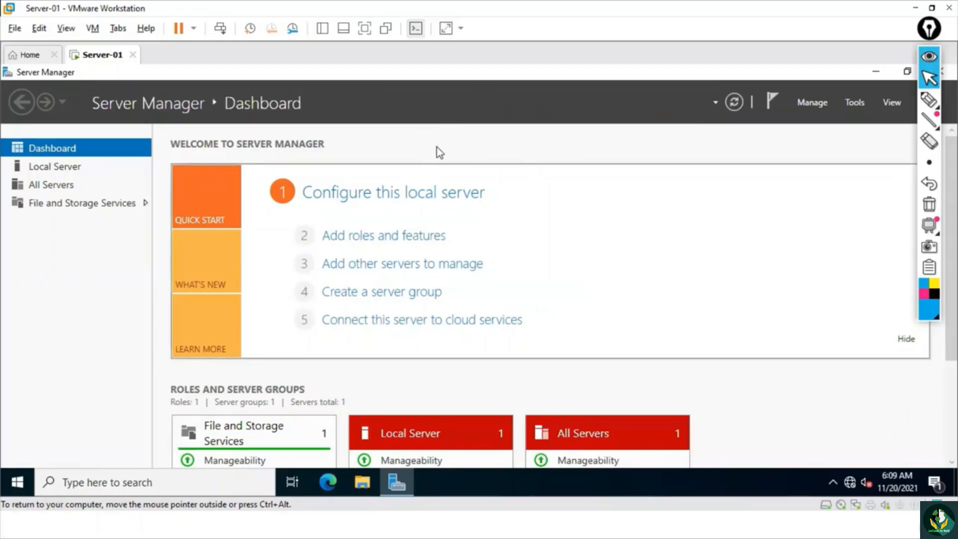
pyautogui.click(855, 103)
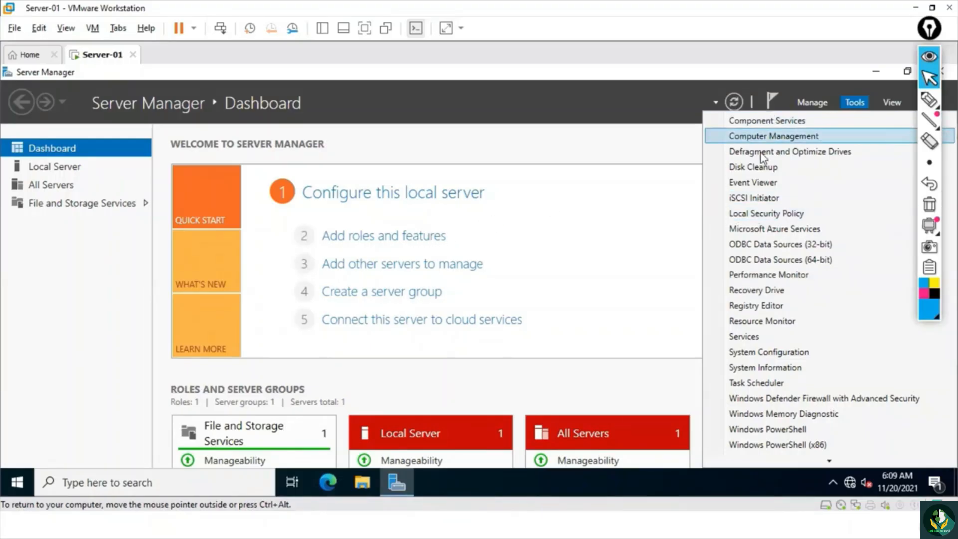
pyautogui.click(596, 131)
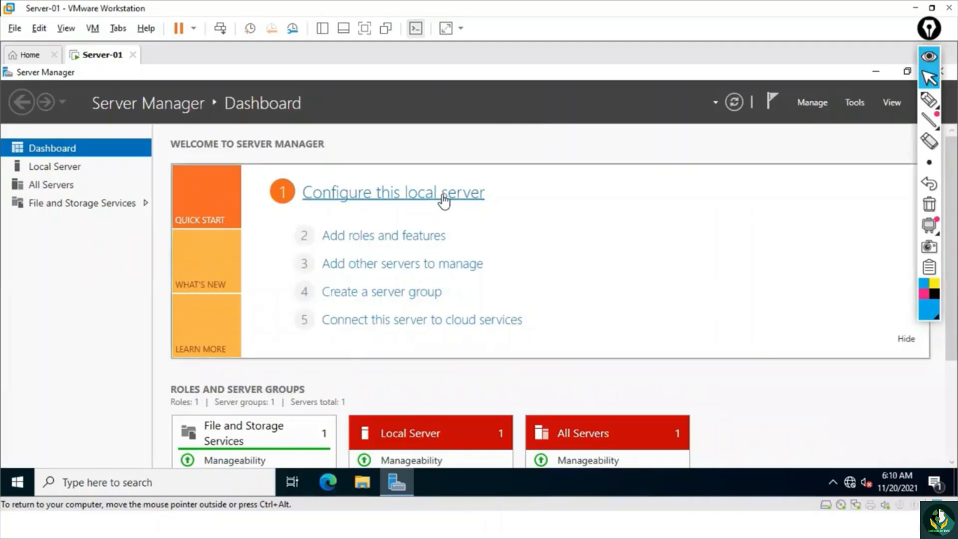
pyautogui.click(373, 239)
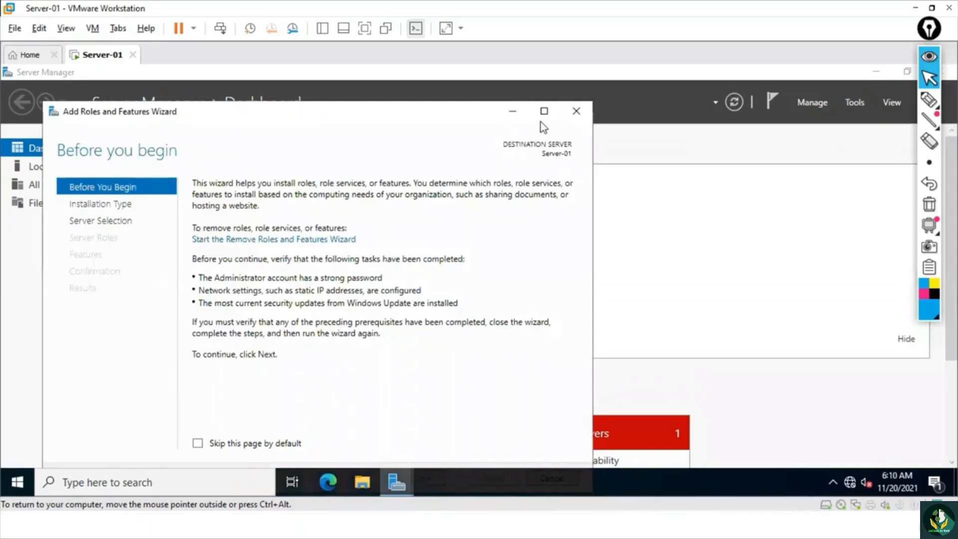
pyautogui.click(575, 111)
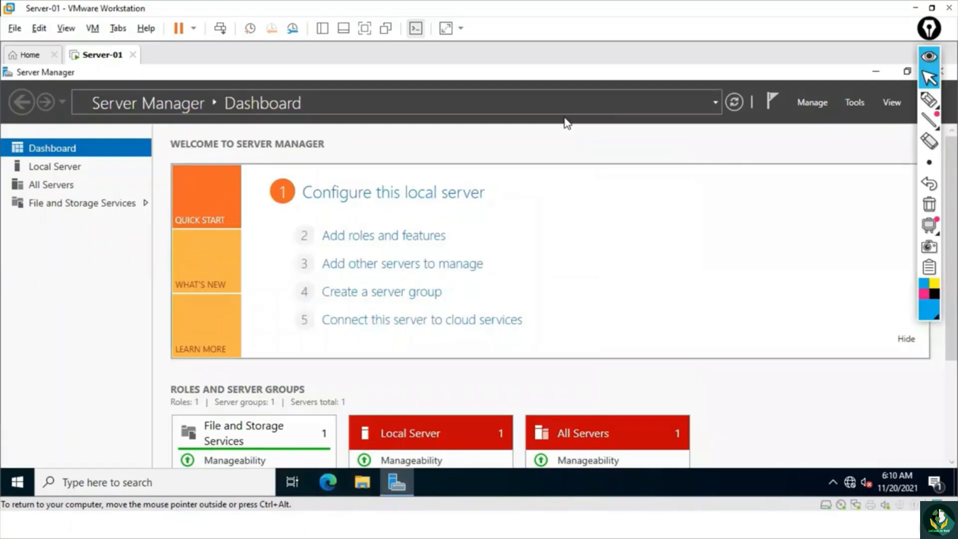
# - Start the Add Roles and Features Wizard, maximize it and advance to the installation type page
pyautogui.click(393, 240)
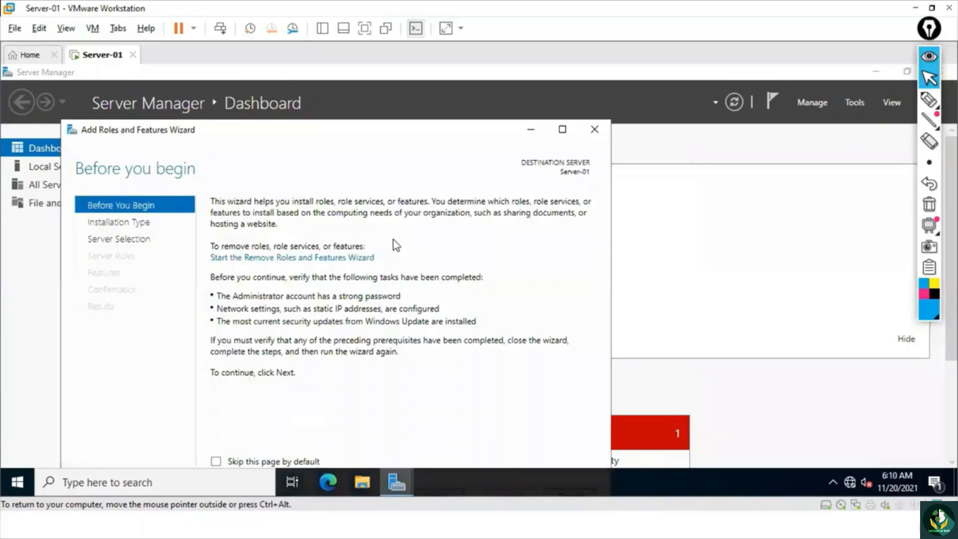
pyautogui.click(563, 130)
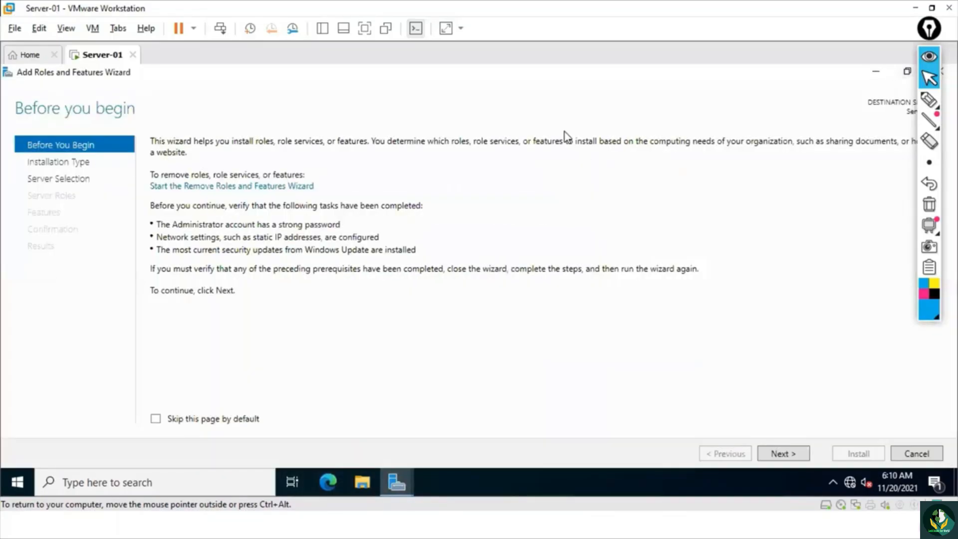
pyautogui.click(783, 453)
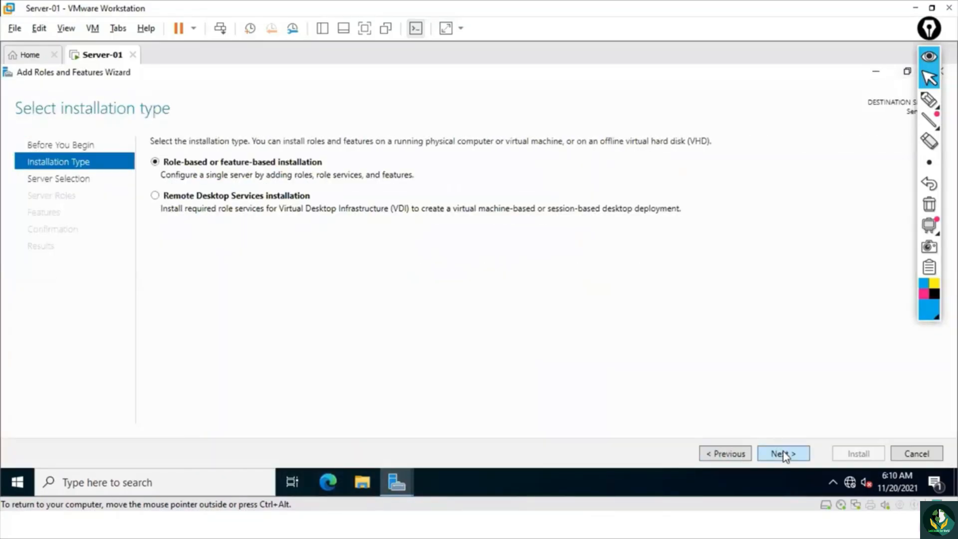
# - Annotate the installation type page with pen circles, arrows and the handwritten notes Roles, ADDS and Server-02, and clear all the marks
pyautogui.click(929, 99)
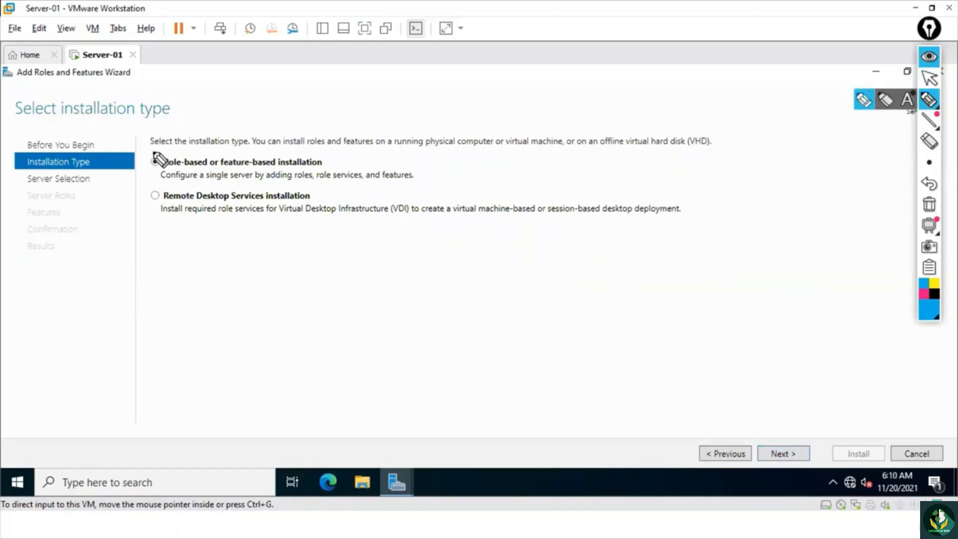
pyautogui.moveTo(153, 148)
pyautogui.mouseDown()
pyautogui.moveTo(172, 166)
pyautogui.moveTo(149, 164)
pyautogui.mouseUp()
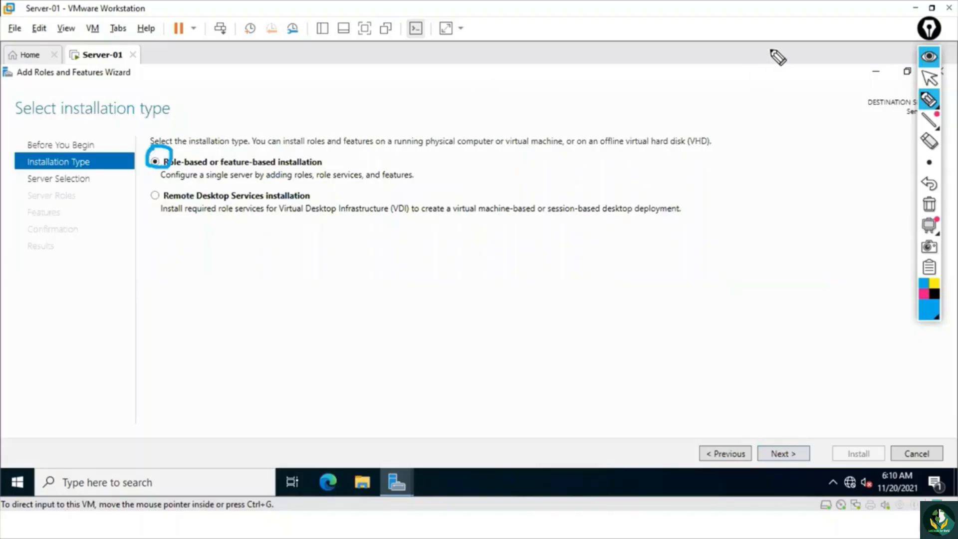
pyautogui.click(923, 99)
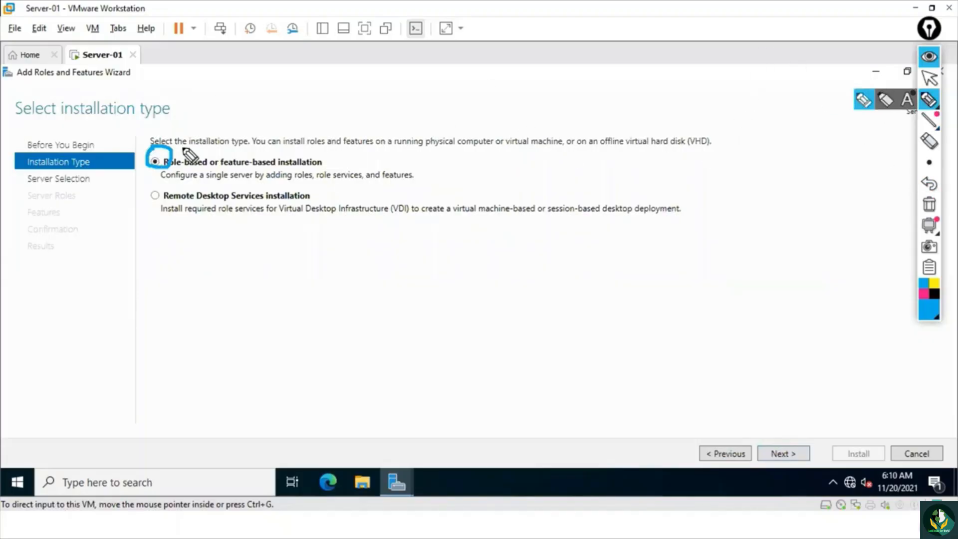
pyautogui.moveTo(157, 163); pyautogui.dragTo(153, 157)
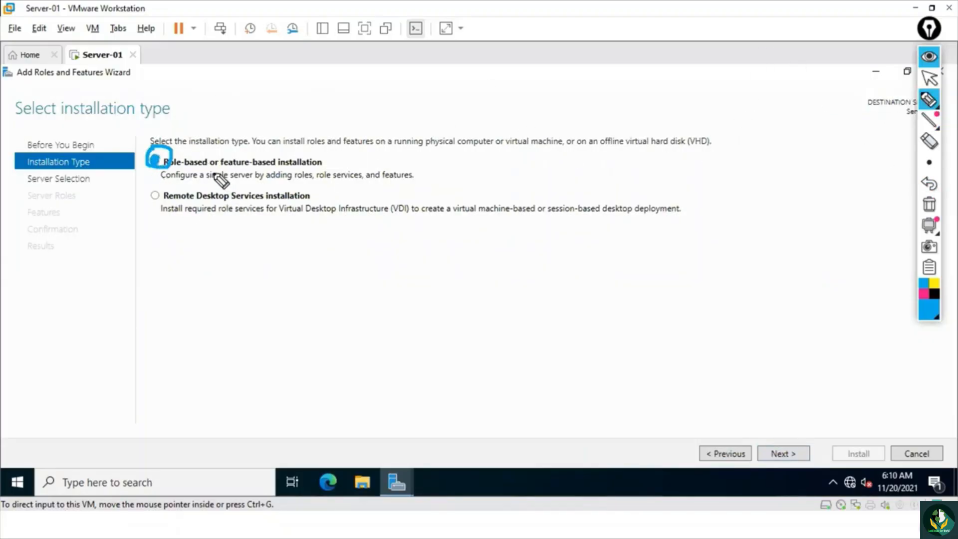
pyautogui.moveTo(255, 100)
pyautogui.mouseDown()
pyautogui.moveTo(260, 122)
pyautogui.moveTo(278, 90)
pyautogui.moveTo(316, 94)
pyautogui.moveTo(257, 122)
pyautogui.mouseUp()
pyautogui.moveTo(95, 39)
pyautogui.mouseDown()
pyautogui.moveTo(71, 56)
pyautogui.moveTo(97, 36)
pyautogui.moveTo(75, 33)
pyautogui.mouseUp()
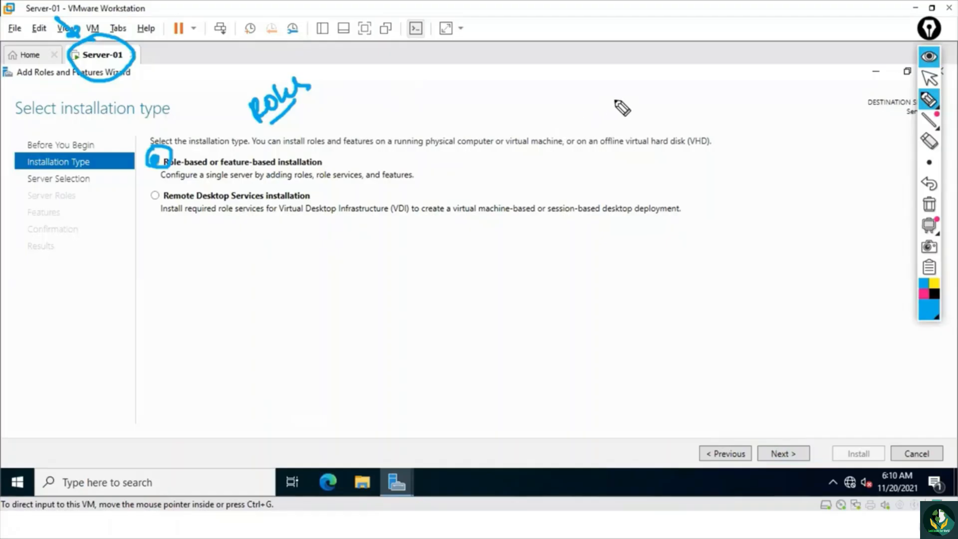
pyautogui.moveTo(621, 94)
pyautogui.mouseDown()
pyautogui.moveTo(610, 117)
pyautogui.moveTo(645, 91)
pyautogui.mouseUp()
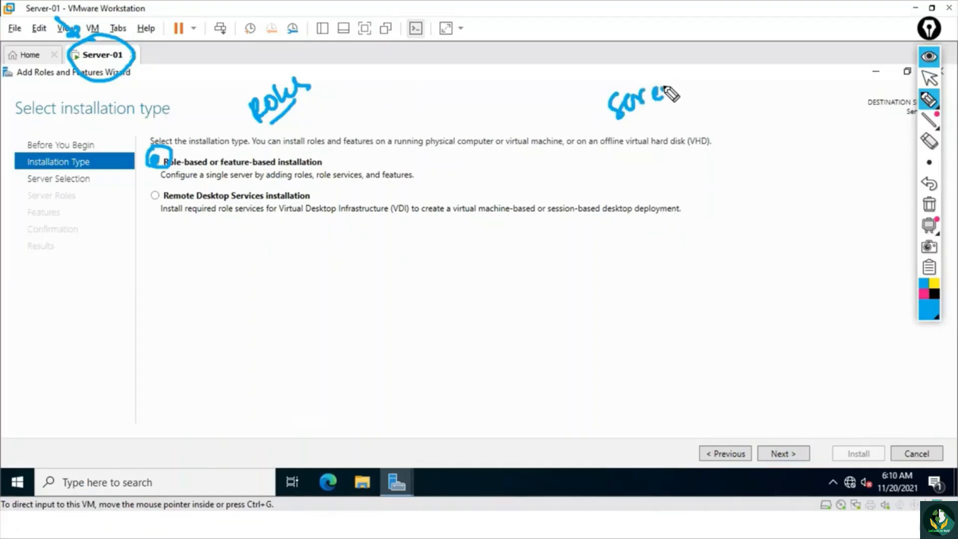
pyautogui.moveTo(667, 96)
pyautogui.mouseDown()
pyautogui.moveTo(658, 98)
pyautogui.moveTo(741, 59)
pyautogui.mouseUp()
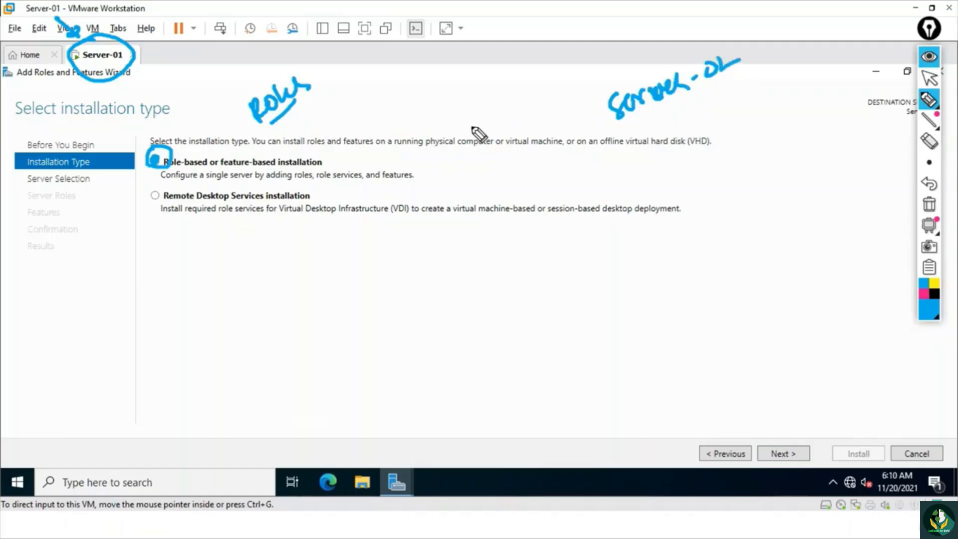
pyautogui.moveTo(358, 116)
pyautogui.mouseDown()
pyautogui.moveTo(412, 94)
pyautogui.moveTo(394, 111)
pyautogui.mouseUp()
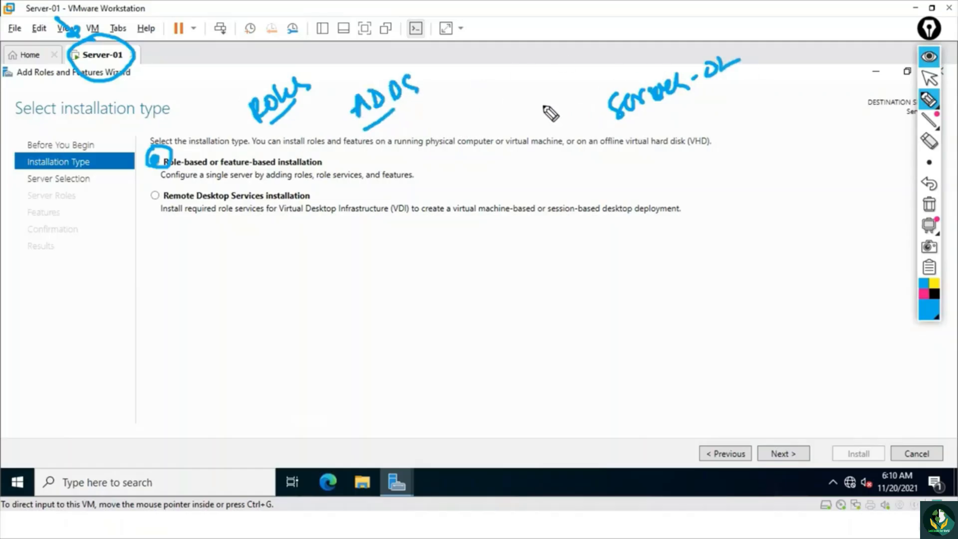
pyautogui.moveTo(151, 193); pyautogui.dragTo(156, 199)
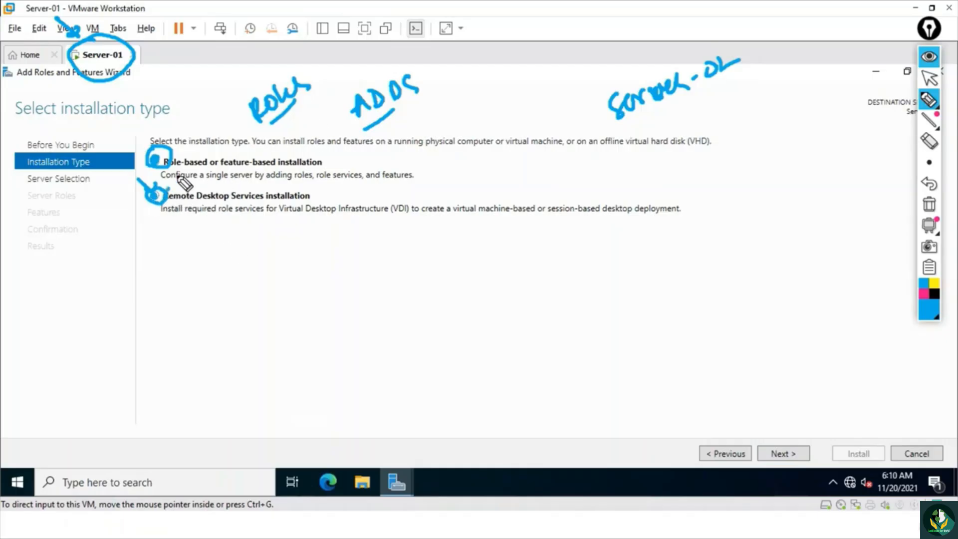
pyautogui.moveTo(184, 182)
pyautogui.mouseDown()
pyautogui.moveTo(607, 57)
pyautogui.moveTo(601, 62)
pyautogui.mouseUp()
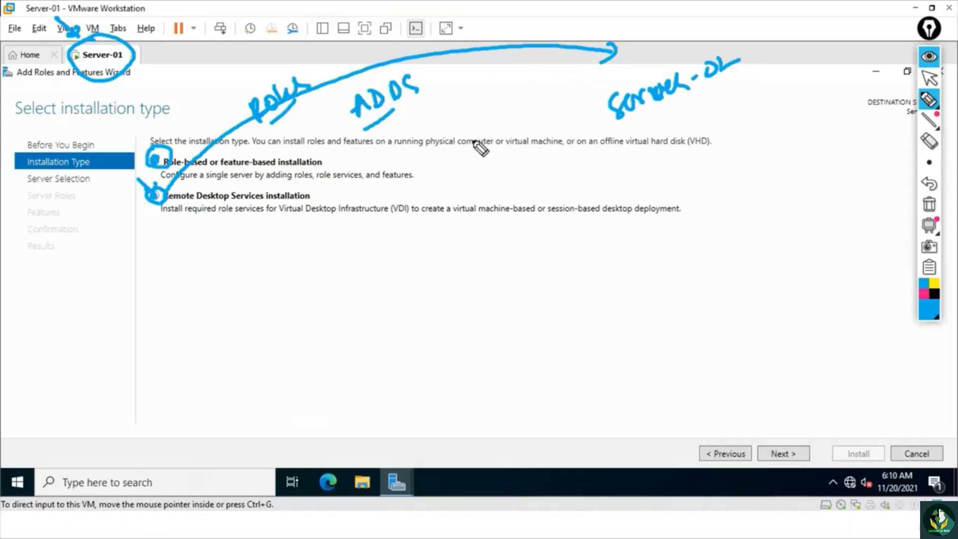
pyautogui.click(929, 204)
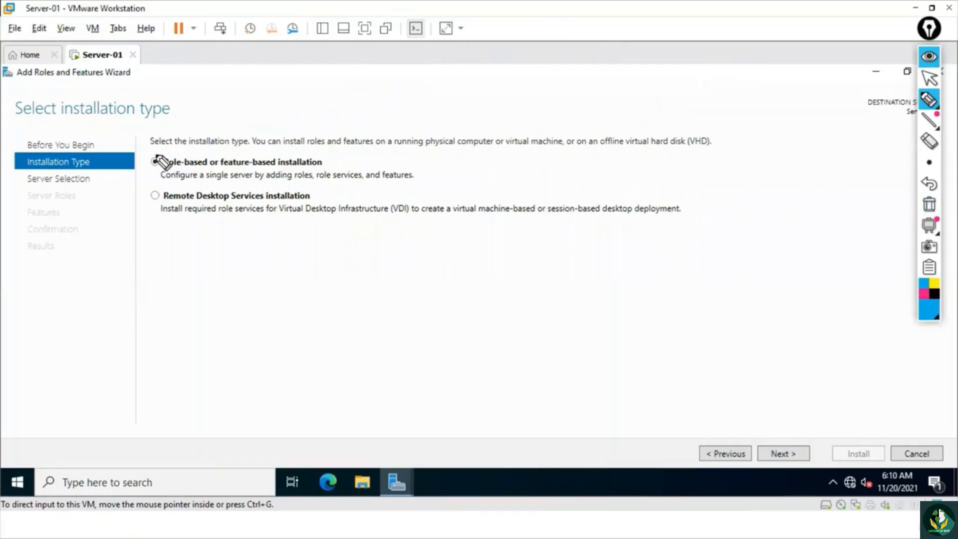
# - Circle the role-based or feature-based installation option with the pen, clear the marks and return to the normal pointer
pyautogui.moveTo(155, 154)
pyautogui.mouseDown()
pyautogui.moveTo(161, 172)
pyautogui.moveTo(146, 139)
pyautogui.mouseUp()
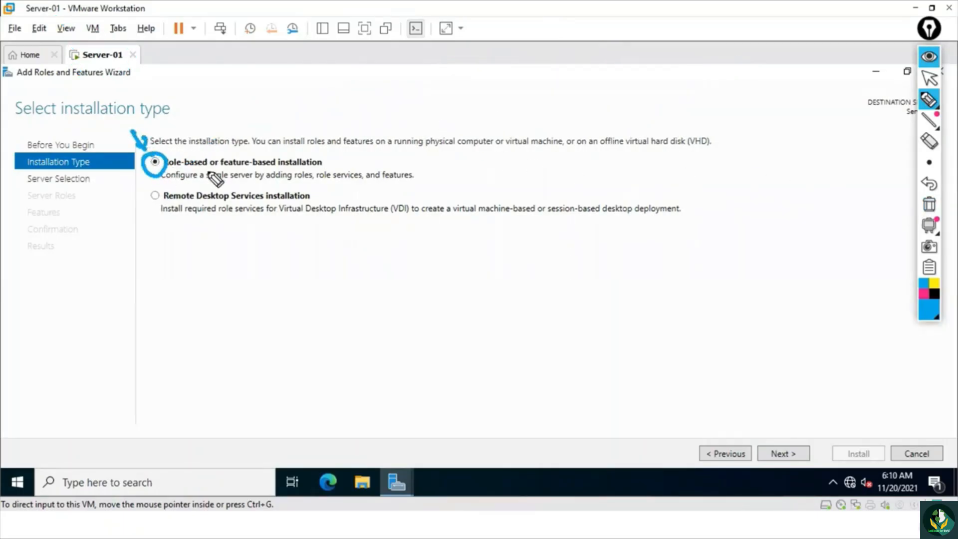
pyautogui.moveTo(164, 171); pyautogui.dragTo(185, 169)
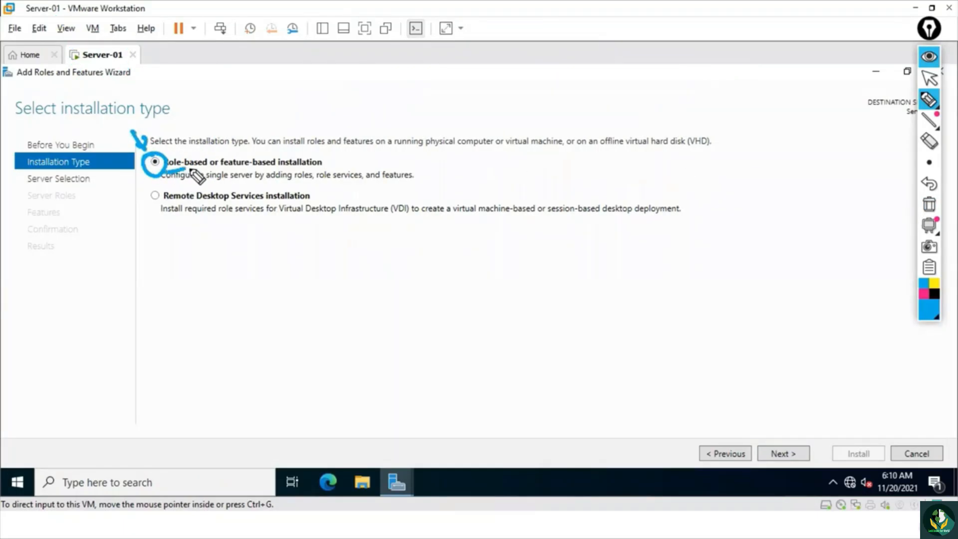
pyautogui.click(929, 205)
pyautogui.click(929, 78)
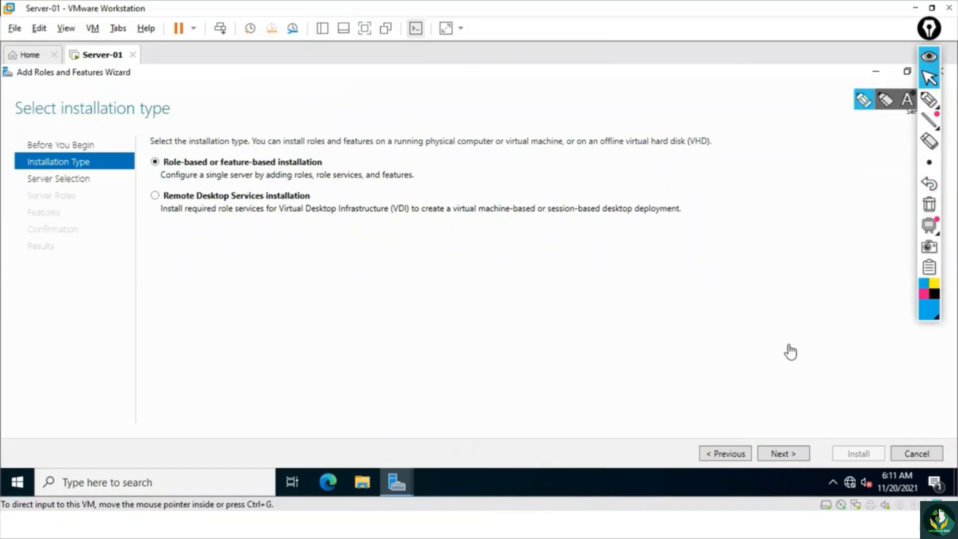
# - Keep the role-based or feature-based installation type and advance the wizard to the destination server page
pyautogui.click(767, 354)
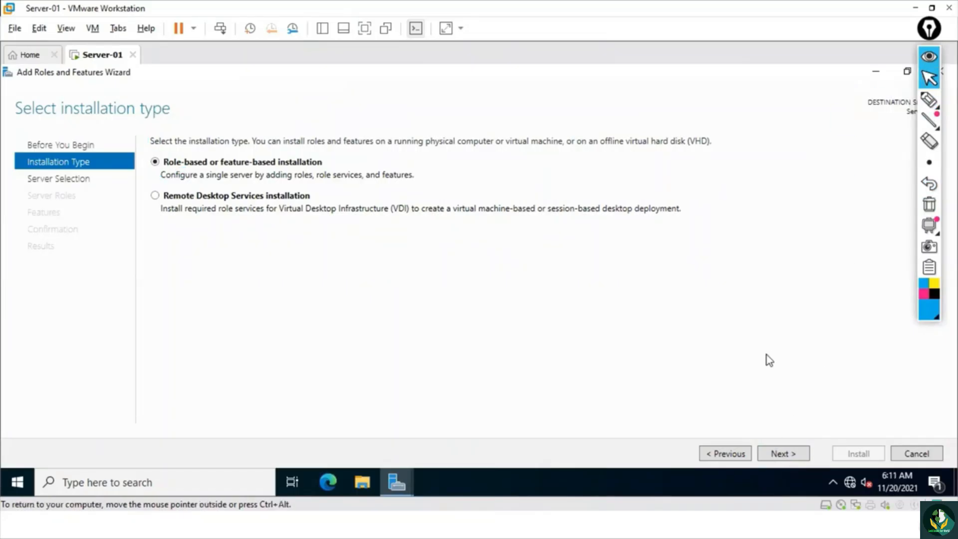
pyautogui.click(783, 454)
pyautogui.click(782, 454)
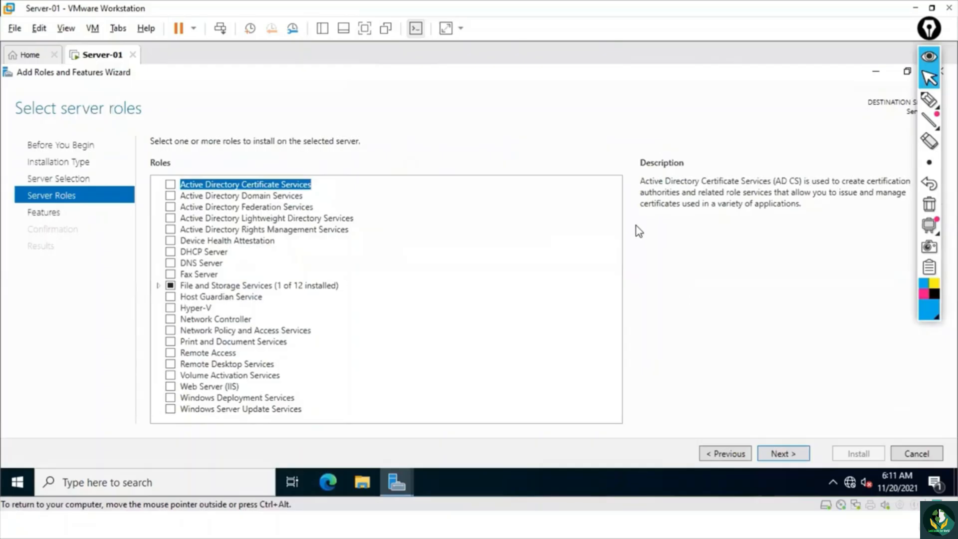
pyautogui.click(722, 456)
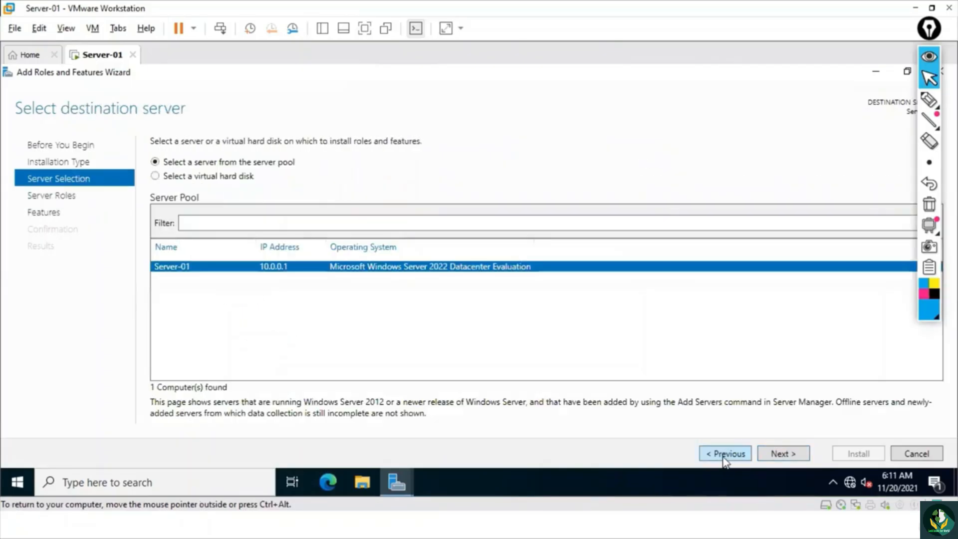
pyautogui.click(722, 456)
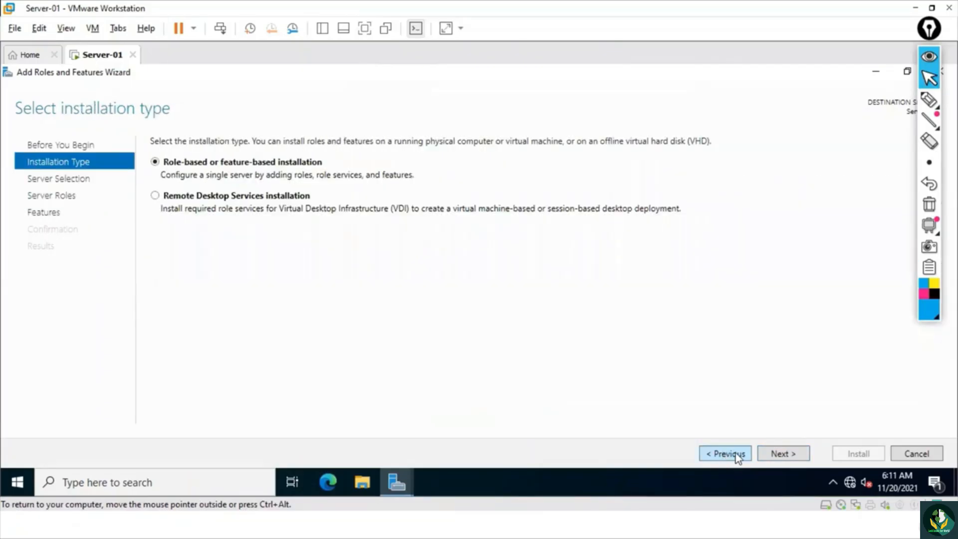
pyautogui.click(786, 455)
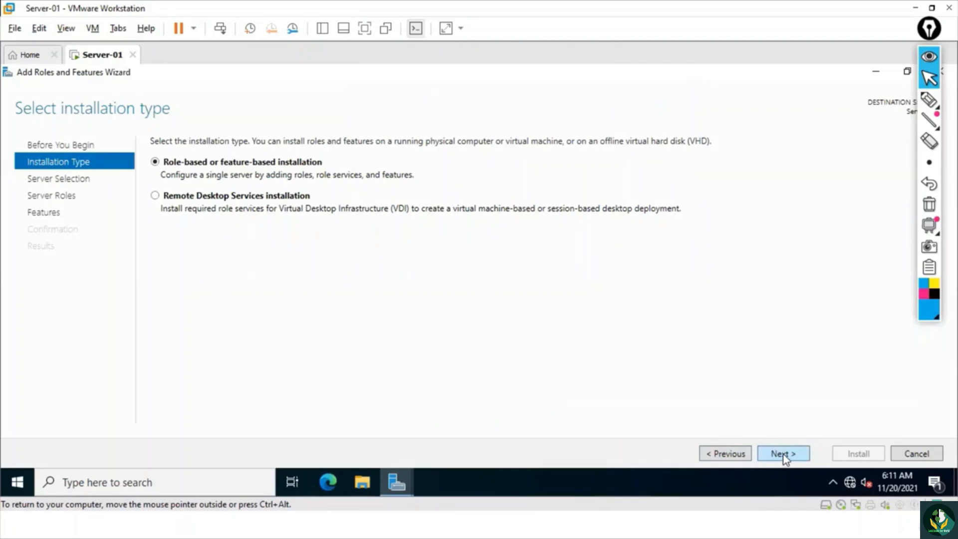
# - Mark the Server-01 name, its IP address and the wizard navigation controls with the pen, and clear the marks
pyautogui.click(929, 100)
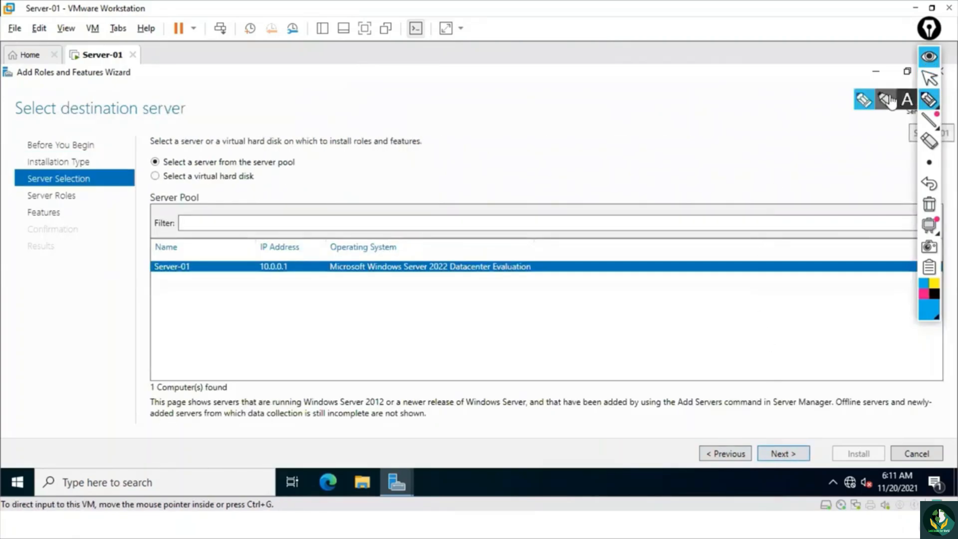
pyautogui.moveTo(172, 239)
pyautogui.mouseDown()
pyautogui.moveTo(156, 246)
pyautogui.moveTo(161, 287)
pyautogui.moveTo(197, 248)
pyautogui.moveTo(159, 229)
pyautogui.mouseUp()
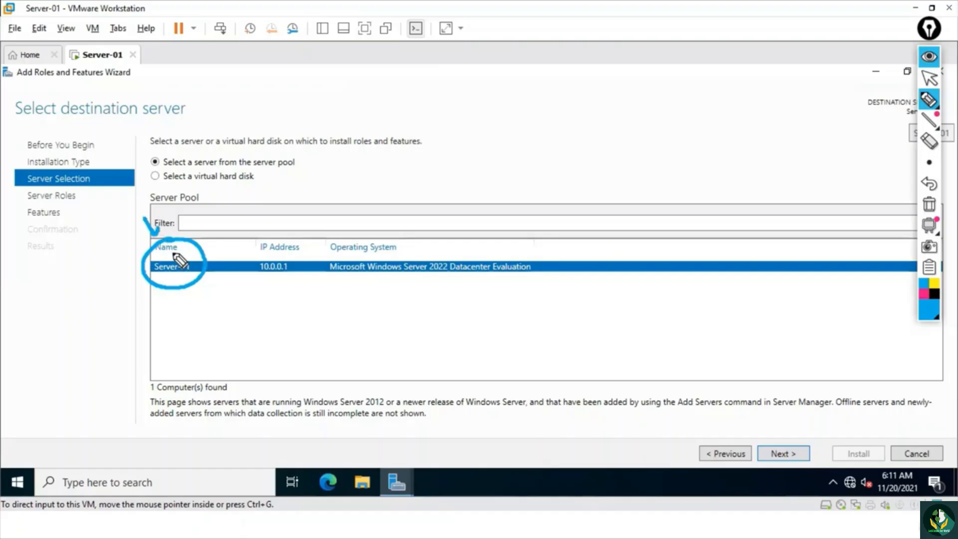
pyautogui.moveTo(159, 275); pyautogui.dragTo(186, 277)
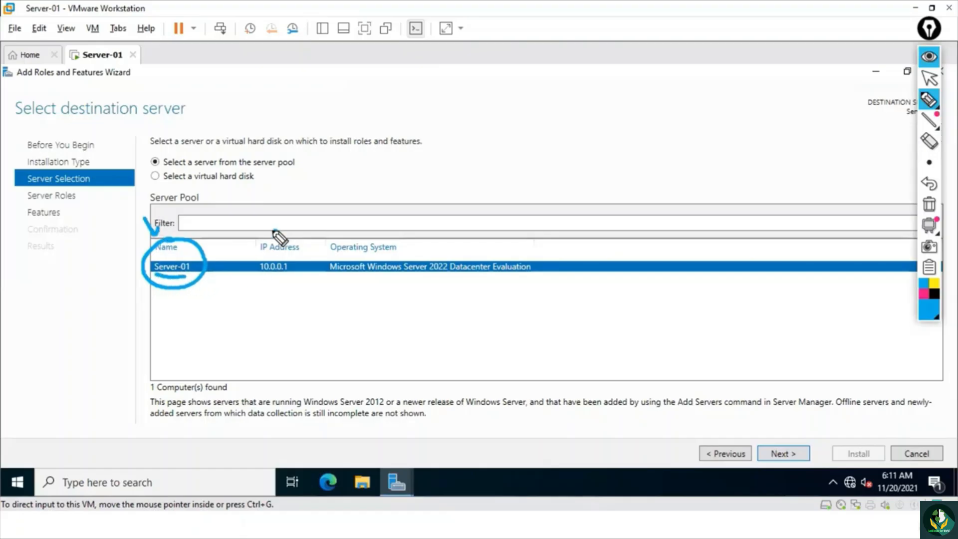
pyautogui.moveTo(277, 231)
pyautogui.mouseDown()
pyautogui.moveTo(265, 282)
pyautogui.moveTo(269, 220)
pyautogui.mouseUp()
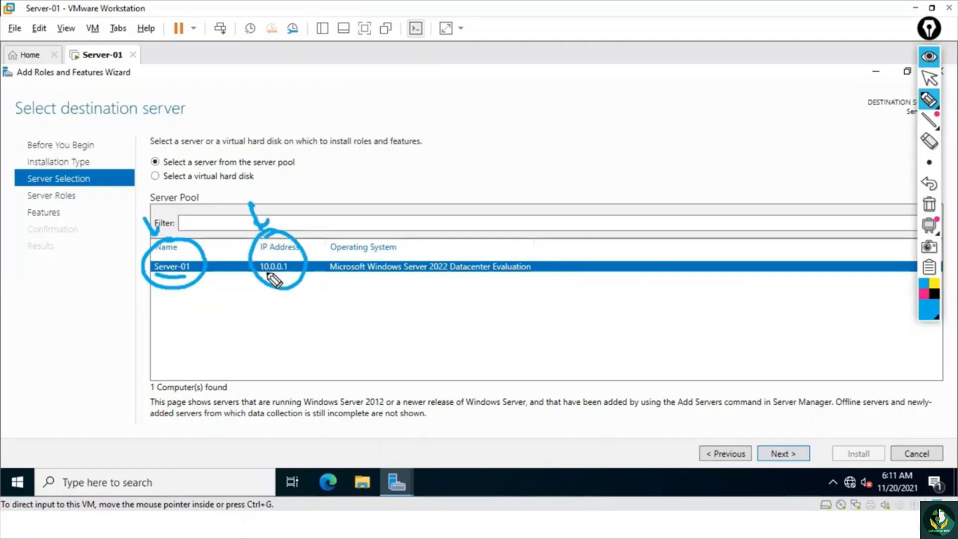
pyautogui.moveTo(765, 448)
pyautogui.mouseDown()
pyautogui.moveTo(773, 455)
pyautogui.moveTo(783, 440)
pyautogui.mouseUp()
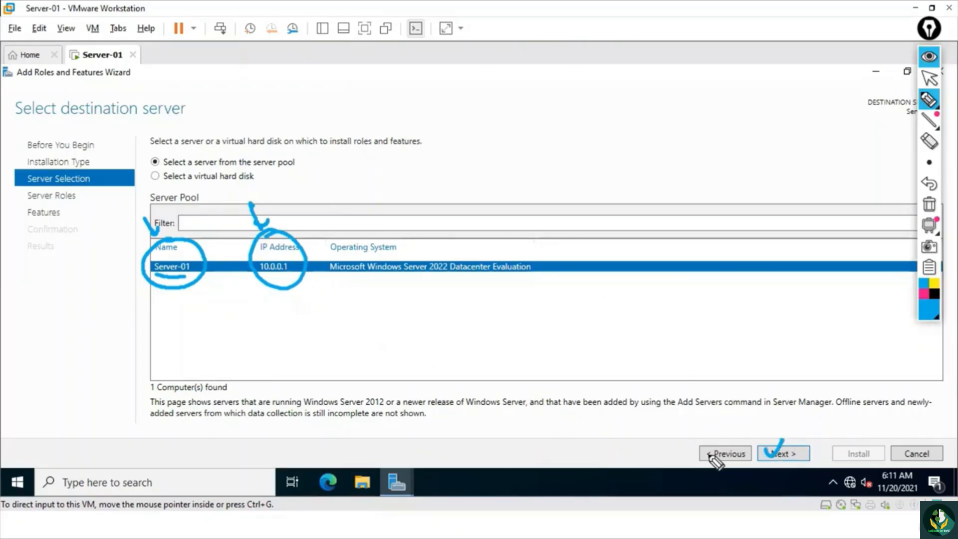
pyautogui.moveTo(686, 442)
pyautogui.mouseDown()
pyautogui.moveTo(693, 455)
pyautogui.moveTo(712, 436)
pyautogui.mouseUp()
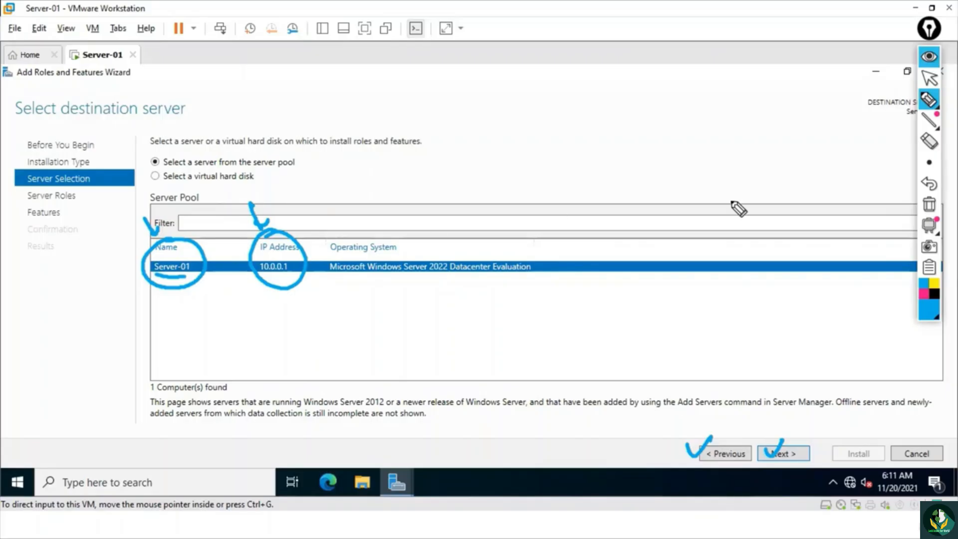
pyautogui.click(928, 205)
pyautogui.click(929, 78)
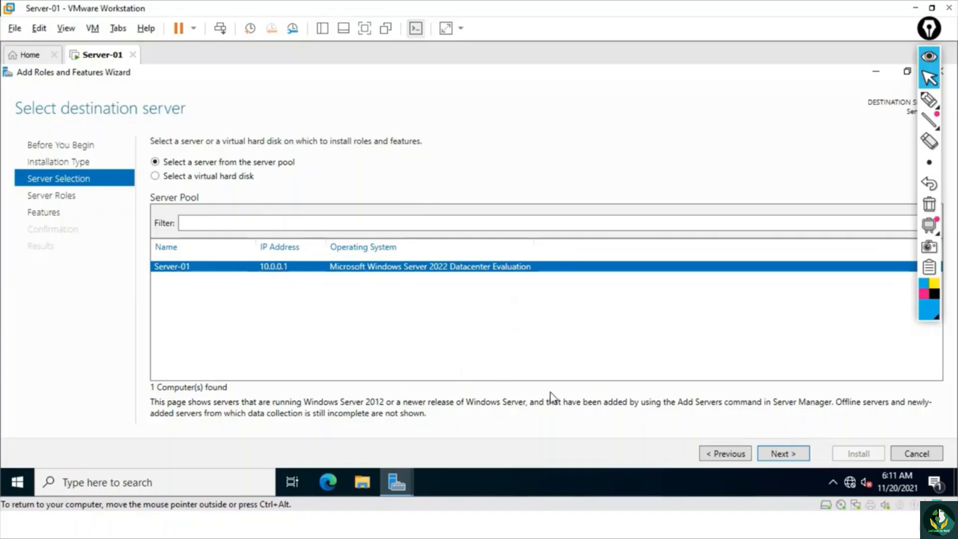
# - Keep Server-01 as the destination server and select the Active Directory Domain Services role with its required features and management tools
pyautogui.click(795, 451)
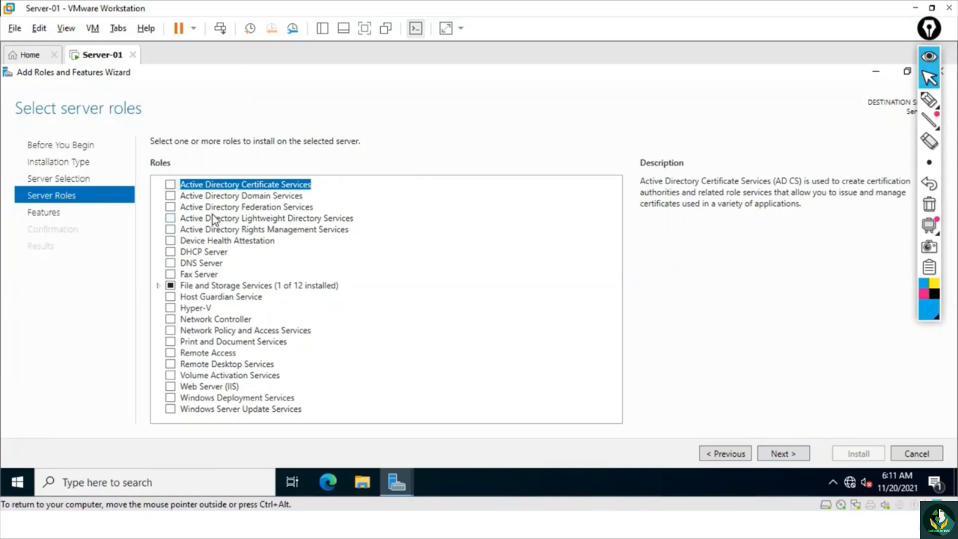
pyautogui.click(170, 198)
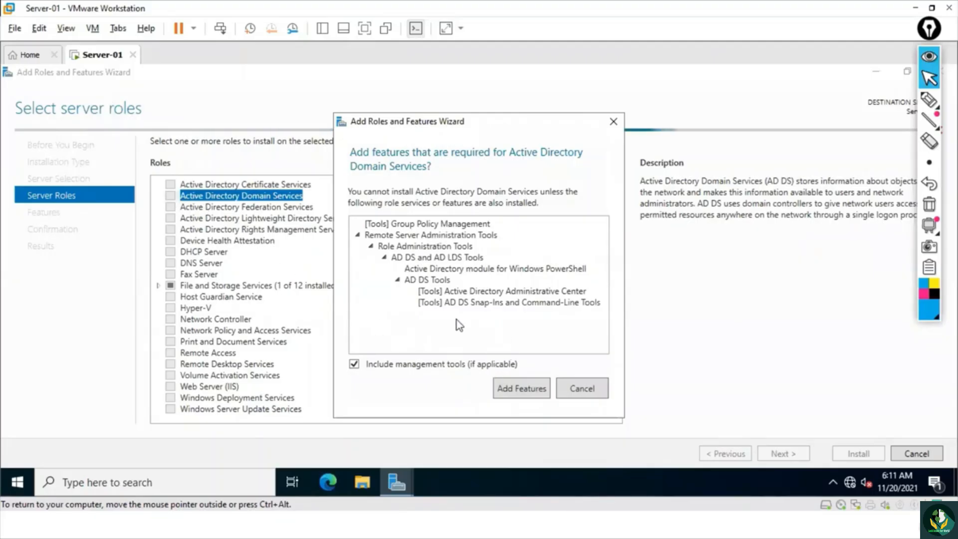
pyautogui.click(534, 393)
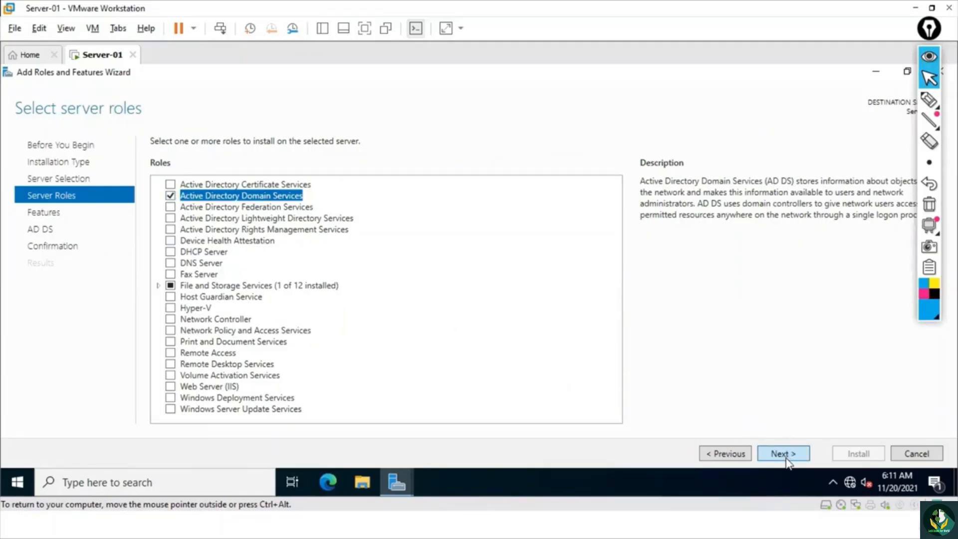
# - Accept the default features, install the Active Directory Domain Services role and close the wizard once installation finishes
pyautogui.click(786, 458)
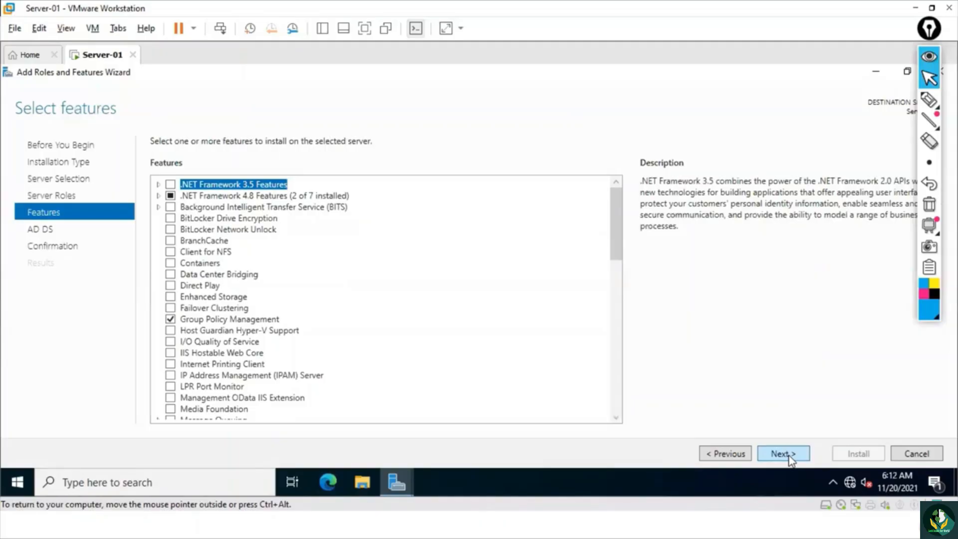
pyautogui.click(792, 457)
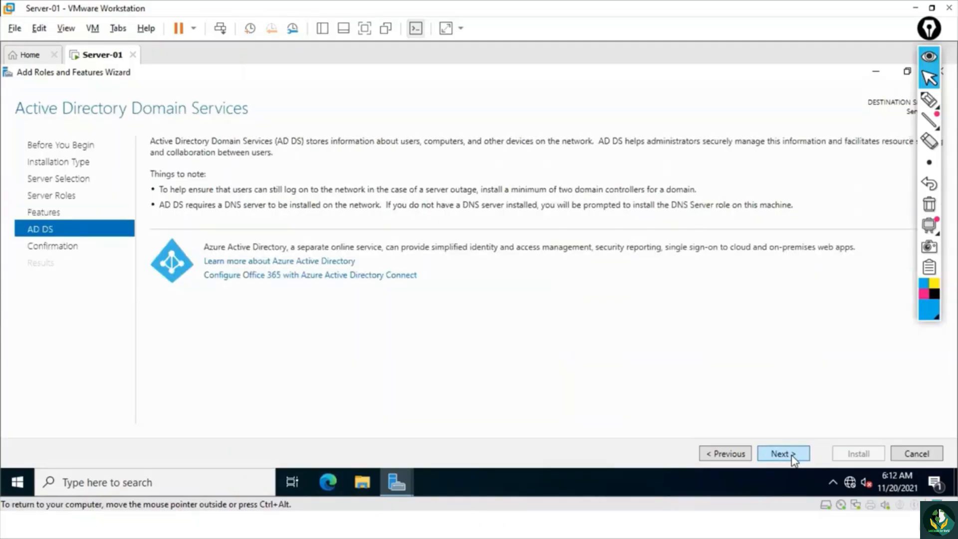
pyautogui.click(793, 457)
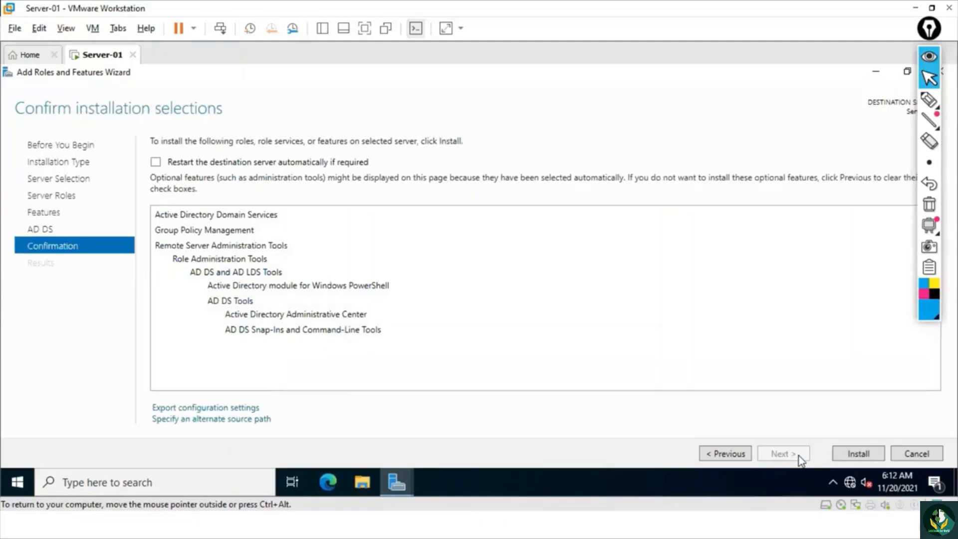
pyautogui.click(858, 454)
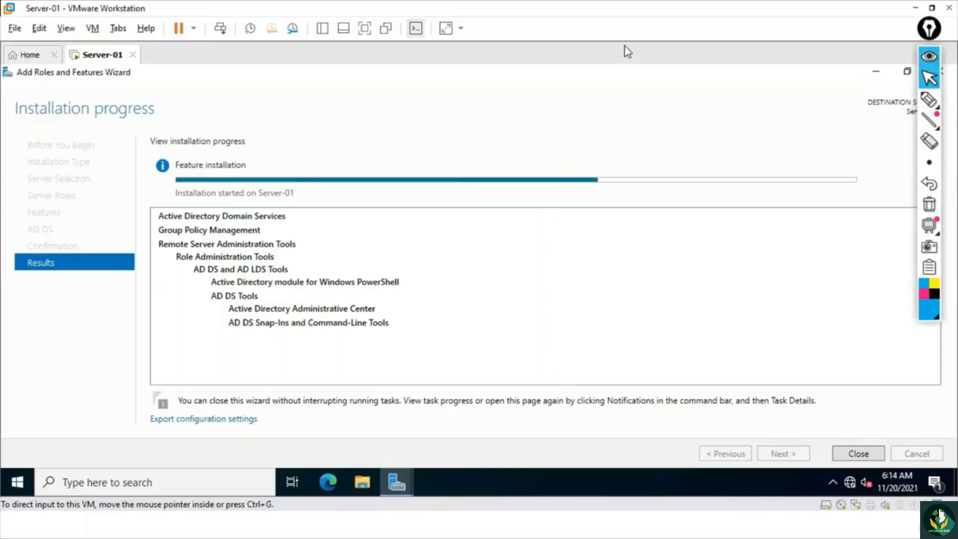
pyautogui.click(451, 133)
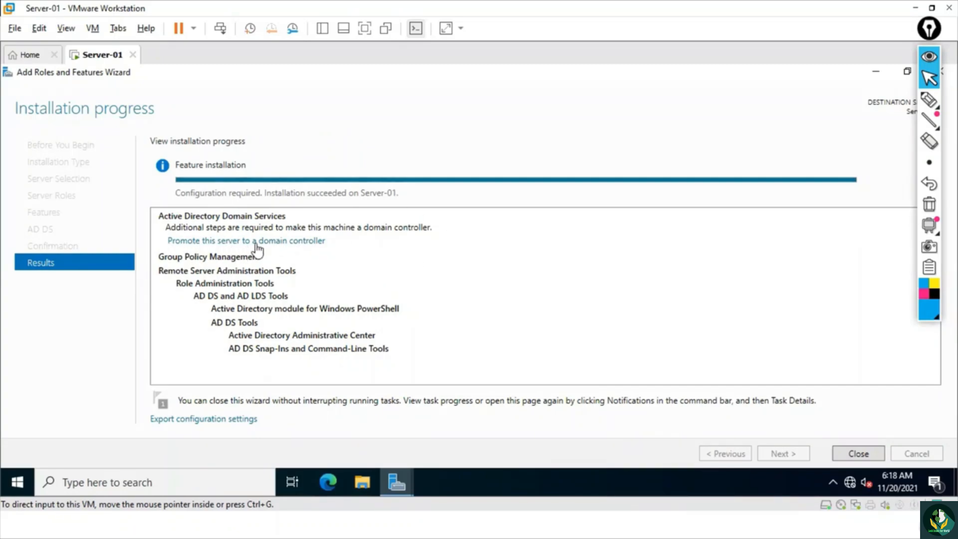
pyautogui.click(551, 152)
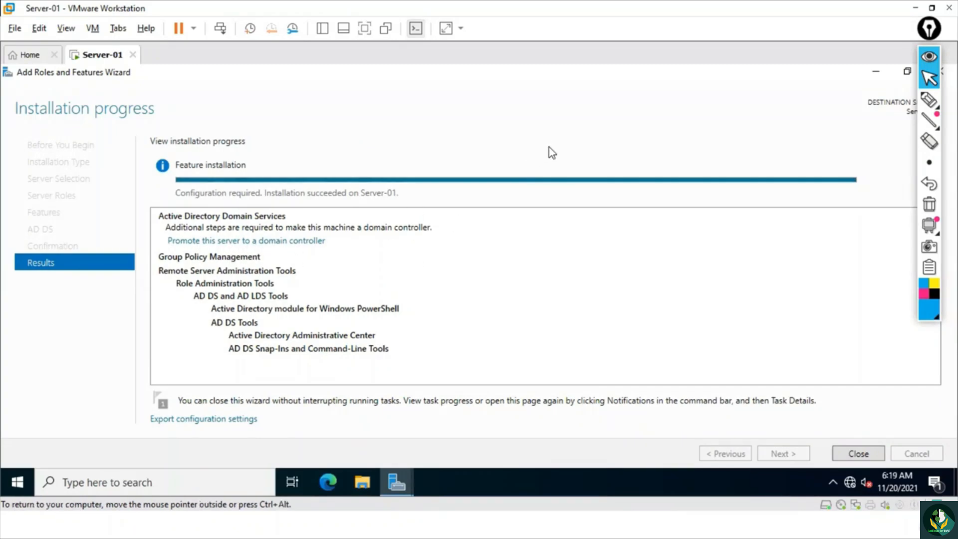
pyautogui.click(851, 454)
# - Circle the notifications flag on the Server Manager dashboard with the pen
pyautogui.click(929, 100)
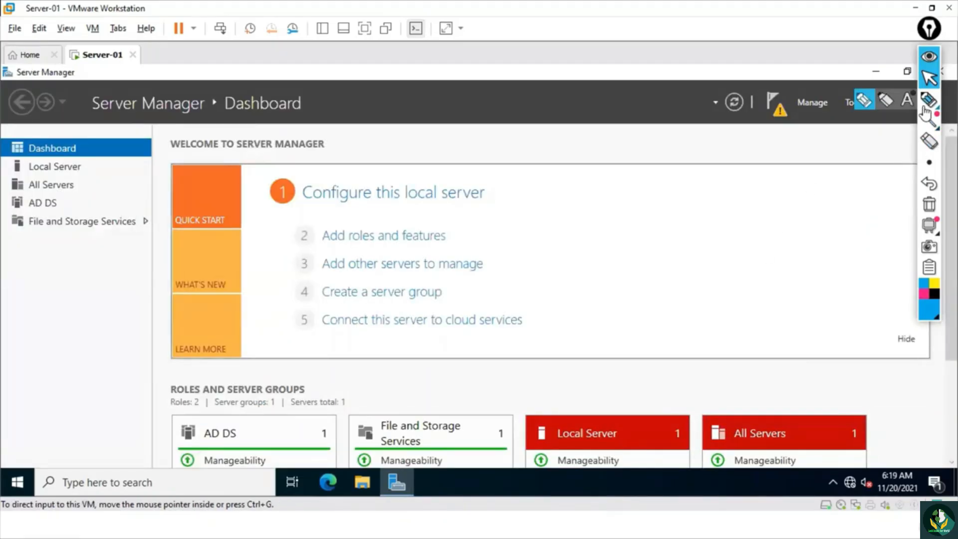
pyautogui.moveTo(782, 73)
pyautogui.mouseDown()
pyautogui.moveTo(747, 99)
pyautogui.moveTo(779, 73)
pyautogui.mouseUp()
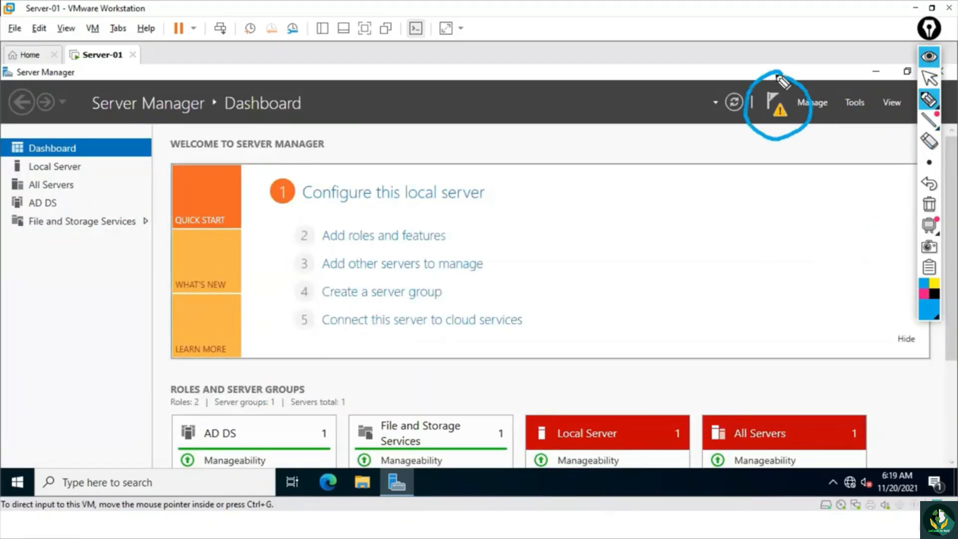
# - Point out the notifications flag and its warning triangle with pen marks, clearing the marks after each one
pyautogui.moveTo(750, 31); pyautogui.dragTo(769, 46)
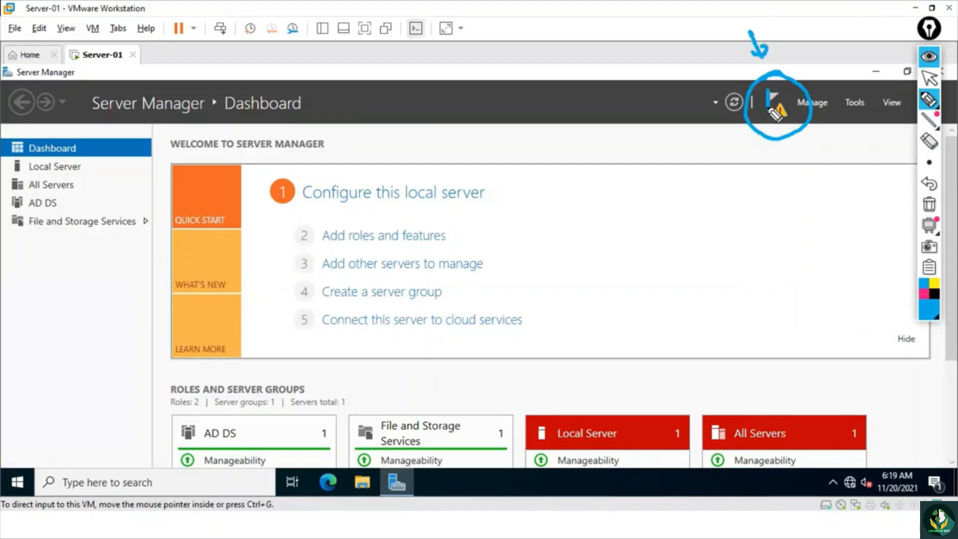
pyautogui.click(929, 205)
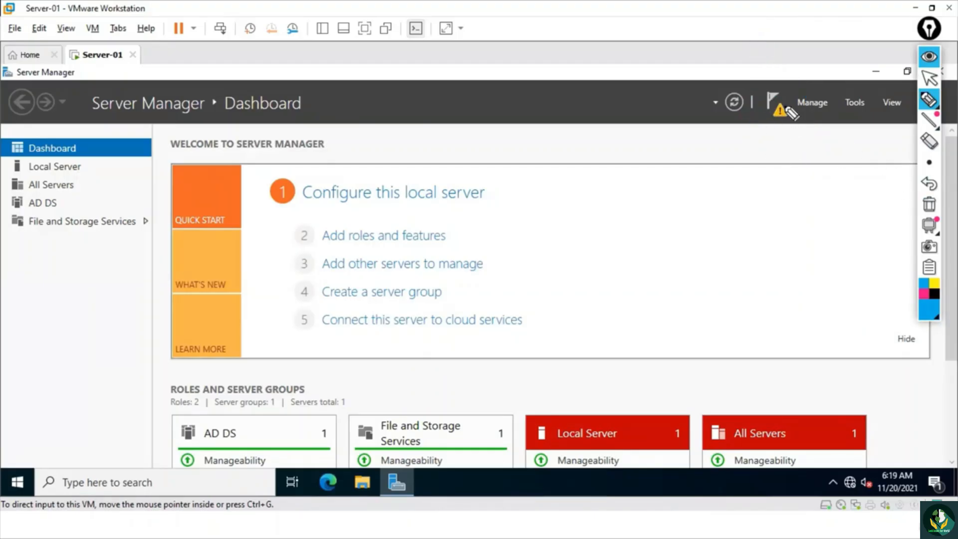
pyautogui.moveTo(781, 119); pyautogui.dragTo(781, 128)
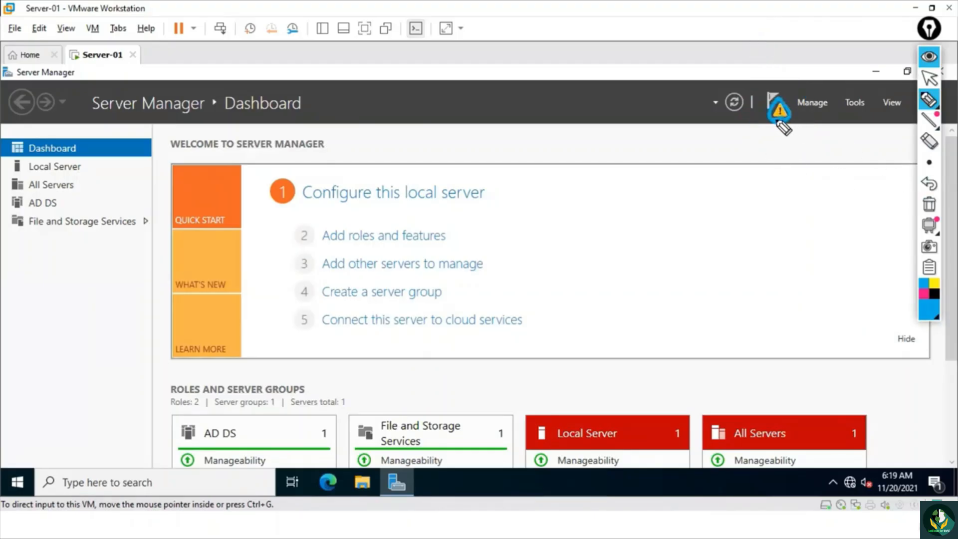
pyautogui.click(929, 205)
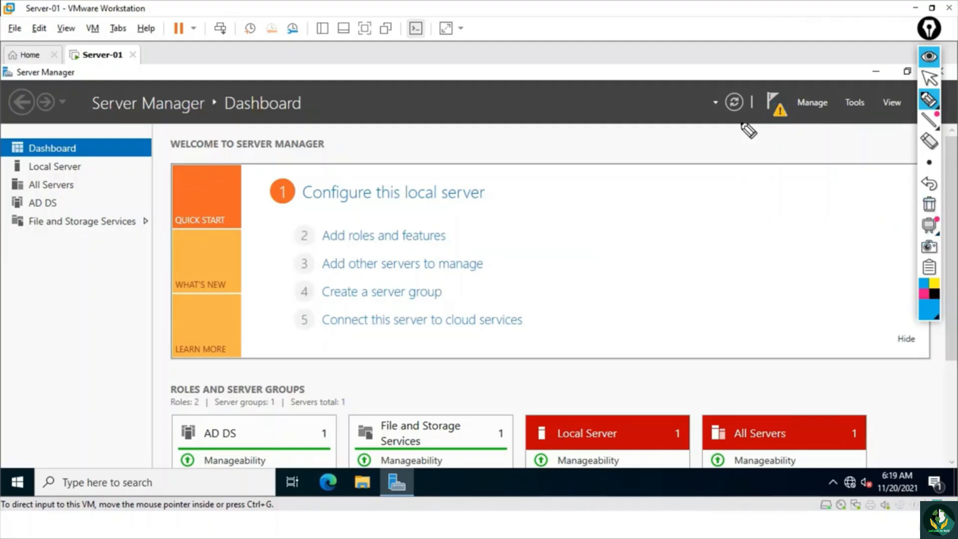
pyautogui.moveTo(744, 125); pyautogui.dragTo(765, 114)
pyautogui.click(928, 80)
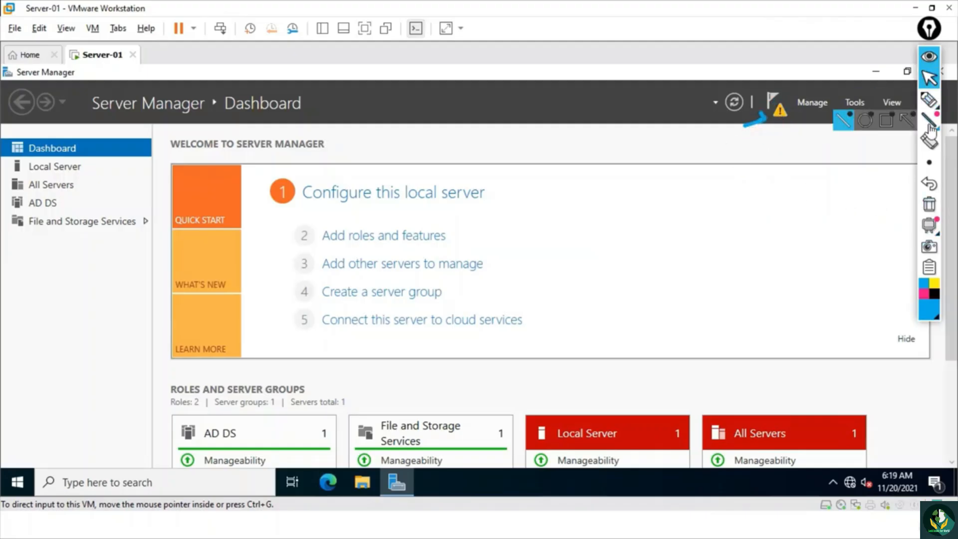
pyautogui.click(929, 206)
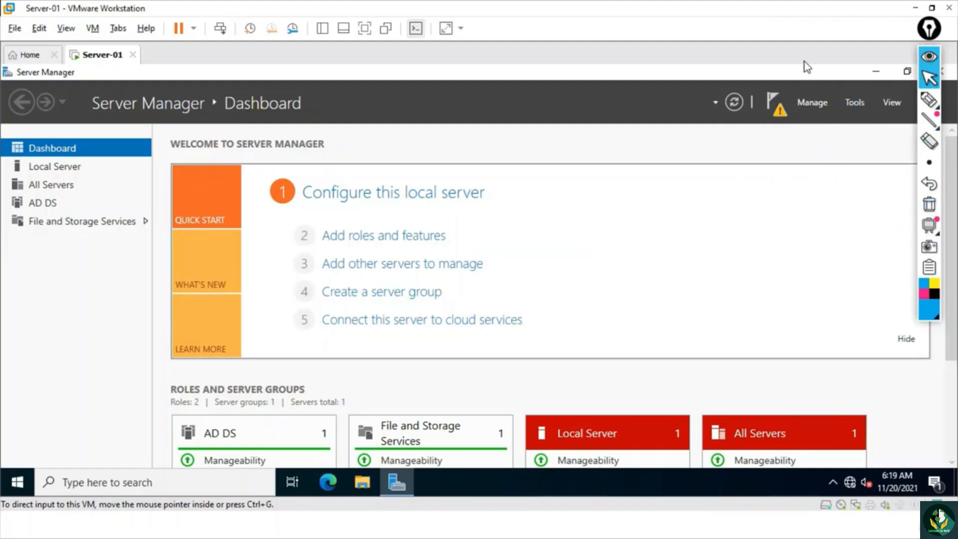
# - Start promoting this server to a domain controller from the post-deployment notification and maximize the configuration wizard
pyautogui.click(774, 104)
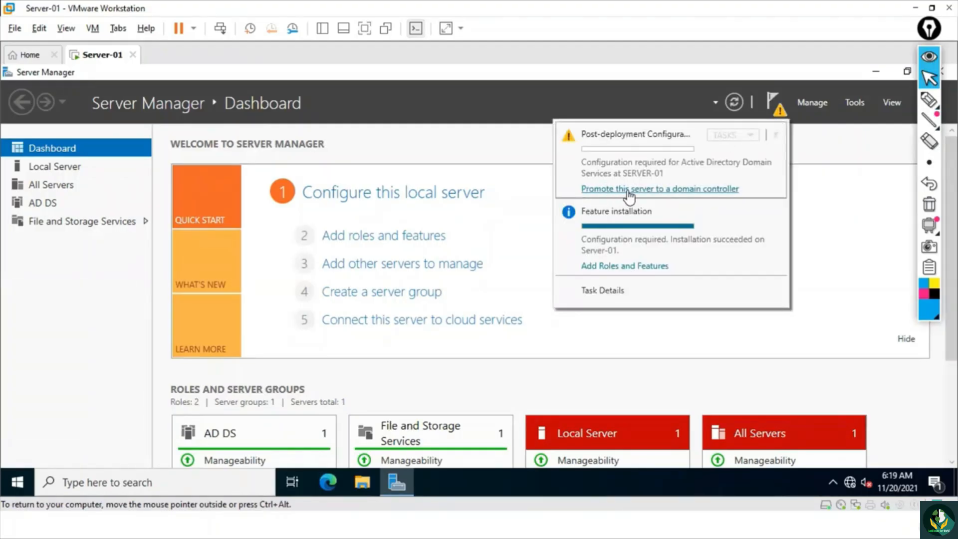
pyautogui.click(679, 194)
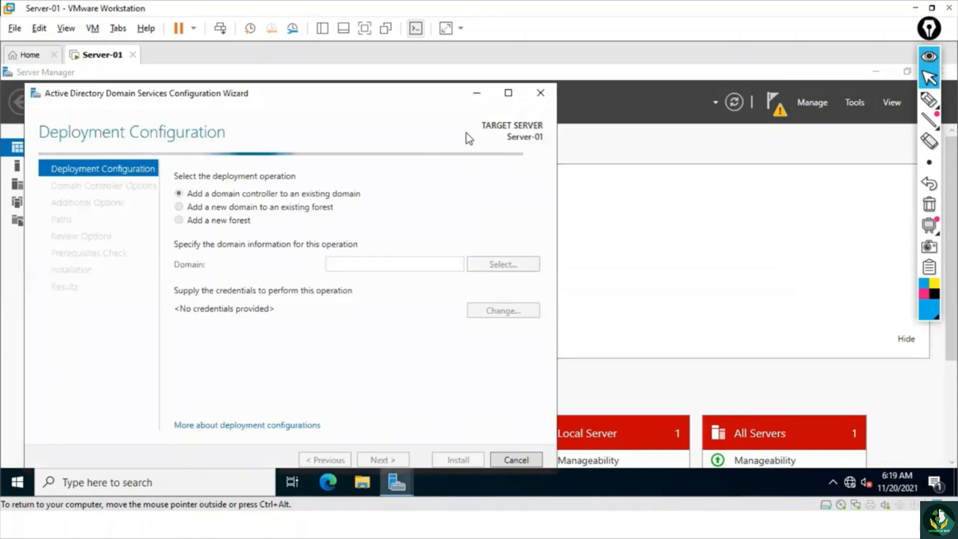
pyautogui.click(508, 93)
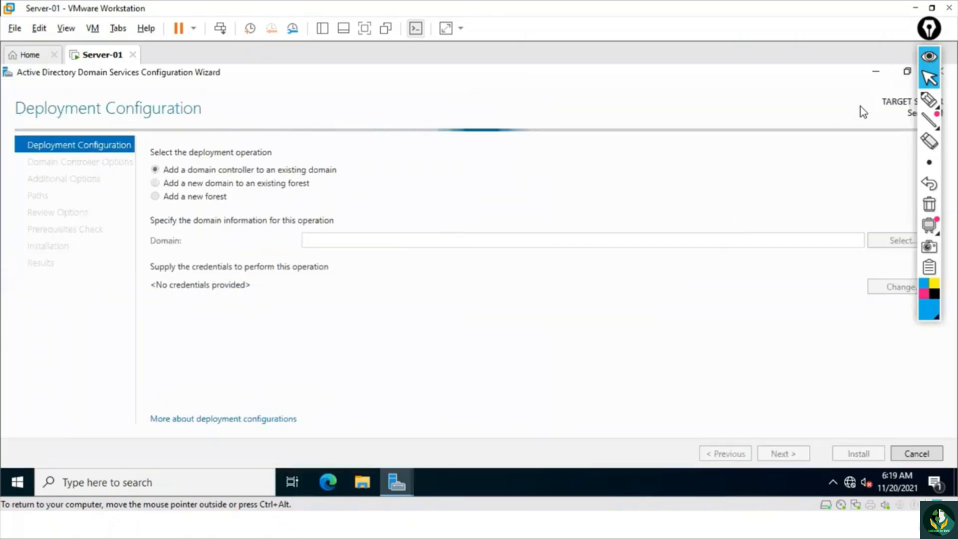
# - Minimize the configuration wizard, revisit the promotion link in the server notifications, and bring the wizard back
pyautogui.click(929, 100)
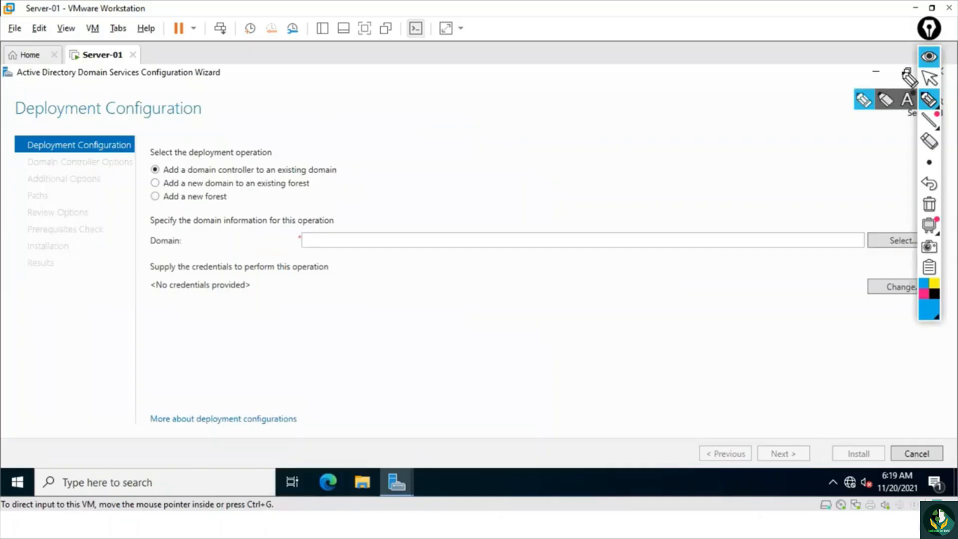
pyautogui.click(929, 77)
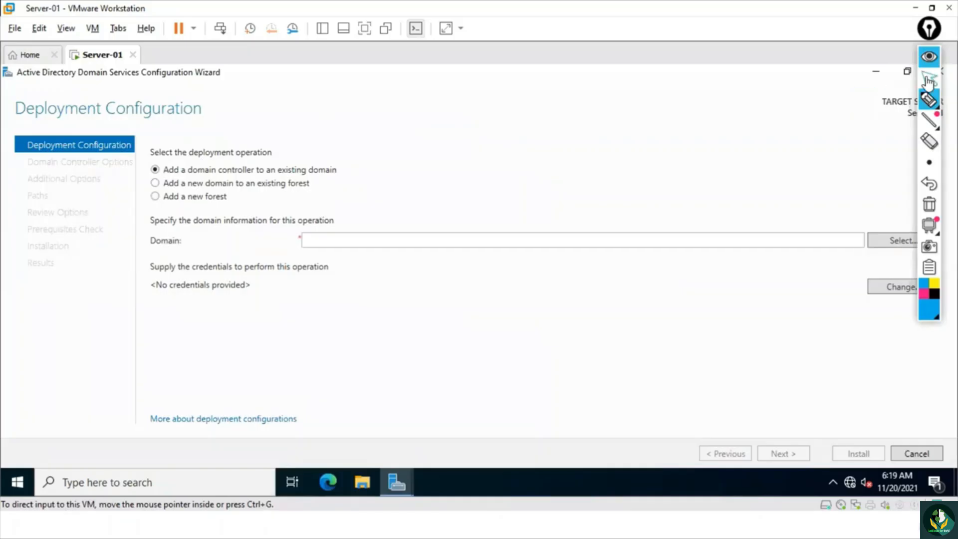
pyautogui.click(877, 73)
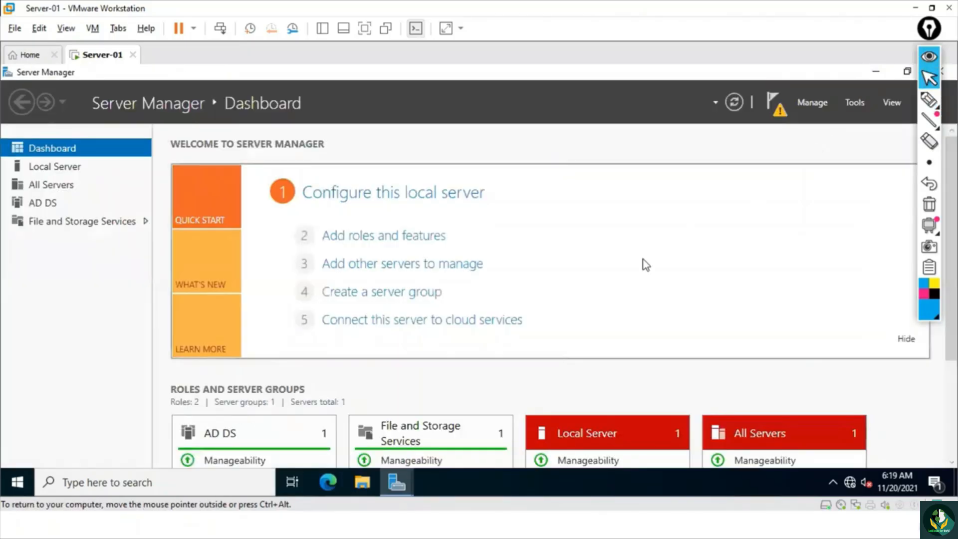
pyautogui.click(776, 106)
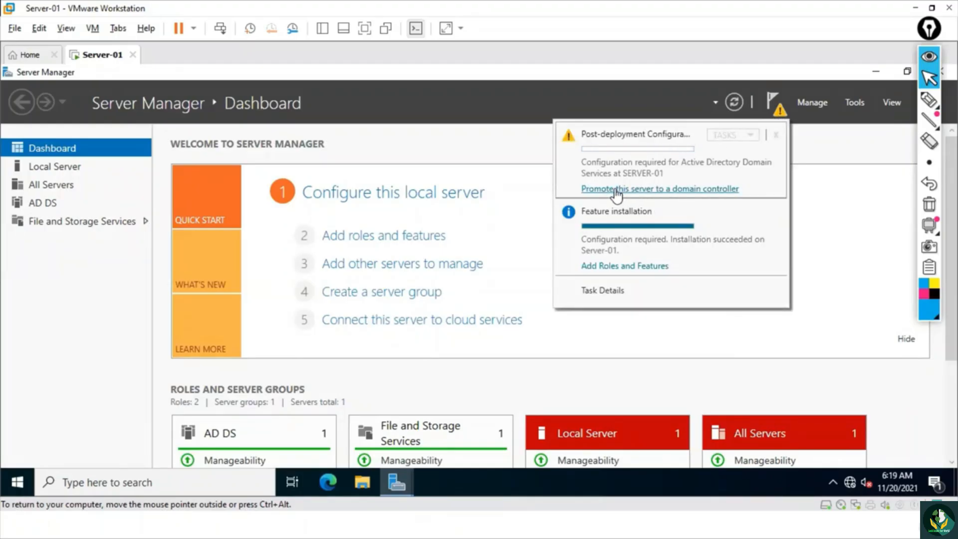
pyautogui.click(633, 191)
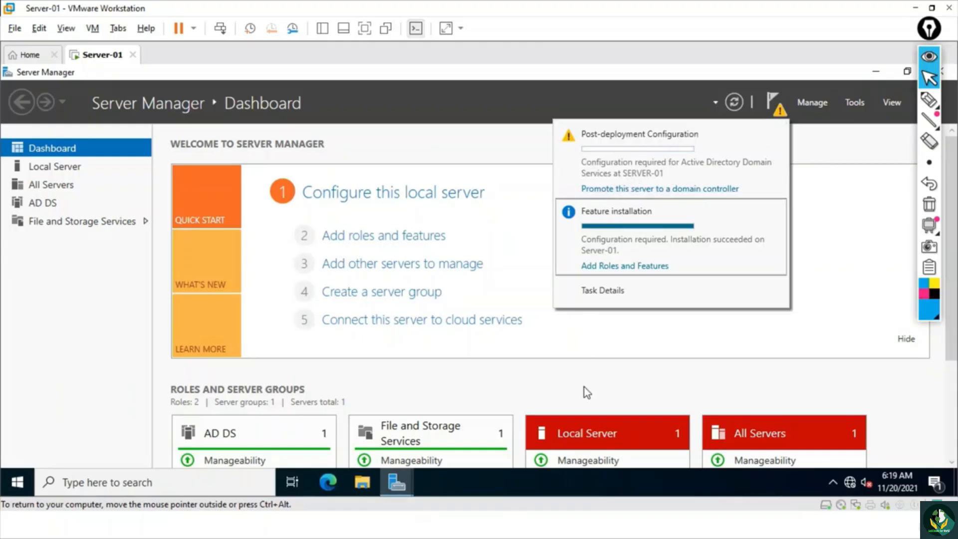
pyautogui.moveTo(397, 482)
pyautogui.click(438, 442)
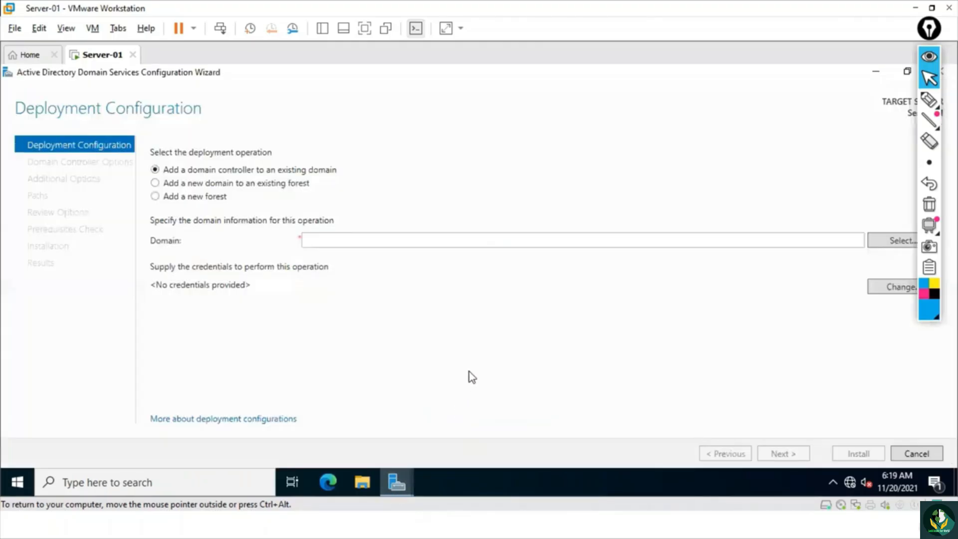
# - Mark the existing forest and new forest deployment options with the pen, and clear the marks
pyautogui.click(929, 99)
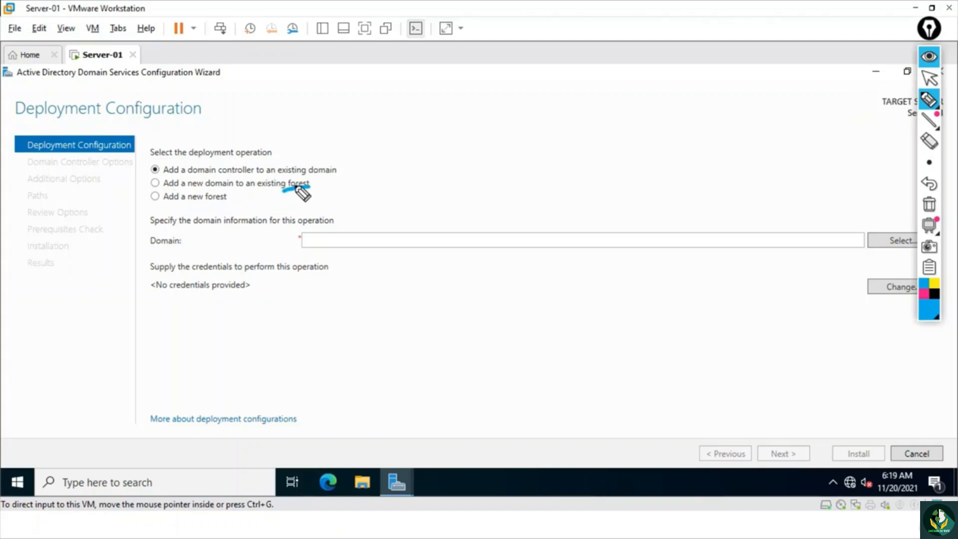
pyautogui.moveTo(283, 192); pyautogui.dragTo(310, 183)
pyautogui.click(155, 196)
pyautogui.click(929, 204)
pyautogui.click(929, 78)
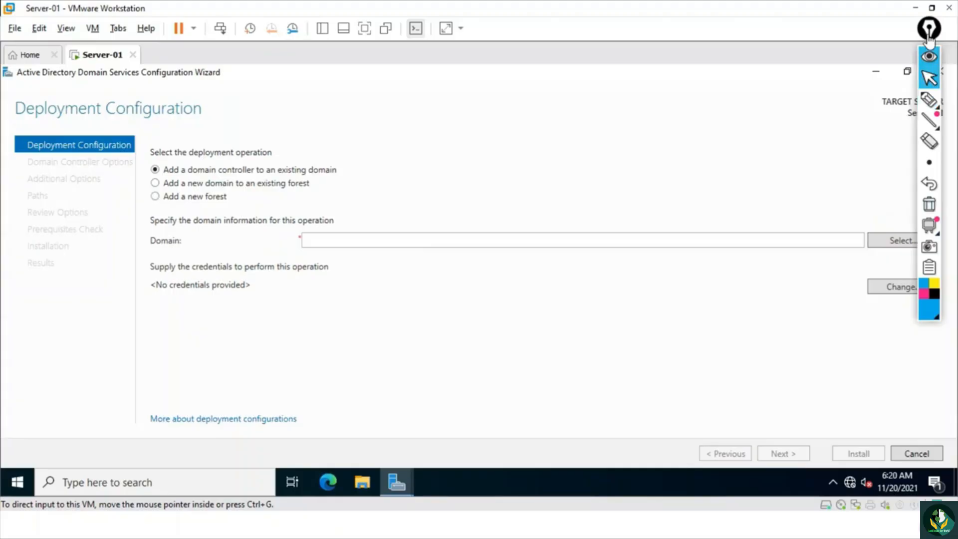
# - Choose to add a new forest with root domain name ms.com and continue to the Domain Controller Options
pyautogui.moveTo(919, 38); pyautogui.dragTo(927, 44)
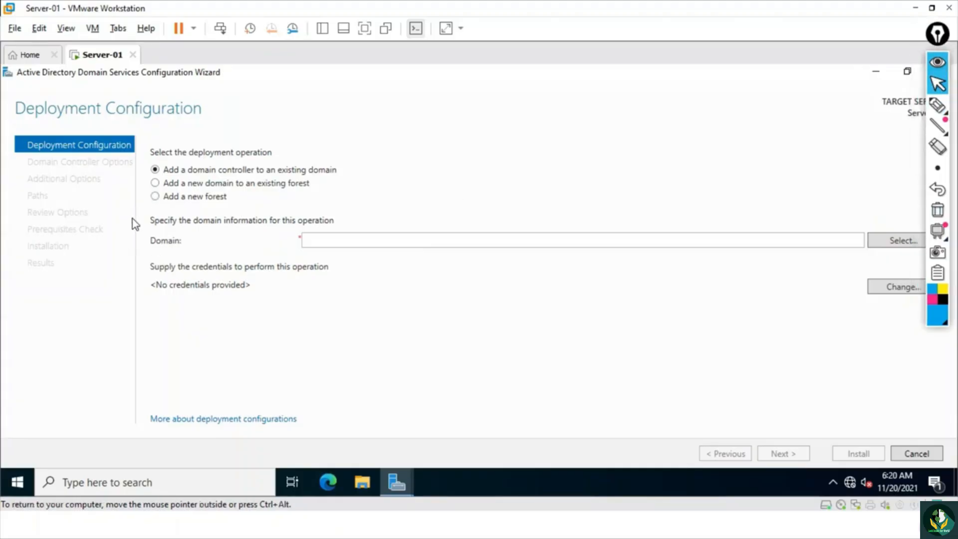
pyautogui.click(155, 196)
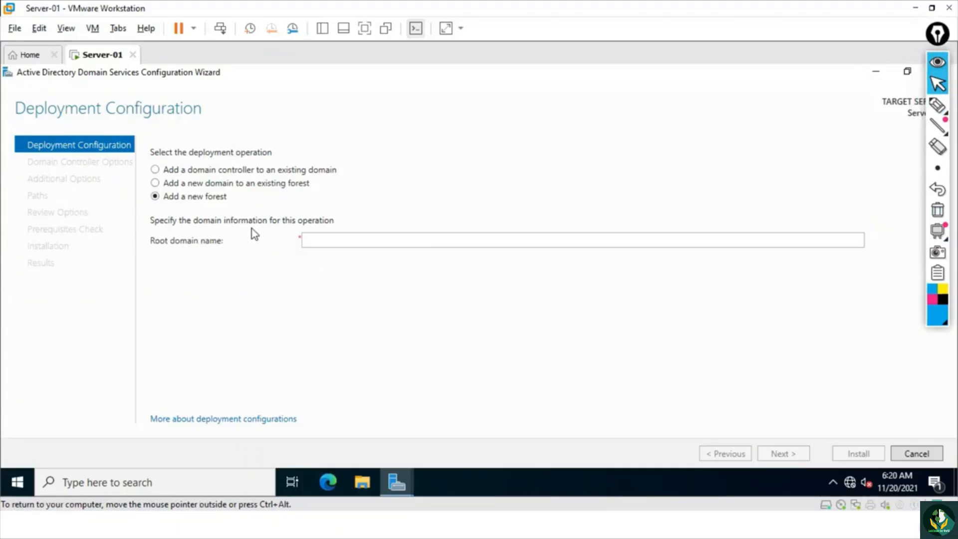
pyautogui.click(330, 239)
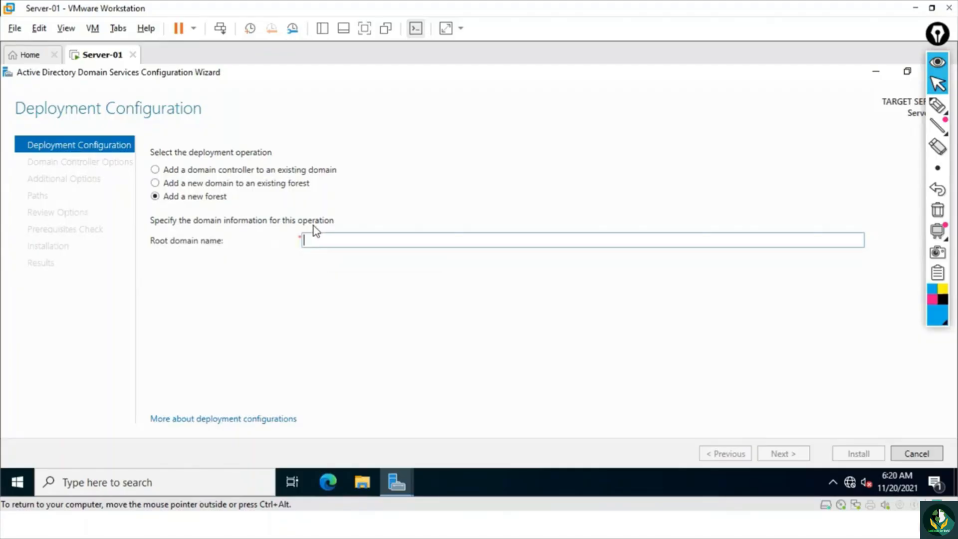
pyautogui.write('ms.com')
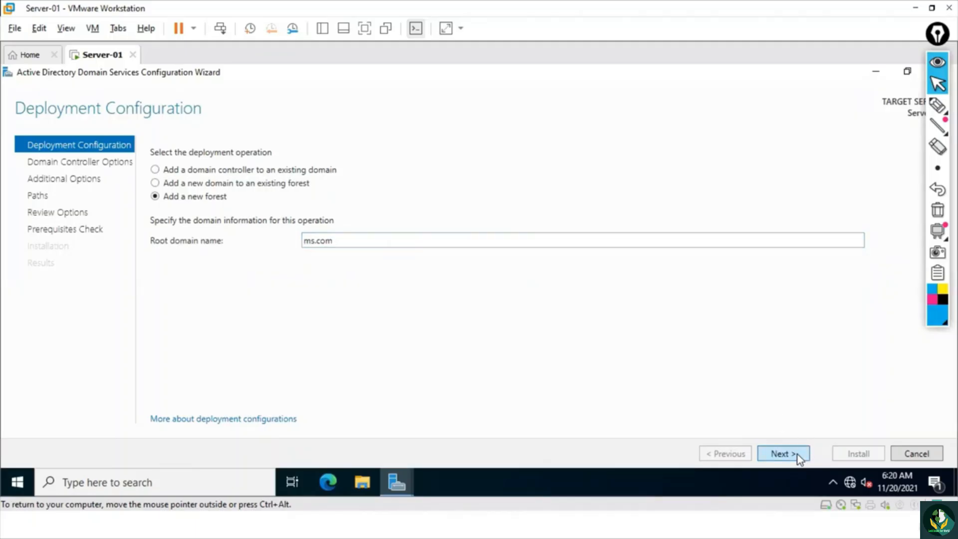
pyautogui.click(798, 454)
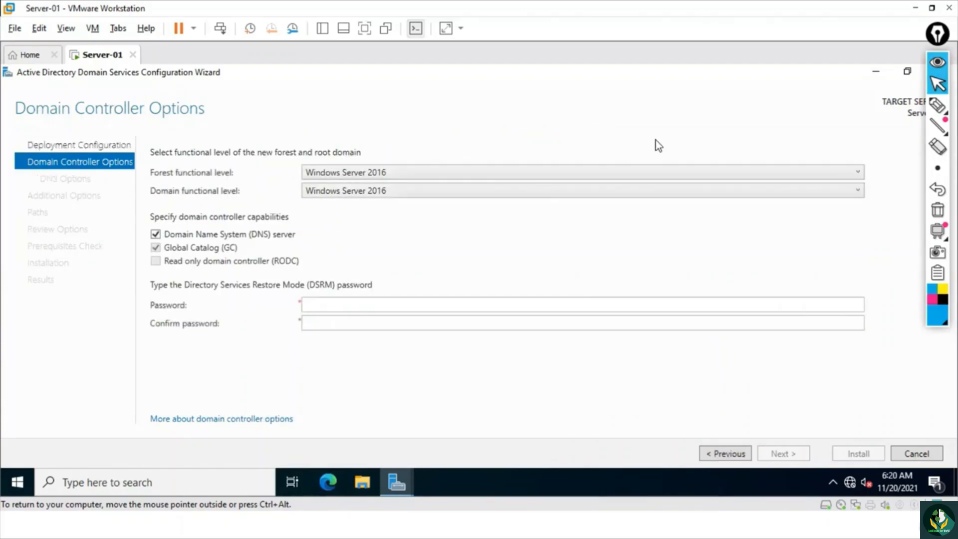
# - Switch to the presentation slide show and advance to the Functional Level slide
pyautogui.click(938, 105)
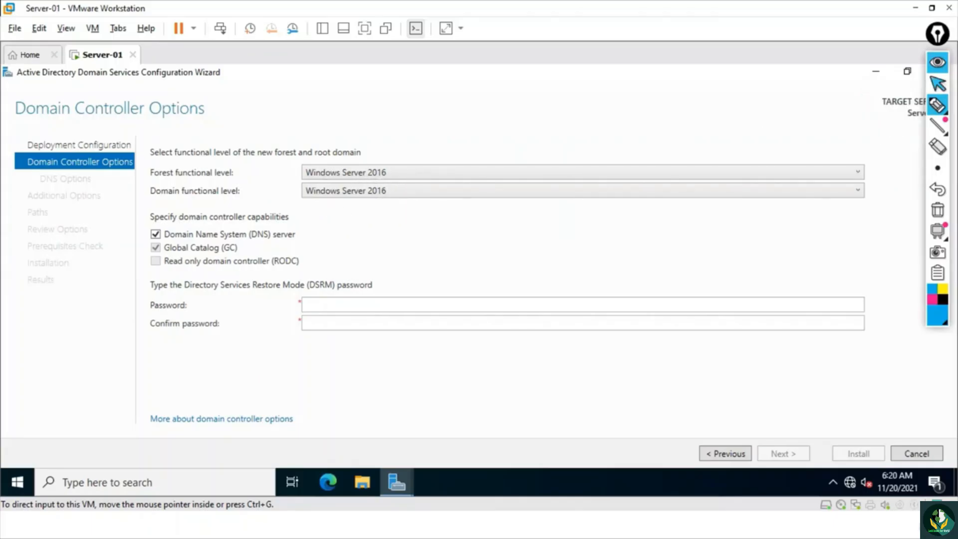
pyautogui.click(938, 83)
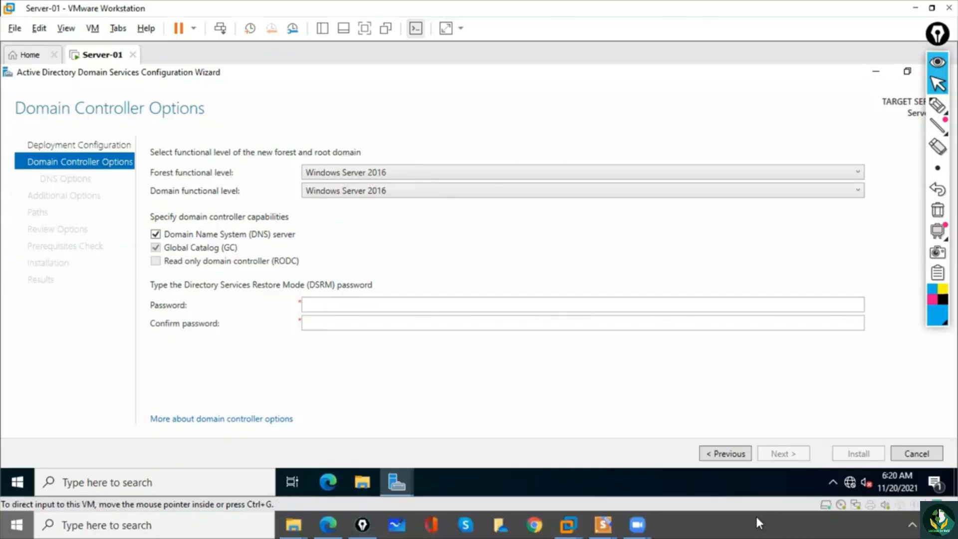
pyautogui.press('super')
pyautogui.moveTo(605, 524)
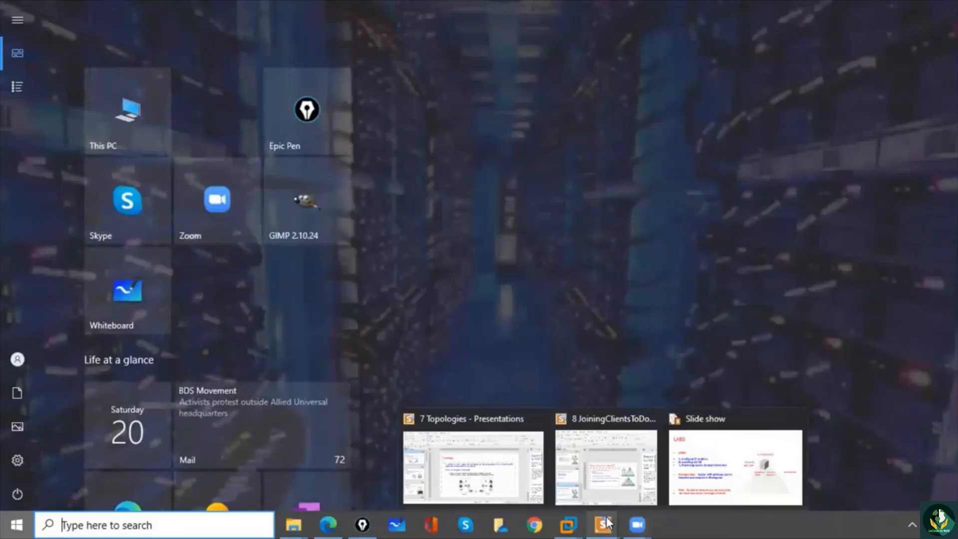
pyautogui.click(733, 474)
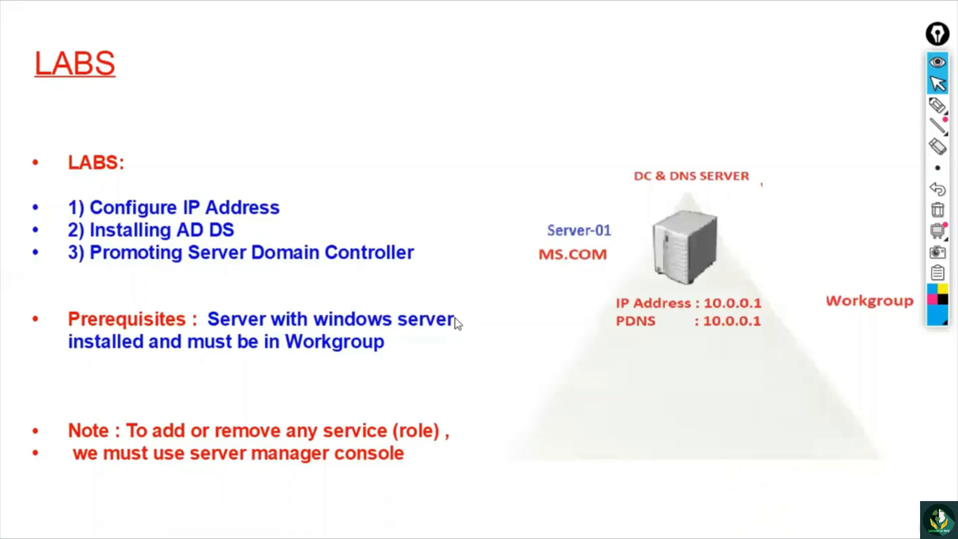
pyautogui.click(456, 319)
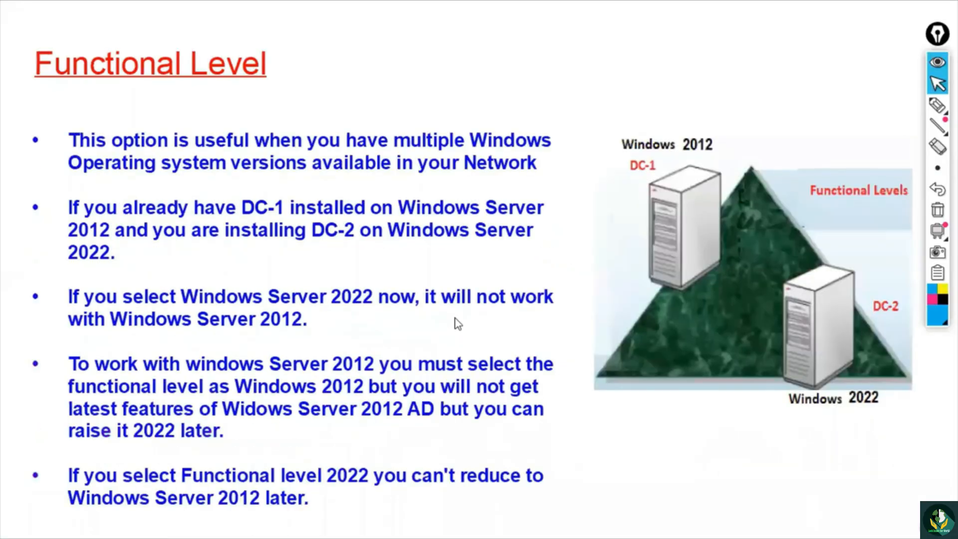
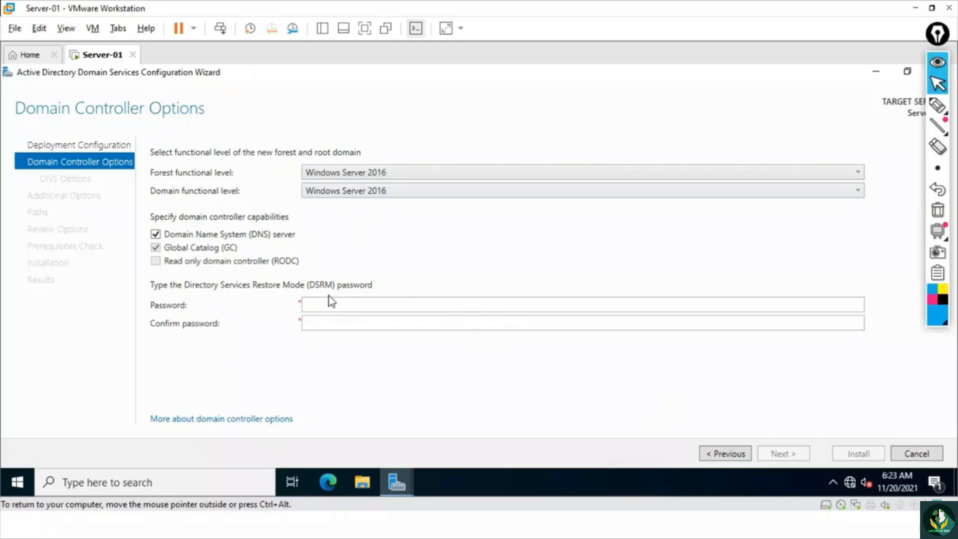
# - Mark the DNS server and Global Catalog capabilities with the pen, and clear the marks
pyautogui.click(938, 106)
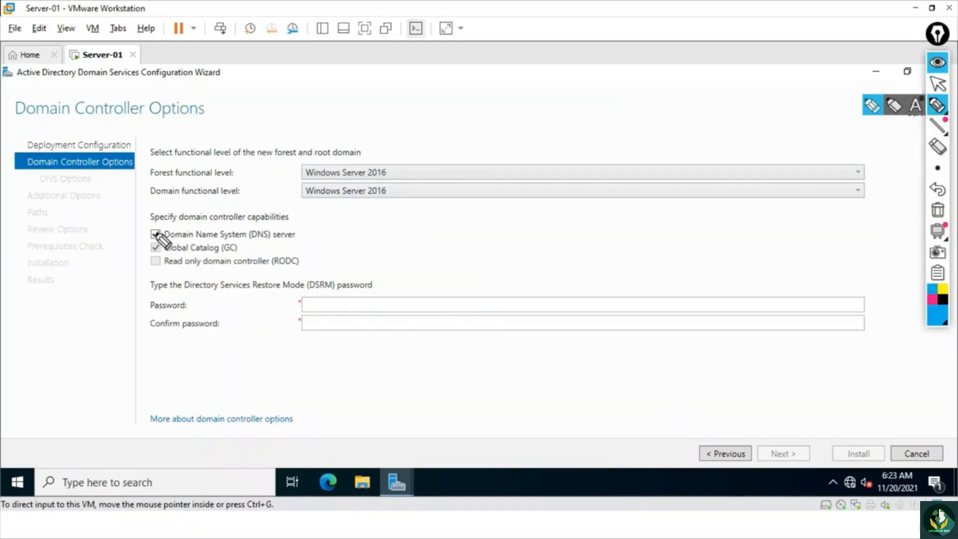
pyautogui.moveTo(158, 231)
pyautogui.mouseDown()
pyautogui.moveTo(166, 242)
pyautogui.moveTo(142, 211)
pyautogui.mouseUp()
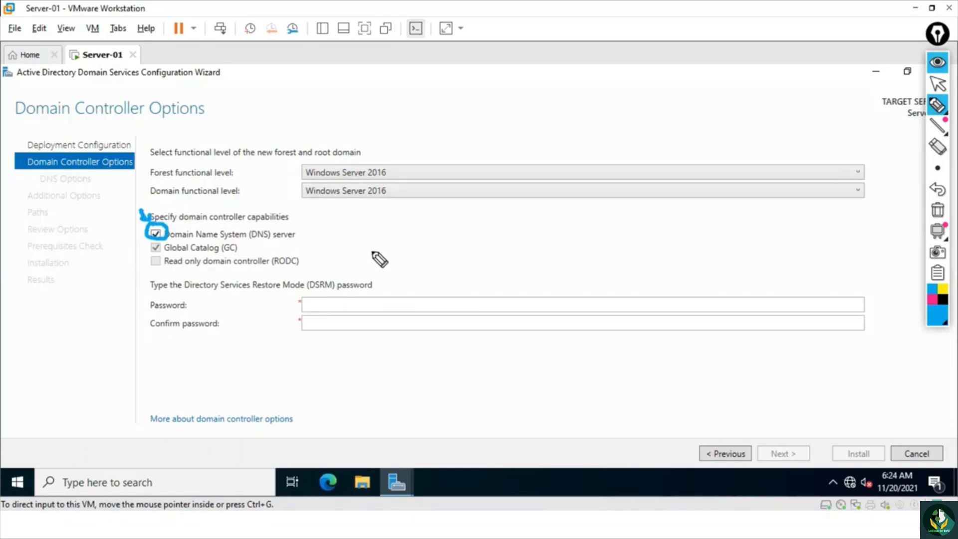
pyautogui.click(938, 210)
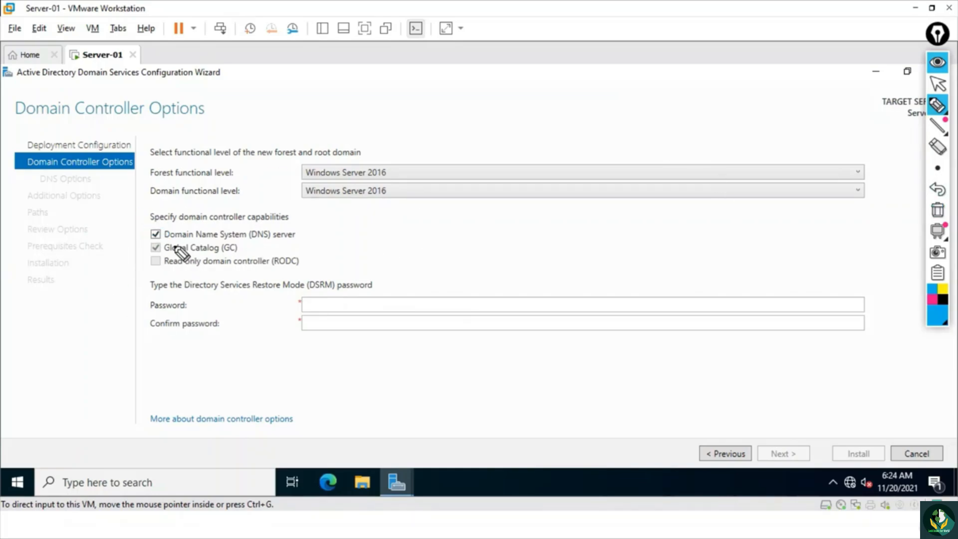
pyautogui.moveTo(156, 243); pyautogui.dragTo(158, 255)
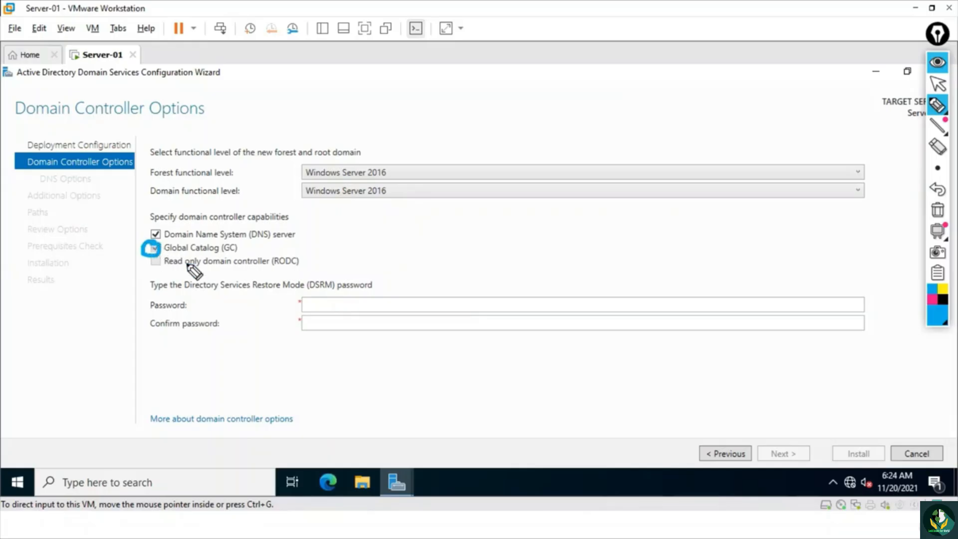
pyautogui.click(936, 213)
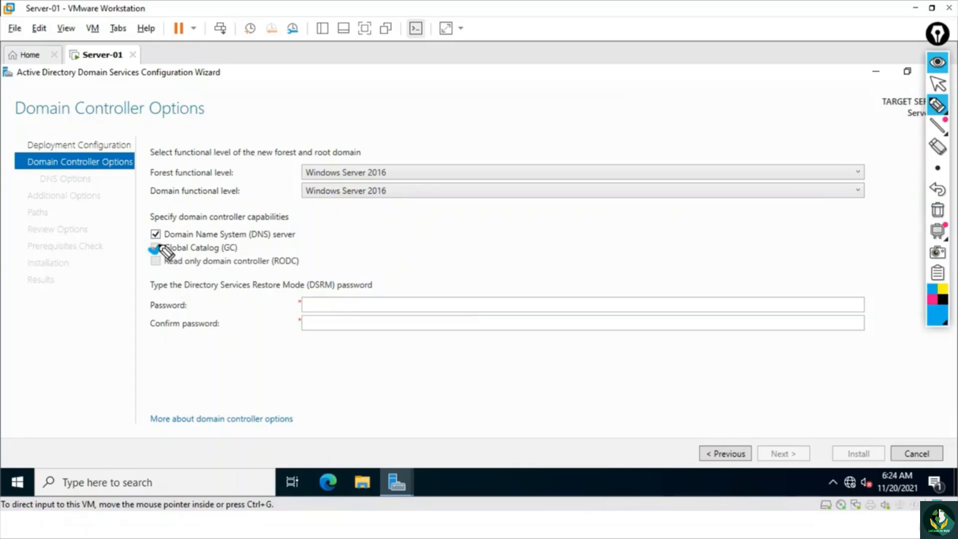
pyautogui.moveTo(147, 257); pyautogui.dragTo(162, 256)
pyautogui.moveTo(174, 255); pyautogui.dragTo(207, 255)
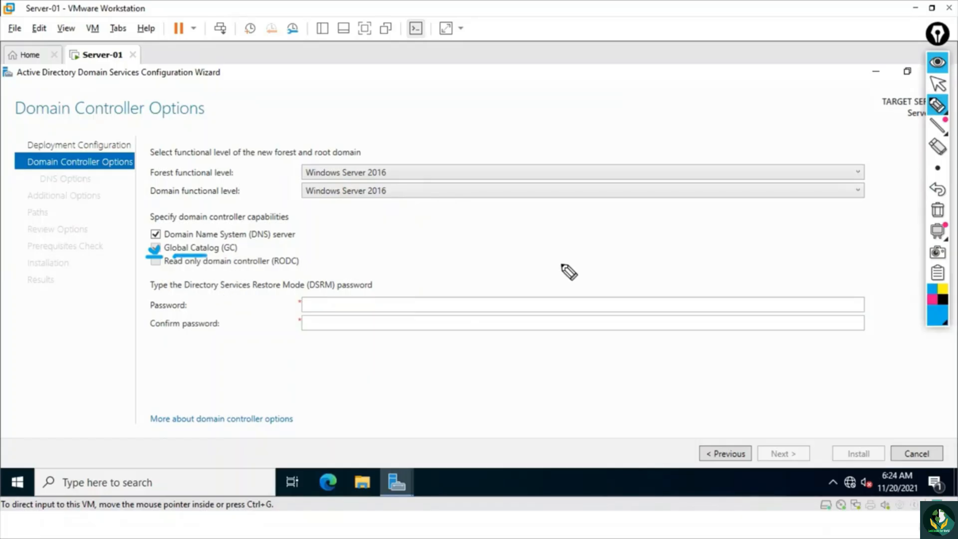
pyautogui.click(937, 209)
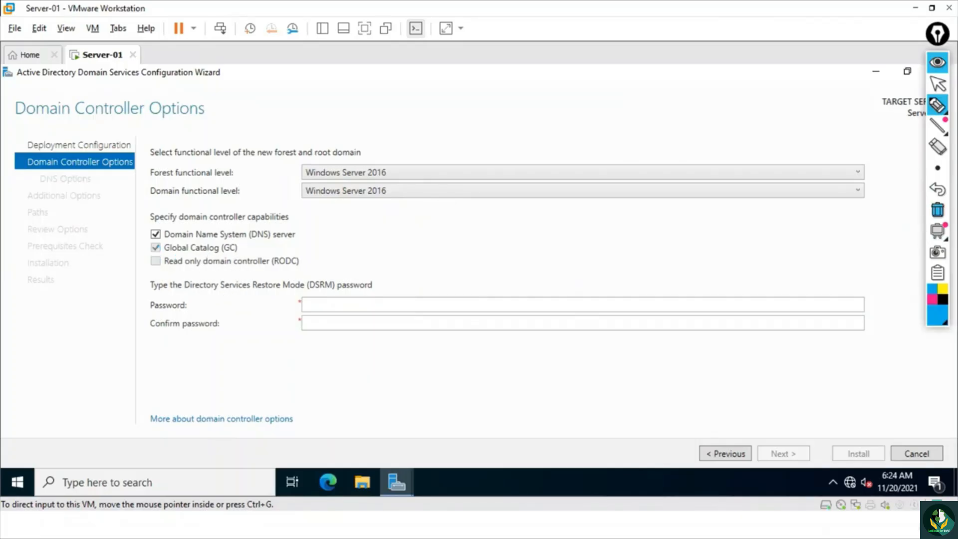
# - Underline DSRM in the Directory Services Restore Mode password label with the pen, and clear the mark
pyautogui.click(938, 105)
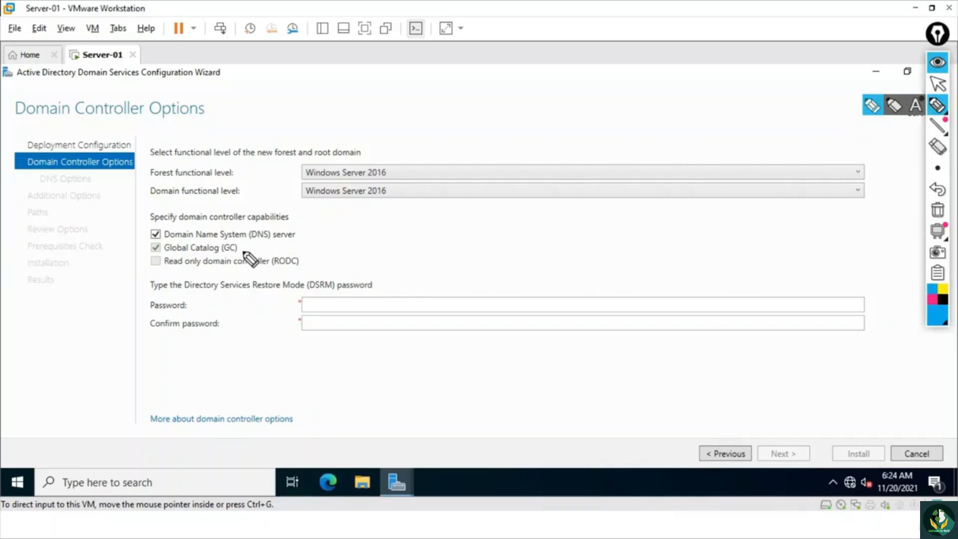
pyautogui.moveTo(307, 292); pyautogui.dragTo(331, 293)
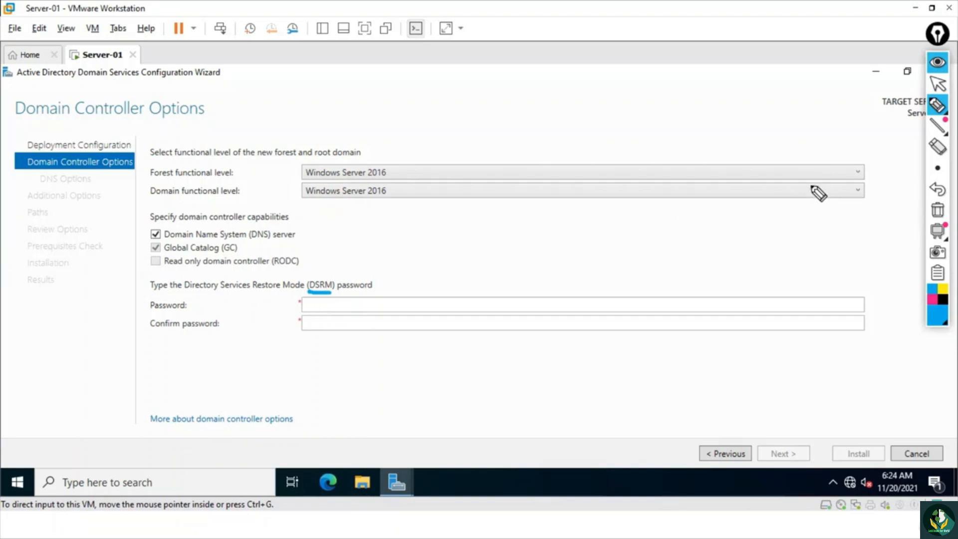
pyautogui.click(937, 210)
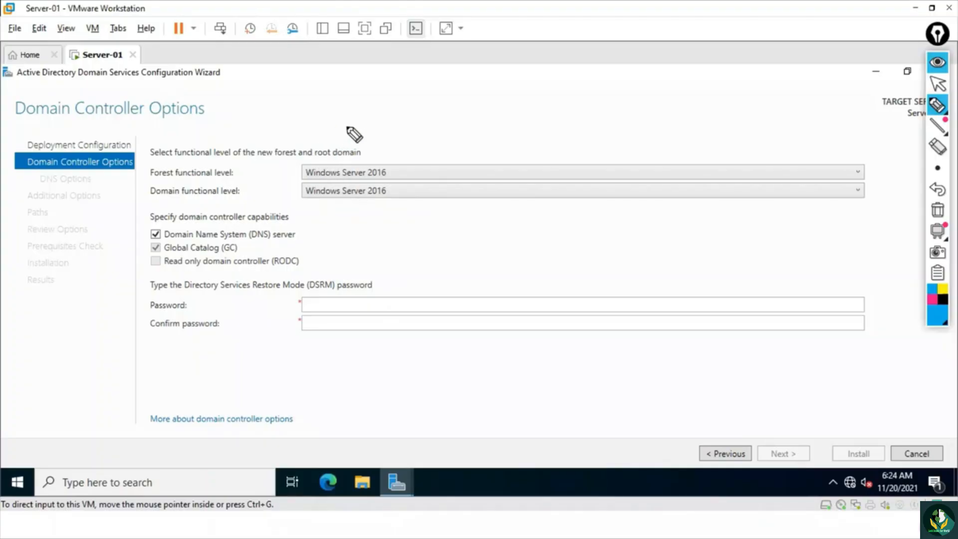
# - Sketch a small symbol and a downward arrow with the pen above the functional level settings, and clear the sketch
pyautogui.moveTo(385, 127)
pyautogui.mouseDown()
pyautogui.moveTo(408, 124)
pyautogui.moveTo(394, 139)
pyautogui.mouseUp()
pyautogui.moveTo(417, 92); pyautogui.dragTo(441, 150)
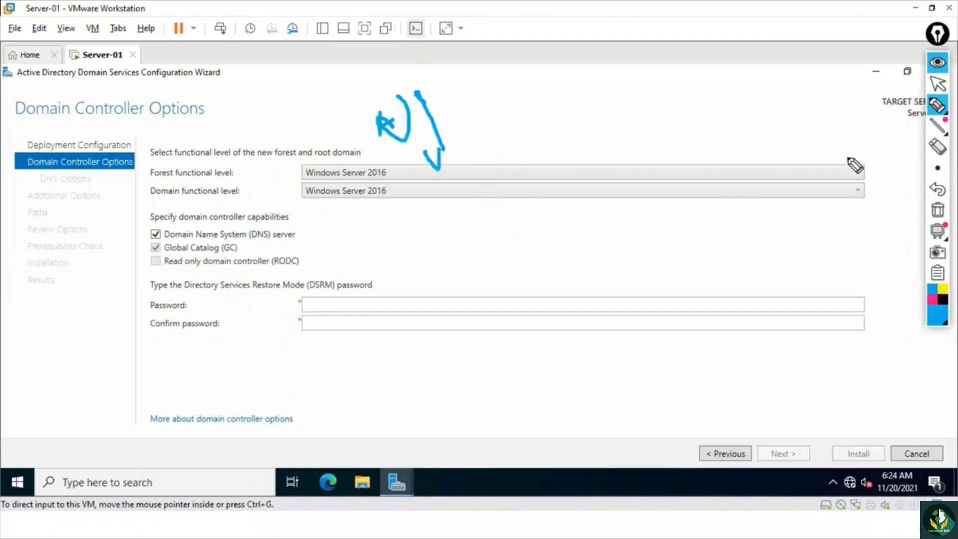
pyautogui.click(938, 211)
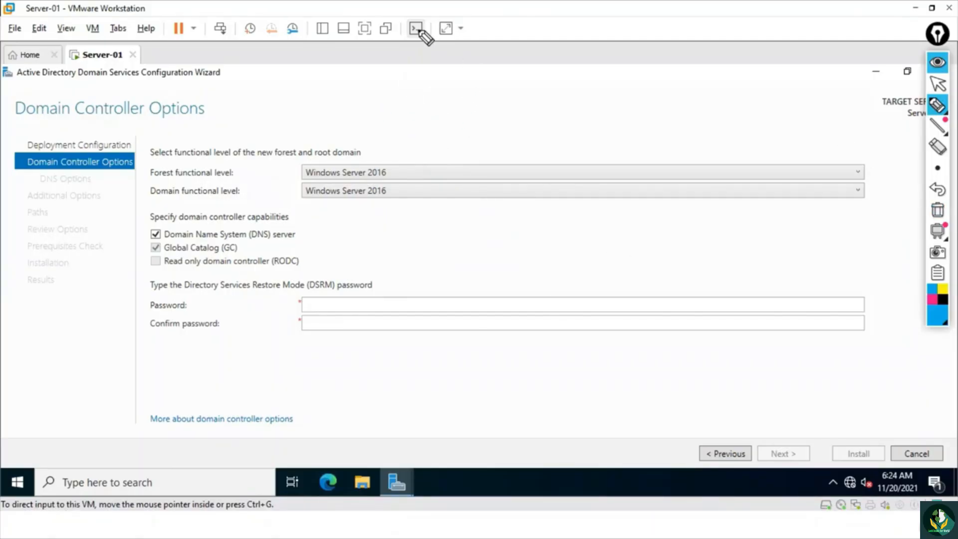
# - Handwrite User1, User2 and User3 above the functional level settings, bracket and cross out the list, and point arrows at it
pyautogui.moveTo(442, 92)
pyautogui.mouseDown()
pyautogui.moveTo(477, 90)
pyautogui.moveTo(505, 55)
pyautogui.mouseUp()
pyautogui.click(479, 110)
pyautogui.moveTo(461, 122)
pyautogui.mouseDown()
pyautogui.moveTo(479, 123)
pyautogui.moveTo(500, 97)
pyautogui.moveTo(541, 97)
pyautogui.moveTo(501, 161)
pyautogui.moveTo(518, 135)
pyautogui.moveTo(549, 121)
pyautogui.moveTo(551, 134)
pyautogui.mouseUp()
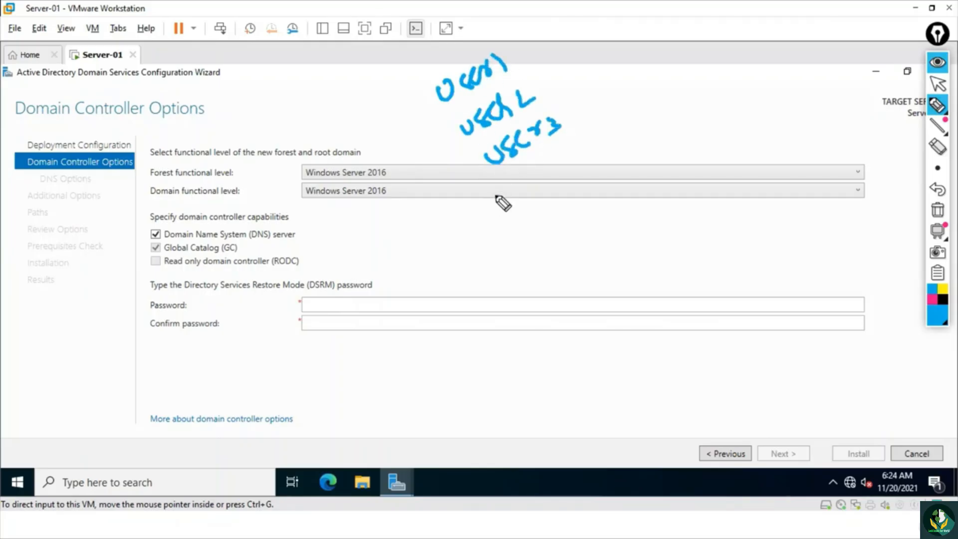
pyautogui.moveTo(432, 95)
pyautogui.mouseDown()
pyautogui.moveTo(434, 124)
pyautogui.moveTo(478, 165)
pyautogui.mouseUp()
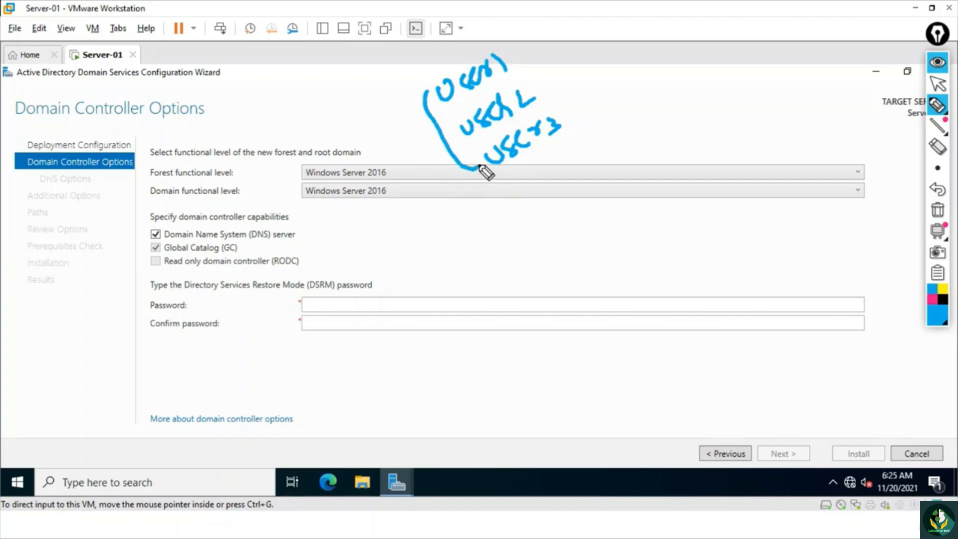
pyautogui.moveTo(508, 51); pyautogui.dragTo(496, 168)
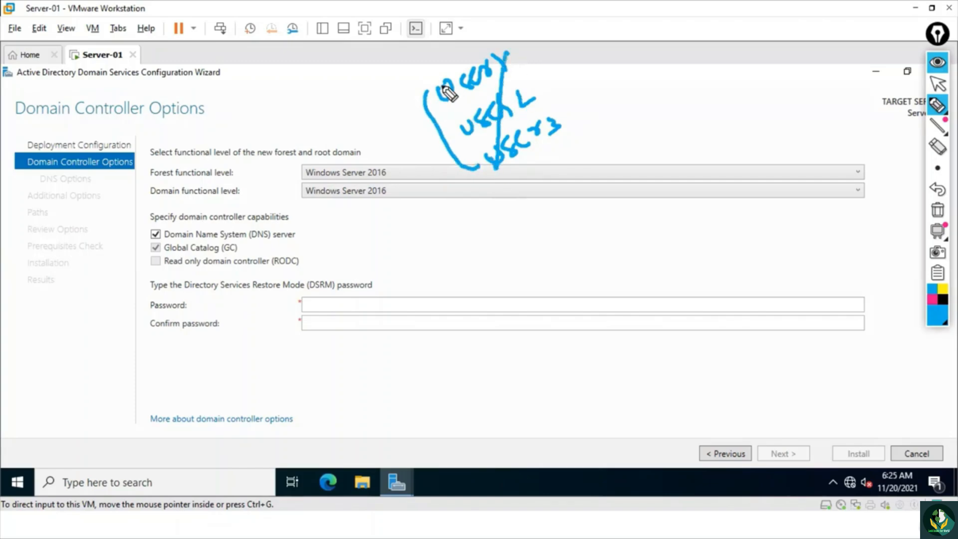
pyautogui.moveTo(440, 90); pyautogui.dragTo(568, 130)
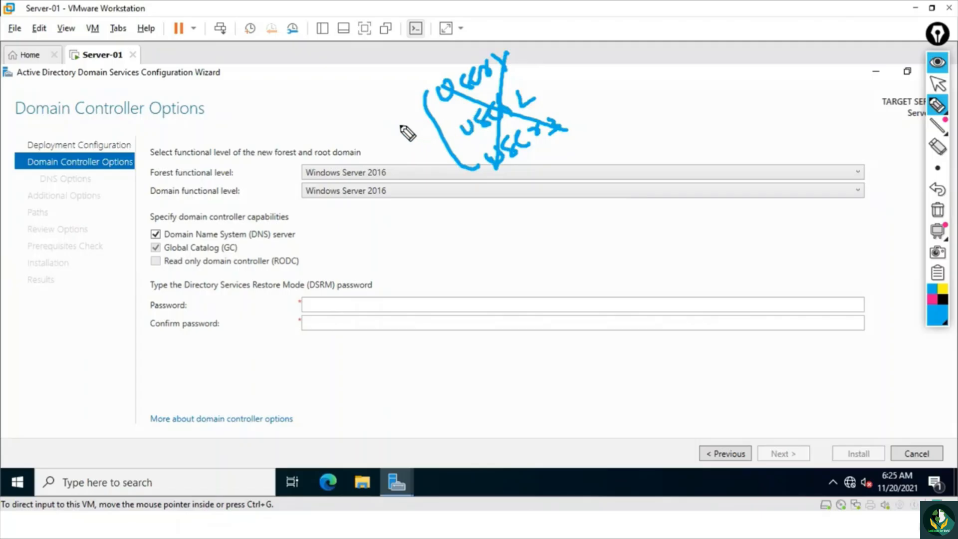
pyautogui.moveTo(400, 127); pyautogui.dragTo(423, 115)
pyautogui.moveTo(416, 111); pyautogui.dragTo(419, 122)
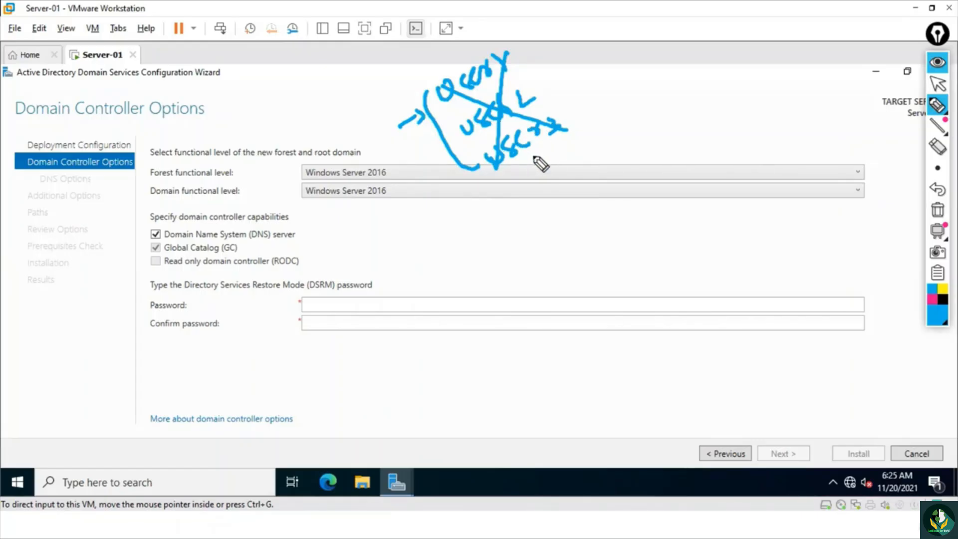
pyautogui.moveTo(410, 53); pyautogui.dragTo(432, 66)
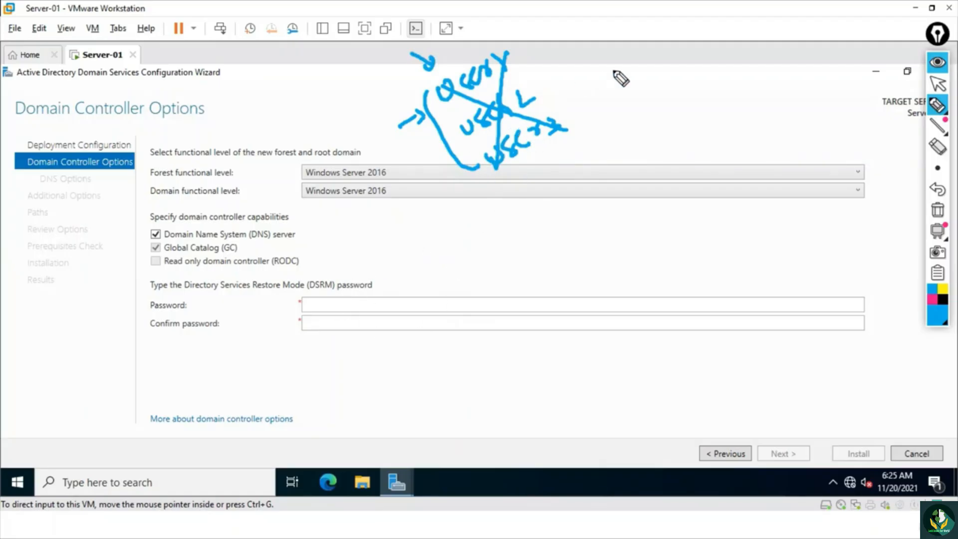
# - Handwrite and circle a second user list linked to the crossed-out one, circle the DSRM password fields, and clear all marks
pyautogui.moveTo(551, 96)
pyautogui.mouseDown()
pyautogui.moveTo(601, 81)
pyautogui.moveTo(660, 42)
pyautogui.moveTo(663, 50)
pyautogui.mouseUp()
pyautogui.moveTo(623, 76)
pyautogui.mouseDown()
pyautogui.moveTo(635, 94)
pyautogui.moveTo(650, 89)
pyautogui.mouseUp()
pyautogui.moveTo(650, 104)
pyautogui.mouseDown()
pyautogui.moveTo(683, 62)
pyautogui.moveTo(691, 89)
pyautogui.mouseUp()
pyautogui.moveTo(505, 54); pyautogui.dragTo(504, 159)
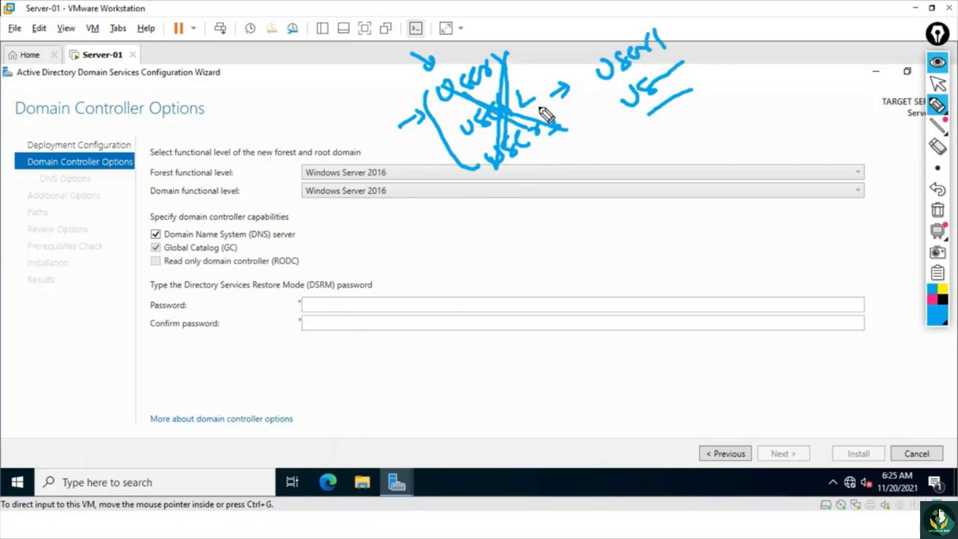
pyautogui.moveTo(619, 39); pyautogui.dragTo(531, 73)
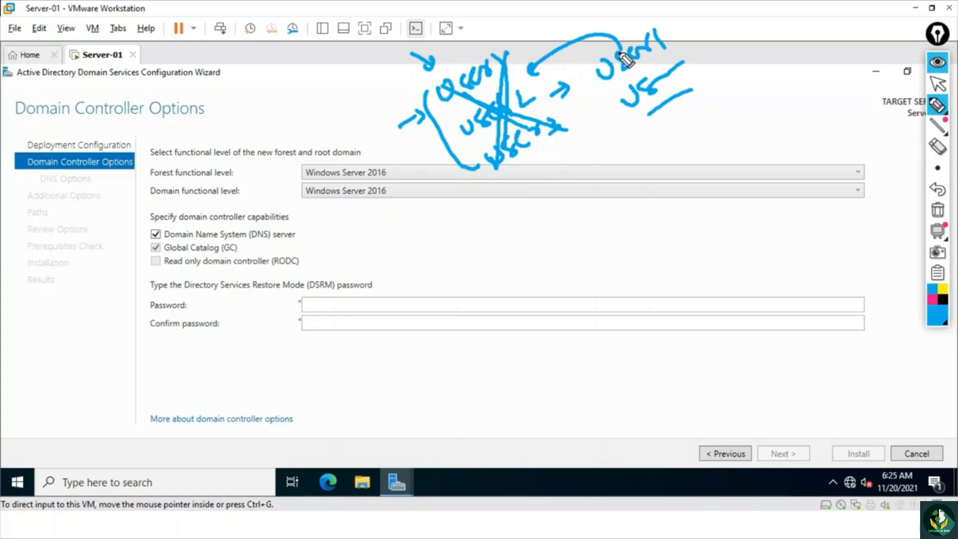
pyautogui.moveTo(599, 50); pyautogui.dragTo(696, 82)
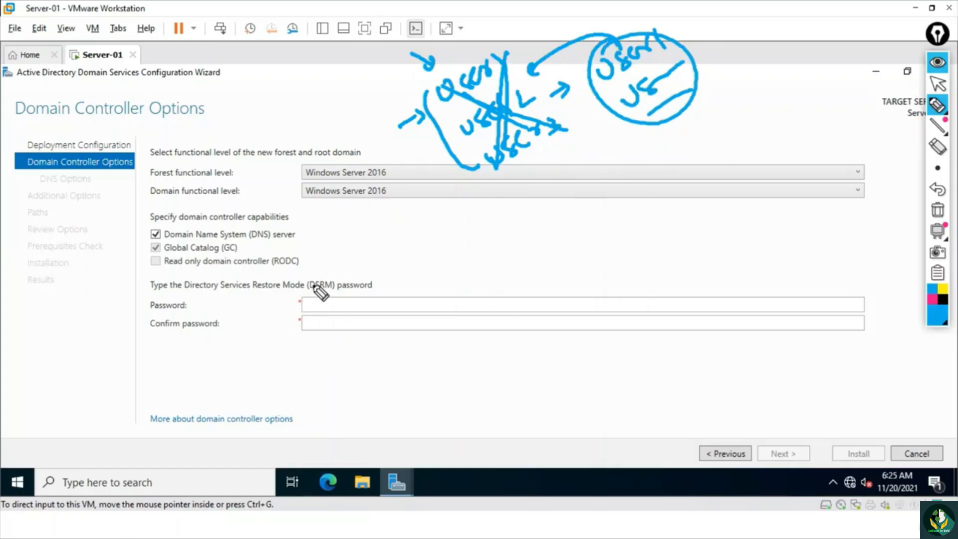
pyautogui.moveTo(313, 276); pyautogui.dragTo(304, 341)
pyautogui.moveTo(355, 361); pyautogui.dragTo(280, 290)
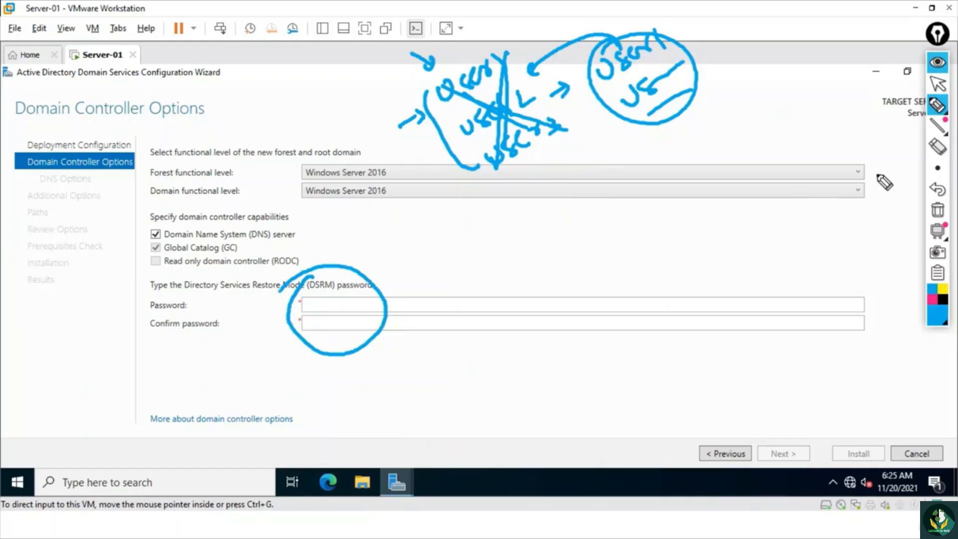
pyautogui.click(933, 212)
# - Leave the pen mode, and enter and confirm the Directory Services Restore Mode (DSRM) password
pyautogui.click(937, 84)
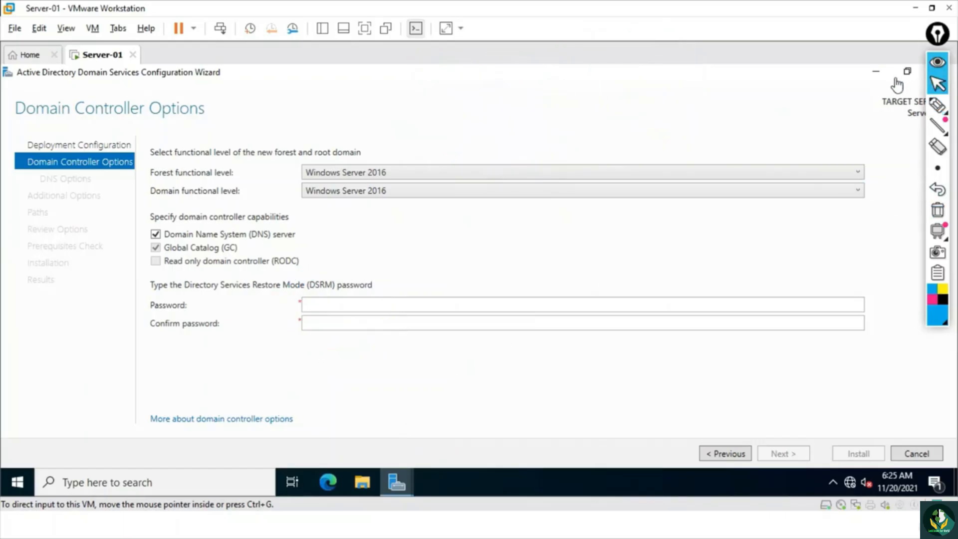
pyautogui.click(357, 305)
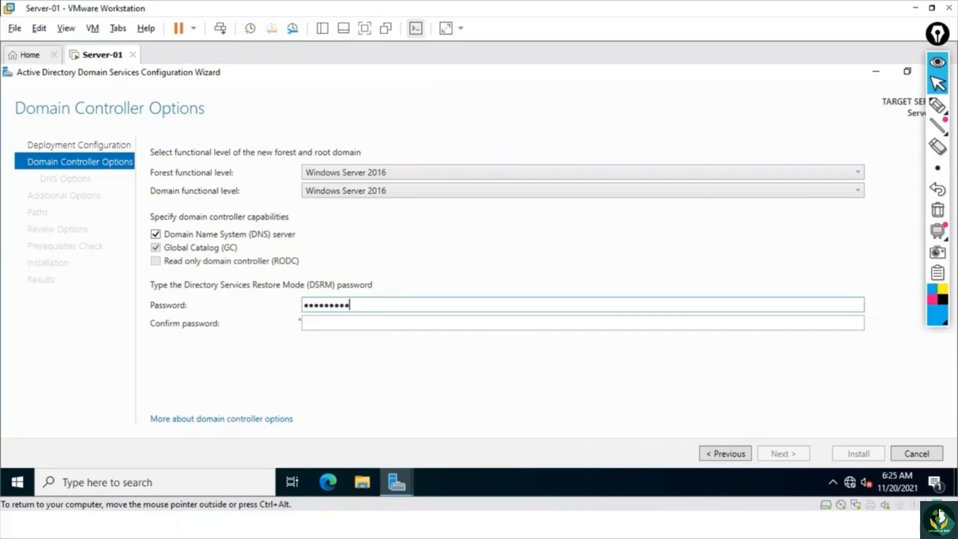
pyautogui.press('Tab')
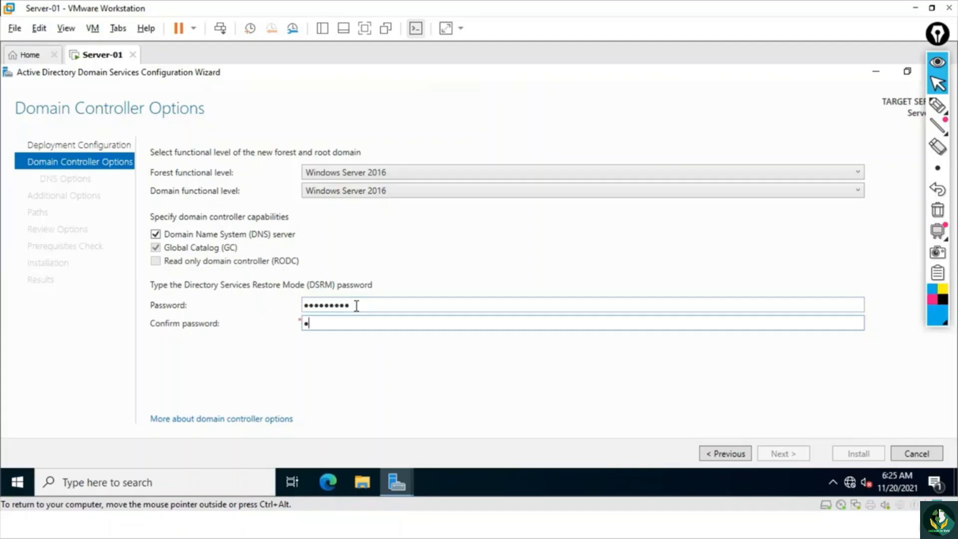
pyautogui.write('•••••••••')
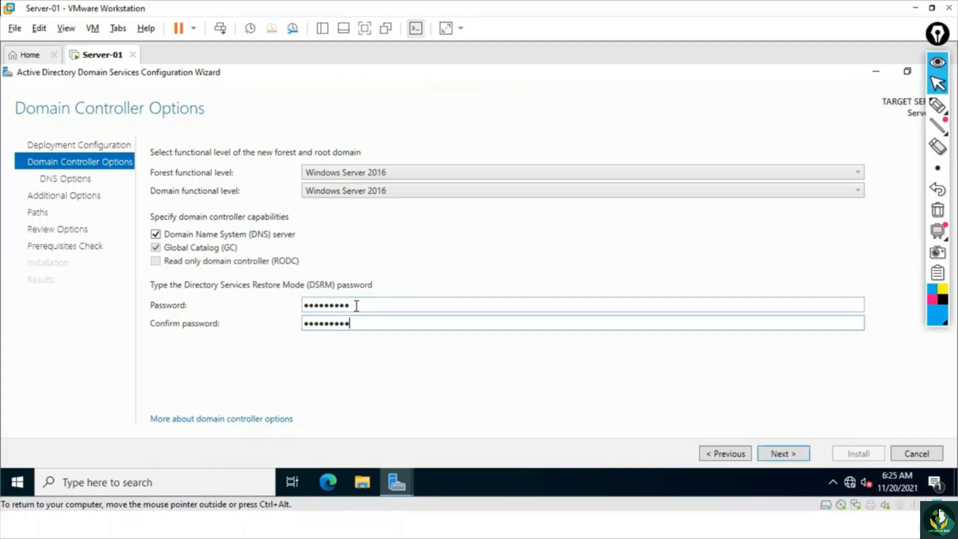
# - Continue through the DNS Options without a delegation and the Additional Options with NetBIOS name MS to the Paths page
pyautogui.click(784, 451)
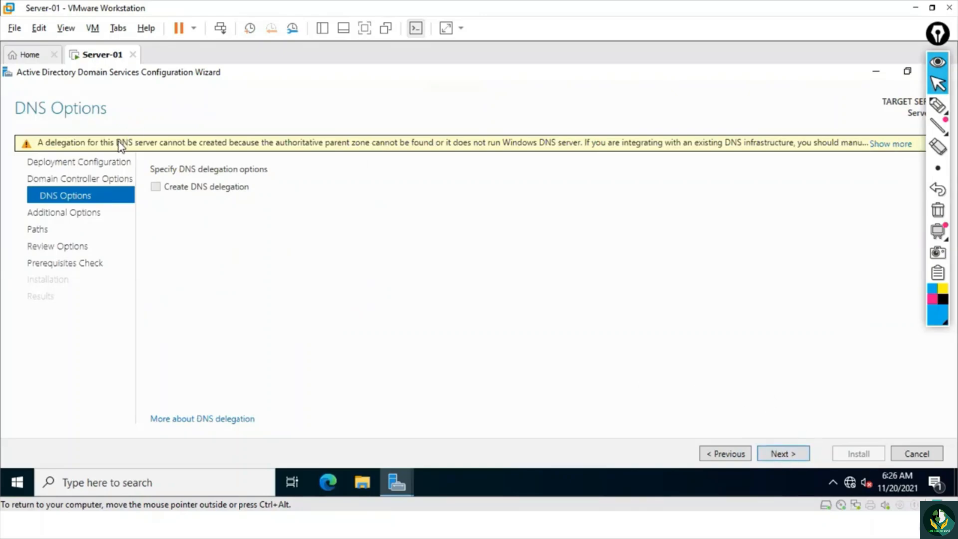
pyautogui.click(779, 452)
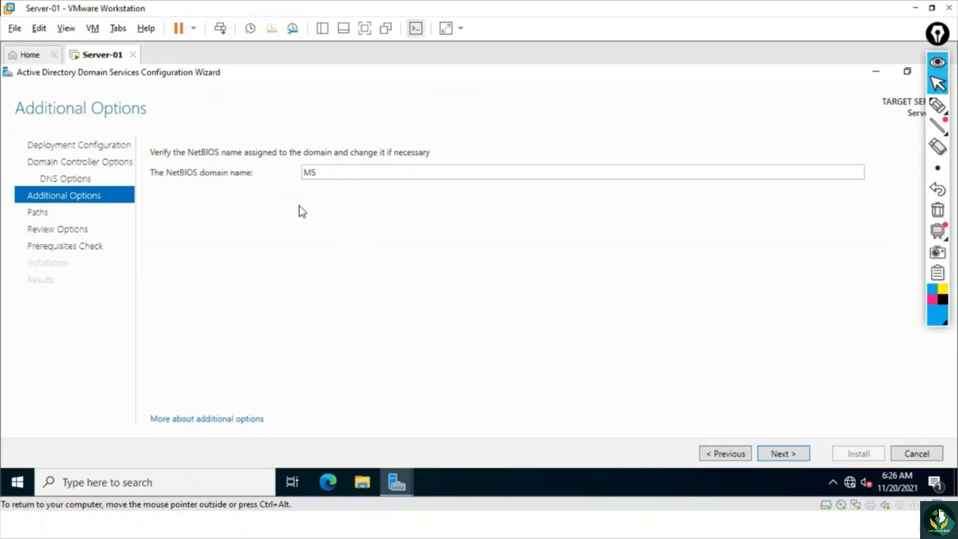
pyautogui.click(783, 454)
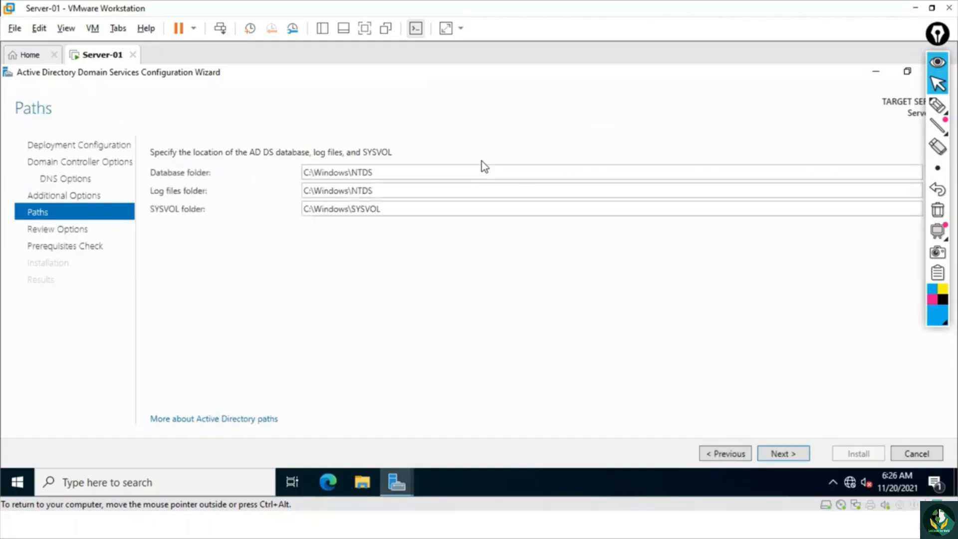
# - Mark the database, log files and SYSVOL folders and their paths with the pen, and clear the marks
pyautogui.click(938, 105)
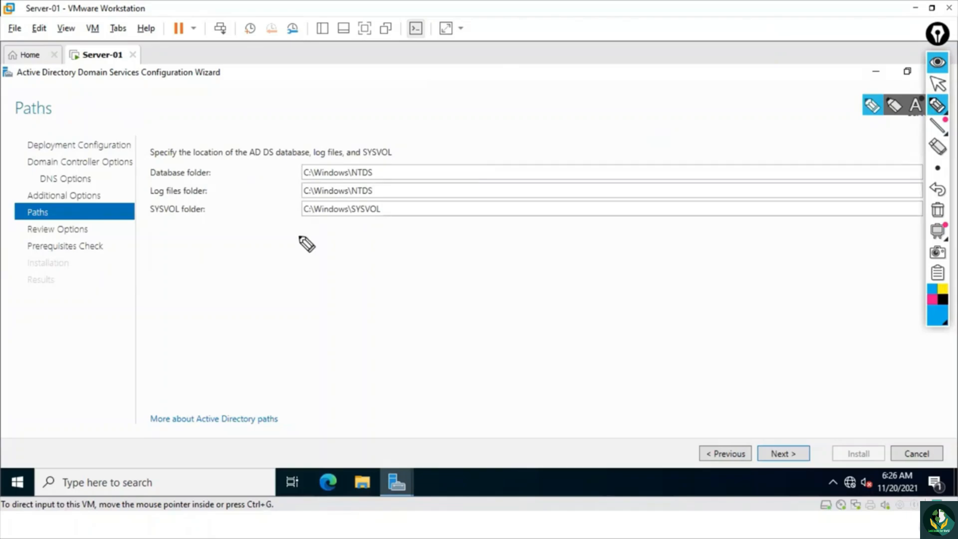
pyautogui.moveTo(129, 168); pyautogui.dragTo(151, 160)
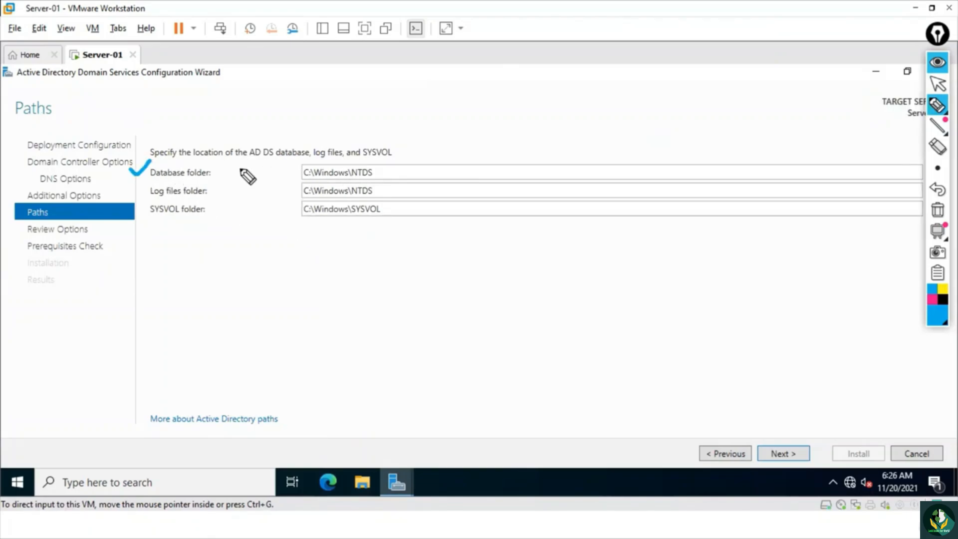
pyautogui.moveTo(228, 174); pyautogui.dragTo(255, 171)
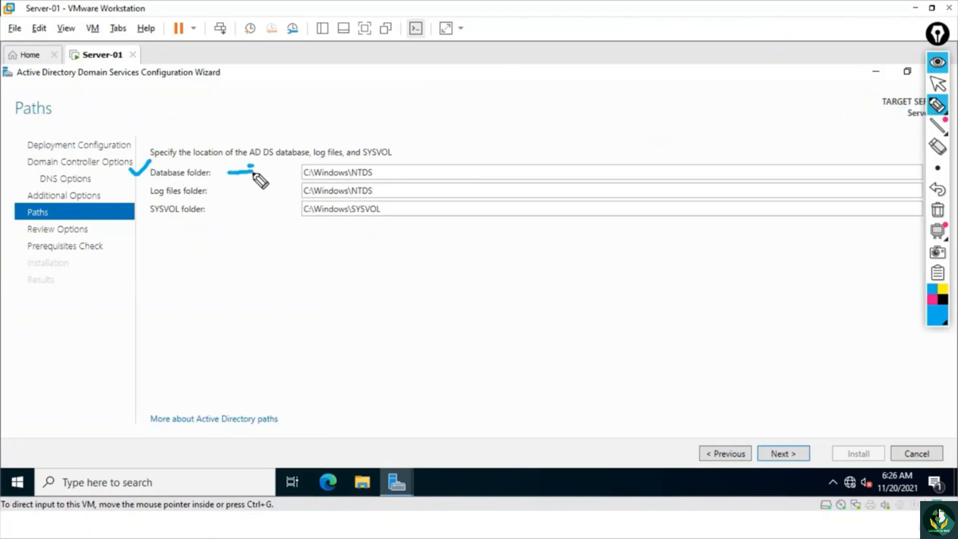
pyautogui.click(307, 180)
pyautogui.moveTo(321, 180); pyautogui.dragTo(364, 179)
pyautogui.click(352, 154)
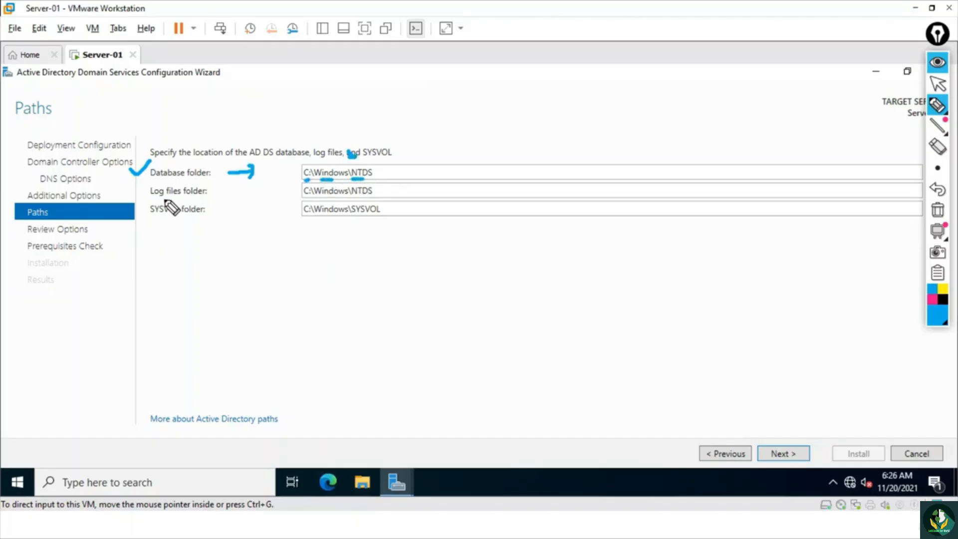
pyautogui.moveTo(152, 199); pyautogui.dragTo(178, 199)
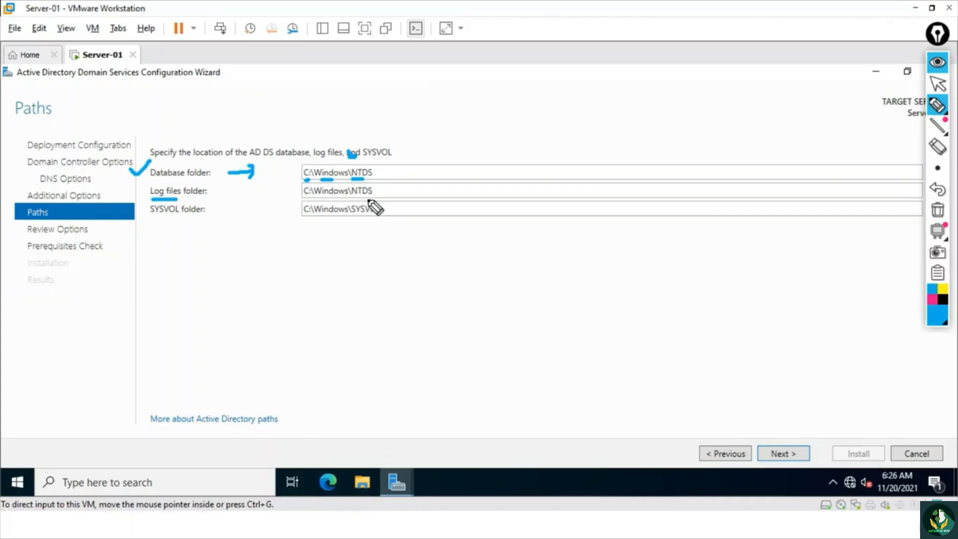
pyautogui.moveTo(352, 198); pyautogui.dragTo(362, 197)
pyautogui.moveTo(169, 218)
pyautogui.mouseDown()
pyautogui.moveTo(149, 219)
pyautogui.moveTo(194, 220)
pyautogui.mouseUp()
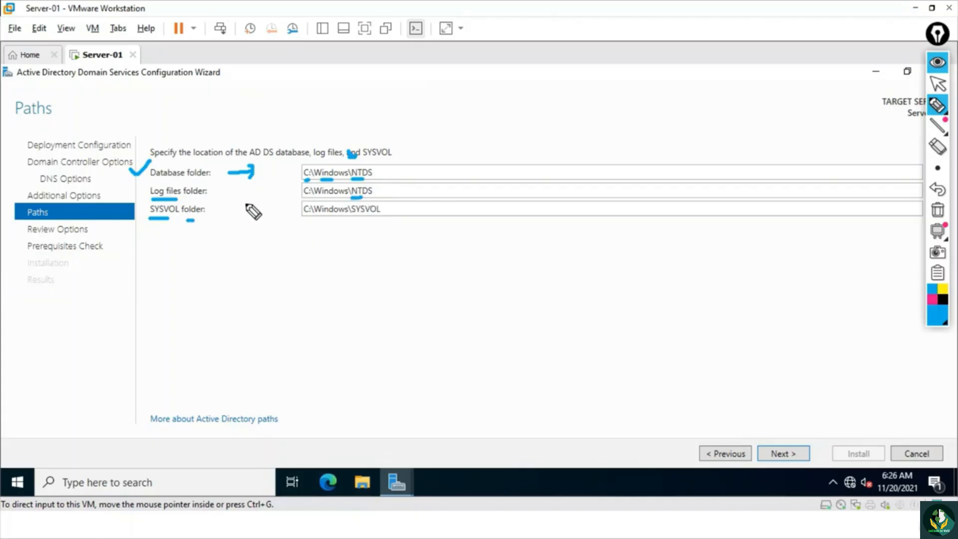
pyautogui.moveTo(244, 203)
pyautogui.mouseDown()
pyautogui.moveTo(289, 213)
pyautogui.moveTo(286, 220)
pyautogui.mouseUp()
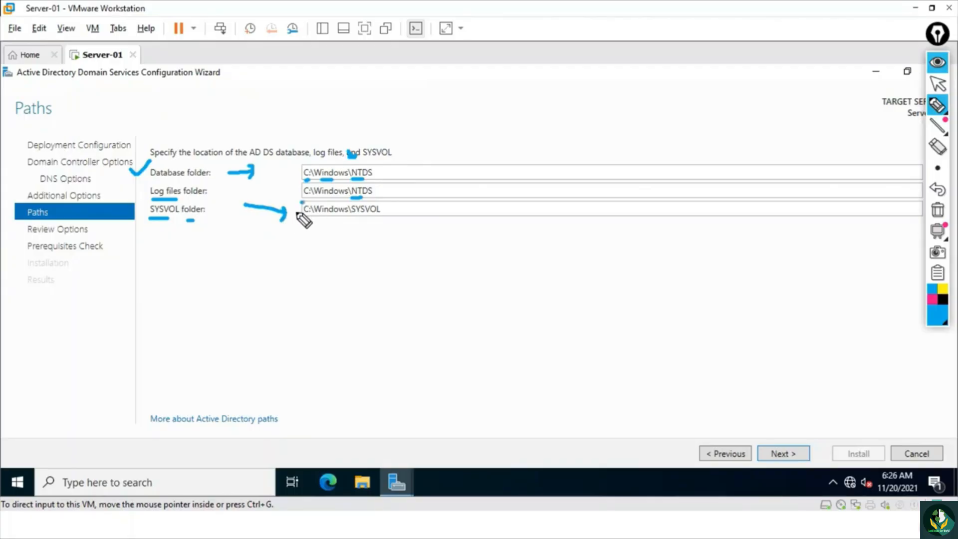
pyautogui.moveTo(302, 202)
pyautogui.mouseDown()
pyautogui.moveTo(369, 181)
pyautogui.moveTo(304, 209)
pyautogui.mouseUp()
pyautogui.click(931, 210)
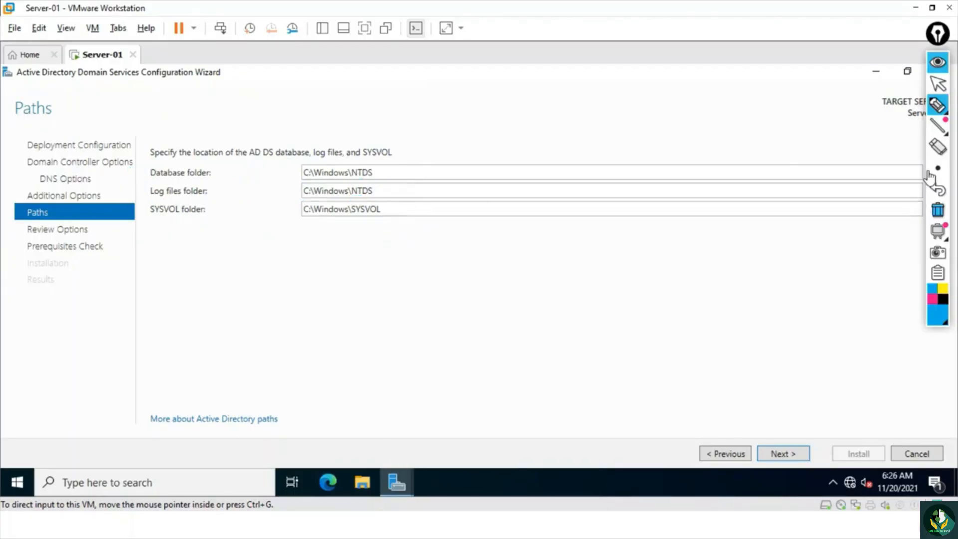
# - Leave the pen mode and accept the default database, log files and SYSVOL paths to reach Review Options
pyautogui.click(937, 84)
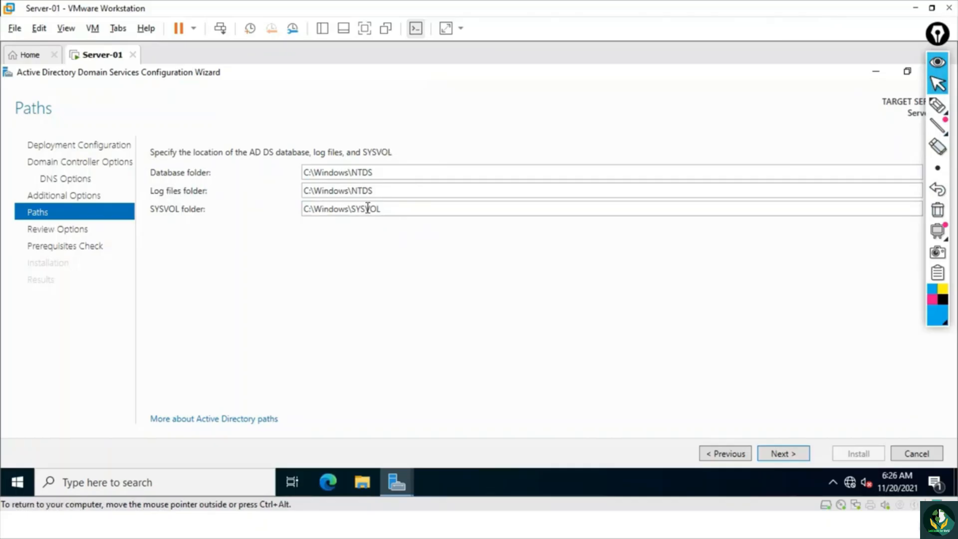
pyautogui.click(781, 454)
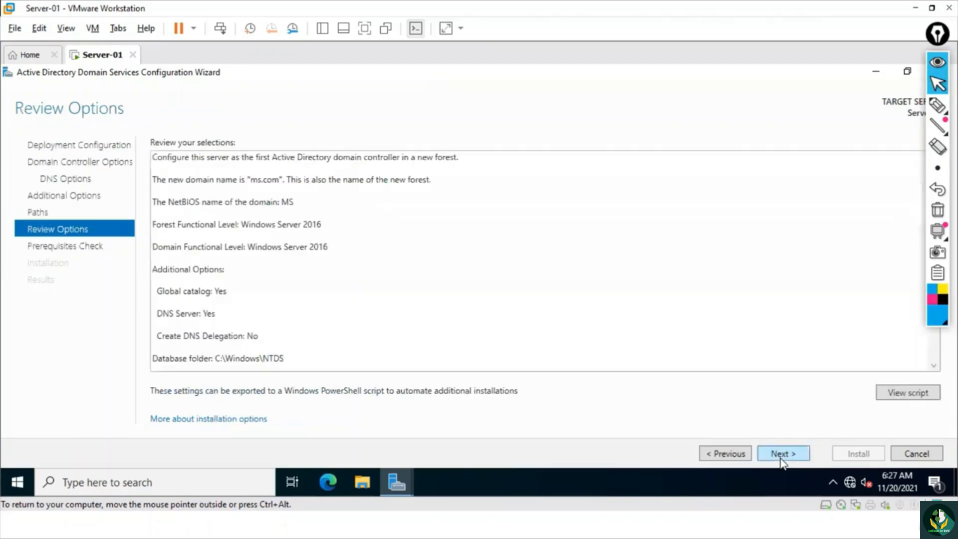
# - Mark the Active Directory domain, ms.com, the NetBIOS name MS and the 2016 forest and domain functional levels with the pen
pyautogui.click(938, 107)
pyautogui.moveTo(149, 132)
pyautogui.mouseDown()
pyautogui.moveTo(134, 122)
pyautogui.moveTo(176, 145)
pyautogui.mouseUp()
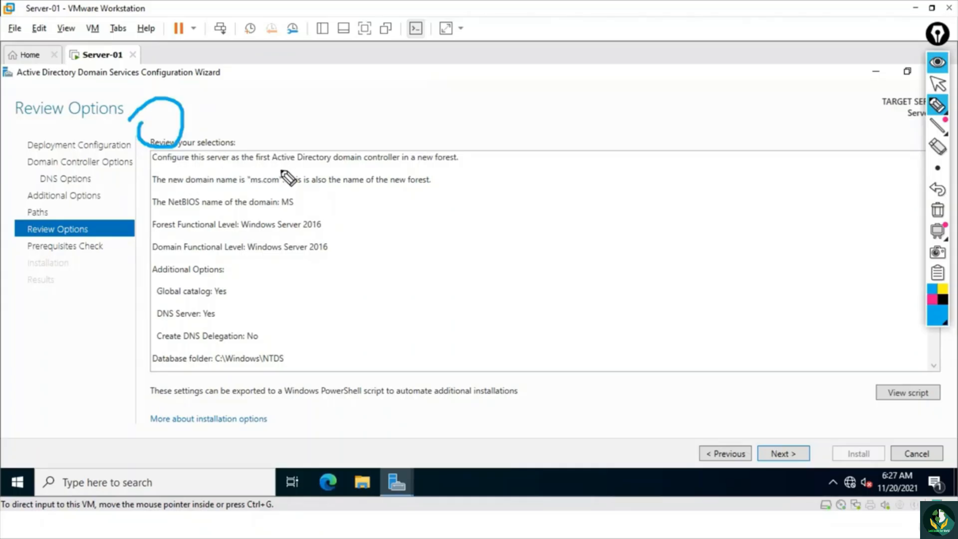
pyautogui.moveTo(281, 169); pyautogui.dragTo(355, 167)
pyautogui.moveTo(331, 137); pyautogui.dragTo(332, 132)
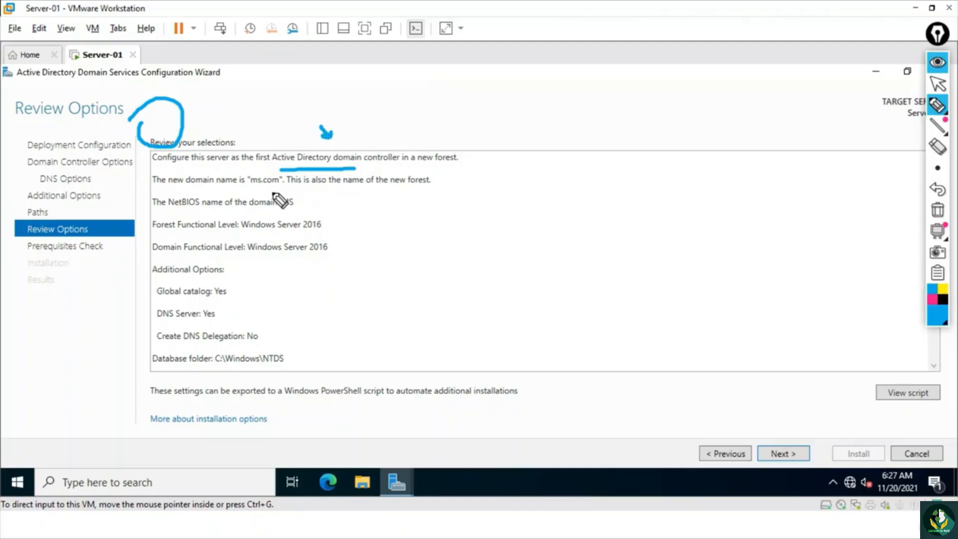
pyautogui.moveTo(252, 188)
pyautogui.mouseDown()
pyautogui.moveTo(273, 185)
pyautogui.moveTo(297, 208)
pyautogui.mouseUp()
pyautogui.moveTo(158, 234); pyautogui.dragTo(219, 257)
pyautogui.moveTo(292, 208)
pyautogui.mouseDown()
pyautogui.moveTo(297, 219)
pyautogui.moveTo(299, 208)
pyautogui.mouseUp()
pyautogui.moveTo(219, 131)
pyautogui.mouseDown()
pyautogui.moveTo(236, 152)
pyautogui.moveTo(238, 144)
pyautogui.mouseUp()
pyautogui.moveTo(289, 92)
pyautogui.mouseDown()
pyautogui.moveTo(307, 99)
pyautogui.moveTo(333, 82)
pyautogui.mouseUp()
pyautogui.moveTo(302, 114); pyautogui.dragTo(350, 81)
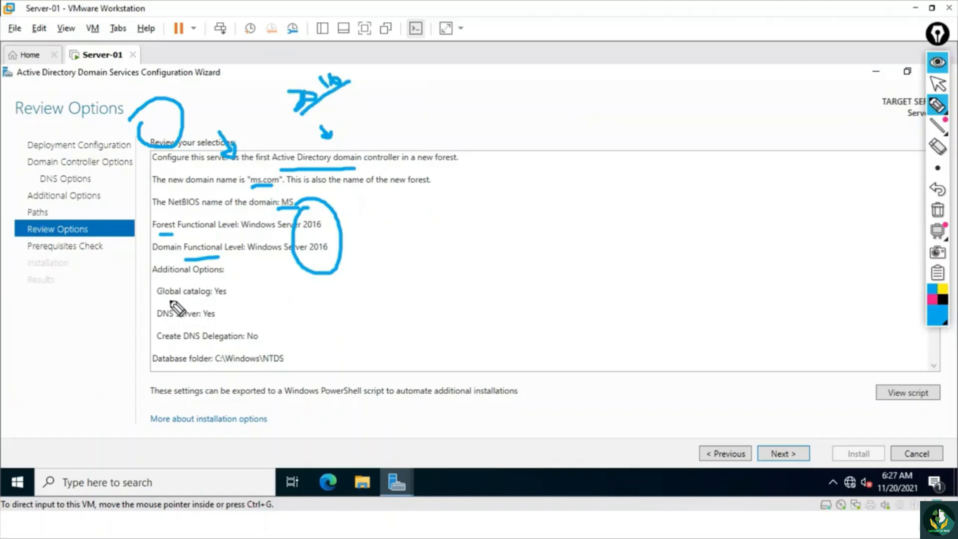
# - Mark the Global catalog and DNS Server options with the pen, and clear all marks
pyautogui.moveTo(162, 300); pyautogui.dragTo(185, 301)
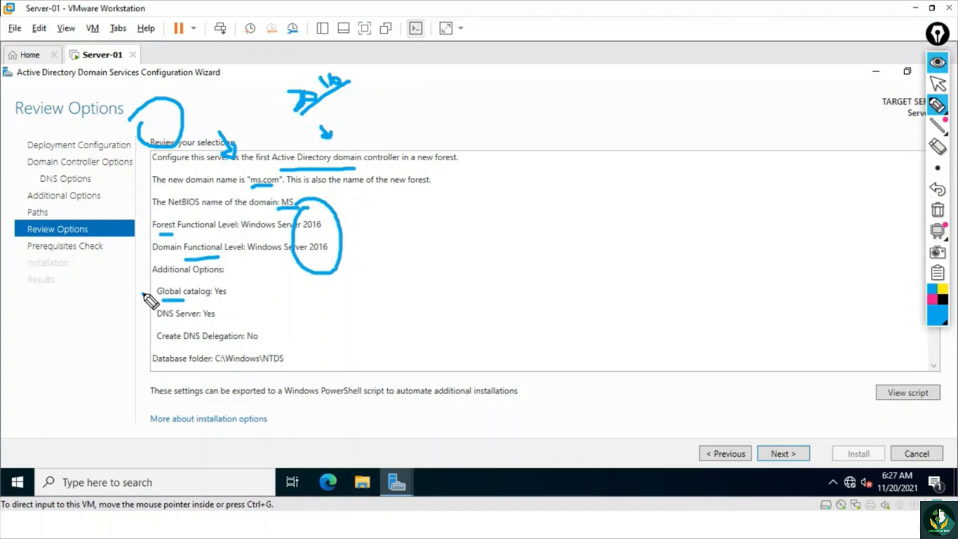
pyautogui.moveTo(131, 315); pyautogui.dragTo(149, 305)
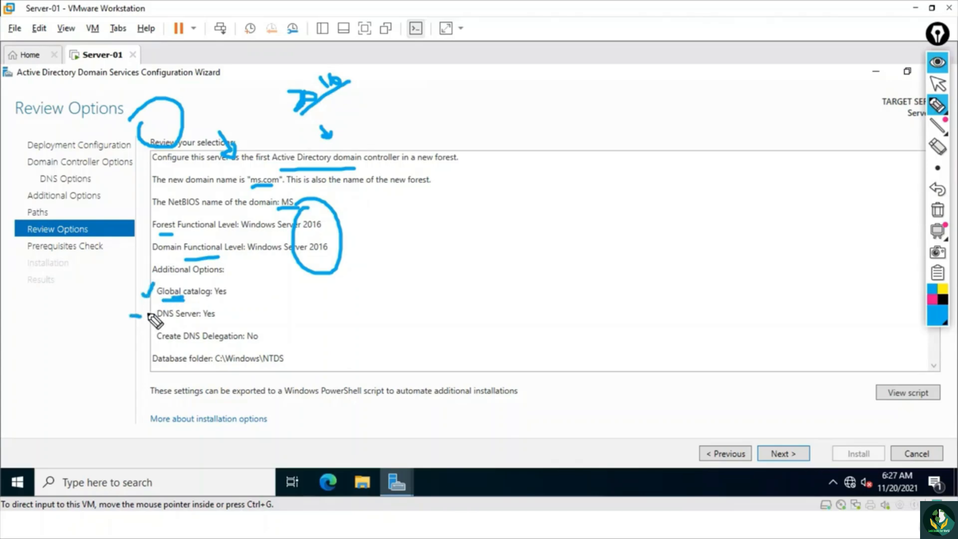
pyautogui.moveTo(217, 311); pyautogui.dragTo(195, 296)
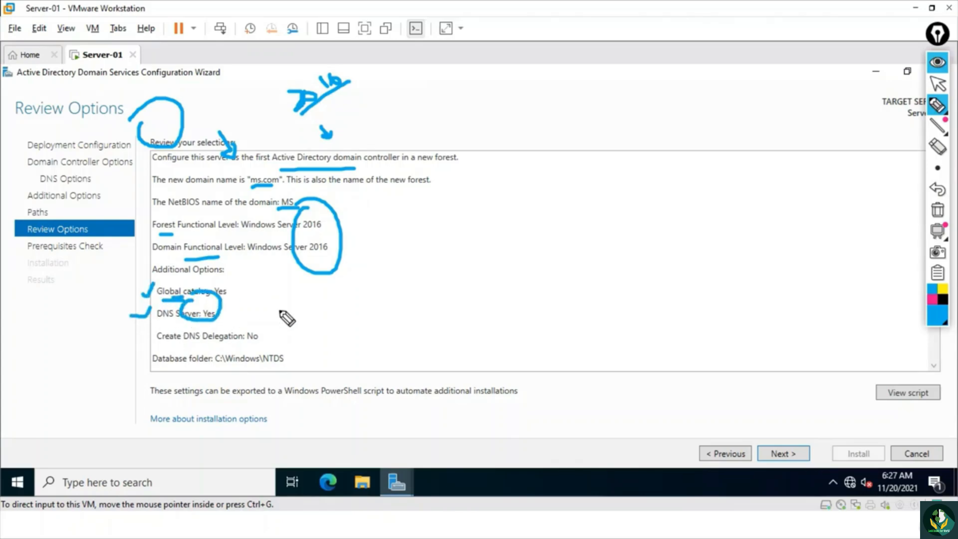
pyautogui.click(937, 210)
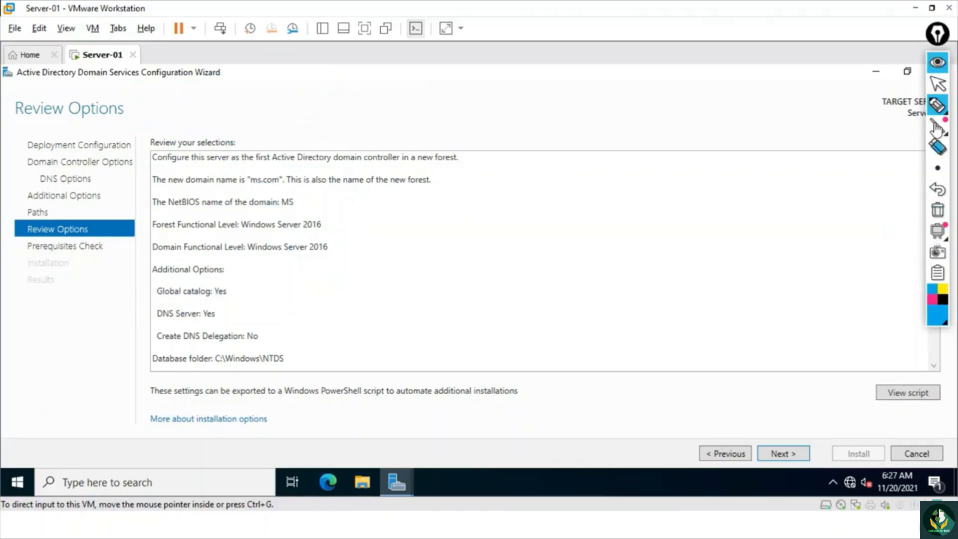
# - Leave the pen mode, run the prerequisites check, and start the domain controller installation
pyautogui.click(938, 84)
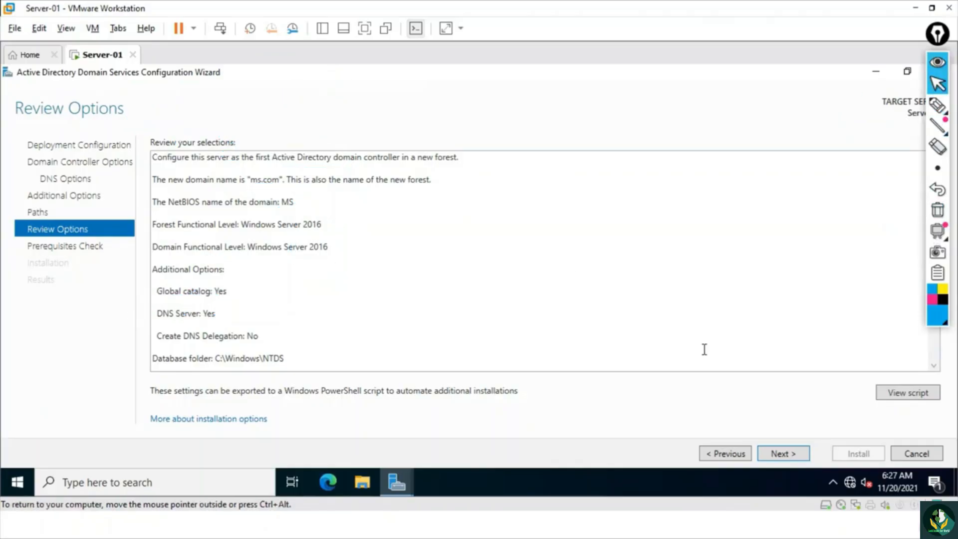
pyautogui.click(805, 451)
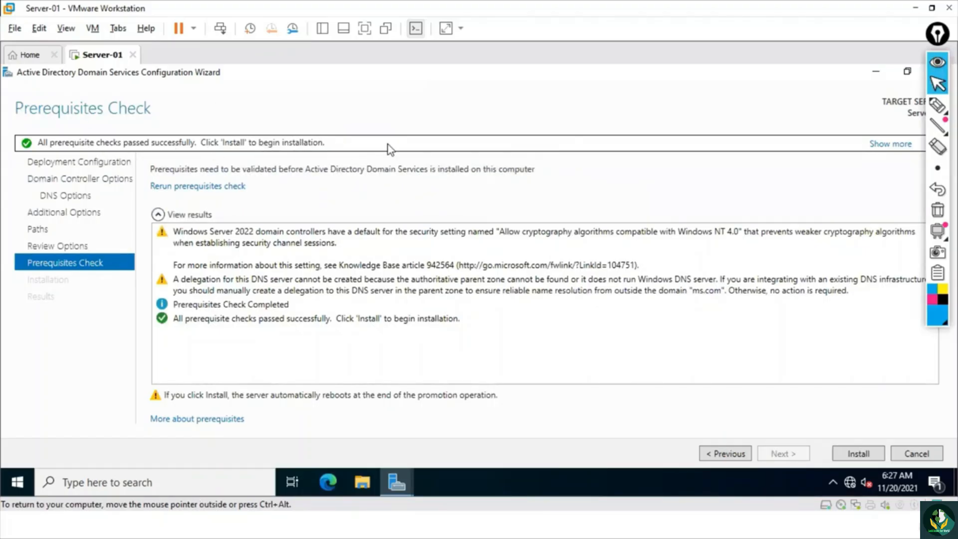
pyautogui.click(850, 455)
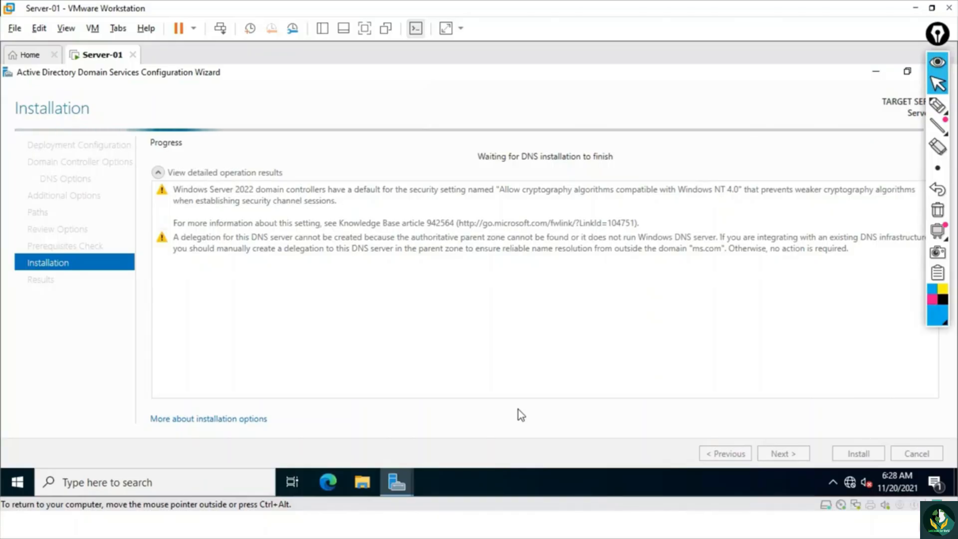
# - Underline and circle the DNS installation progress message with the pen, clear the marks, and leave the pen mode
pyautogui.click(938, 106)
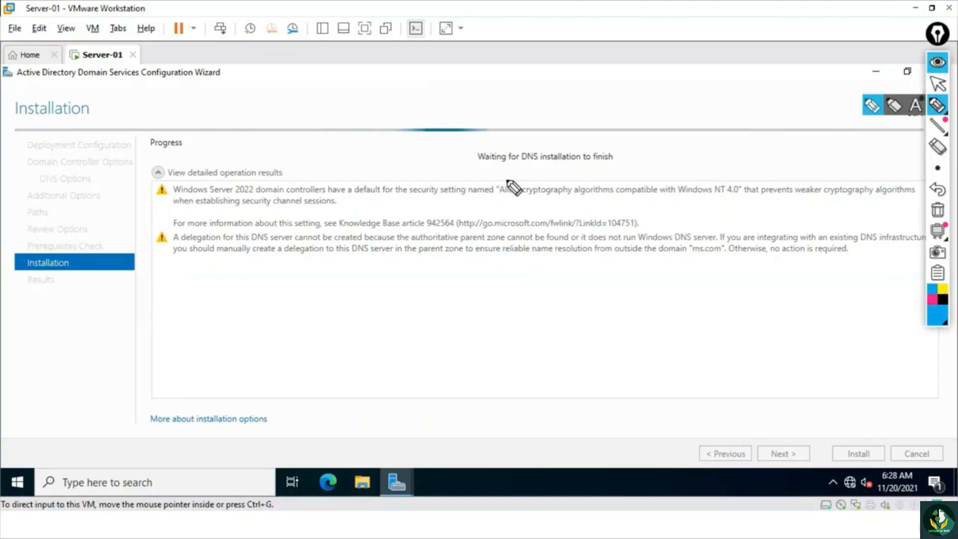
pyautogui.moveTo(475, 162); pyautogui.dragTo(524, 155)
pyautogui.moveTo(581, 127); pyautogui.dragTo(589, 144)
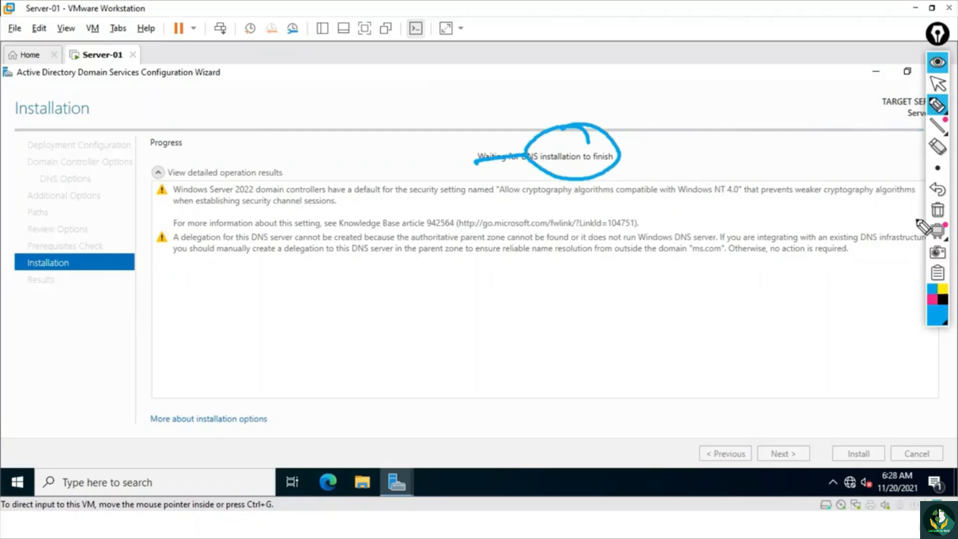
pyautogui.click(938, 210)
pyautogui.click(938, 84)
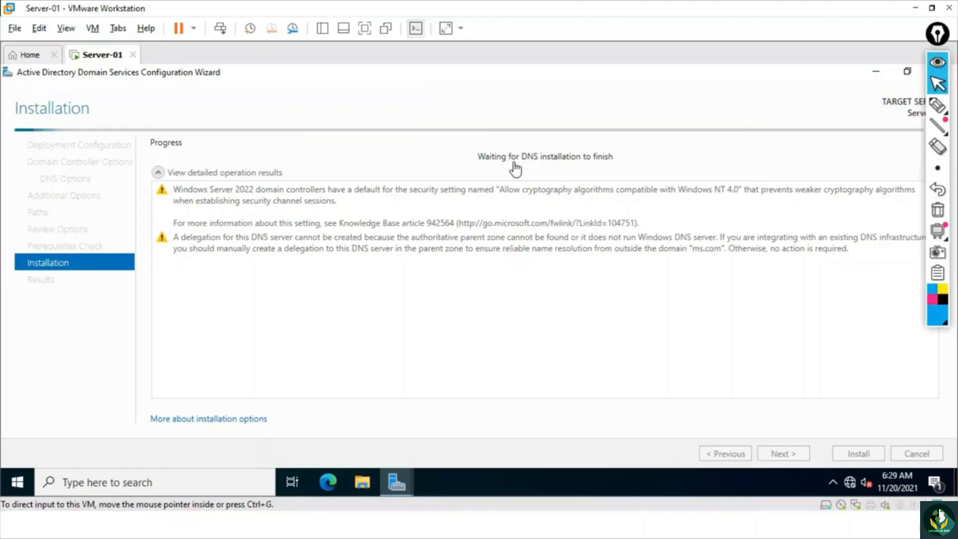
# - Underline DNS and circle the whole progress message with the pen, leave the pen mode, and clear the marks
pyautogui.moveTo(938, 106)
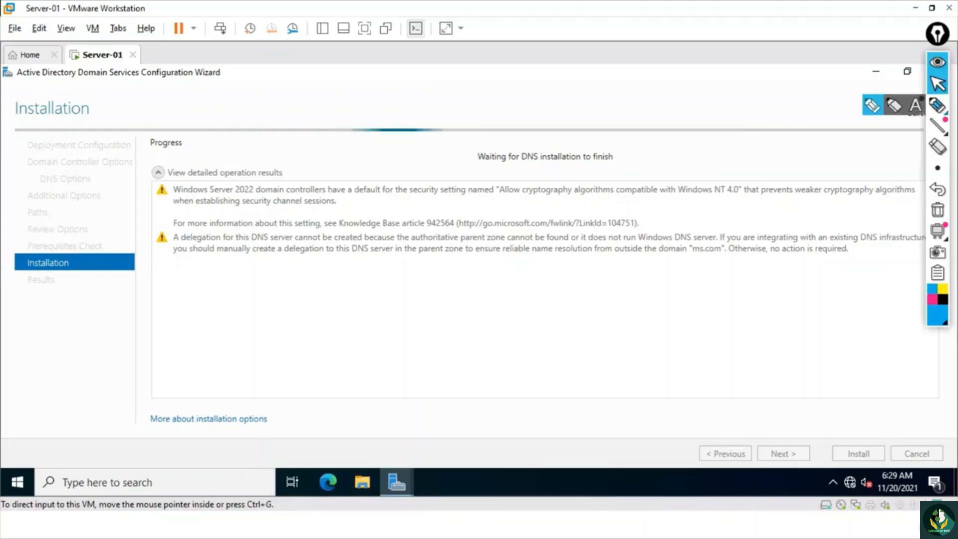
pyautogui.click(859, 106)
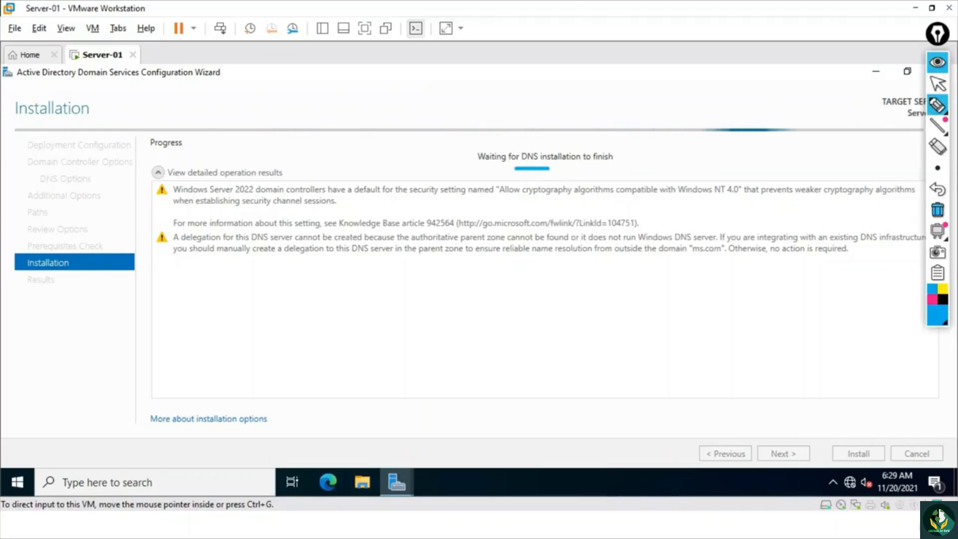
pyautogui.moveTo(524, 133)
pyautogui.mouseDown()
pyautogui.moveTo(466, 158)
pyautogui.moveTo(579, 180)
pyautogui.moveTo(597, 139)
pyautogui.moveTo(519, 132)
pyautogui.mouseUp()
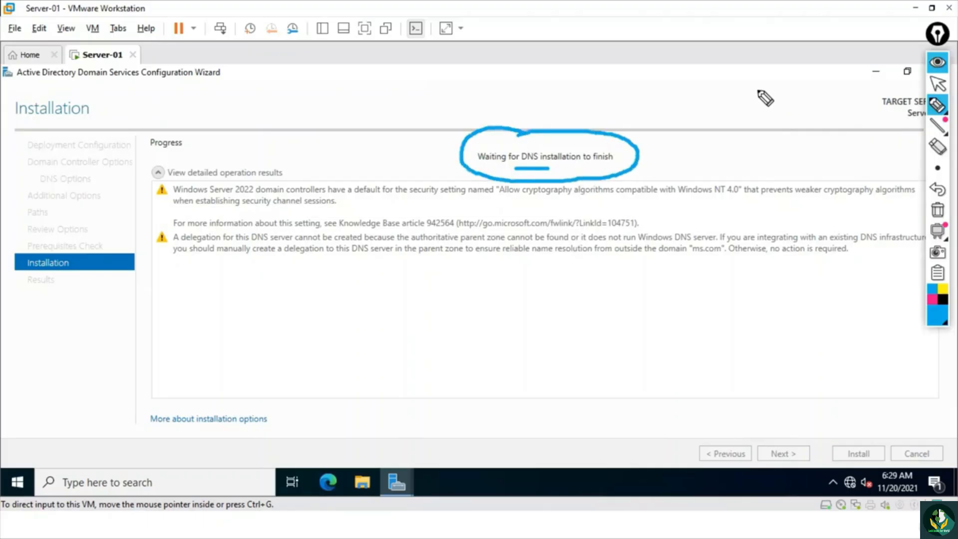
pyautogui.click(939, 84)
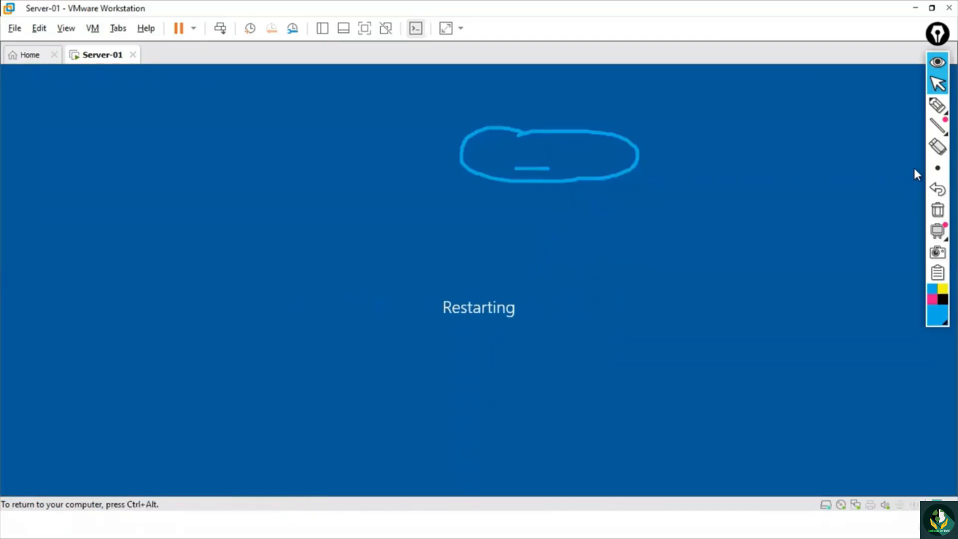
pyautogui.click(938, 210)
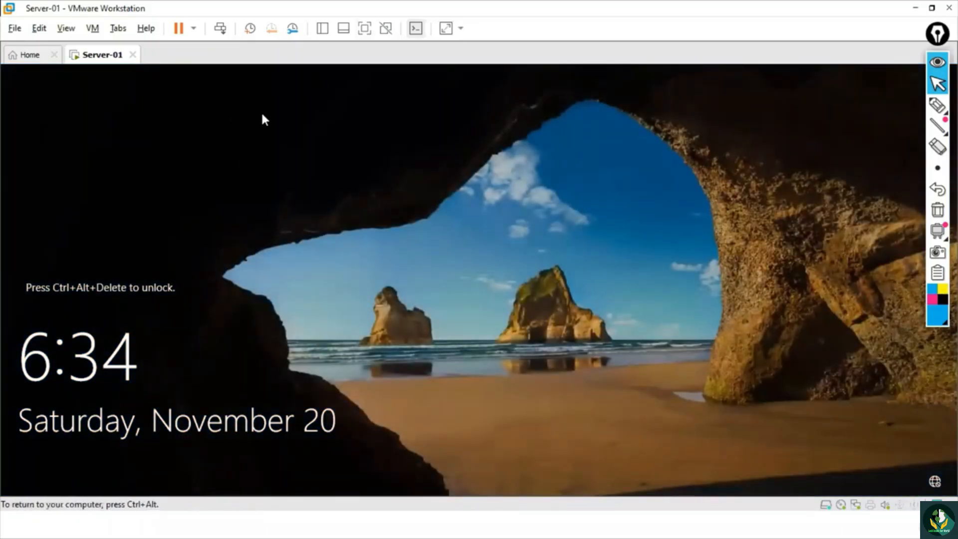
# - Unlock the restarted server and sign in as MS\Administrator with the account password
pyautogui.click(220, 28)
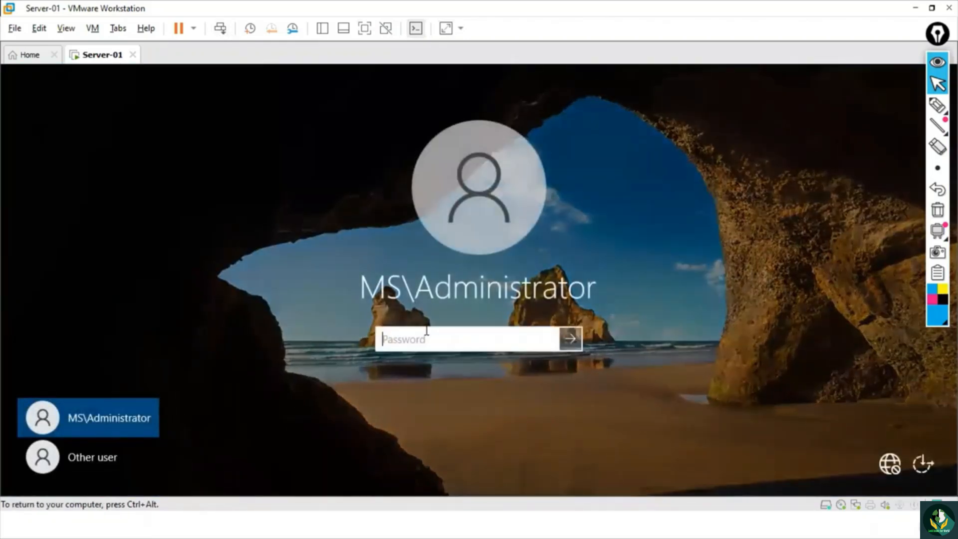
pyautogui.write('••••••••')
pyautogui.press('Return')
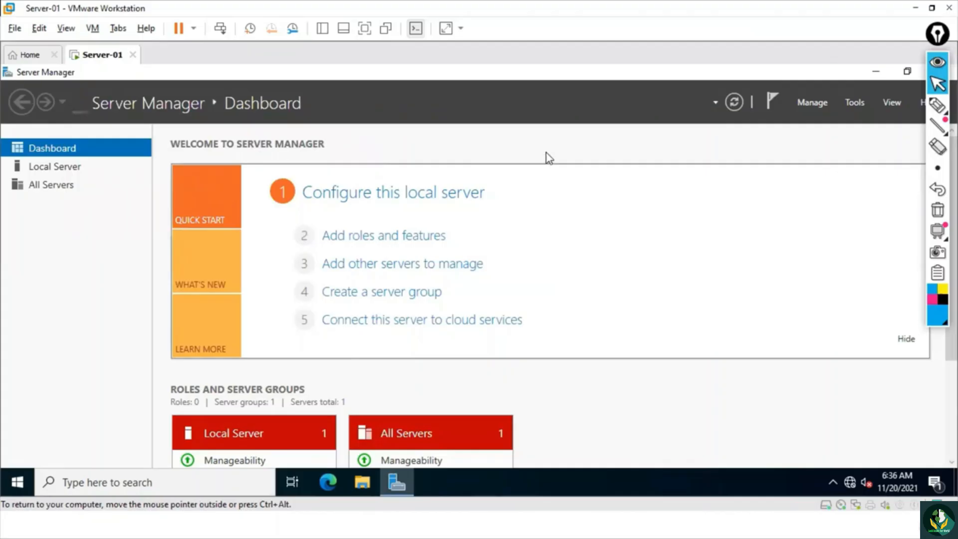
# - Check the Active Directory tools available in Server Manager, and minimize Server Manager to the desktop
pyautogui.click(851, 102)
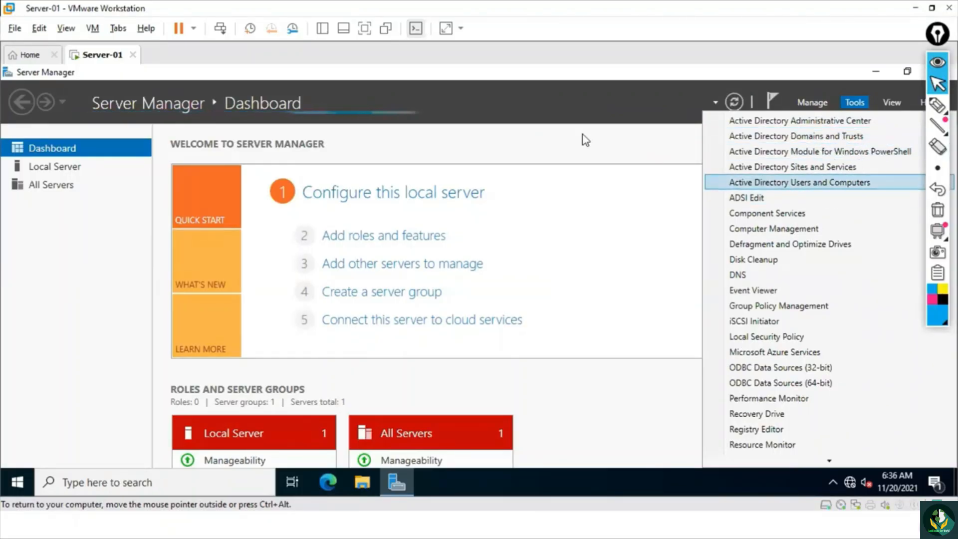
pyautogui.click(563, 126)
pyautogui.click(876, 72)
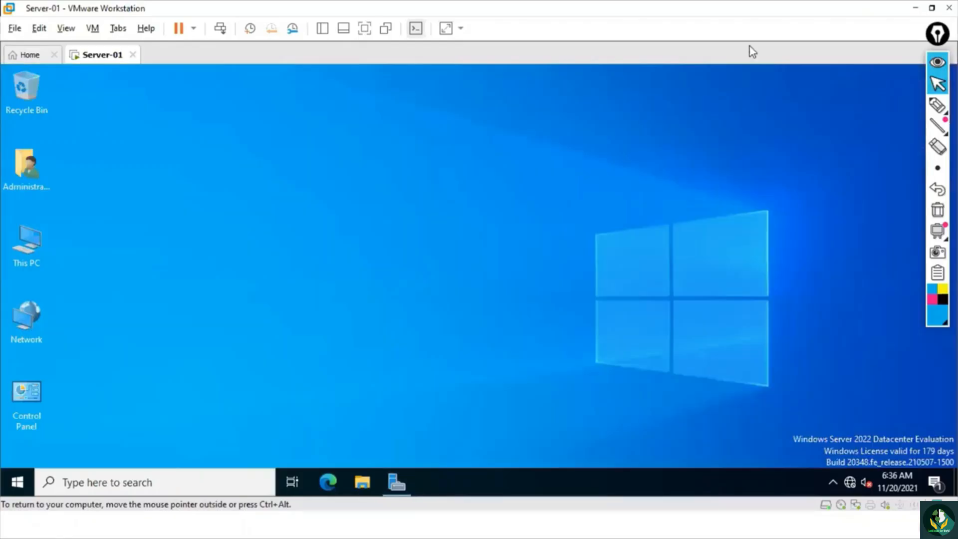
# - Open the properties of This PC and show the computer name and domain in the advanced system settings
pyautogui.rightClick(25, 247)
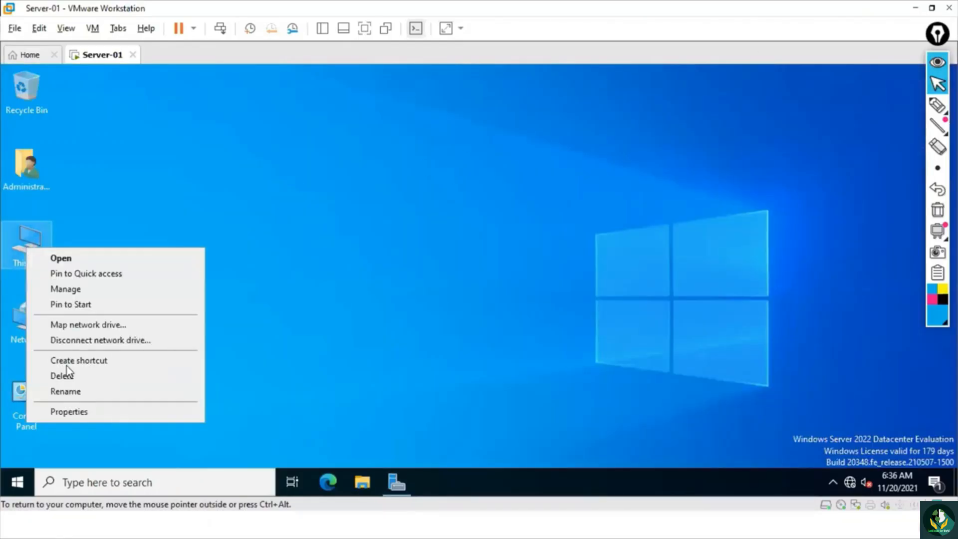
pyautogui.click(73, 411)
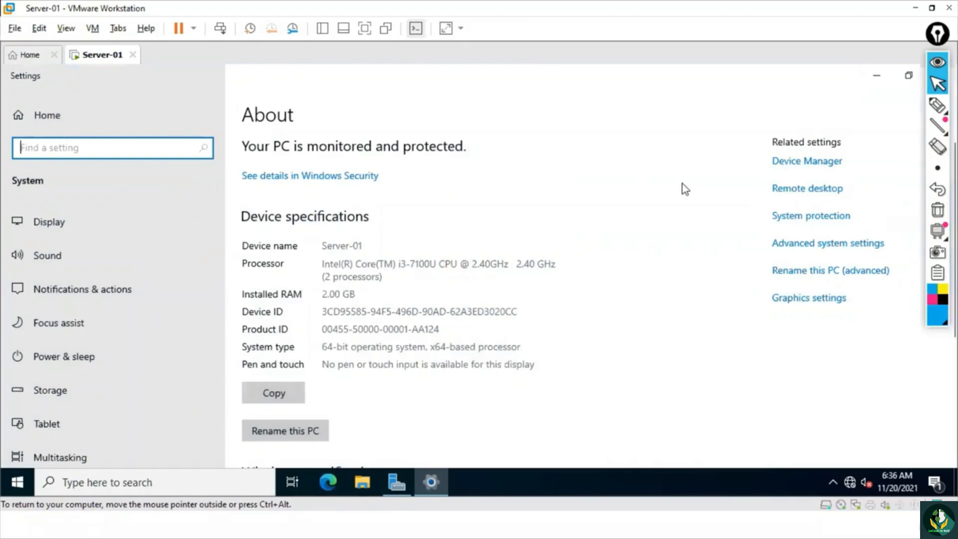
pyautogui.click(802, 245)
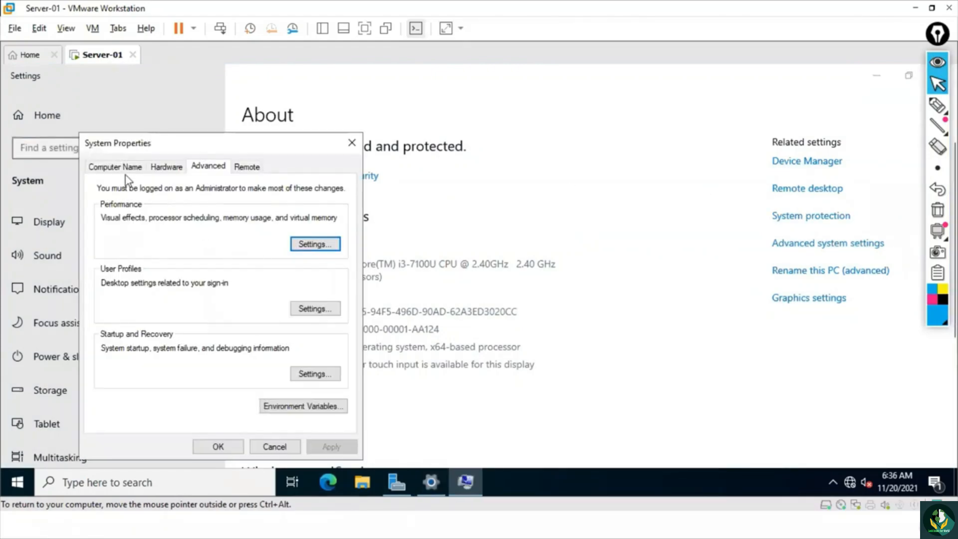
pyautogui.click(119, 169)
# - Circle the Domain label and ms.com with the pen, add an arrow beside them, clear the marks, and leave the pen mode
pyautogui.moveTo(937, 105)
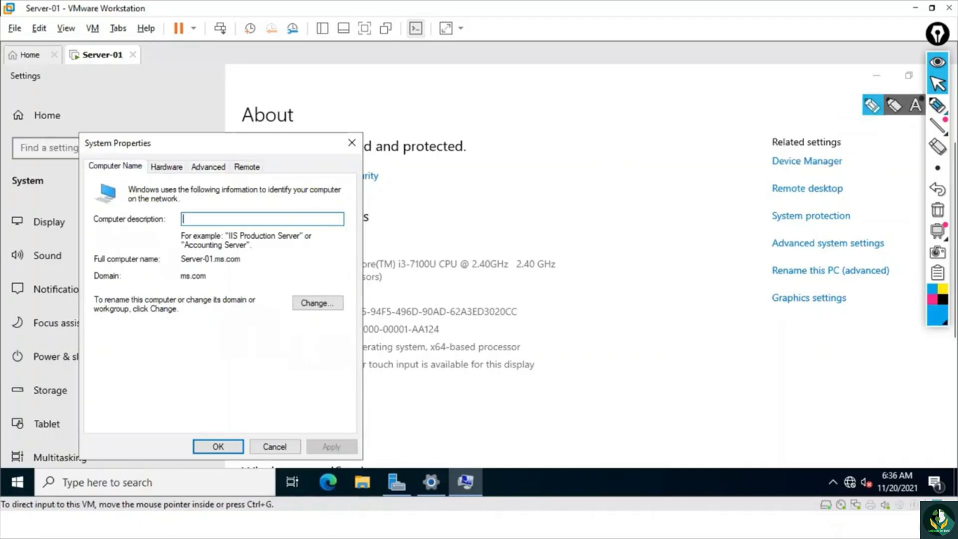
pyautogui.click(872, 106)
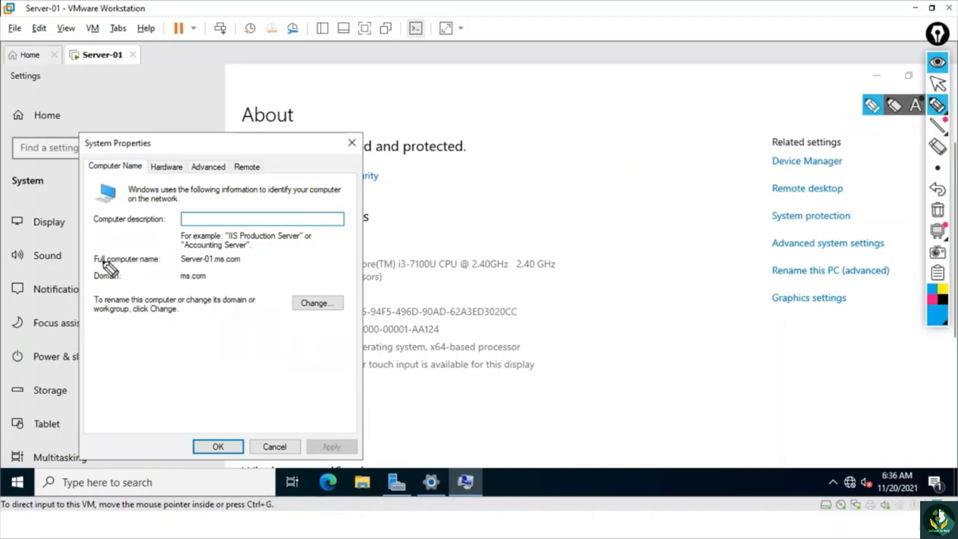
pyautogui.moveTo(104, 258); pyautogui.dragTo(124, 267)
pyautogui.moveTo(209, 267)
pyautogui.mouseDown()
pyautogui.moveTo(172, 285)
pyautogui.moveTo(196, 264)
pyautogui.mouseUp()
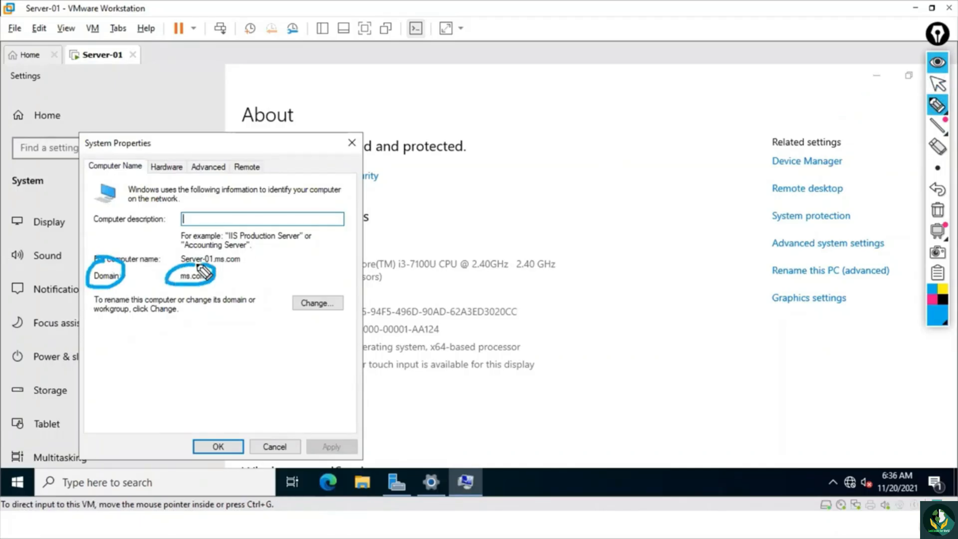
pyautogui.moveTo(149, 223); pyautogui.dragTo(164, 247)
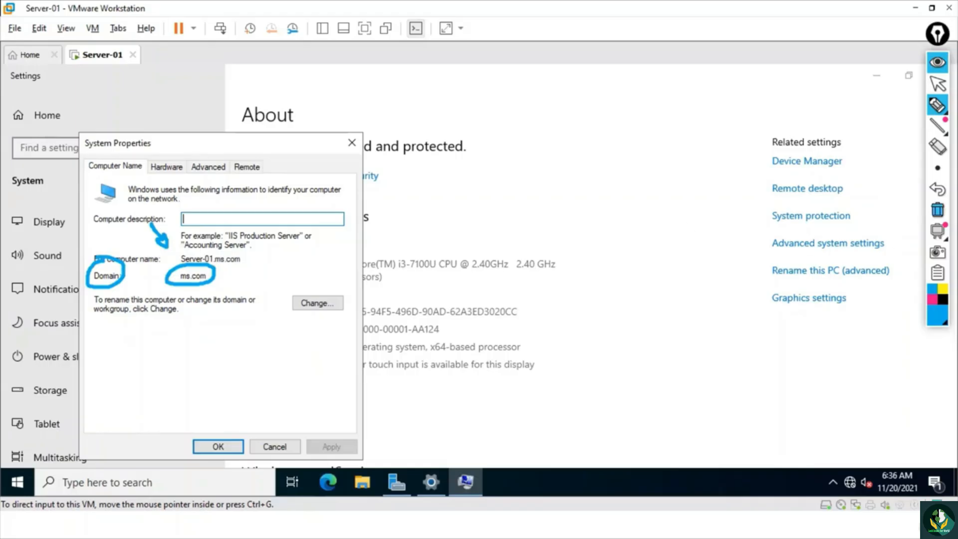
pyautogui.click(938, 210)
pyautogui.click(937, 83)
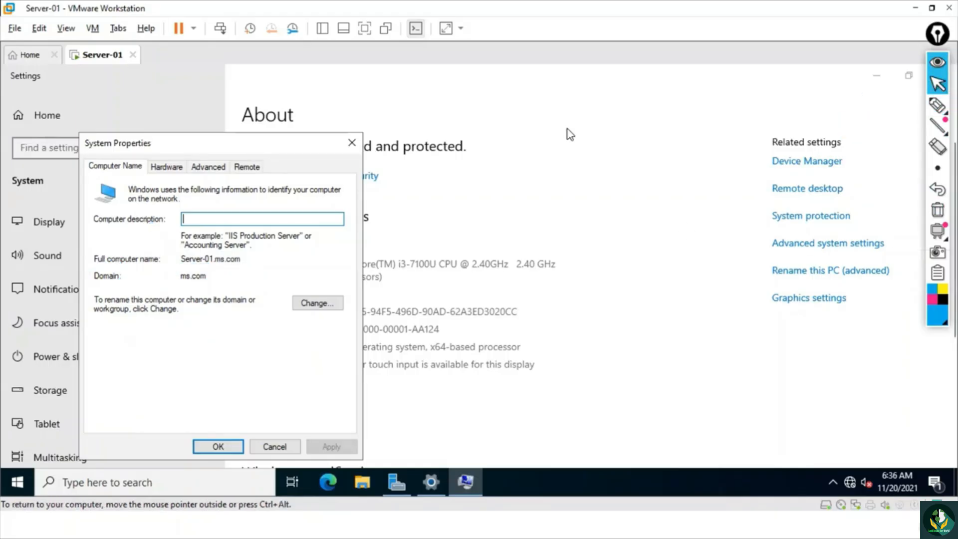
# - Close System Properties, minimize Settings, and find and open Command Prompt with the search term cmd
pyautogui.click(352, 142)
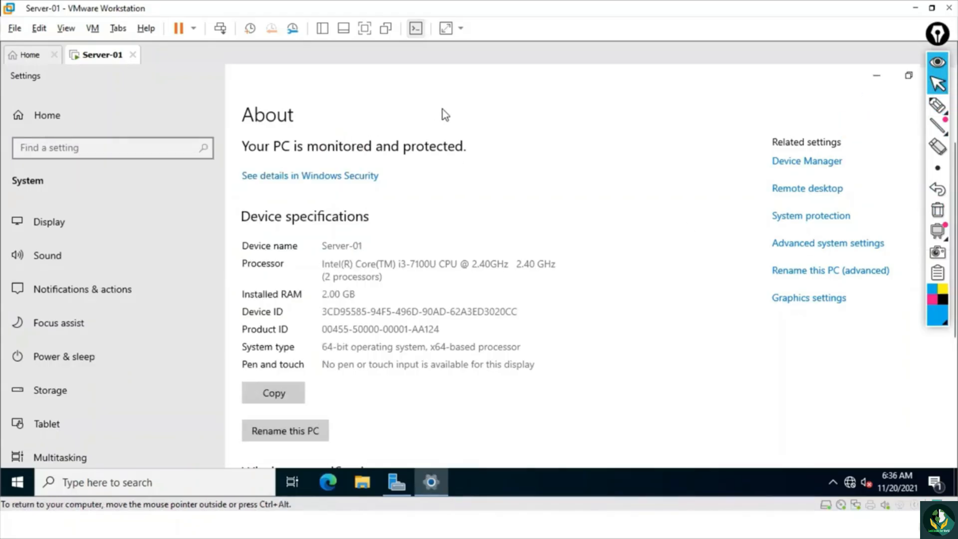
pyautogui.click(876, 76)
pyautogui.click(122, 482)
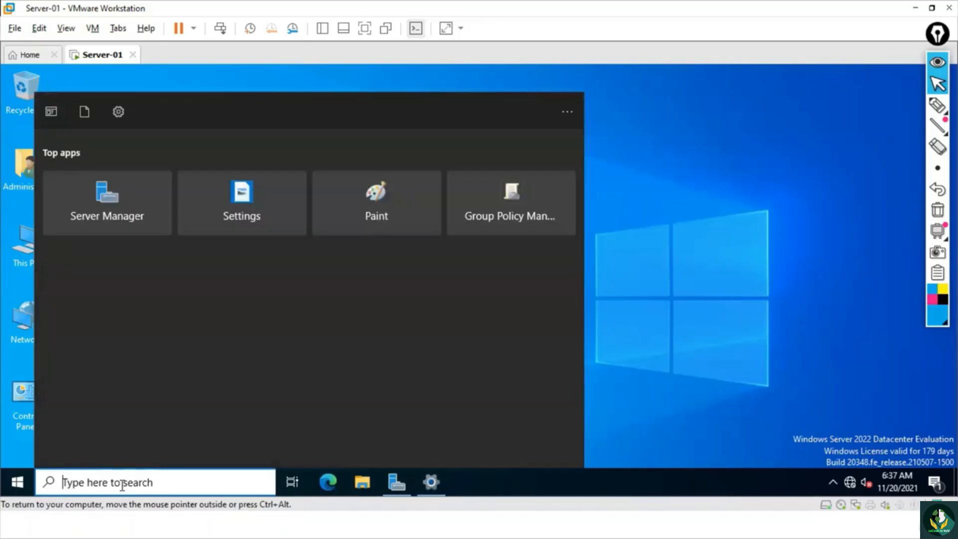
pyautogui.write('cmd')
pyautogui.press('Return')
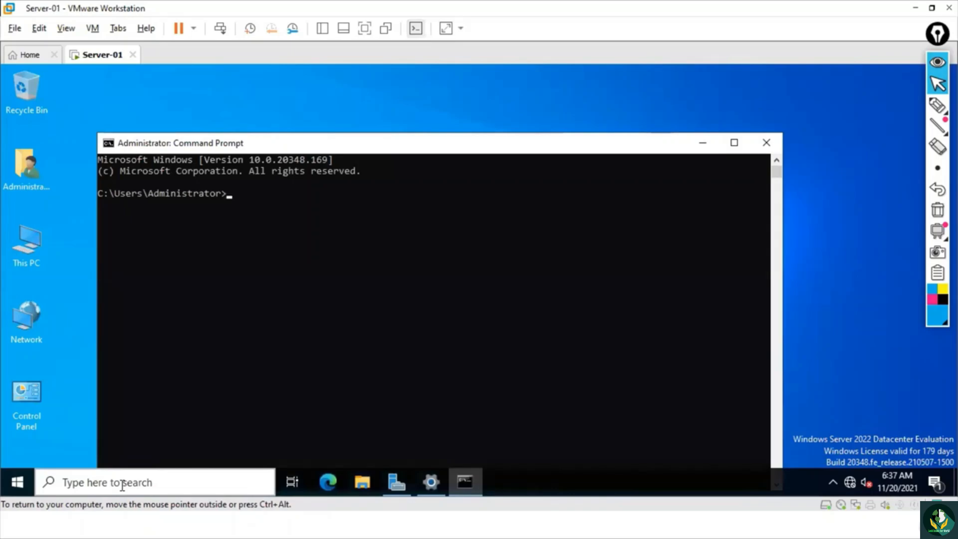
# - Run net accounts in Command Prompt to check the computer role of the server
pyautogui.write('net accounts')
pyautogui.press('Return')
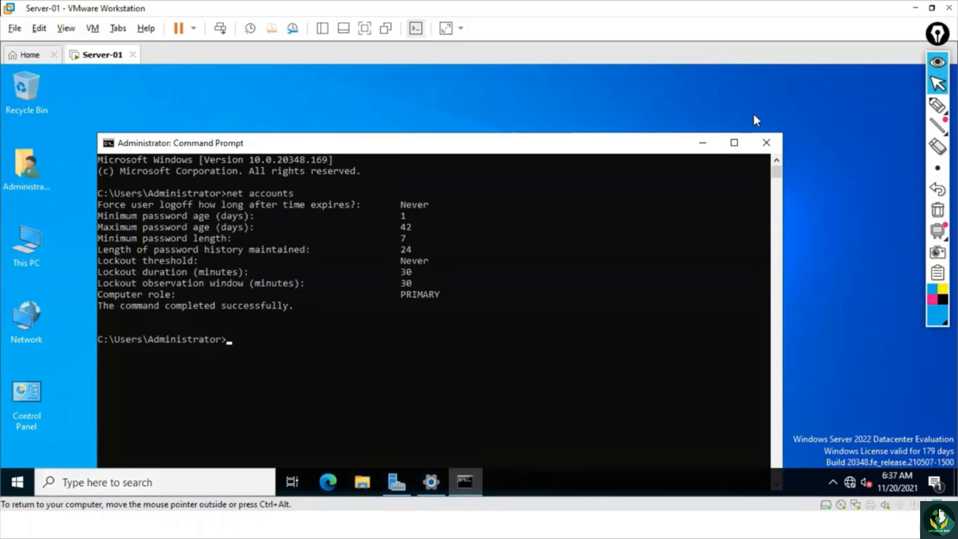
# - Underline Computer role and circle PRIMARY with the pen, add an arrow with a handwritten note, clear the marks, and leave the pen mode
pyautogui.click(937, 105)
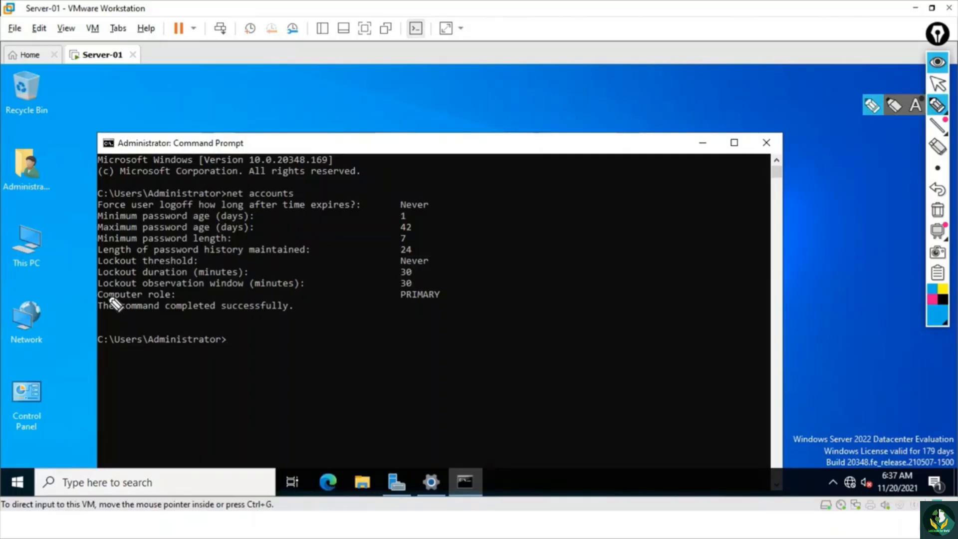
pyautogui.moveTo(106, 298); pyautogui.dragTo(160, 298)
pyautogui.moveTo(413, 293)
pyautogui.mouseDown()
pyautogui.moveTo(415, 317)
pyautogui.moveTo(499, 264)
pyautogui.moveTo(495, 274)
pyautogui.mouseUp()
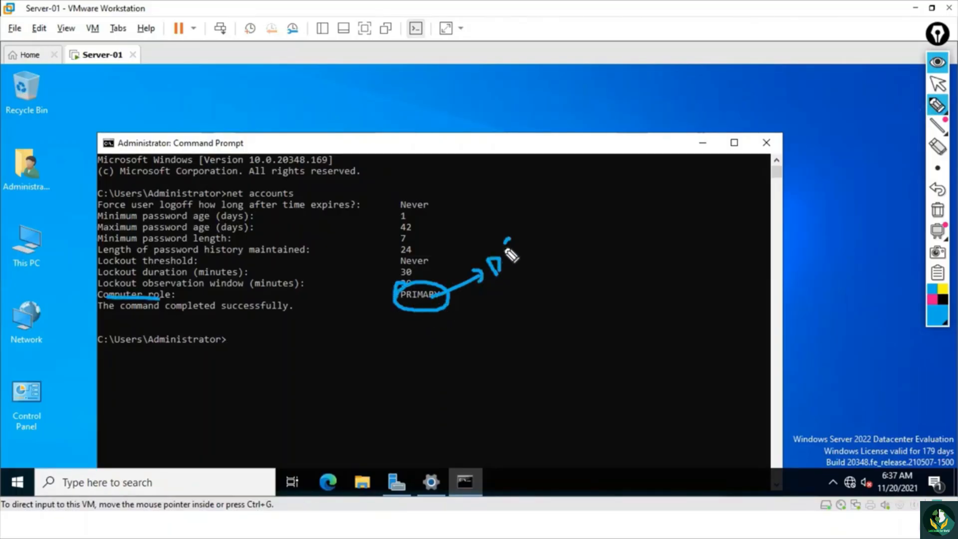
pyautogui.moveTo(517, 240); pyautogui.dragTo(510, 250)
pyautogui.moveTo(496, 282); pyautogui.dragTo(543, 247)
pyautogui.click(938, 210)
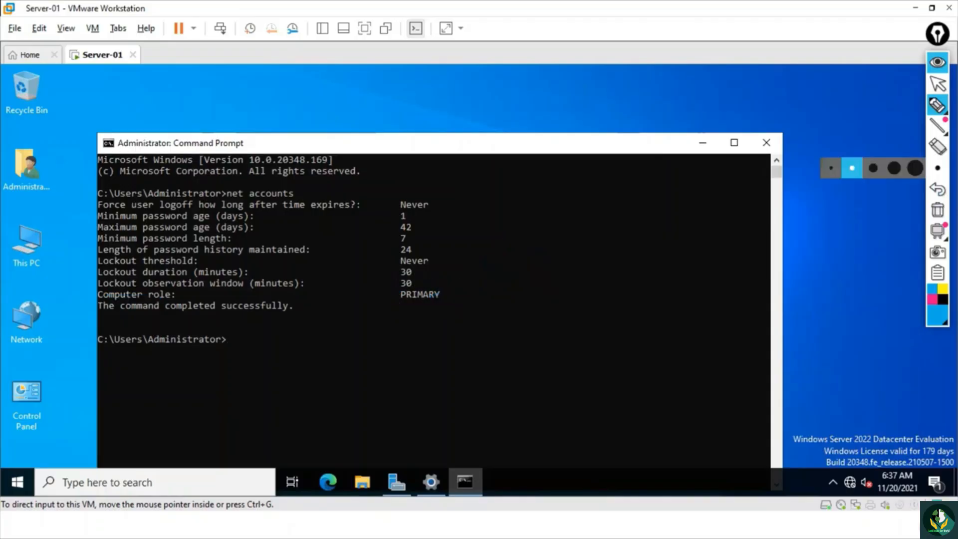
pyautogui.click(937, 83)
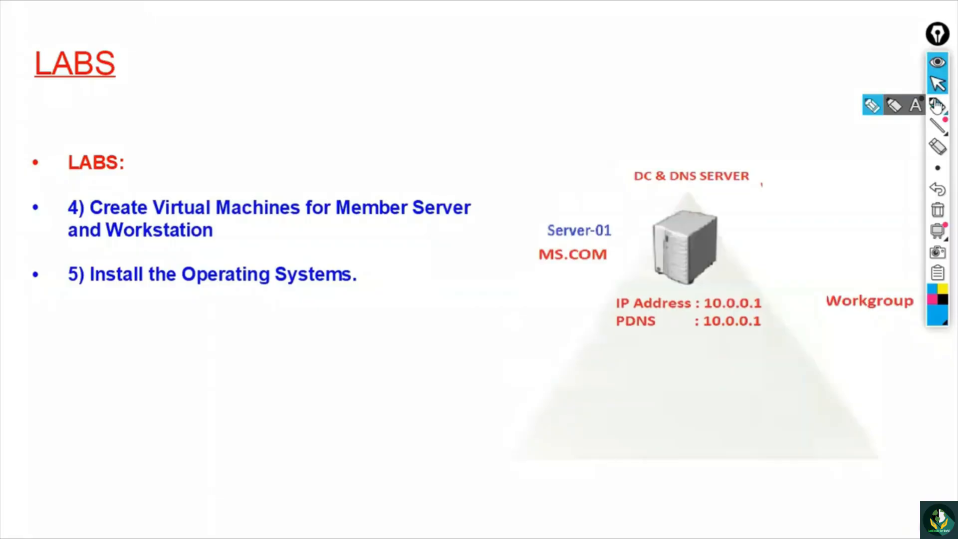
# - Underline Create, Member and Workstation on the LABS slide with the pen and add a small arrow above Member Server
pyautogui.click(937, 105)
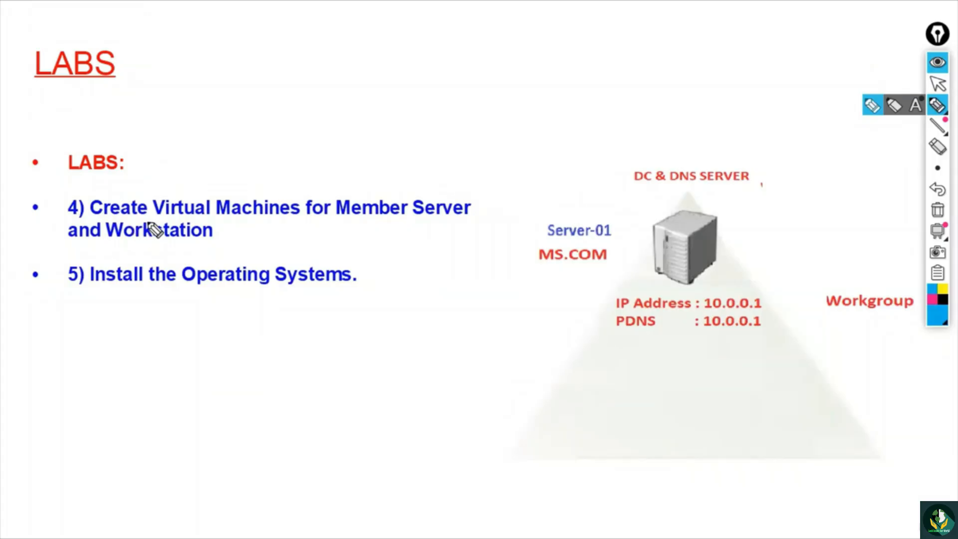
pyautogui.moveTo(105, 219); pyautogui.dragTo(129, 219)
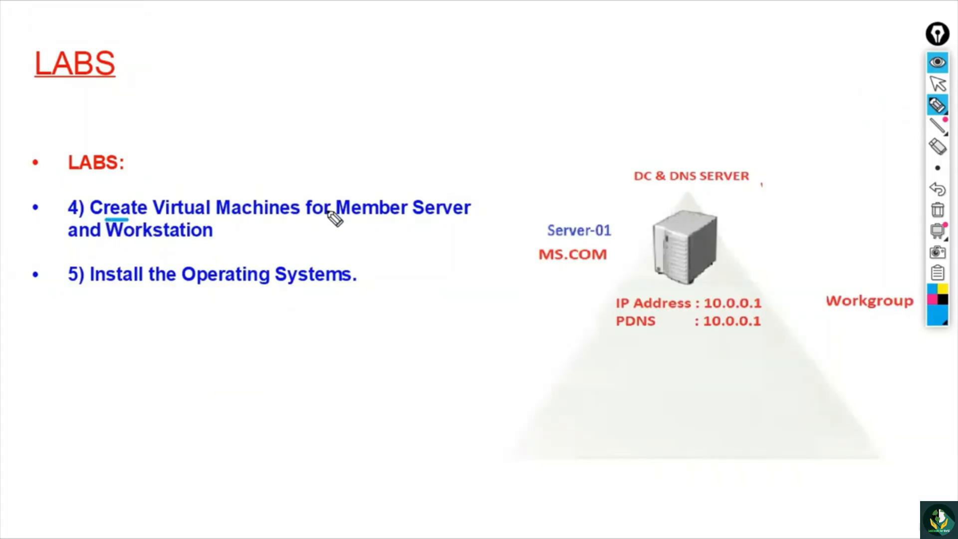
pyautogui.moveTo(353, 217); pyautogui.dragTo(397, 216)
pyautogui.moveTo(121, 242); pyautogui.dragTo(176, 240)
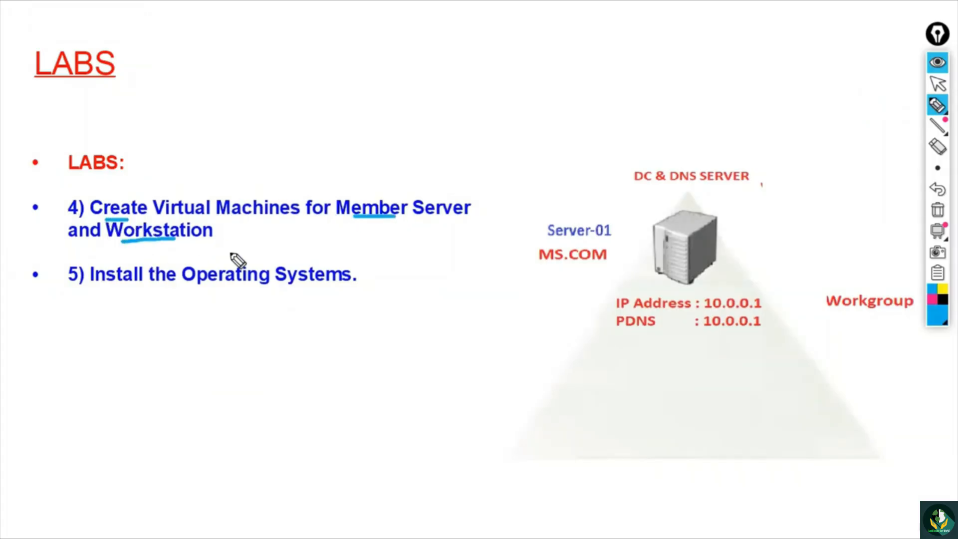
pyautogui.moveTo(347, 225); pyautogui.dragTo(384, 222)
pyautogui.moveTo(377, 171); pyautogui.dragTo(395, 185)
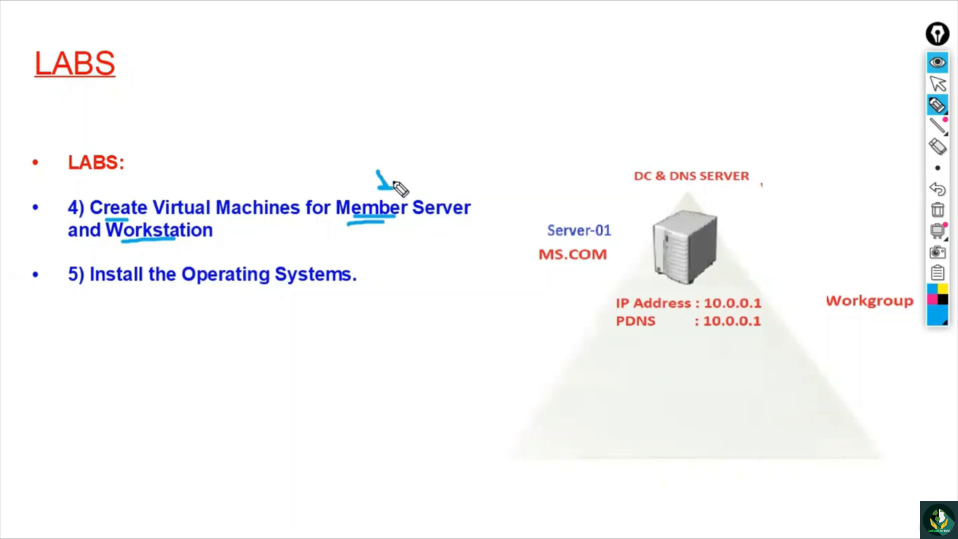
pyautogui.moveTo(117, 251); pyautogui.dragTo(187, 250)
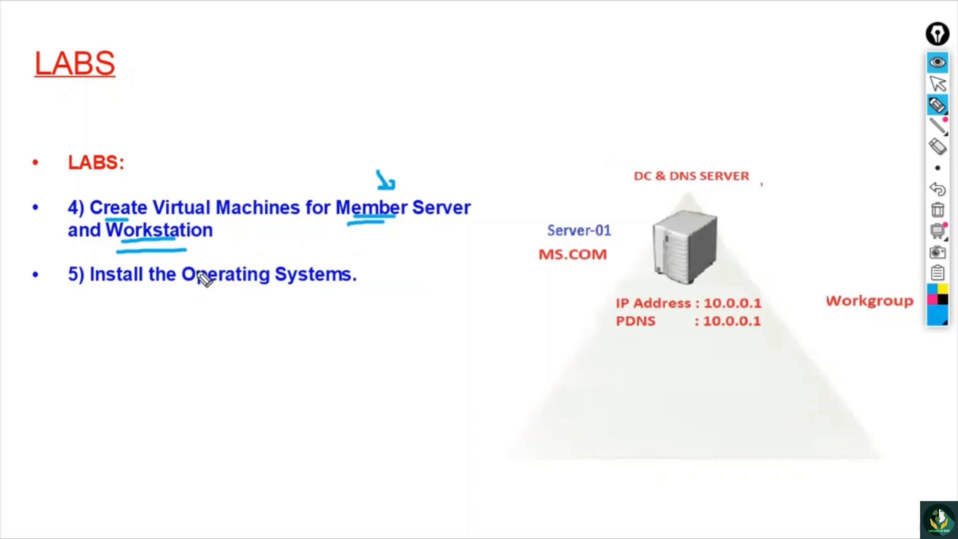
# - Handwrite Windows 10 below the lab list and underline it, clear all pen marks, and leave the pen mode
pyautogui.moveTo(186, 374)
pyautogui.mouseDown()
pyautogui.moveTo(288, 316)
pyautogui.moveTo(298, 300)
pyautogui.mouseUp()
pyautogui.moveTo(200, 395); pyautogui.dragTo(306, 322)
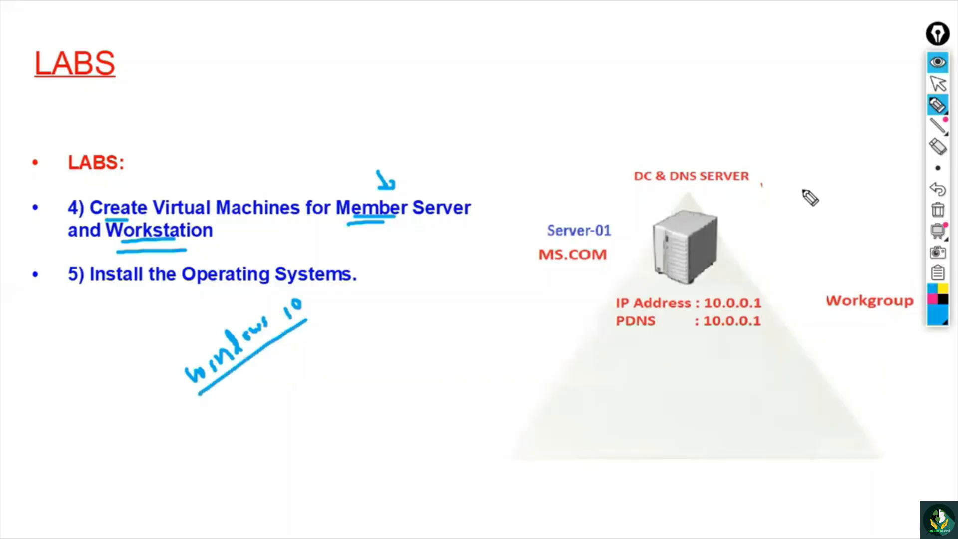
pyautogui.click(938, 210)
pyautogui.click(938, 83)
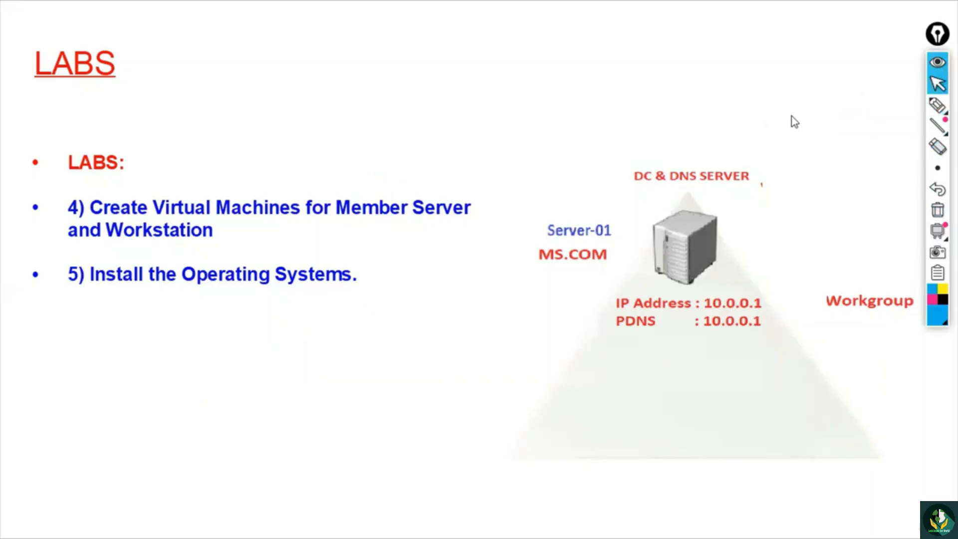
# - Leave the slide show, minimize the Presentations windows, and switch to the Home page of VMware Workstation
pyautogui.click(771, 118)
pyautogui.click(770, 115)
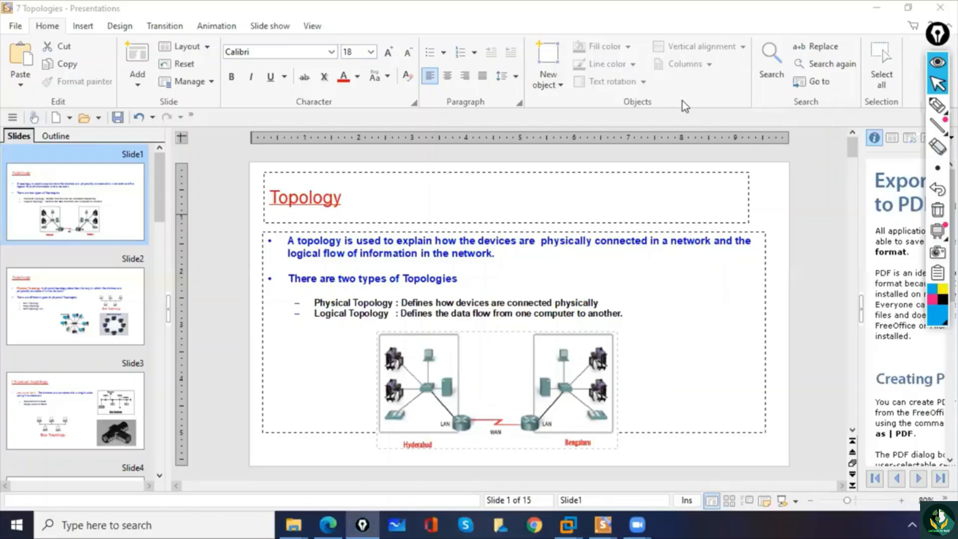
pyautogui.click(877, 8)
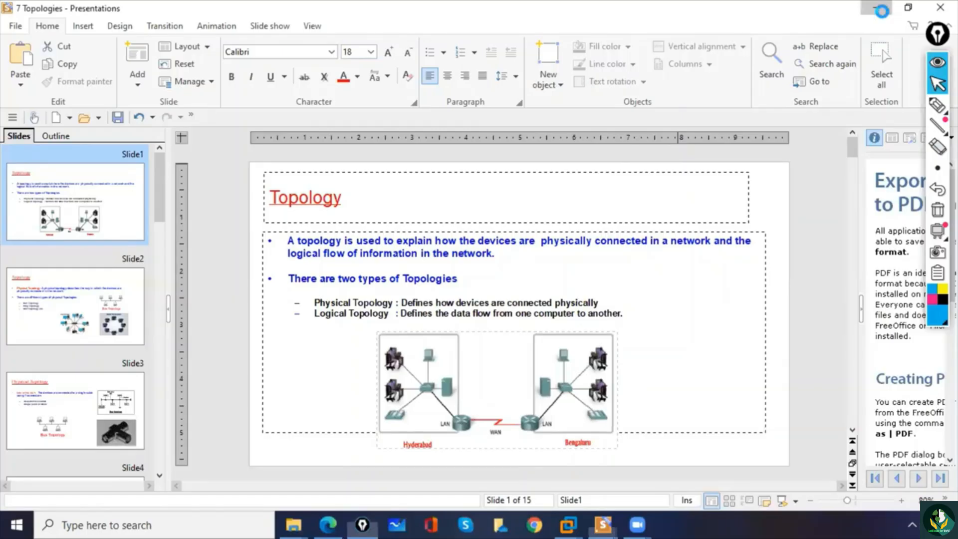
pyautogui.click(877, 8)
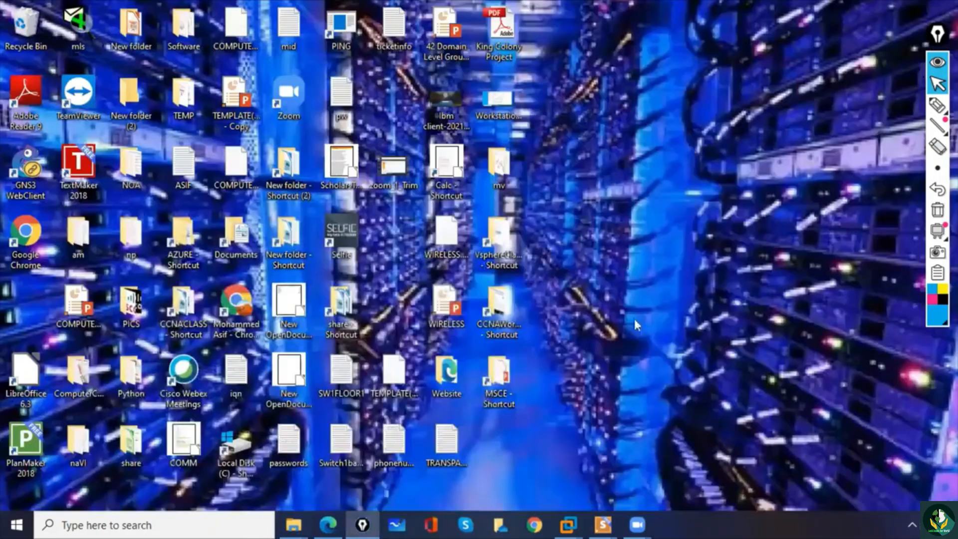
pyautogui.moveTo(573, 523)
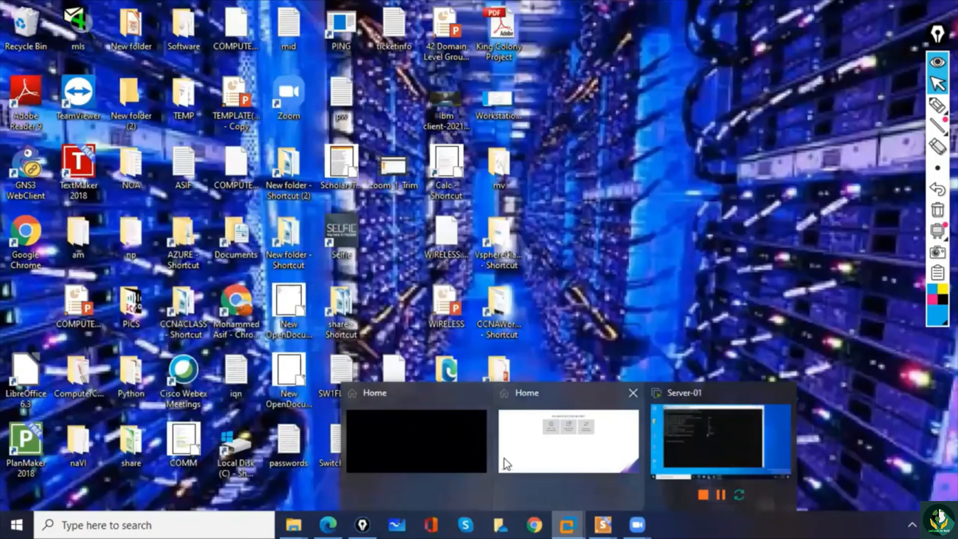
pyautogui.click(577, 435)
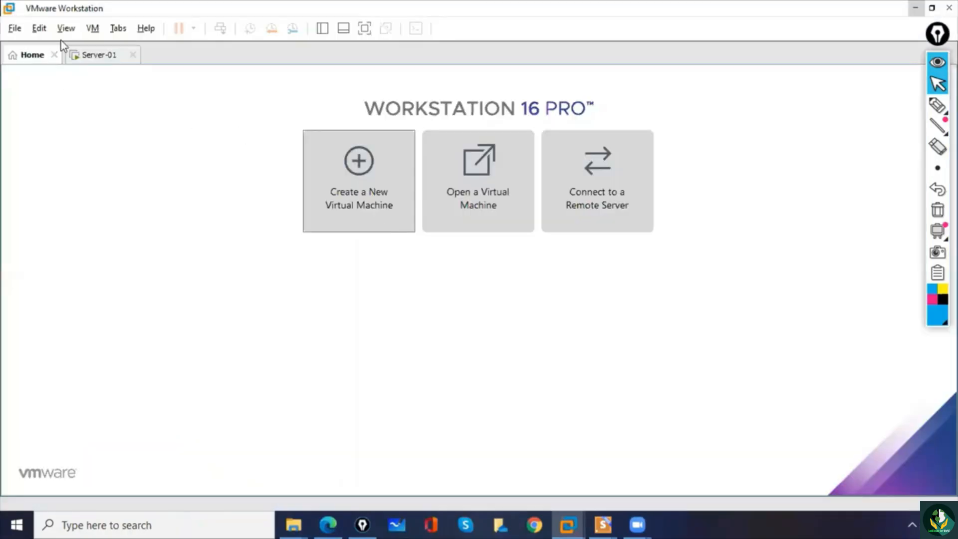
# - Start a new Typical virtual machine with the operating system installed later, using Microsoft Windows and version Windows Server 2019
pyautogui.click(359, 191)
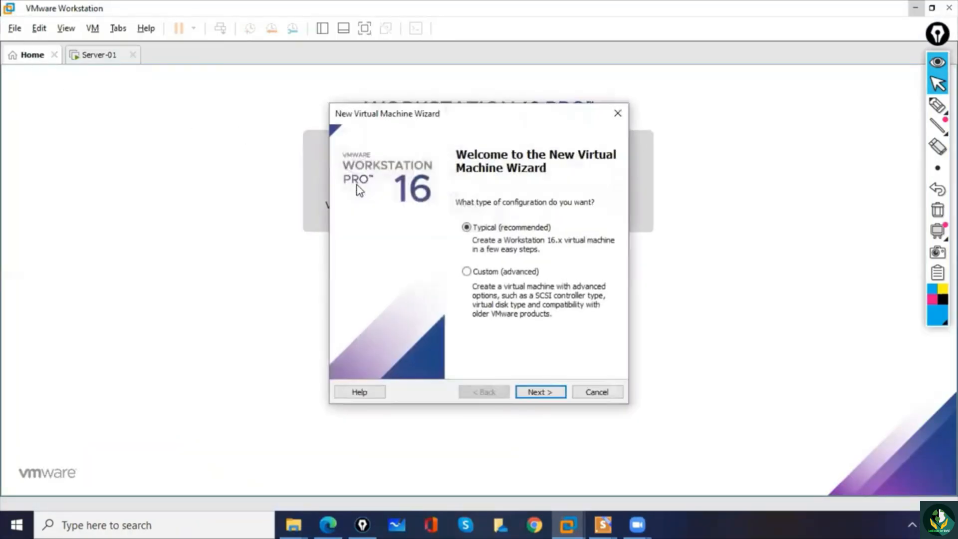
pyautogui.click(557, 393)
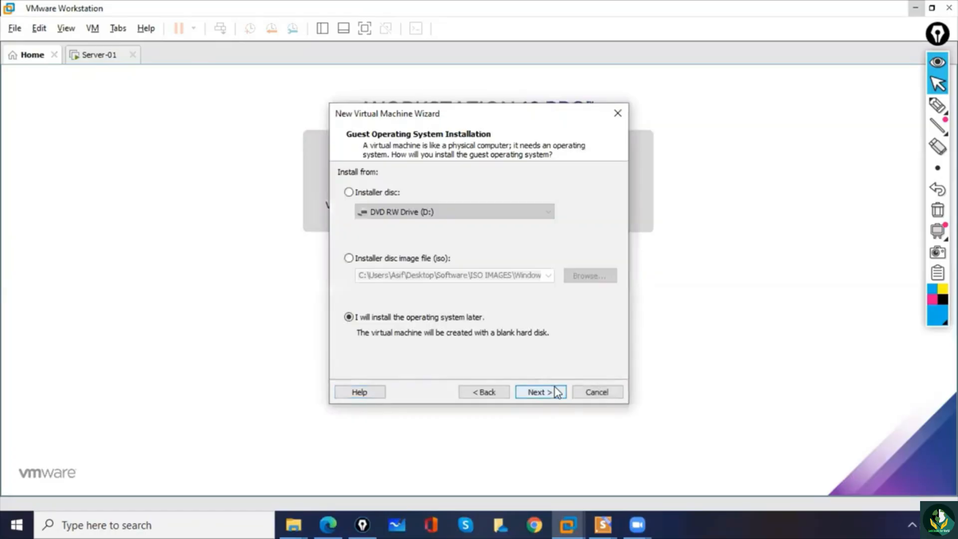
pyautogui.click(558, 392)
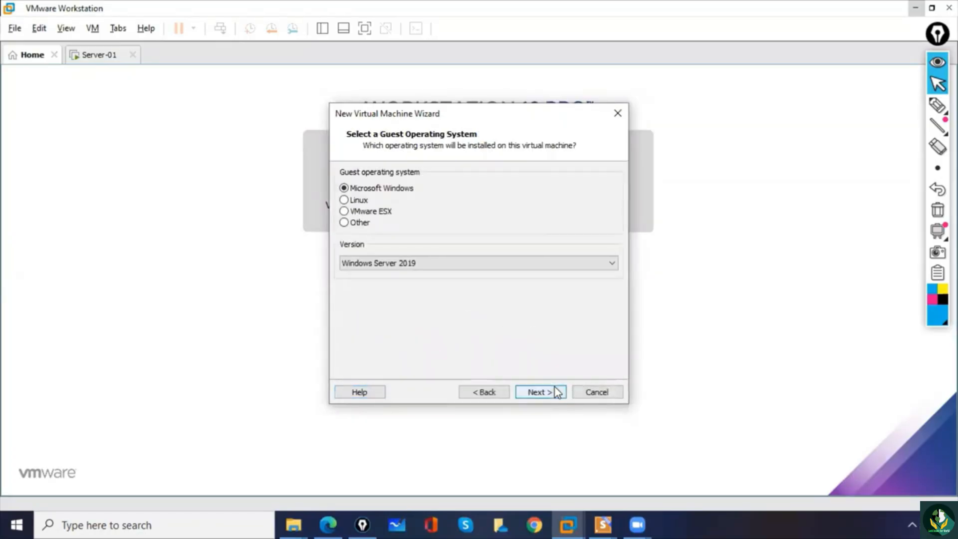
pyautogui.click(546, 394)
# - Create a Server-02 folder inside C:\1 MCSE 7PM BATCH and choose it as the virtual machine's location
pyautogui.click(592, 233)
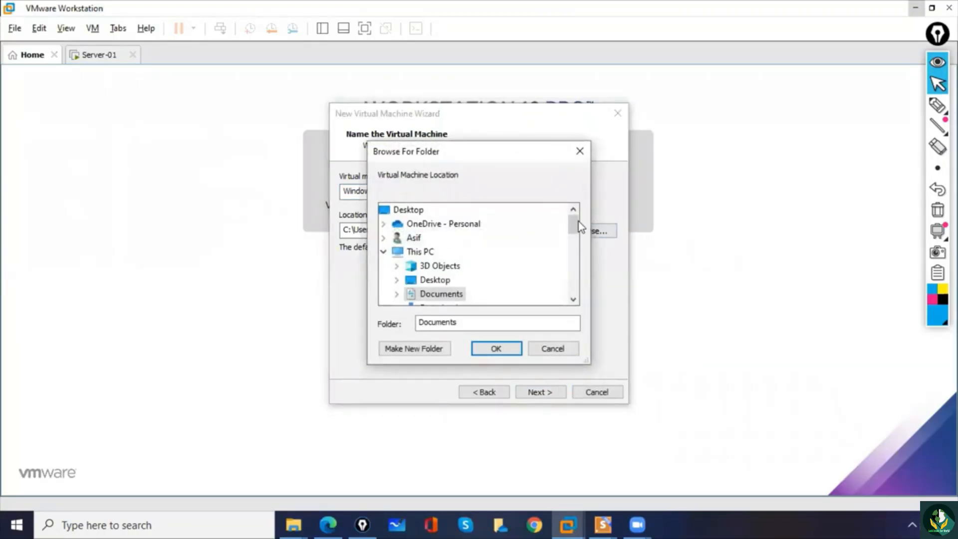
pyautogui.moveTo(574, 225); pyautogui.dragTo(574, 243)
pyautogui.click(397, 266)
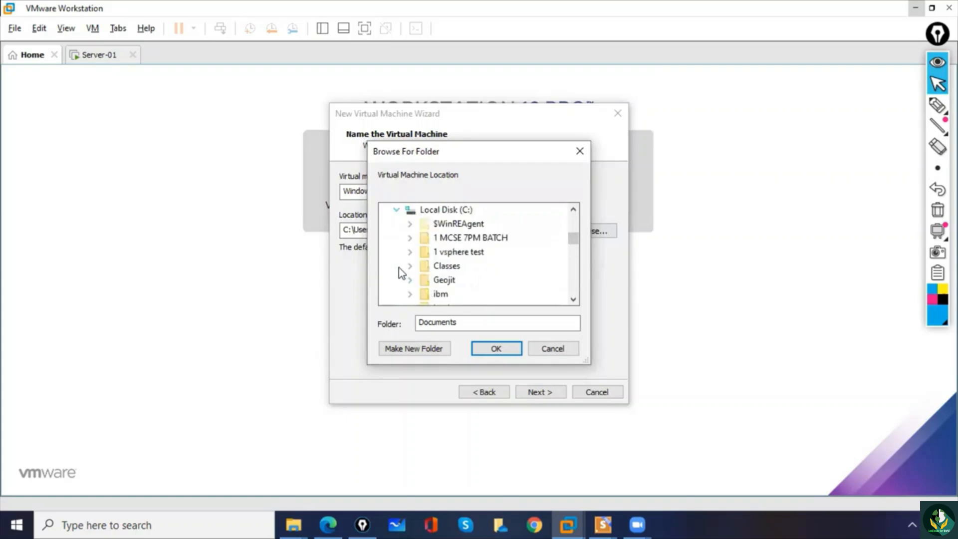
pyautogui.click(502, 238)
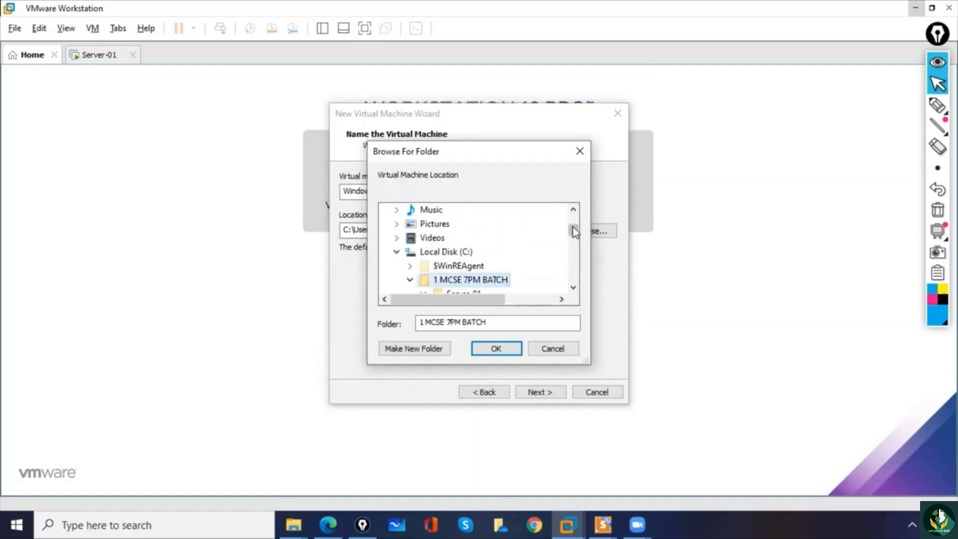
pyautogui.moveTo(573, 232); pyautogui.dragTo(574, 238)
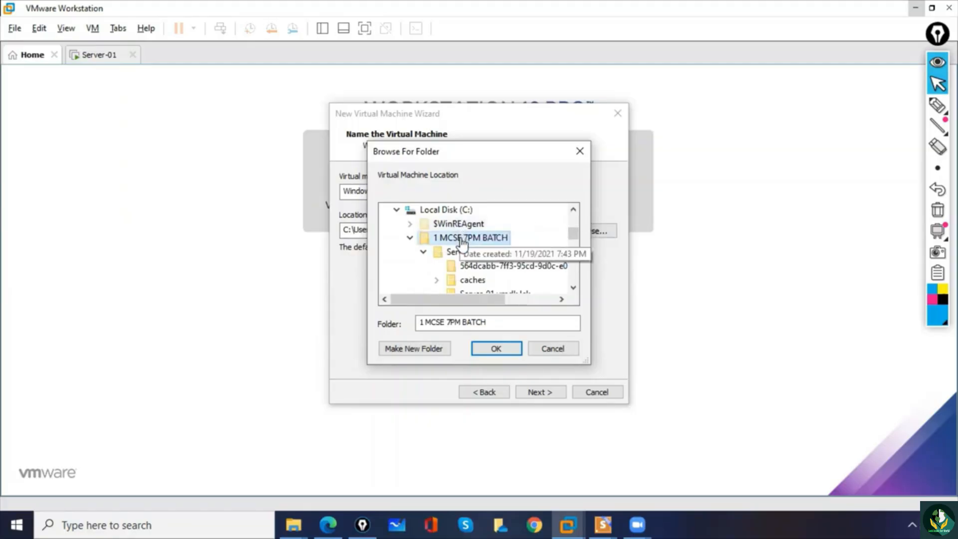
pyautogui.click(391, 356)
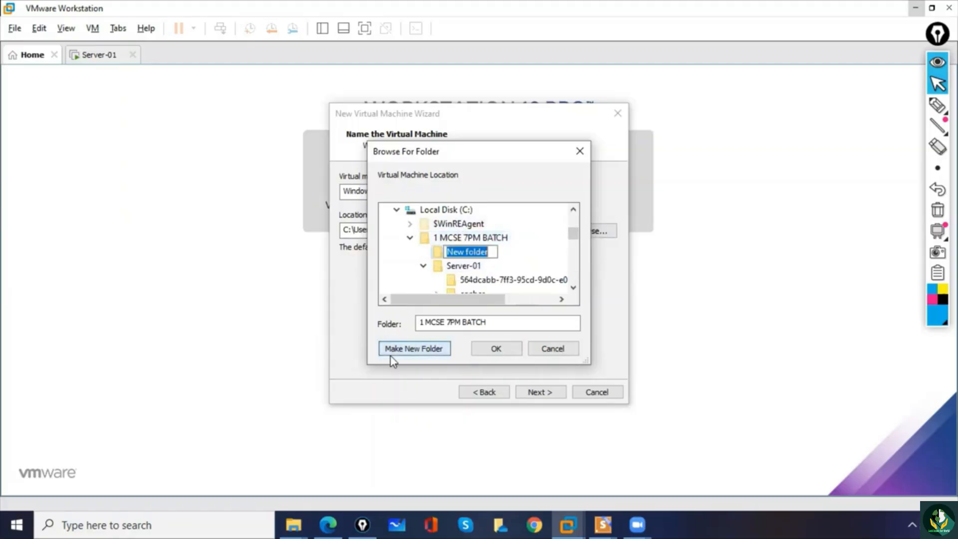
pyautogui.write('Serv')
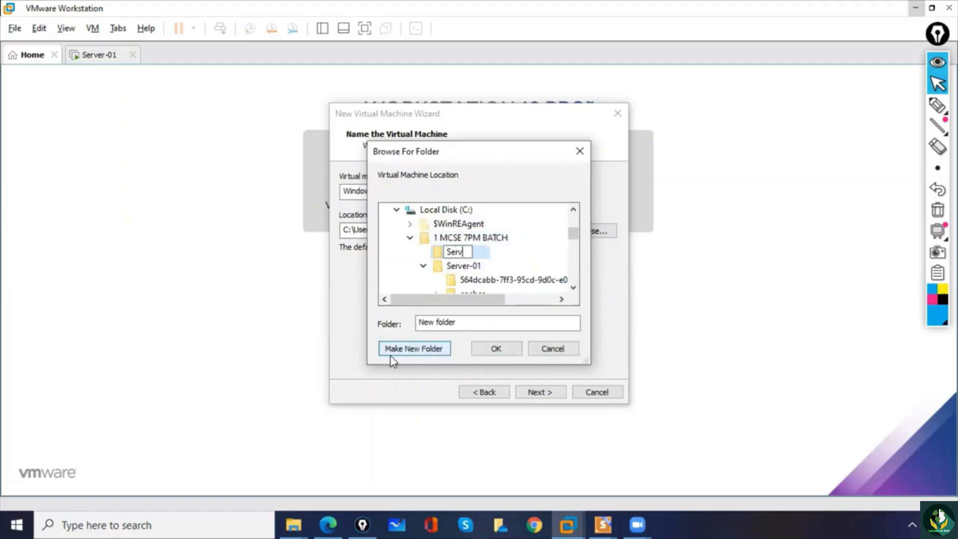
pyautogui.write('er-02')
pyautogui.press('Escape')
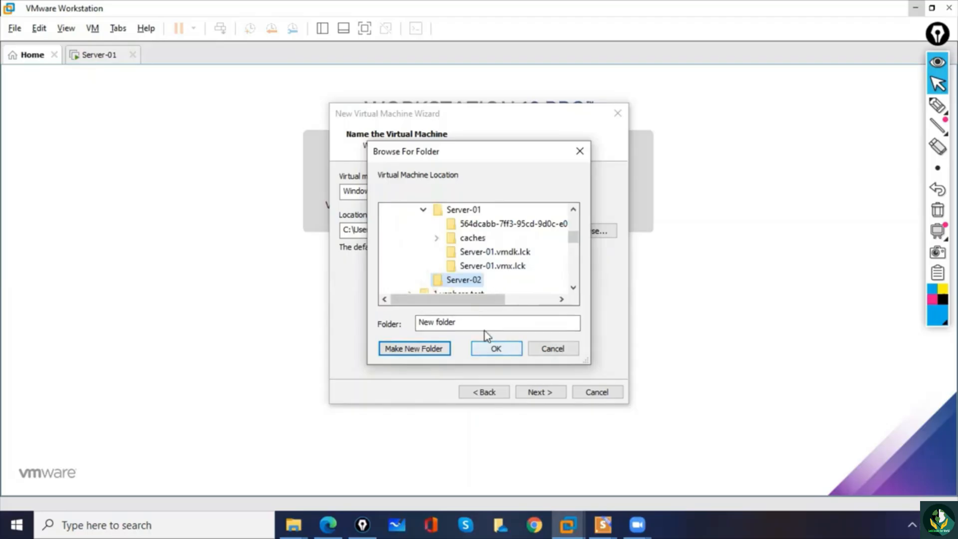
pyautogui.click(482, 267)
pyautogui.click(478, 282)
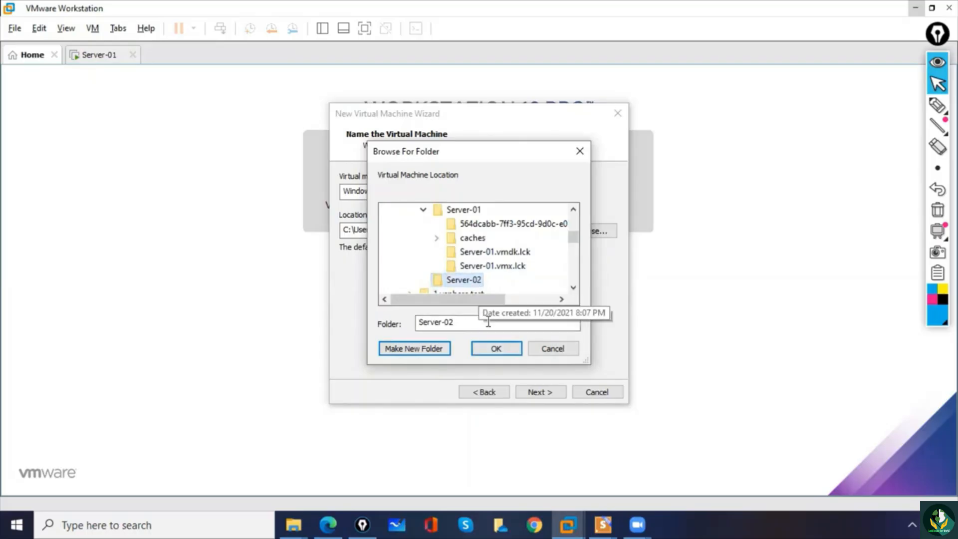
pyautogui.click(496, 350)
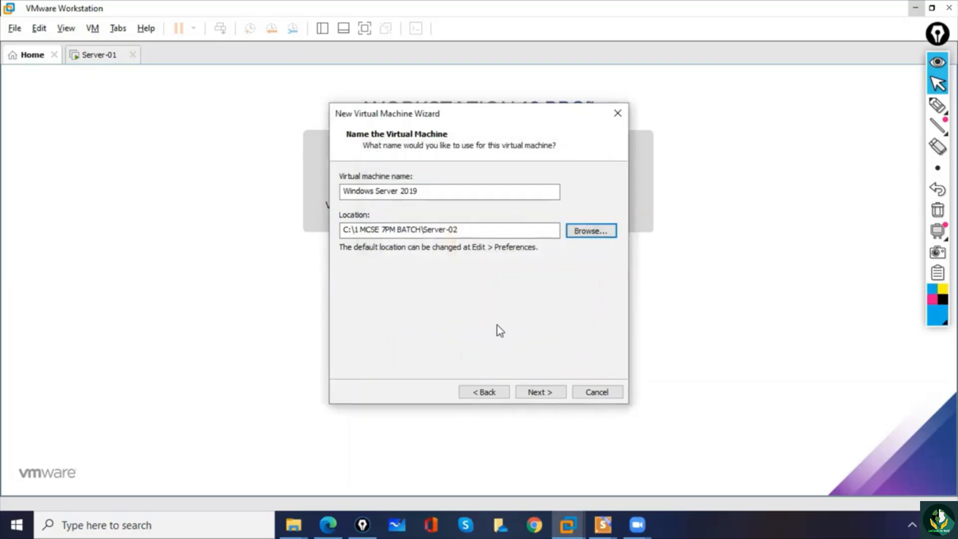
# - Name the virtual machine Server-02 and complete its creation with a 60 GB disk split into multiple files
pyautogui.moveTo(432, 191); pyautogui.dragTo(212, 180)
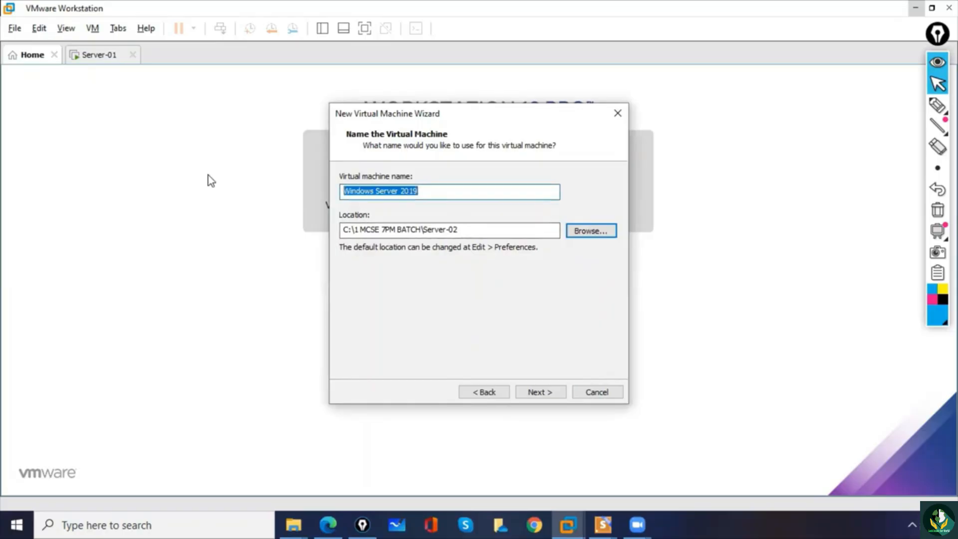
pyautogui.write('Server-')
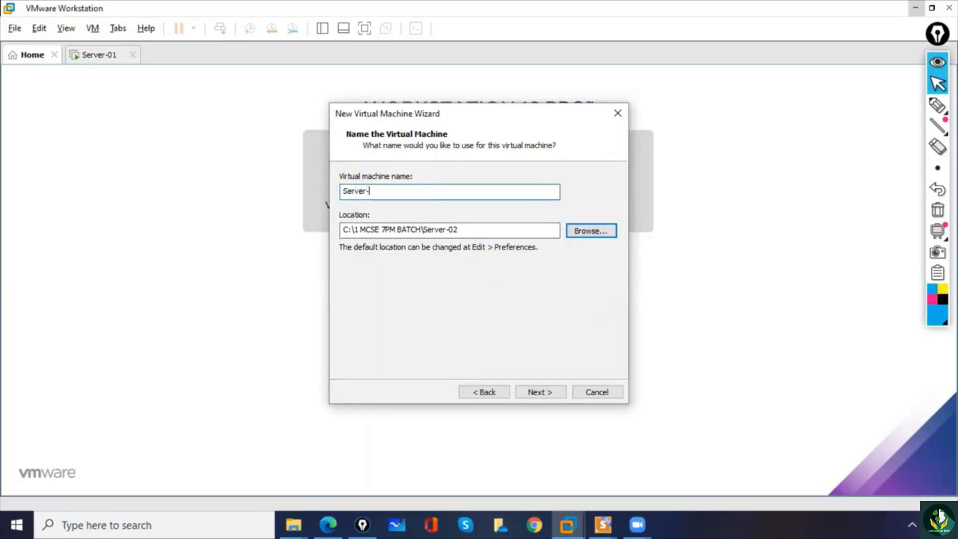
pyautogui.write('02')
pyautogui.click(551, 392)
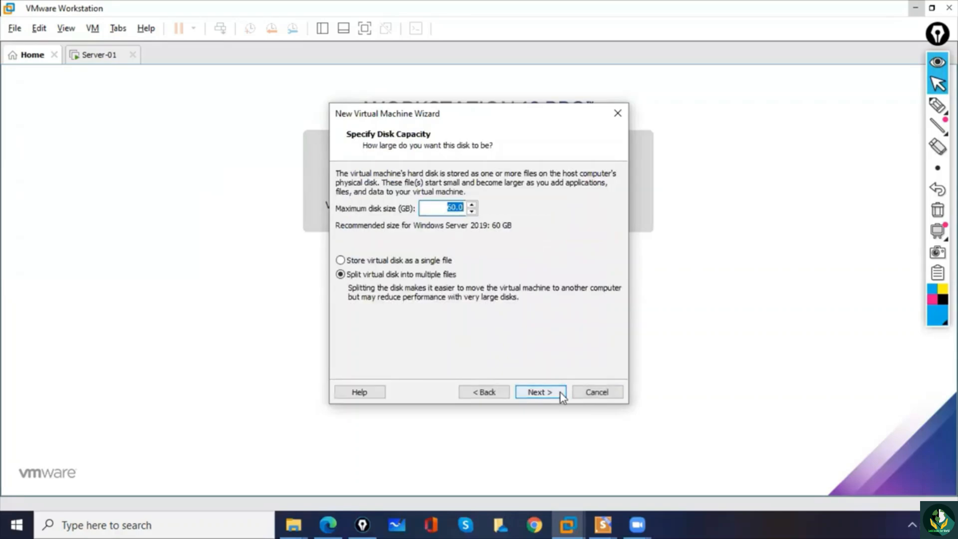
pyautogui.click(550, 391)
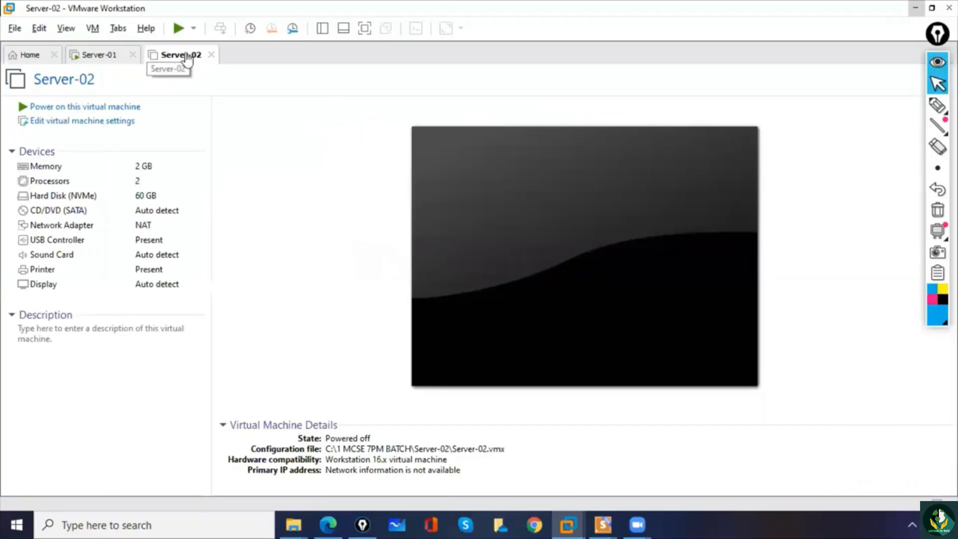
# - Attach the ISO image from the Desktop's Software\ISO IMAGES\Windows Server 2022 folder to Server-02's CD/DVD drive and save the settings
pyautogui.click(103, 125)
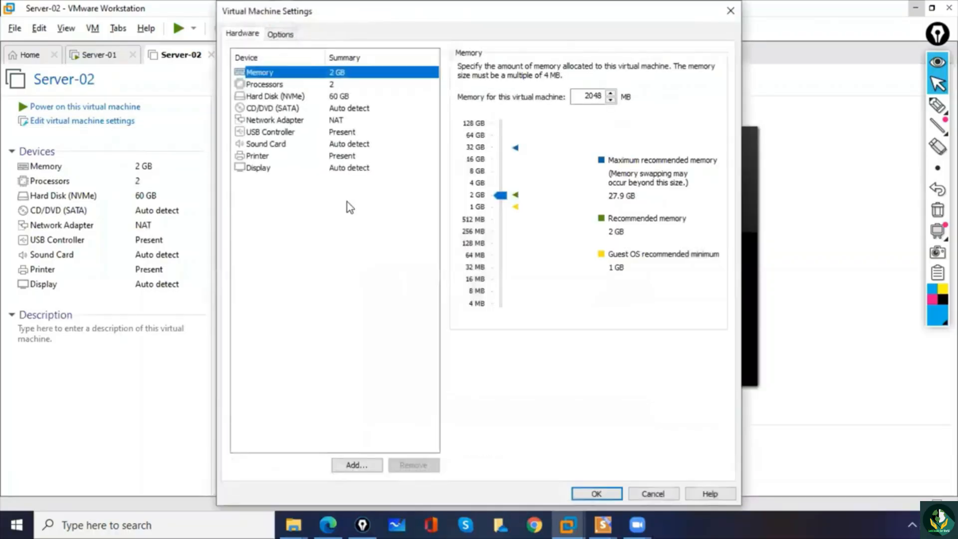
pyautogui.click(285, 108)
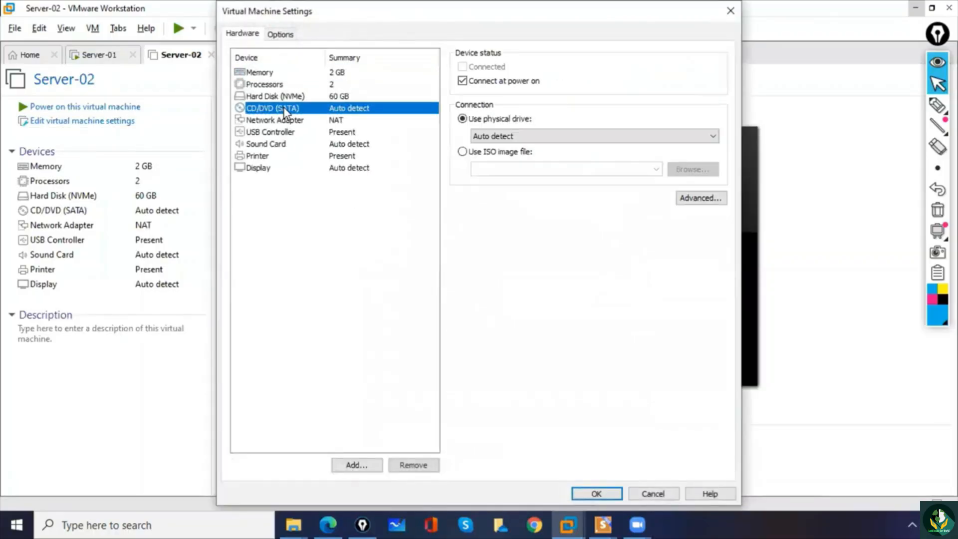
pyautogui.click(462, 152)
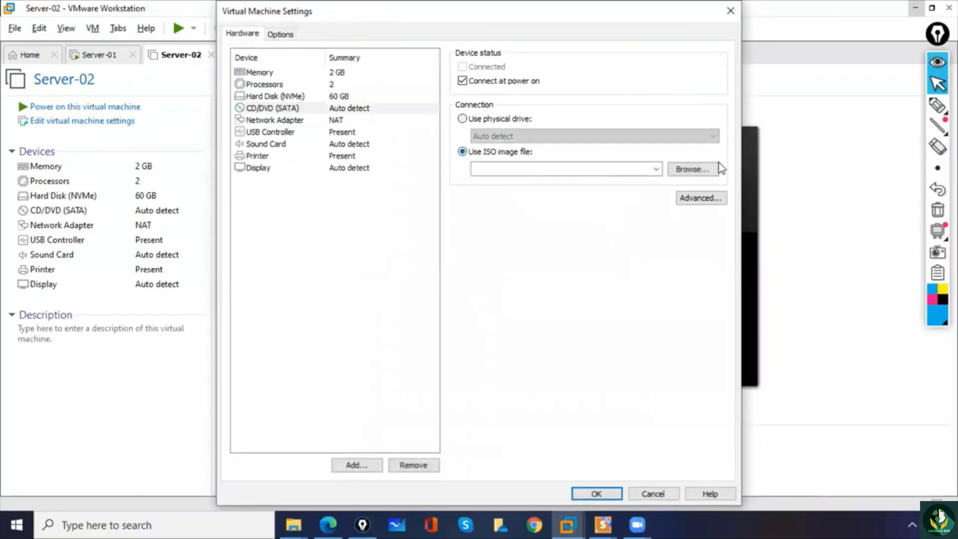
pyautogui.click(691, 169)
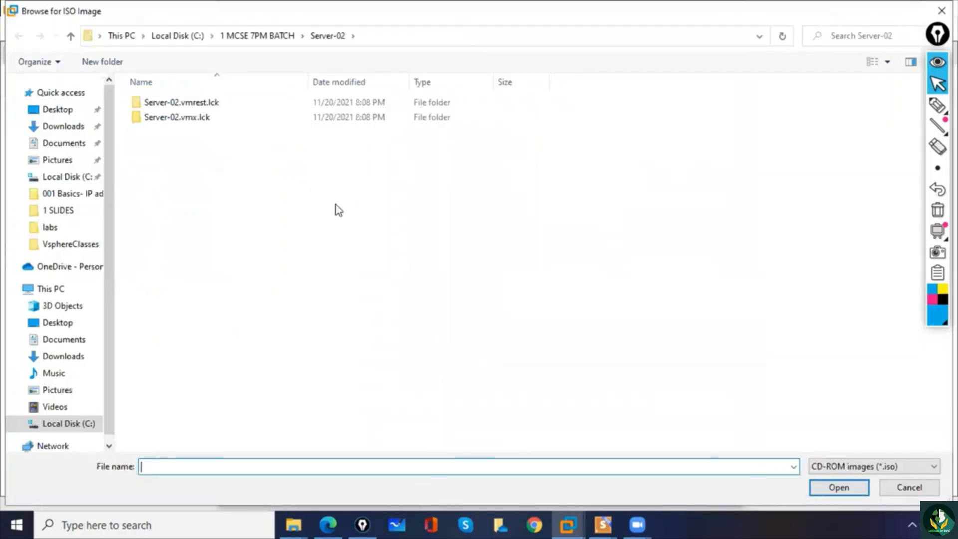
pyautogui.click(57, 109)
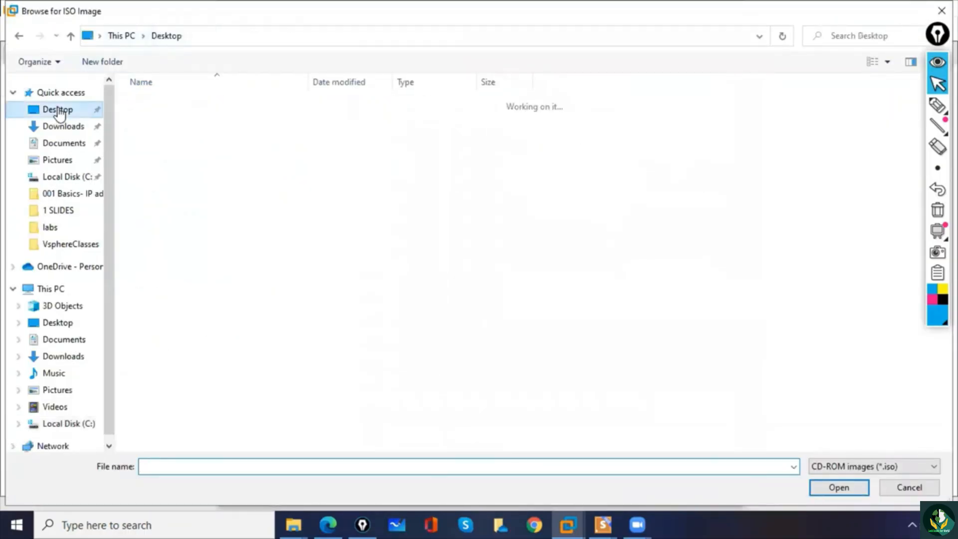
pyautogui.press('s')
pyautogui.press('s')
pyautogui.press('s')
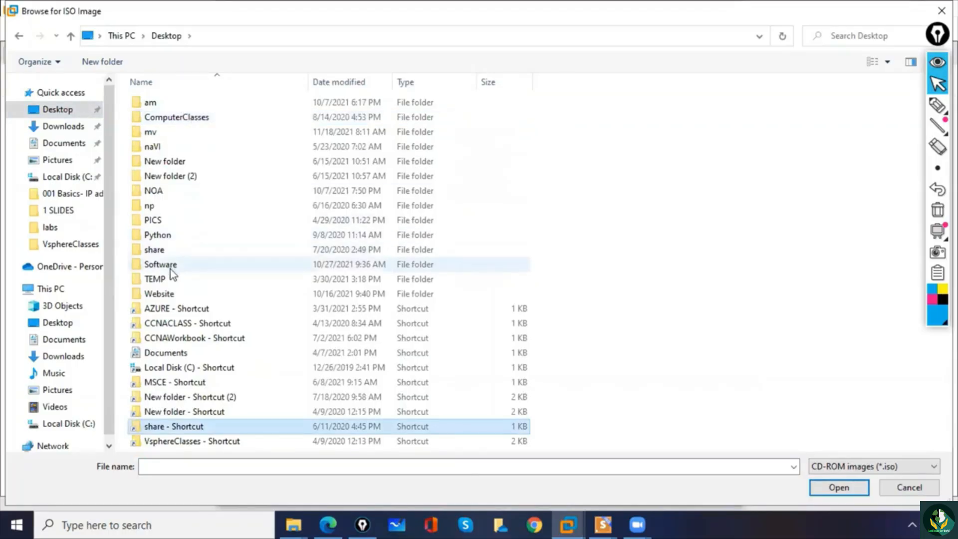
pyautogui.doubleClick(170, 267)
pyautogui.doubleClick(180, 106)
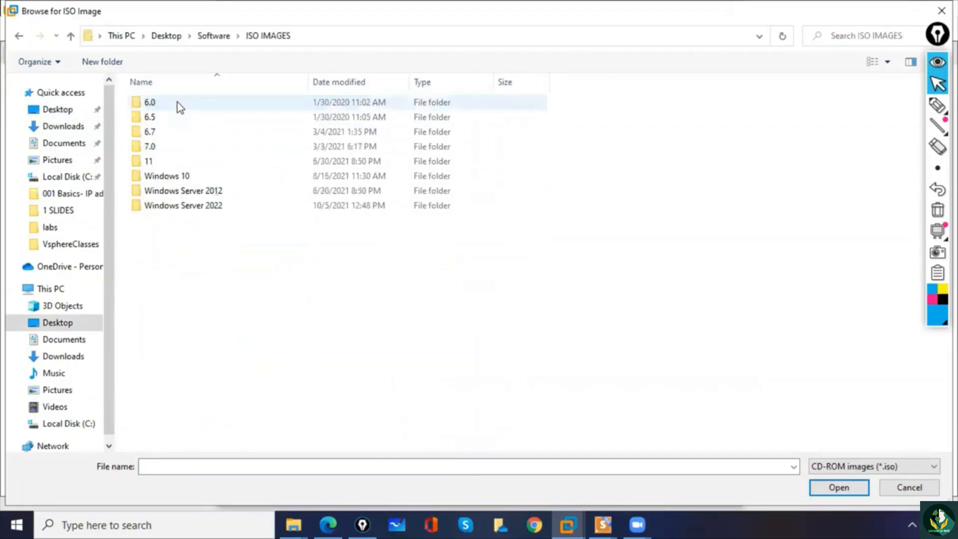
pyautogui.doubleClick(216, 211)
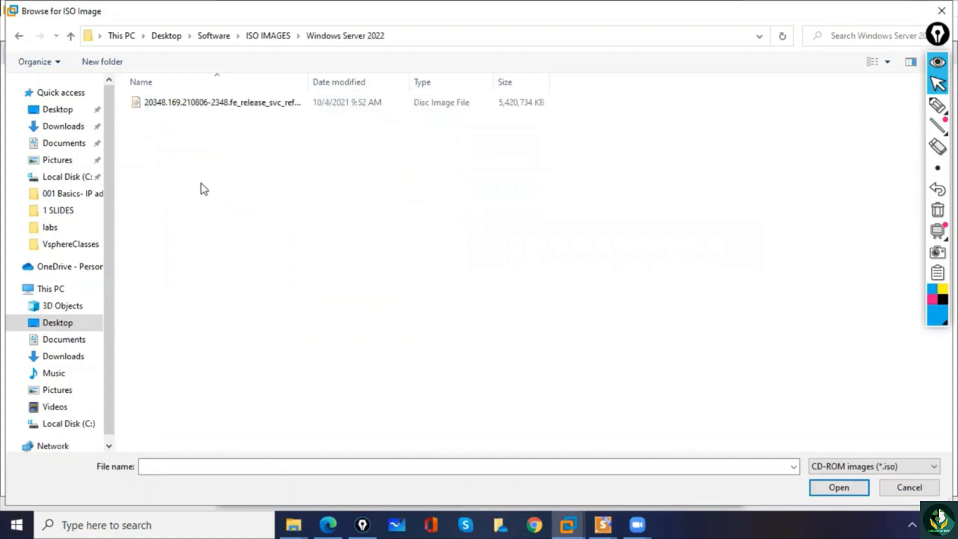
pyautogui.doubleClick(175, 107)
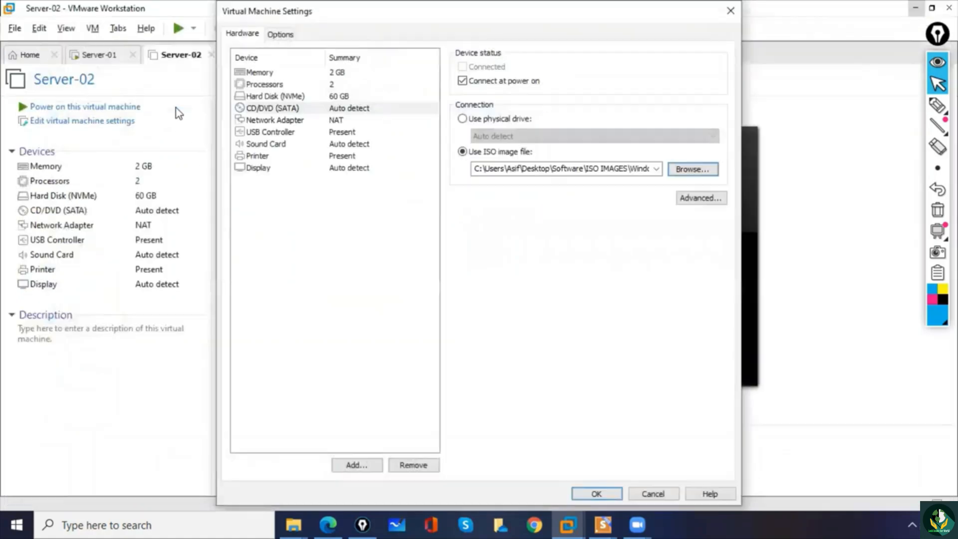
pyautogui.click(611, 491)
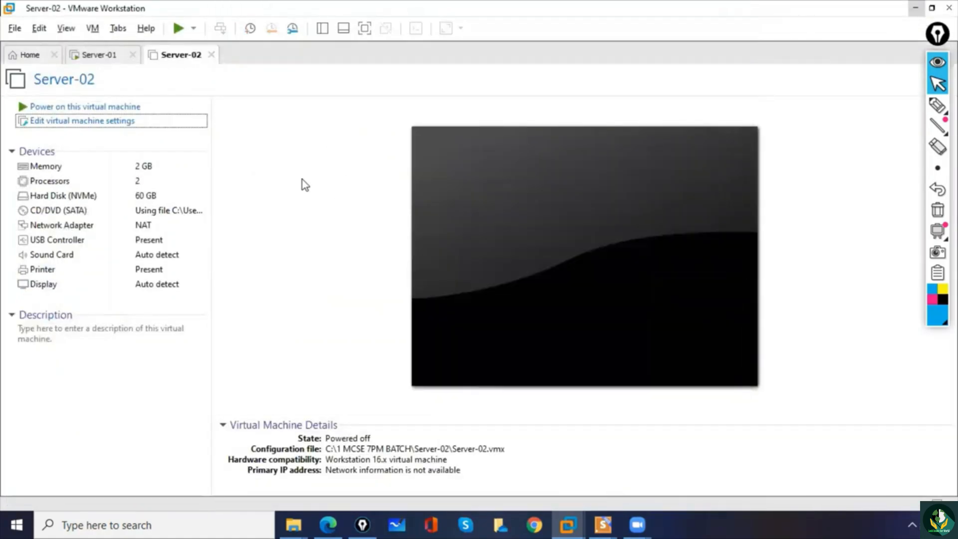
# - Power on Server-02, boot it from the DVD into Windows Setup [EMS Enabled], and release the cursor from the virtual machine
pyautogui.click(178, 31)
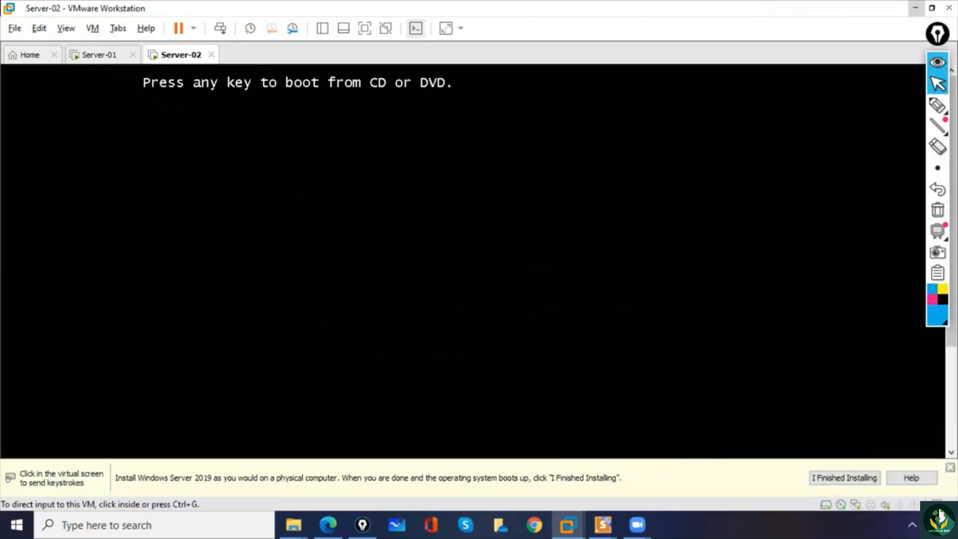
pyautogui.click(571, 277)
pyautogui.press('Return')
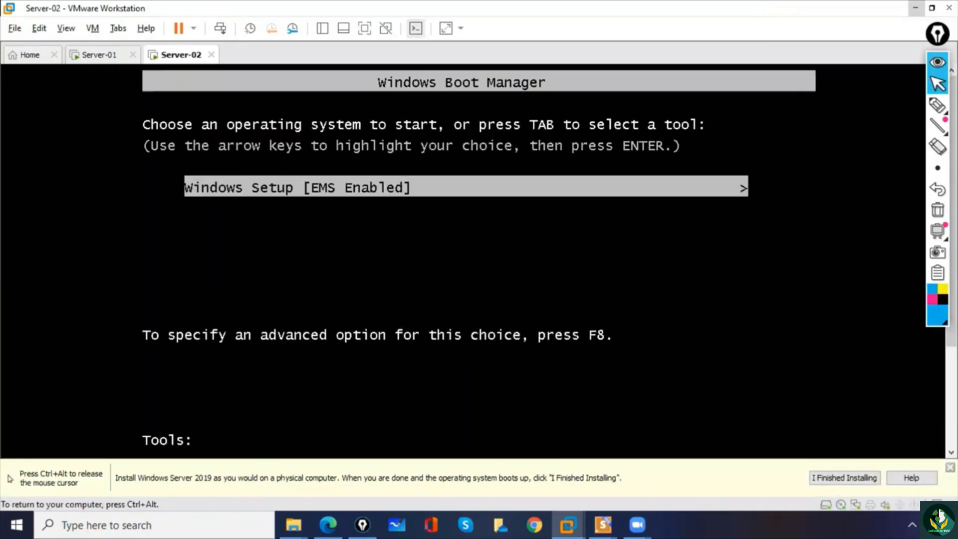
pyautogui.press('Return')
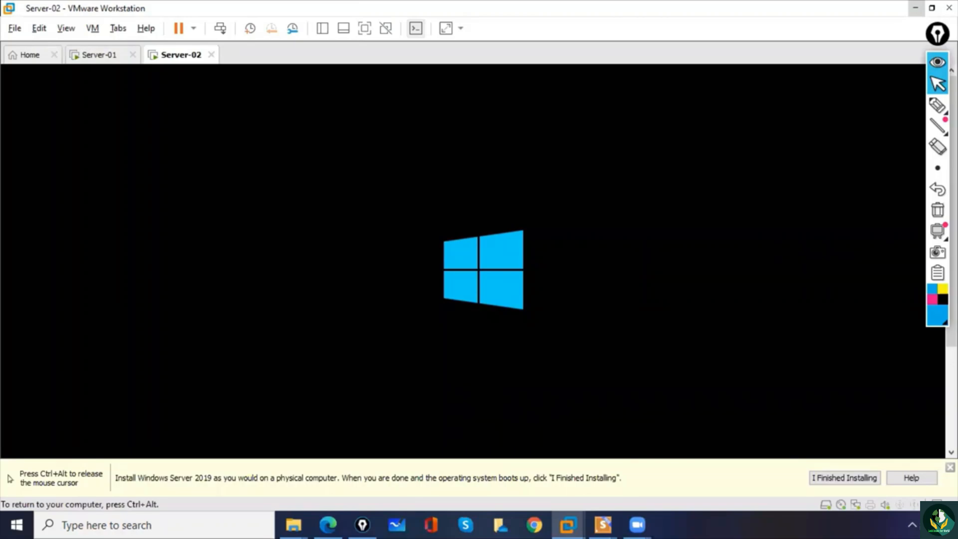
pyautogui.hotkey('ctrl', 'alt')
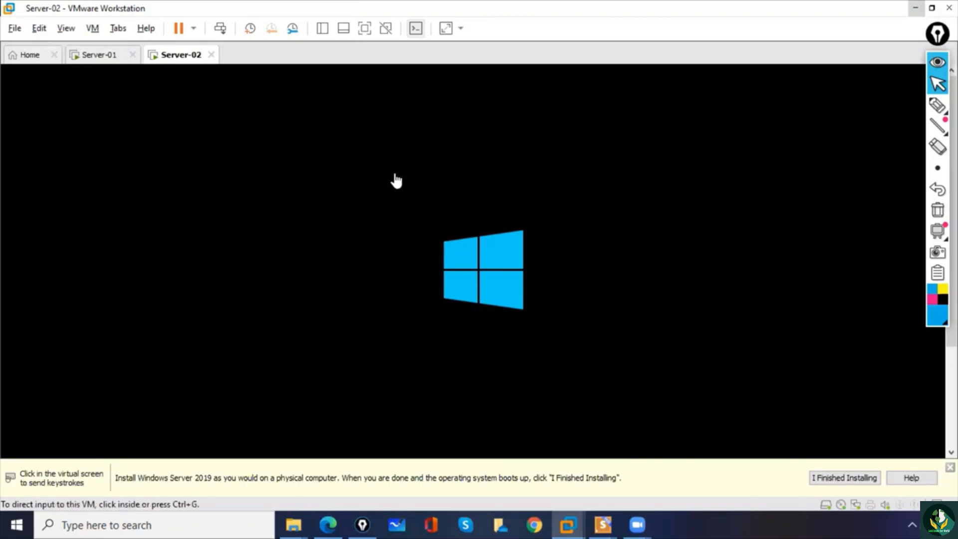
# - Start another new Typical virtual machine from the Home page, with the operating system installed later
pyautogui.click(30, 56)
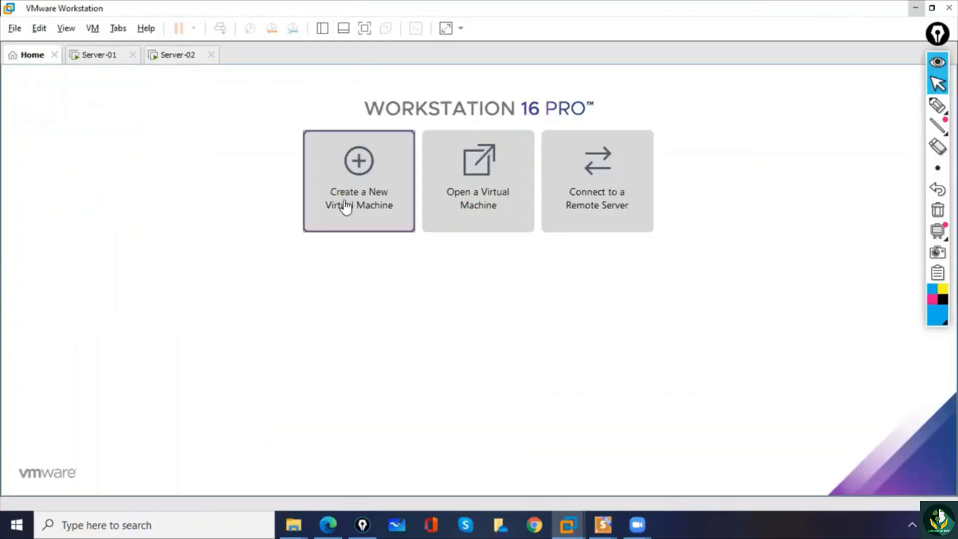
pyautogui.click(384, 167)
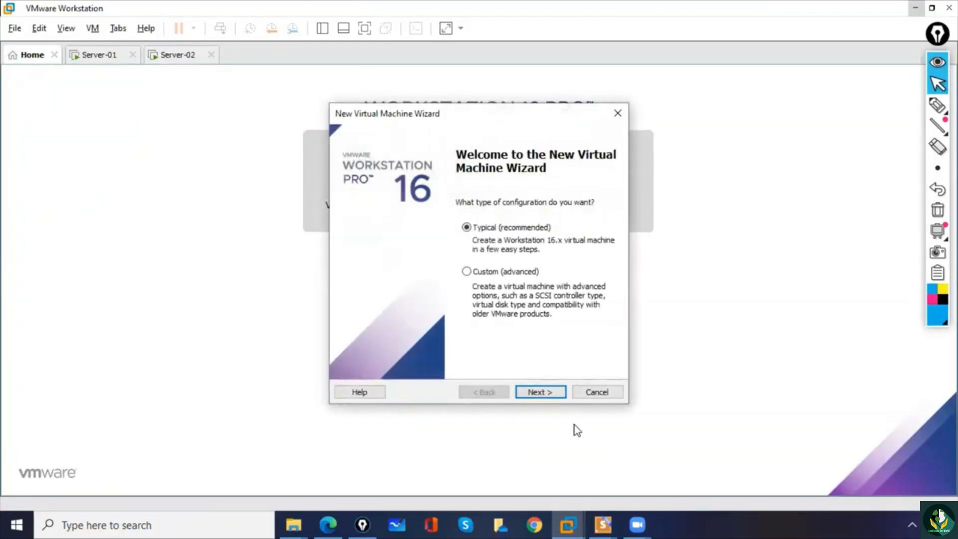
pyautogui.click(542, 394)
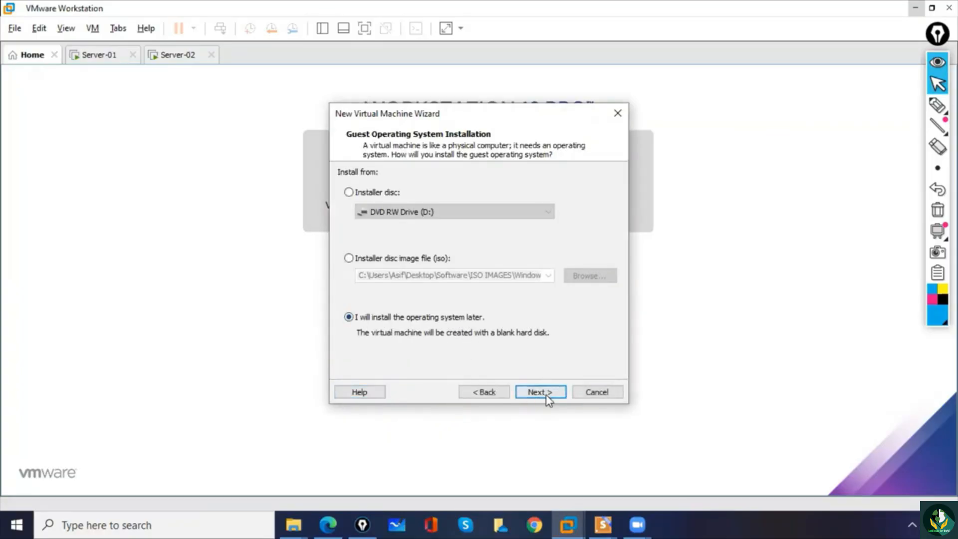
pyautogui.click(549, 396)
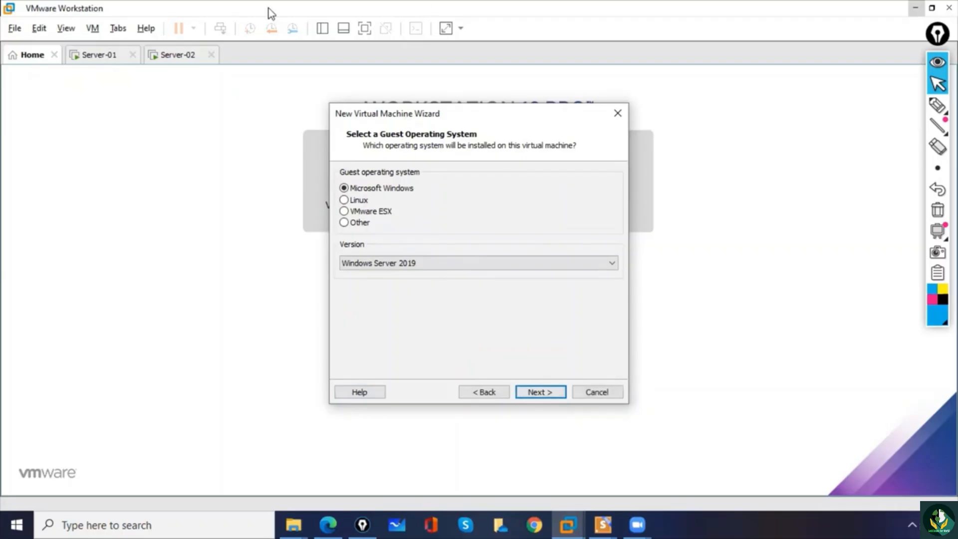
# - Mark the Microsoft Windows option and the Windows Server 2019 version with the annotation pen, and clear the markings
pyautogui.click(190, 10)
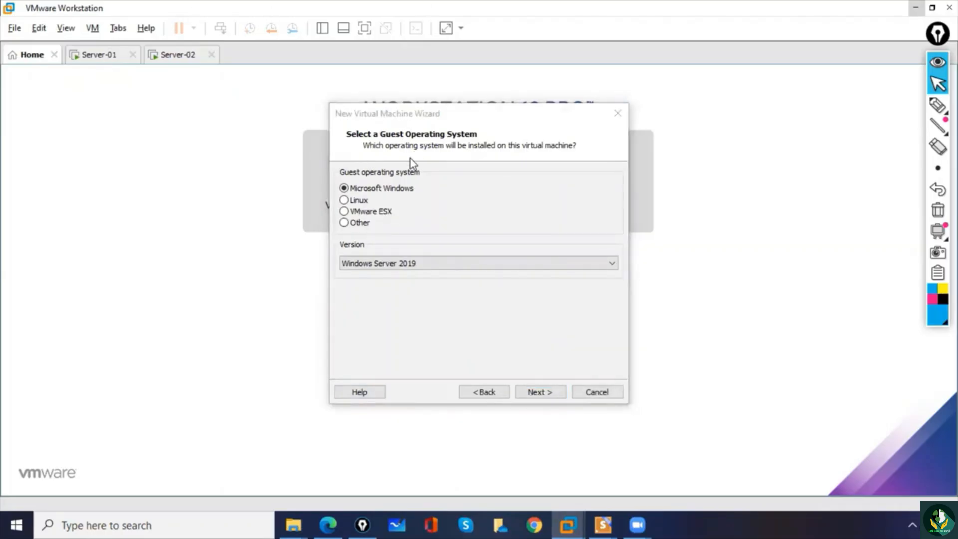
pyautogui.click(937, 105)
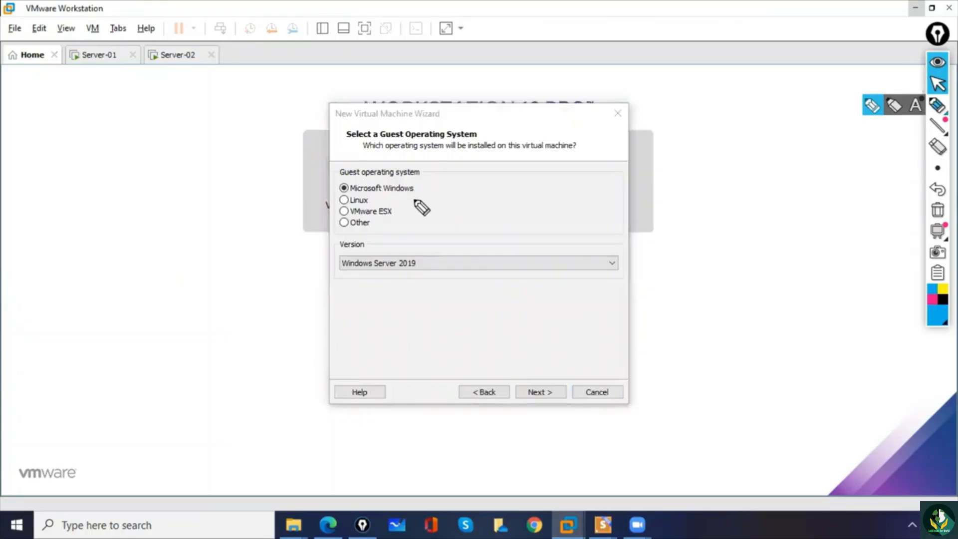
pyautogui.moveTo(350, 193); pyautogui.dragTo(382, 193)
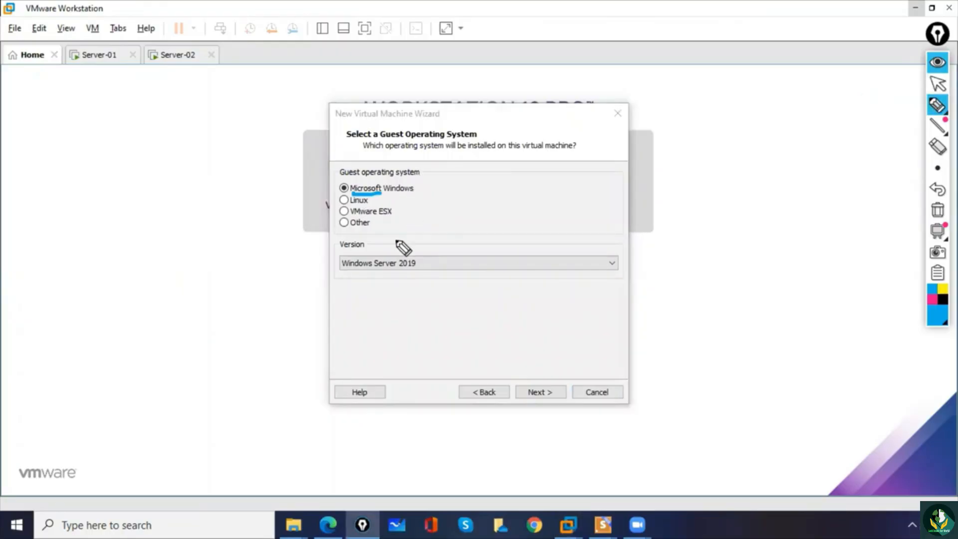
pyautogui.moveTo(367, 244)
pyautogui.mouseDown()
pyautogui.moveTo(399, 294)
pyautogui.moveTo(364, 223)
pyautogui.moveTo(366, 209)
pyautogui.mouseUp()
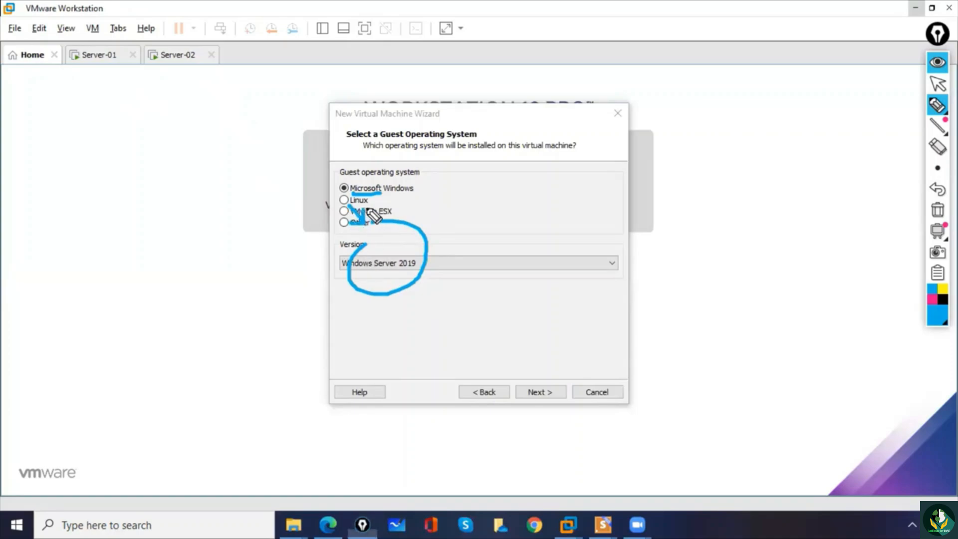
pyautogui.click(938, 210)
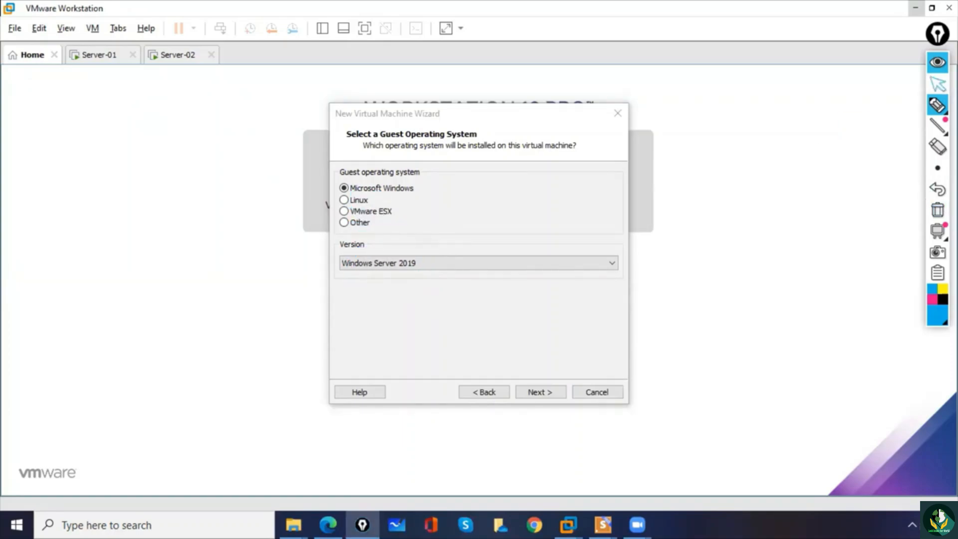
pyautogui.click(938, 84)
# - Choose Windows 10 x64 as the guest operating system version and continue to naming the virtual machine
pyautogui.click(495, 264)
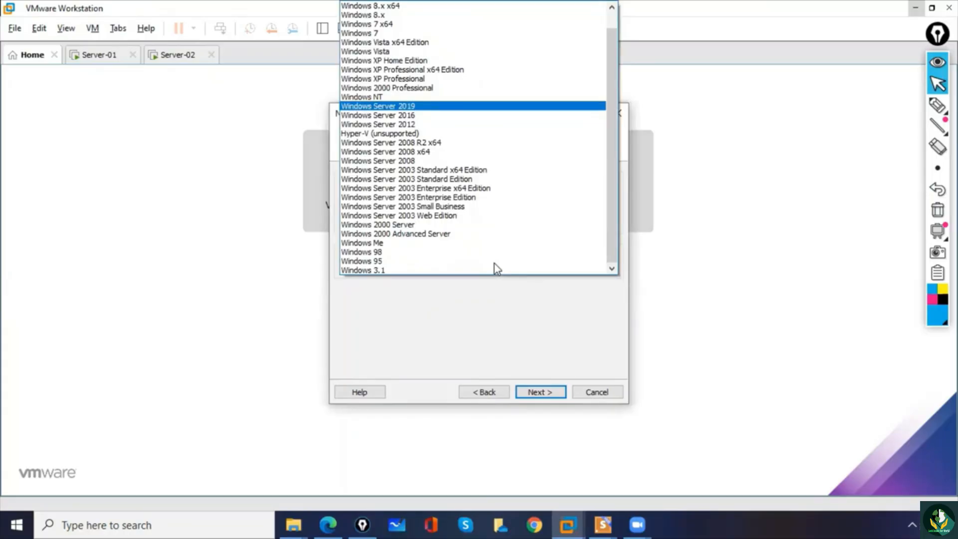
pyautogui.moveTo(615, 202); pyautogui.dragTo(617, 136)
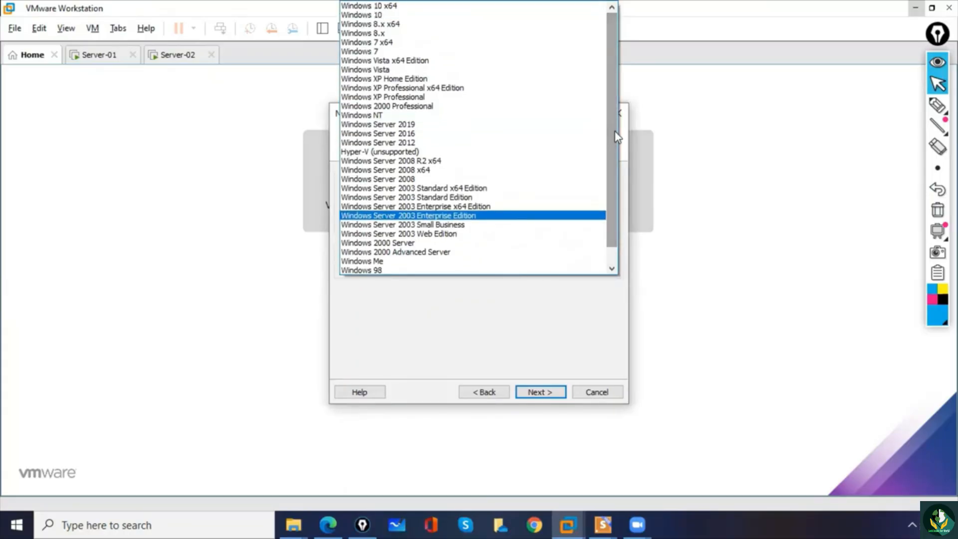
pyautogui.click(392, 6)
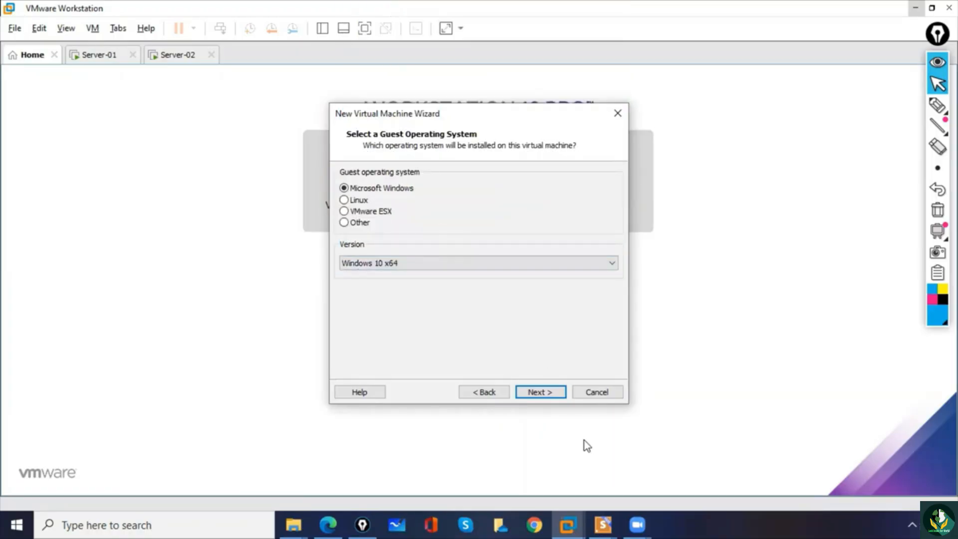
pyautogui.click(550, 398)
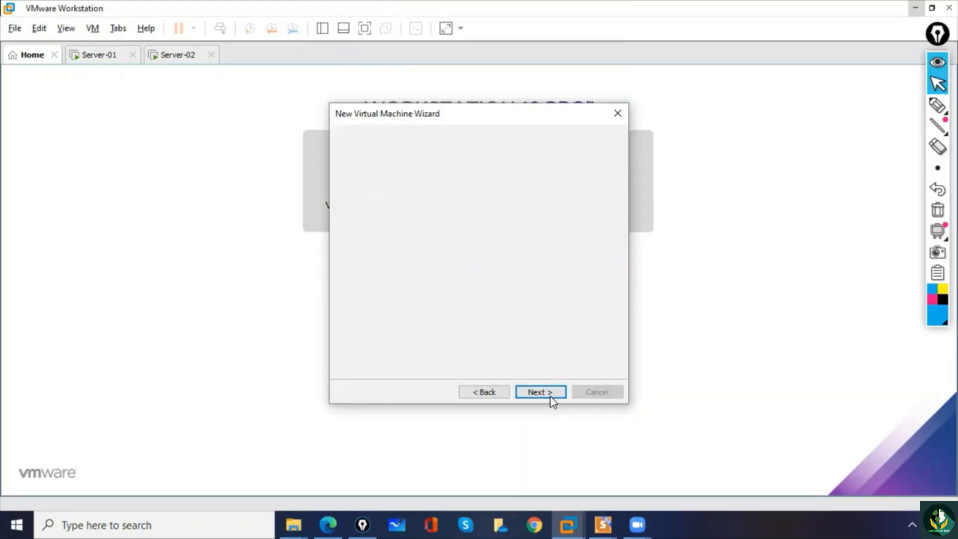
# - Browse for the new virtual machine's location and expand the 1 MCSE 7PM BATCH folder on Local Disk (C:)
pyautogui.click(599, 232)
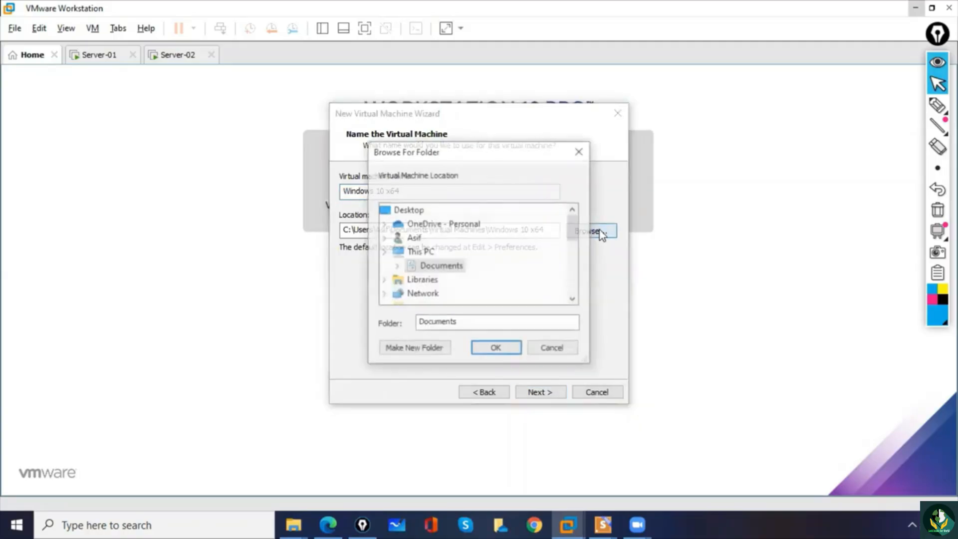
pyautogui.moveTo(573, 222); pyautogui.dragTo(573, 248)
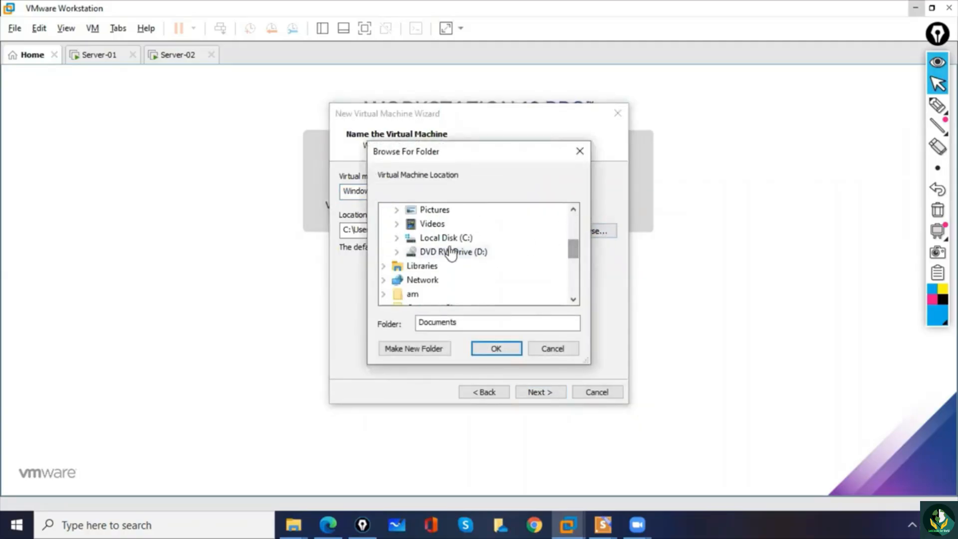
pyautogui.click(397, 238)
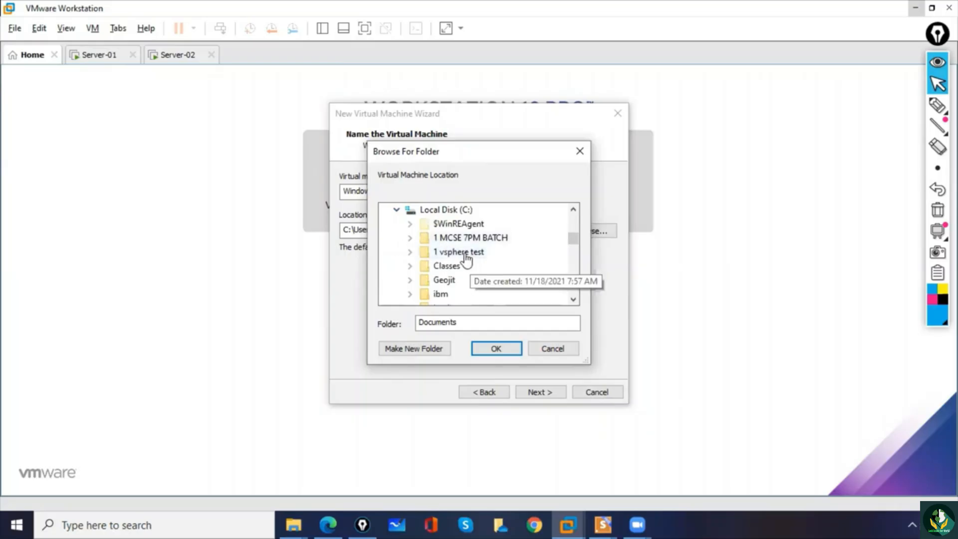
pyautogui.click(410, 243)
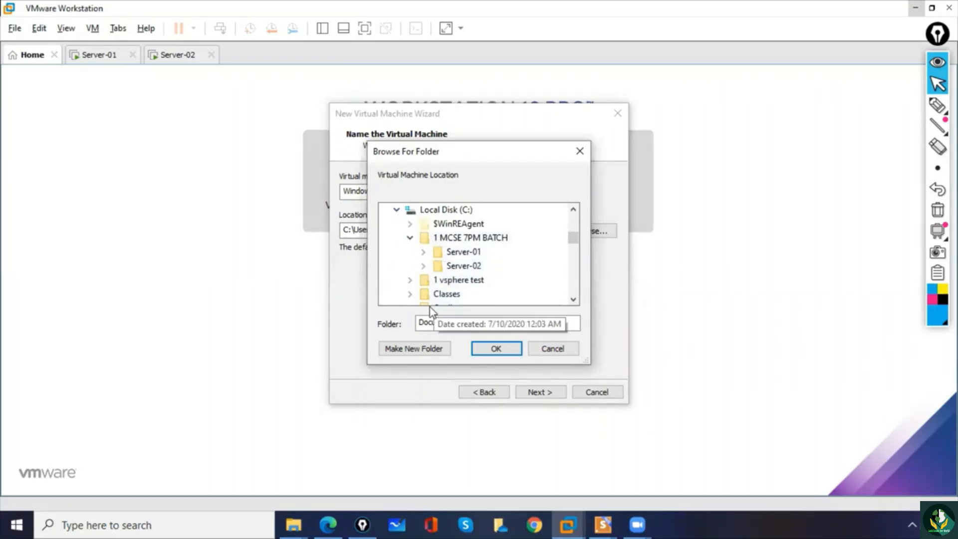
pyautogui.click(414, 349)
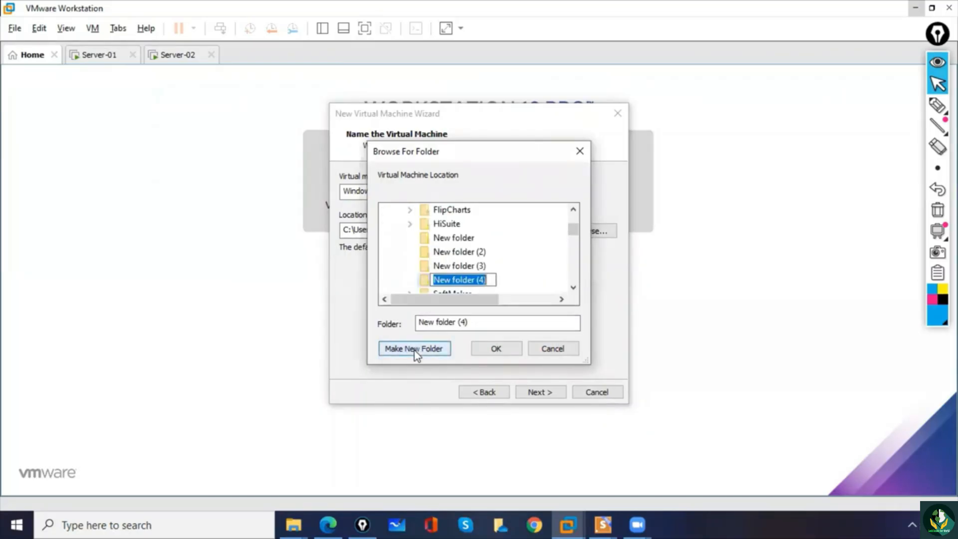
pyautogui.click(572, 213)
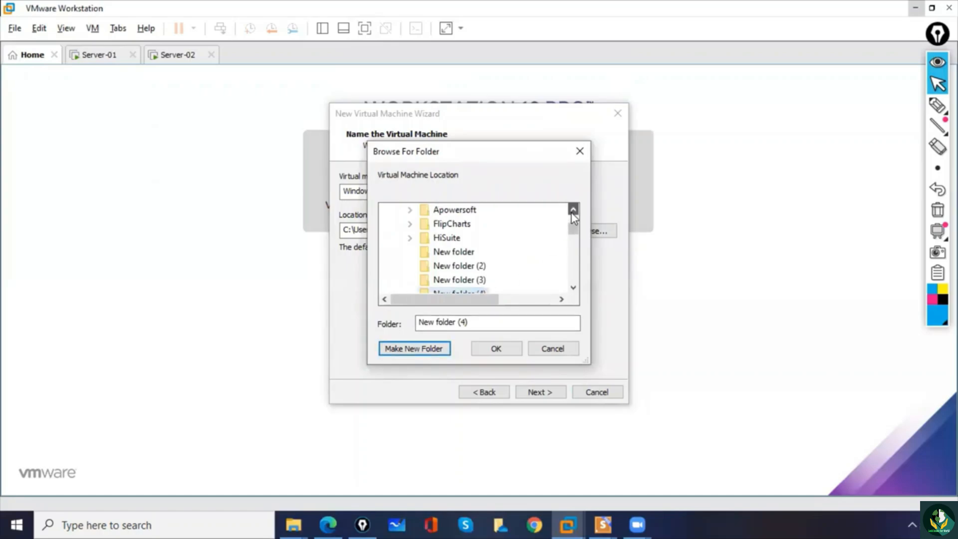
pyautogui.click(574, 288)
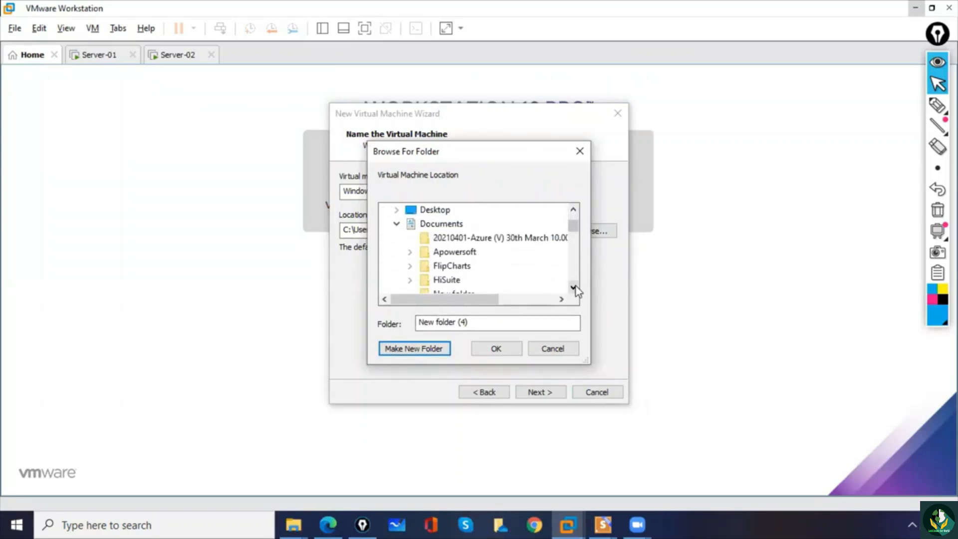
pyautogui.click(397, 224)
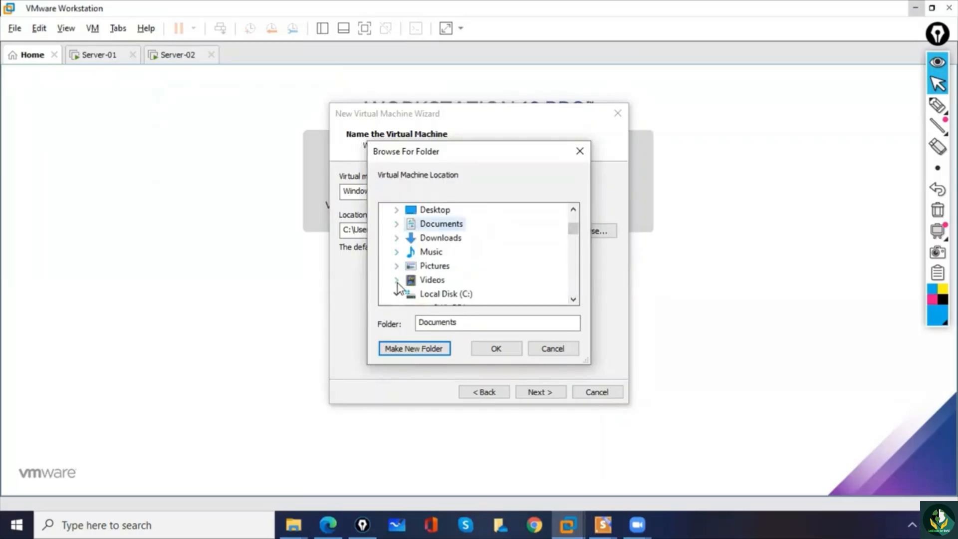
# - Create a new folder named Workstation-1 inside the 1 MCSE 7PM BATCH folder on Local Disk (C:)
pyautogui.click(574, 299)
pyautogui.click(574, 299)
pyautogui.click(574, 300)
pyautogui.click(452, 253)
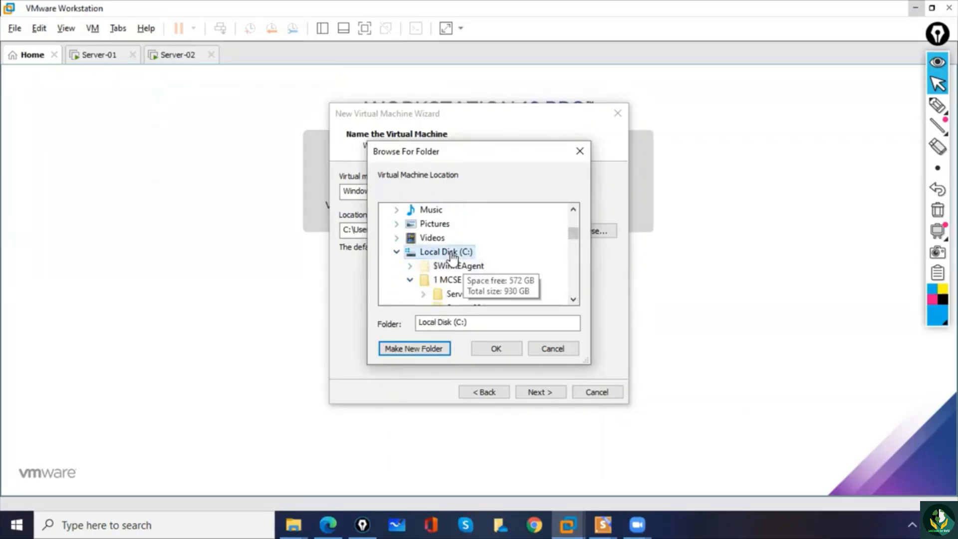
pyautogui.click(445, 282)
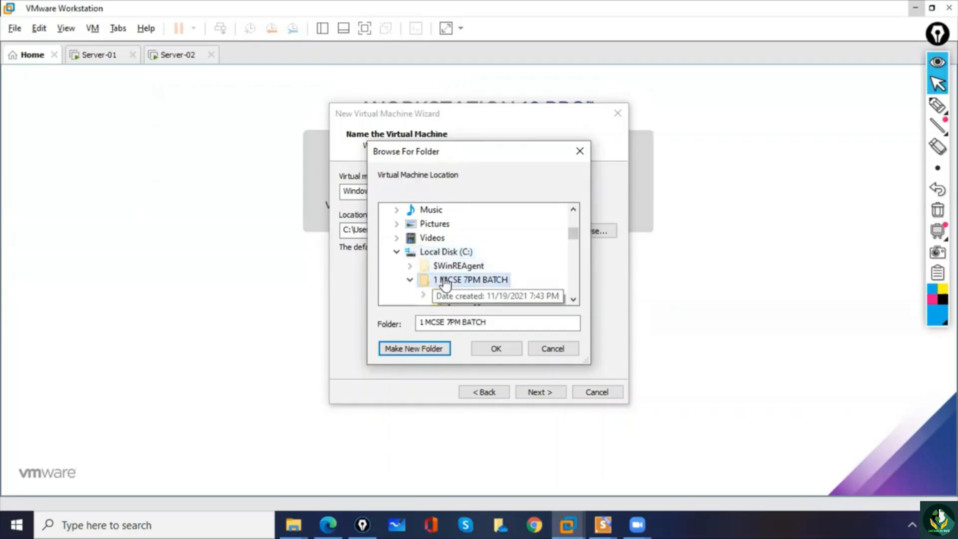
pyautogui.click(407, 349)
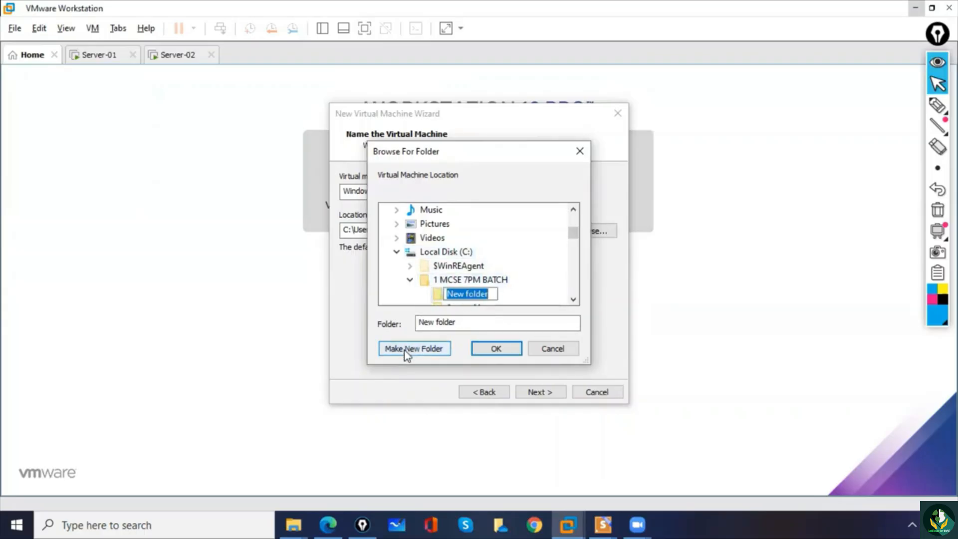
pyautogui.write('Wor')
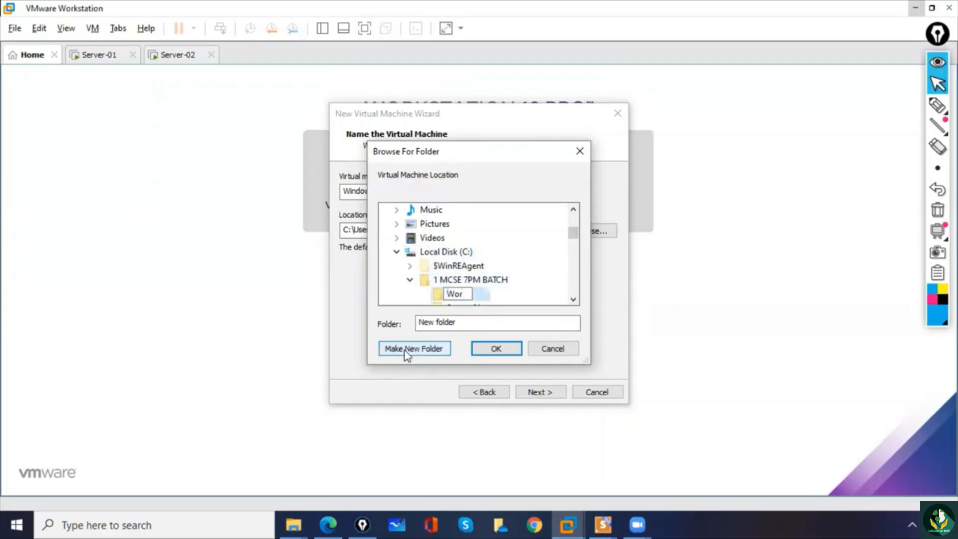
pyautogui.write('kstation-1')
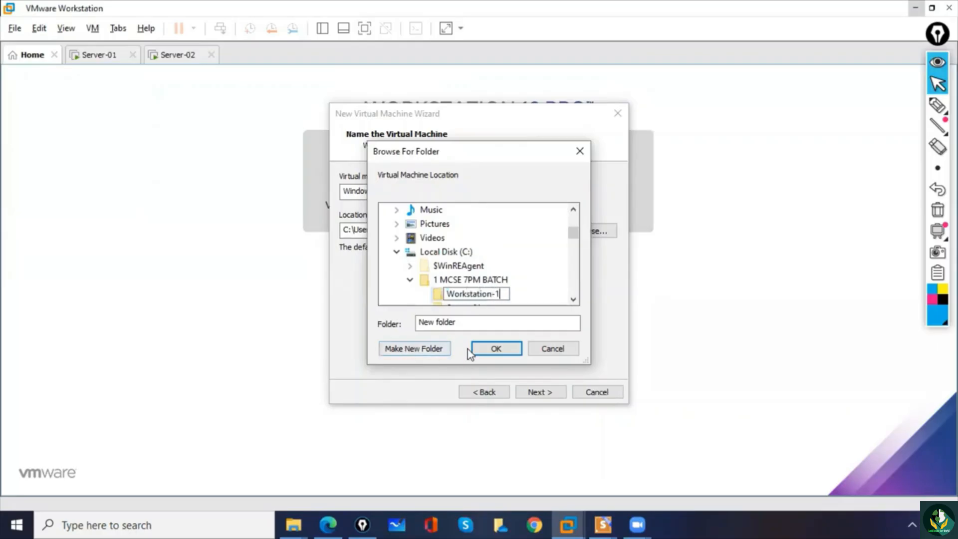
# - Choose the Workstation-1 folder as the virtual machine's storage location and confirm it
pyautogui.click(439, 282)
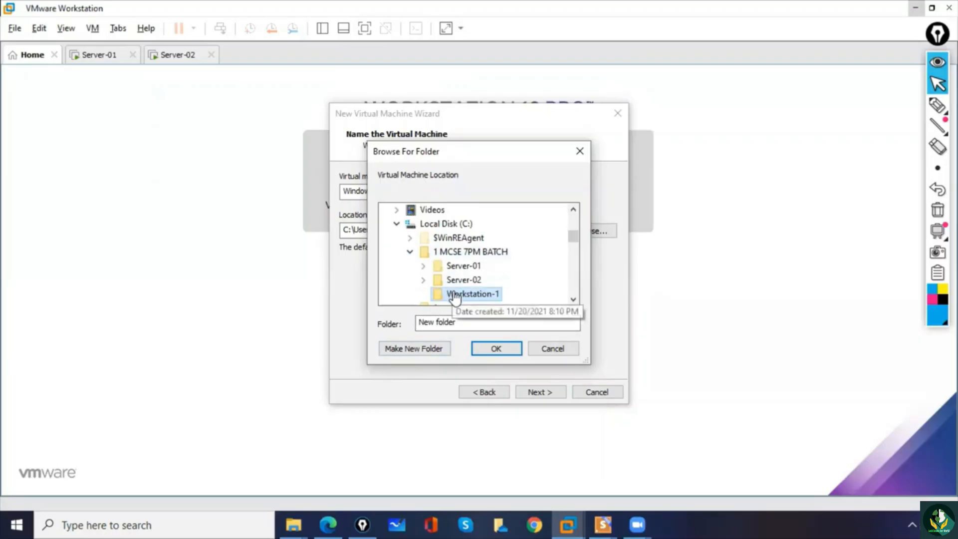
pyautogui.moveTo(450, 323); pyautogui.dragTo(418, 322)
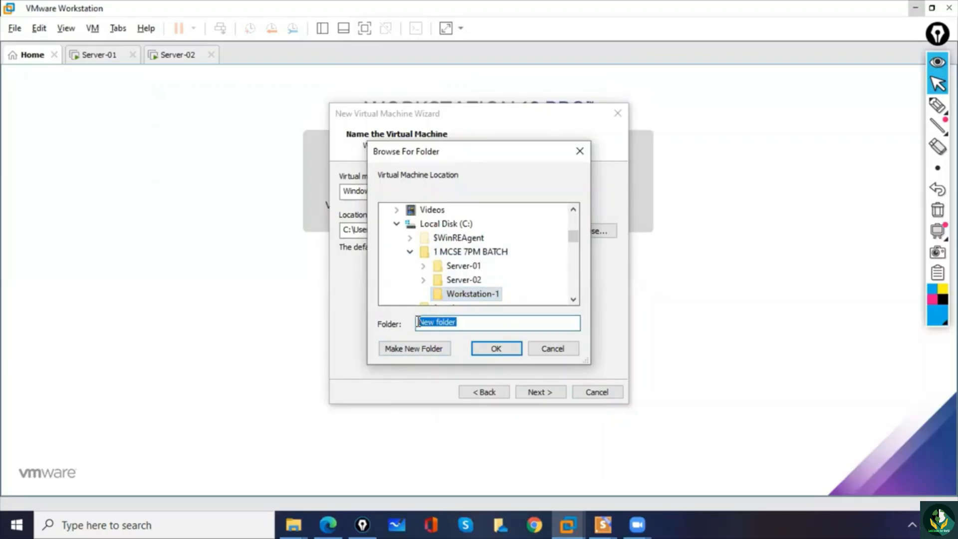
pyautogui.doubleClick(464, 280)
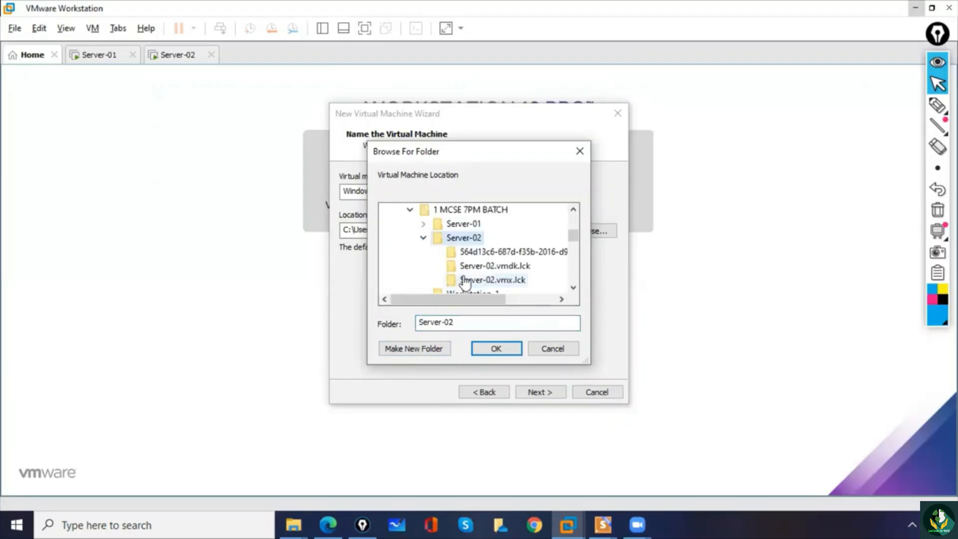
pyautogui.moveTo(573, 235); pyautogui.dragTo(529, 241)
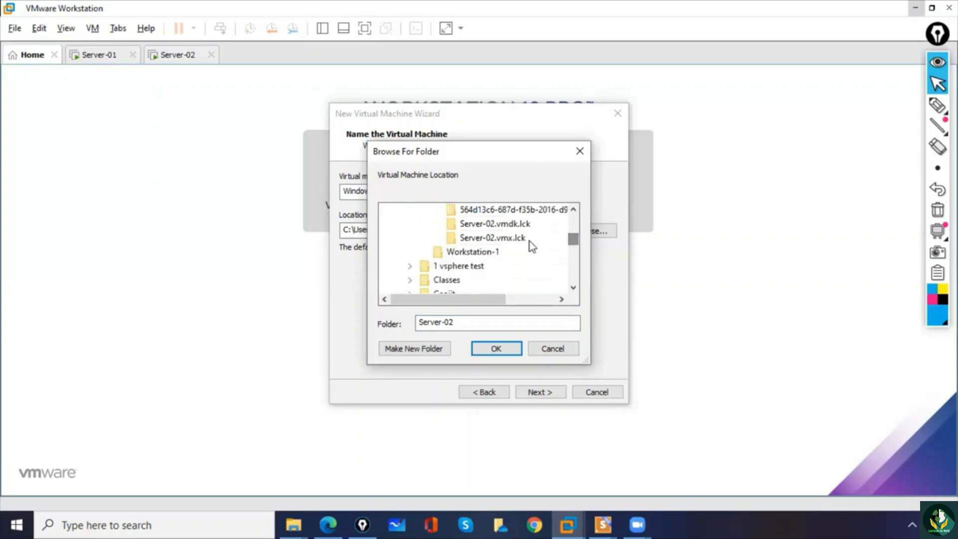
pyautogui.click(489, 252)
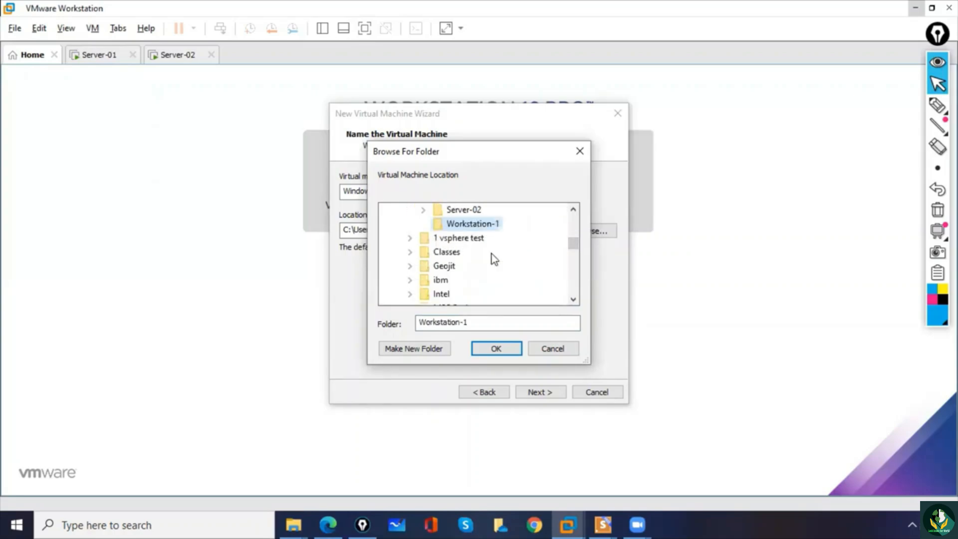
pyautogui.click(496, 350)
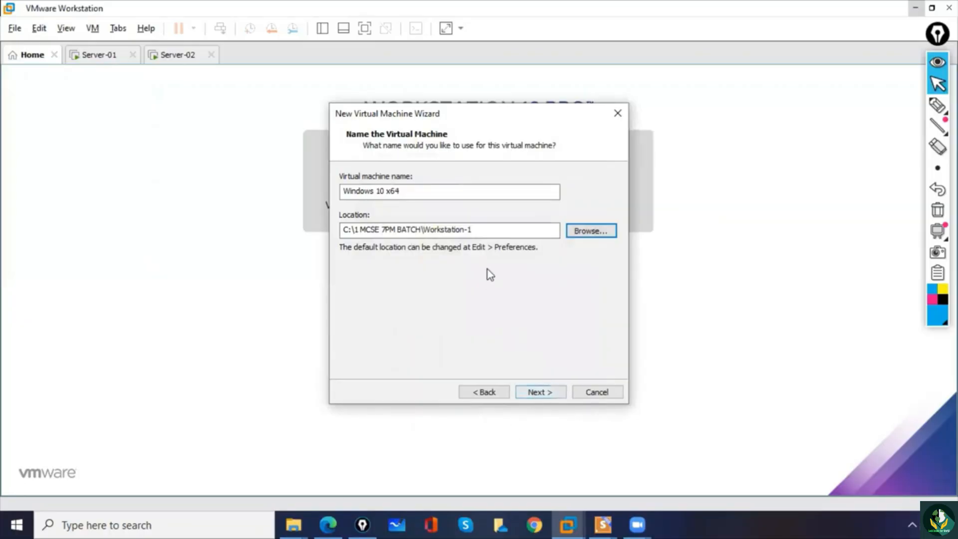
# - Replace the default virtual machine name with Workstaiton-1
pyautogui.click(414, 192)
pyautogui.moveTo(414, 192); pyautogui.dragTo(272, 176)
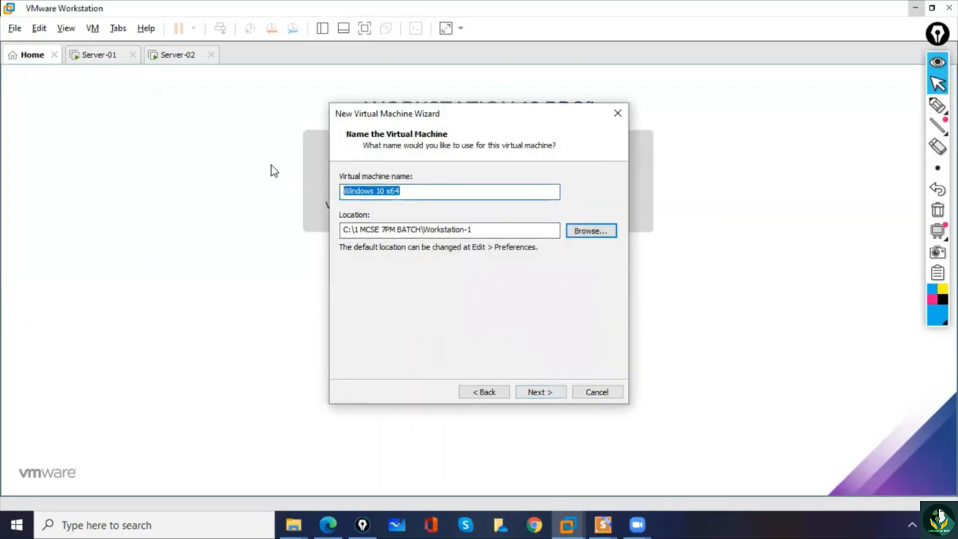
pyautogui.write('Work')
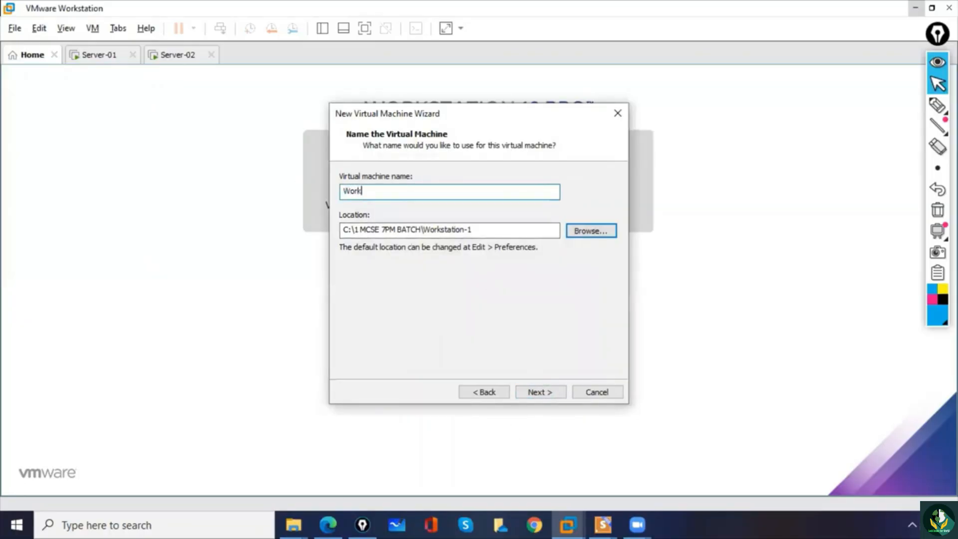
pyautogui.write('staiton-1')
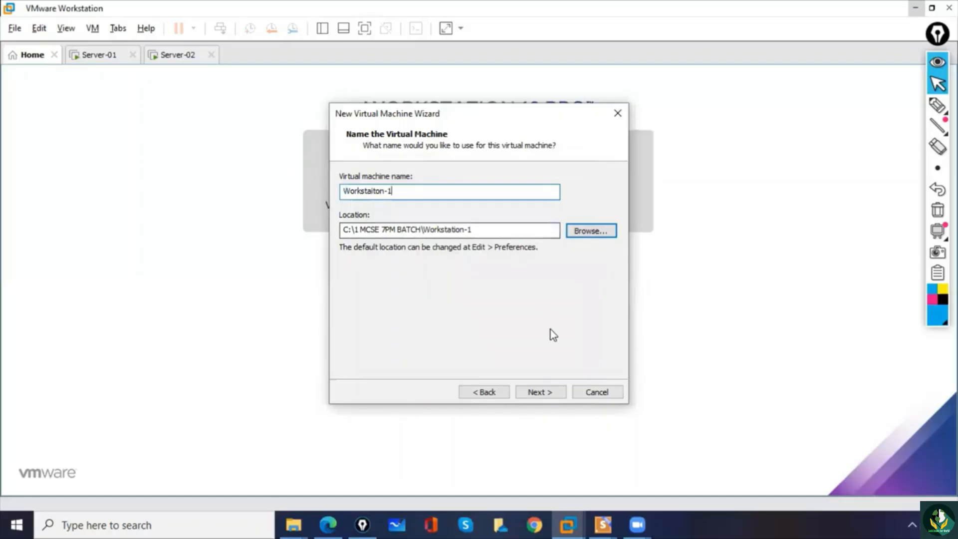
# - Accept the 60 GB disk capacity split into multiple files and finish creating the virtual machine
pyautogui.click(550, 391)
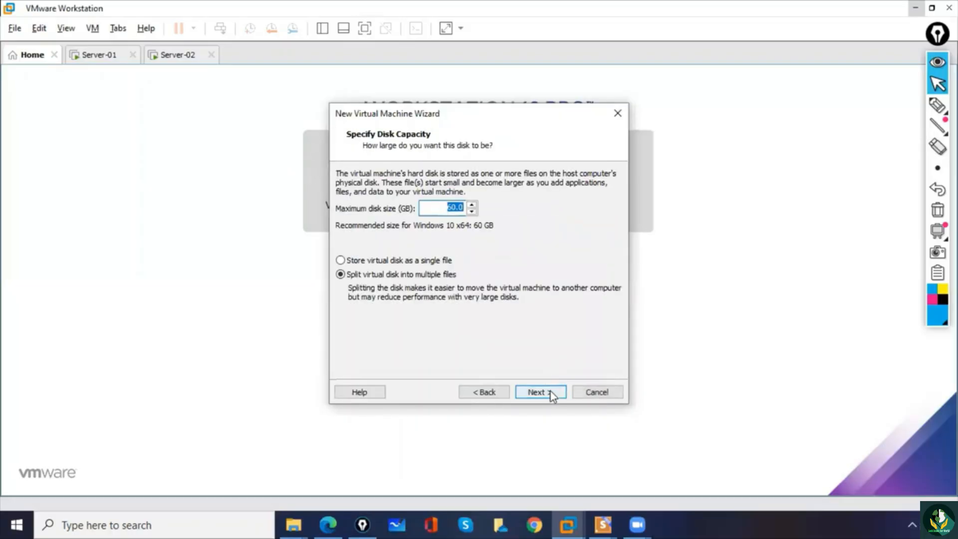
pyautogui.click(550, 392)
pyautogui.click(540, 392)
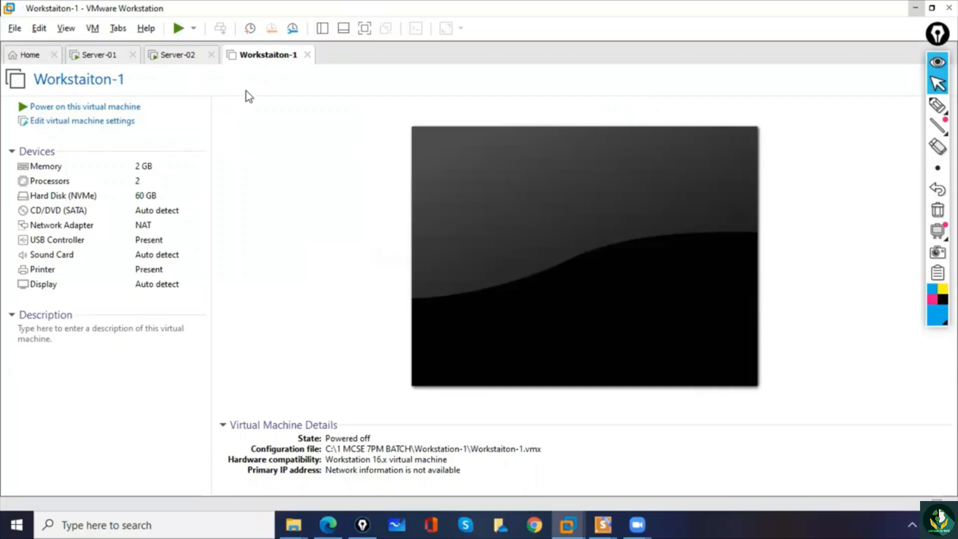
# - Set the workstation's CD/DVD (SATA) drive to use an ISO image file and start browsing for the image
pyautogui.click(87, 125)
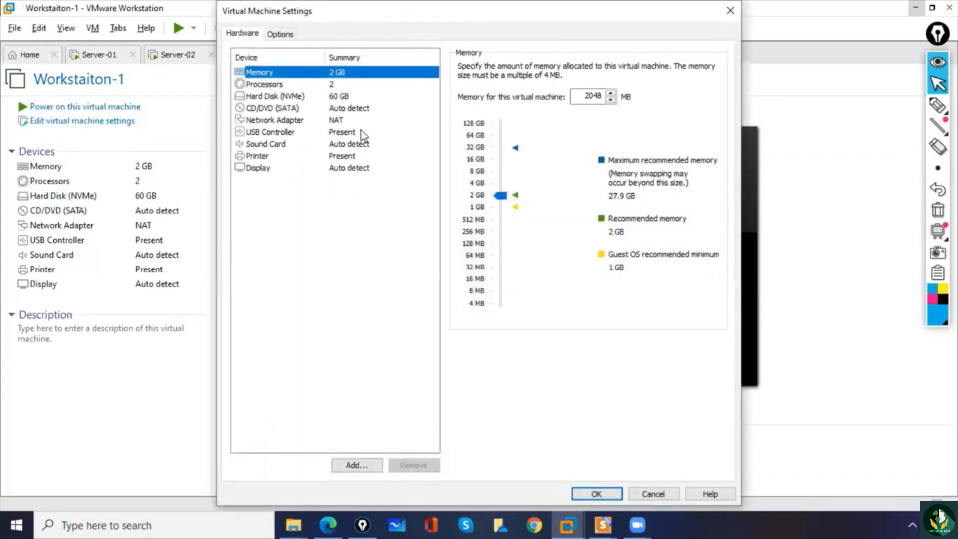
pyautogui.click(278, 109)
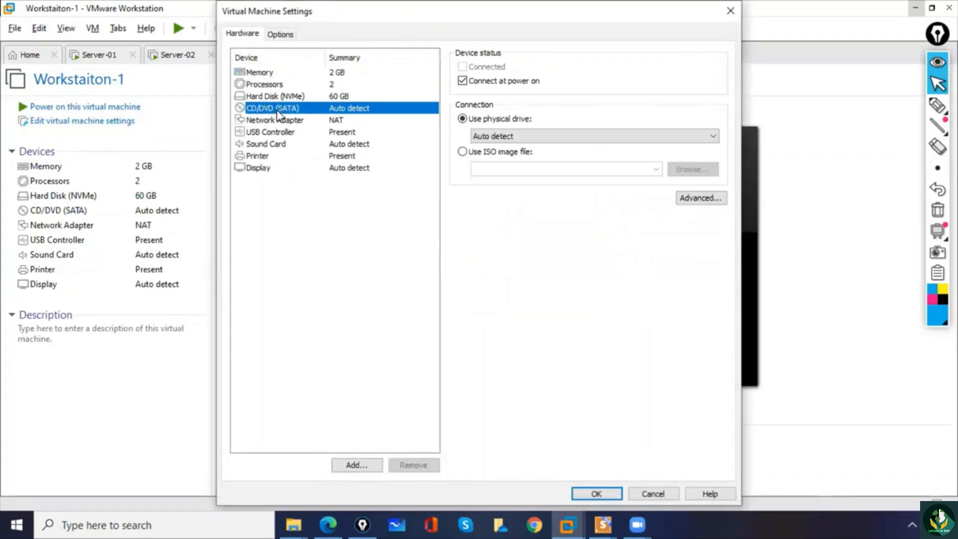
pyautogui.click(462, 152)
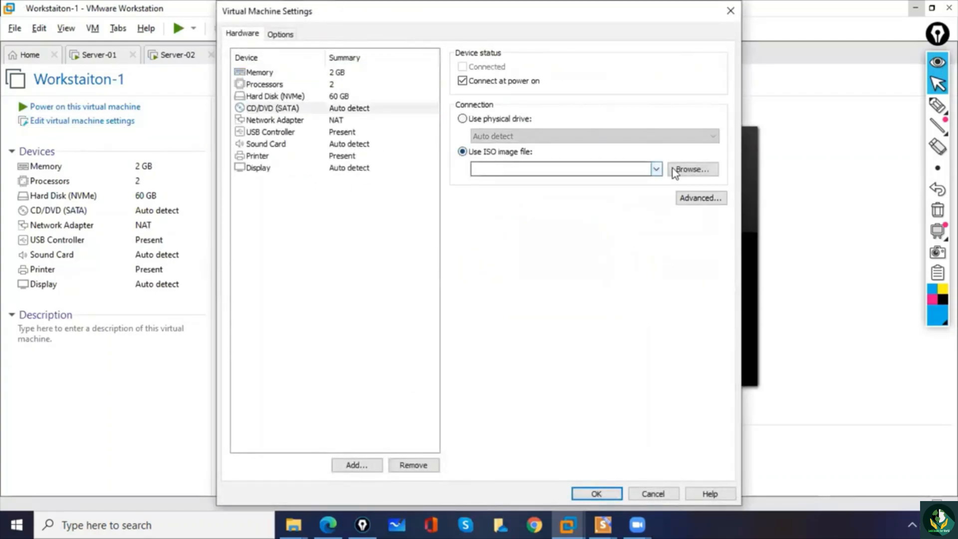
pyautogui.click(690, 169)
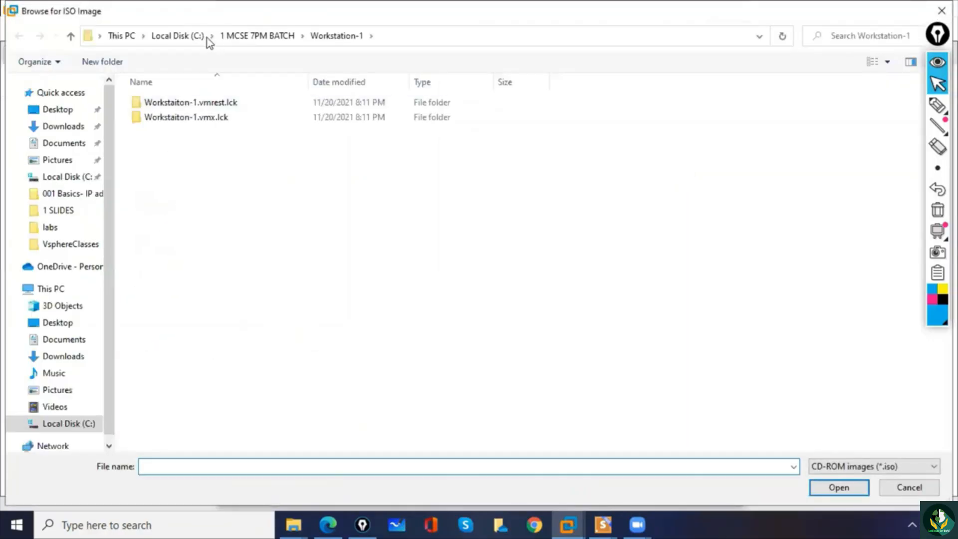
# - Select Win10_21H1_EnglishInternational_x64 from the Software folder on the Desktop as the ISO image and confirm the virtual machine settings
pyautogui.click(188, 37)
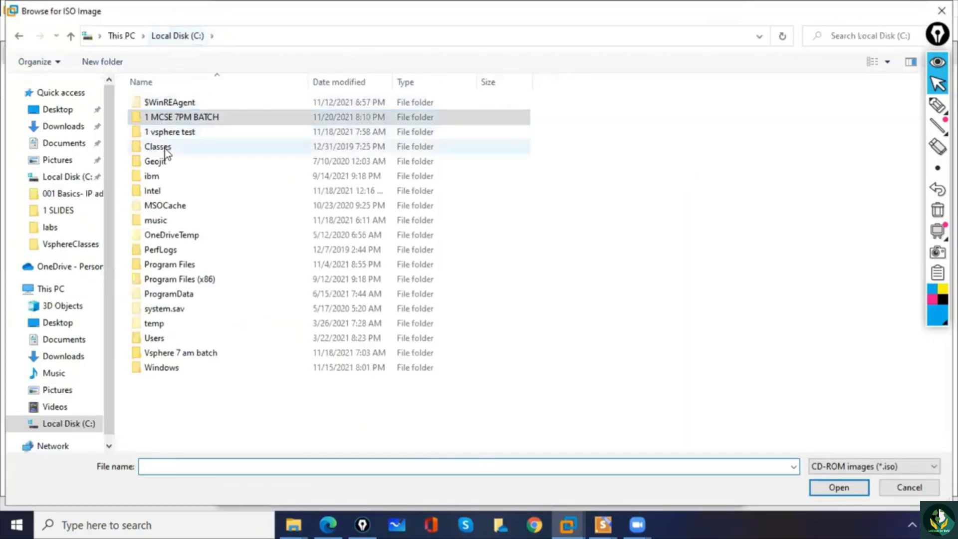
pyautogui.write('s')
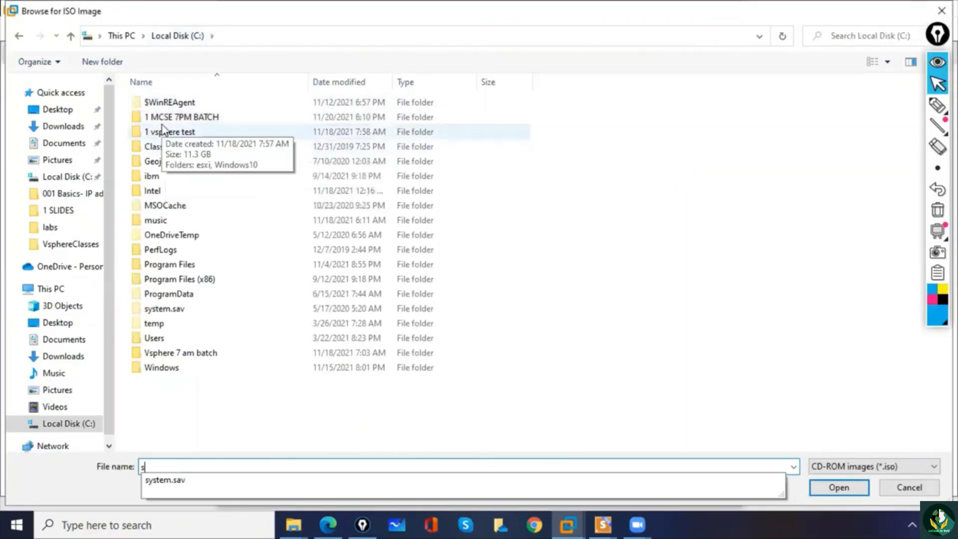
pyautogui.click(56, 110)
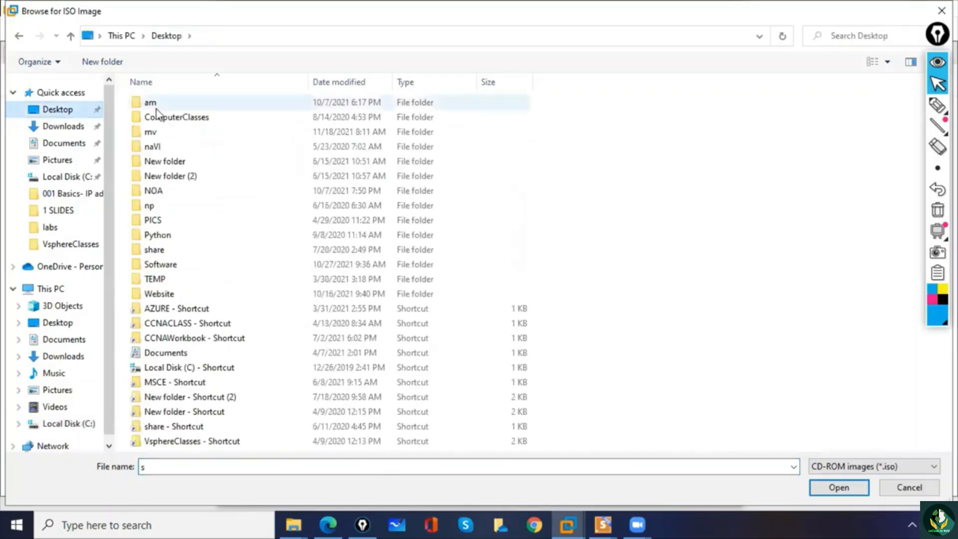
pyautogui.press('s')
pyautogui.press('s')
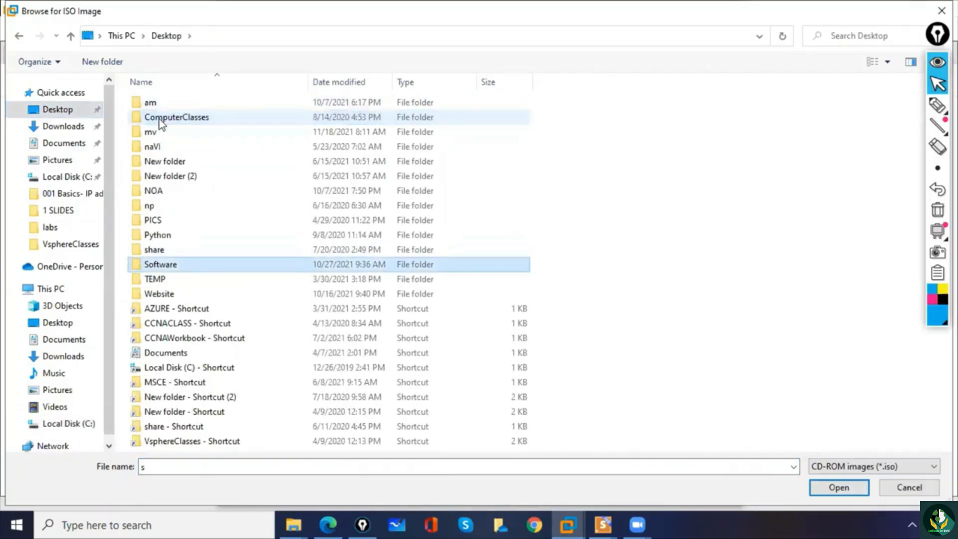
pyautogui.doubleClick(168, 264)
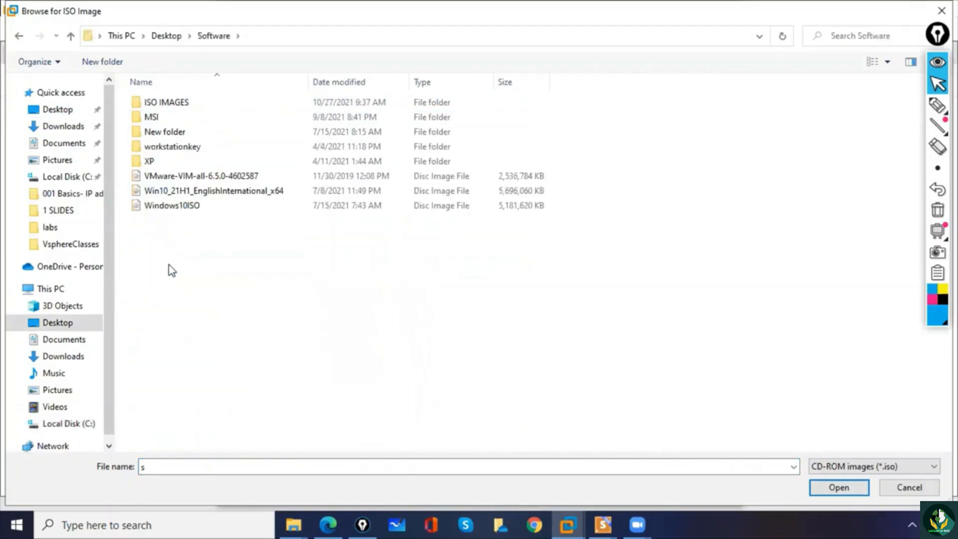
pyautogui.doubleClick(185, 103)
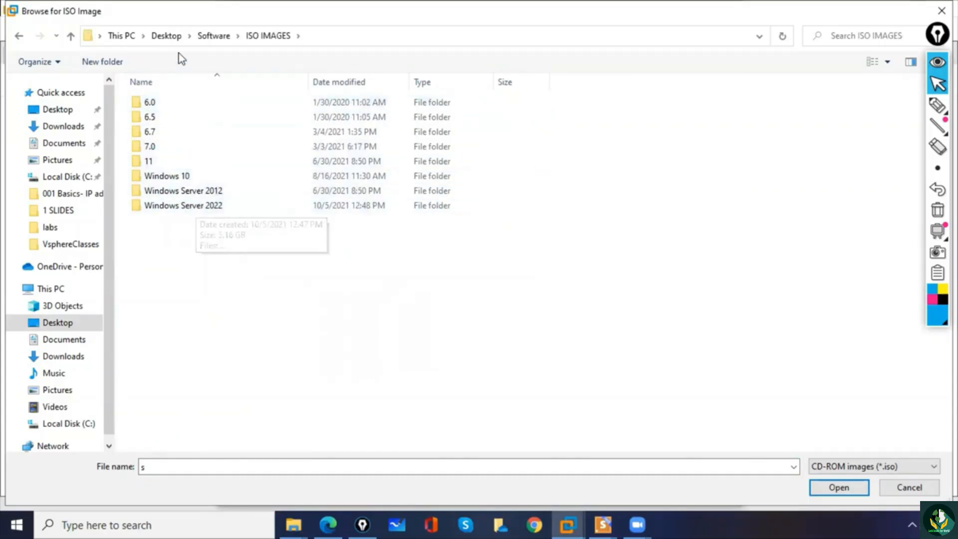
pyautogui.click(214, 35)
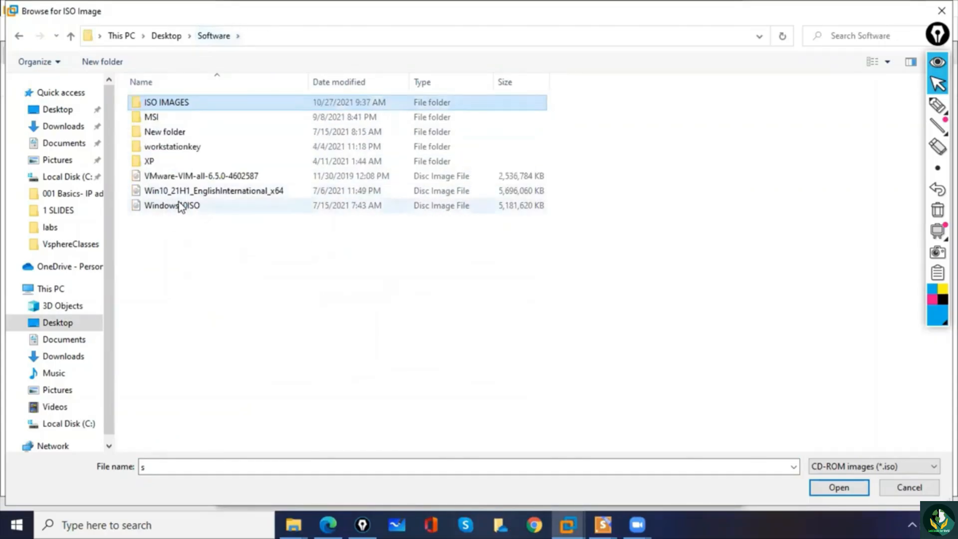
pyautogui.click(191, 193)
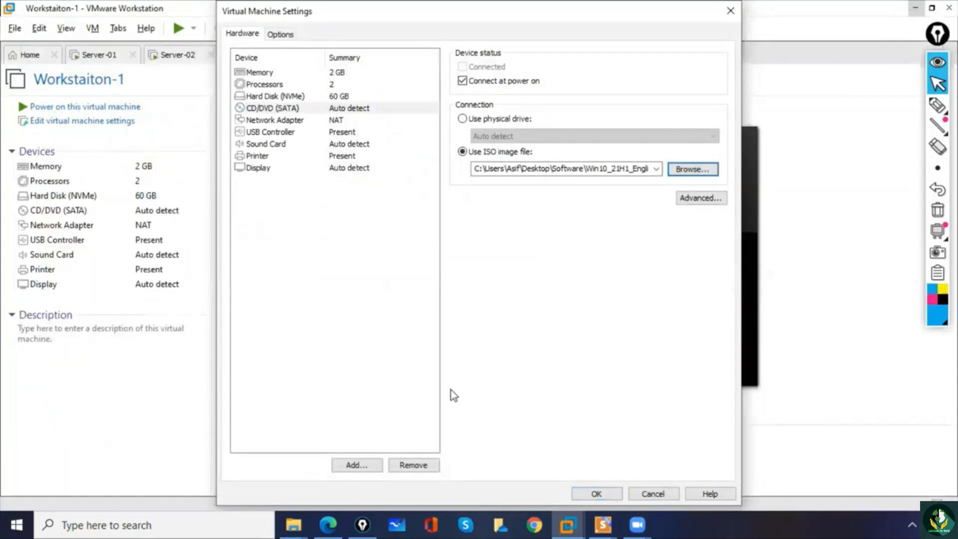
pyautogui.click(594, 494)
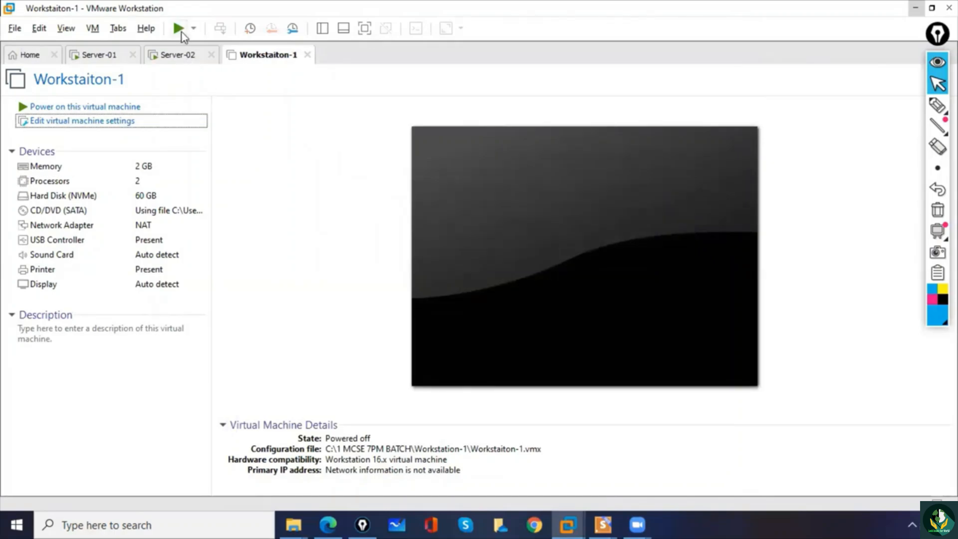
# - Power on the Workstaiton-1 virtual machine and boot it from the attached Windows 10 disc image
pyautogui.click(179, 29)
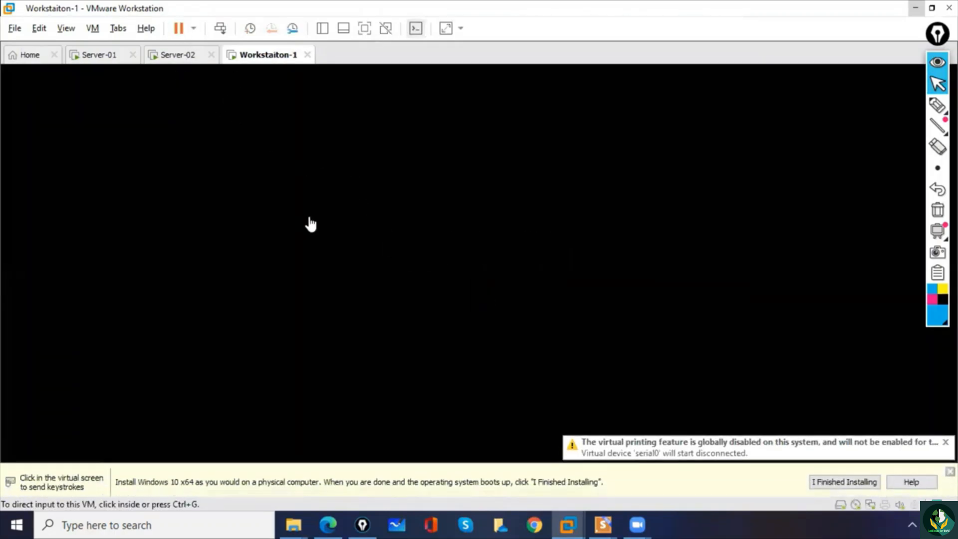
pyautogui.click(387, 261)
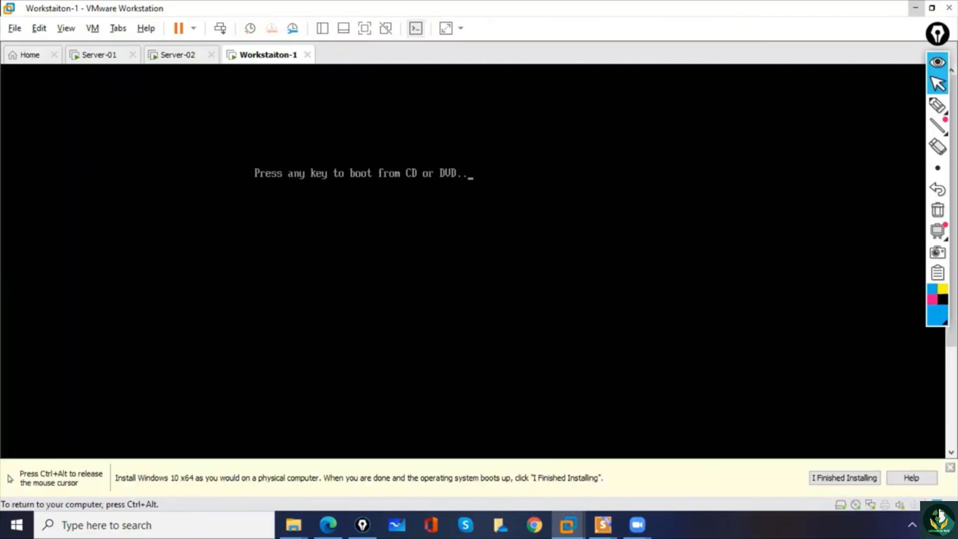
pyautogui.press('Return')
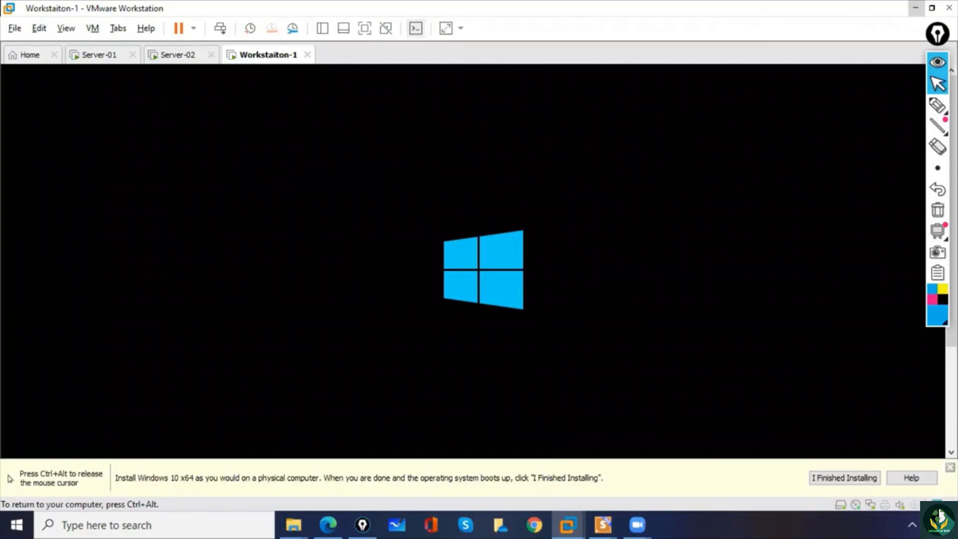
pyautogui.hotkey('ctrl', 'alt')
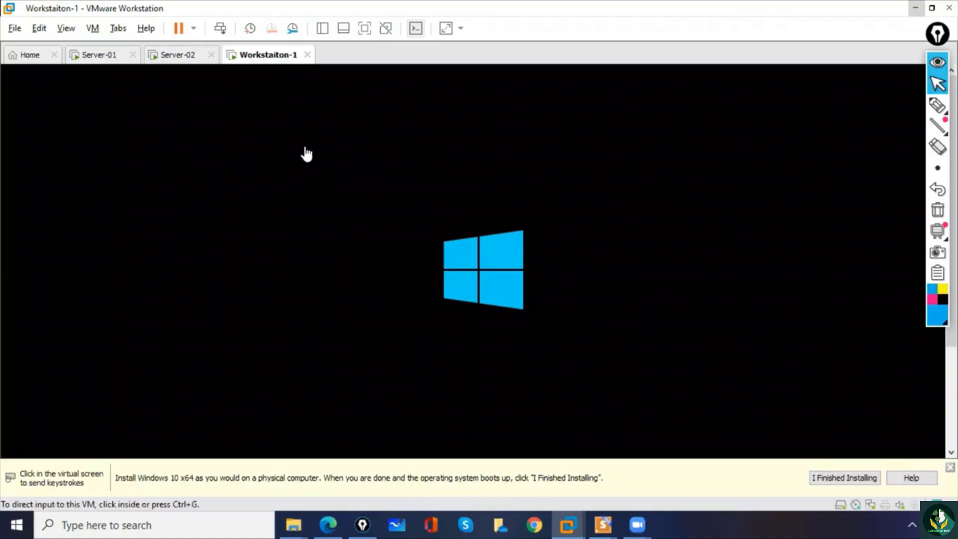
# - On Server-02, accept the English (United States) language and US keyboard defaults and start the server installation
pyautogui.click(176, 56)
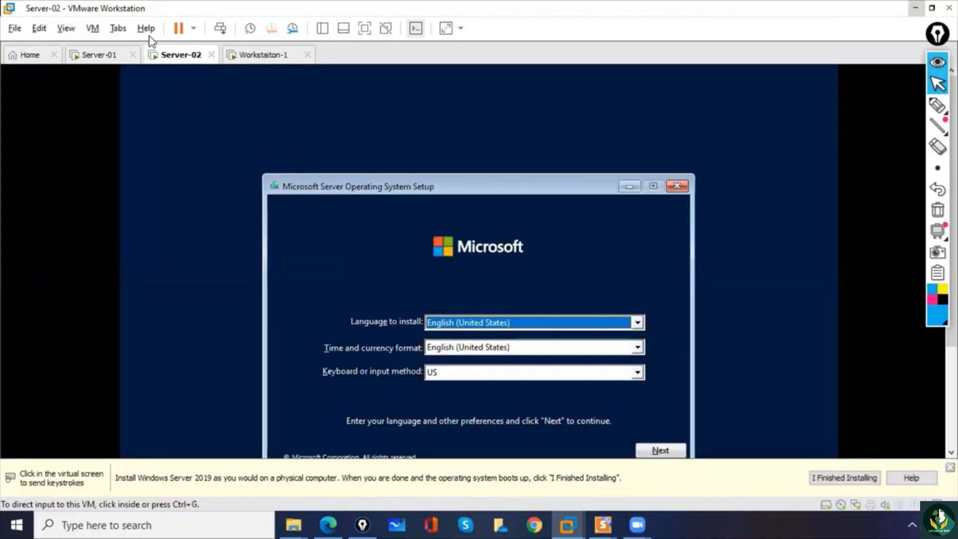
pyautogui.click(402, 191)
pyautogui.moveTo(401, 191); pyautogui.dragTo(374, 127)
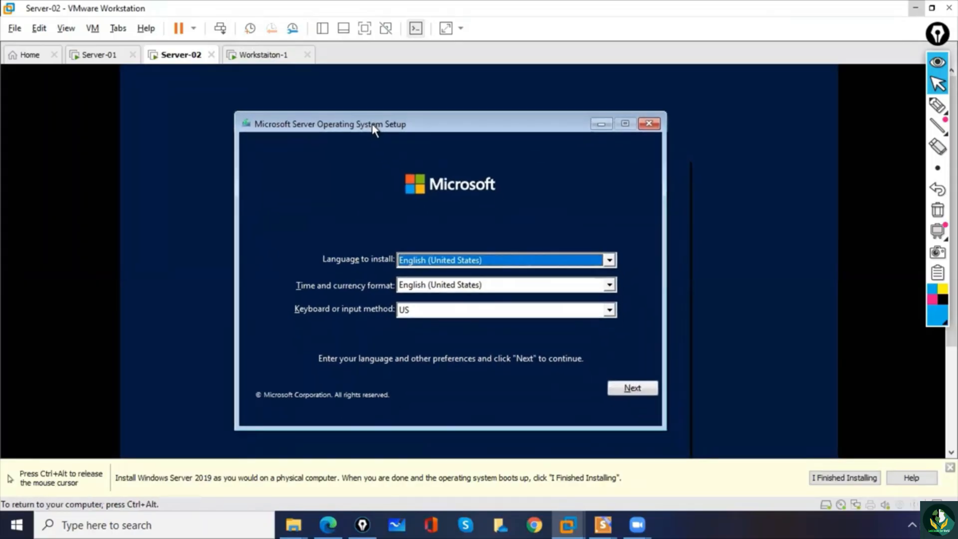
pyautogui.click(630, 387)
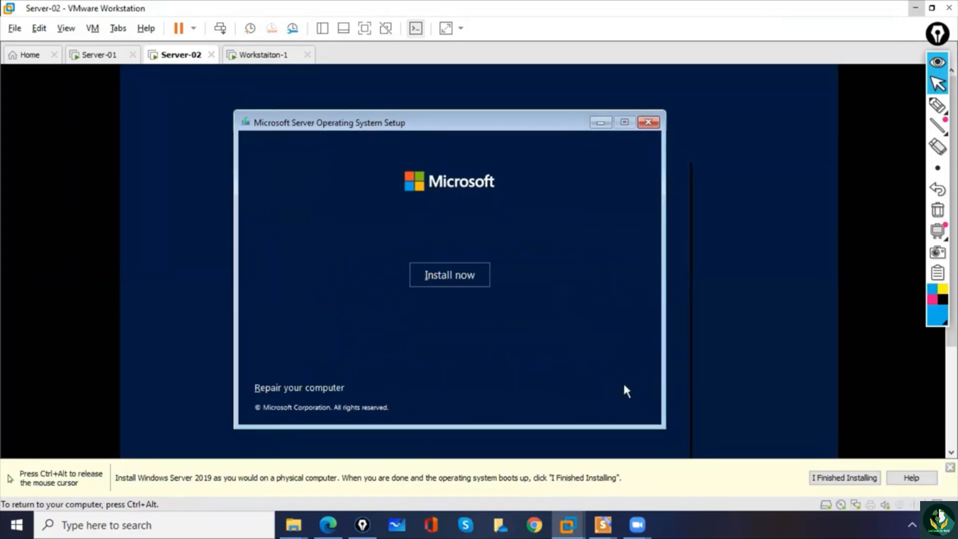
pyautogui.click(463, 279)
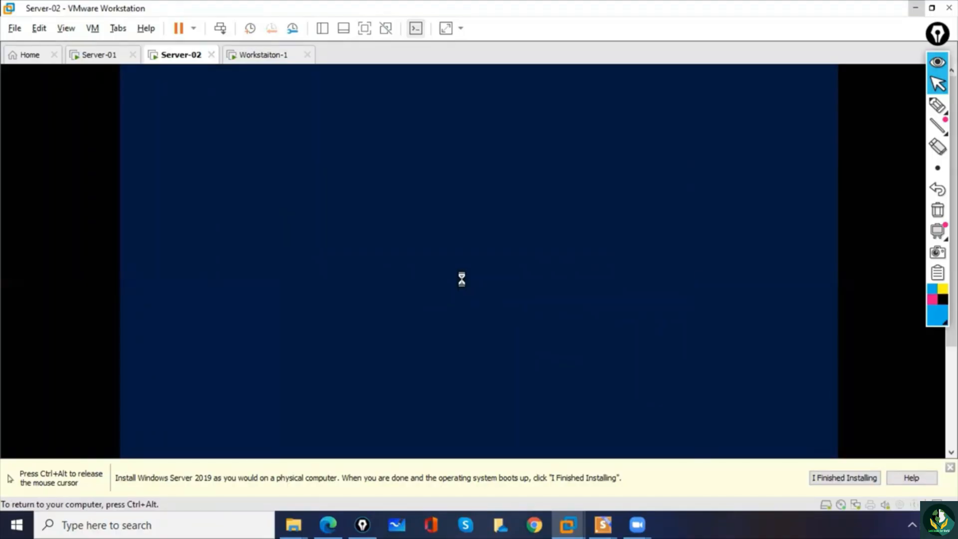
pyautogui.hotkey('ctrl', 'alt')
pyautogui.click(112, 58)
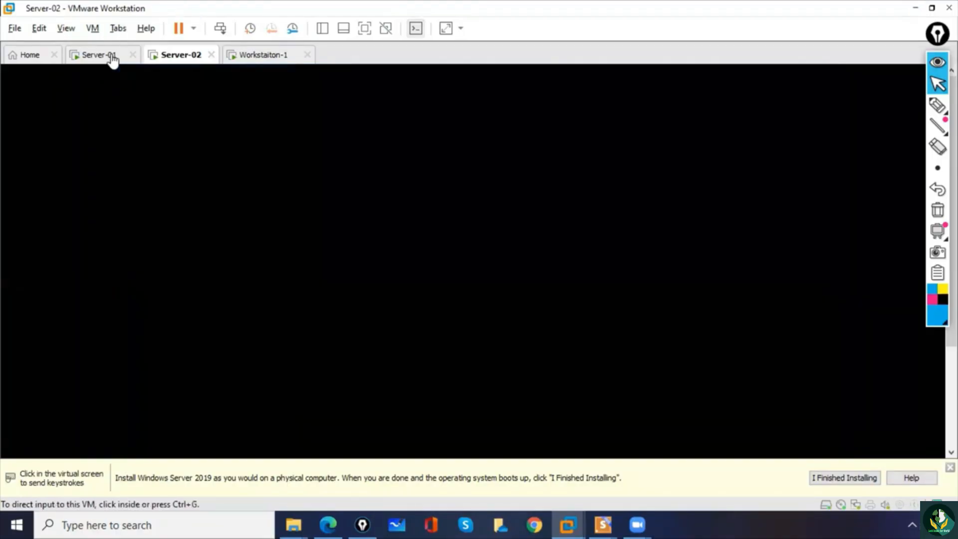
pyautogui.click(168, 58)
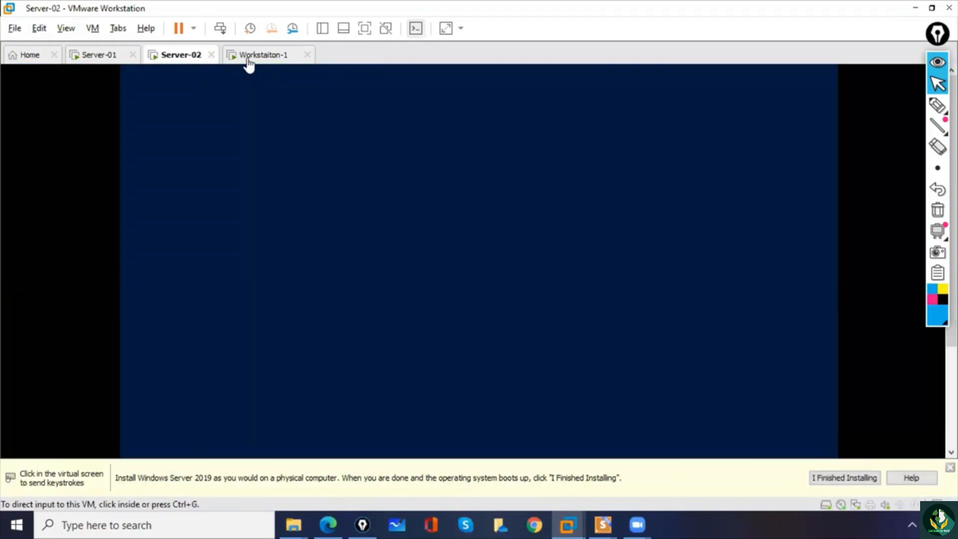
pyautogui.click(250, 62)
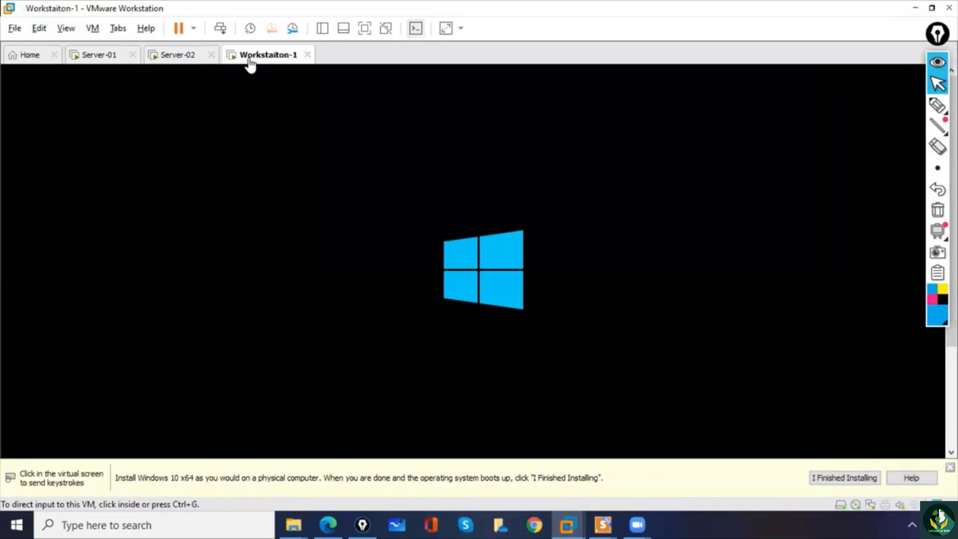
pyautogui.click(168, 59)
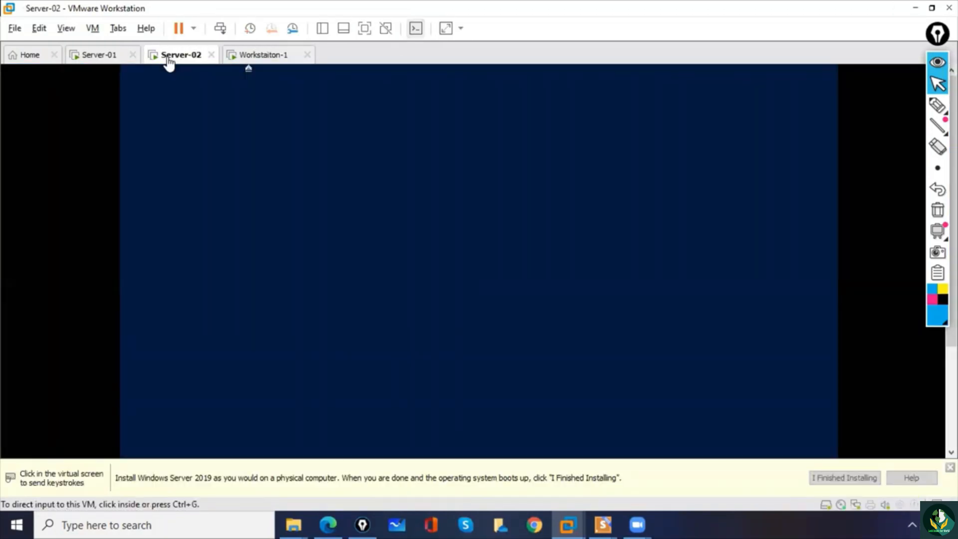
pyautogui.click(290, 214)
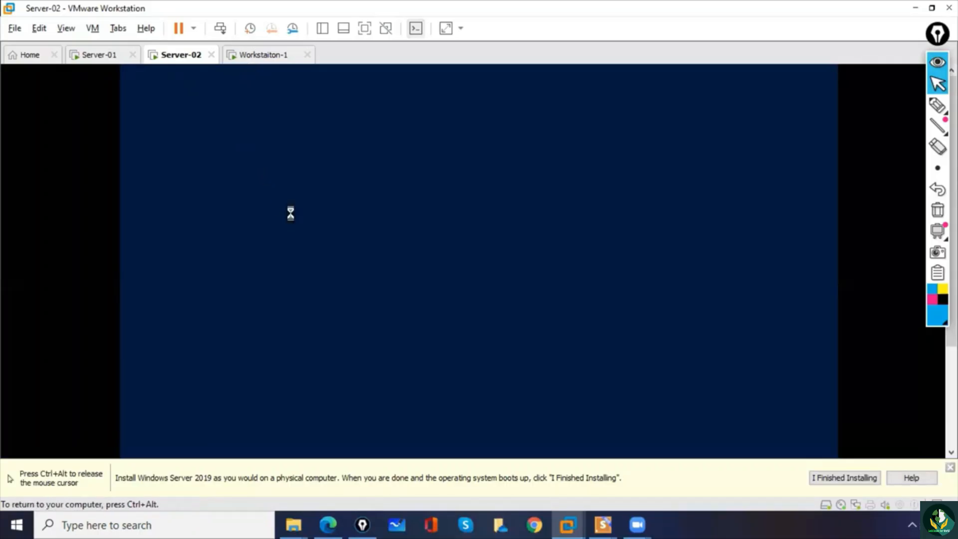
# - On Workstaiton-1, accept the English (United Kingdom) language and United Kingdom keyboard defaults and start the Windows installation
pyautogui.hotkey('ctrl', 'alt')
pyautogui.click(253, 57)
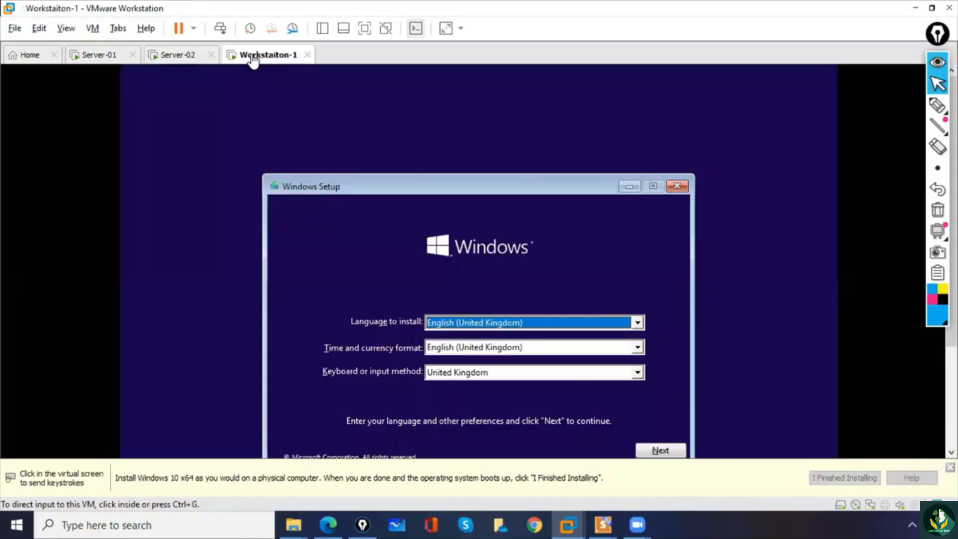
pyautogui.click(379, 181)
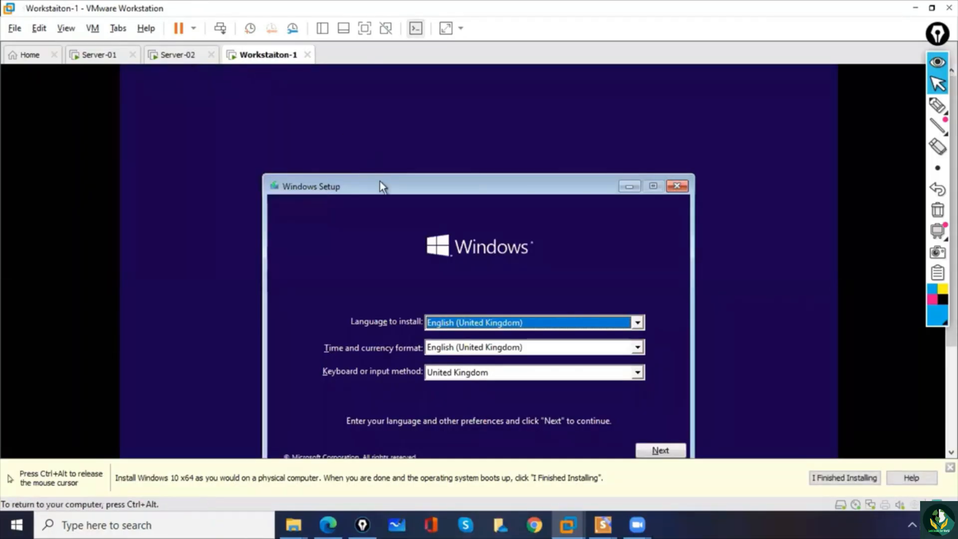
pyautogui.moveTo(380, 181); pyautogui.dragTo(338, 109)
pyautogui.click(614, 377)
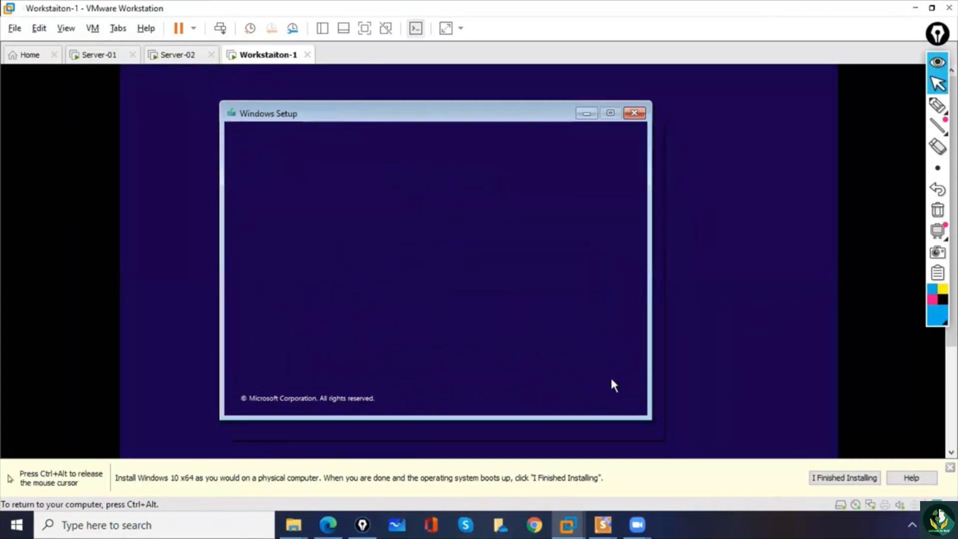
pyautogui.click(449, 265)
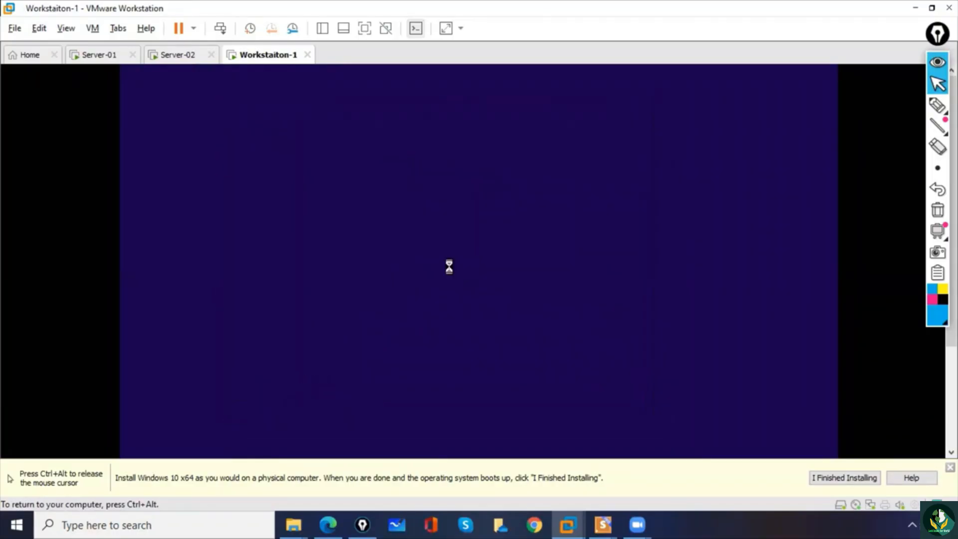
pyautogui.hotkey('ctrl', 'alt')
# - Return to Server-02 and choose Windows Server 2022 Datacenter Evaluation (Desktop Experience) as the operating system to install
pyautogui.click(297, 120)
pyautogui.hotkey('ctrl', 'alt')
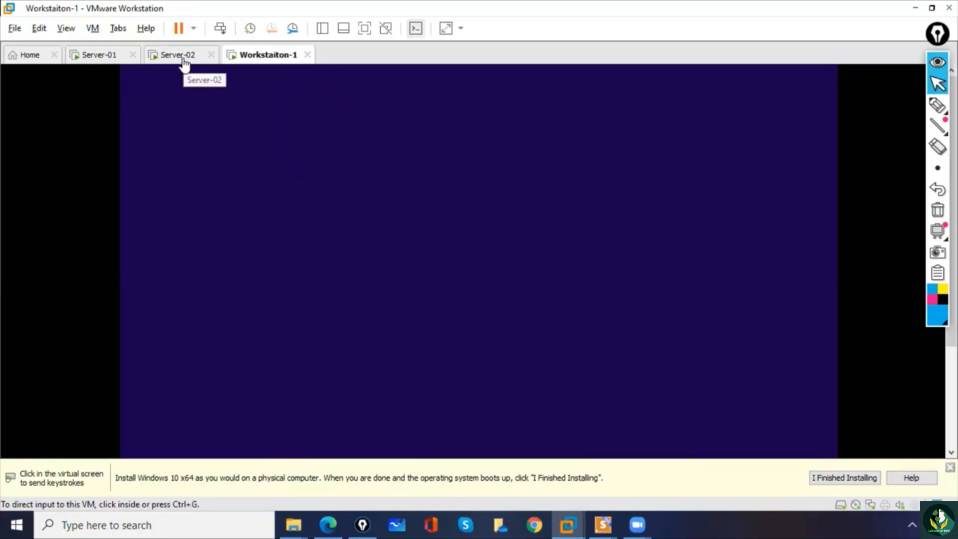
pyautogui.click(185, 60)
pyautogui.click(252, 68)
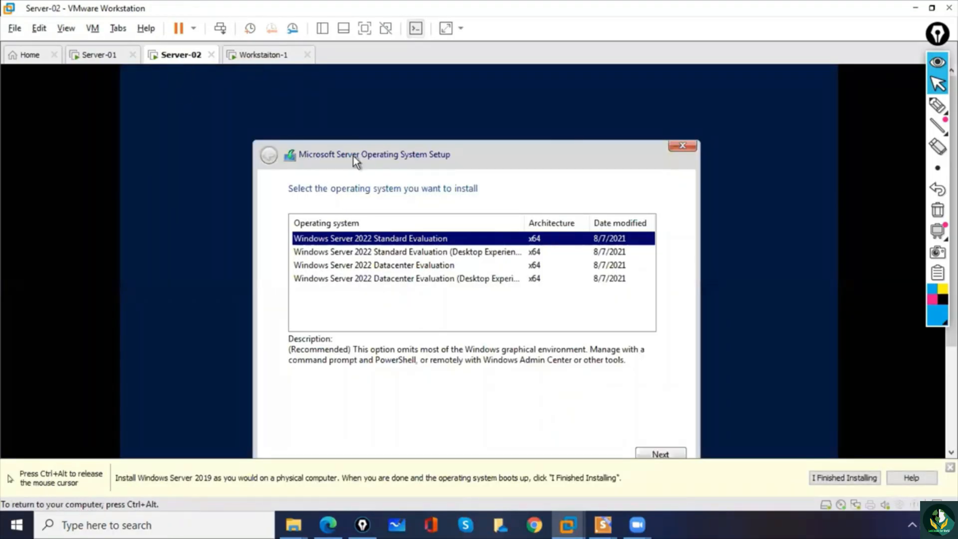
pyautogui.click(372, 279)
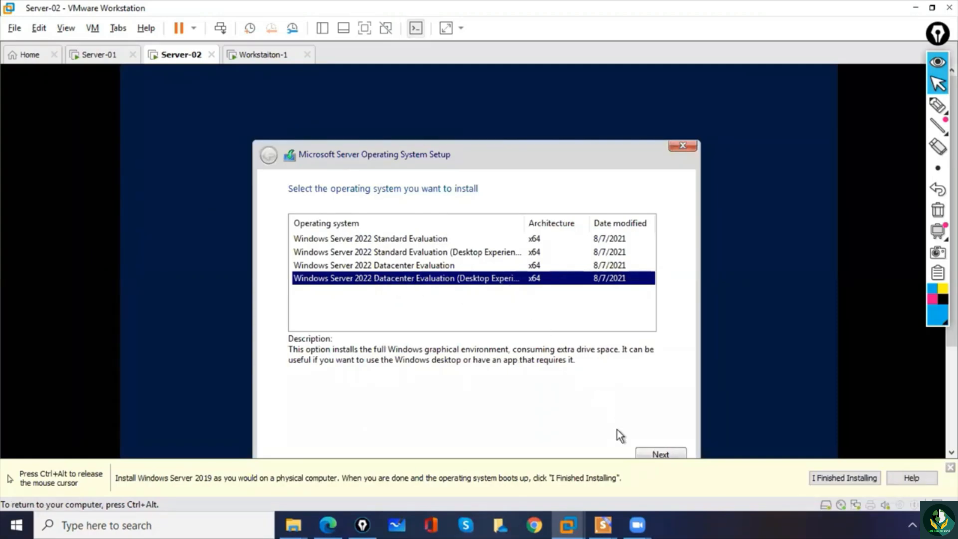
pyautogui.click(650, 452)
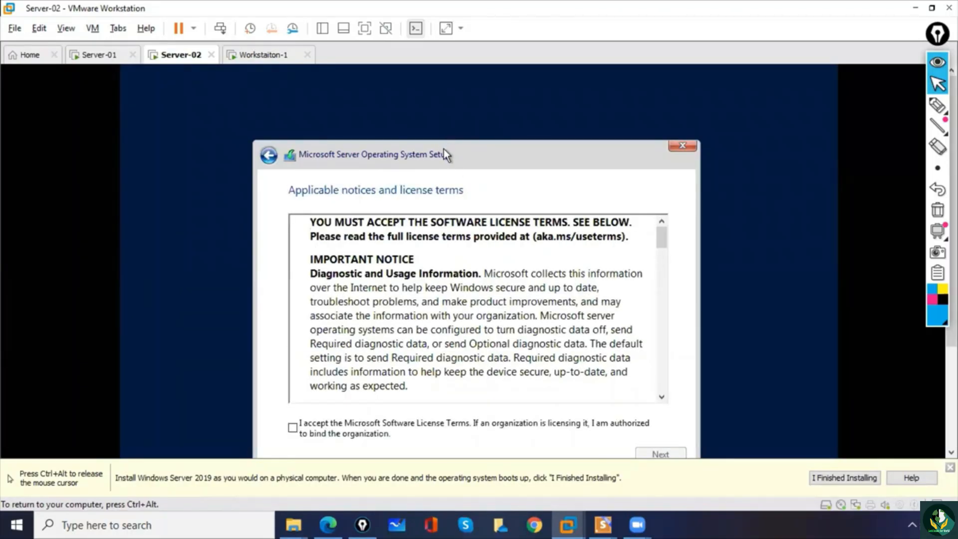
# - Accept the Microsoft Software License Terms and choose the Custom (advanced) installation type
pyautogui.click(293, 430)
pyautogui.click(676, 455)
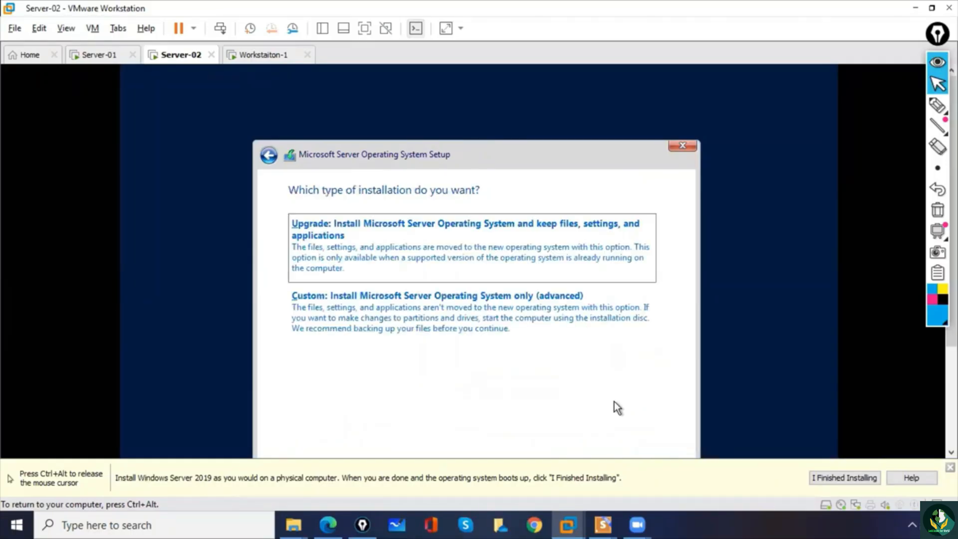
pyautogui.click(433, 312)
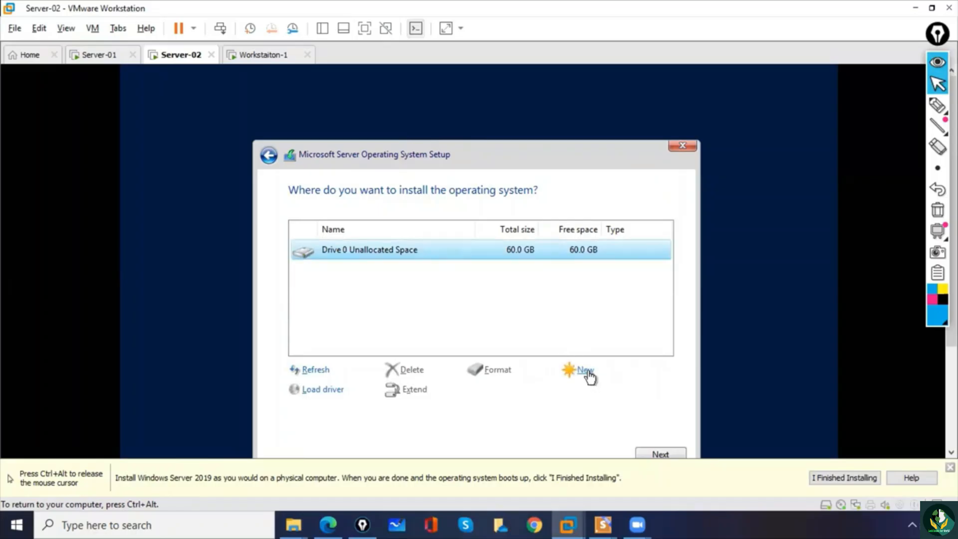
# - Create a new partition from Drive 0's unallocated space, allowing additional system partitions, and start installing on the primary partition
pyautogui.click(584, 372)
pyautogui.click(610, 390)
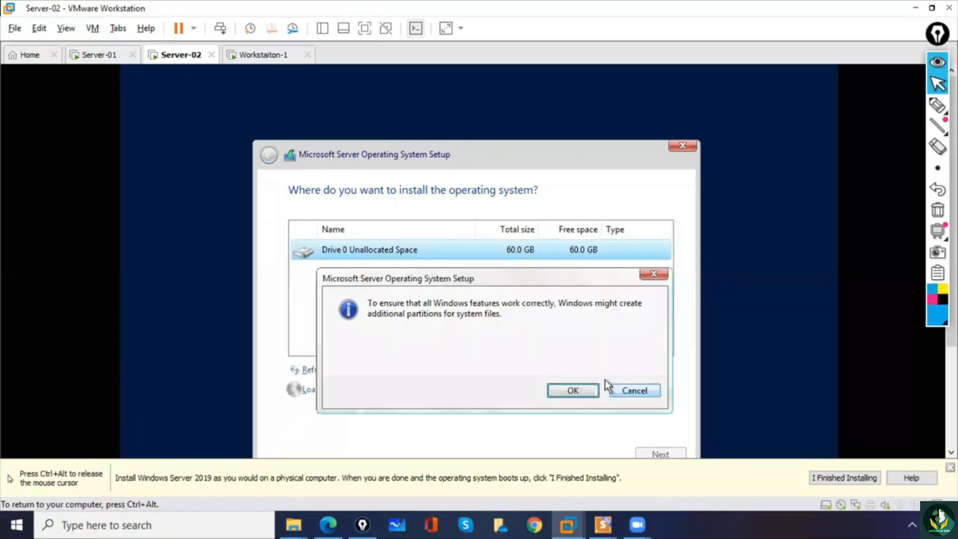
pyautogui.click(563, 393)
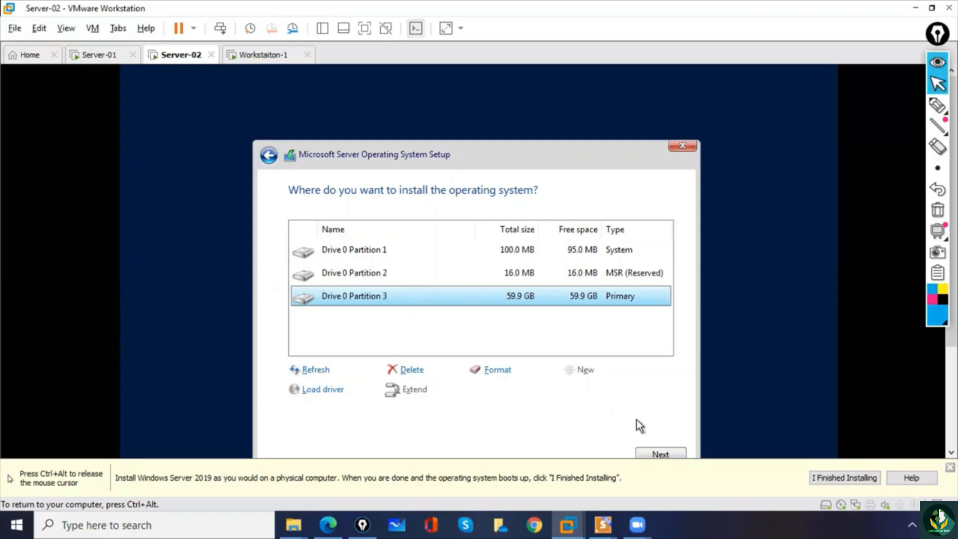
pyautogui.click(661, 453)
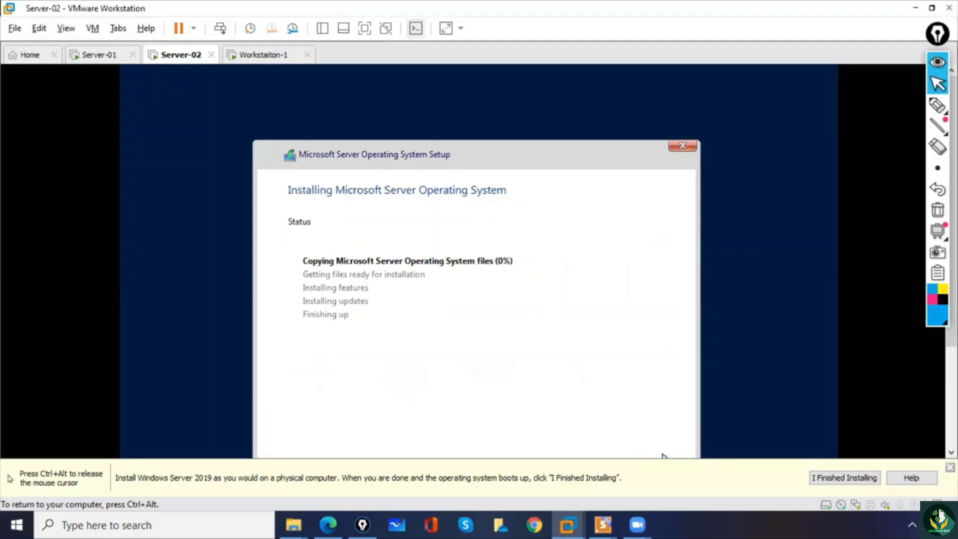
# - Tick the stages in Server-02's installation status list with the annotation pen, and clear all the marks
pyautogui.hotkey('ctrl', 'alt')
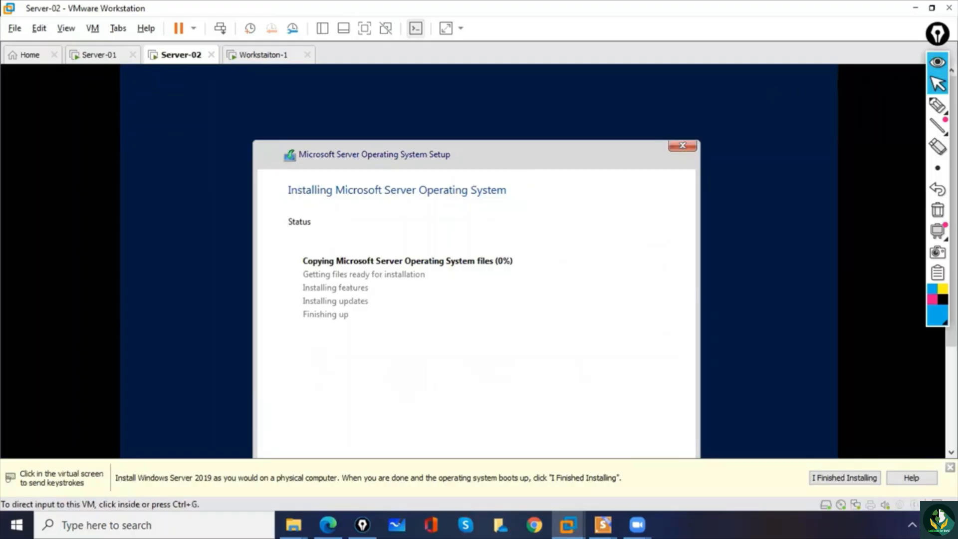
pyautogui.click(938, 105)
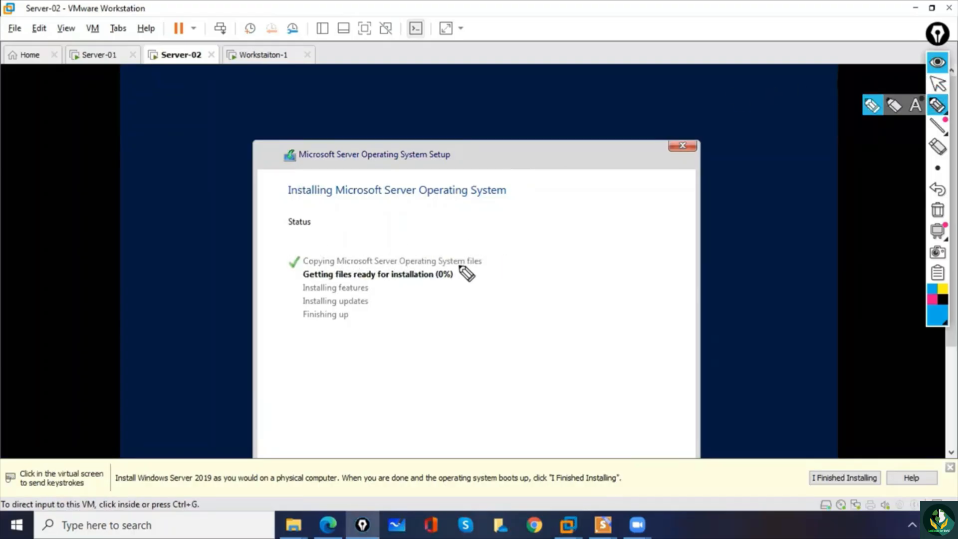
pyautogui.moveTo(291, 264)
pyautogui.mouseDown()
pyautogui.moveTo(305, 257)
pyautogui.moveTo(296, 274)
pyautogui.moveTo(310, 285)
pyautogui.mouseUp()
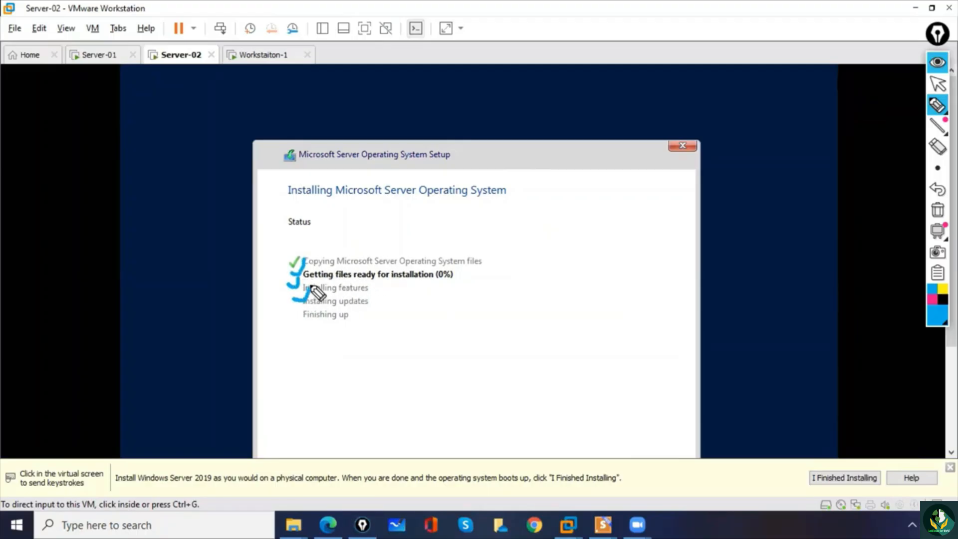
pyautogui.moveTo(294, 317); pyautogui.dragTo(304, 308)
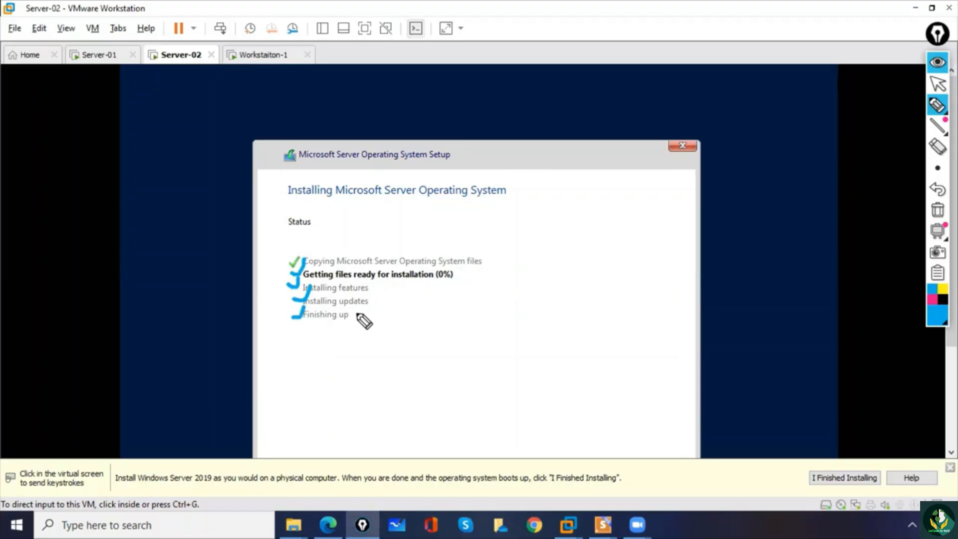
pyautogui.click(938, 209)
pyautogui.click(938, 83)
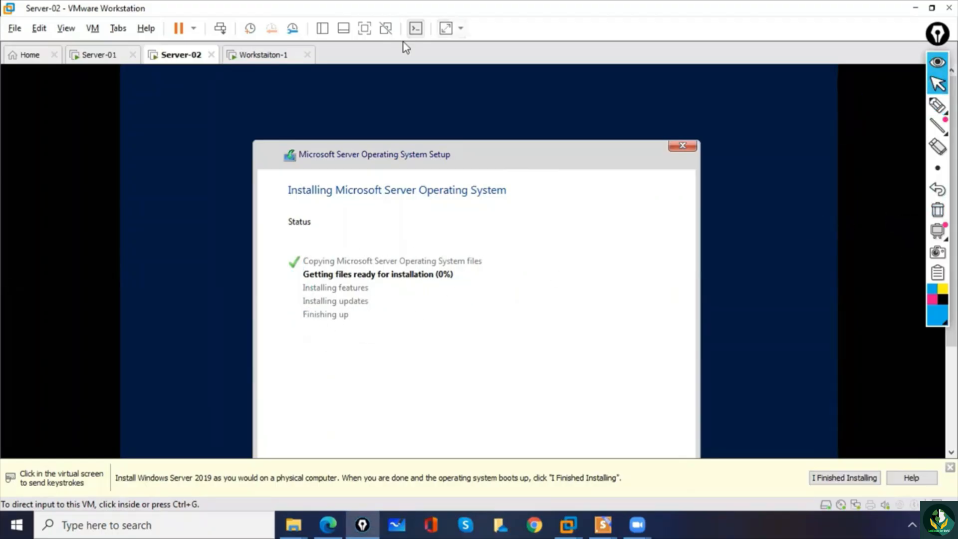
# - On Workstaiton-1, skip entering a product key and choose Windows 10 Pro as the operating system to install
pyautogui.click(263, 55)
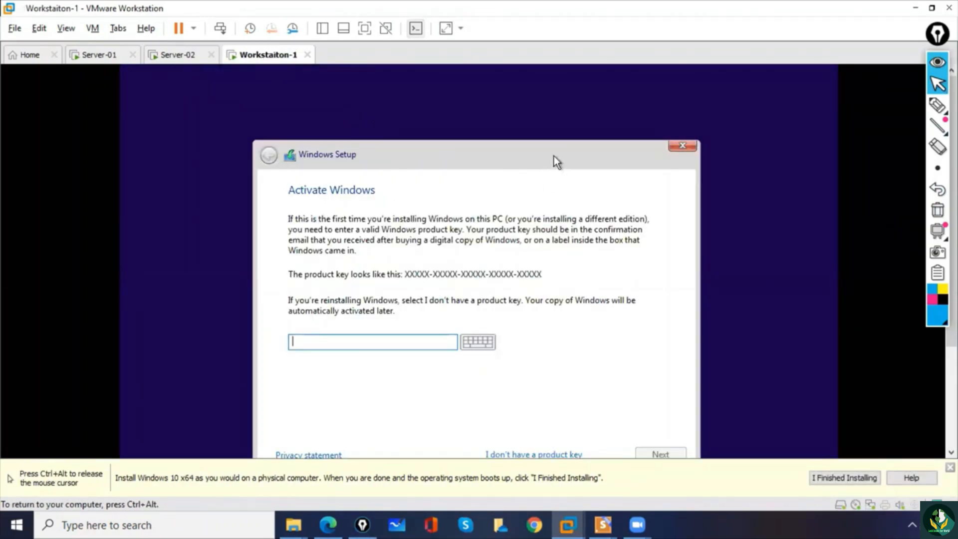
pyautogui.hotkey('ctrl', 'alt')
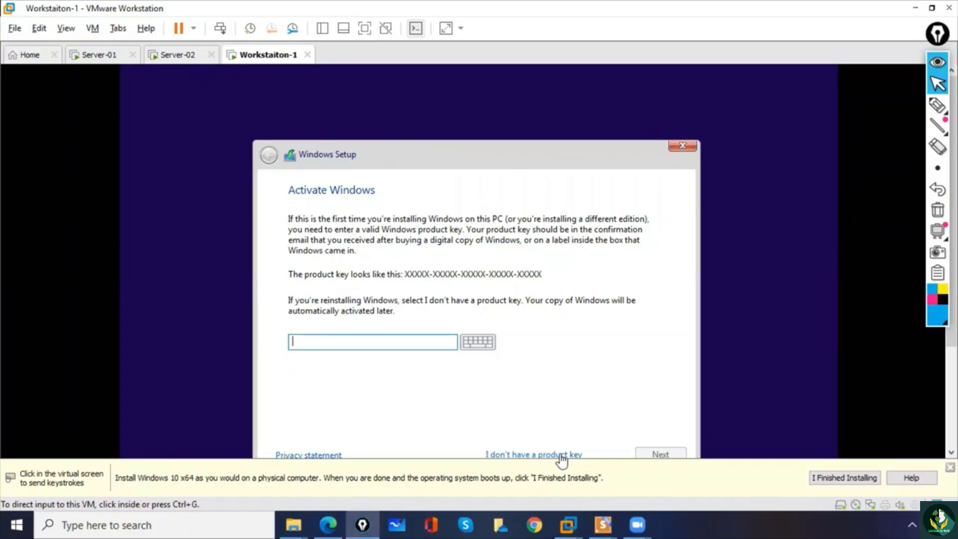
pyautogui.click(552, 457)
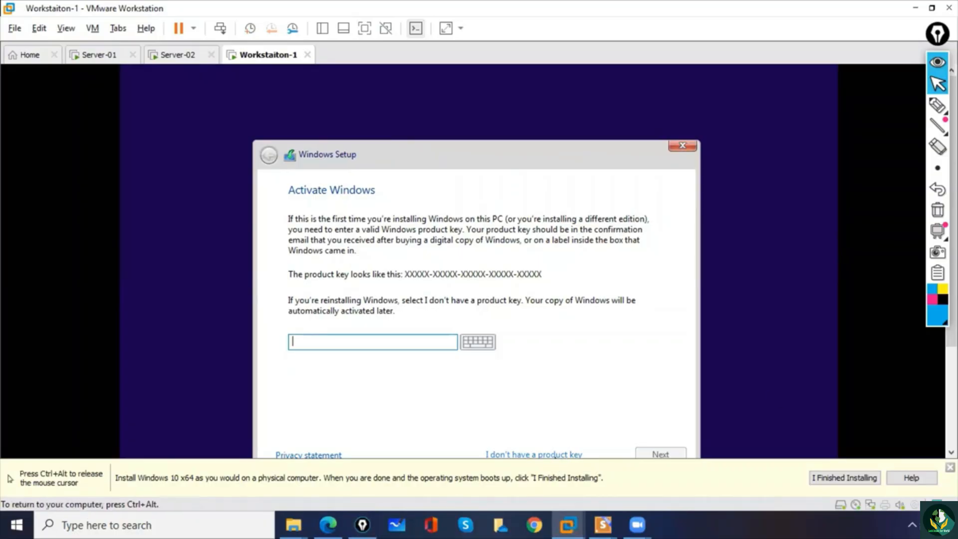
pyautogui.click(544, 454)
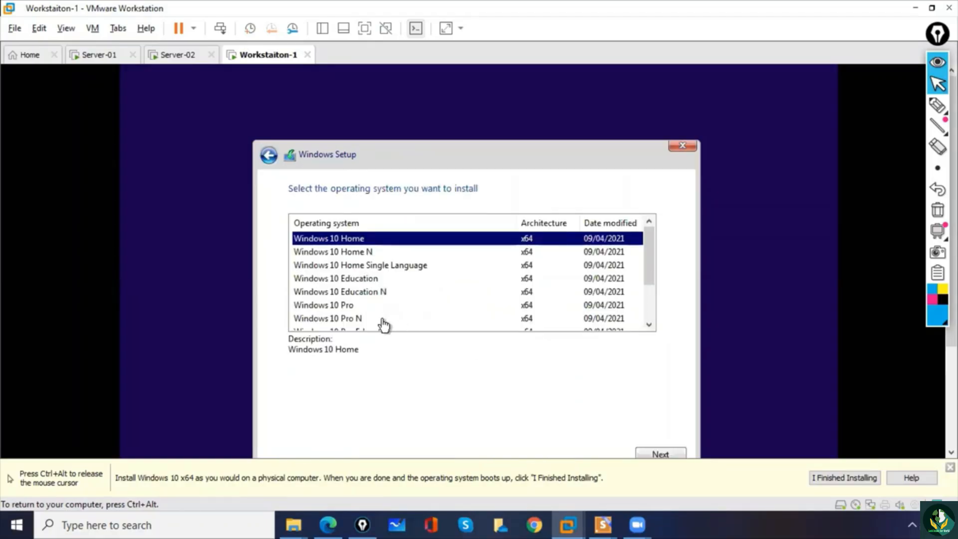
pyautogui.click(348, 306)
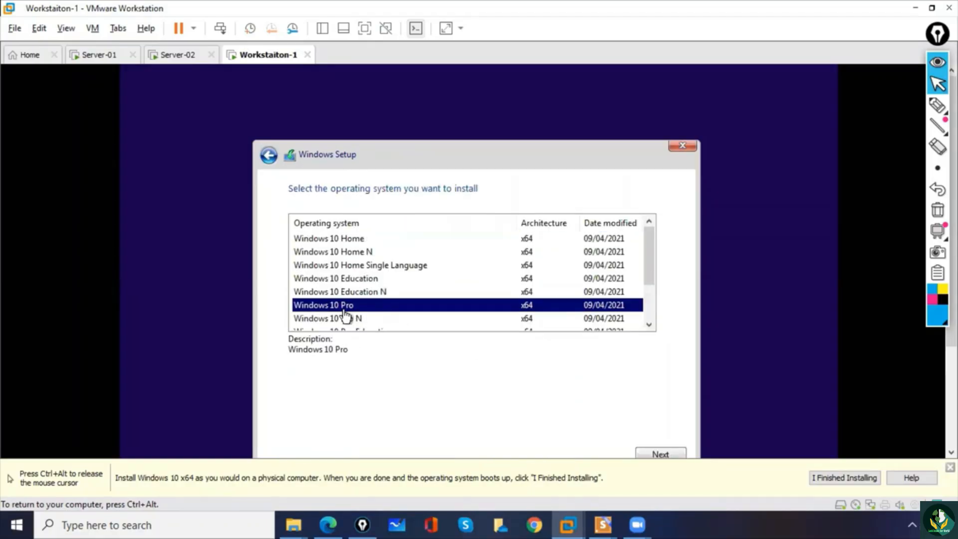
pyautogui.click(653, 454)
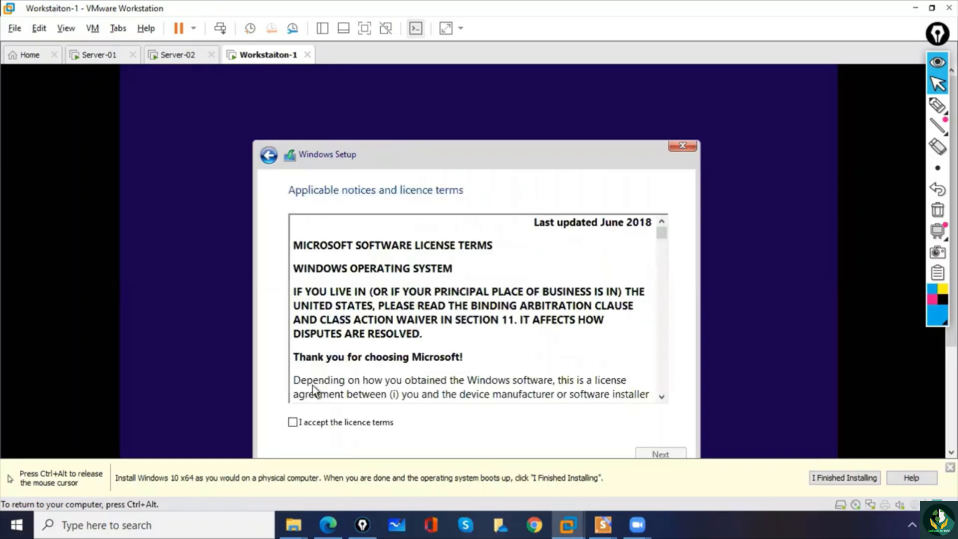
# - Accept the Windows 10 licence terms and choose the Custom: Install Windows only (advanced) installation type
pyautogui.click(293, 423)
pyautogui.click(648, 454)
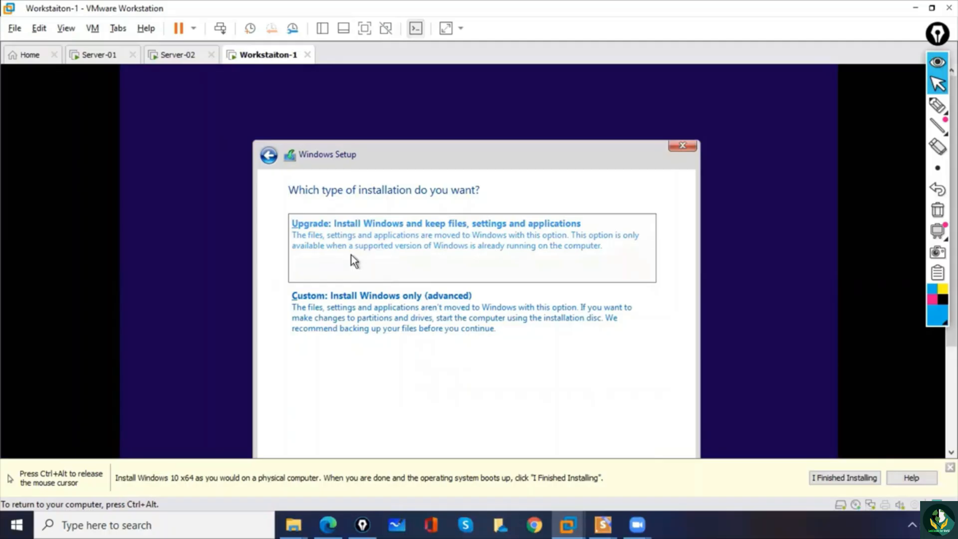
pyautogui.click(354, 321)
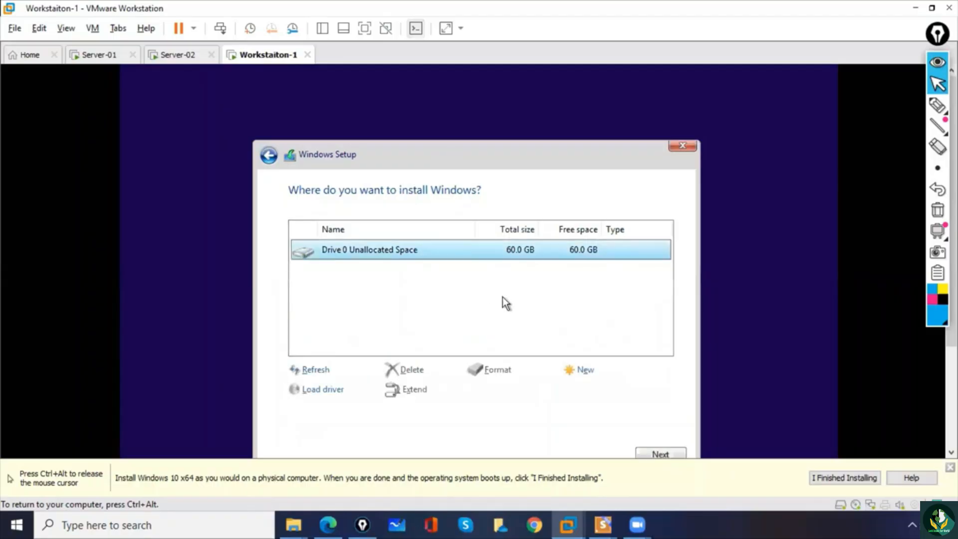
# - Create a 61440 MB partition from Workstaiton-1's unallocated Drive 0 space, allowing additional system partitions, and start installing Windows on the primary partition
pyautogui.click(587, 376)
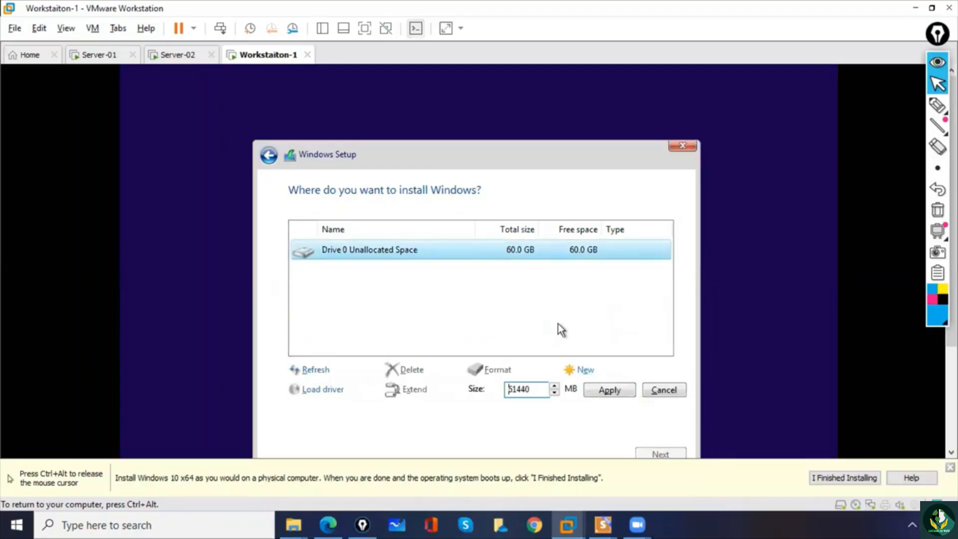
pyautogui.click(617, 388)
pyautogui.click(583, 389)
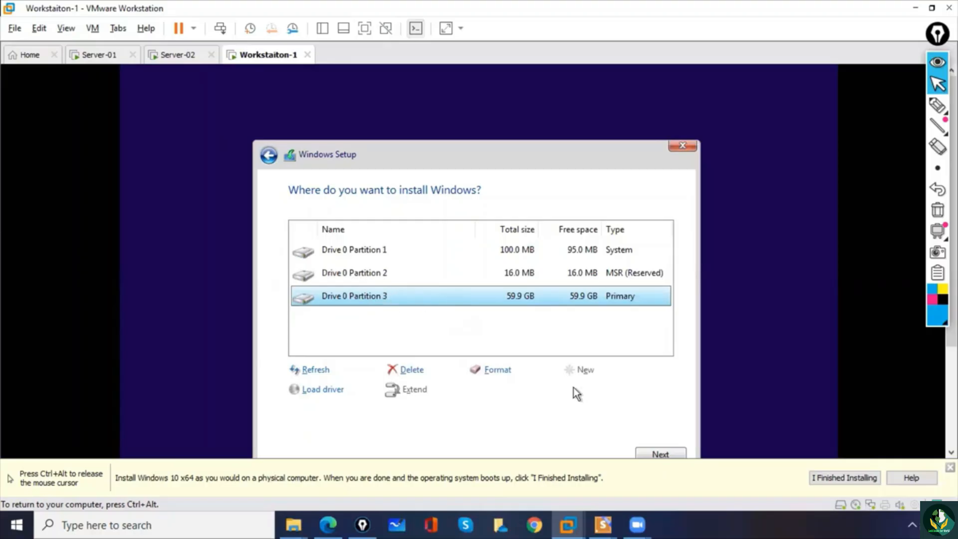
pyautogui.click(648, 453)
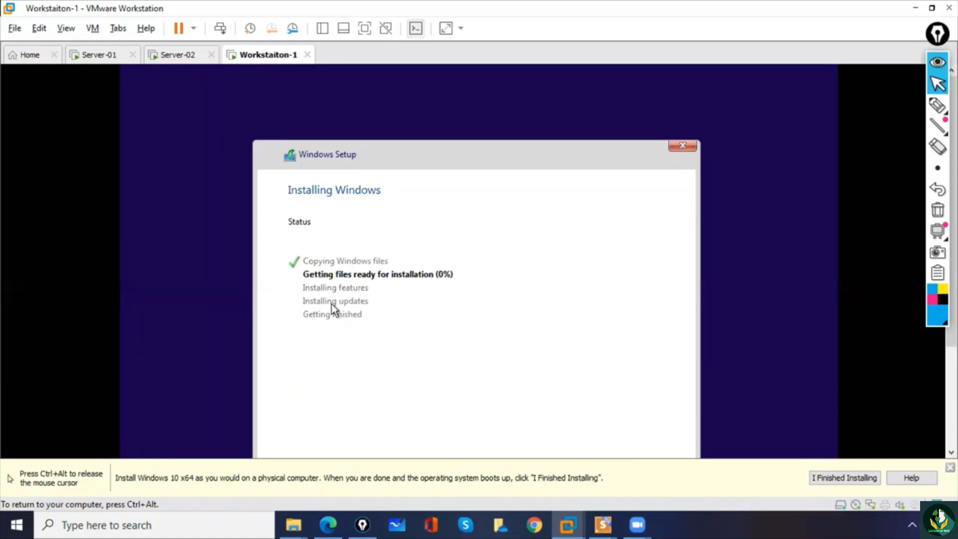
# - Switch back to Server-02 and check the progress of its operating system installation
pyautogui.click(178, 55)
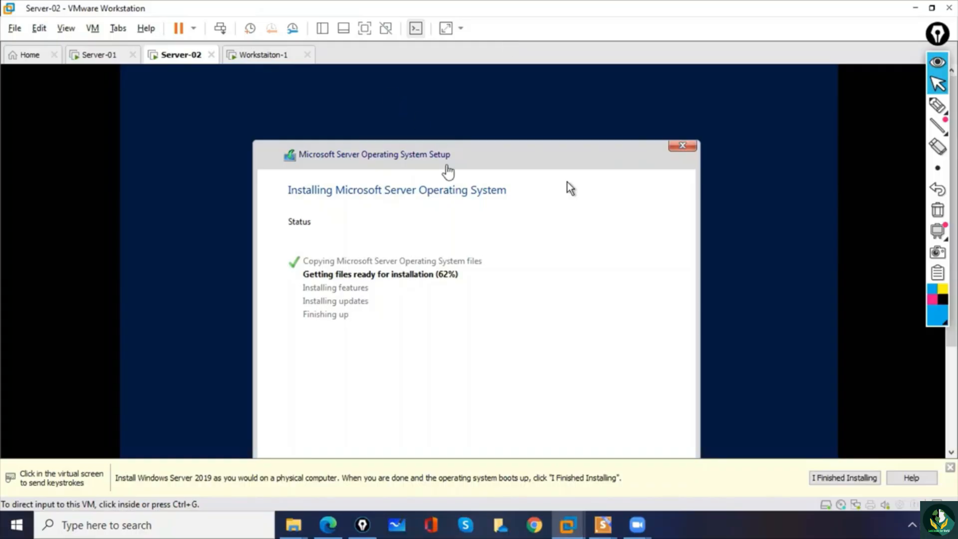
# - Check the operating system installation progress on Server-02 and Workstaiton-1, alternating between the two virtual machines
pyautogui.click(656, 209)
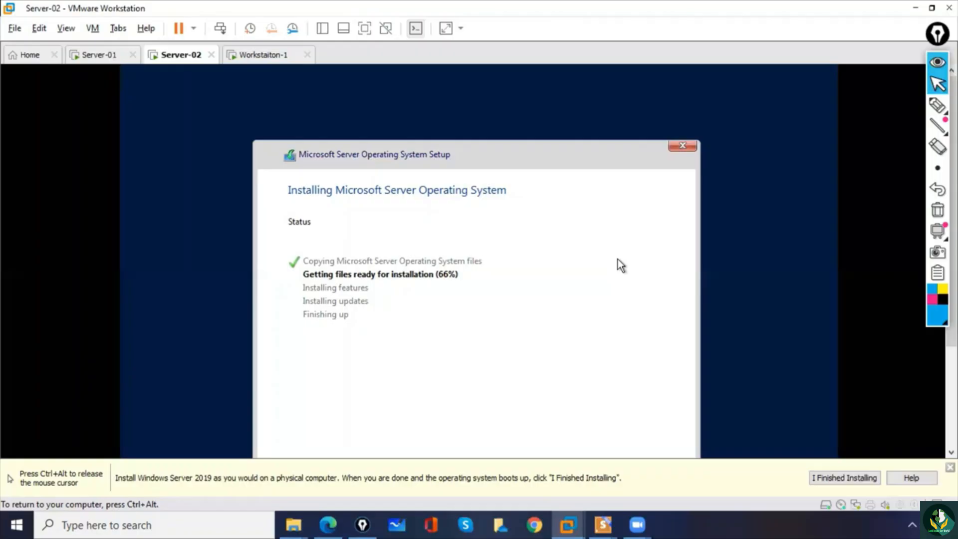
pyautogui.hotkey('ctrl', 'alt')
pyautogui.click(255, 56)
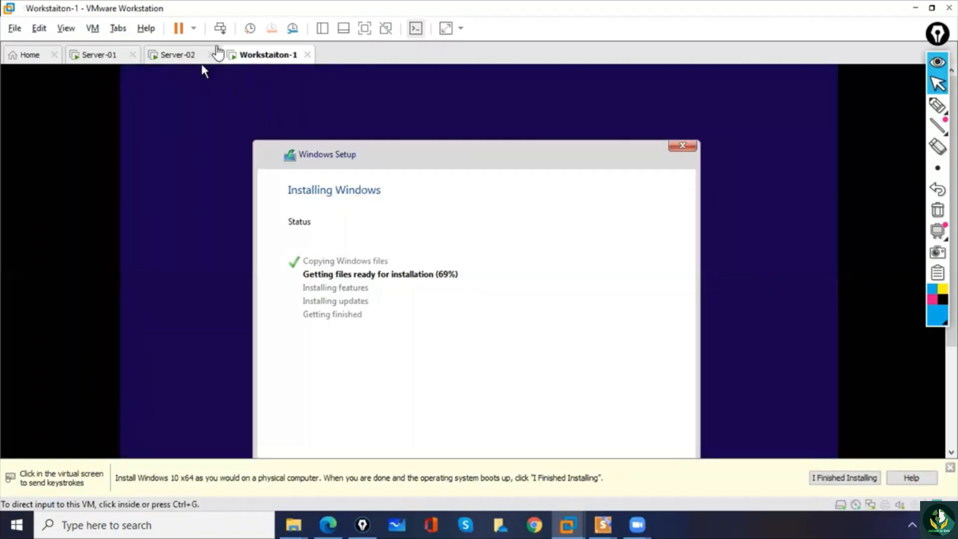
pyautogui.click(190, 56)
pyautogui.click(320, 218)
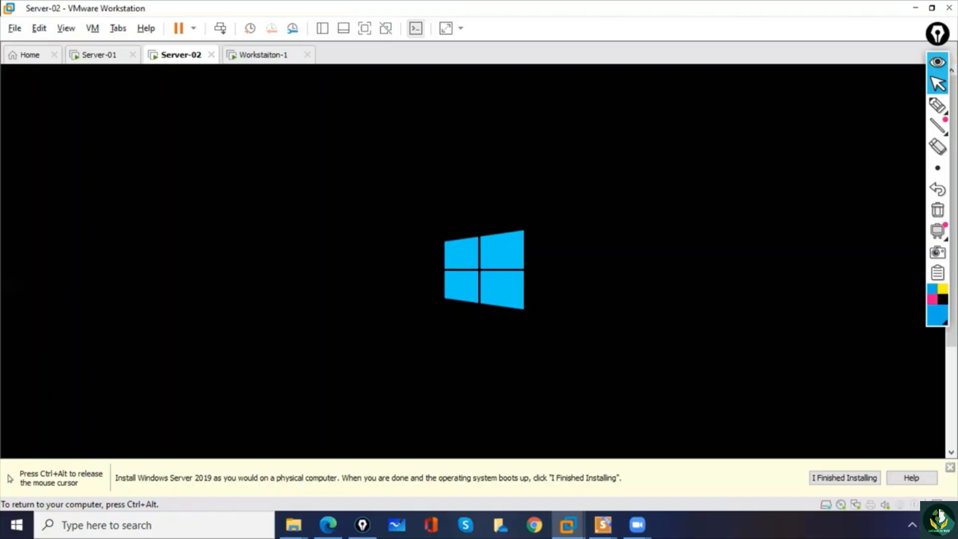
pyautogui.hotkey('ctrl', 'alt')
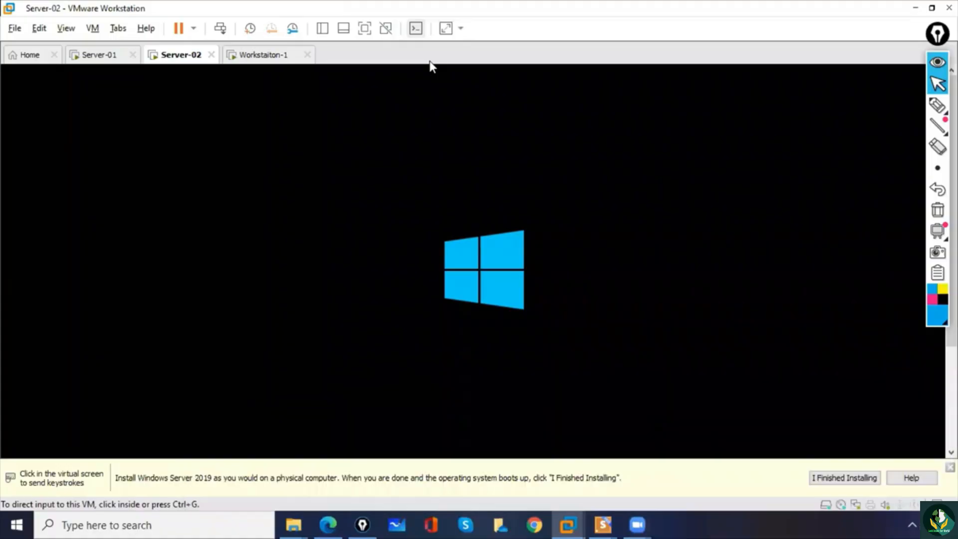
pyautogui.click(260, 59)
pyautogui.click(176, 56)
pyautogui.hotkey('ctrl', 'alt')
pyautogui.click(212, 238)
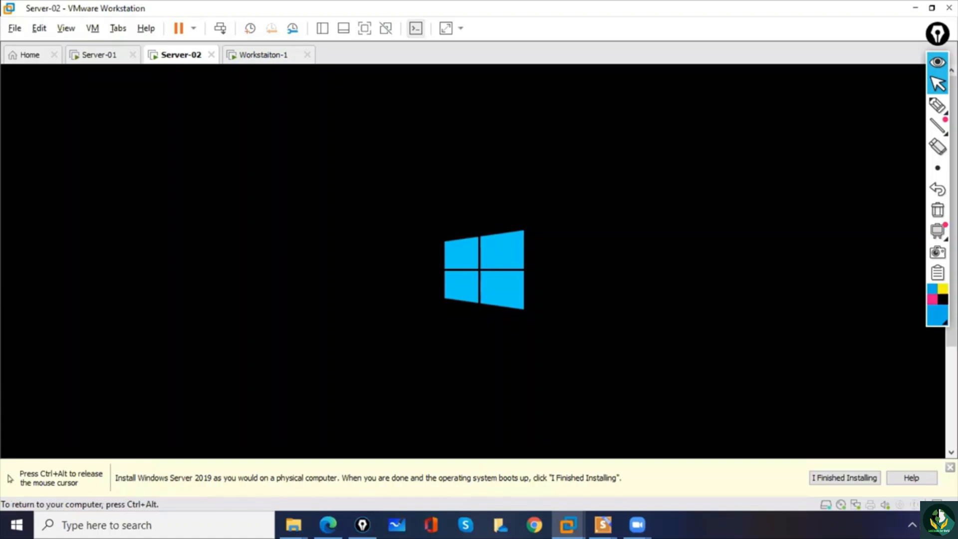
pyautogui.hotkey('ctrl', 'alt')
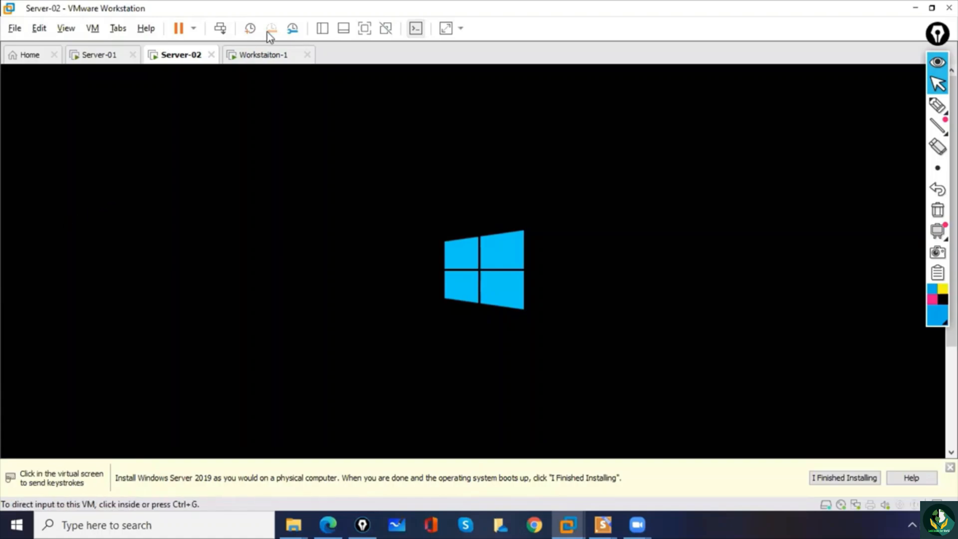
pyautogui.click(256, 55)
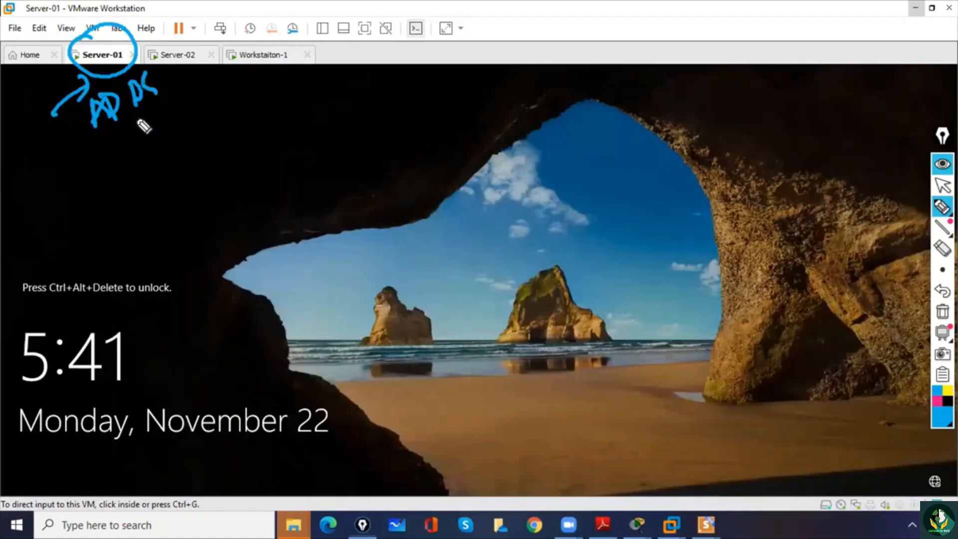
# - Annotate the screen by underlining AD DS, handwriting "promoted" beneath it, and writing an underlined "DC" below Workstaiton-1
pyautogui.moveTo(130, 188)
pyautogui.mouseDown()
pyautogui.moveTo(154, 161)
pyautogui.moveTo(198, 148)
pyautogui.moveTo(188, 138)
pyautogui.mouseUp()
pyautogui.moveTo(177, 136); pyautogui.dragTo(200, 131)
pyautogui.moveTo(202, 92); pyautogui.dragTo(207, 125)
pyautogui.moveTo(255, 79); pyautogui.dragTo(270, 95)
pyautogui.moveTo(277, 75)
pyautogui.mouseDown()
pyautogui.moveTo(297, 75)
pyautogui.moveTo(259, 121)
pyautogui.mouseUp()
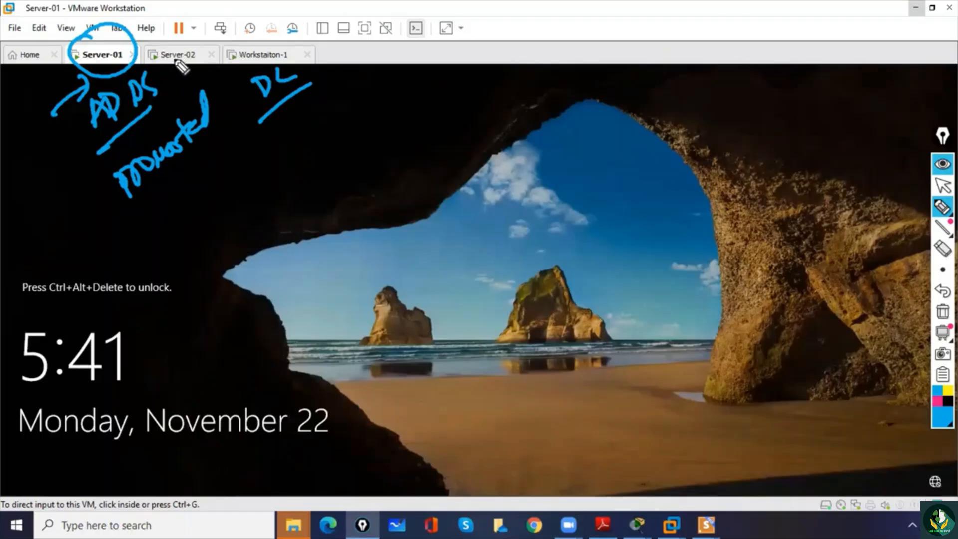
# - Mark the Server-02 and Workstaiton-1 names with circles and arrows, and clear all screen annotations
pyautogui.moveTo(181, 62)
pyautogui.mouseDown()
pyautogui.moveTo(164, 46)
pyautogui.moveTo(180, 61)
pyautogui.mouseUp()
pyautogui.moveTo(263, 37)
pyautogui.mouseDown()
pyautogui.moveTo(275, 58)
pyautogui.moveTo(245, 37)
pyautogui.mouseUp()
pyautogui.moveTo(130, 21)
pyautogui.mouseDown()
pyautogui.moveTo(144, 17)
pyautogui.moveTo(160, 38)
pyautogui.mouseUp()
pyautogui.moveTo(150, 36); pyautogui.dragTo(160, 27)
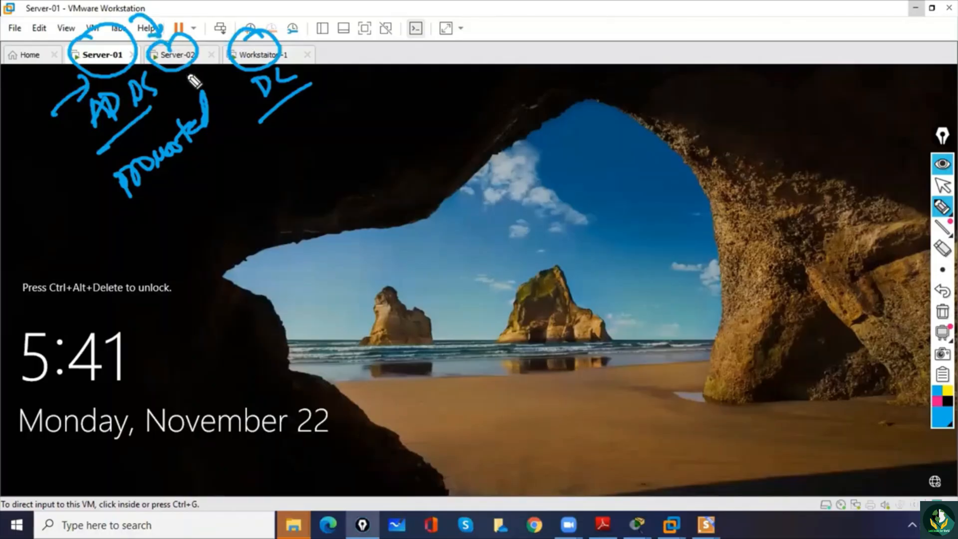
pyautogui.moveTo(224, 10); pyautogui.dragTo(244, 30)
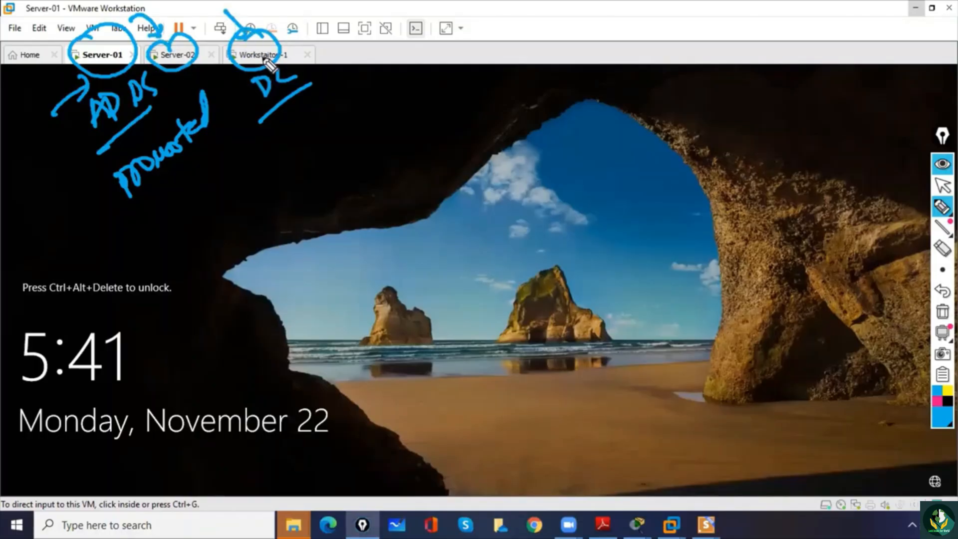
pyautogui.moveTo(236, 129); pyautogui.dragTo(283, 102)
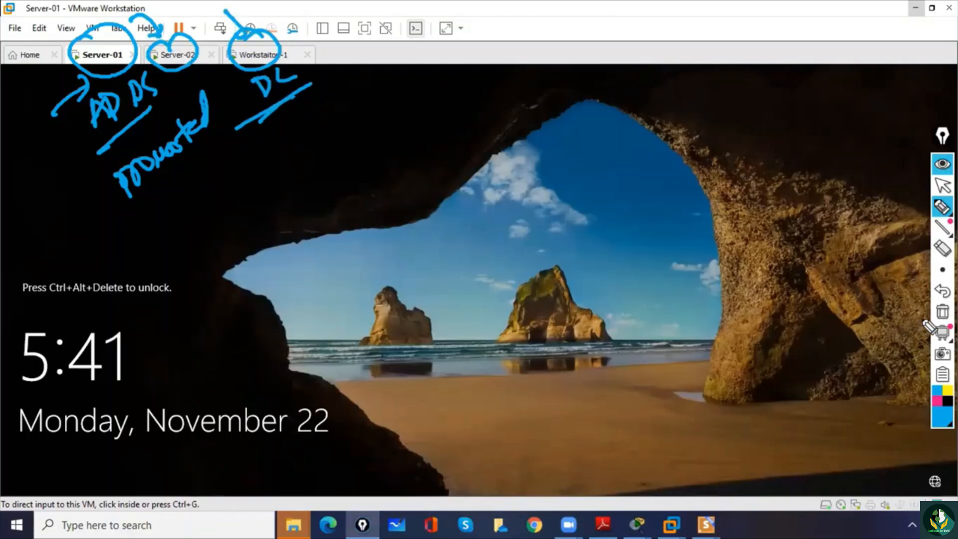
pyautogui.click(942, 311)
pyautogui.click(942, 185)
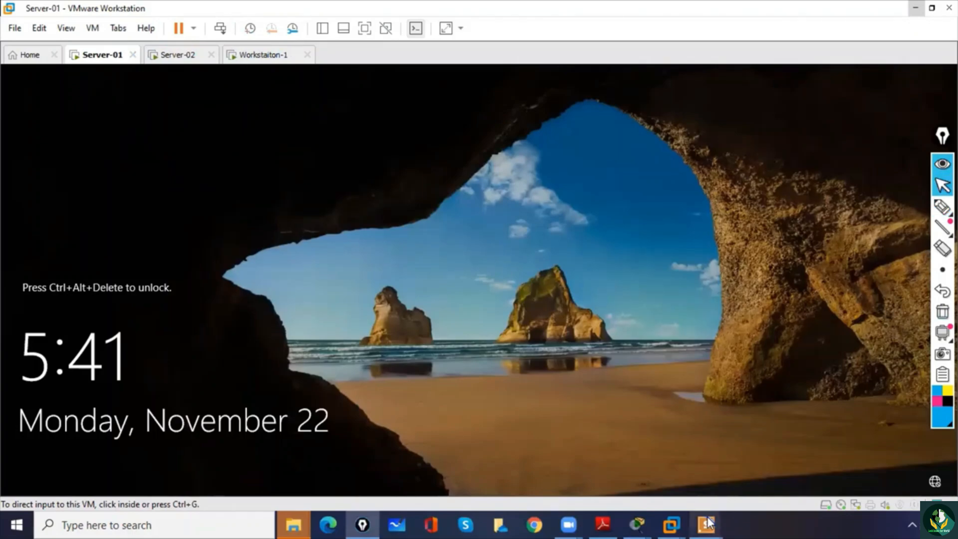
# - Switch to Presentations, close the 7 Topologies file, and start the 8 JoiningClientsToDomain slide show from slide 1
pyautogui.moveTo(706, 524)
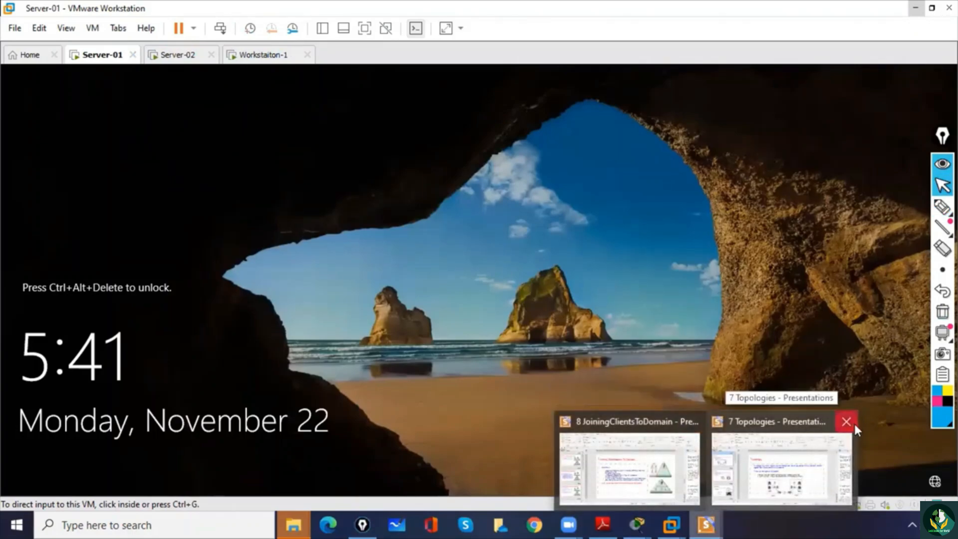
pyautogui.click(847, 422)
pyautogui.click(733, 470)
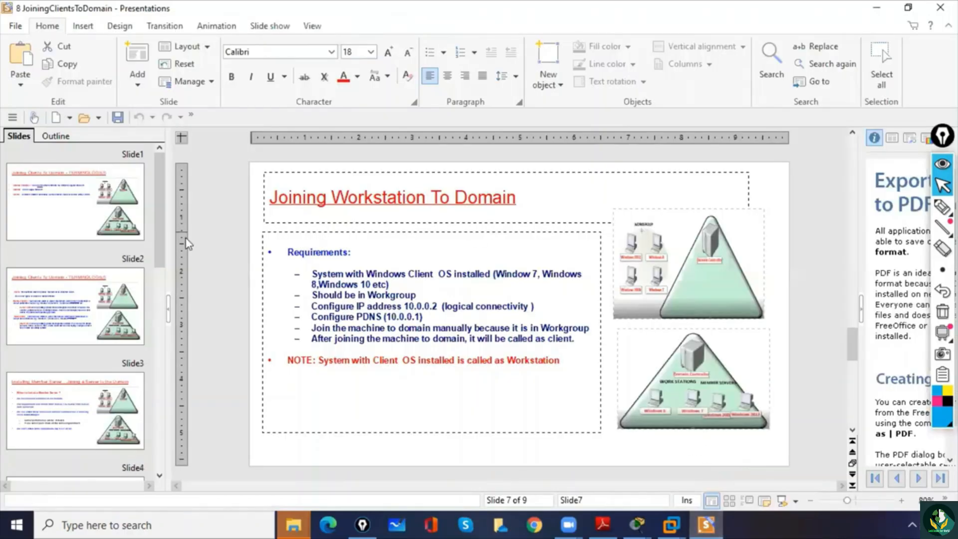
pyautogui.click(93, 222)
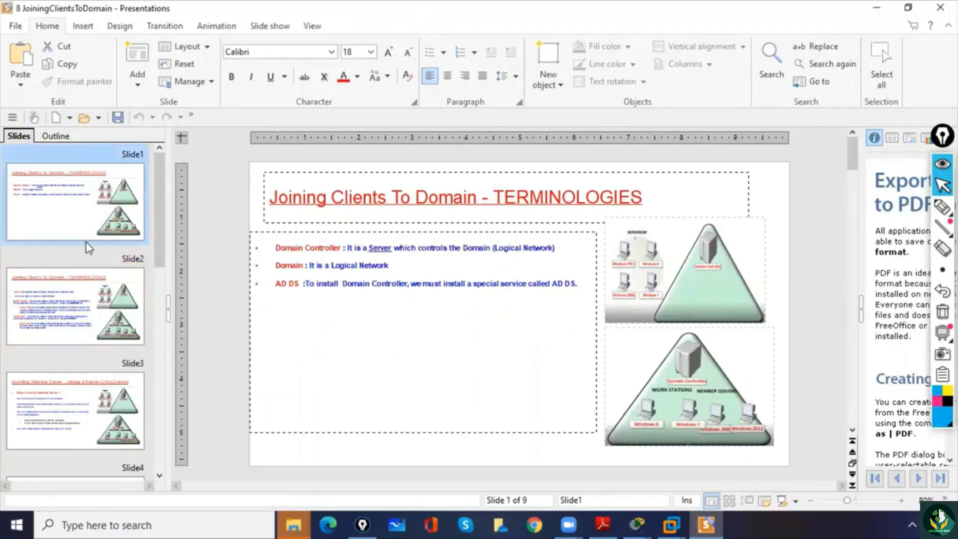
pyautogui.press('F5')
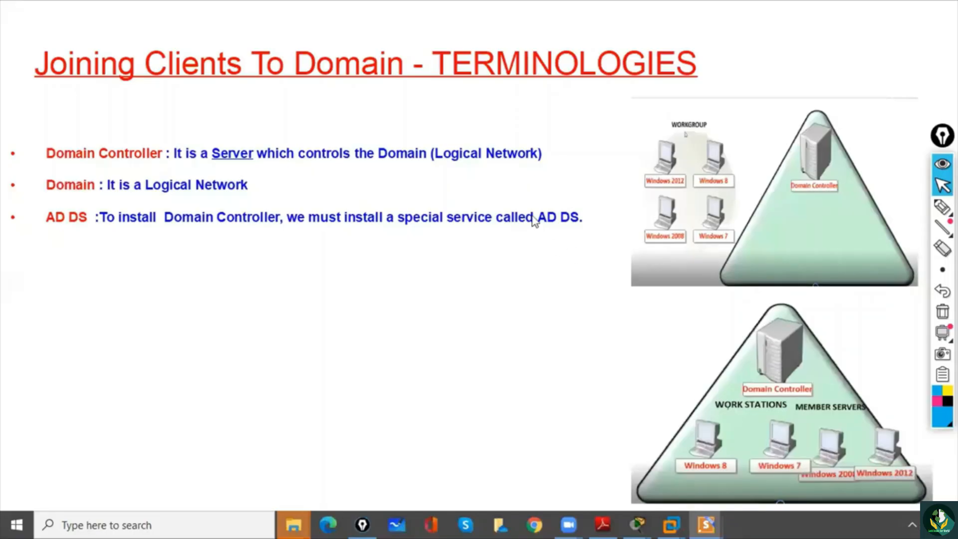
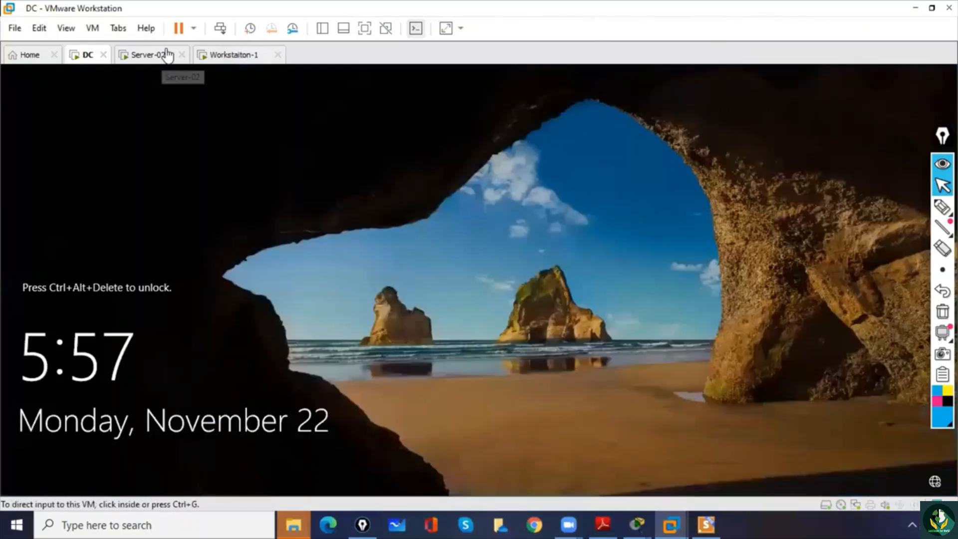
# - Set and re-enter the built-in administrator account password on Server-02 and finish the Customize settings page
pyautogui.click(152, 56)
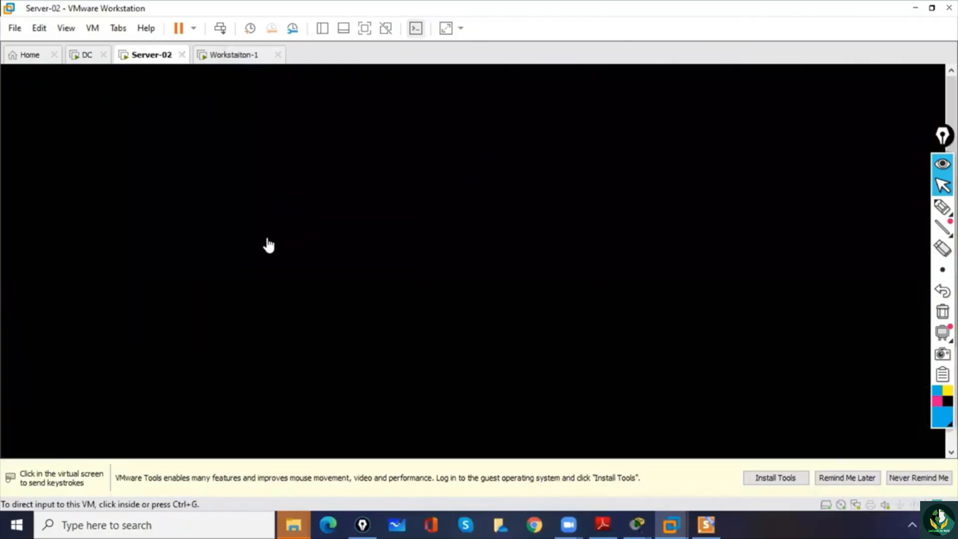
pyautogui.click(269, 245)
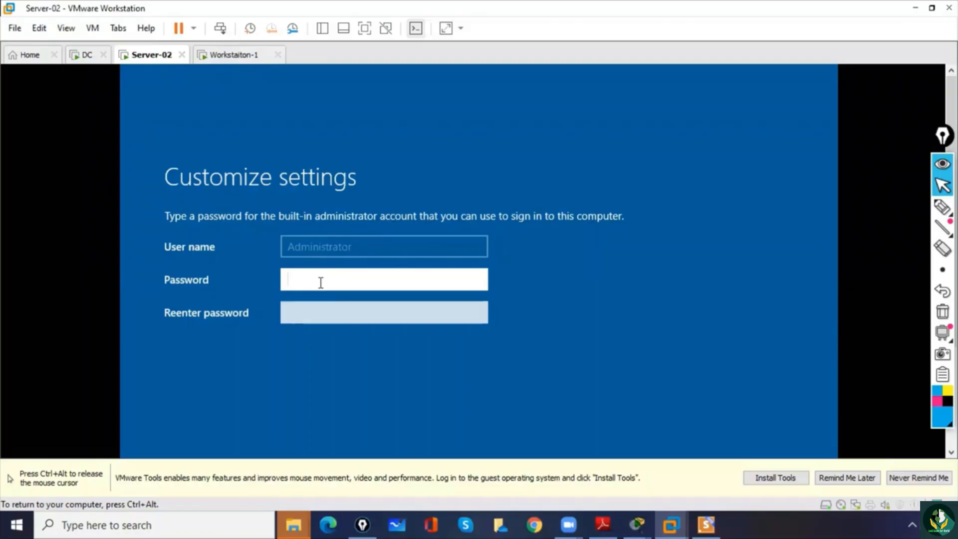
pyautogui.write('P@ssw0rd12')
pyautogui.click(478, 281)
pyautogui.click(399, 312)
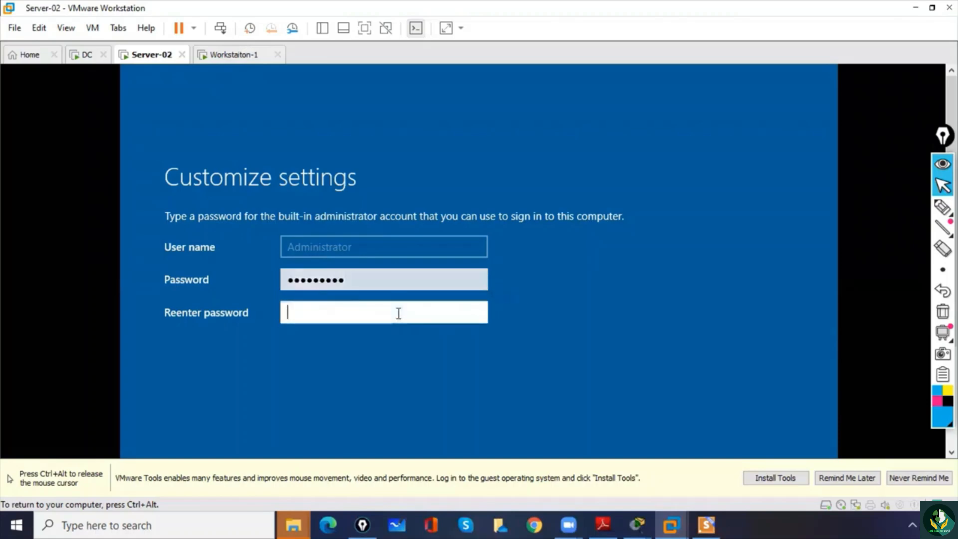
pyautogui.write('Mcse123#$')
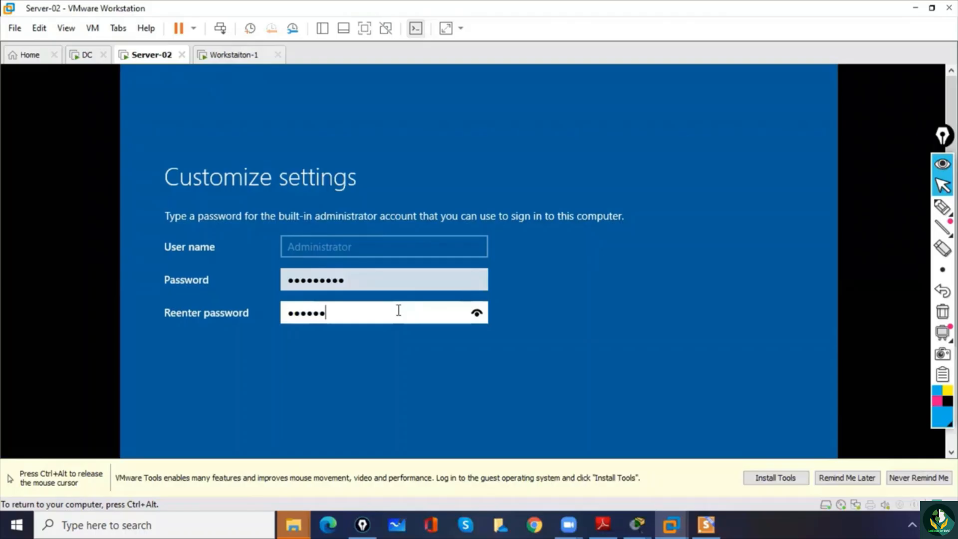
pyautogui.click(476, 315)
pyautogui.press('Return')
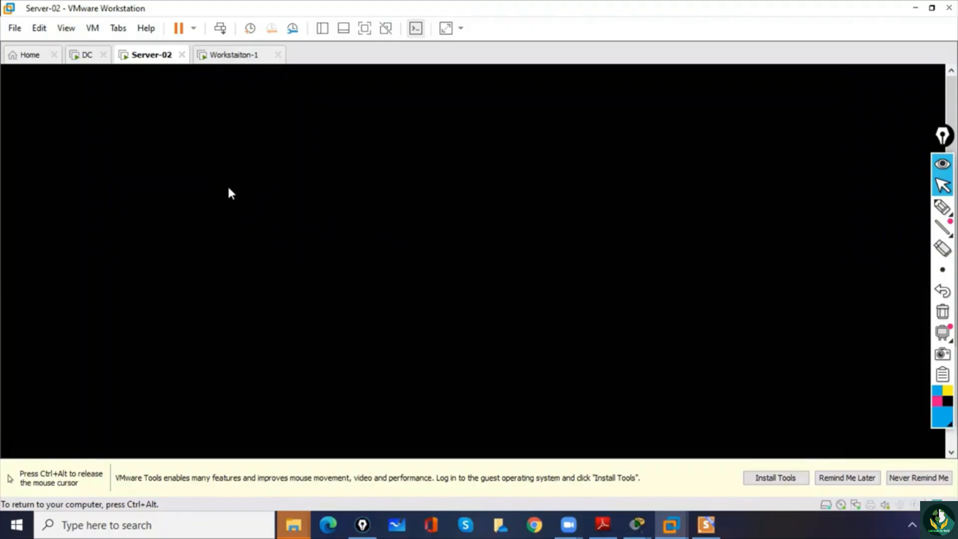
pyautogui.hotkey('ctrl', 'alt')
pyautogui.click(93, 28)
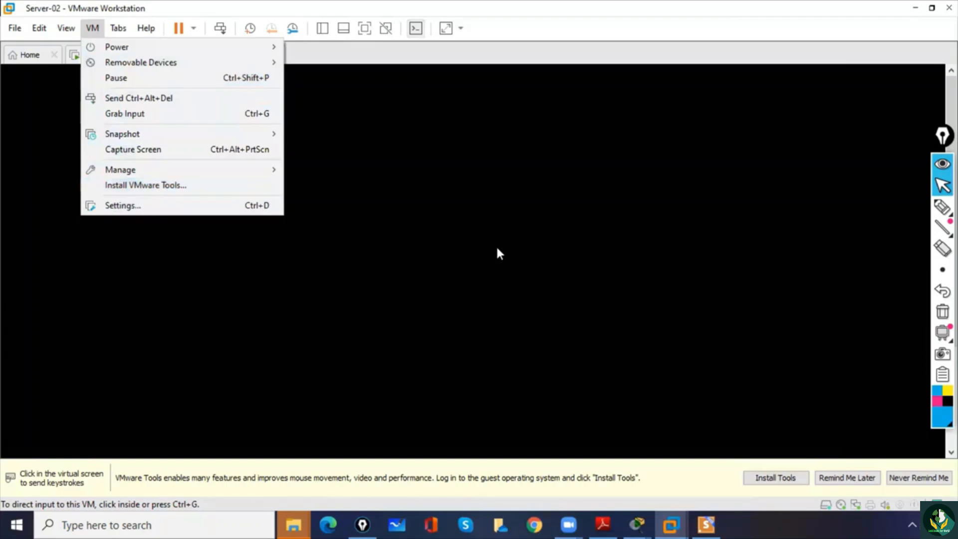
pyautogui.click(552, 243)
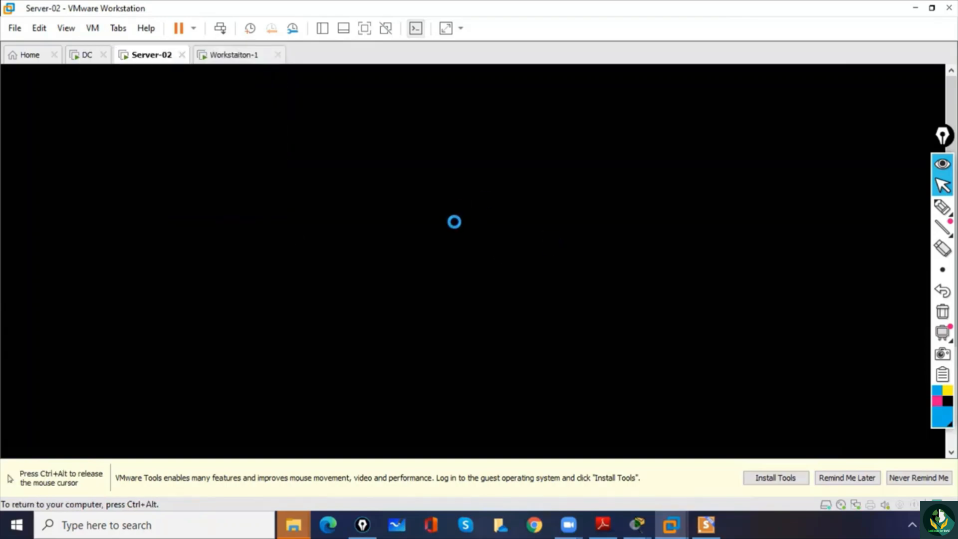
pyautogui.hotkey('ctrl', 'alt')
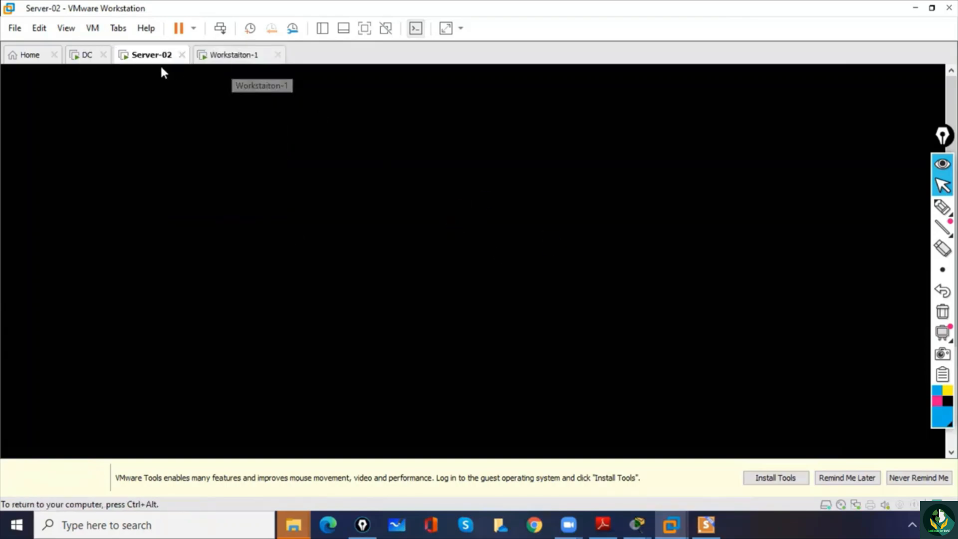
pyautogui.click(172, 98)
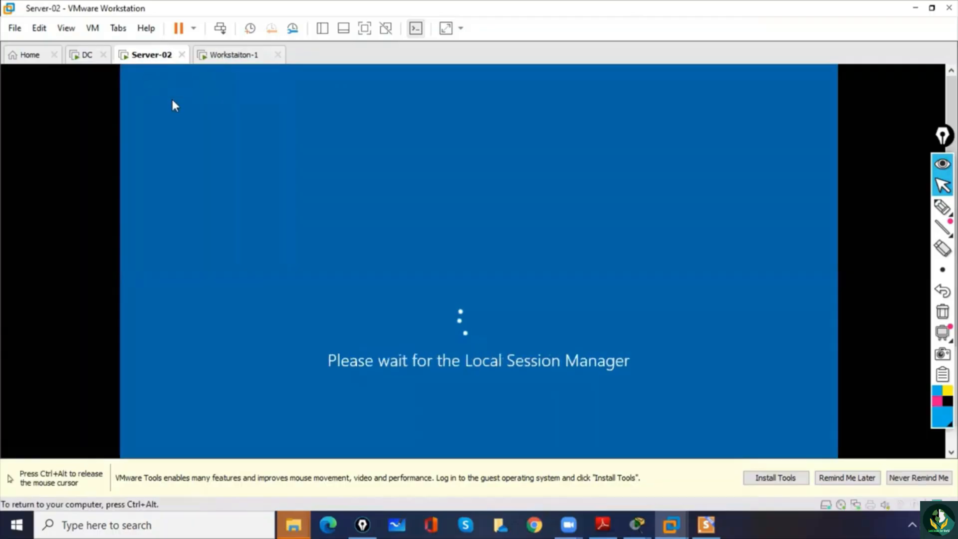
pyautogui.hotkey('ctrl', 'alt')
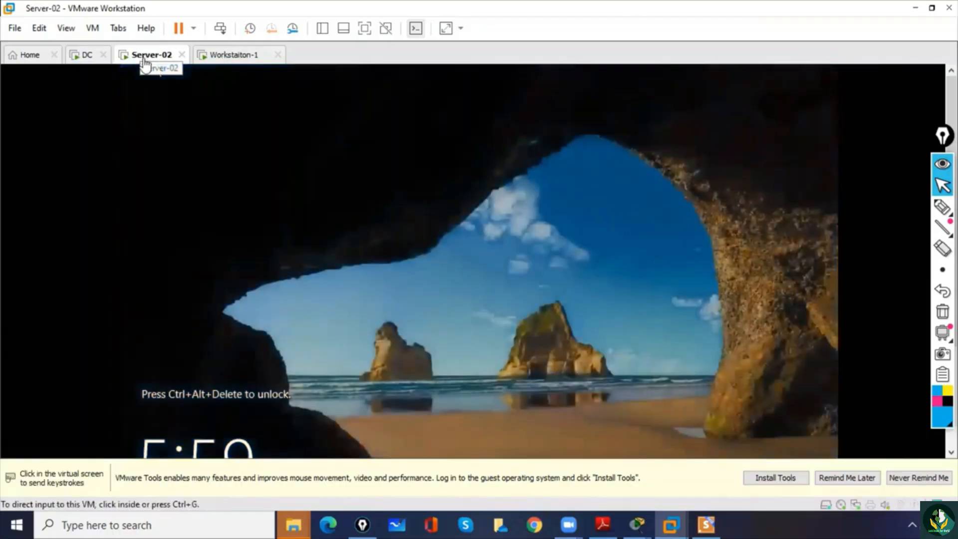
pyautogui.click(190, 123)
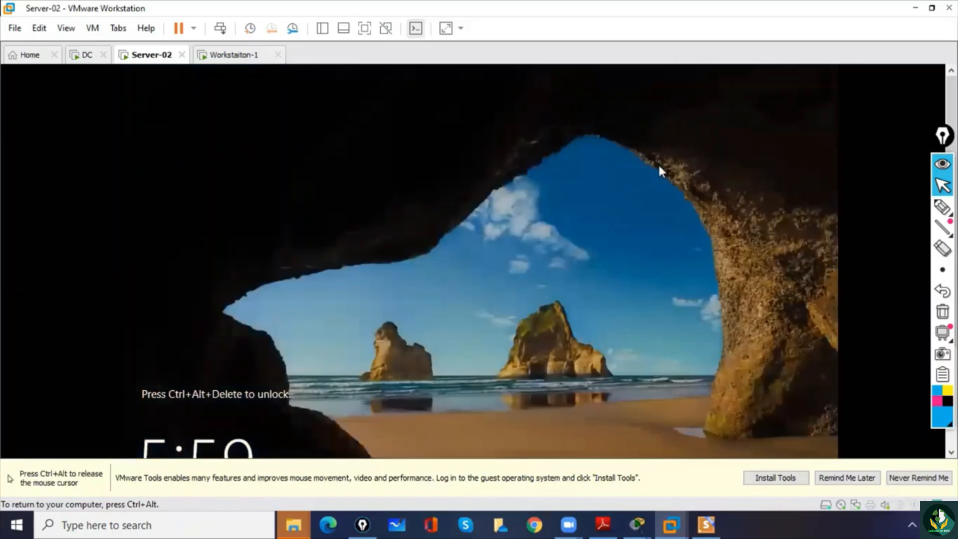
pyautogui.hotkey('ctrl', 'alt')
# - Move the annotation toolbar clear of the virtual machine's scroll bar and bring up the Server-02 sign-in screen
pyautogui.moveTo(943, 136); pyautogui.dragTo(903, 129)
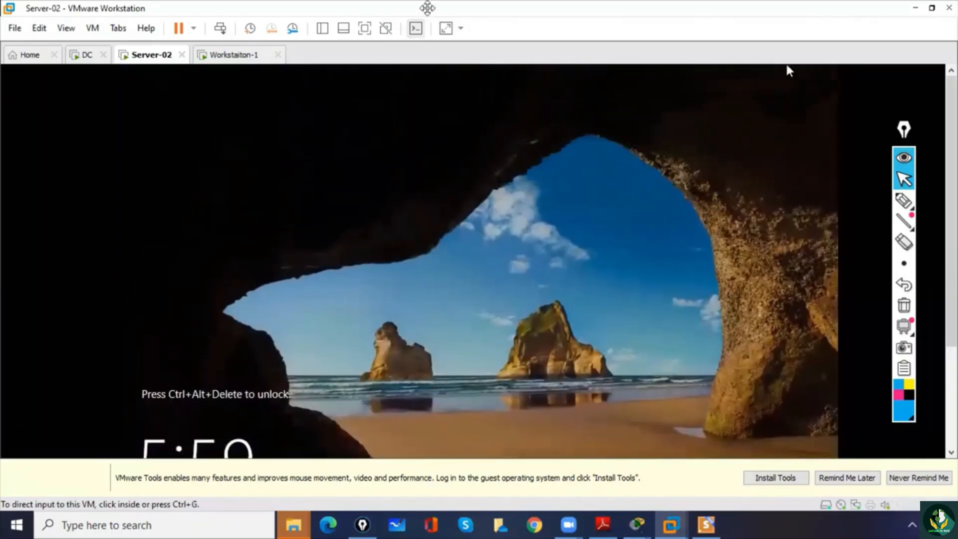
pyautogui.click(220, 28)
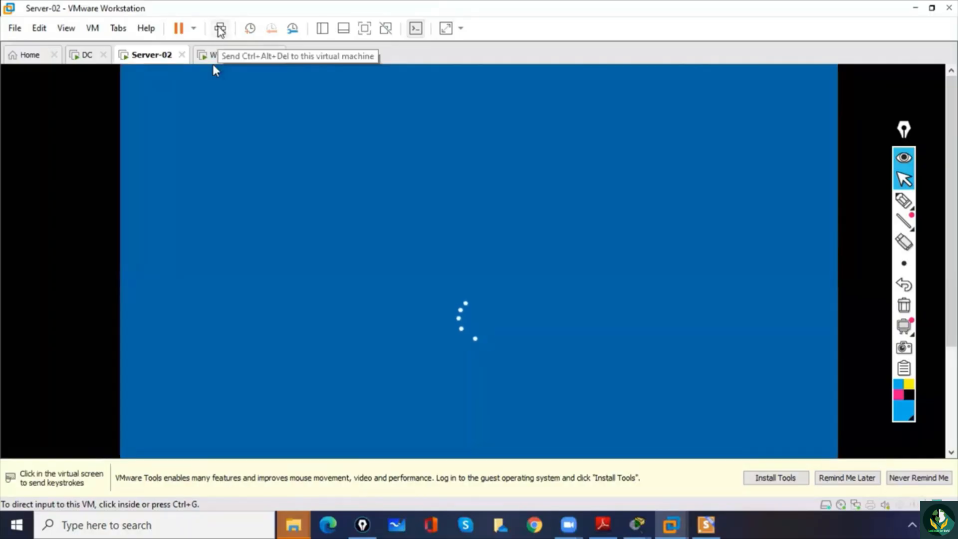
pyautogui.click(420, 248)
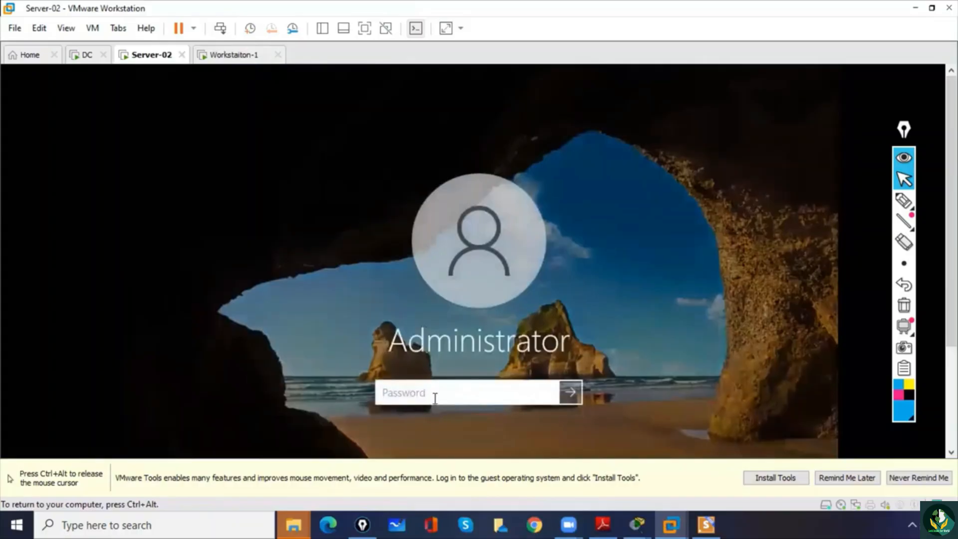
# - Sign in to Server-02 as Administrator with the account password
pyautogui.write('****')
pyautogui.press('BackSpace')
pyautogui.press('BackSpace')
pyautogui.press('BackSpace')
pyautogui.press('BackSpace')
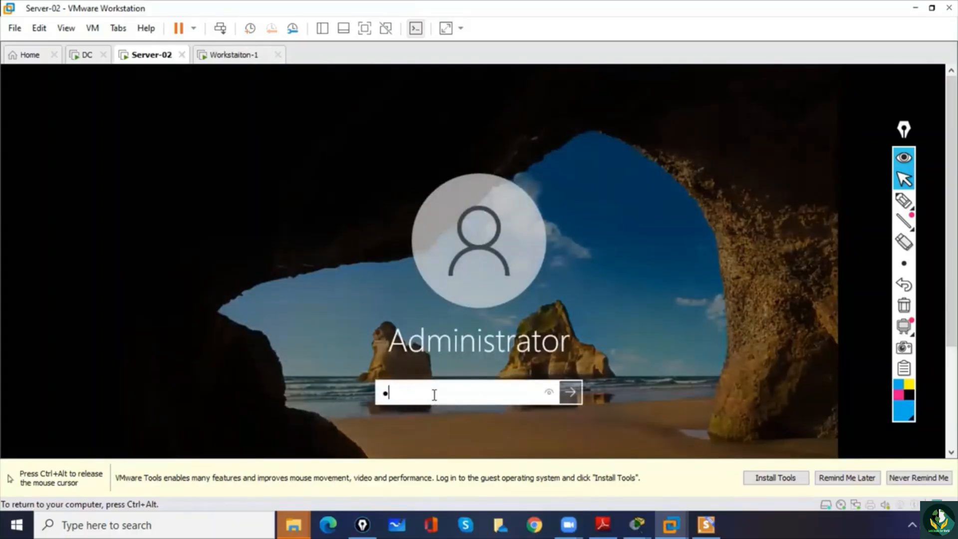
pyautogui.write('*********')
pyautogui.press('Return')
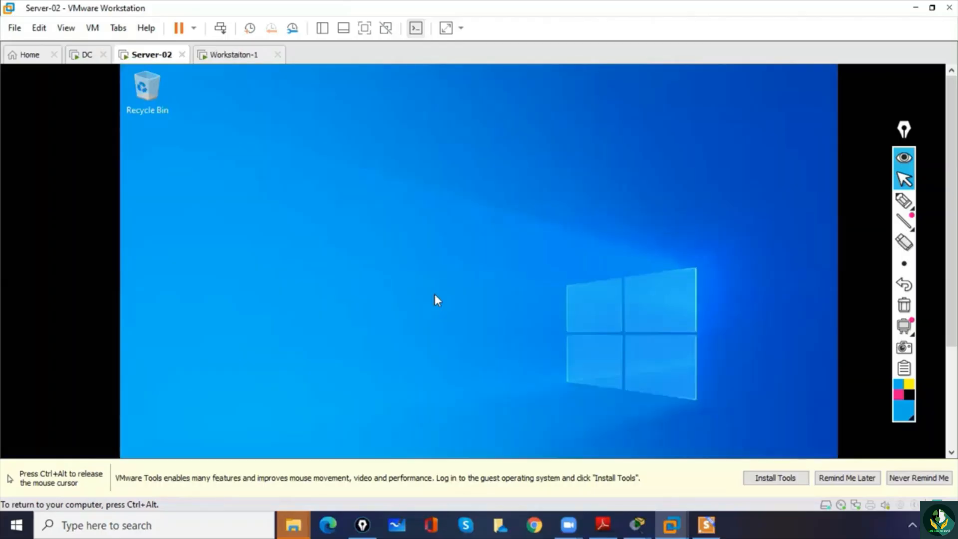
# - Open Windows Settings on Server-02
pyautogui.hotkey('ctrl', 'alt')
pyautogui.moveTo(951, 200)
pyautogui.mouseDown()
pyautogui.moveTo(952, 299)
pyautogui.moveTo(952, 200)
pyautogui.mouseUp()
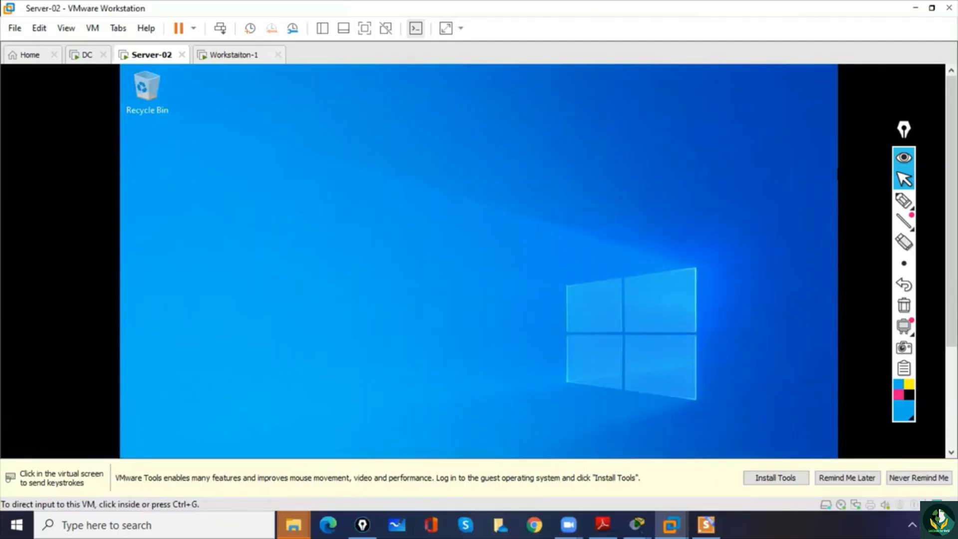
pyautogui.click(212, 156)
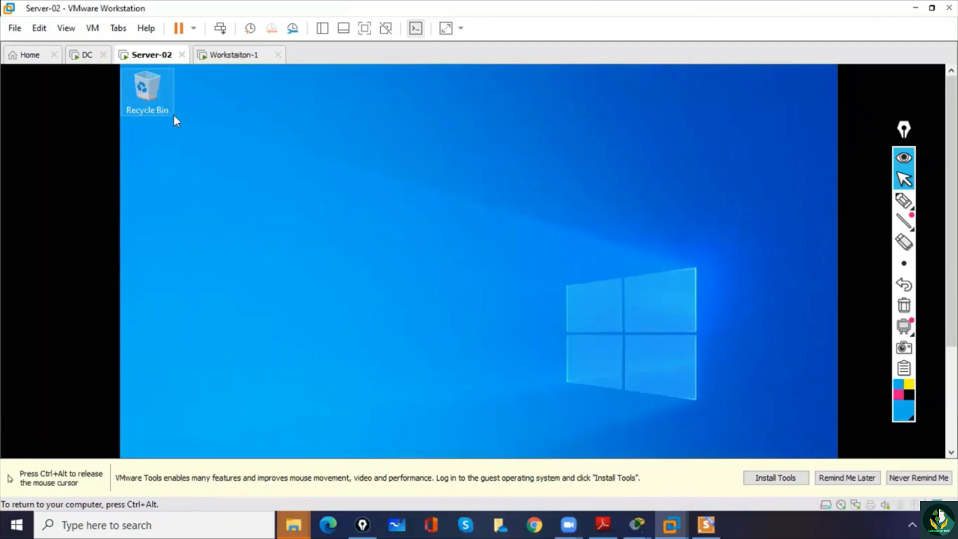
pyautogui.hotkey('ctrl', 'alt')
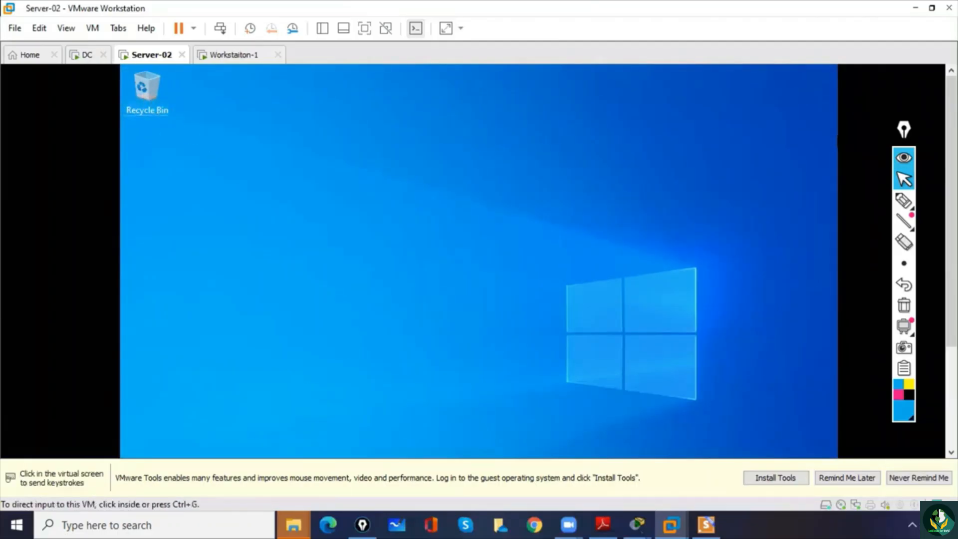
pyautogui.moveTo(951, 170); pyautogui.dragTo(951, 269)
pyautogui.click(191, 395)
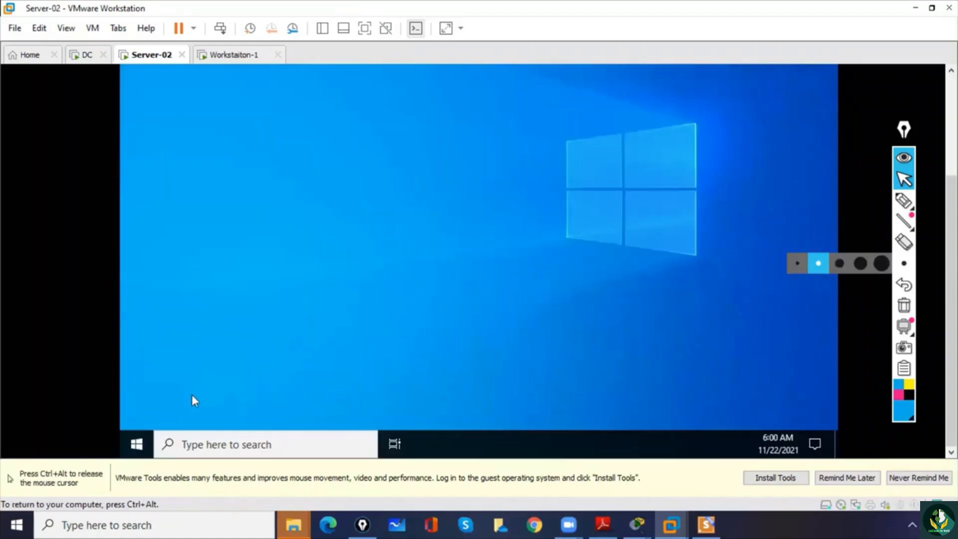
pyautogui.rightClick(134, 444)
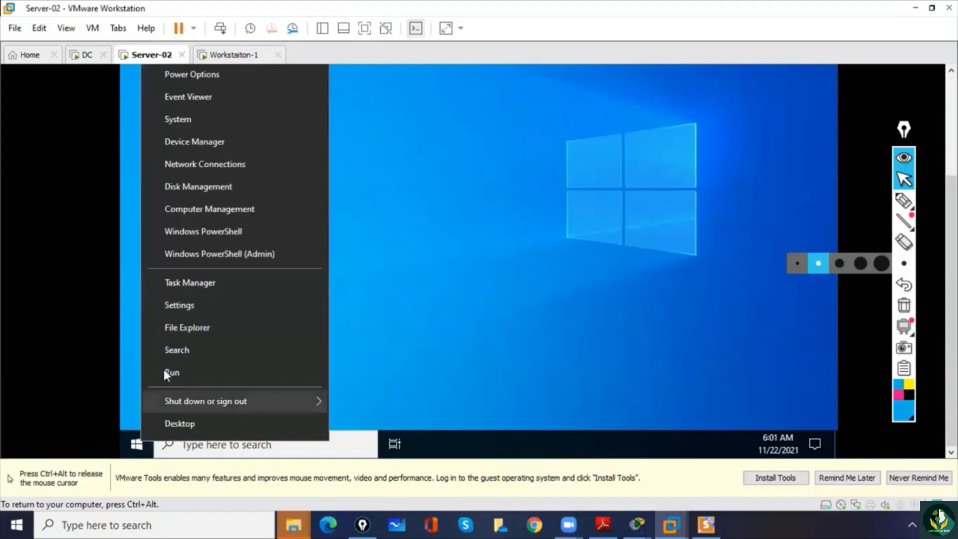
pyautogui.click(179, 307)
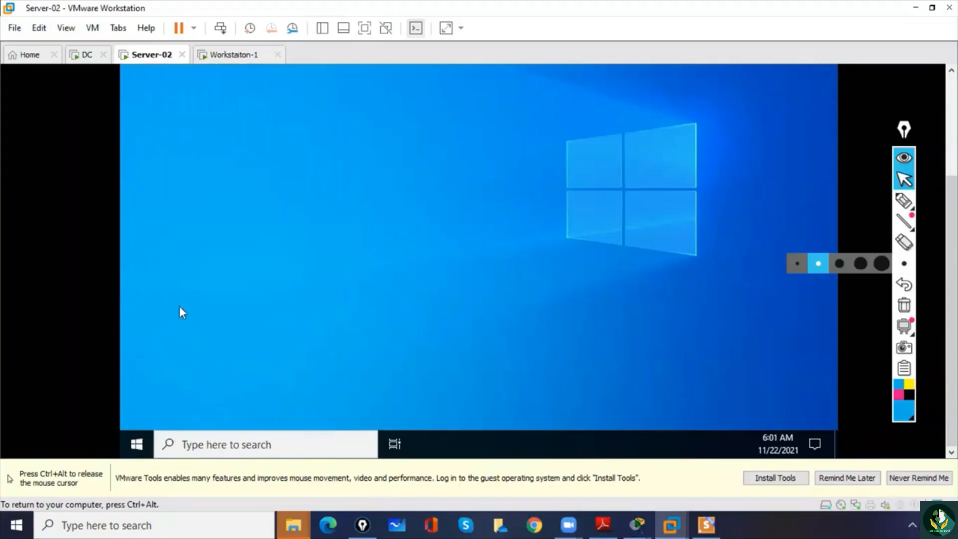
pyautogui.hotkey('ctrl', 'alt')
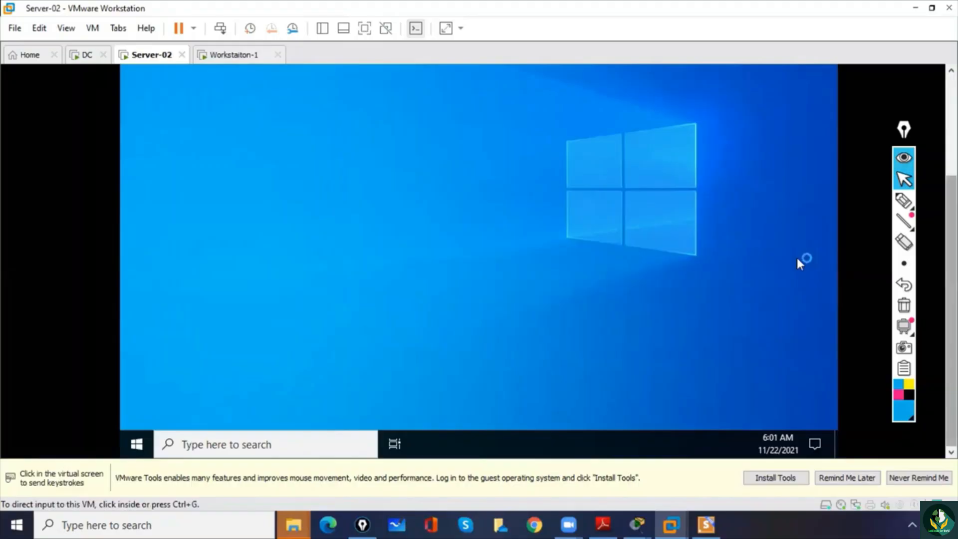
pyautogui.click(790, 228)
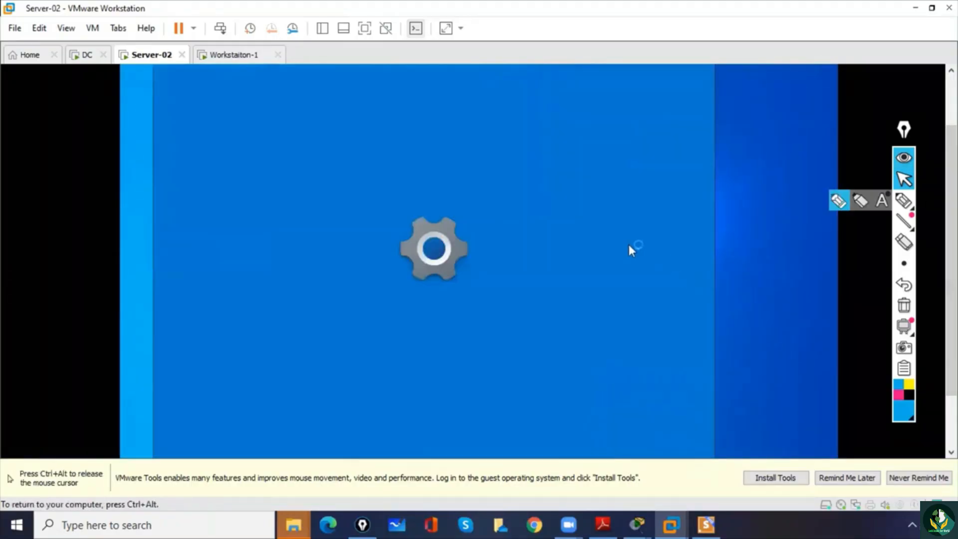
pyautogui.hotkey('ctrl', 'alt')
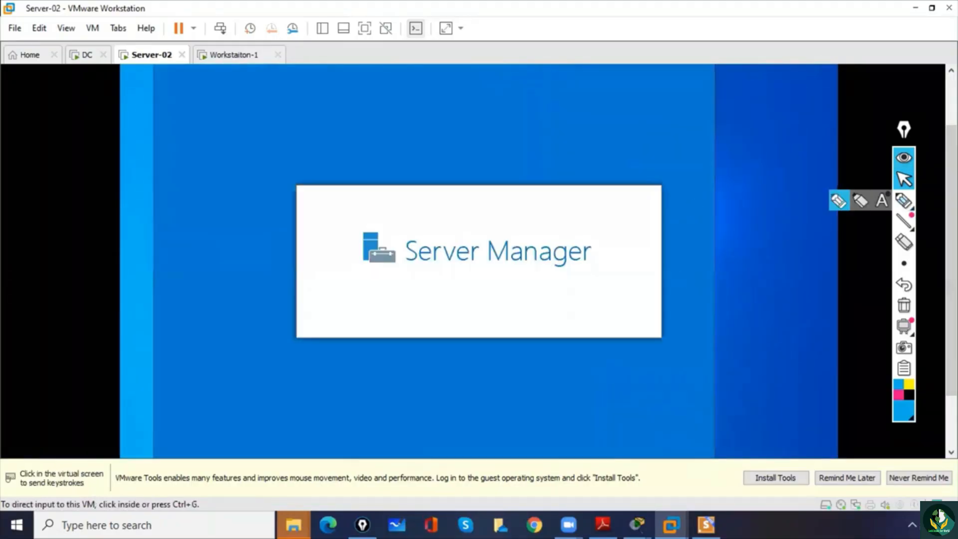
pyautogui.click(814, 200)
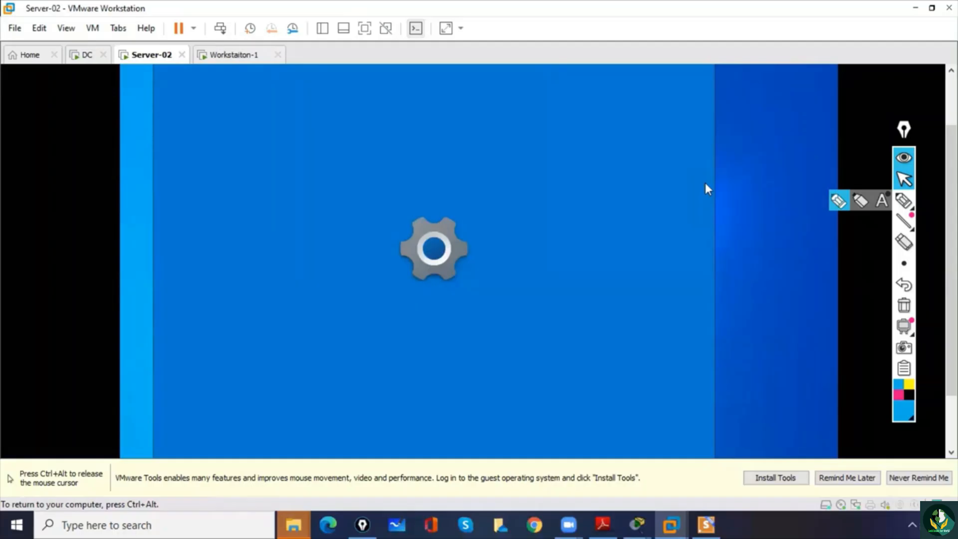
pyautogui.hotkey('ctrl', 'alt')
# - Answer No to making Server-02 discoverable by other PCs and devices on the network
pyautogui.moveTo(952, 200); pyautogui.dragTo(951, 224)
pyautogui.click(715, 176)
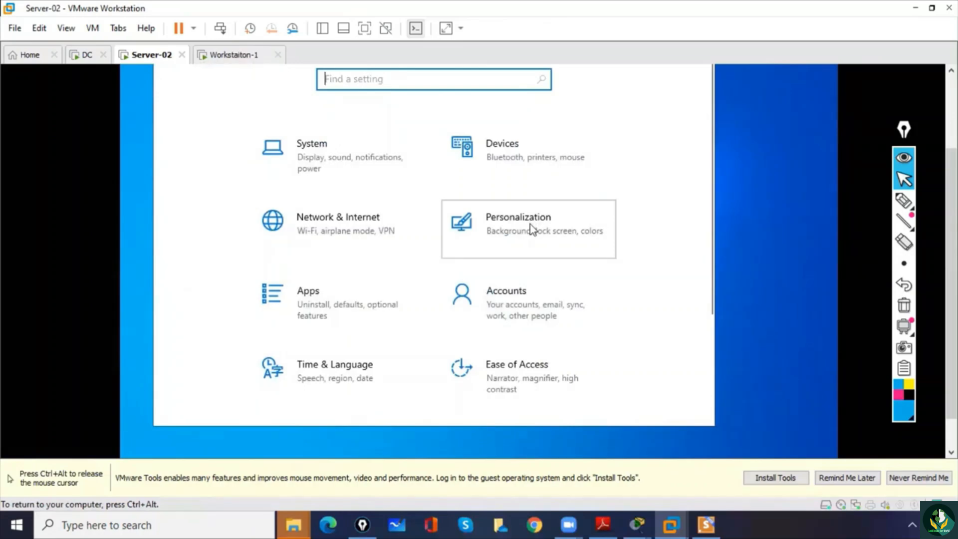
pyautogui.hotkey('ctrl', 'alt')
pyautogui.moveTo(952, 210)
pyautogui.mouseDown()
pyautogui.moveTo(952, 156)
pyautogui.moveTo(952, 194)
pyautogui.mouseUp()
pyautogui.click(519, 259)
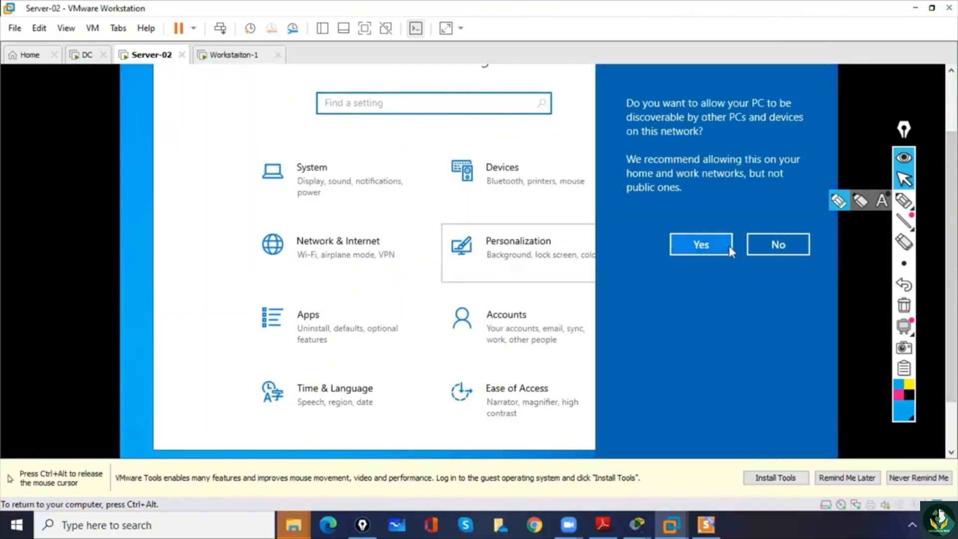
pyautogui.click(778, 245)
# - Open the desktop icon settings from the Themes page of Personalization on Server-02
pyautogui.click(483, 209)
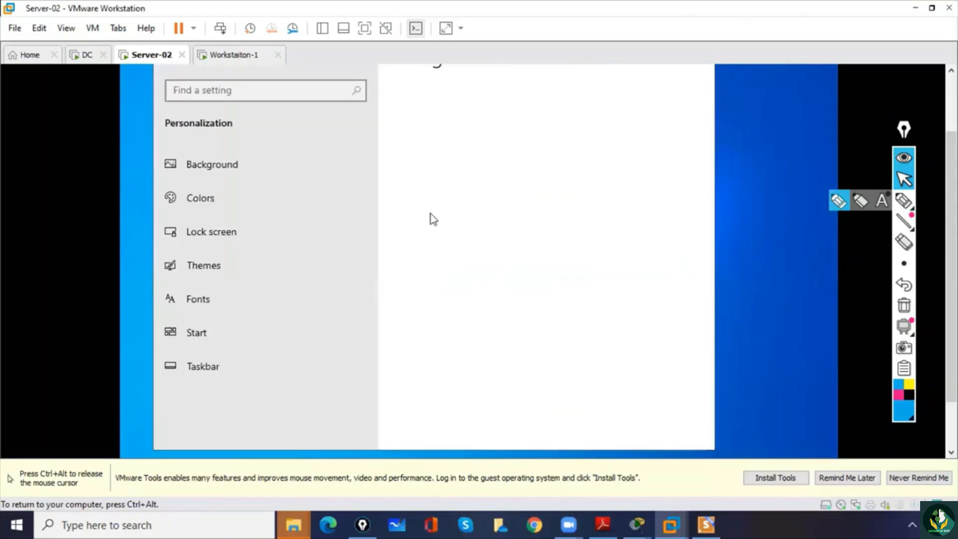
pyautogui.click(220, 270)
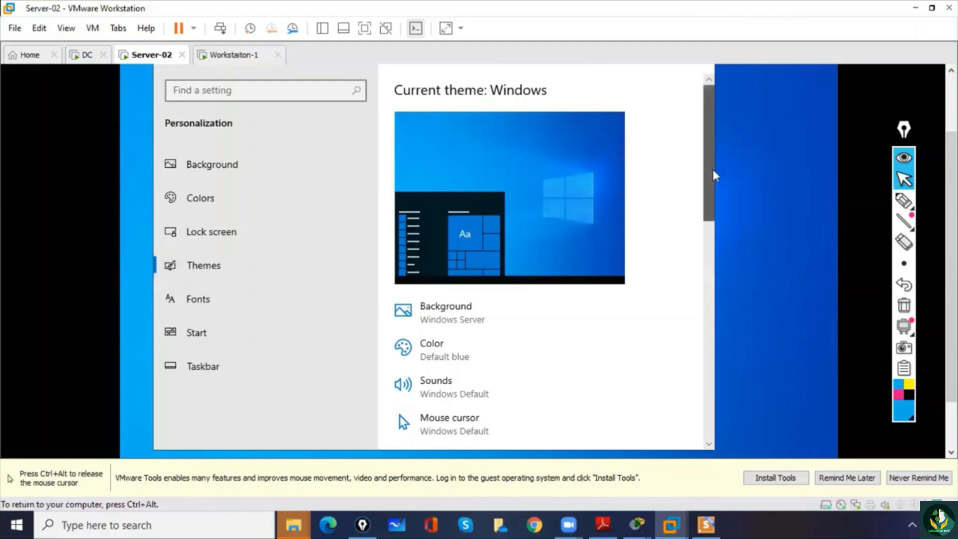
pyautogui.moveTo(712, 169); pyautogui.dragTo(701, 285)
pyautogui.scroll(-3, 698, 344)
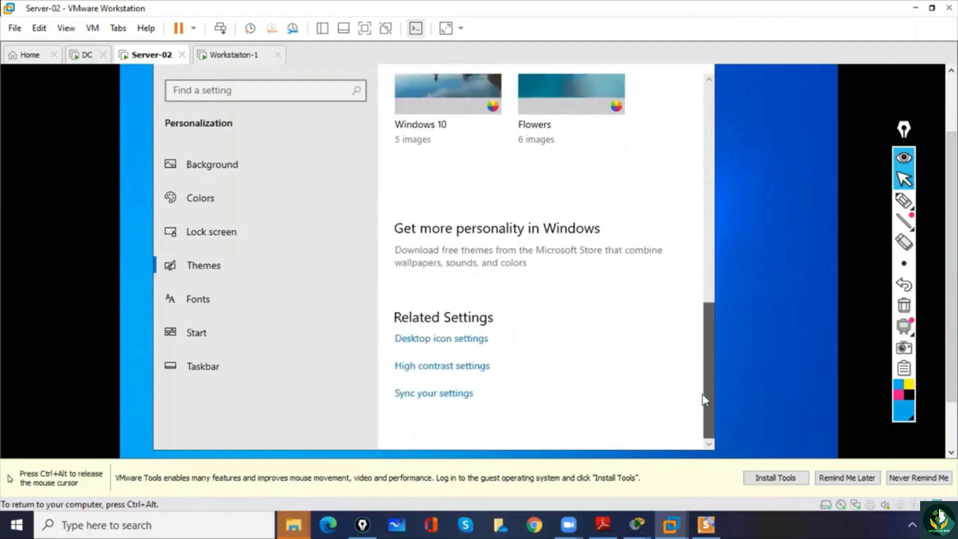
pyautogui.click(427, 341)
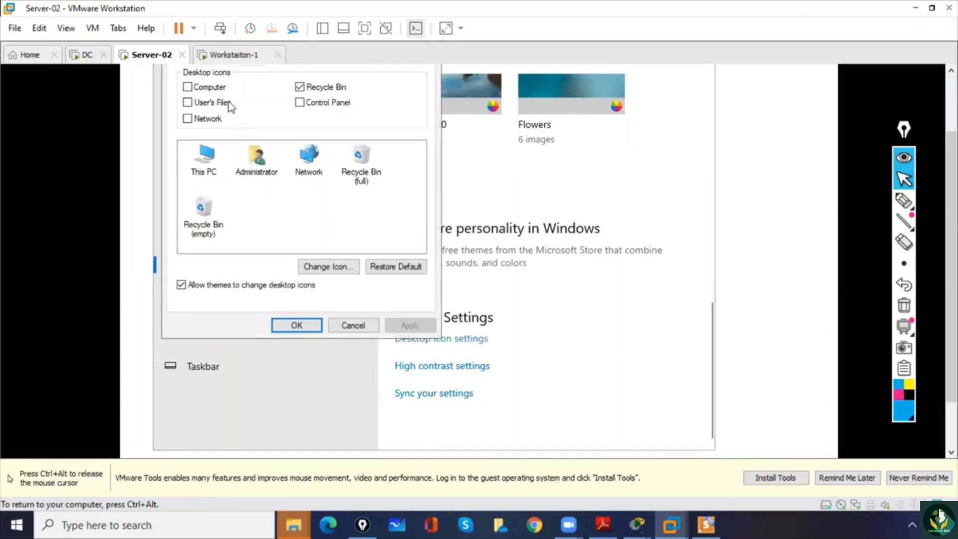
# - Enable the Computer, User's Files, Network and Control Panel desktop icons on Server-02 and apply the change
pyautogui.click(188, 87)
pyautogui.click(188, 103)
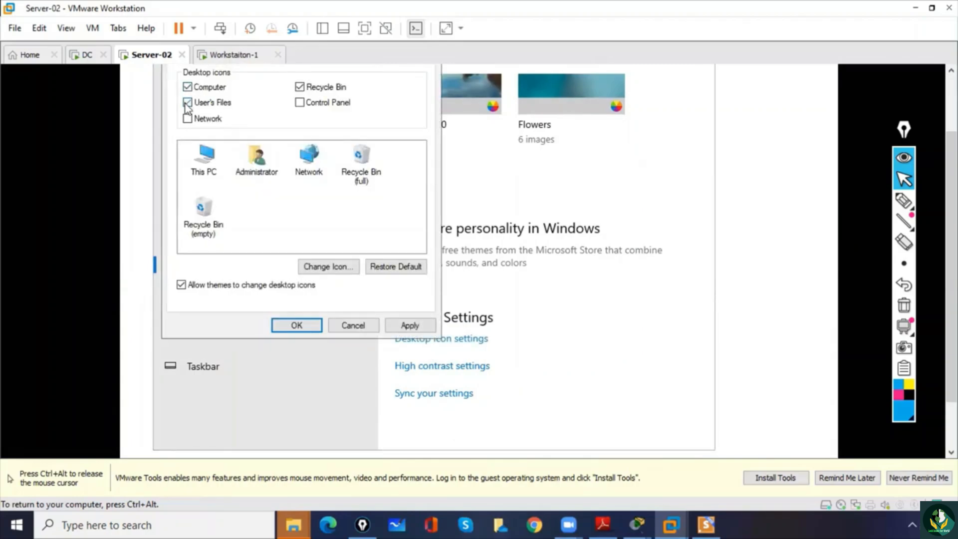
pyautogui.click(188, 118)
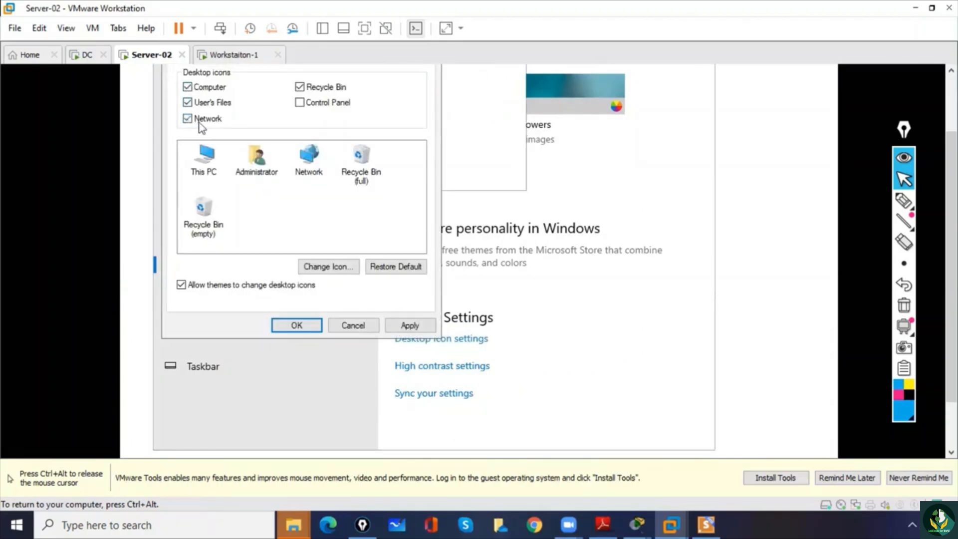
pyautogui.click(301, 103)
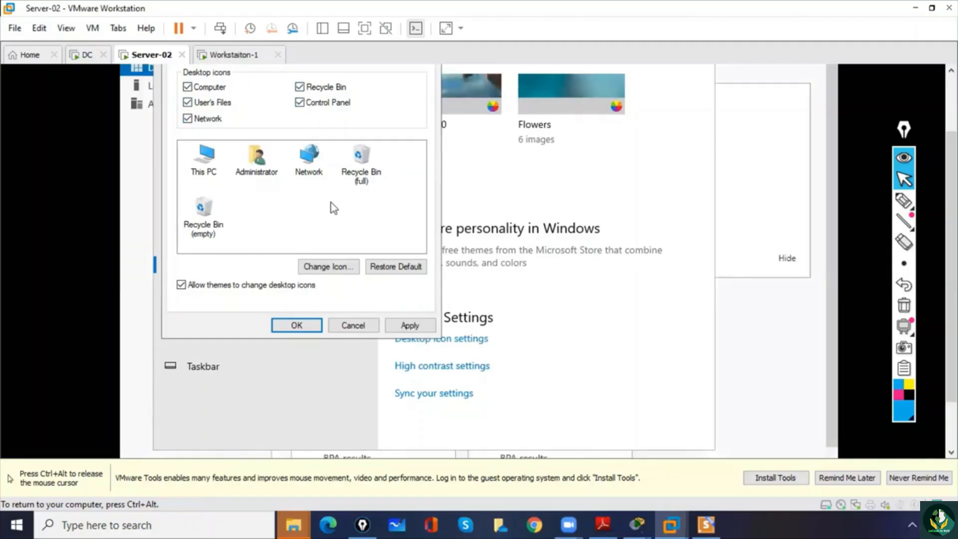
pyautogui.click(411, 325)
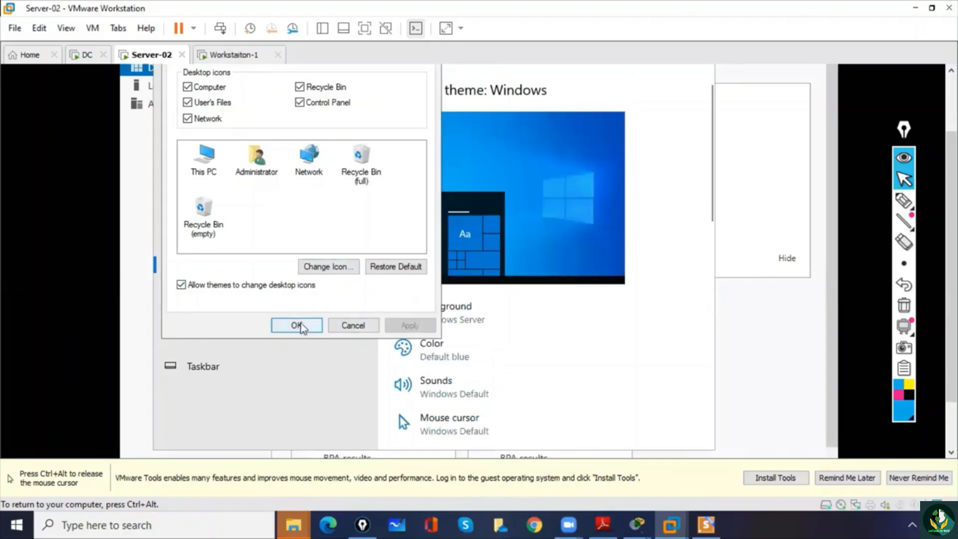
# - Confirm the desktop icon settings and close the Settings window on Server-02
pyautogui.click(297, 325)
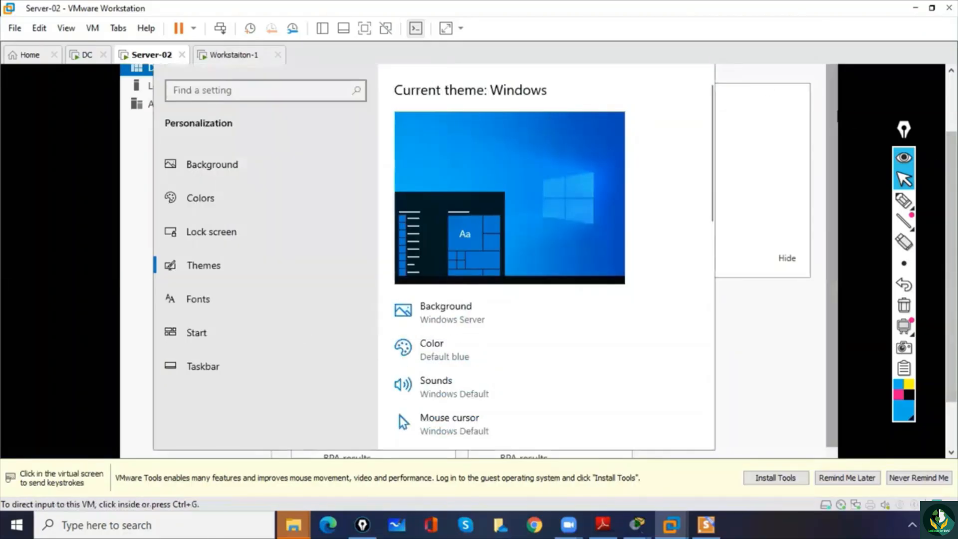
pyautogui.moveTo(951, 267); pyautogui.dragTo(951, 227)
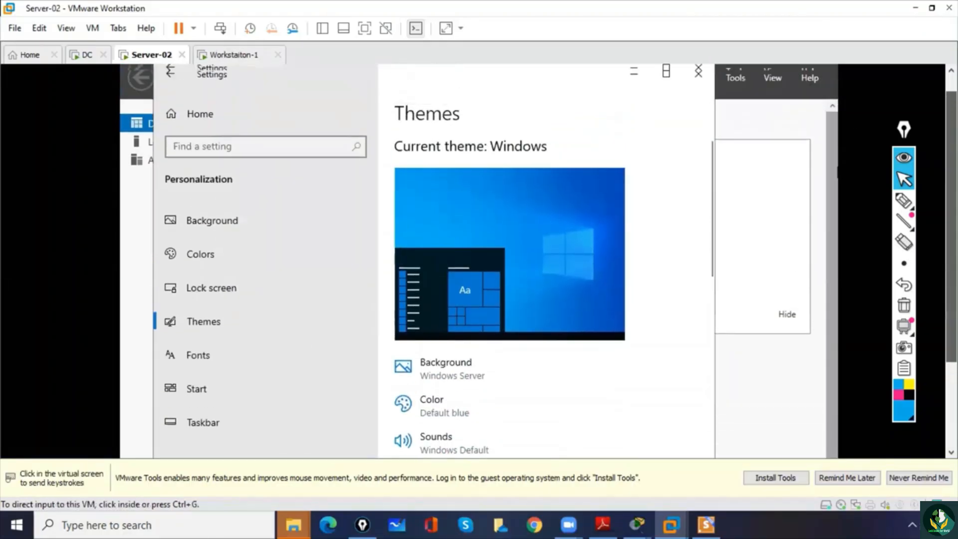
pyautogui.click(699, 99)
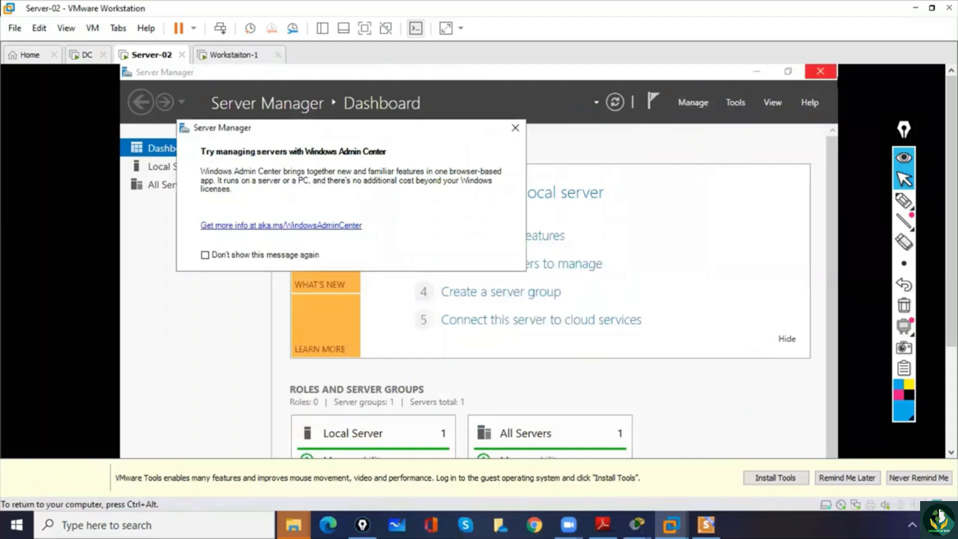
# - Close Server Manager and cancel the Shutdown Event Tracker on Server-02 without giving a reason
pyautogui.click(822, 72)
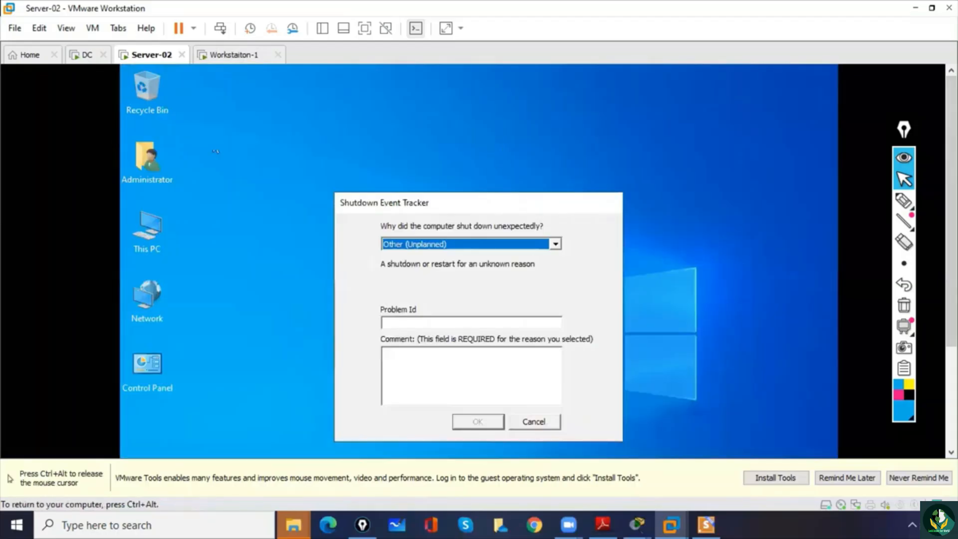
pyautogui.click(436, 375)
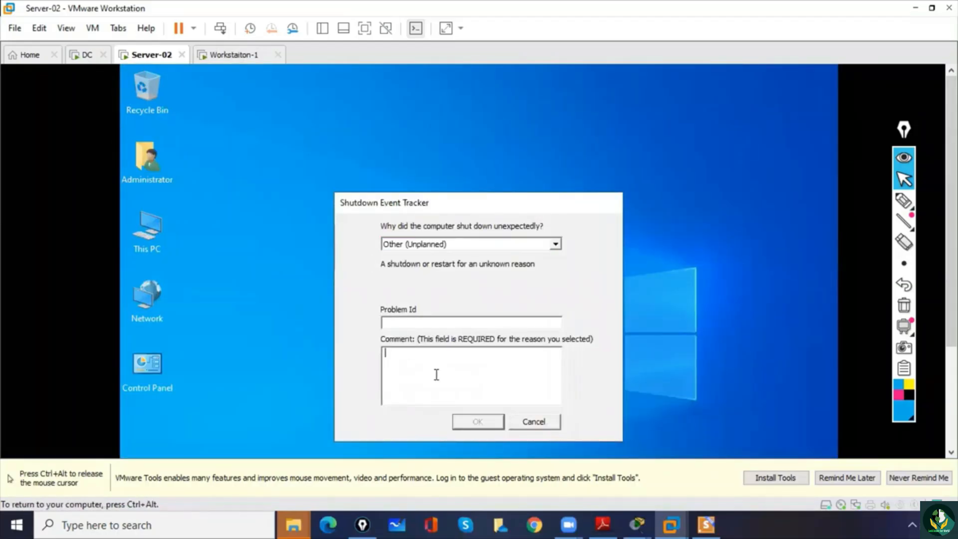
pyautogui.click(525, 423)
pyautogui.hotkey('ctrl', 'alt')
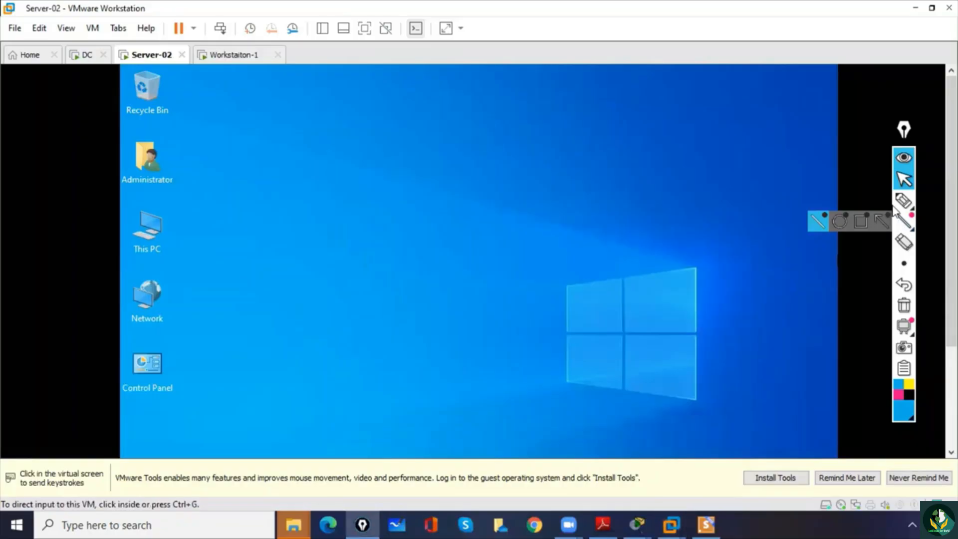
pyautogui.click(903, 201)
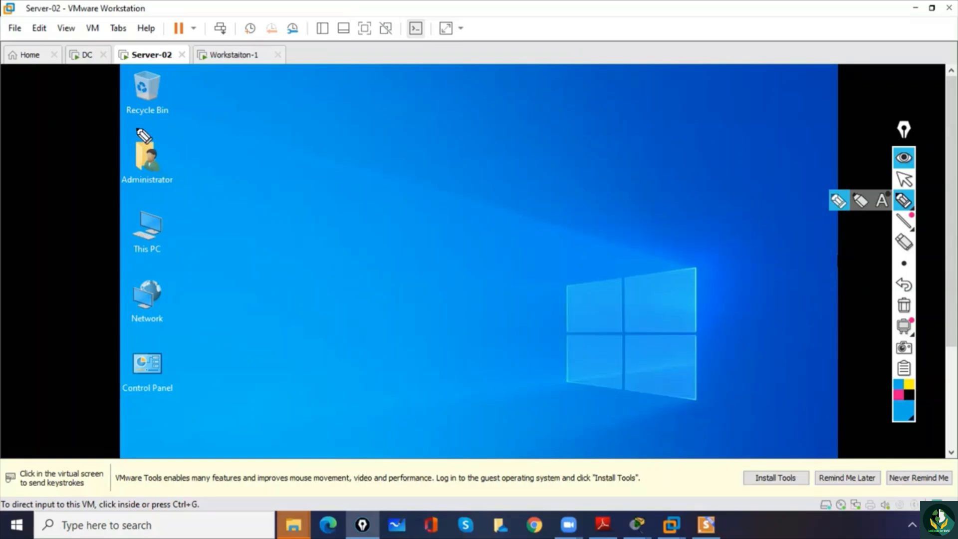
pyautogui.click(904, 179)
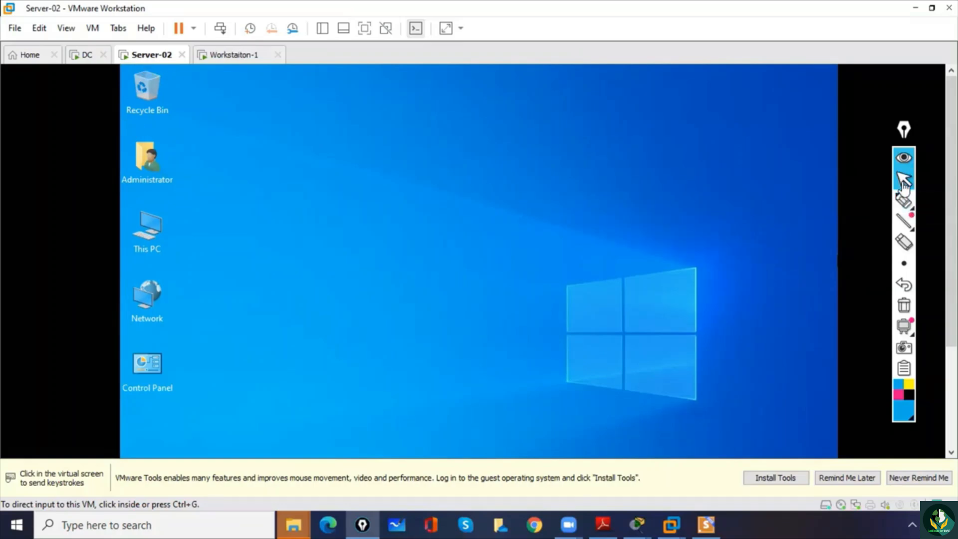
pyautogui.click(114, 10)
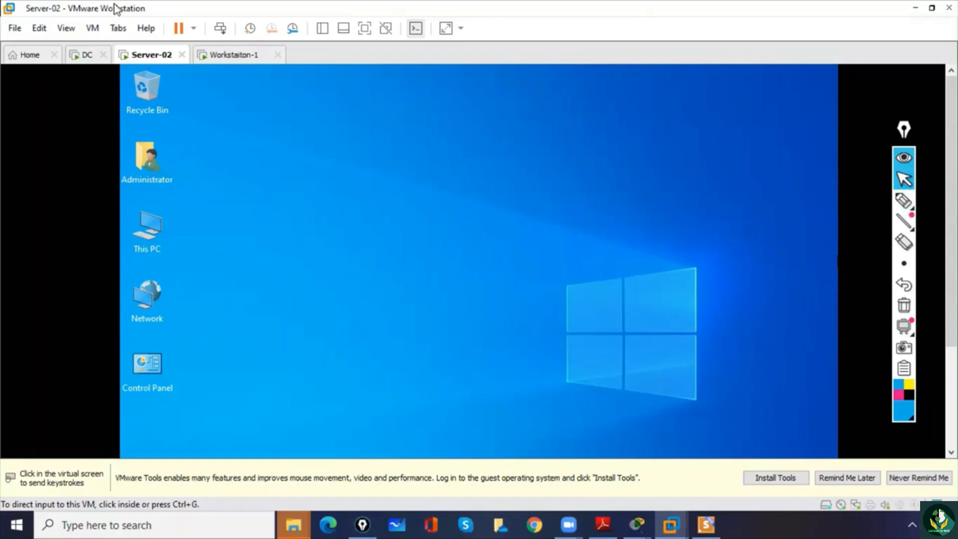
# - Mount the VMware Tools installer on Server-02 and launch its setup from DVD Drive (D:), minimizing the This PC window
pyautogui.click(93, 28)
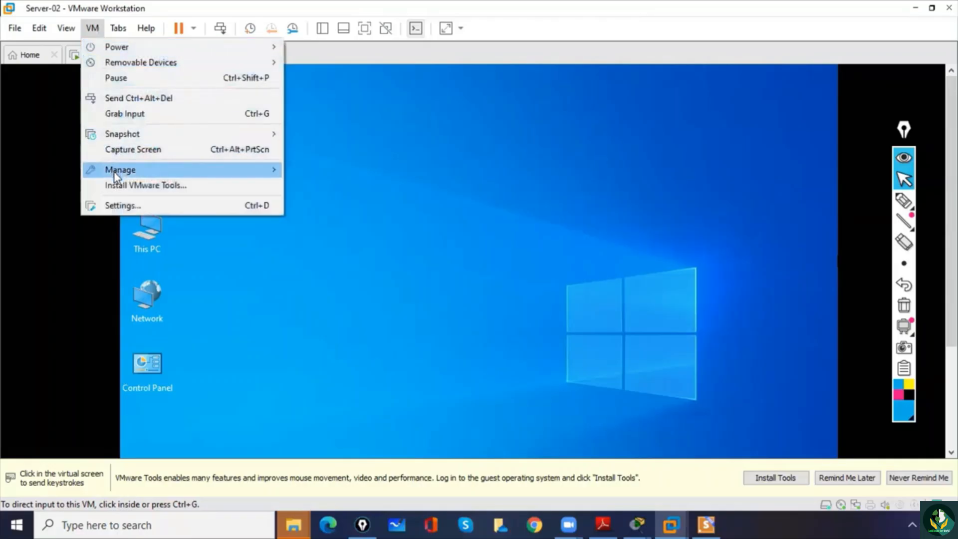
pyautogui.click(119, 185)
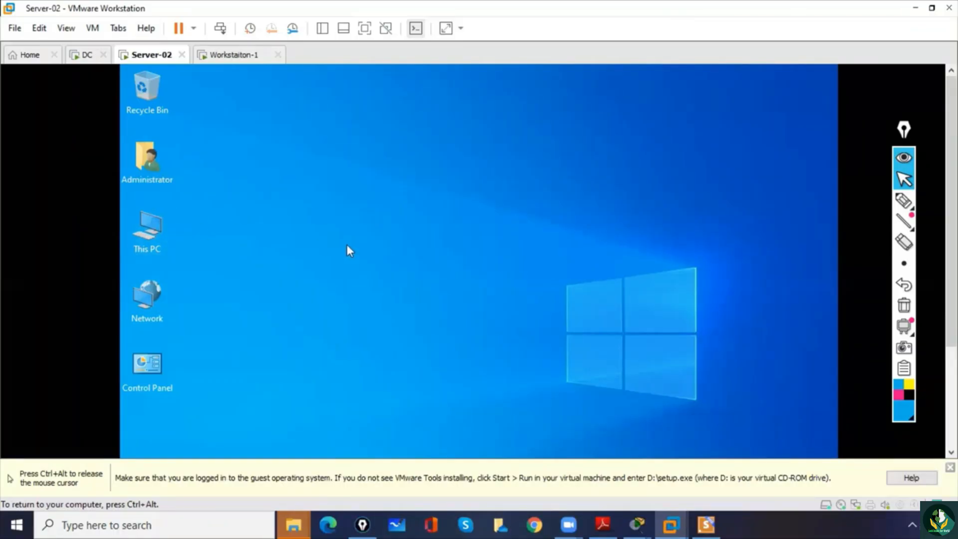
pyautogui.press('super+e')
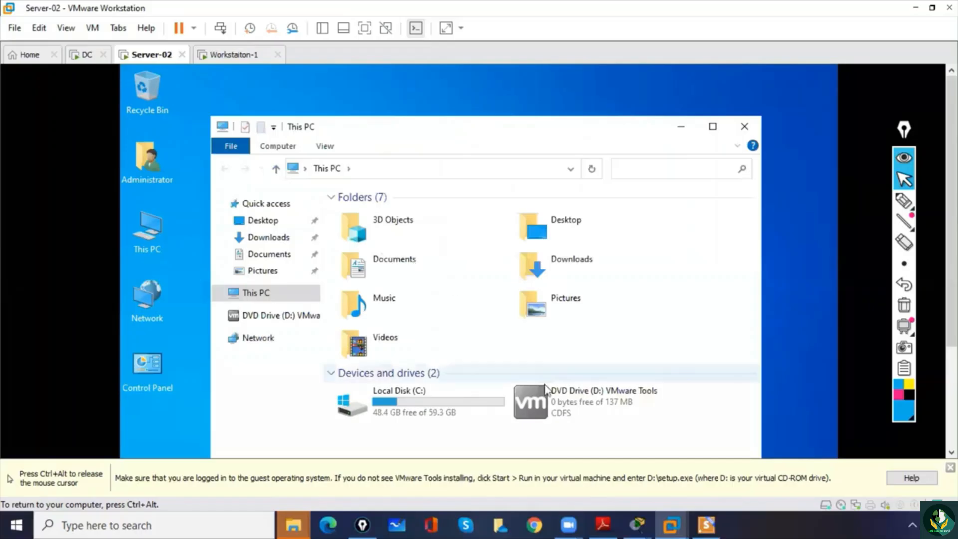
pyautogui.doubleClick(541, 411)
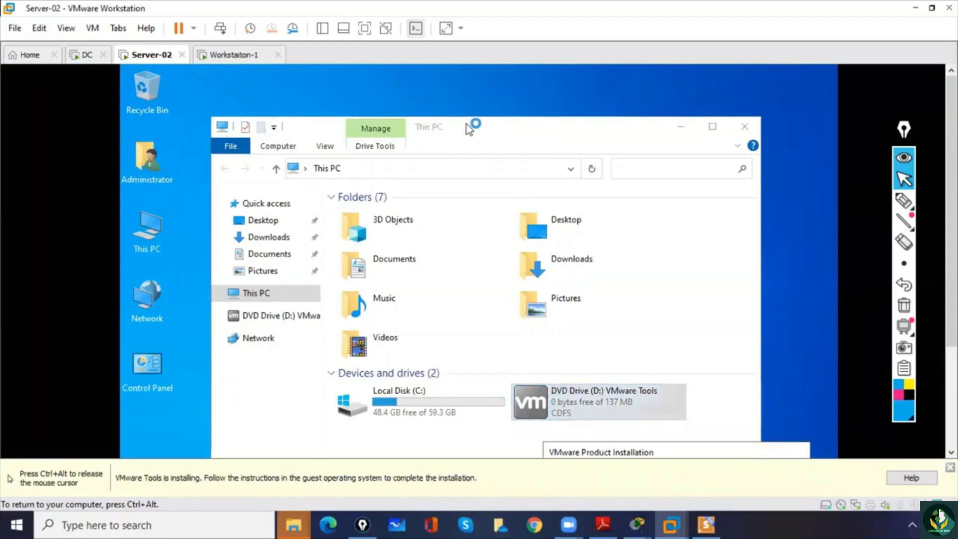
pyautogui.click(681, 127)
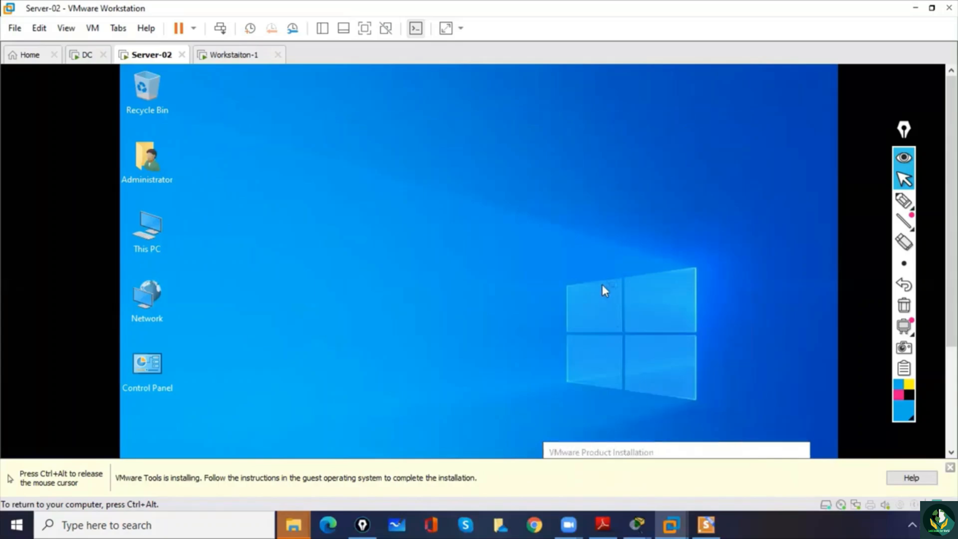
pyautogui.moveTo(627, 452); pyautogui.dragTo(524, 199)
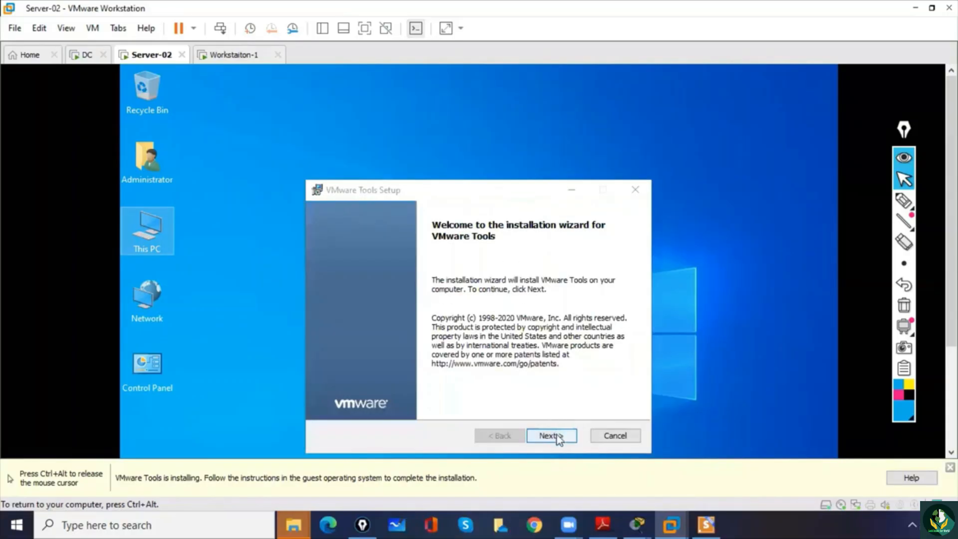
# - Install VMware Tools on Server-02 with the default setup options
pyautogui.click(557, 437)
pyautogui.click(557, 436)
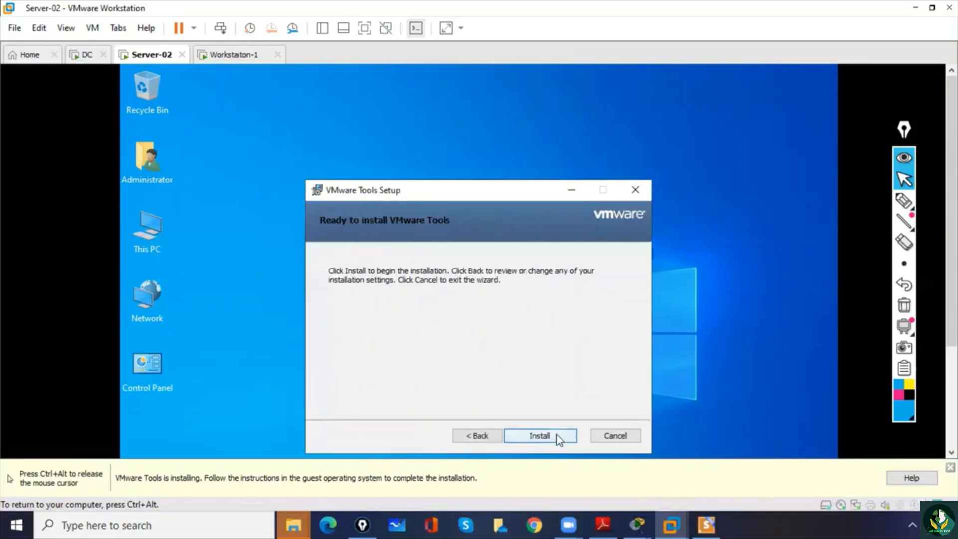
pyautogui.click(557, 437)
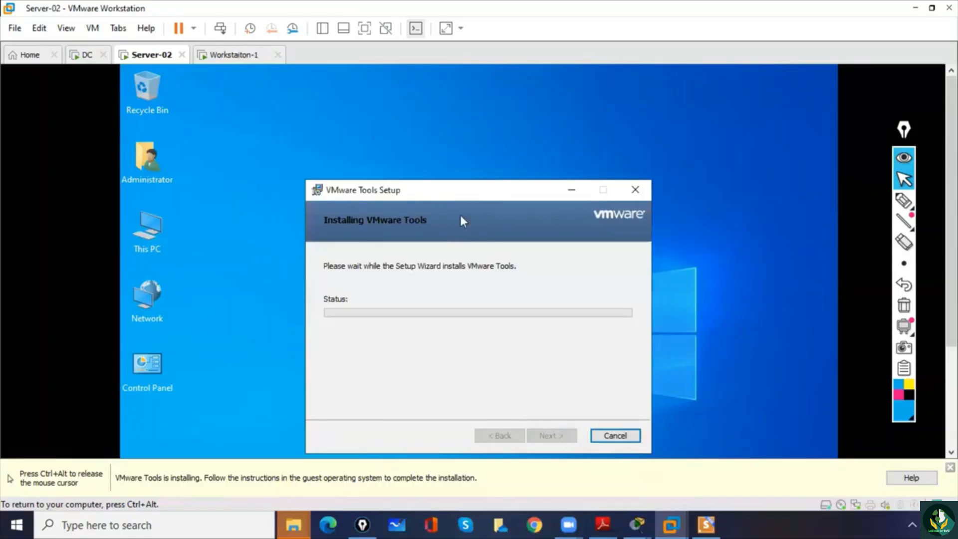
pyautogui.moveTo(459, 197); pyautogui.dragTo(468, 149)
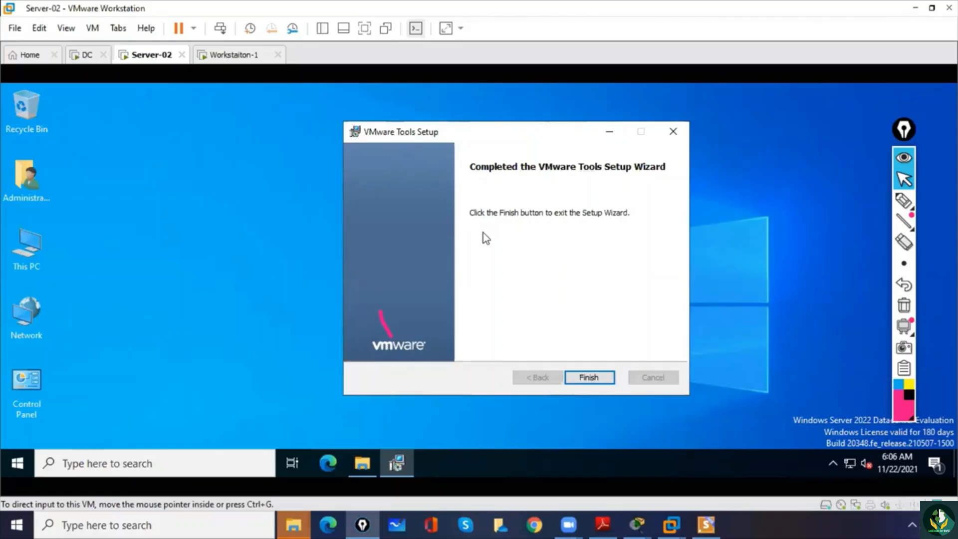
# - Finish the VMware Tools setup wizard and restart Server-02 immediately
pyautogui.click(521, 216)
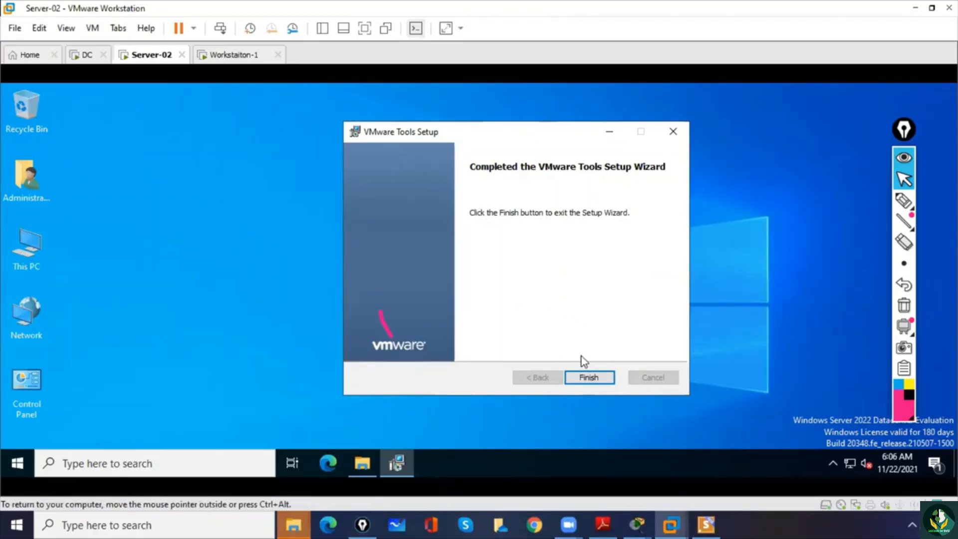
pyautogui.click(592, 376)
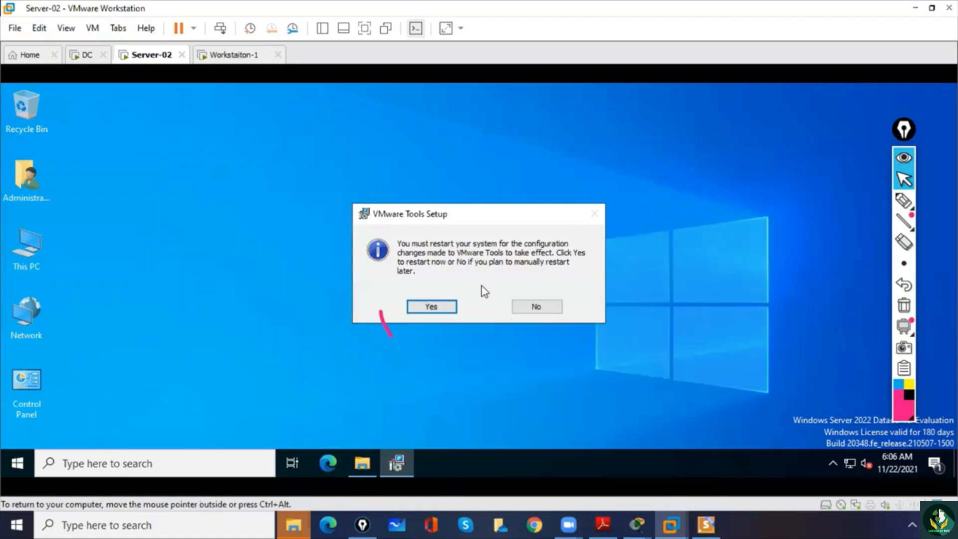
pyautogui.click(444, 308)
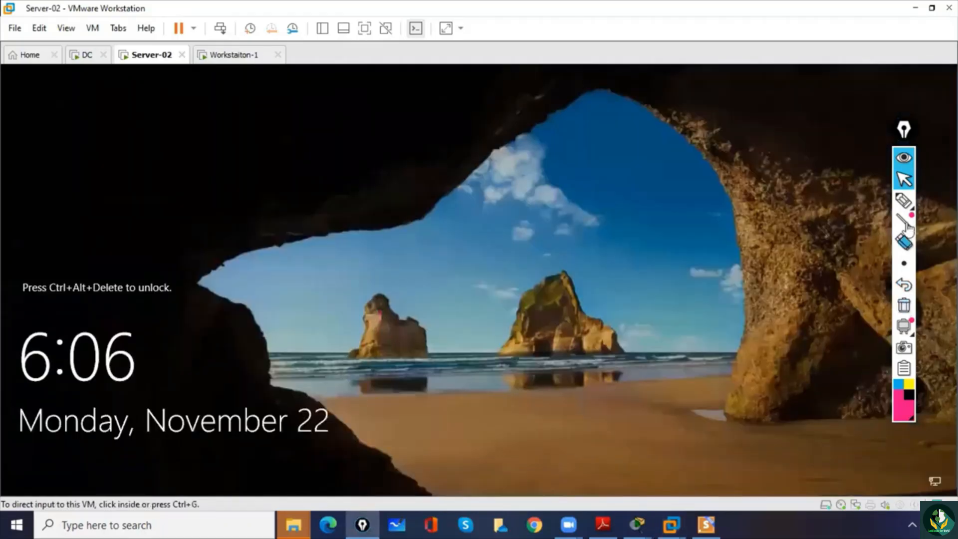
# - Unlock Server-02 and sign in as Administrator with the account password
pyautogui.click(218, 29)
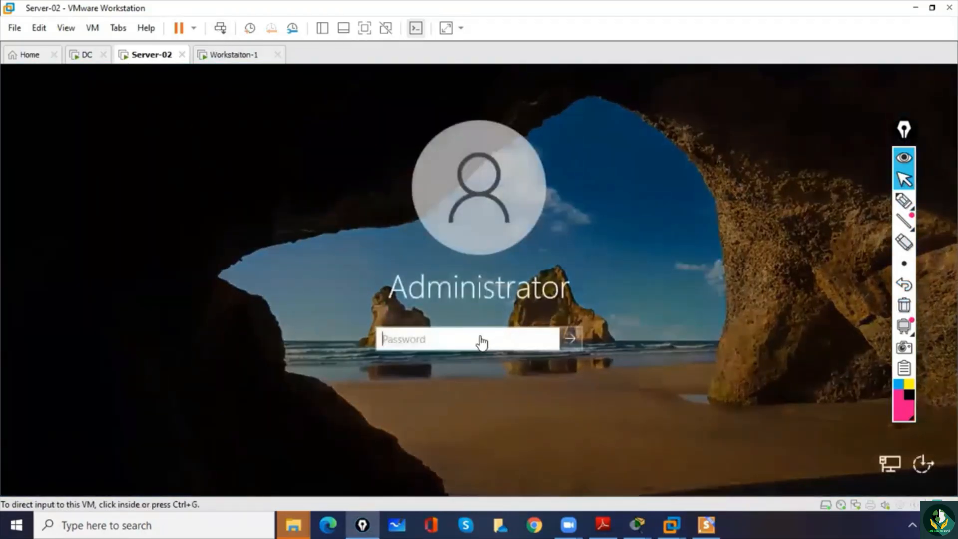
pyautogui.click(482, 337)
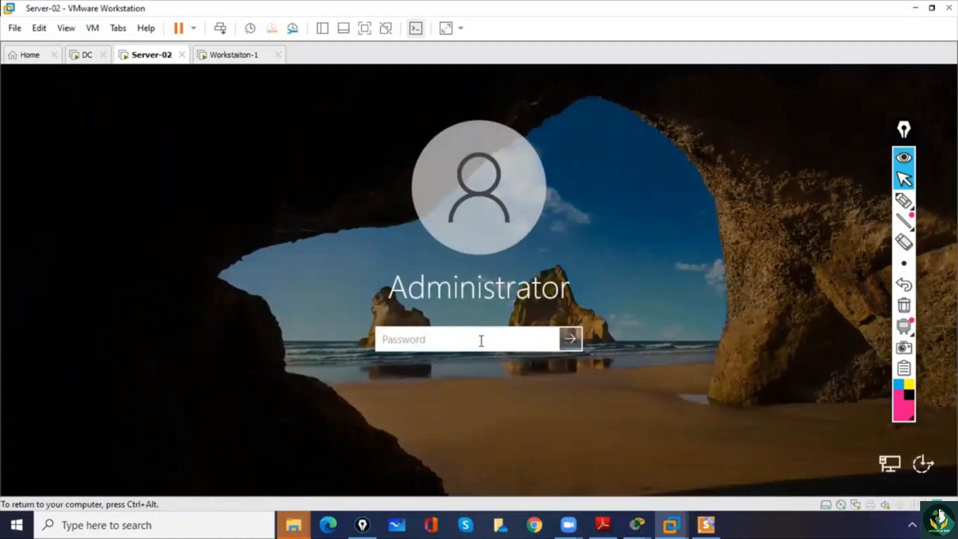
pyautogui.write('•••••••')
pyautogui.press('BackSpace')
pyautogui.press('BackSpace')
pyautogui.press('BackSpace')
pyautogui.press('BackSpace')
pyautogui.press('BackSpace')
pyautogui.press('BackSpace')
pyautogui.press('BackSpace')
pyautogui.write('•••••••••')
pyautogui.press('Return')
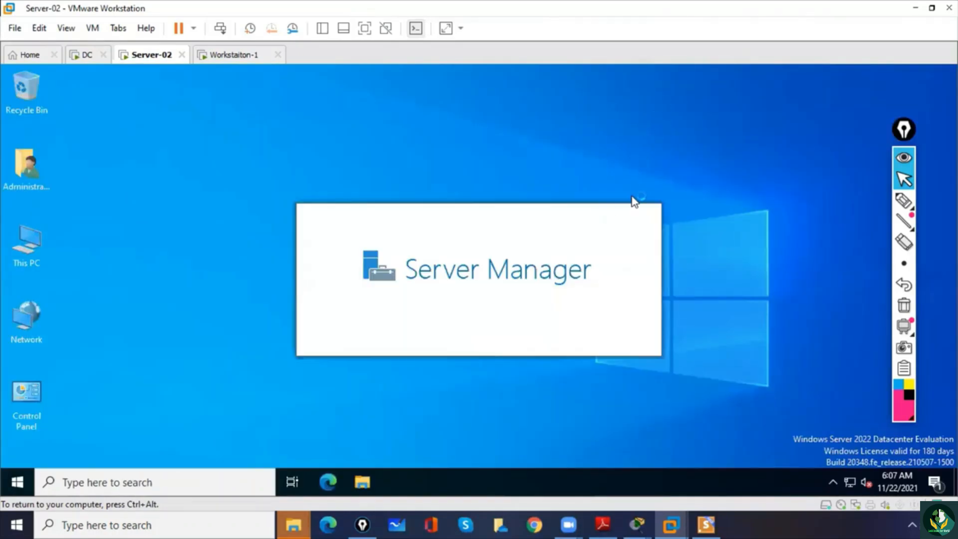
# - Handwrite 10.0.0.1 by the DC tab and 10.0.0.x and 10.0.0.1 under the Server-02 tab with the annotation pen, and clear the drawings
pyautogui.click(904, 201)
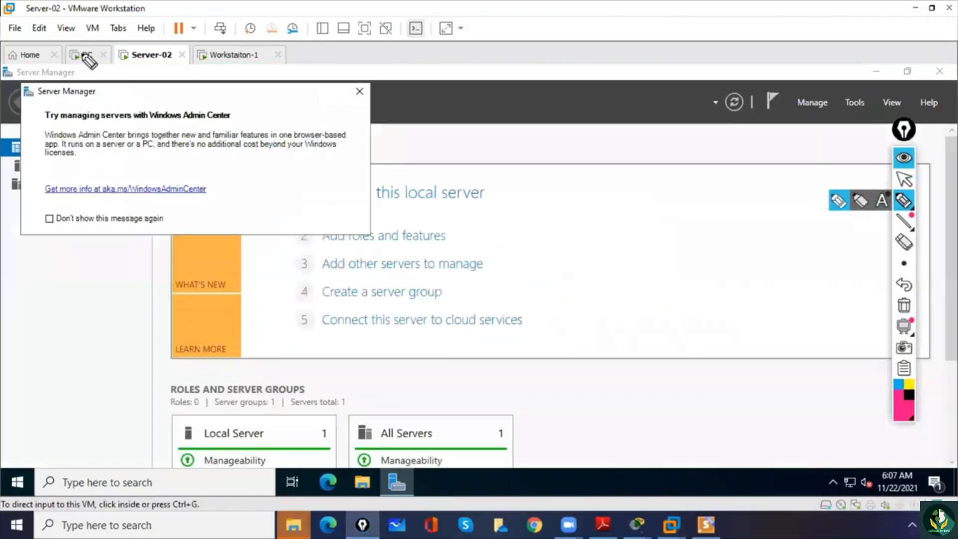
pyautogui.moveTo(86, 58); pyautogui.dragTo(80, 51)
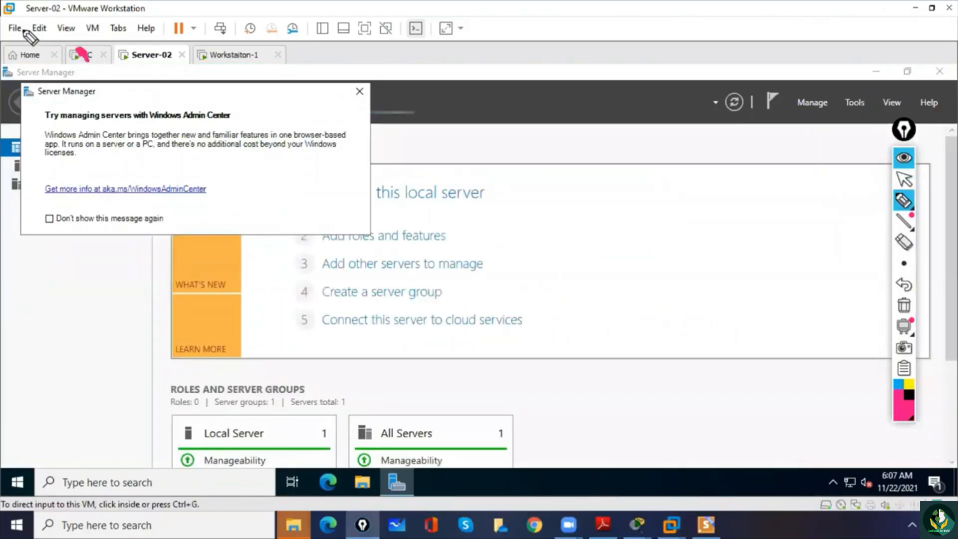
pyautogui.moveTo(25, 32)
pyautogui.mouseDown()
pyautogui.moveTo(73, 4)
pyautogui.moveTo(80, 13)
pyautogui.mouseUp()
pyautogui.moveTo(43, 51); pyautogui.dragTo(71, 25)
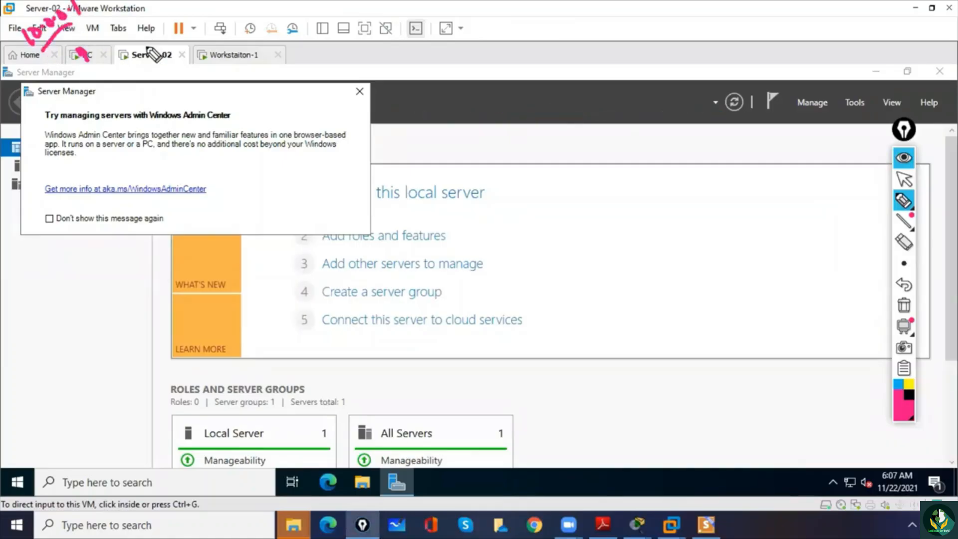
pyautogui.moveTo(148, 59)
pyautogui.mouseDown()
pyautogui.moveTo(160, 75)
pyautogui.moveTo(163, 62)
pyautogui.mouseUp()
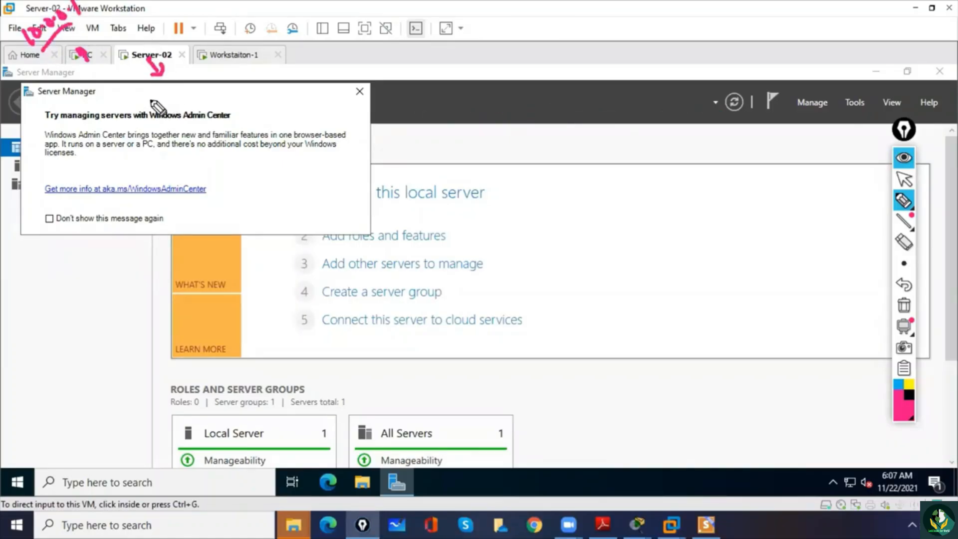
pyautogui.moveTo(138, 116); pyautogui.dragTo(212, 72)
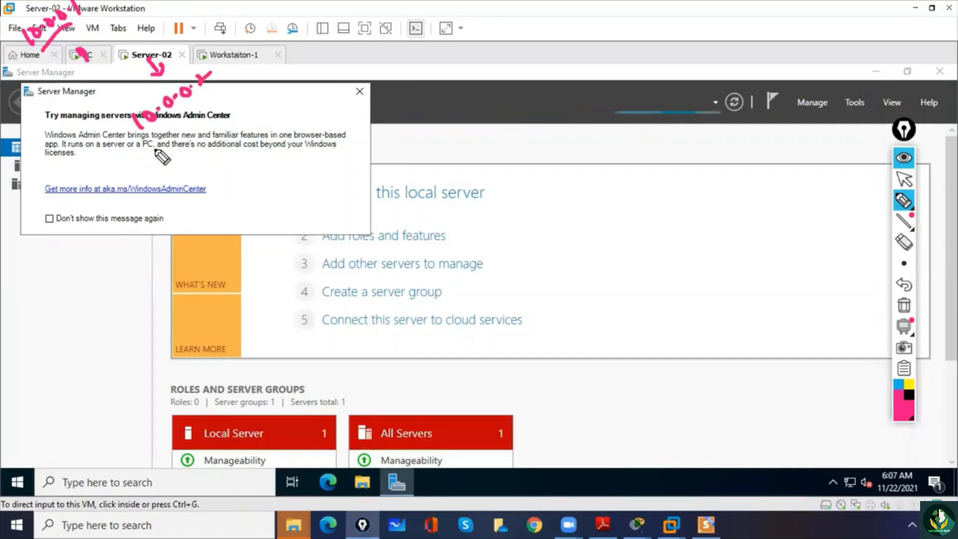
pyautogui.moveTo(155, 150)
pyautogui.mouseDown()
pyautogui.moveTo(165, 161)
pyautogui.moveTo(213, 103)
pyautogui.moveTo(235, 103)
pyautogui.mouseUp()
pyautogui.click(184, 135)
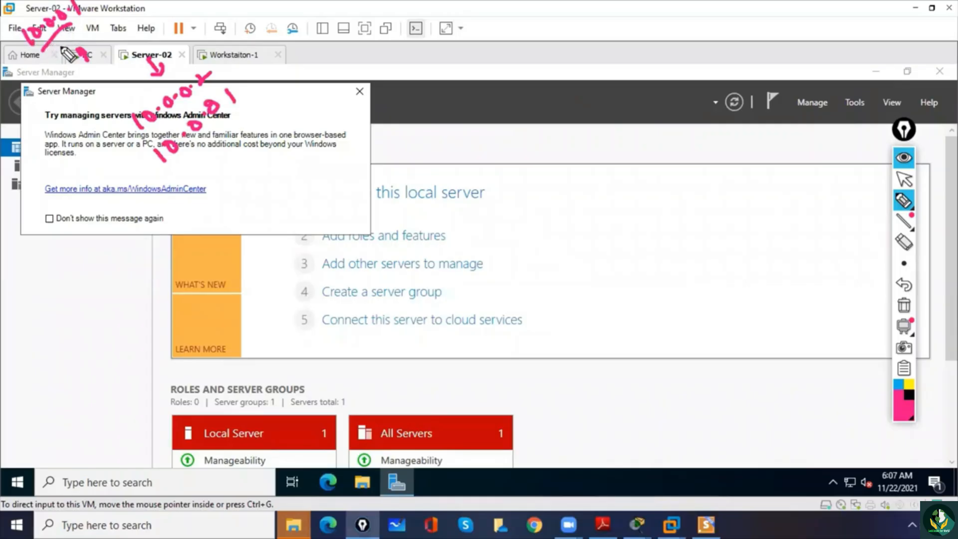
pyautogui.moveTo(151, 158)
pyautogui.mouseDown()
pyautogui.moveTo(131, 165)
pyautogui.moveTo(52, 93)
pyautogui.moveTo(62, 94)
pyautogui.mouseUp()
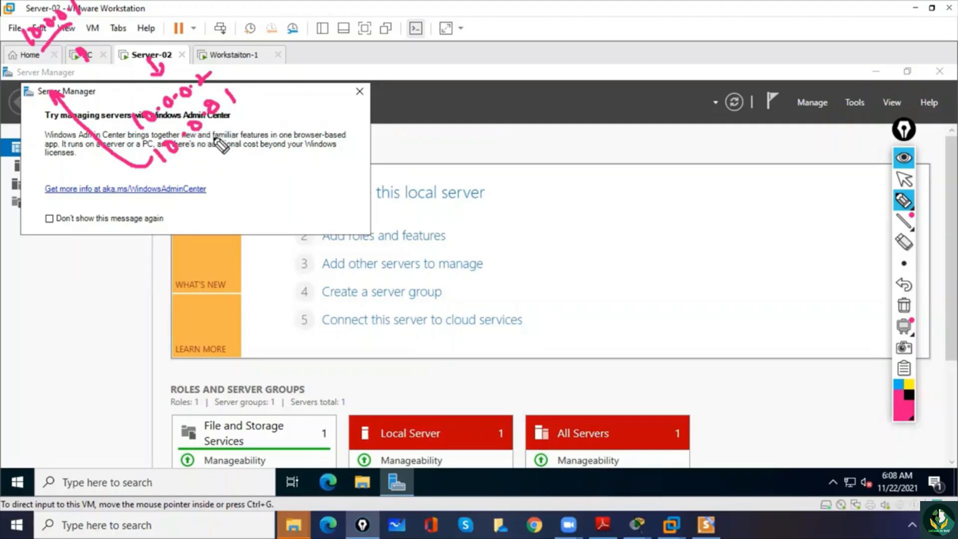
pyautogui.moveTo(136, 43)
pyautogui.mouseDown()
pyautogui.moveTo(134, 62)
pyautogui.moveTo(182, 53)
pyautogui.moveTo(170, 65)
pyautogui.mouseUp()
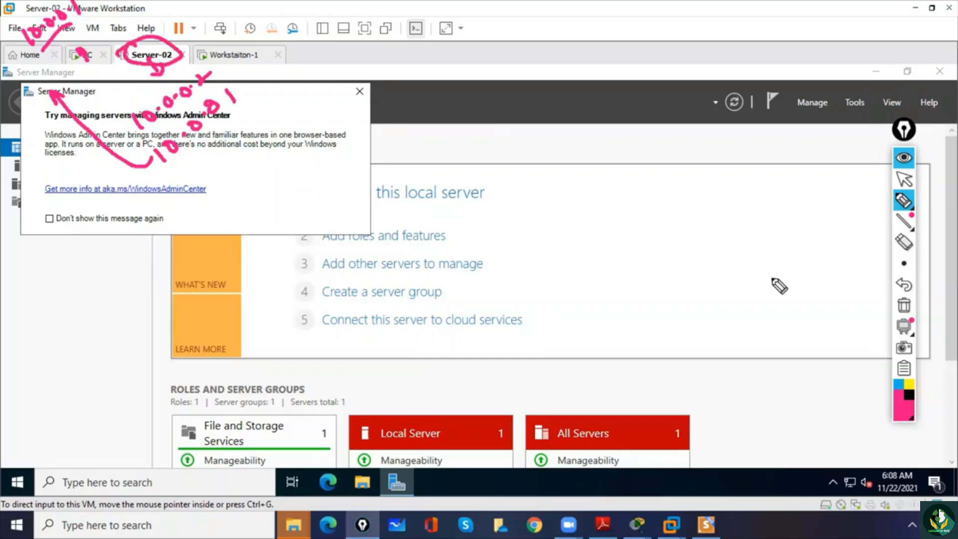
pyautogui.click(904, 305)
pyautogui.click(904, 179)
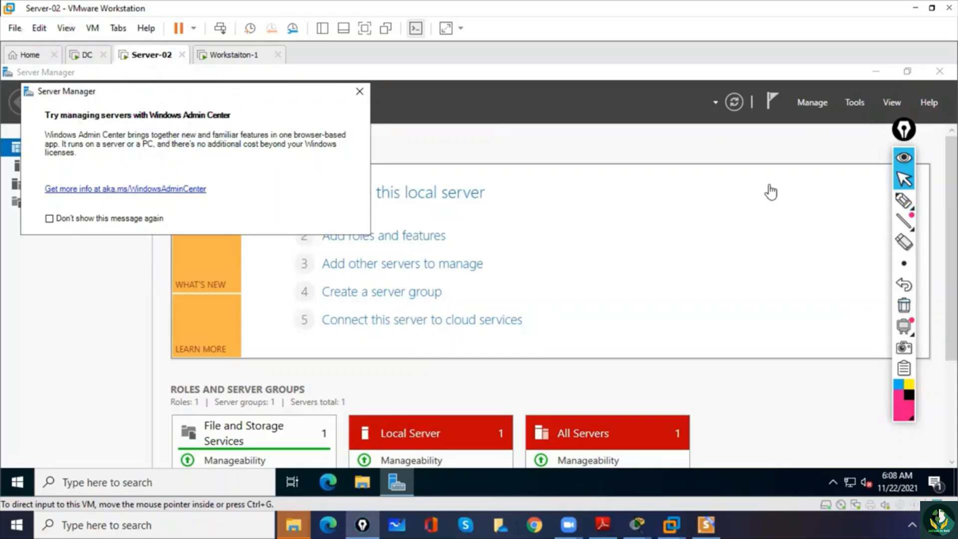
# - Dismiss the Windows Admin Center message and minimize Server Manager on Server-02
pyautogui.click(360, 91)
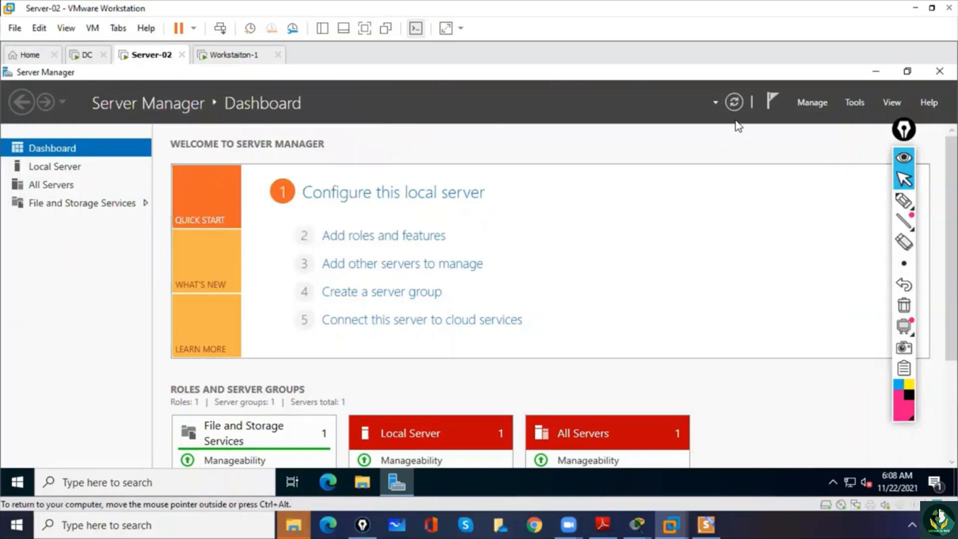
pyautogui.click(875, 71)
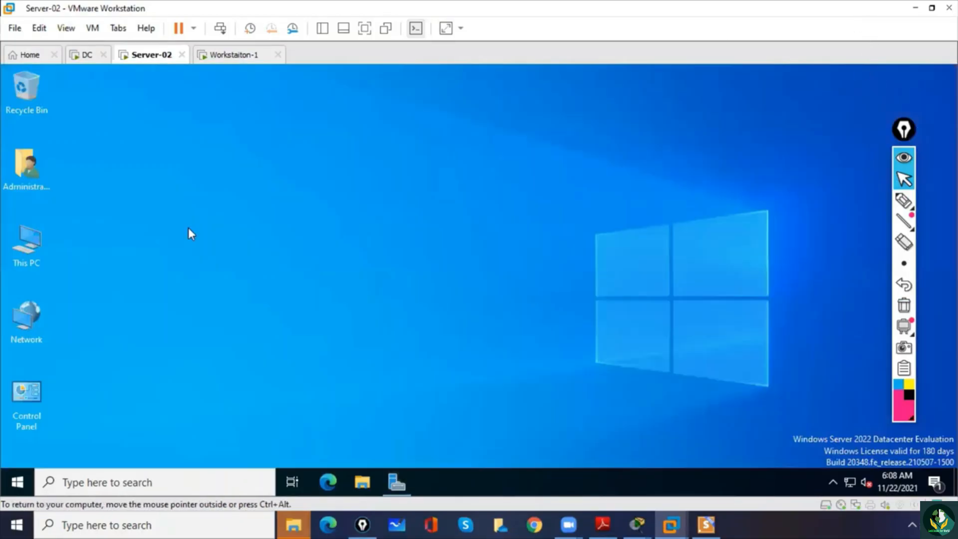
# - Rename this PC to Server-02 from its system properties, postpone the restart, and close Settings
pyautogui.rightClick(23, 246)
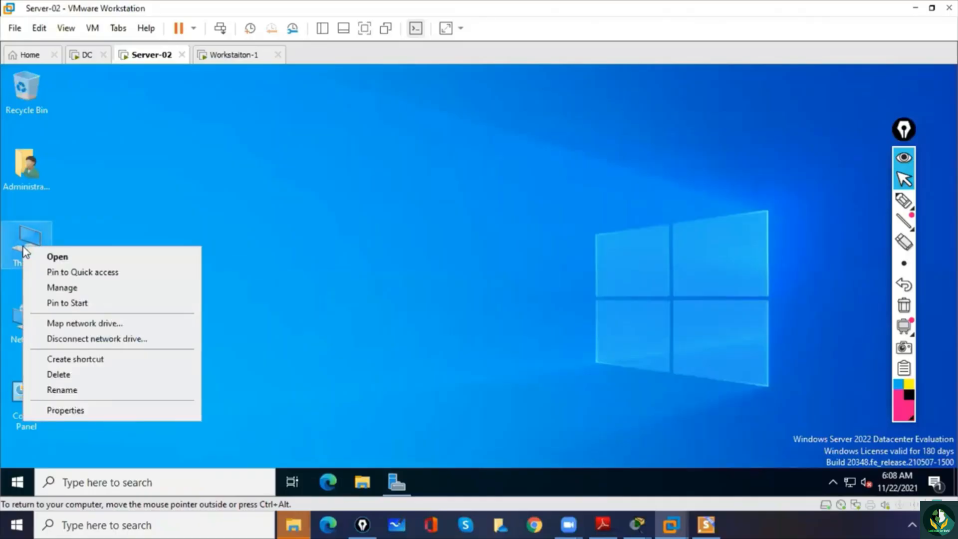
pyautogui.click(77, 415)
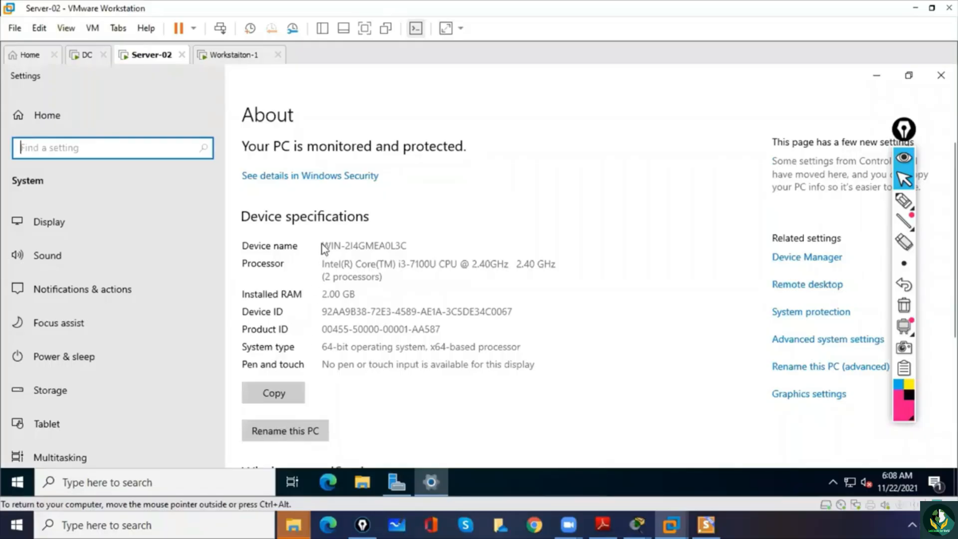
pyautogui.moveTo(322, 246); pyautogui.dragTo(423, 238)
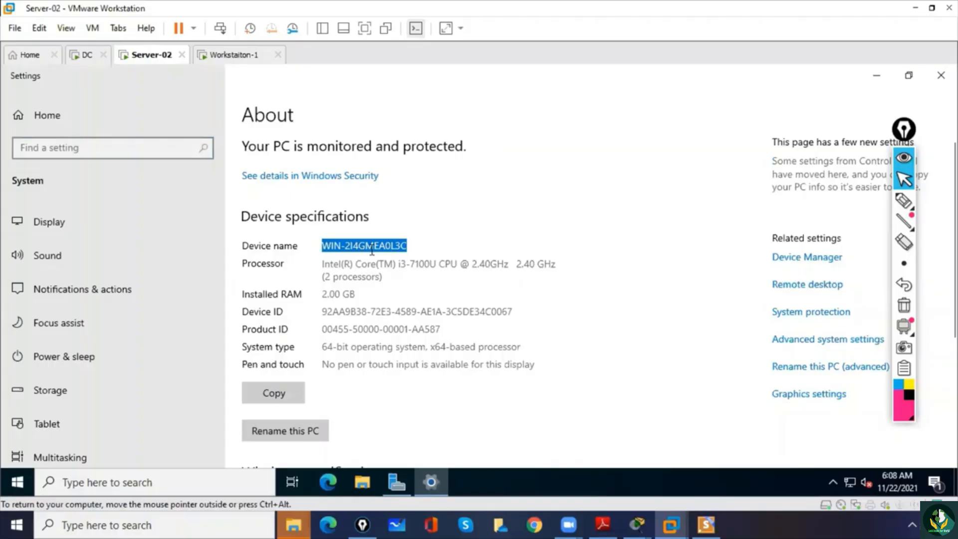
pyautogui.click(374, 294)
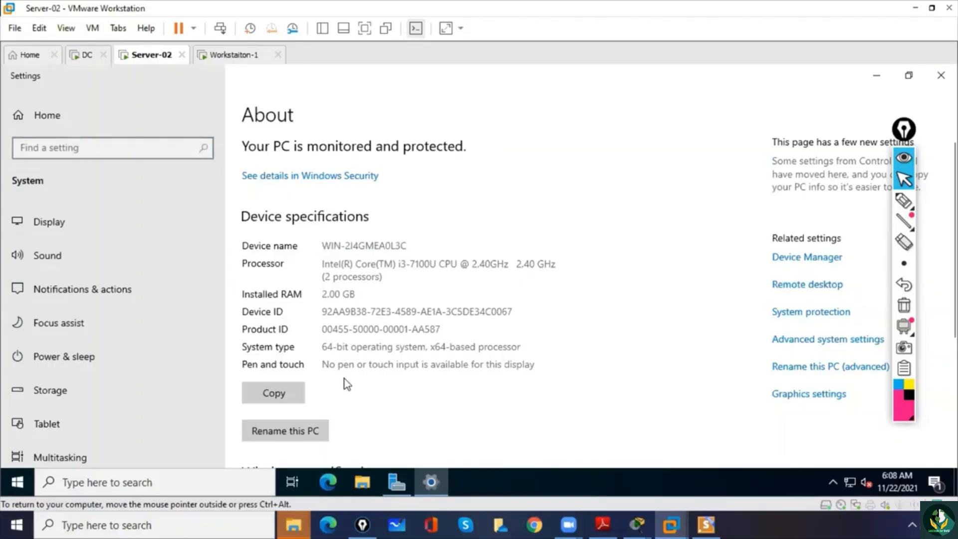
pyautogui.click(315, 432)
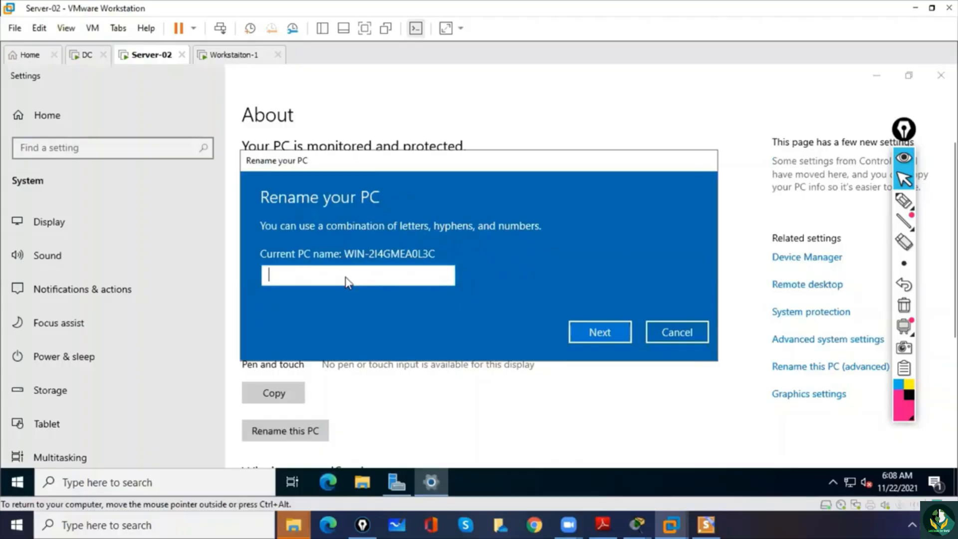
pyautogui.write('Server')
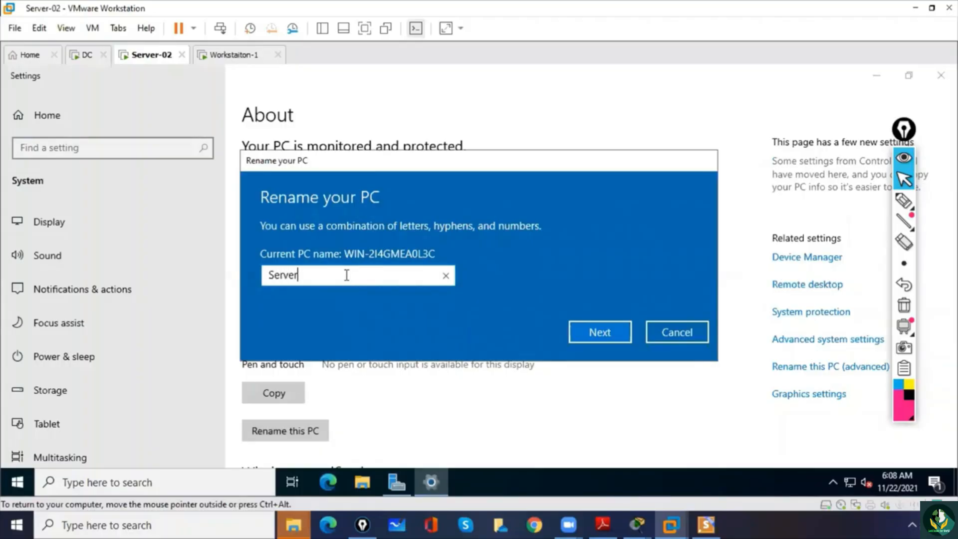
pyautogui.write('-02')
pyautogui.click(606, 335)
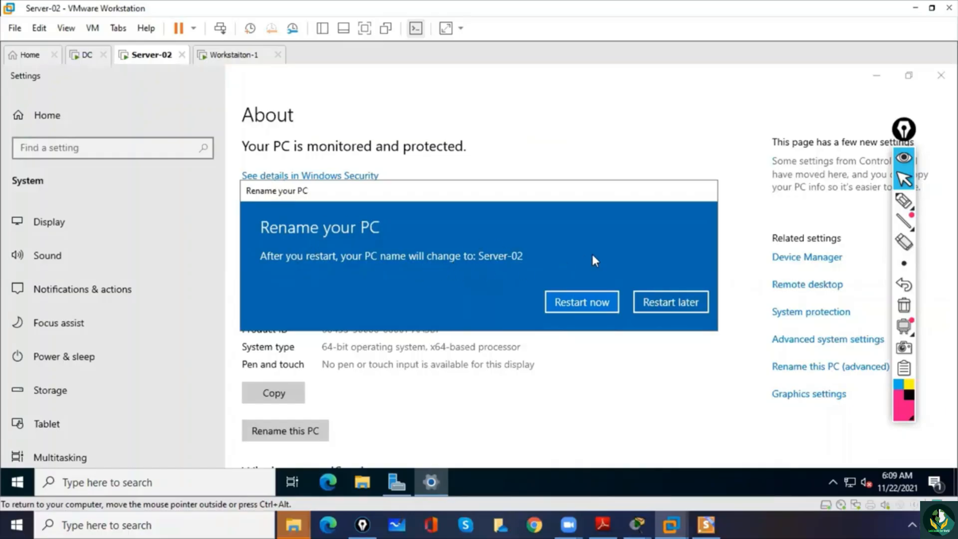
pyautogui.click(667, 307)
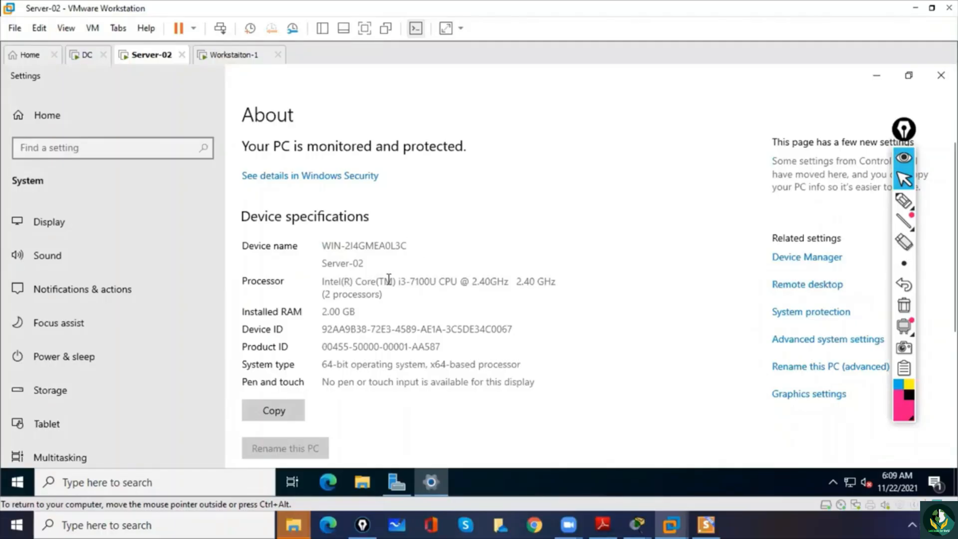
pyautogui.click(941, 74)
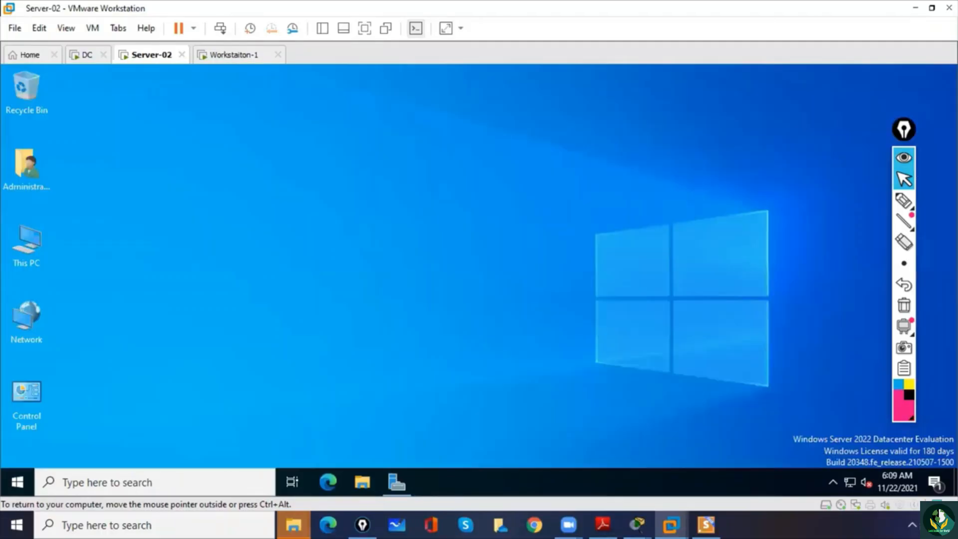
# - Find and launch ncpa.cpl, and open the Internet Protocol Version 4 properties of the Ethernet0 adapter
pyautogui.click(192, 484)
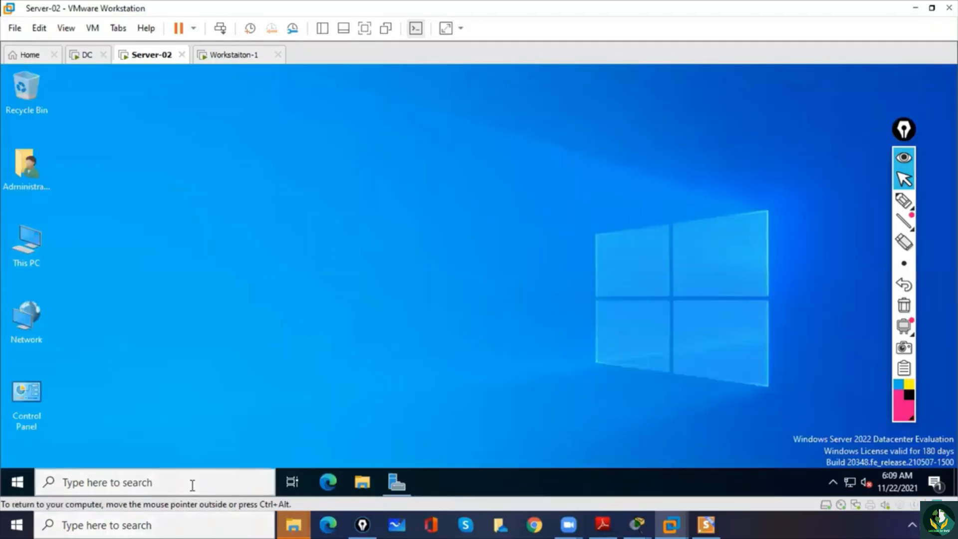
pyautogui.write('ncpa.cpl')
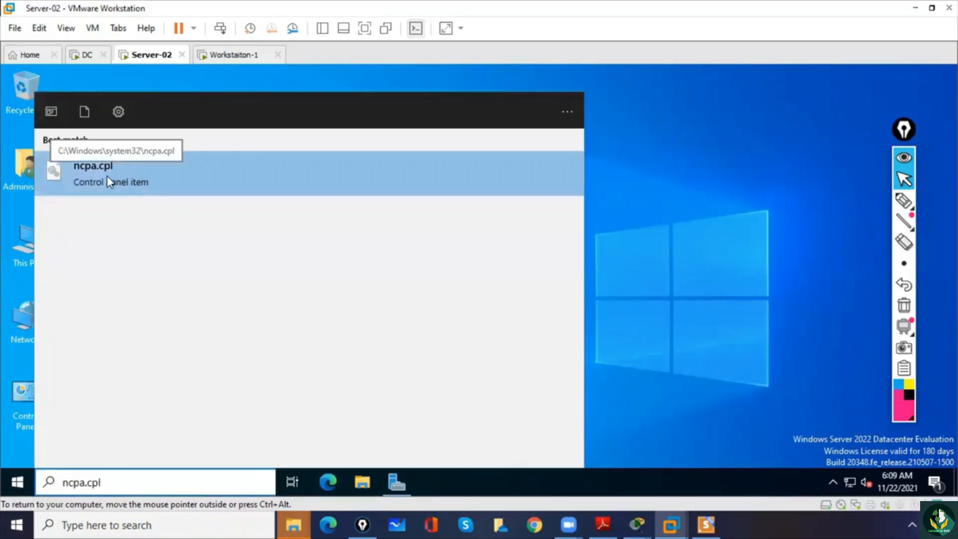
pyautogui.click(107, 178)
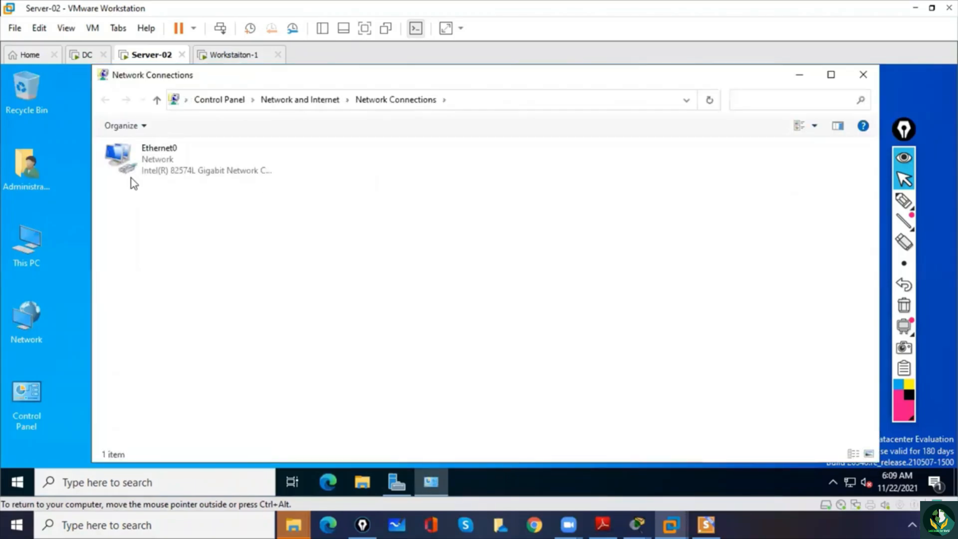
pyautogui.click(150, 158)
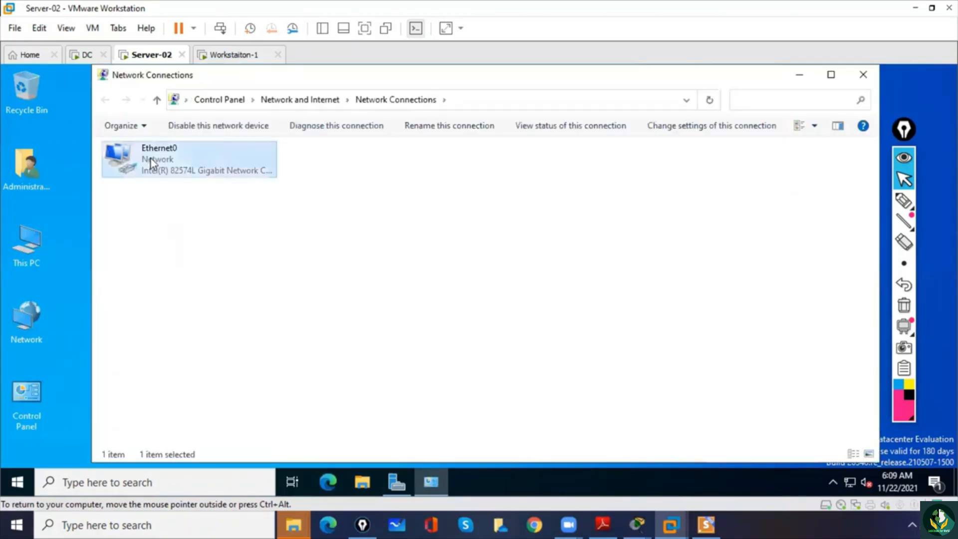
pyautogui.doubleClick(151, 158)
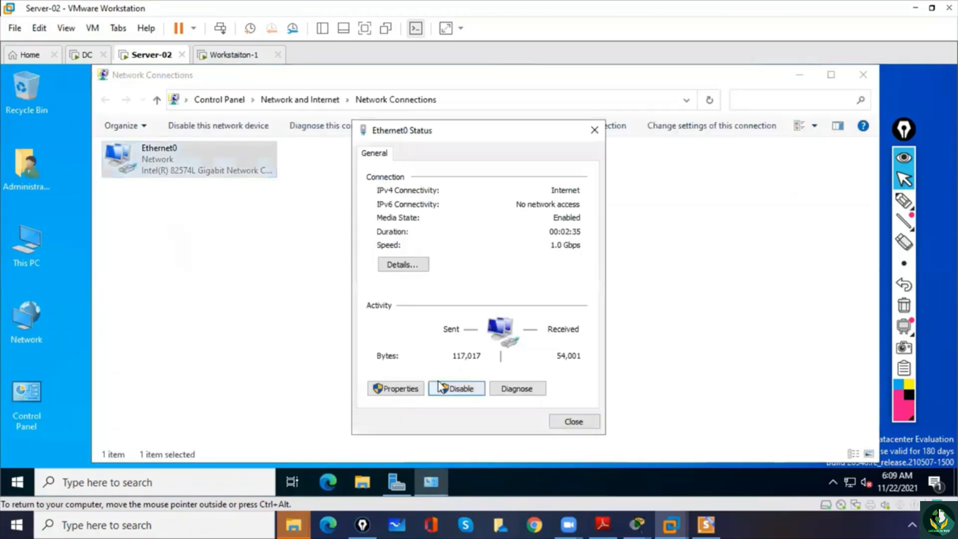
pyautogui.click(395, 389)
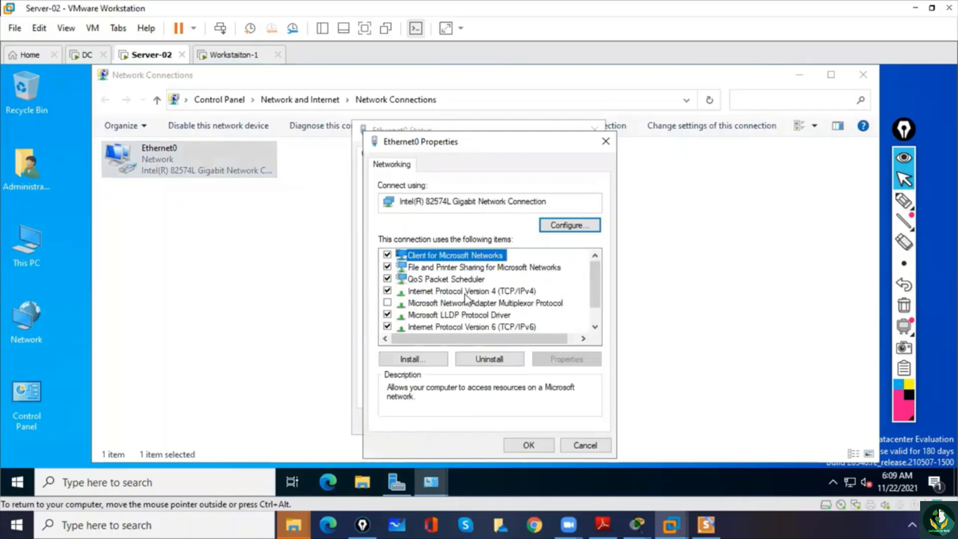
pyautogui.doubleClick(465, 292)
# - Assign Ethernet0 the static IP address 10.0.0.2, subnet mask 255.0.0.0 and preferred DNS server 10.0.0.1, and close its dialogs
pyautogui.click(441, 258)
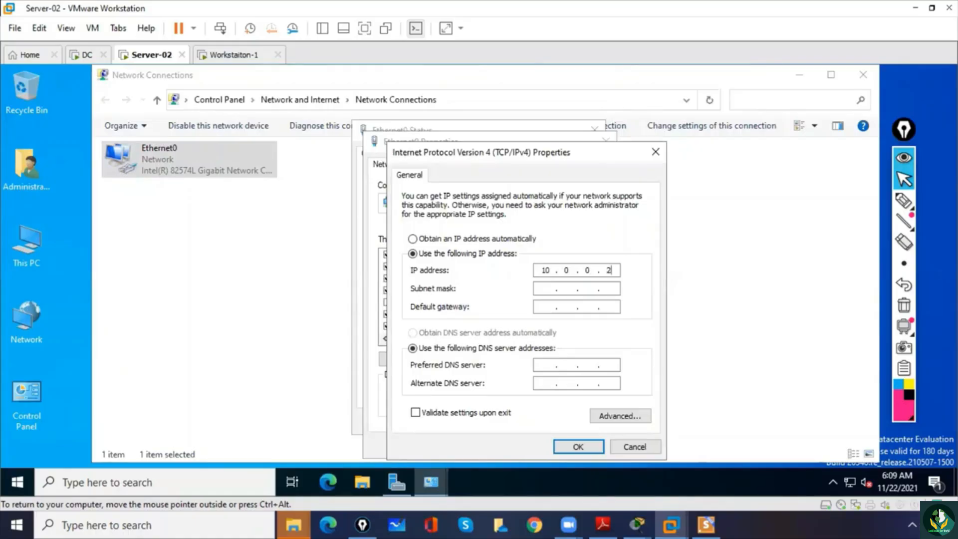
pyautogui.press('Tab')
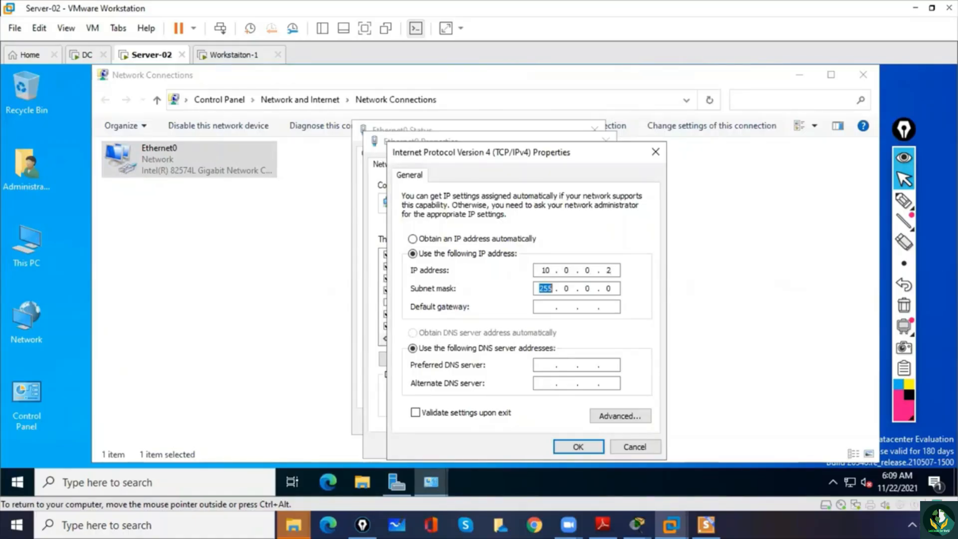
pyautogui.press('Tab')
pyautogui.press('Tab')
pyautogui.press('Tab')
pyautogui.write('10.0')
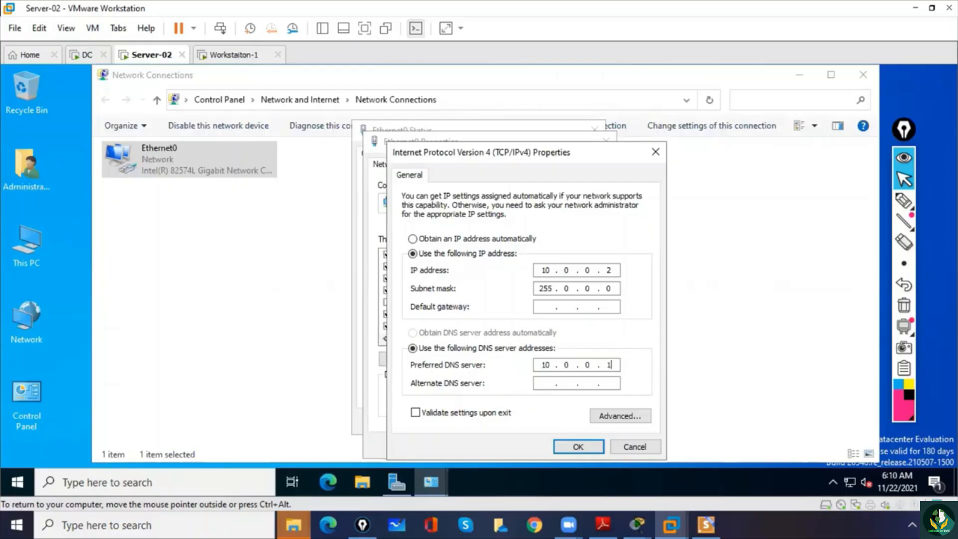
pyautogui.click(573, 449)
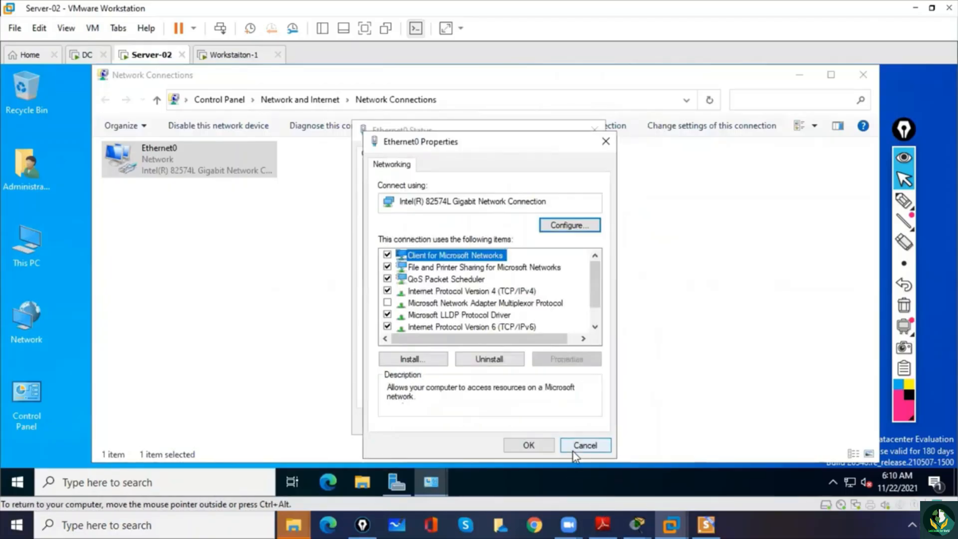
pyautogui.click(532, 448)
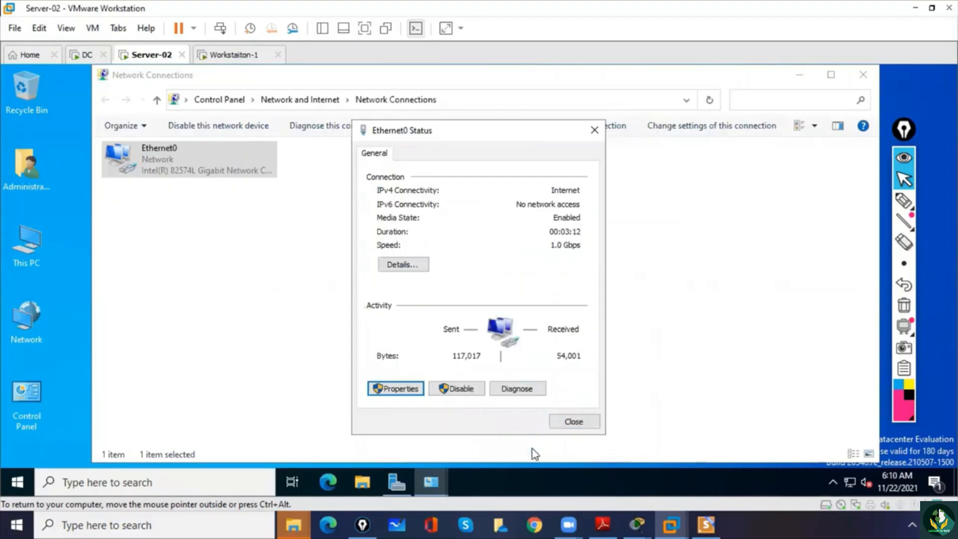
pyautogui.click(573, 423)
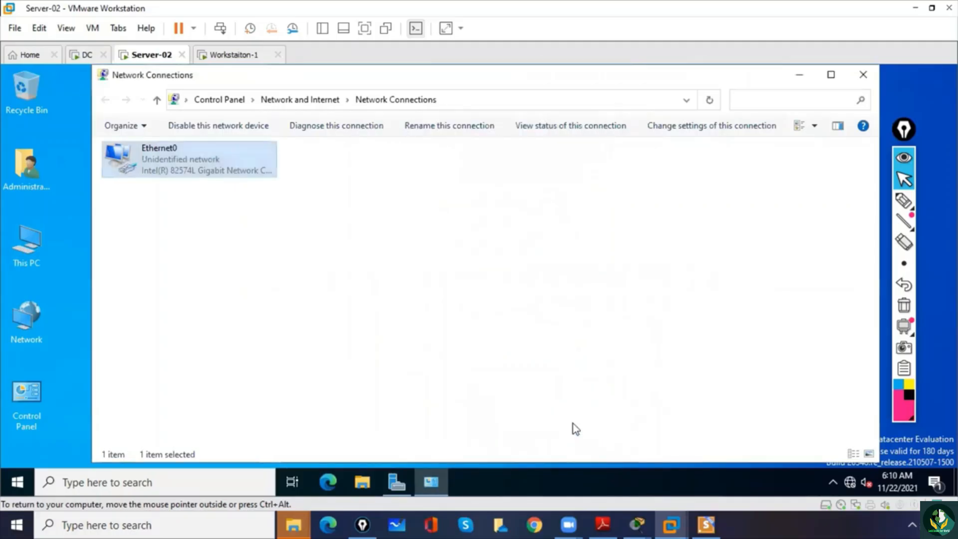
# - Circle the Ethernet0 adapter with the annotation pen, add an arrow and a handwritten M below it, and clear the drawings
pyautogui.click(527, 306)
pyautogui.click(904, 200)
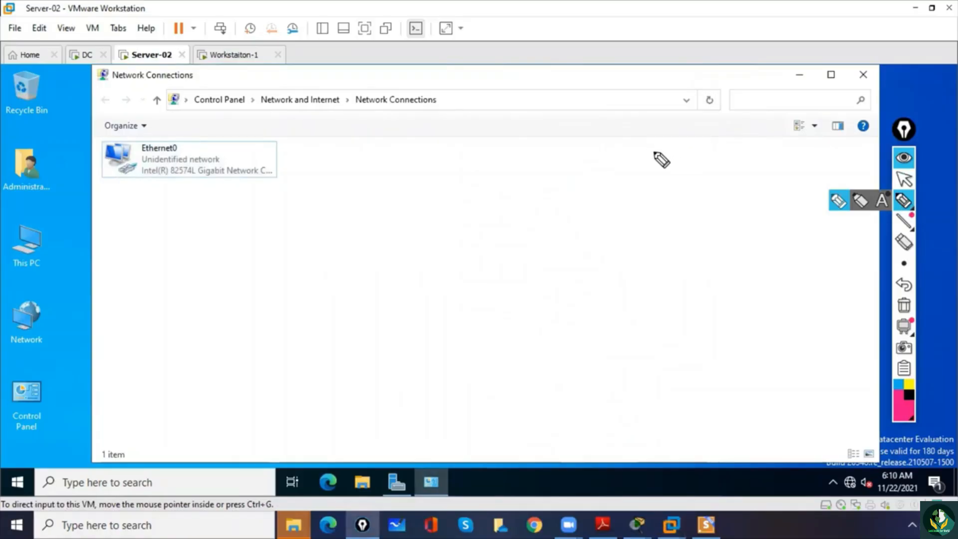
pyautogui.moveTo(159, 126)
pyautogui.mouseDown()
pyautogui.moveTo(120, 179)
pyautogui.moveTo(198, 136)
pyautogui.moveTo(143, 125)
pyautogui.mouseUp()
pyautogui.moveTo(109, 83)
pyautogui.mouseDown()
pyautogui.moveTo(139, 119)
pyautogui.moveTo(137, 106)
pyautogui.mouseUp()
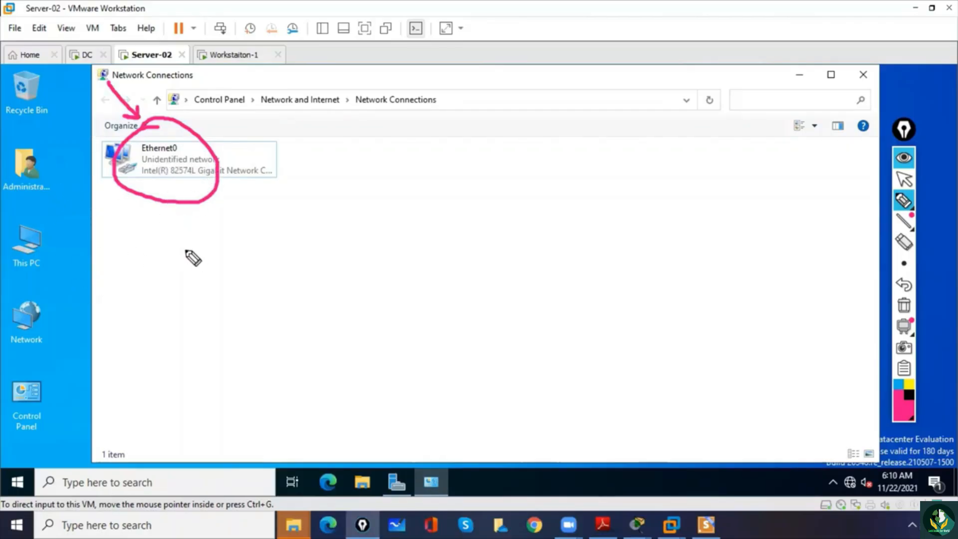
pyautogui.moveTo(172, 255); pyautogui.dragTo(180, 254)
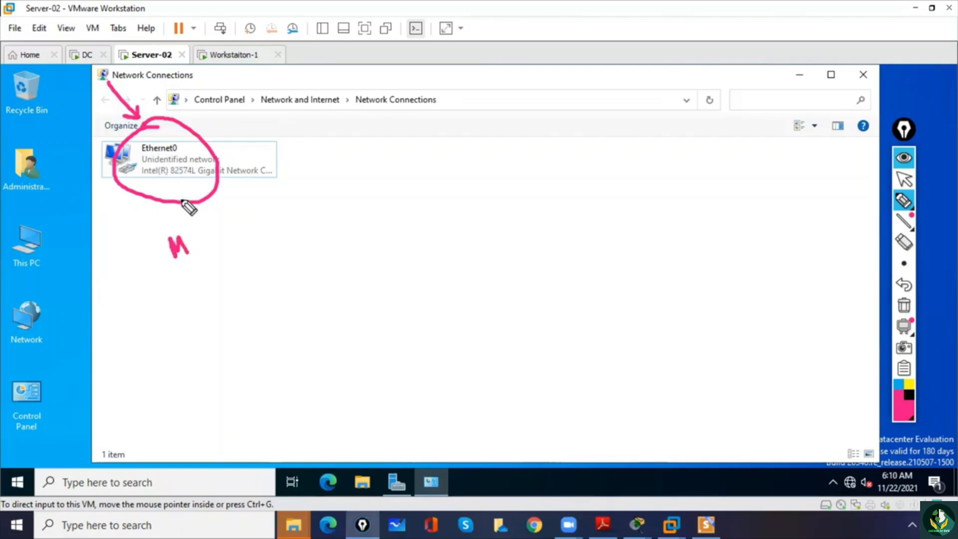
pyautogui.click(902, 310)
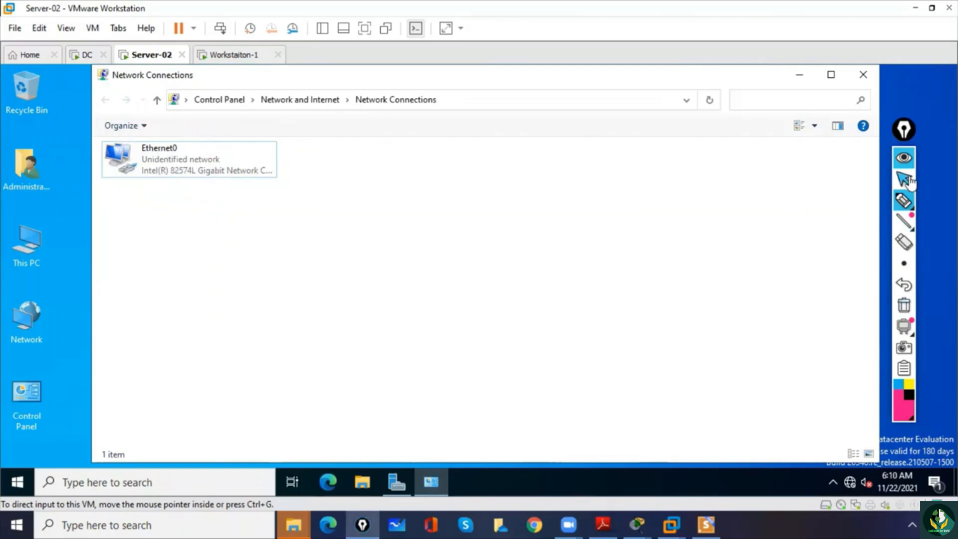
pyautogui.click(904, 178)
# - Close Network Connections and display the Computer Name page of System Properties through This PC's advanced system settings
pyautogui.click(863, 75)
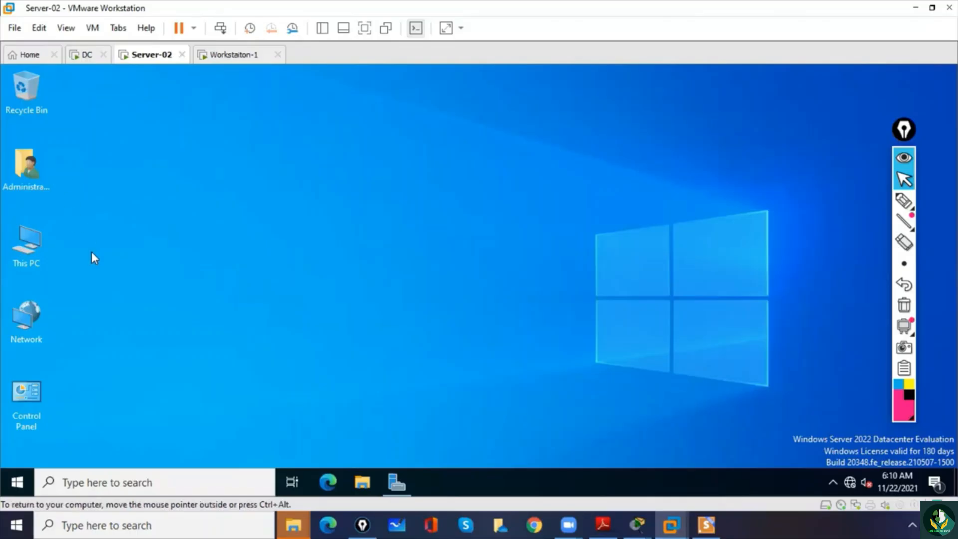
pyautogui.rightClick(31, 245)
pyautogui.click(70, 411)
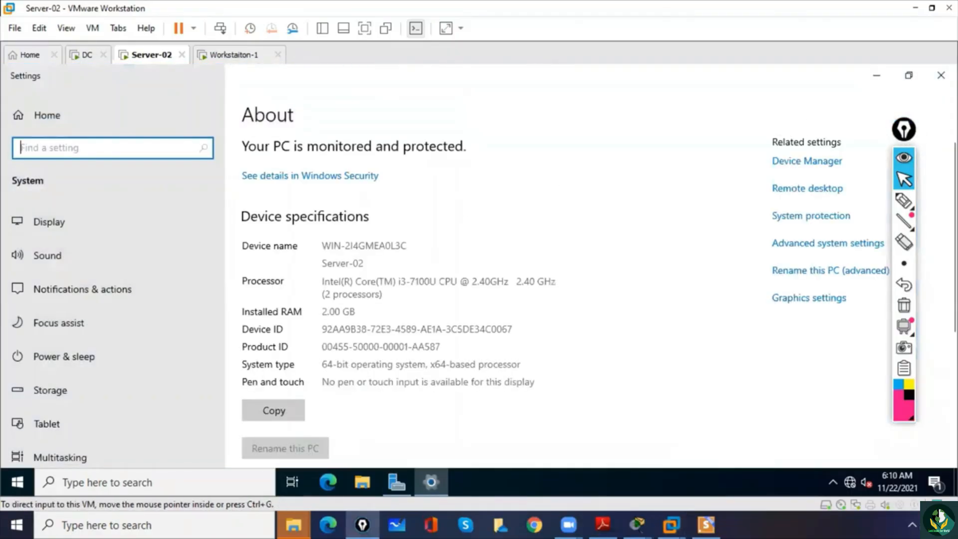
pyautogui.click(810, 250)
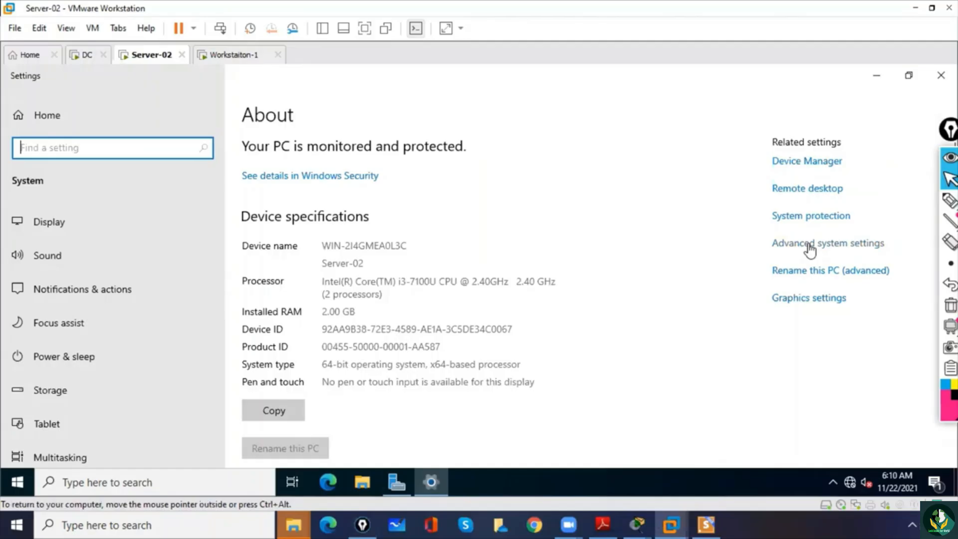
pyautogui.click(810, 250)
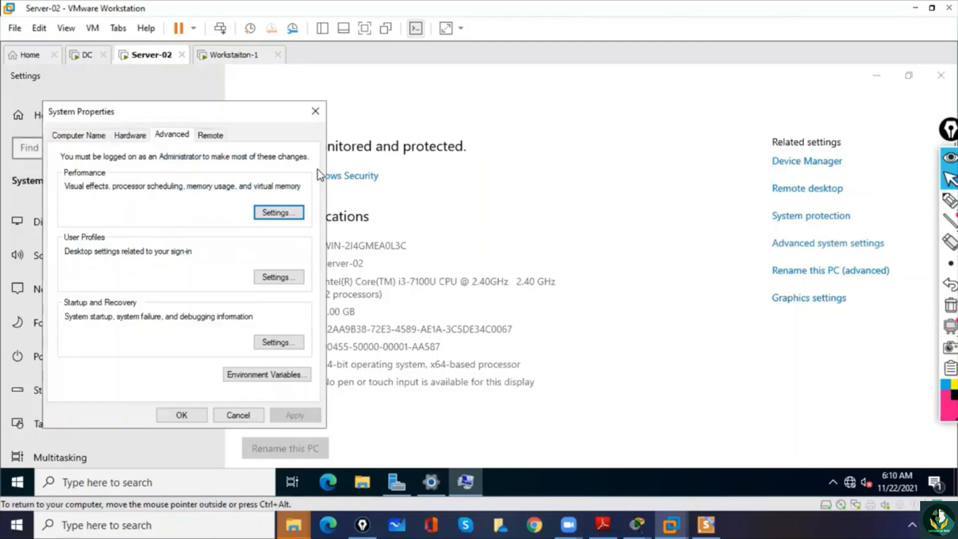
pyautogui.click(83, 136)
# - Circle the Workgroup label and its value with the annotation pen, handwrite ms.com beside them, and clear the drawings
pyautogui.click(950, 200)
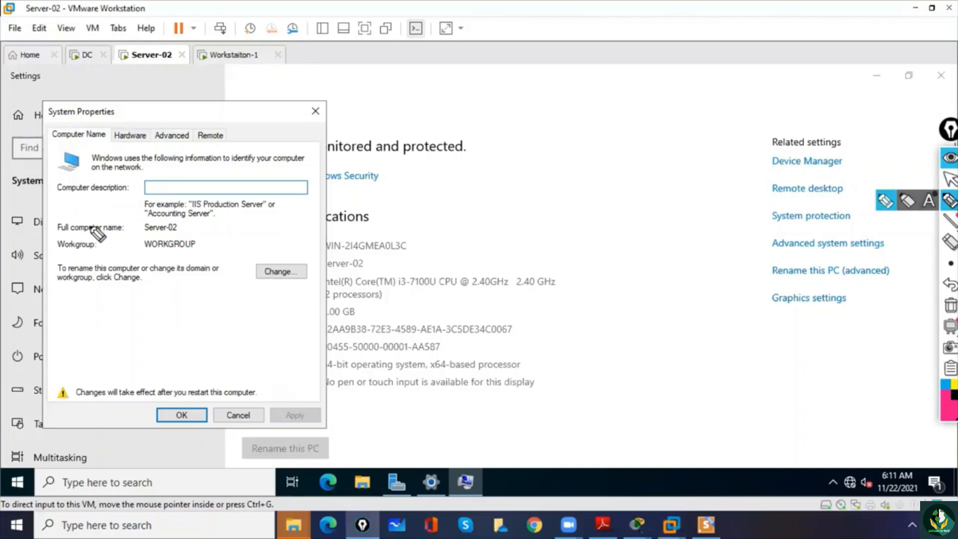
pyautogui.moveTo(68, 230)
pyautogui.mouseDown()
pyautogui.moveTo(113, 253)
pyautogui.moveTo(102, 229)
pyautogui.mouseUp()
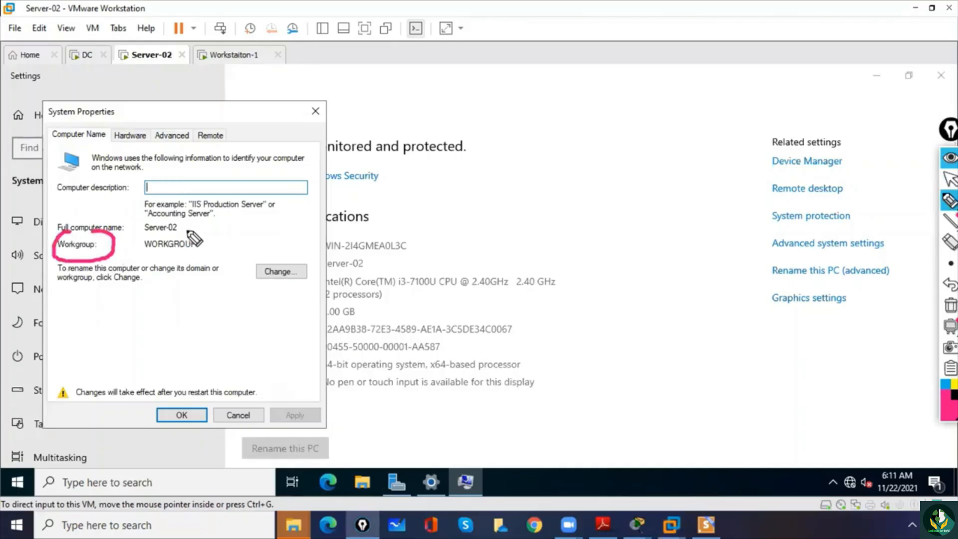
pyautogui.moveTo(177, 227)
pyautogui.mouseDown()
pyautogui.moveTo(139, 252)
pyautogui.moveTo(200, 230)
pyautogui.moveTo(172, 225)
pyautogui.mouseUp()
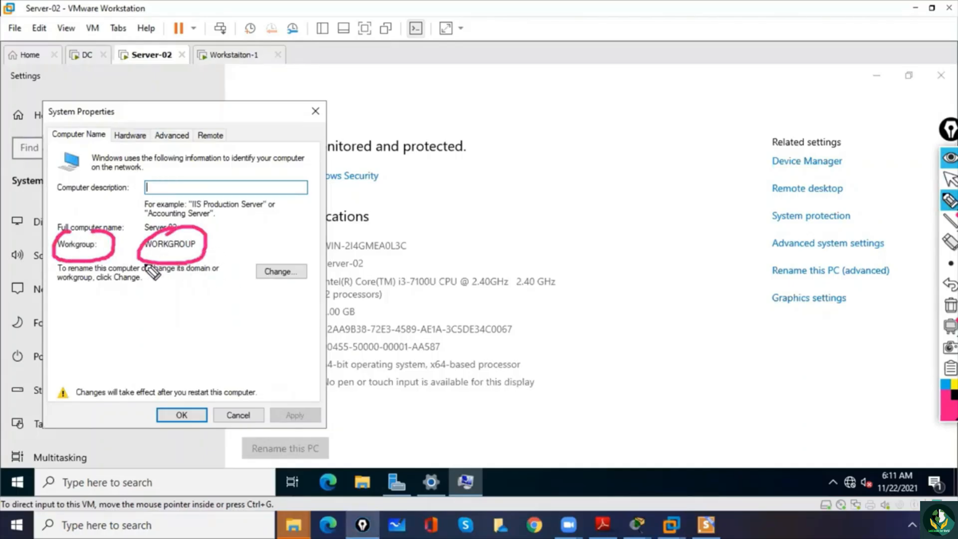
pyautogui.moveTo(228, 239)
pyautogui.mouseDown()
pyautogui.moveTo(230, 248)
pyautogui.moveTo(283, 220)
pyautogui.mouseUp()
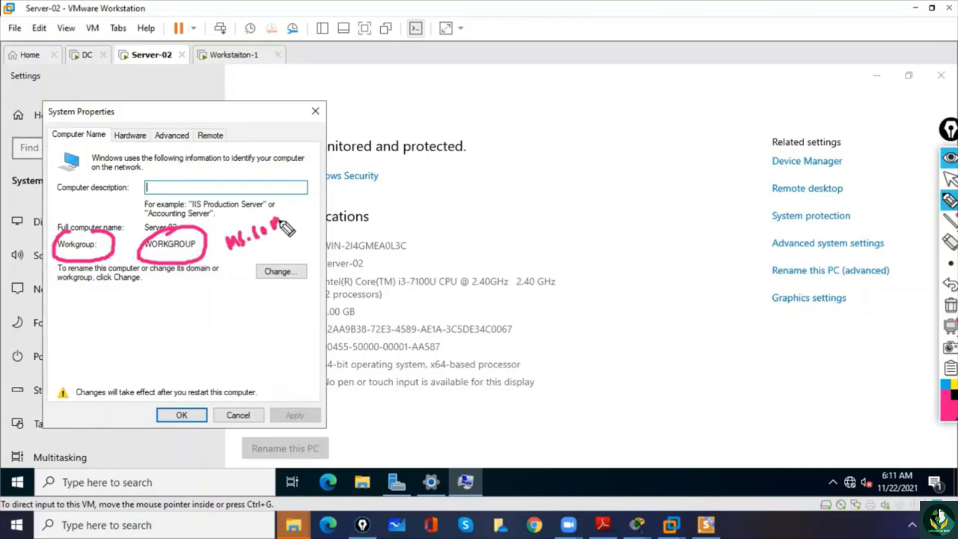
pyautogui.moveTo(252, 257); pyautogui.dragTo(277, 242)
pyautogui.click(951, 306)
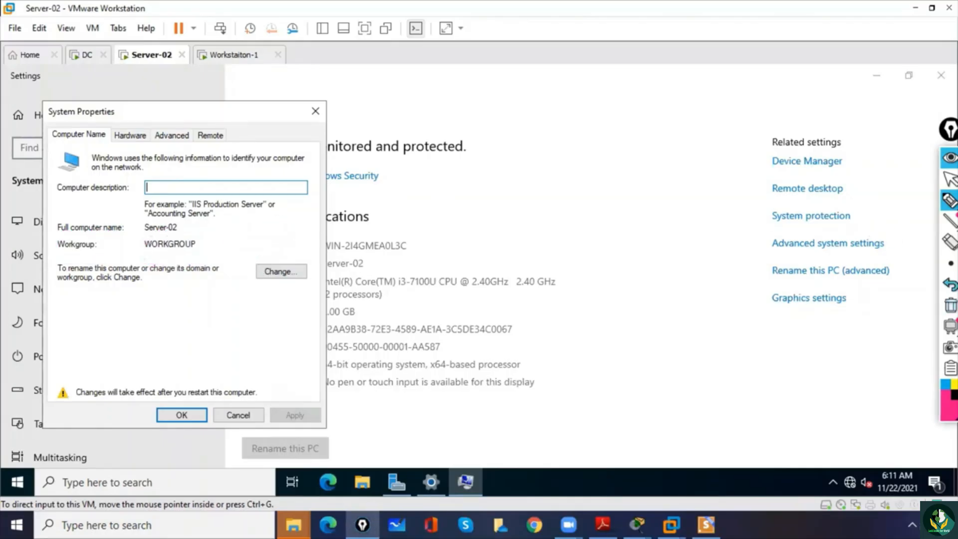
pyautogui.click(950, 179)
pyautogui.click(214, 228)
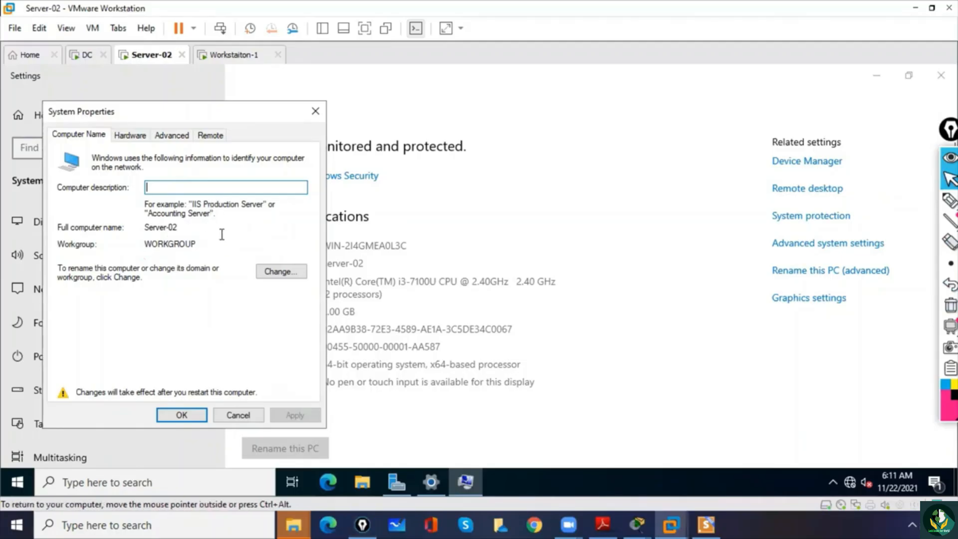
# - Check Server-02's domain membership options, DNS suffix settings and Hardware page, cancelling any changes, and close System Properties
pyautogui.click(278, 273)
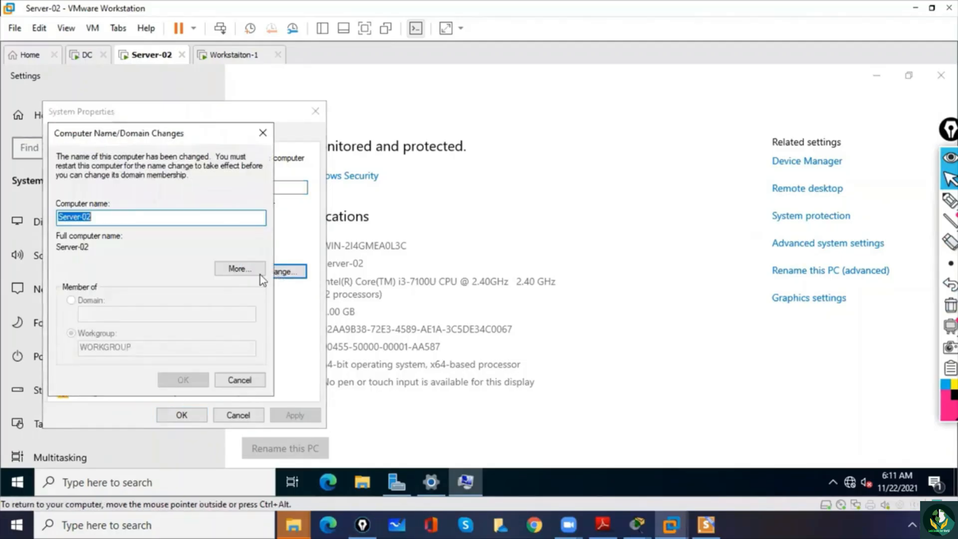
pyautogui.moveTo(147, 133); pyautogui.dragTo(461, 114)
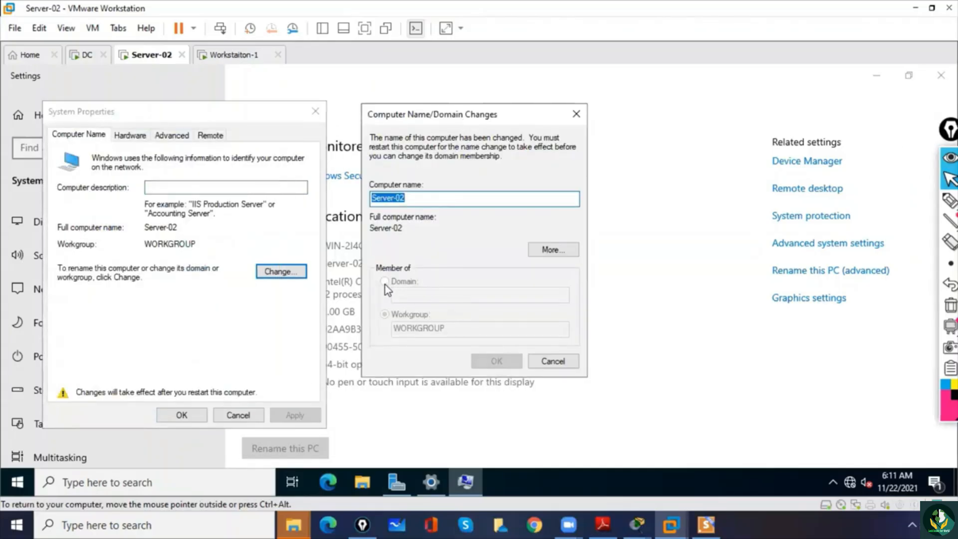
pyautogui.click(550, 251)
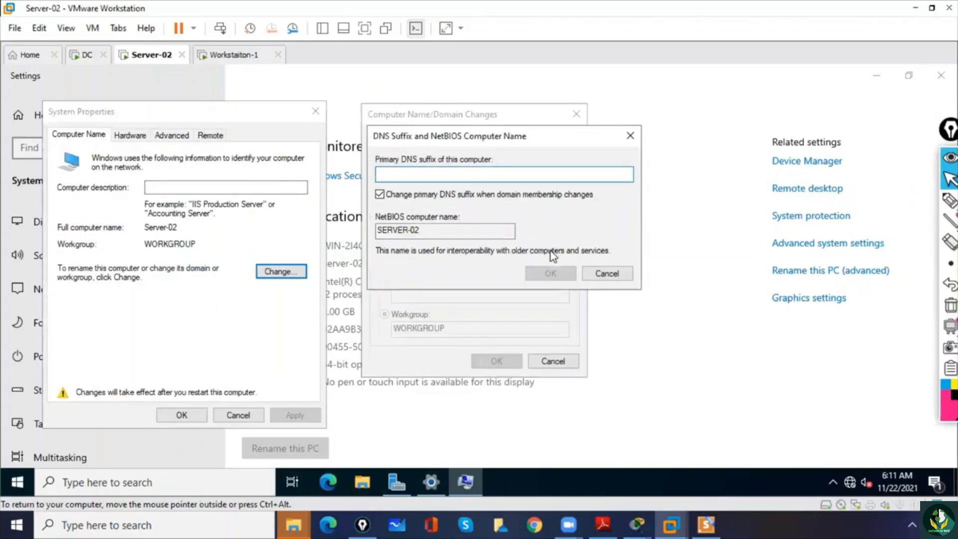
pyautogui.click(607, 273)
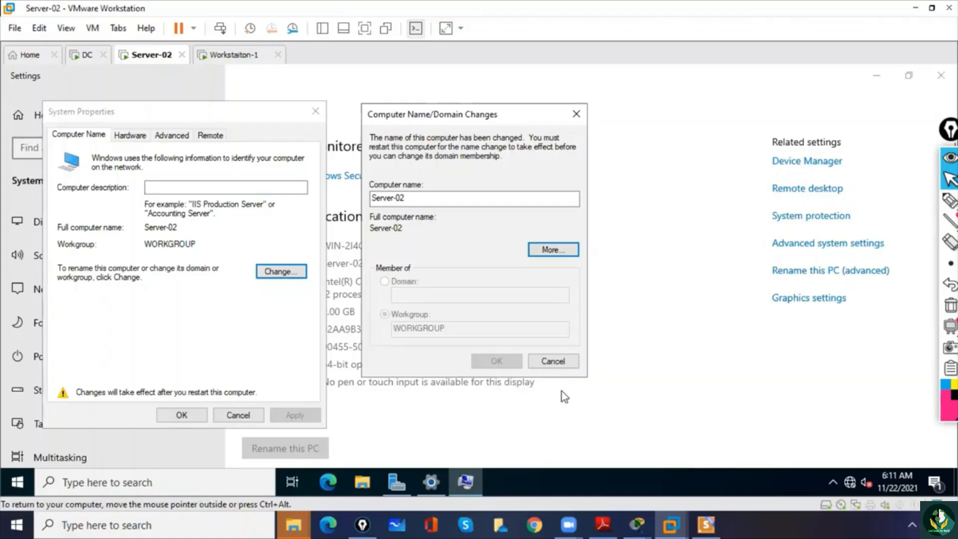
pyautogui.click(560, 365)
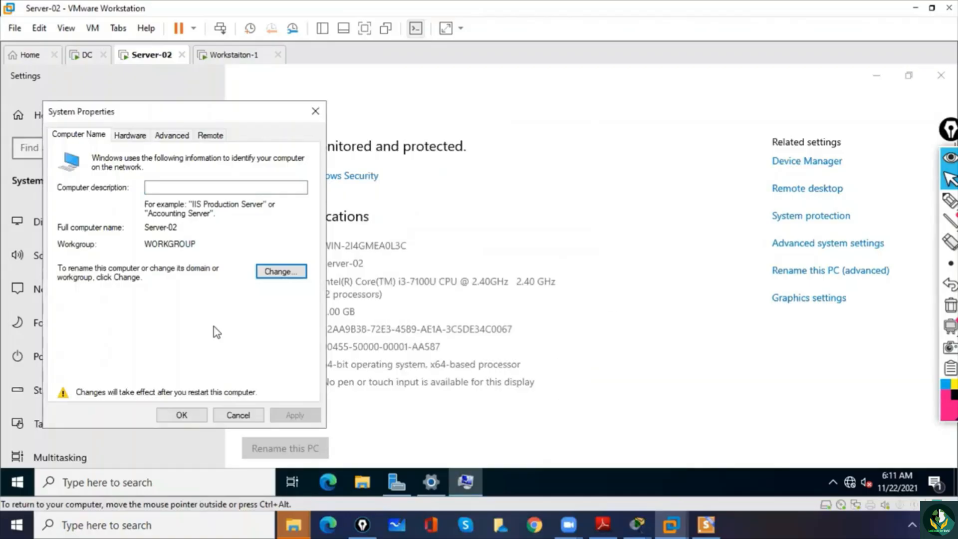
pyautogui.click(130, 135)
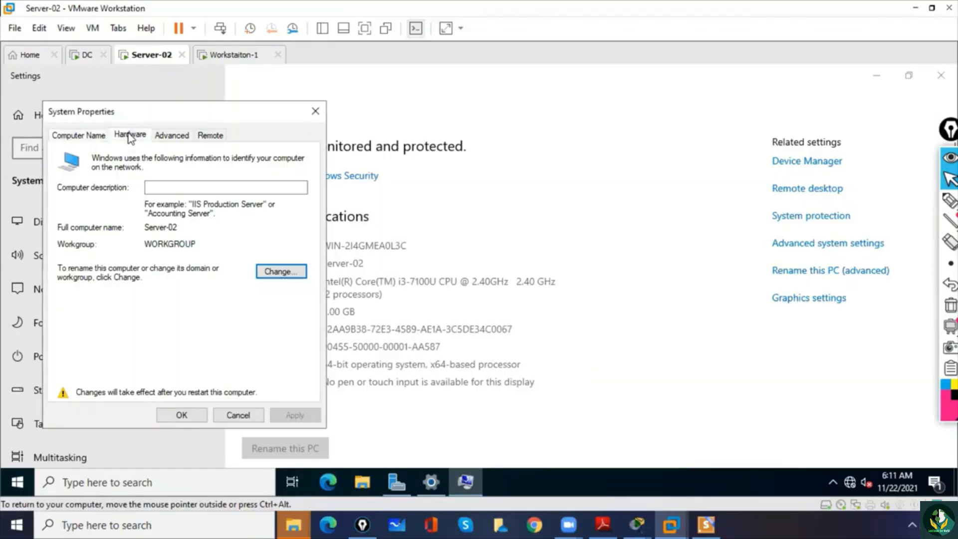
pyautogui.click(83, 134)
pyautogui.click(150, 189)
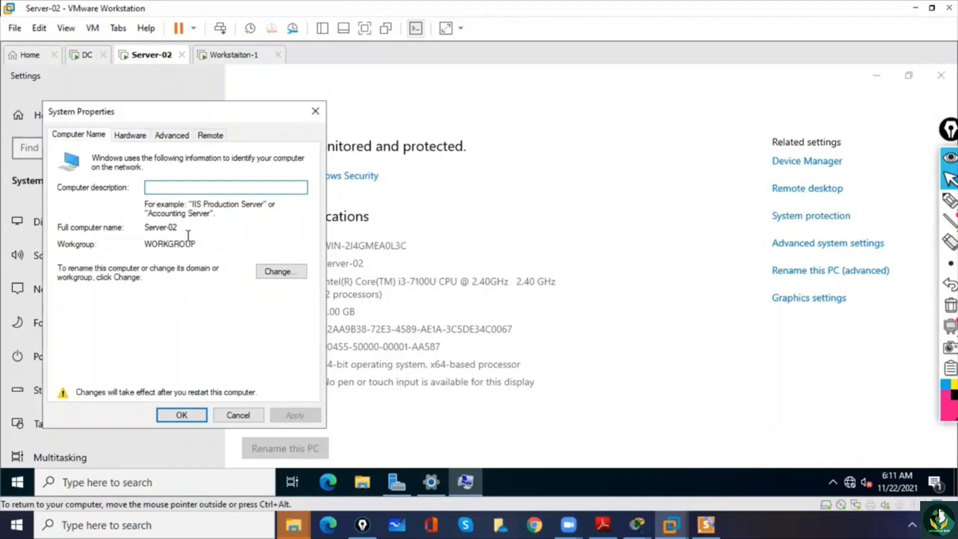
pyautogui.click(315, 111)
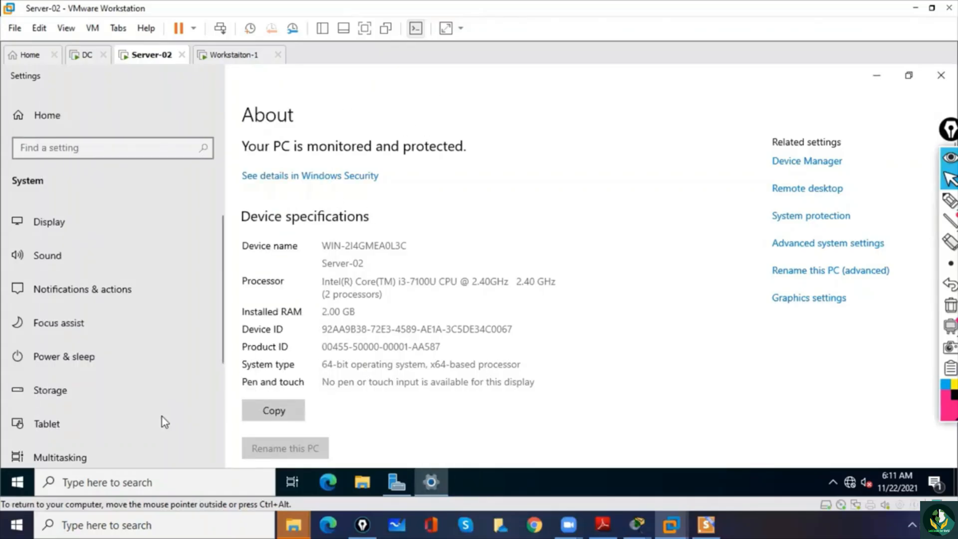
# - Restart Server-02 with the shutdown reason Other (Unplanned)
pyautogui.rightClick(24, 480)
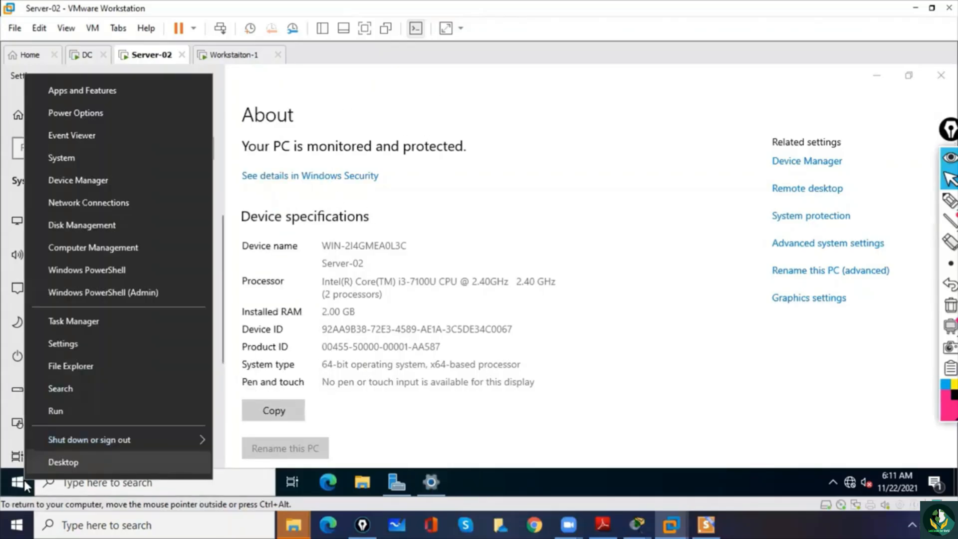
pyautogui.moveTo(122, 441)
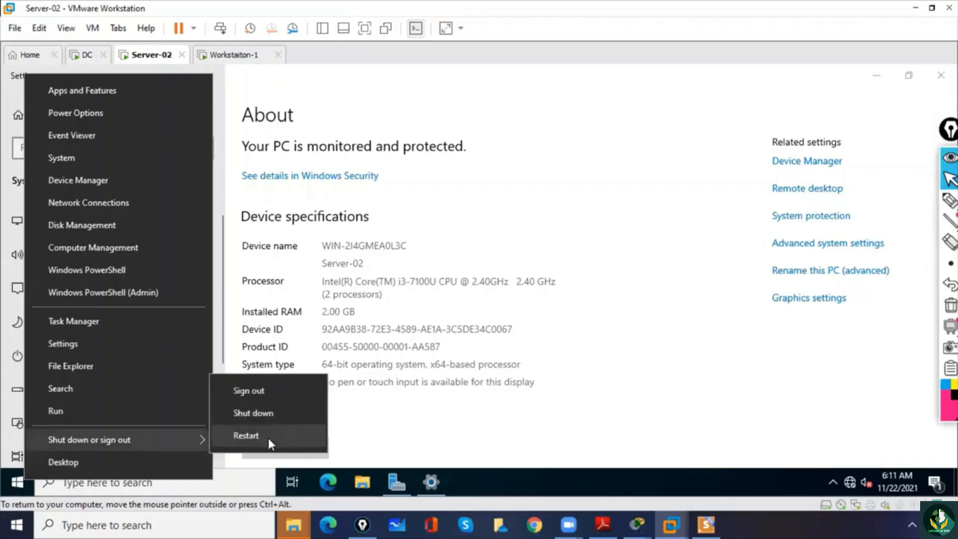
pyautogui.click(268, 438)
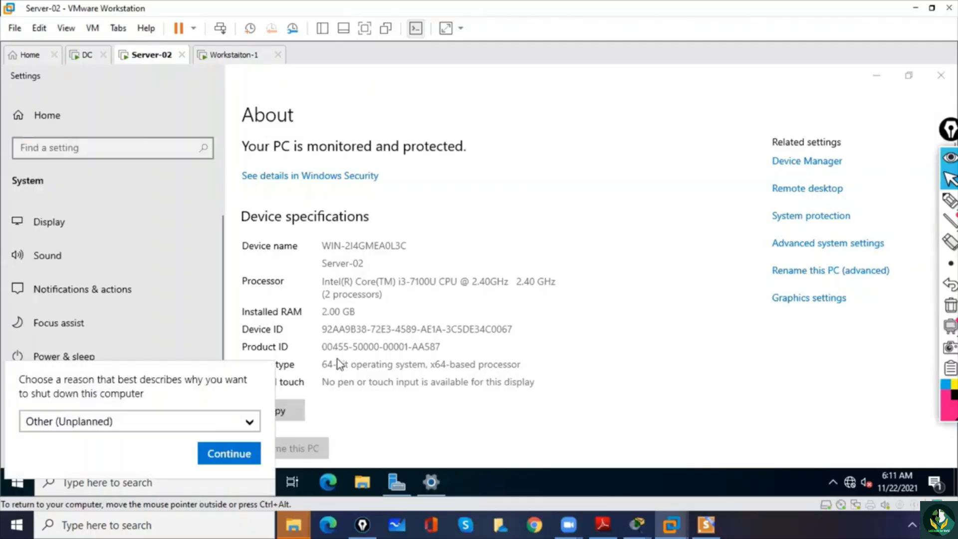
pyautogui.click(248, 454)
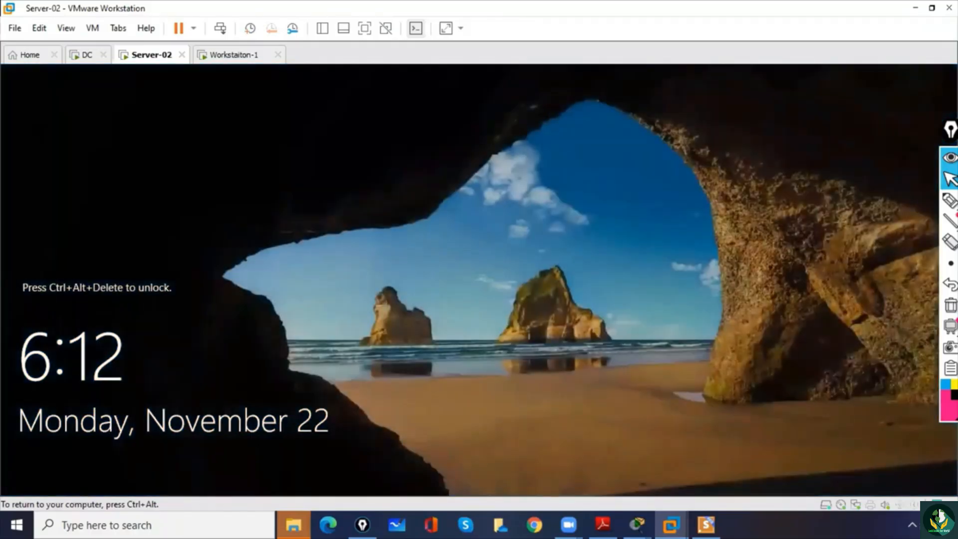
# - Unlock Server-02 and sign in as Administrator with the account password
pyautogui.hotkey('ctrl', 'alt')
pyautogui.click(220, 29)
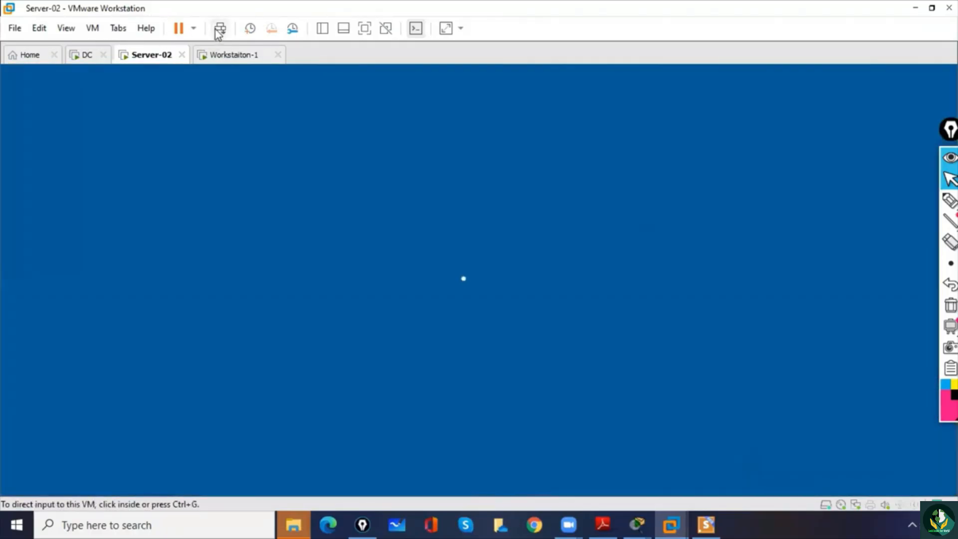
pyautogui.click(421, 338)
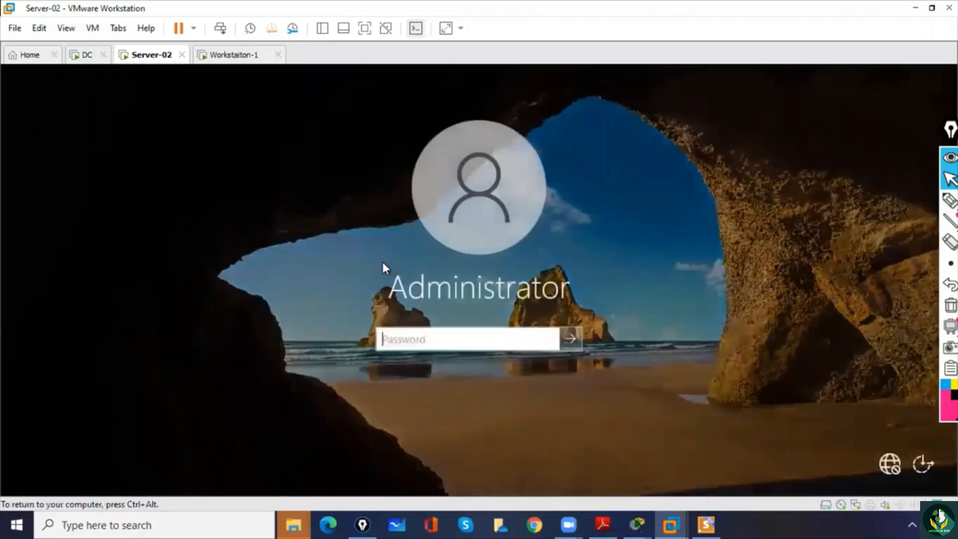
pyautogui.write('•••••••••')
pyautogui.press('Return')
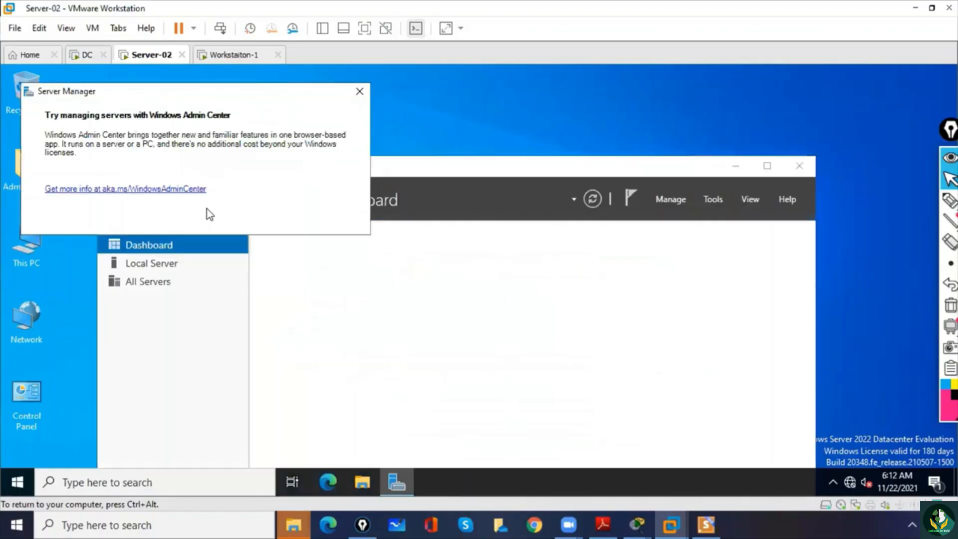
# - Dismiss the Windows Admin Center notice and close Server Manager
pyautogui.click(359, 91)
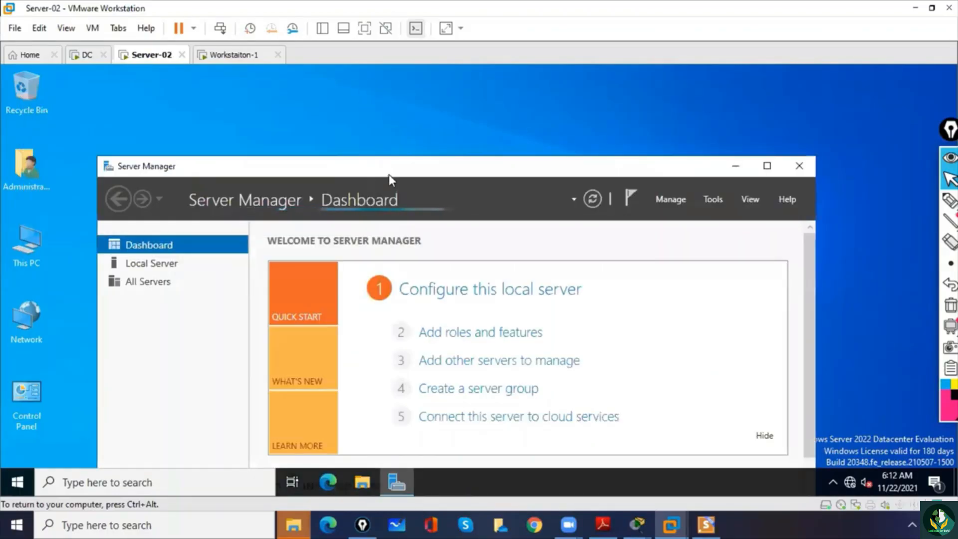
pyautogui.moveTo(381, 122); pyautogui.dragTo(368, 91)
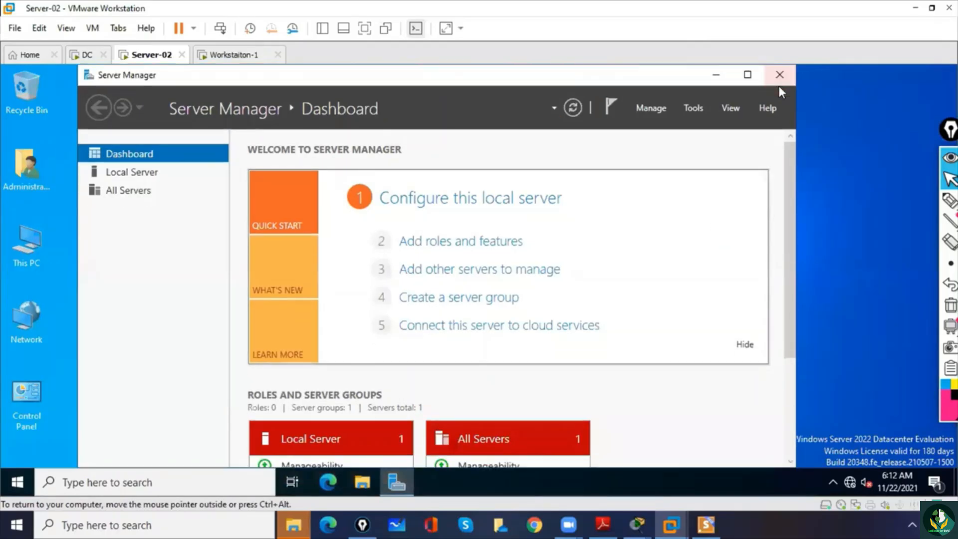
pyautogui.click(780, 76)
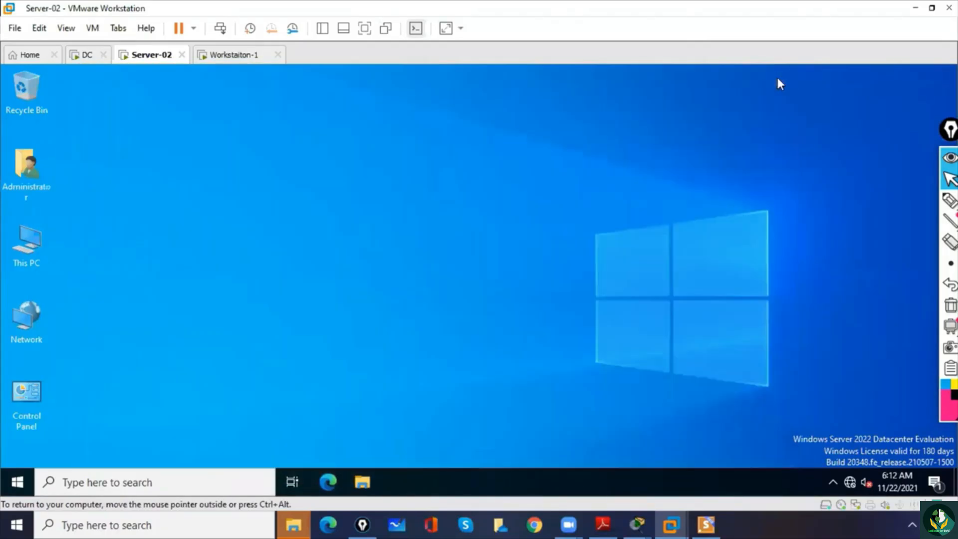
# - Change Server-02's membership from a workgroup to the domain ms.com through This PC's advanced system settings and submit it
pyautogui.rightClick(29, 244)
pyautogui.click(86, 412)
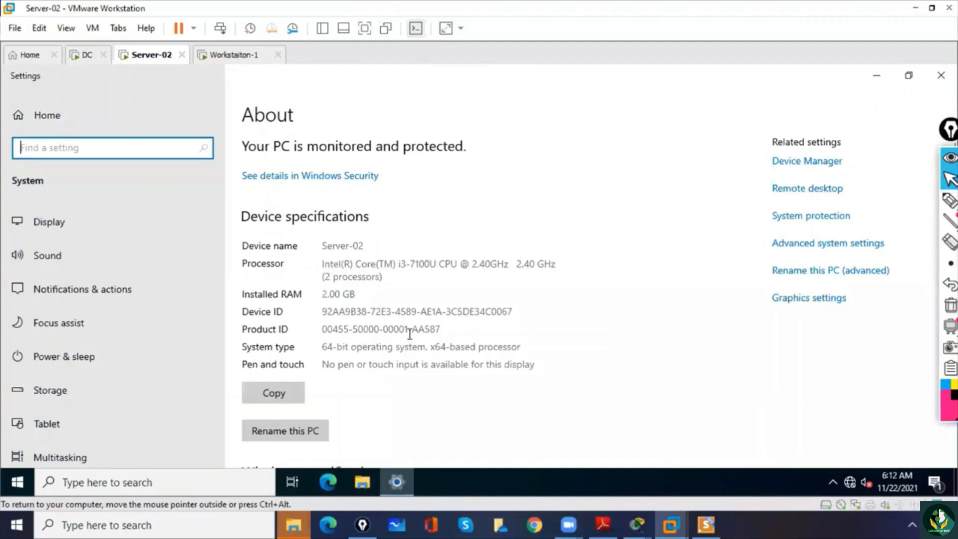
pyautogui.click(805, 244)
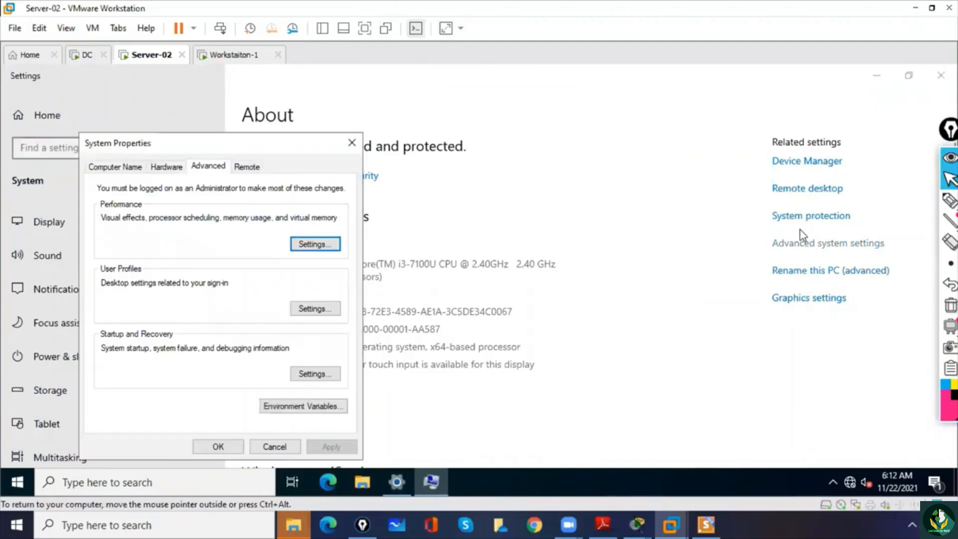
pyautogui.click(119, 171)
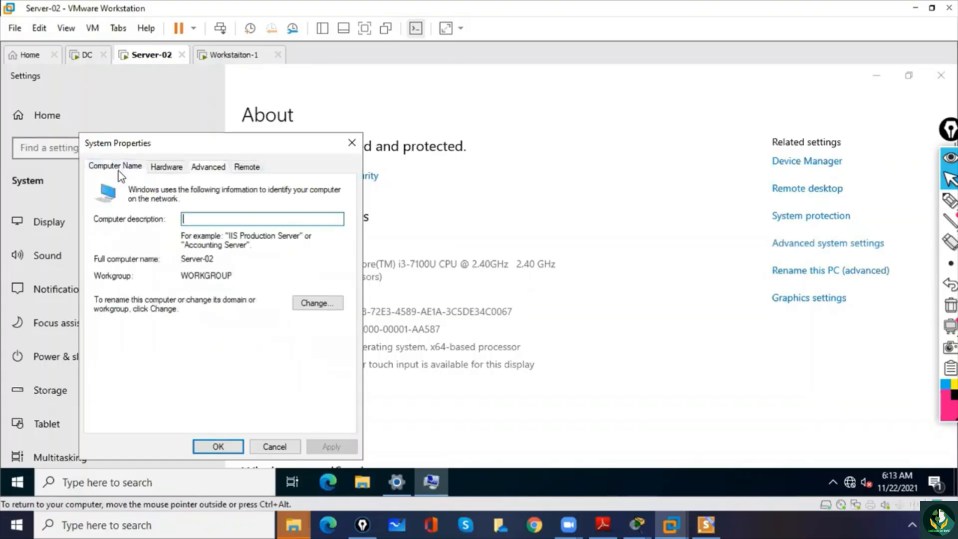
pyautogui.click(319, 304)
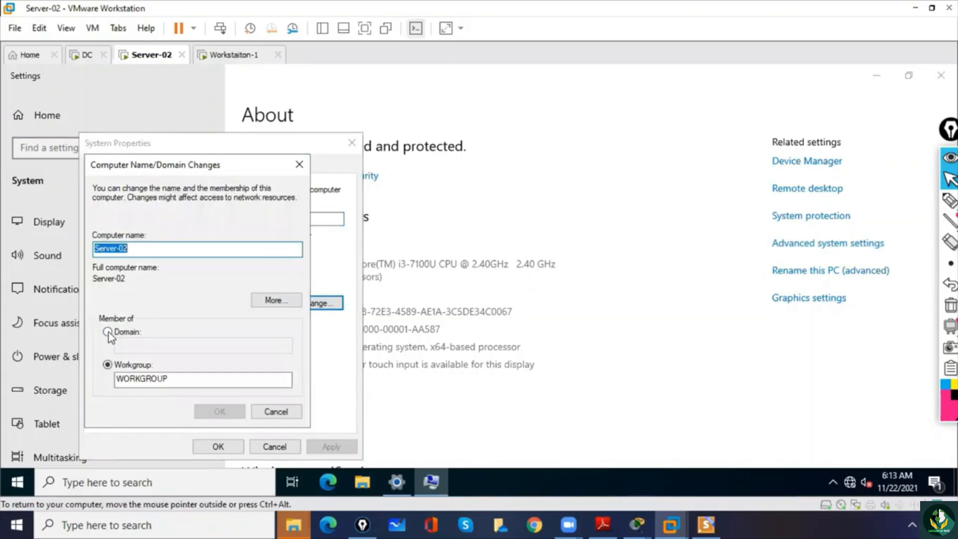
pyautogui.click(108, 331)
pyautogui.click(139, 346)
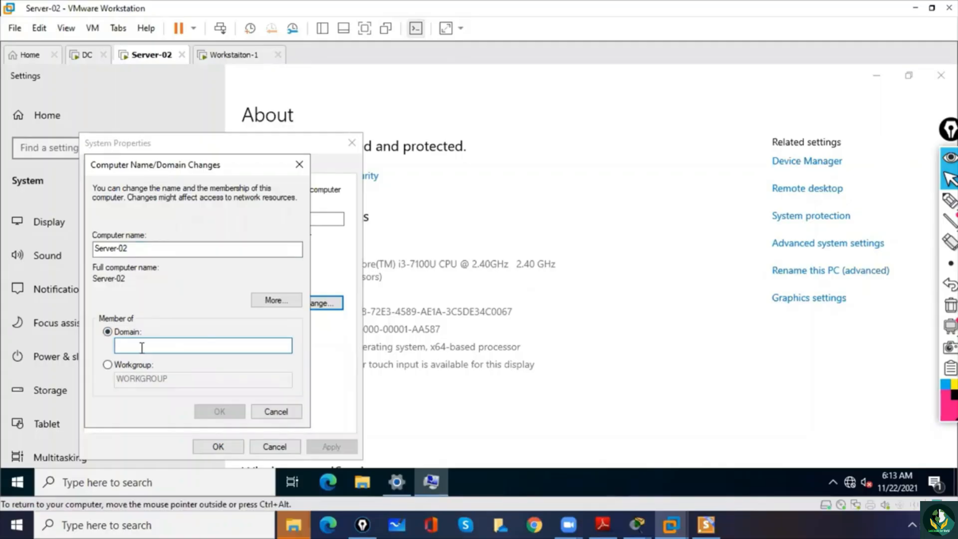
pyautogui.write('ms.com')
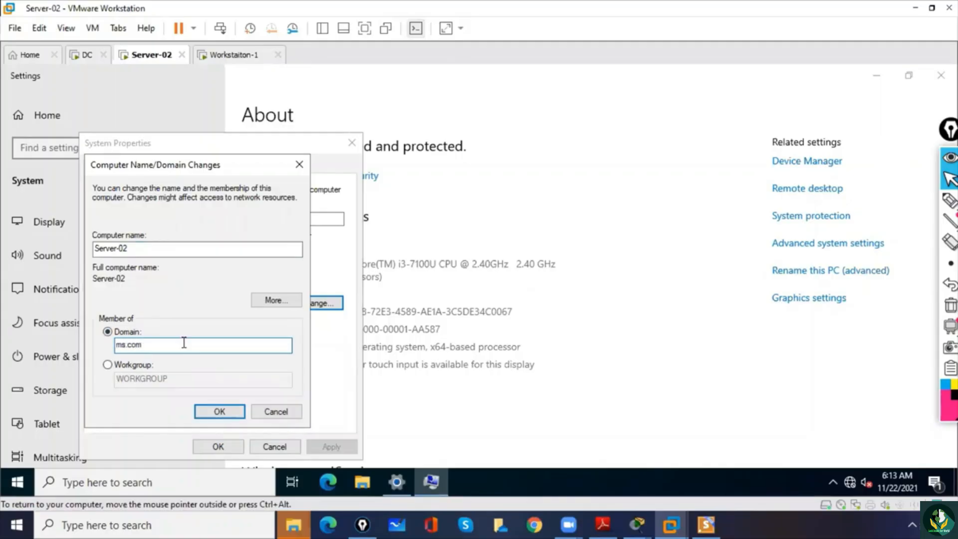
pyautogui.click(233, 414)
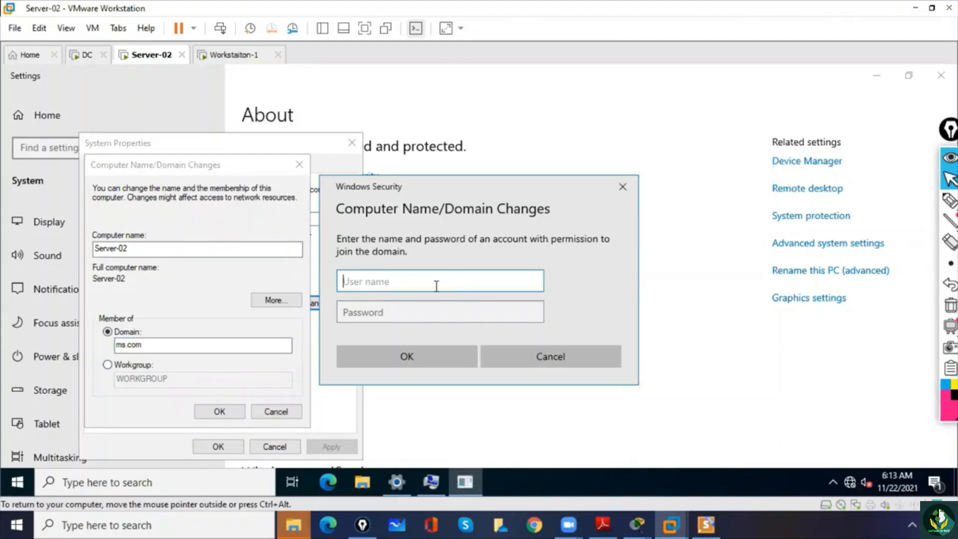
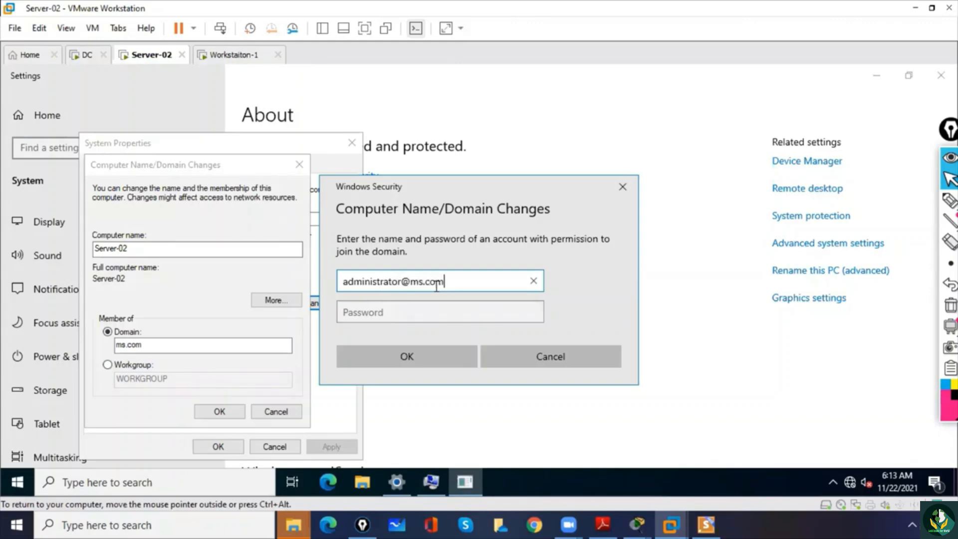
# - Authorize the domain join with the domain administrator's user name and password, and minimize the Settings window
pyautogui.press('Tab')
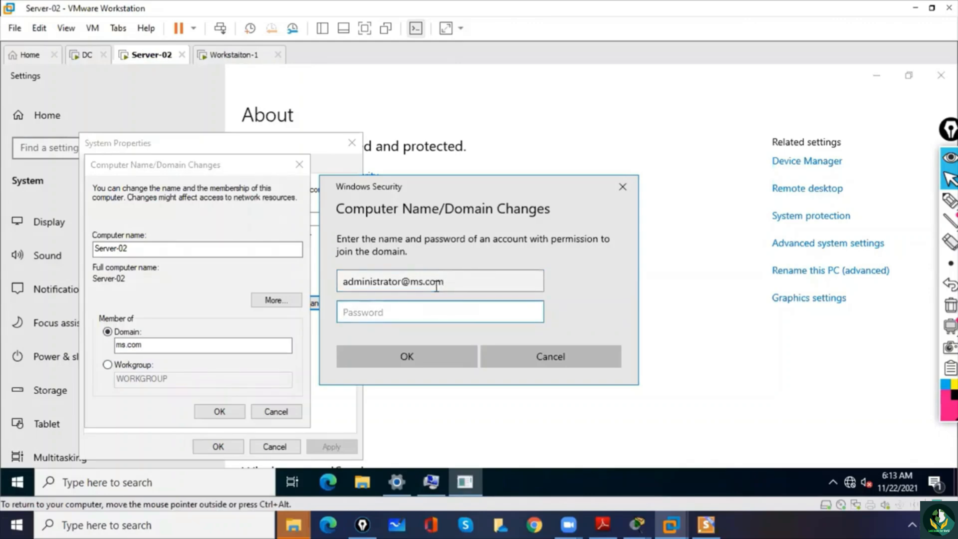
pyautogui.click(534, 311)
pyautogui.click(425, 360)
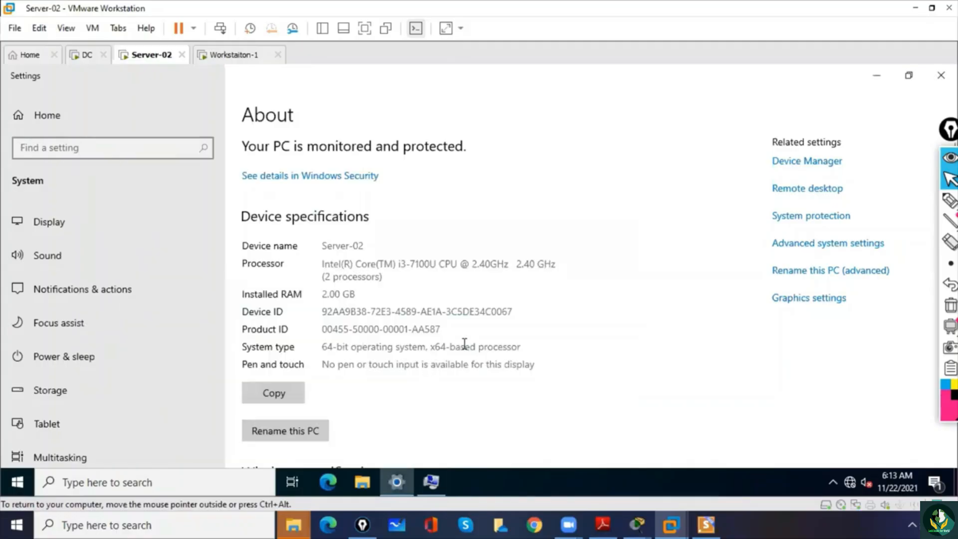
pyautogui.click(875, 73)
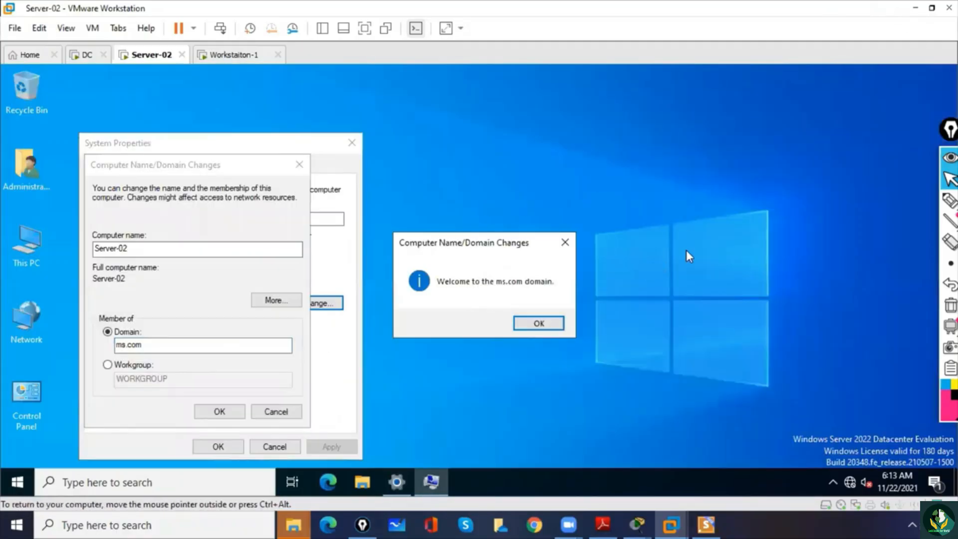
# - Point an arrow at the Server-02 label, circle DC and underline the domain welcome message with the annotation pen, and clear the drawings
pyautogui.click(949, 201)
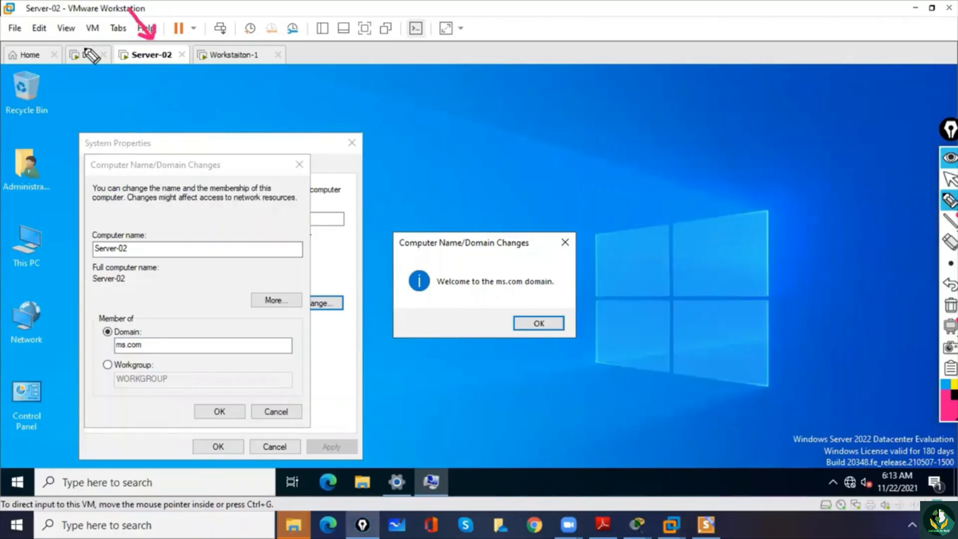
pyautogui.moveTo(97, 39)
pyautogui.mouseDown()
pyautogui.moveTo(77, 63)
pyautogui.moveTo(75, 44)
pyautogui.mouseUp()
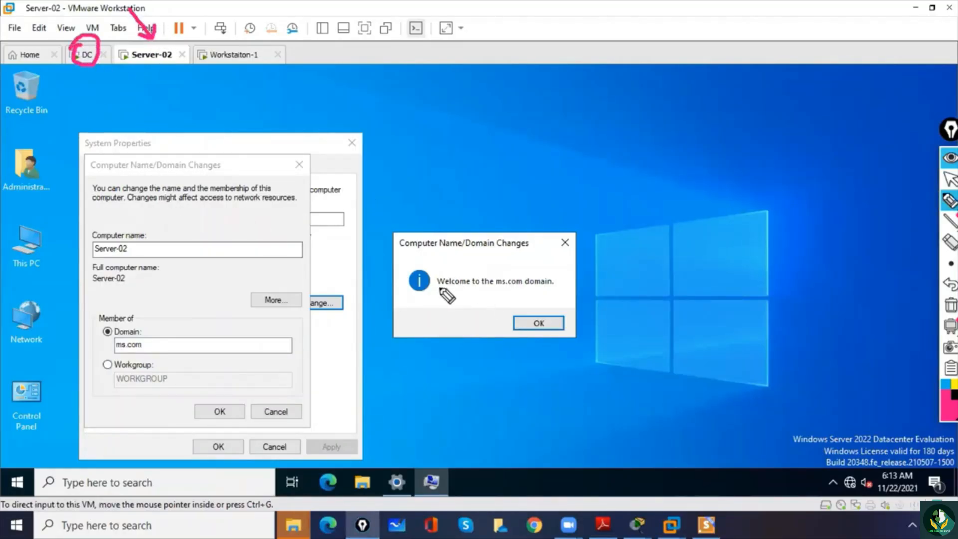
pyautogui.moveTo(437, 289); pyautogui.dragTo(466, 288)
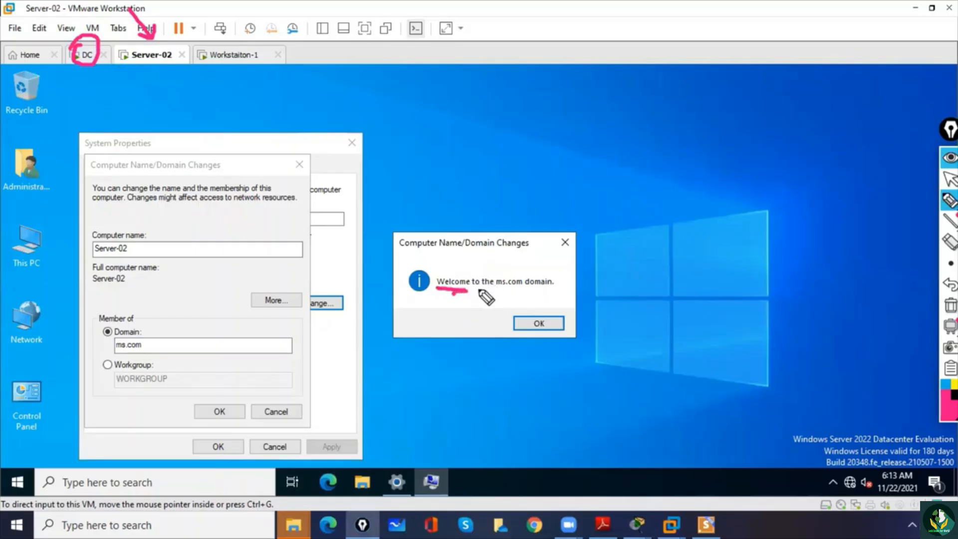
pyautogui.moveTo(489, 288); pyautogui.dragTo(560, 285)
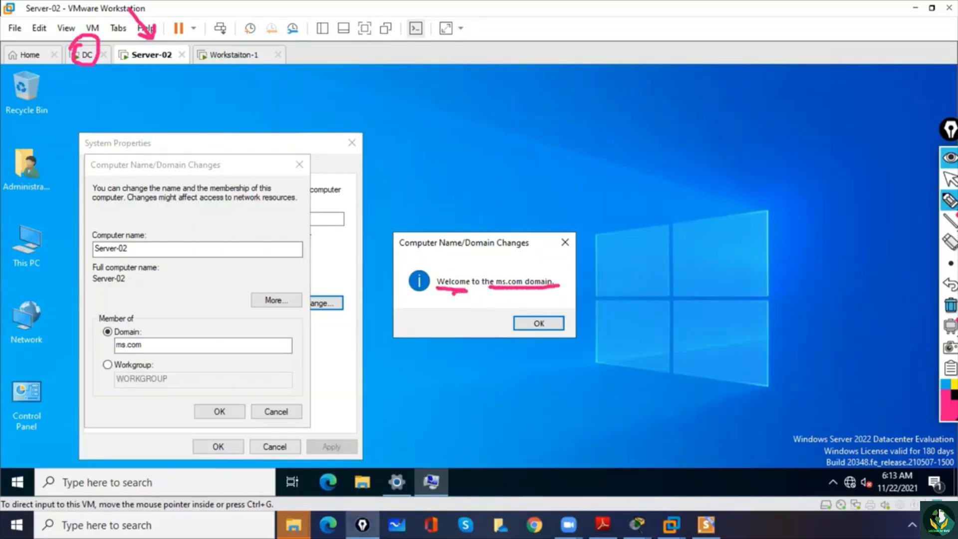
pyautogui.click(950, 305)
pyautogui.click(950, 179)
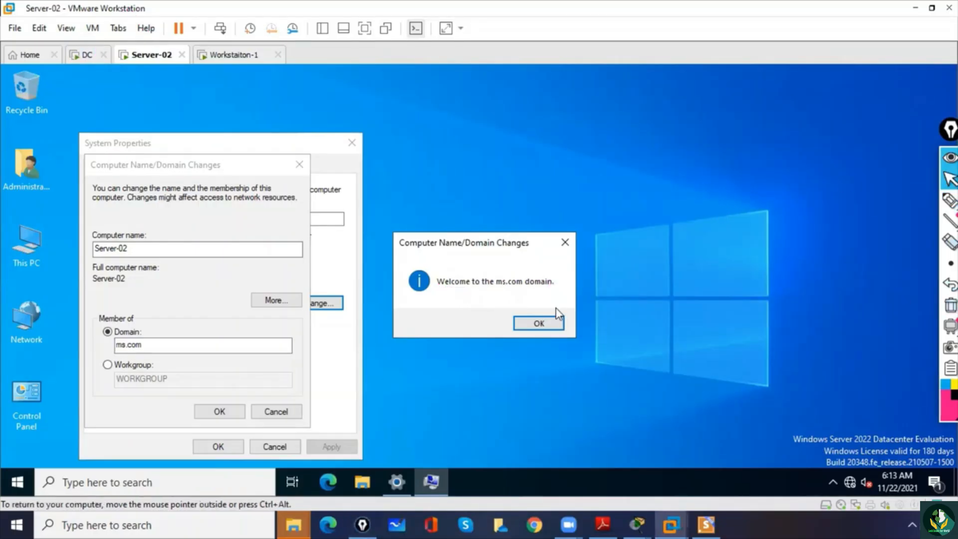
# - Acknowledge the ms.com domain welcome and restart notices, close System Properties and restart Server-02 immediately
pyautogui.click(550, 325)
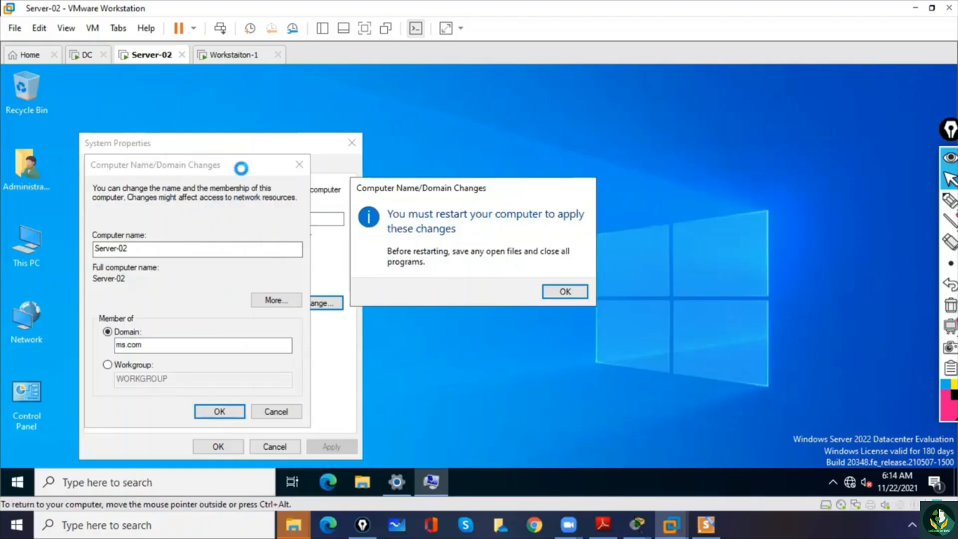
pyautogui.click(576, 298)
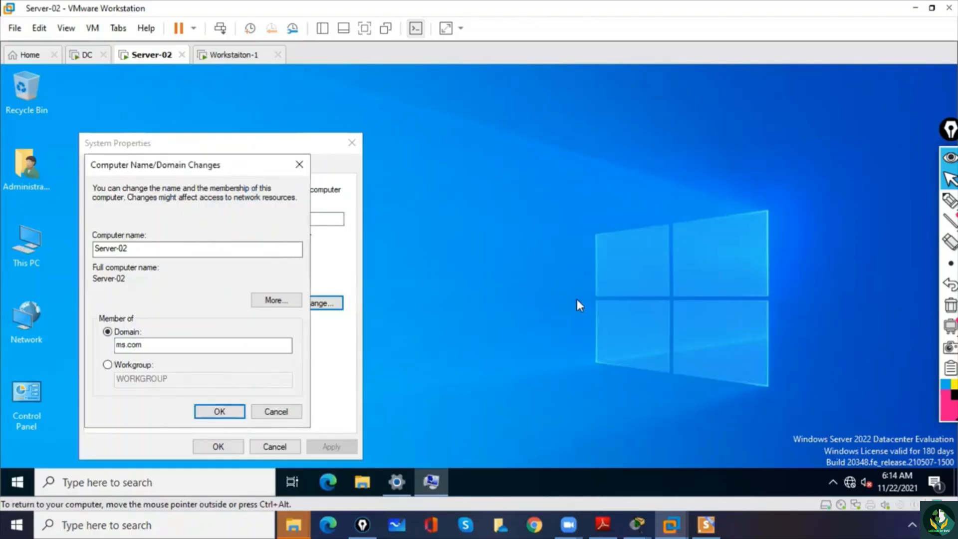
pyautogui.click(236, 445)
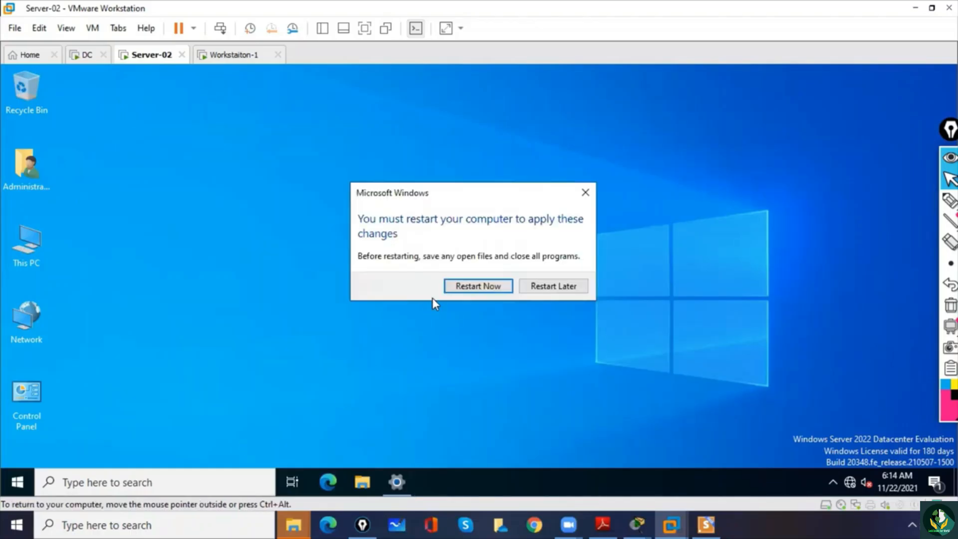
pyautogui.click(461, 287)
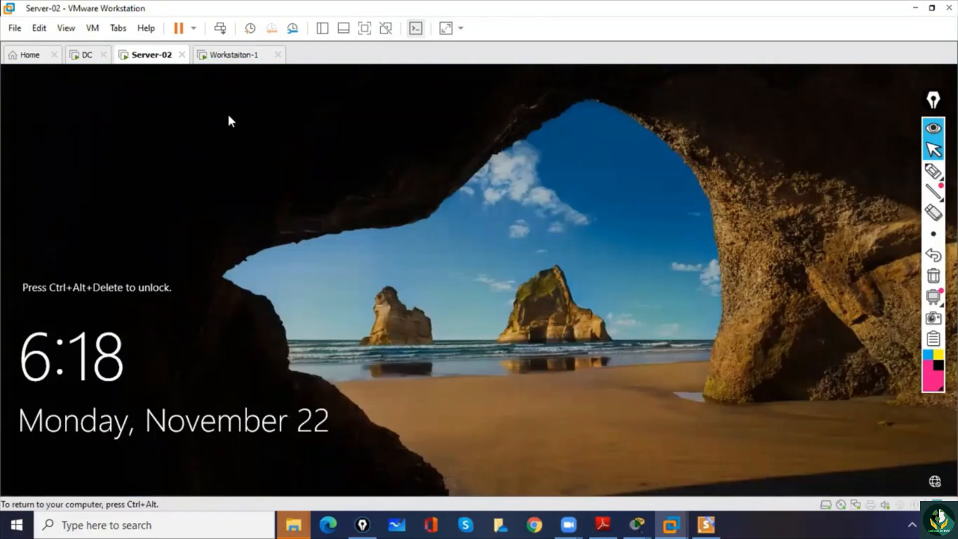
# - Sign in to Server-02 as Administrator with the account password, dismiss the Windows Admin Center notice and close Server Manager
pyautogui.click(218, 29)
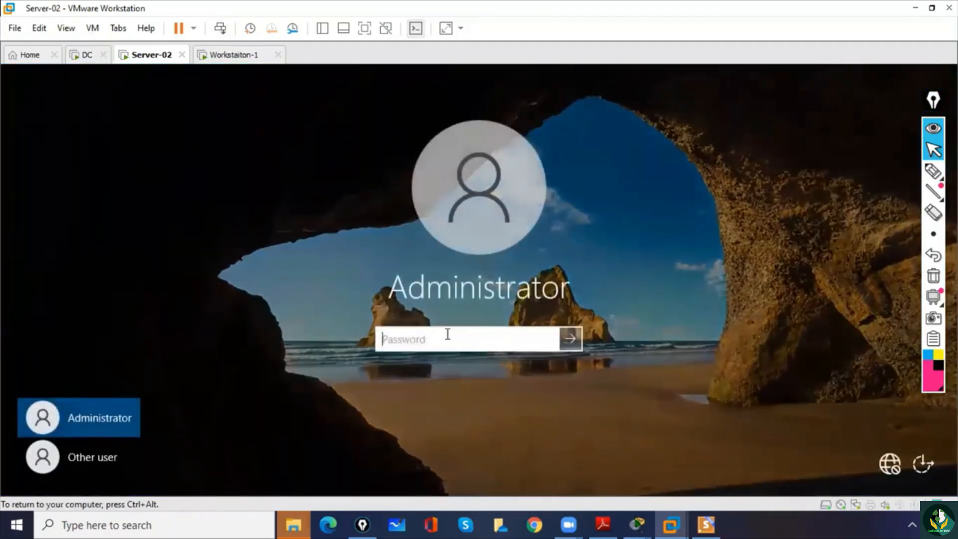
pyautogui.write('•••••••••')
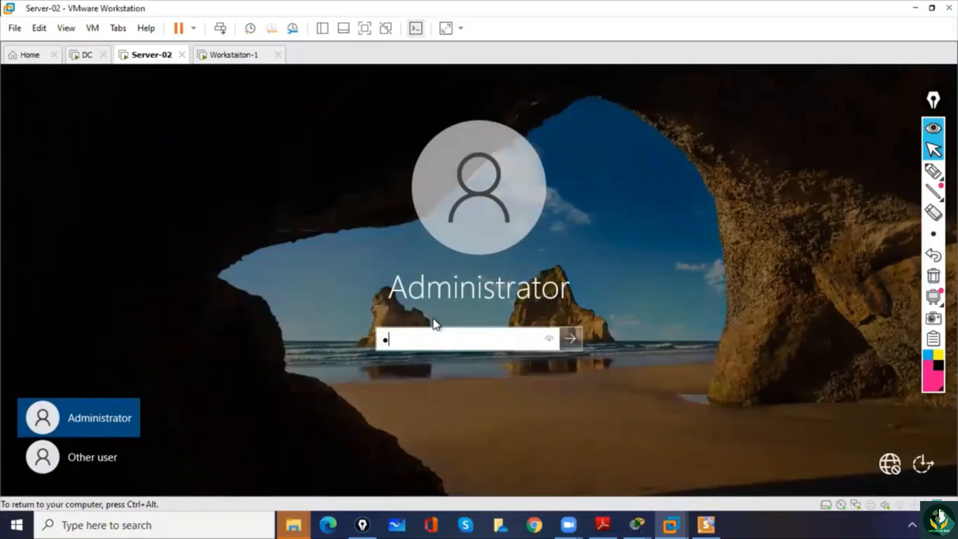
pyautogui.press('Return')
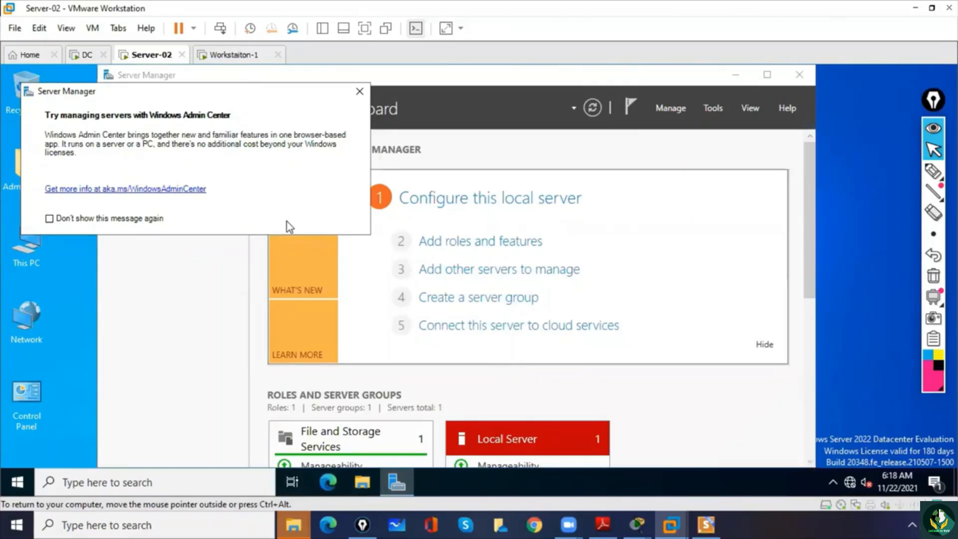
pyautogui.click(360, 91)
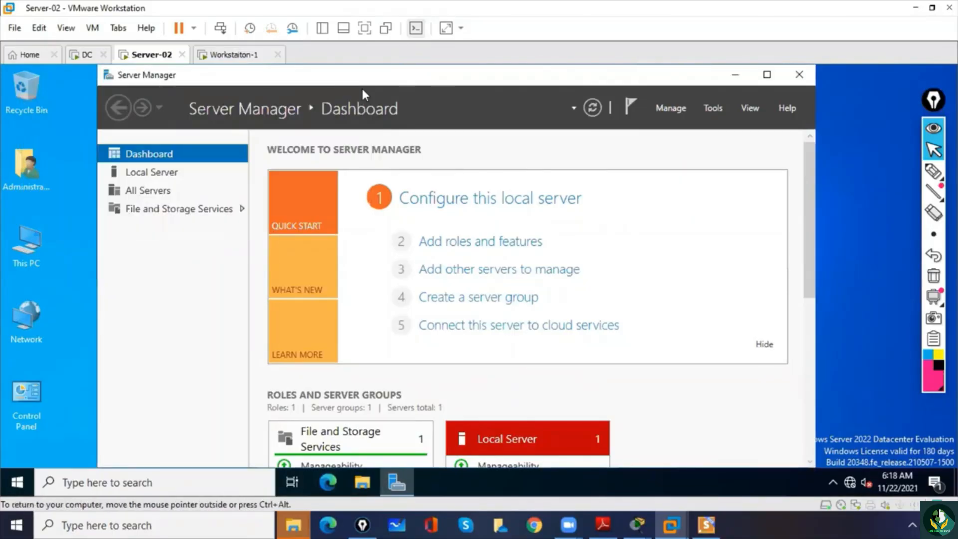
pyautogui.click(799, 76)
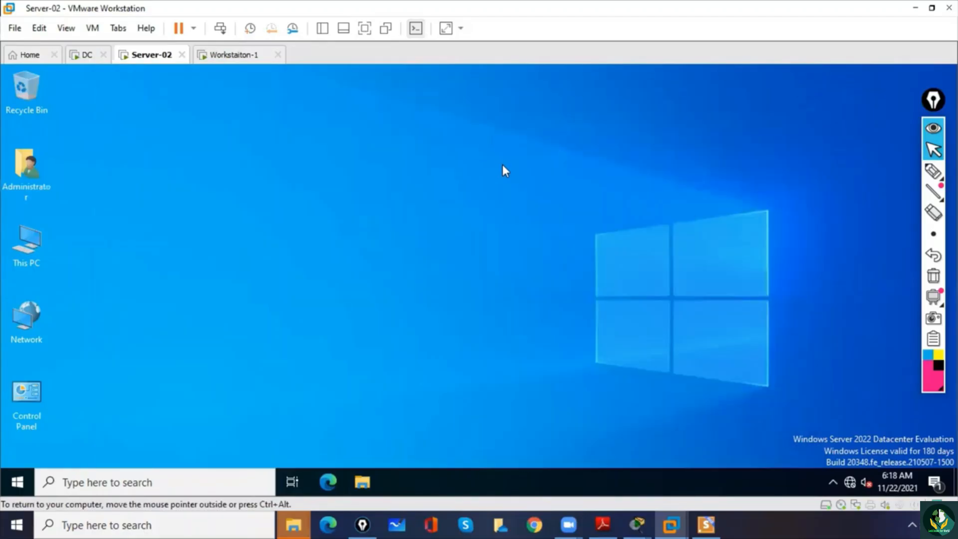
# - Check Server-02's full device name in This PC's properties and its domain membership in the advanced system settings
pyautogui.click(26, 248)
pyautogui.rightClick(25, 245)
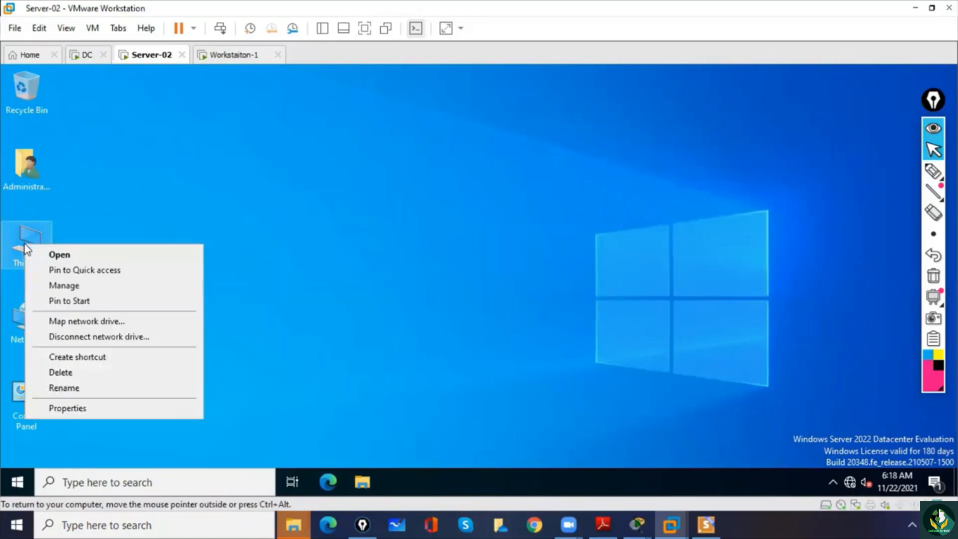
pyautogui.click(68, 408)
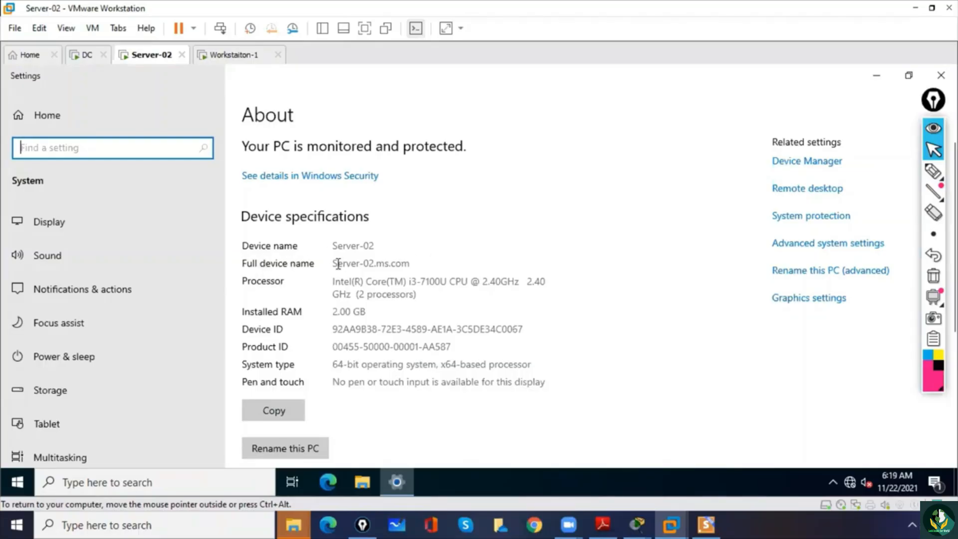
pyautogui.moveTo(337, 264); pyautogui.dragTo(373, 264)
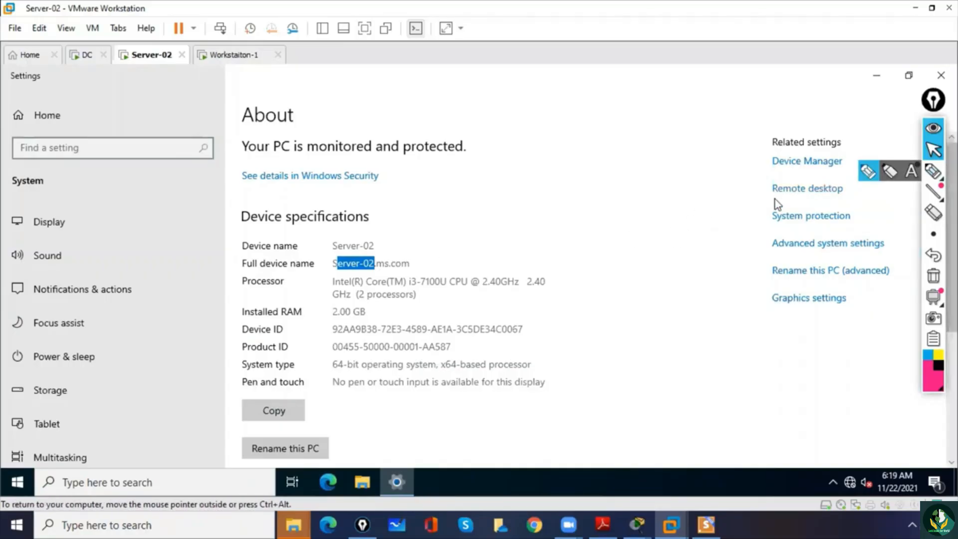
pyautogui.click(802, 245)
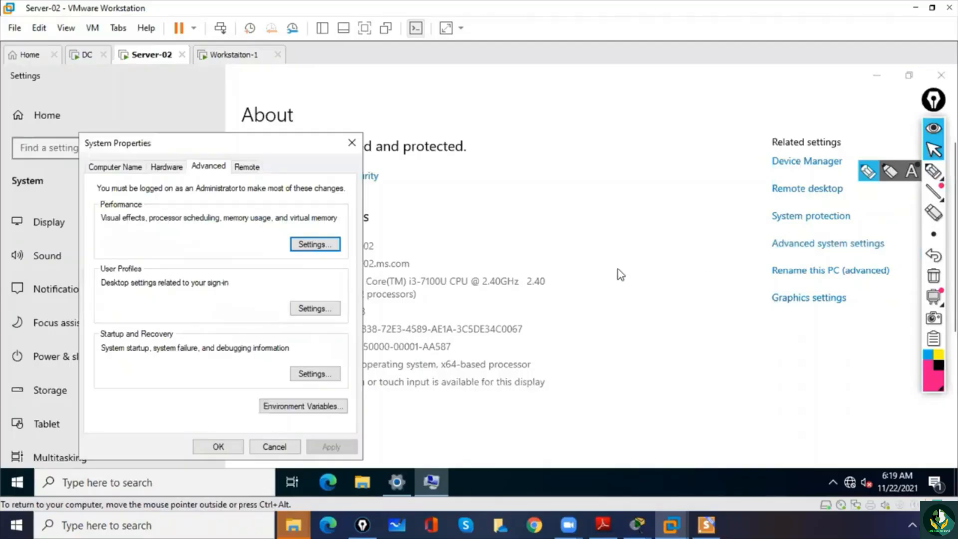
pyautogui.click(115, 167)
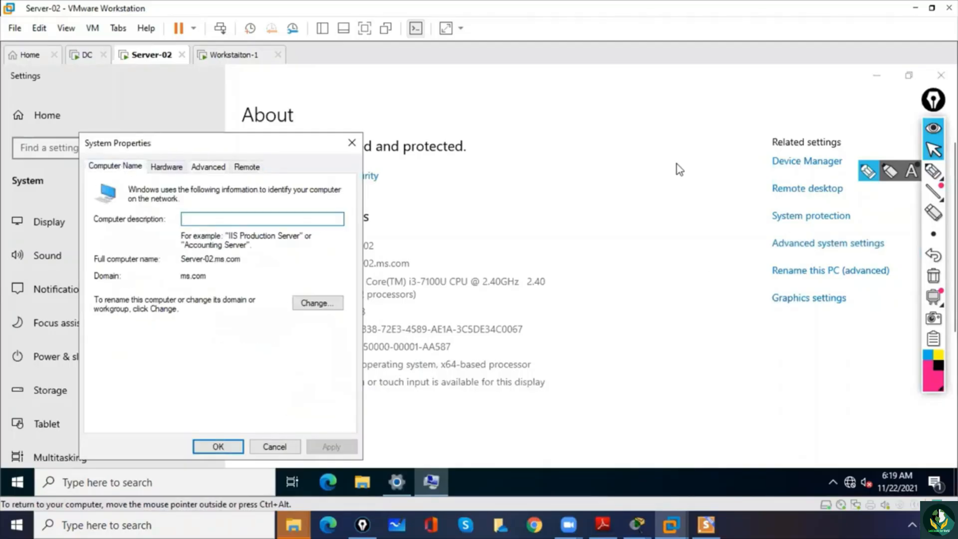
# - Circle the Domain label and ms.com with the annotation pen, clear the drawings and close System Properties
pyautogui.click(933, 172)
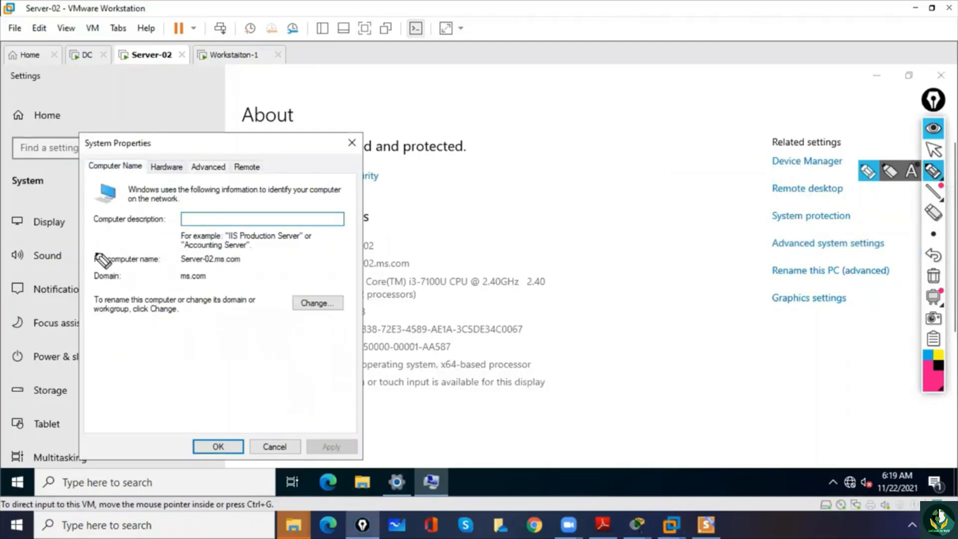
pyautogui.moveTo(99, 266)
pyautogui.mouseDown()
pyautogui.moveTo(103, 299)
pyautogui.moveTo(126, 296)
pyautogui.moveTo(120, 257)
pyautogui.mouseUp()
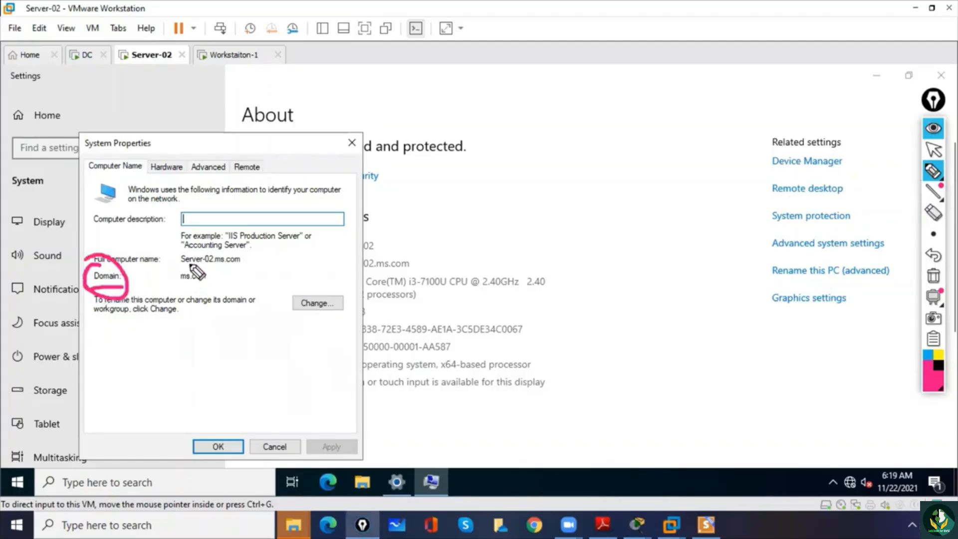
pyautogui.moveTo(191, 266)
pyautogui.mouseDown()
pyautogui.moveTo(172, 274)
pyautogui.moveTo(199, 292)
pyautogui.moveTo(214, 278)
pyautogui.moveTo(131, 219)
pyautogui.mouseUp()
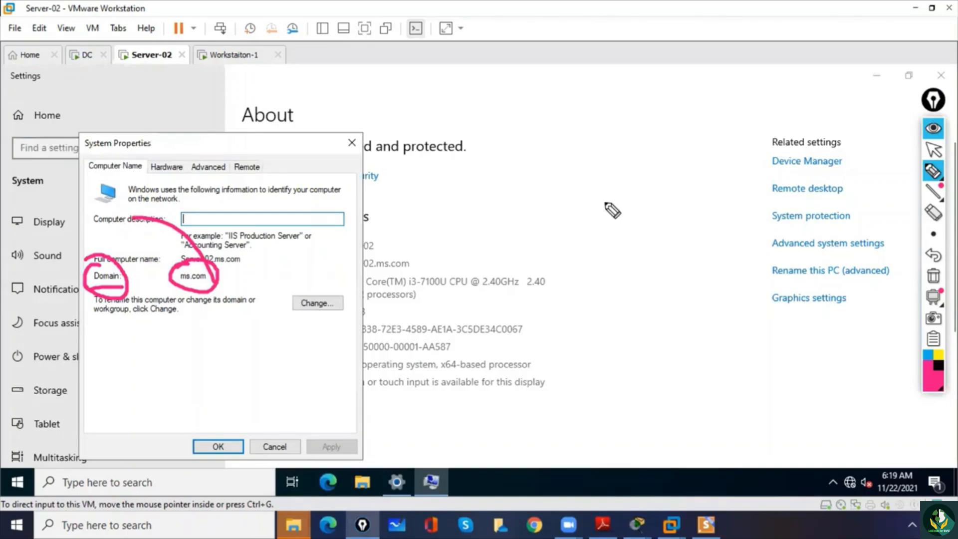
pyautogui.click(933, 276)
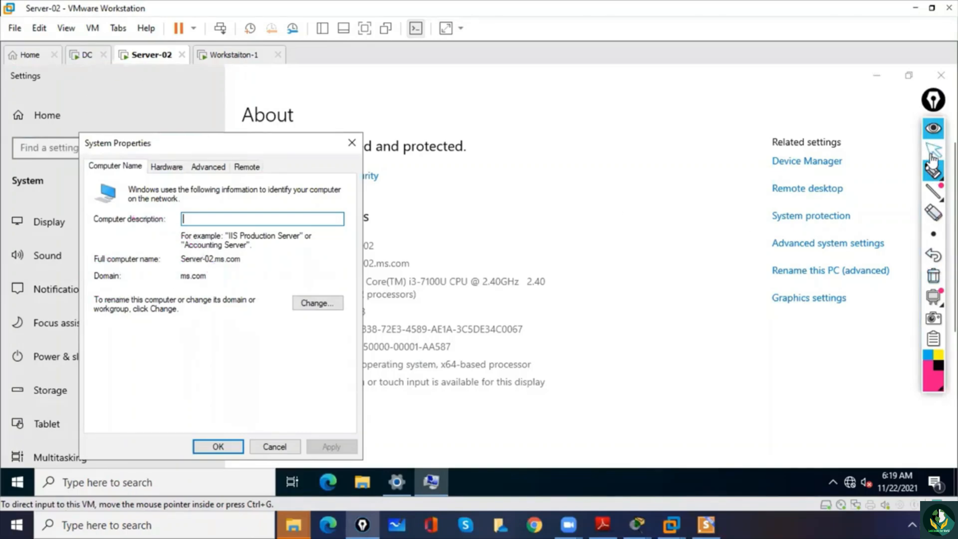
pyautogui.click(933, 168)
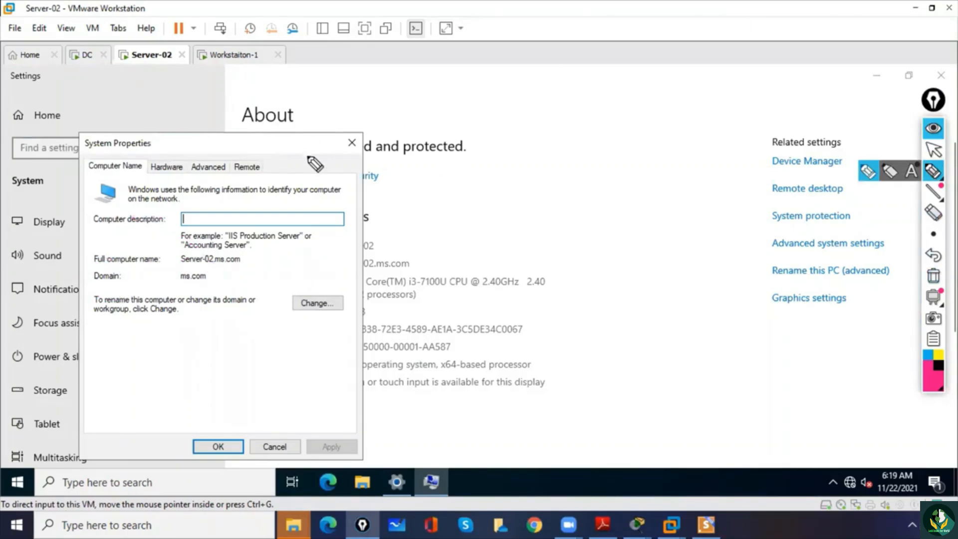
pyautogui.click(933, 149)
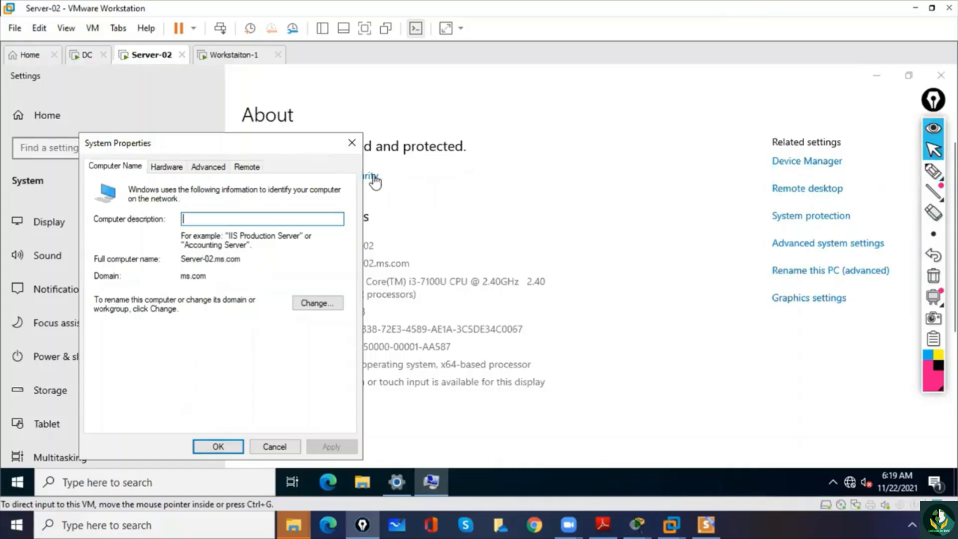
pyautogui.click(352, 143)
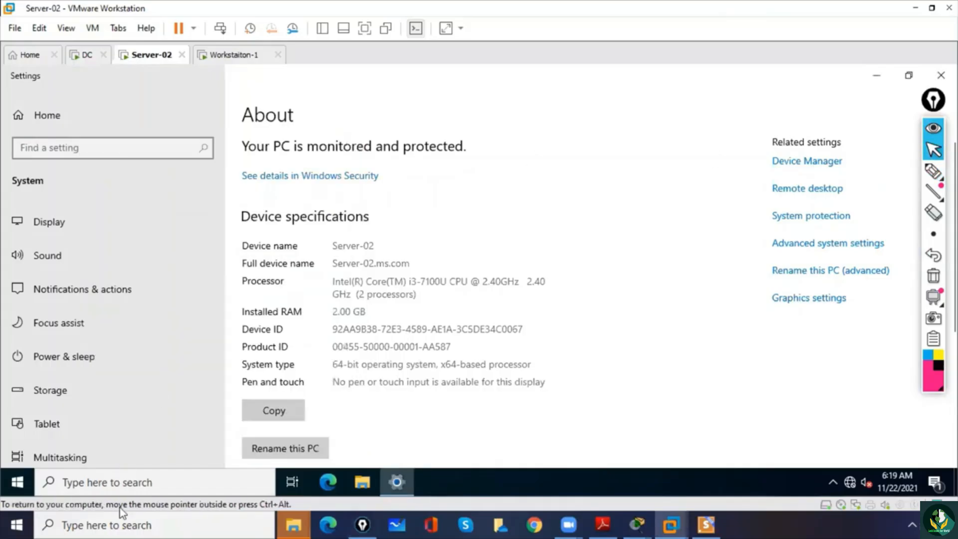
# - Open Command Prompt on Server-02 and run net accounts to check its computer role
pyautogui.click(140, 483)
pyautogui.write('cm')
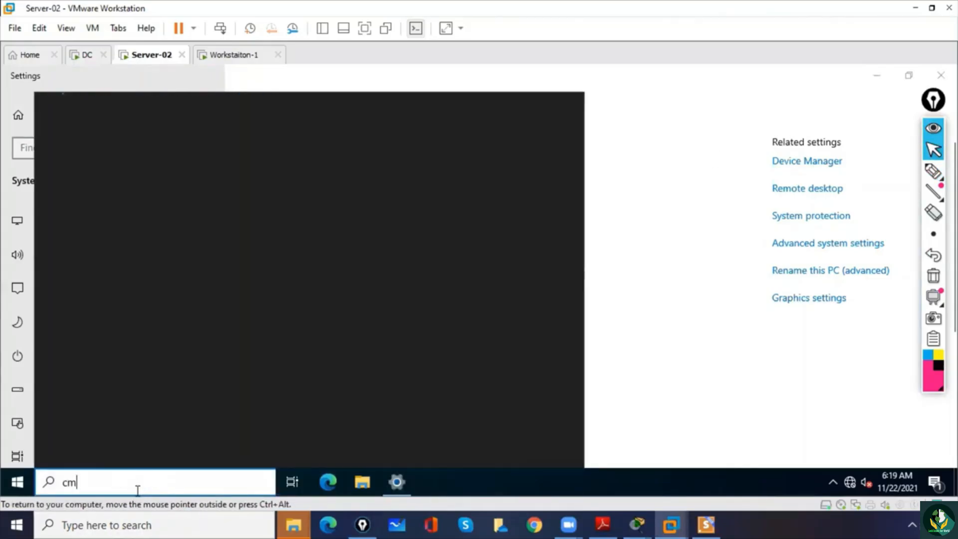
pyautogui.write('d')
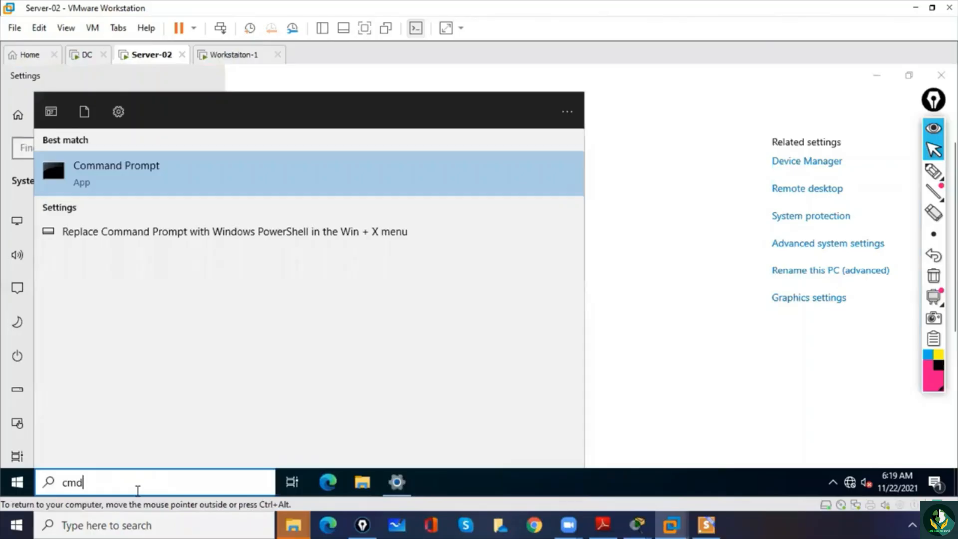
pyautogui.press('Return')
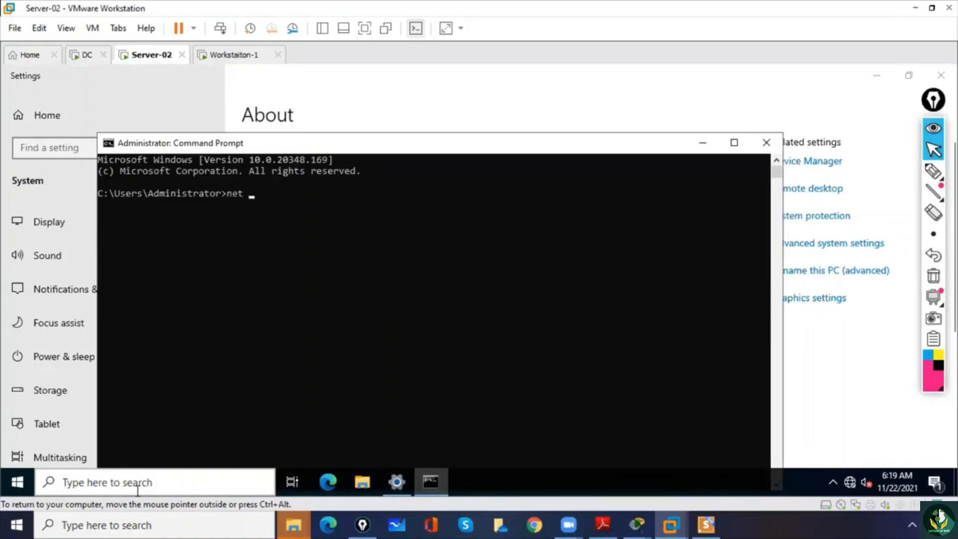
pyautogui.write('net accounts')
pyautogui.press('Return')
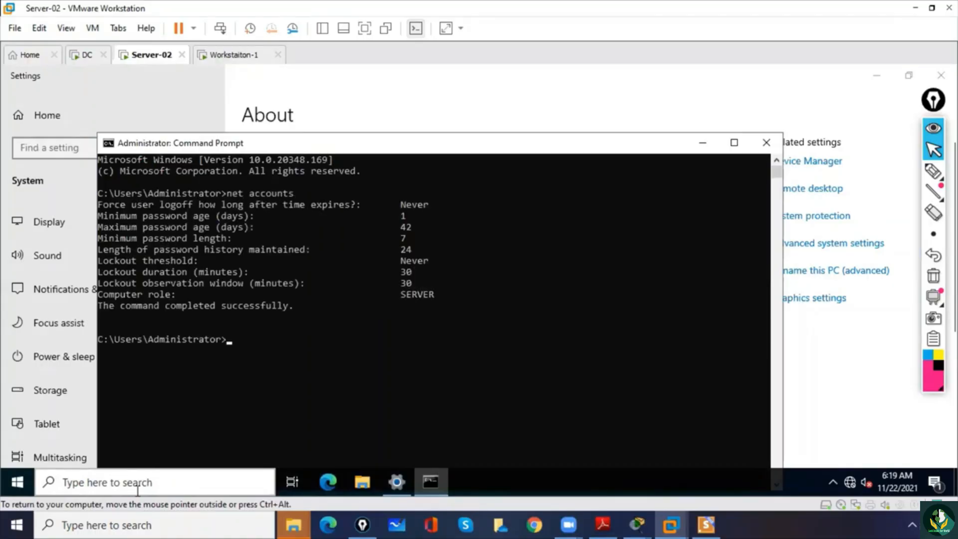
# - Mark the SERVER computer role in the command output with the annotation pen, clear the drawings and return to the normal pointer
pyautogui.click(933, 172)
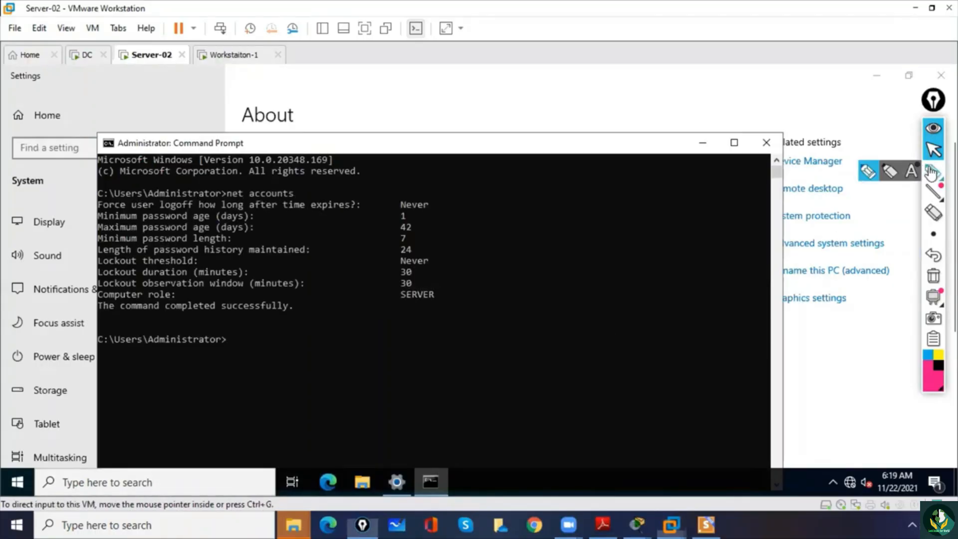
pyautogui.moveTo(324, 300); pyautogui.dragTo(351, 298)
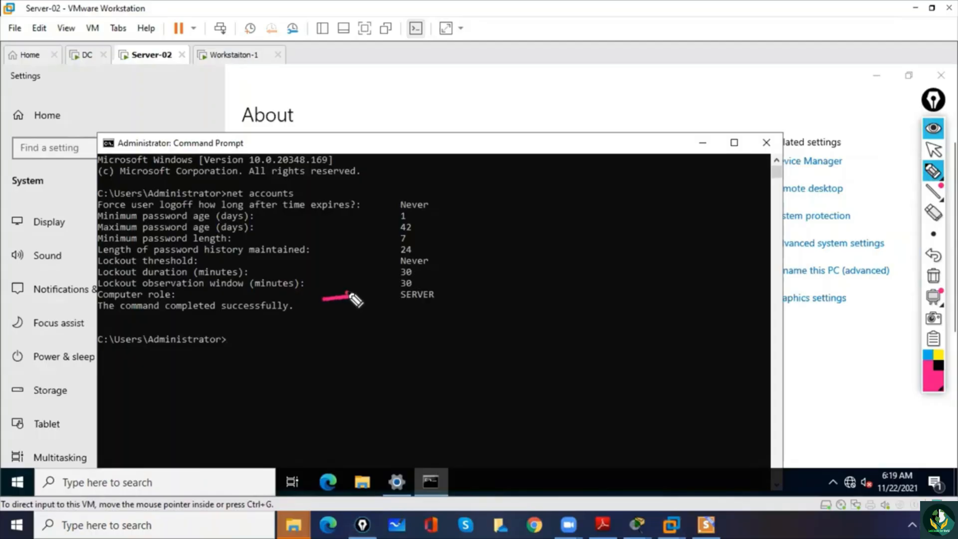
pyautogui.moveTo(402, 278)
pyautogui.mouseDown()
pyautogui.moveTo(452, 310)
pyautogui.moveTo(419, 274)
pyautogui.mouseUp()
pyautogui.click(933, 275)
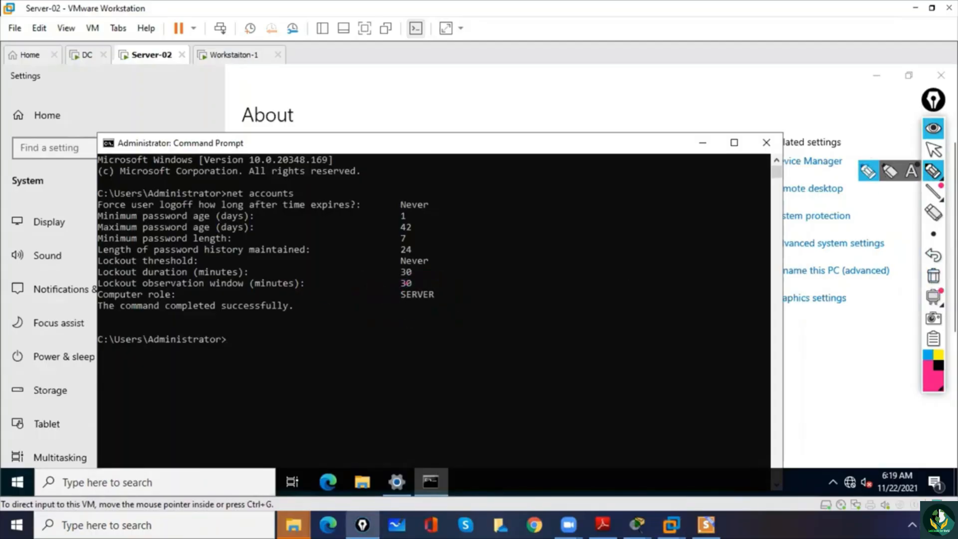
pyautogui.click(933, 149)
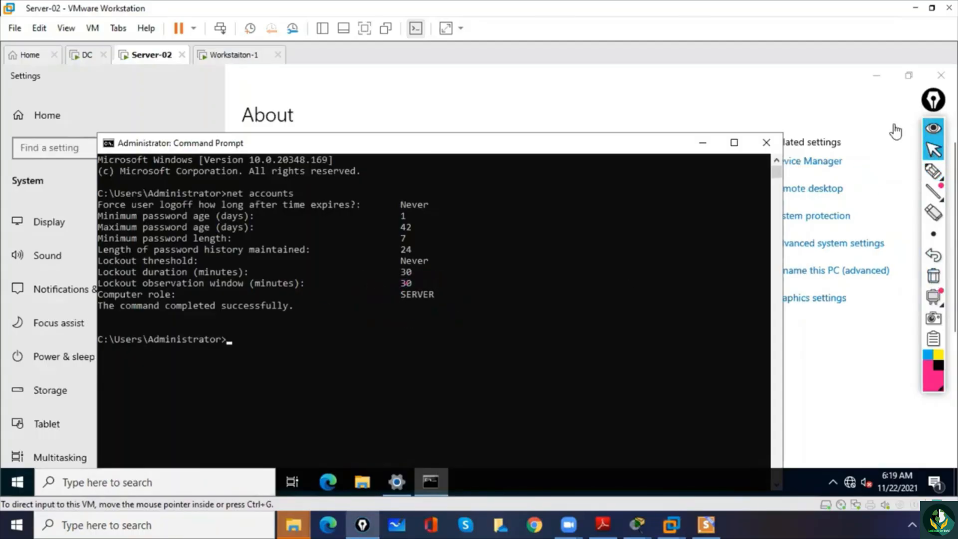
# - Switch to the DC virtual machine and sign in as MS\Administrator with the account password
pyautogui.click(82, 55)
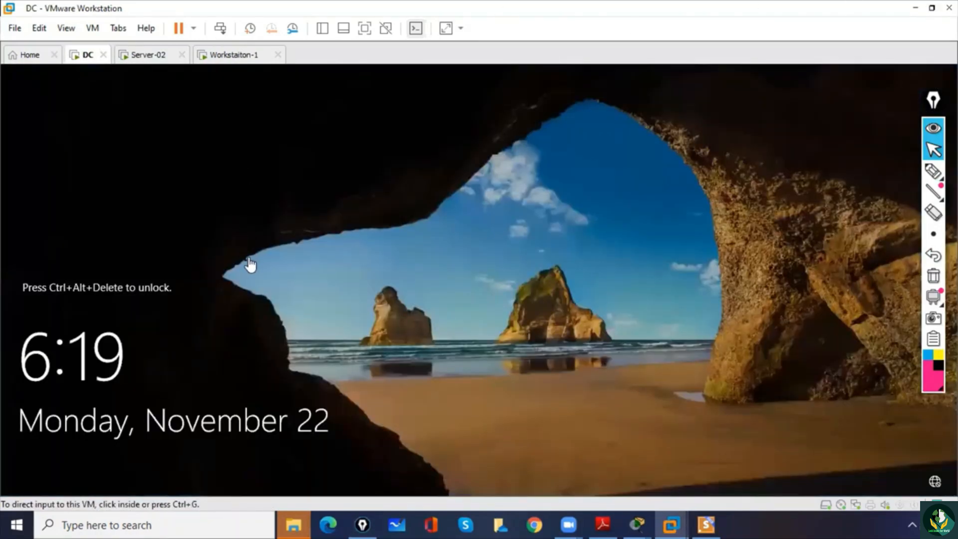
pyautogui.click(220, 28)
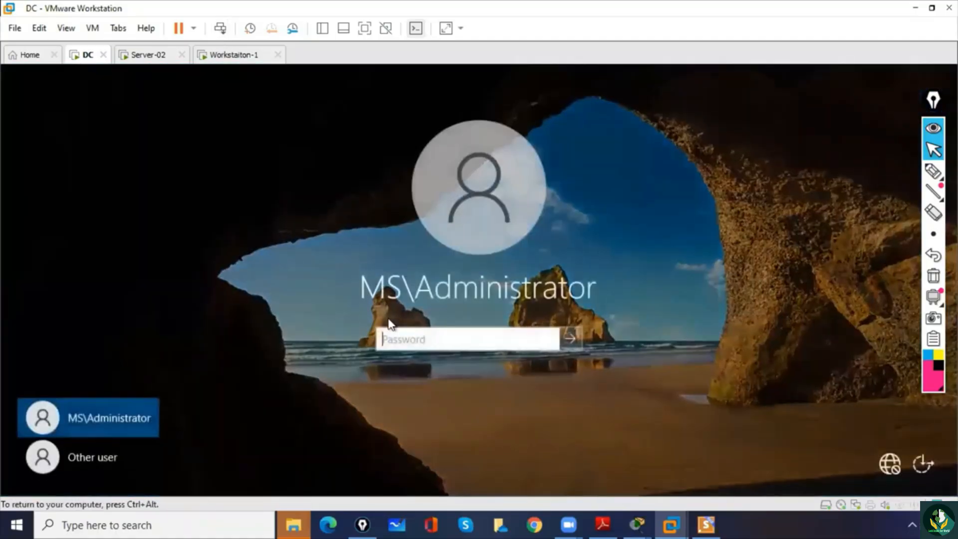
pyautogui.write('********')
pyautogui.press('Return')
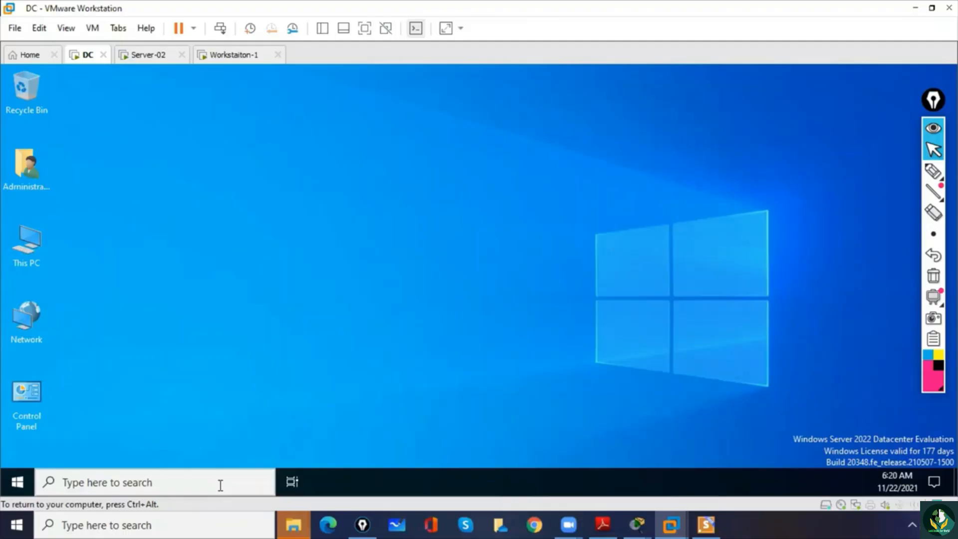
# - Open Command Prompt on the DC machine and run net accounts to check its computer role
pyautogui.click(220, 484)
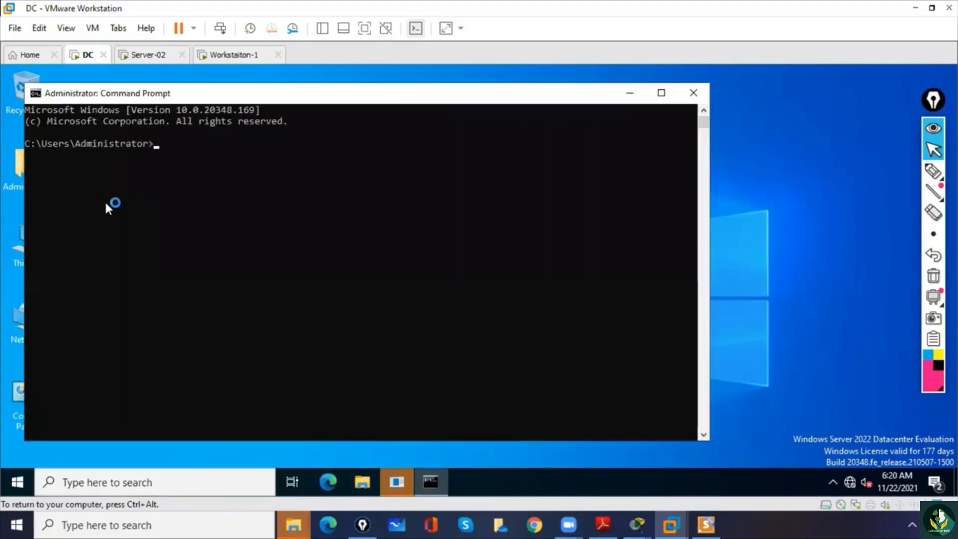
pyautogui.moveTo(115, 222); pyautogui.dragTo(120, 229)
pyautogui.write('net a')
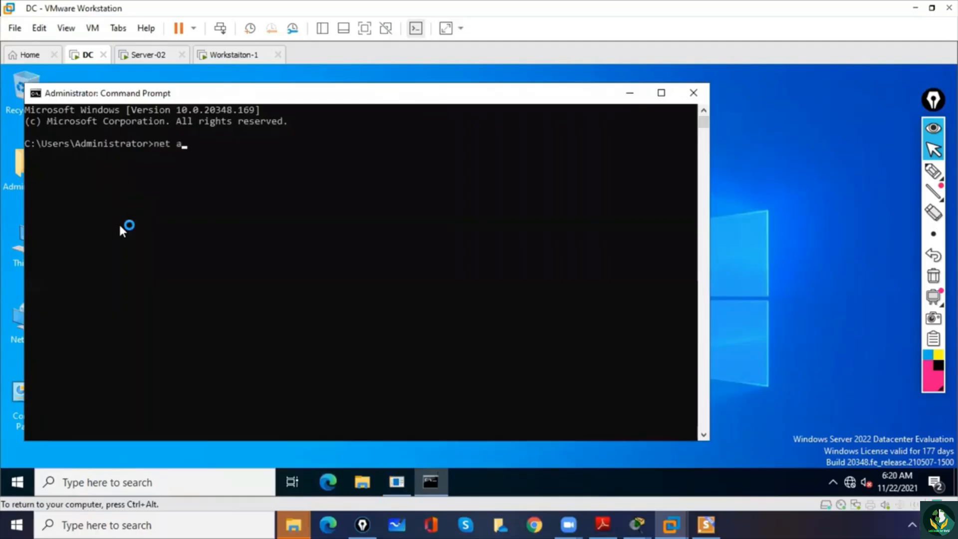
pyautogui.write('ccounts')
pyautogui.press('Return')
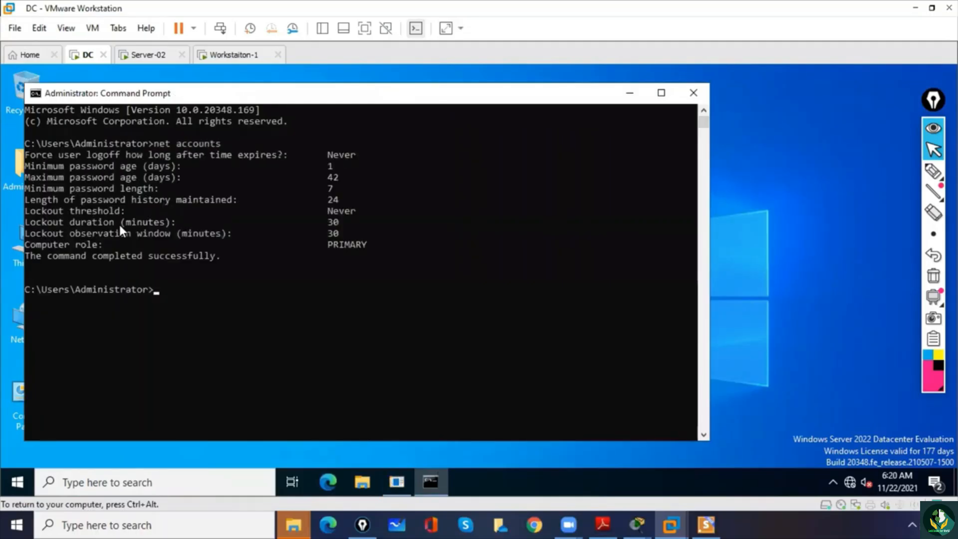
# - Highlight the computer role value in the net accounts output on DC and then on Server-02 to compare them
pyautogui.moveTo(322, 244); pyautogui.dragTo(374, 246)
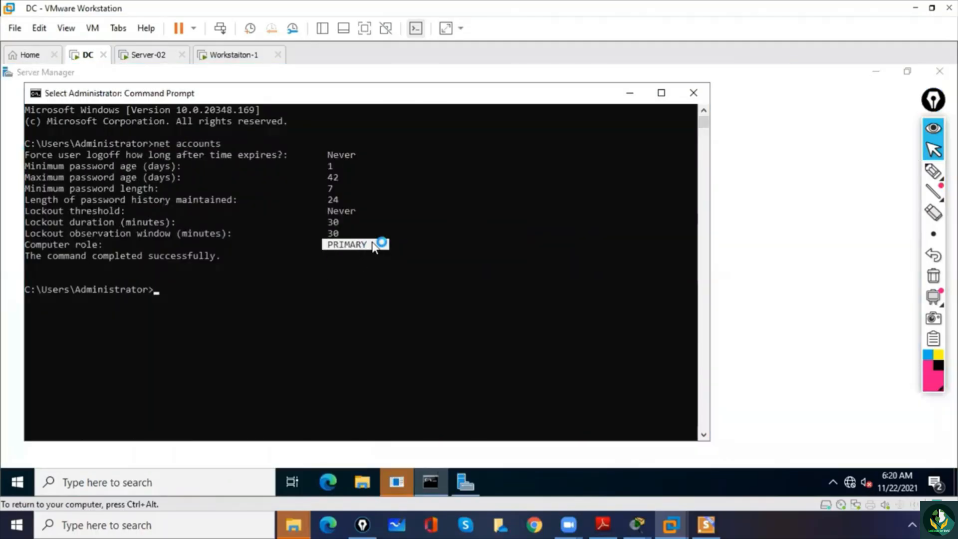
pyautogui.click(148, 56)
pyautogui.click(452, 301)
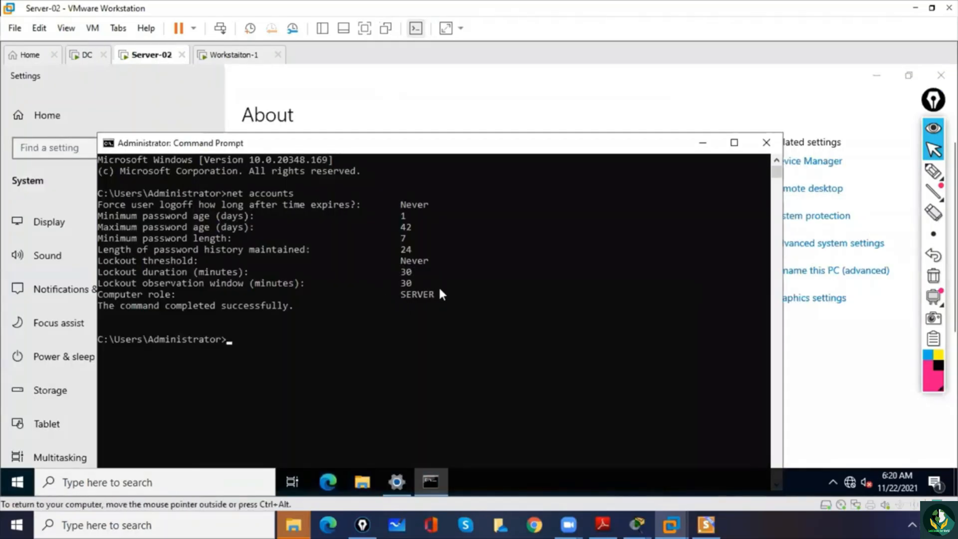
pyautogui.moveTo(442, 294); pyautogui.dragTo(395, 295)
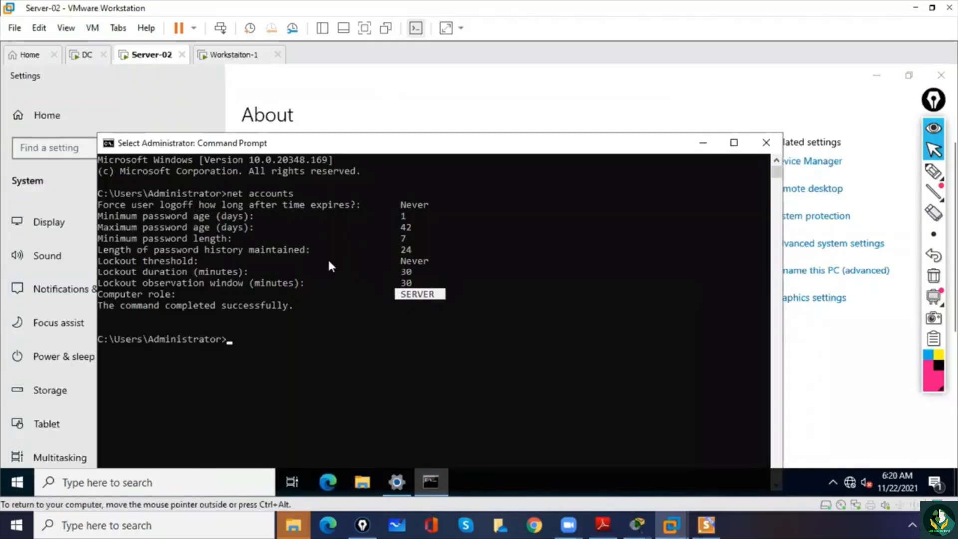
# - Close Command Prompt and minimize Settings on Server-02, then switch to Presentations and present the member server LABS slide full screen
pyautogui.click(762, 142)
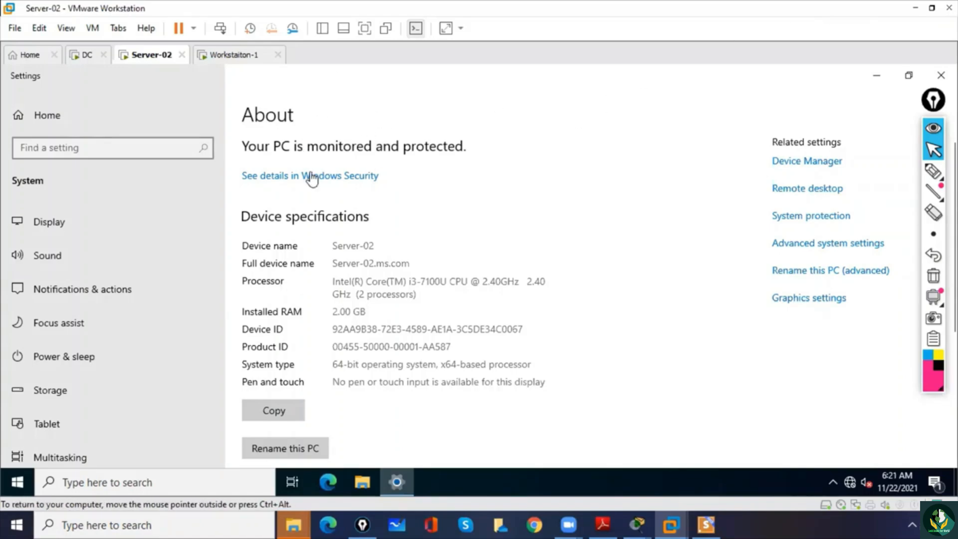
pyautogui.click(879, 74)
pyautogui.click(708, 523)
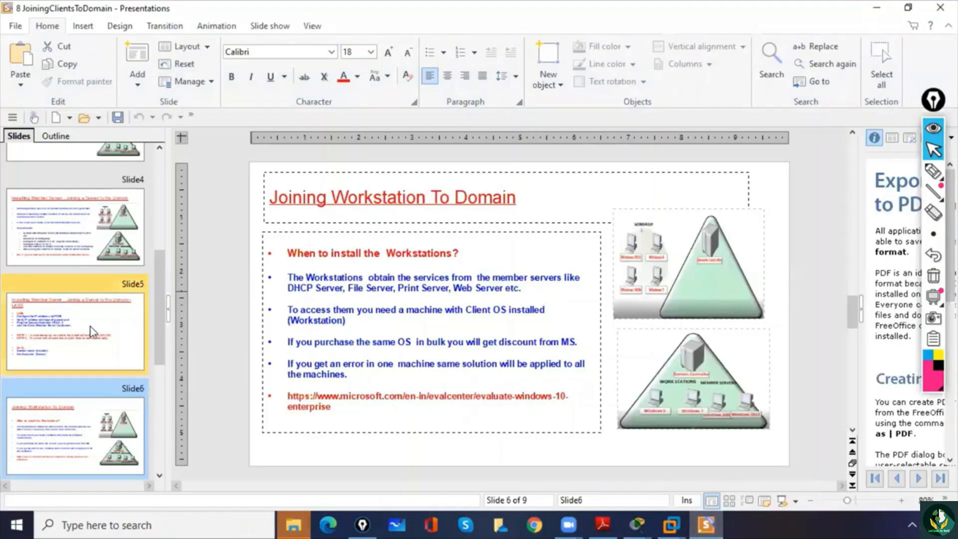
pyautogui.click(63, 339)
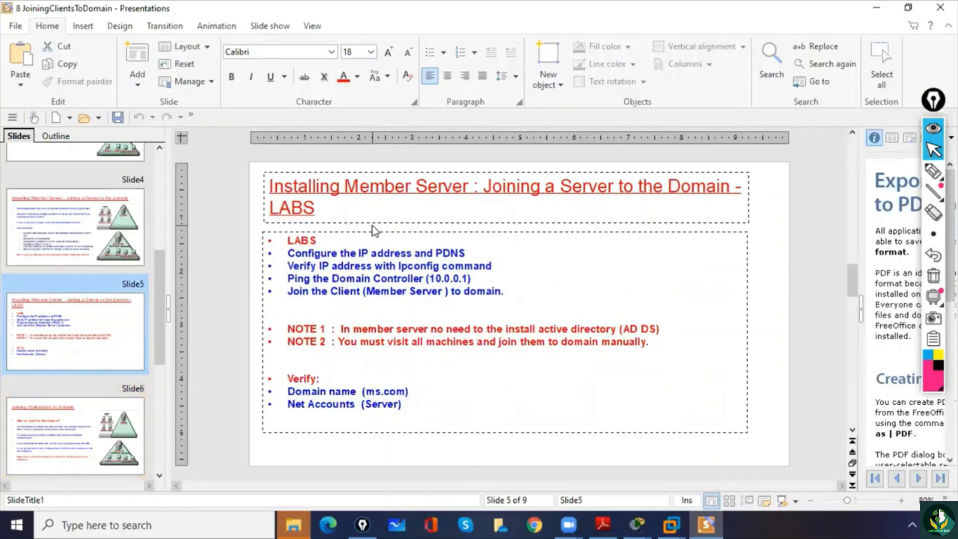
pyautogui.press('F5')
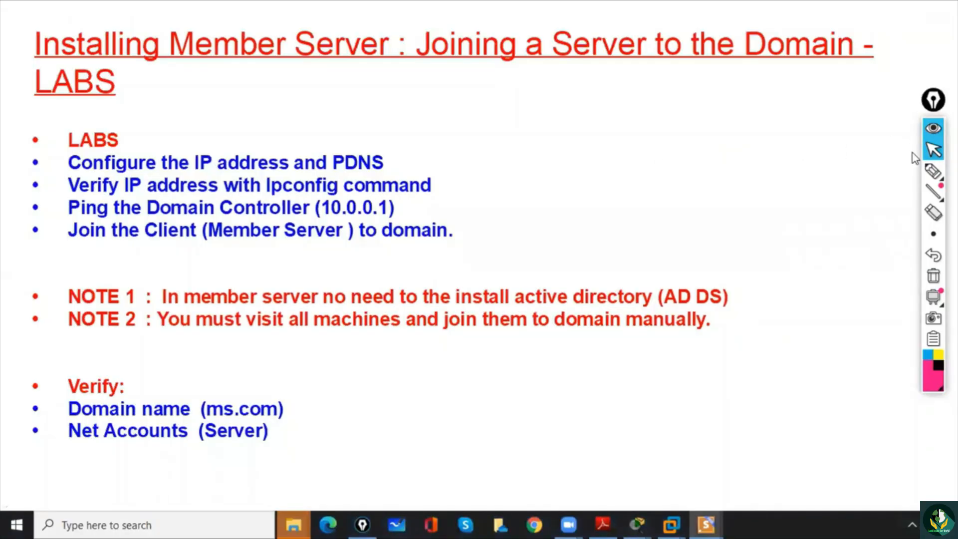
# - Tick the ipconfig verification item on the slide with the annotation pen, clear the drawing and return to the normal pointer
pyautogui.click(932, 172)
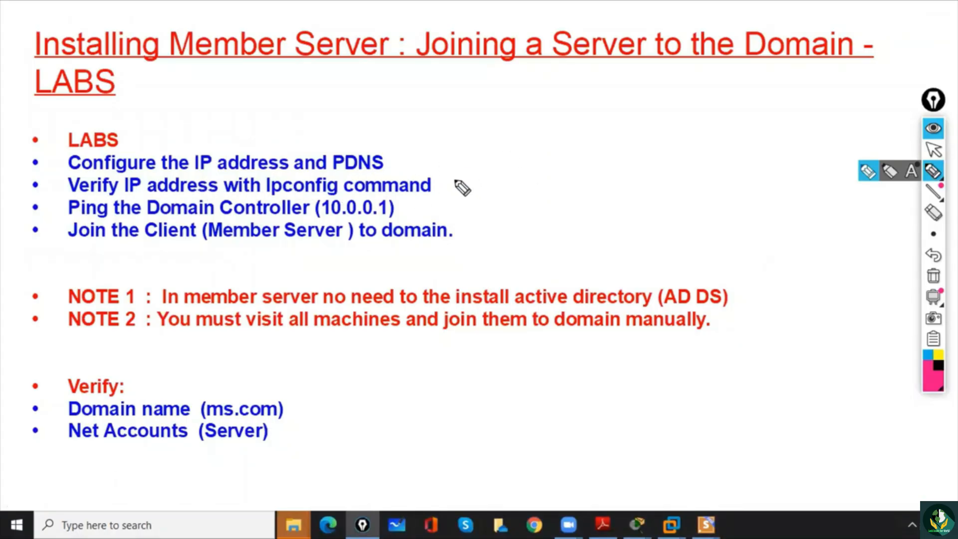
pyautogui.moveTo(448, 178); pyautogui.dragTo(462, 163)
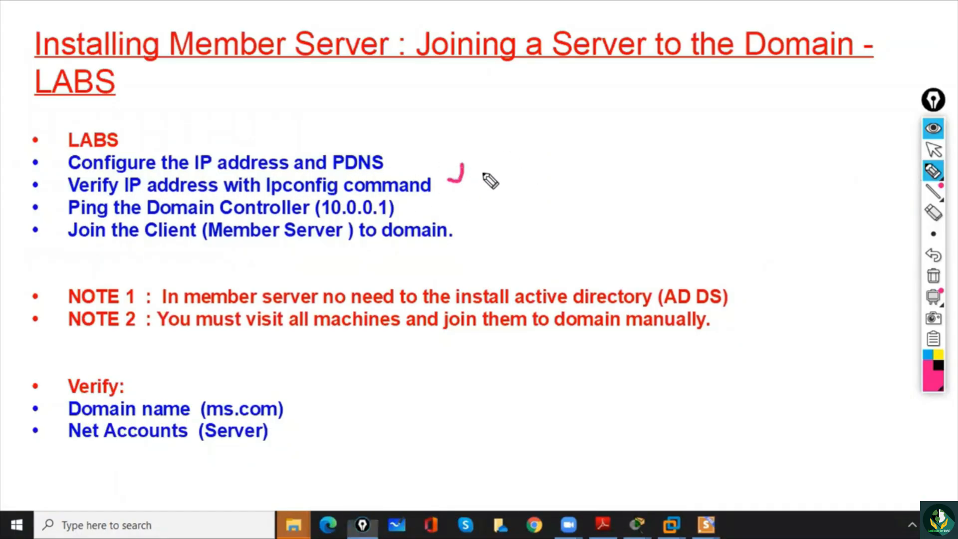
pyautogui.click(933, 276)
pyautogui.click(932, 151)
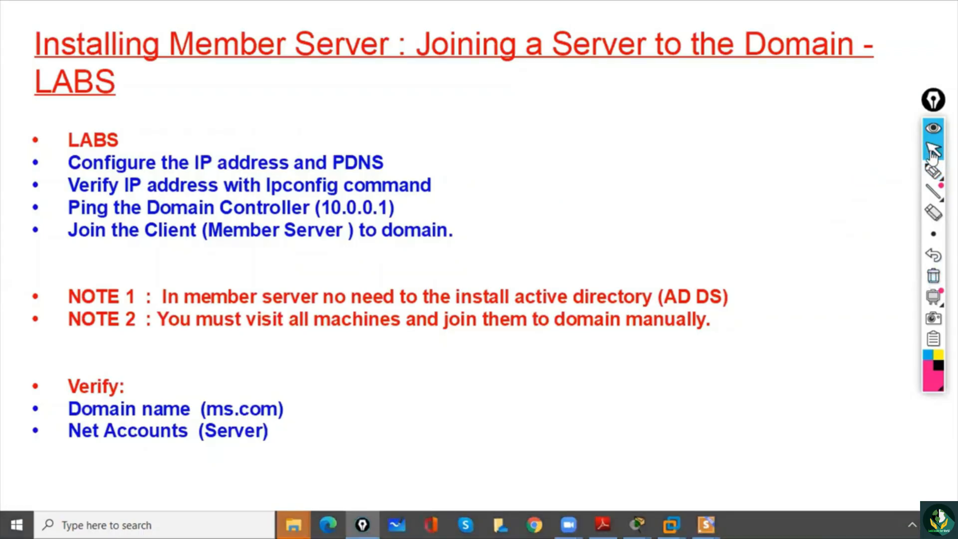
# - Switch to the Server-02 virtual machine, run ipconfig in a new Command Prompt and highlight its IPv4 address
pyautogui.moveTo(671, 524)
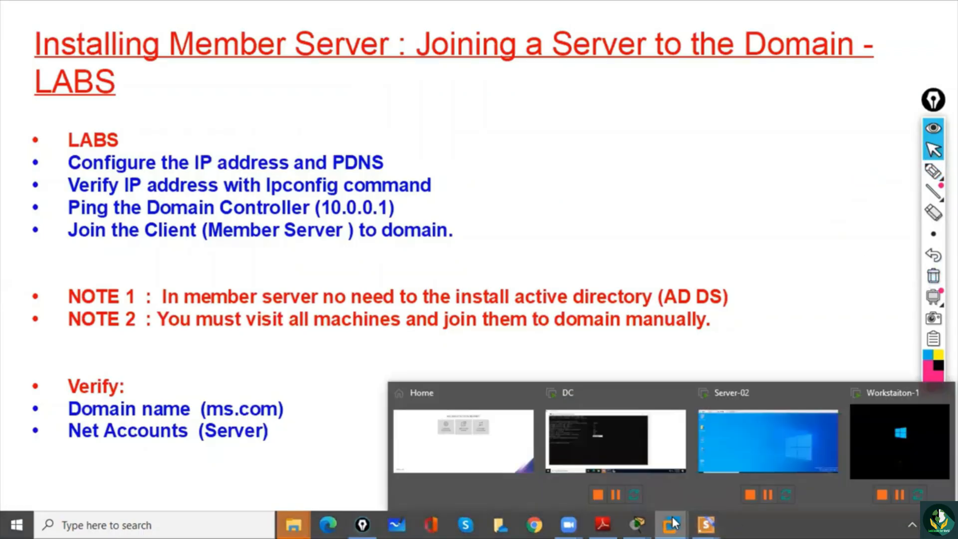
pyautogui.click(615, 446)
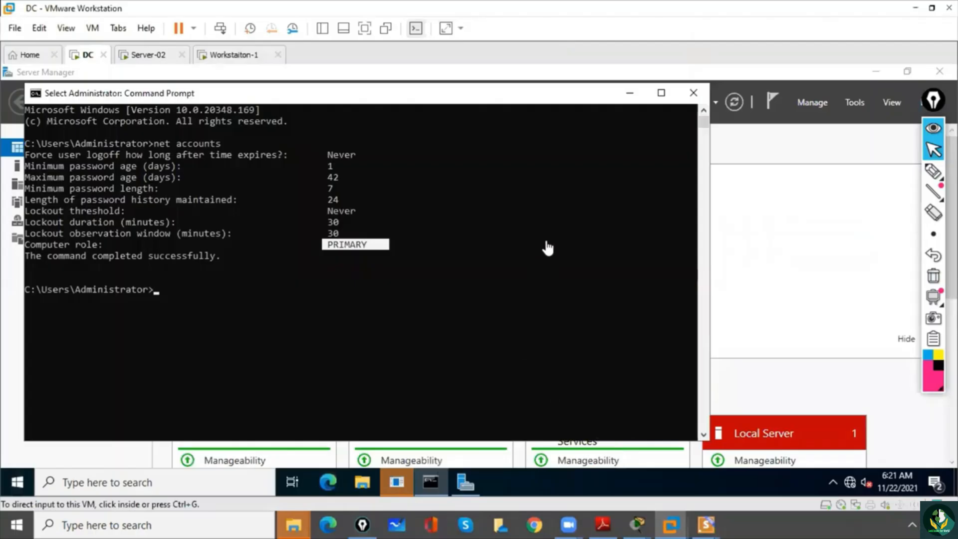
pyautogui.click(148, 55)
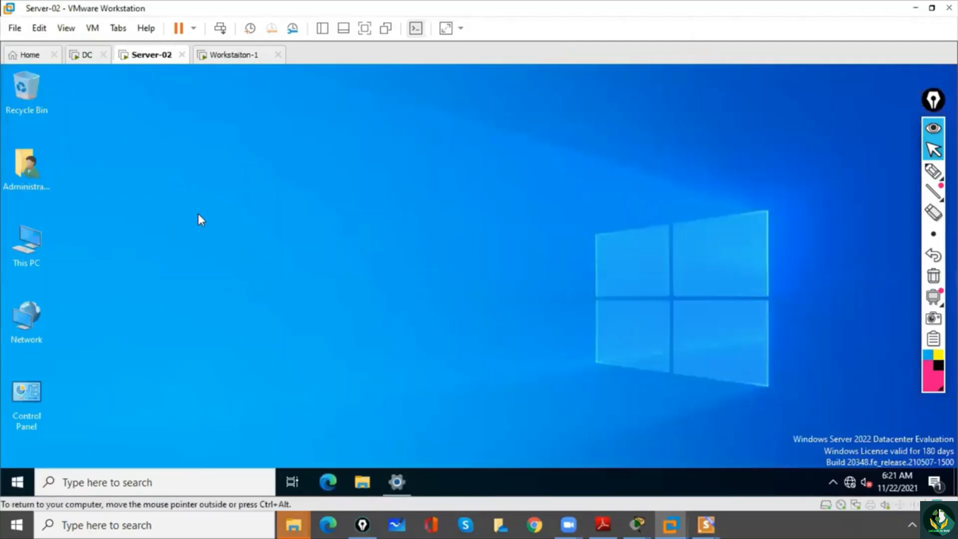
pyautogui.click(150, 478)
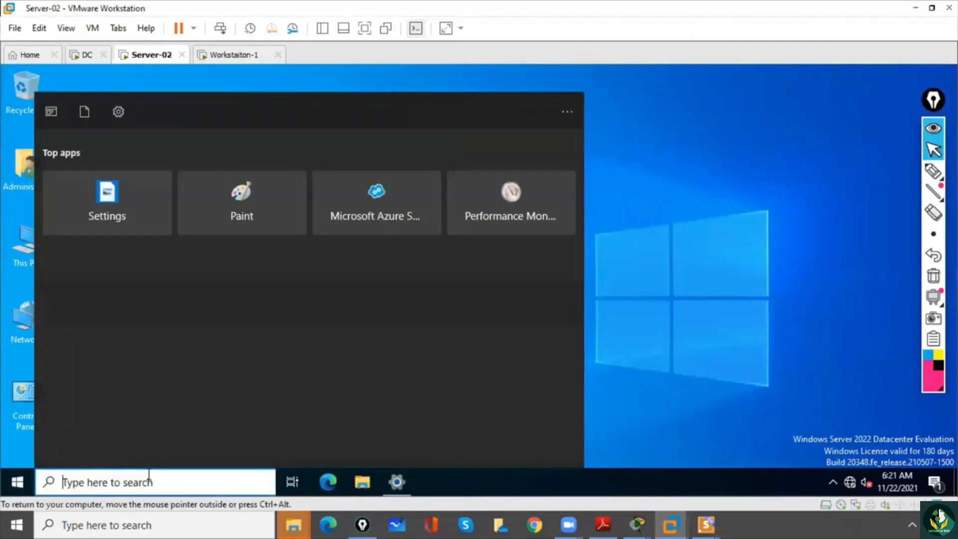
pyautogui.write('cm')
pyautogui.press('Return')
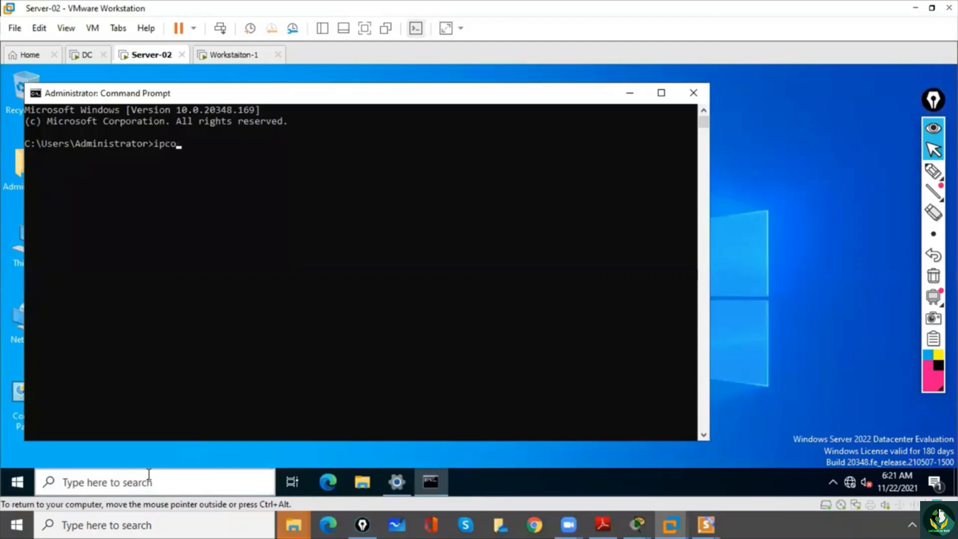
pyautogui.write('ipconfig')
pyautogui.press('Return')
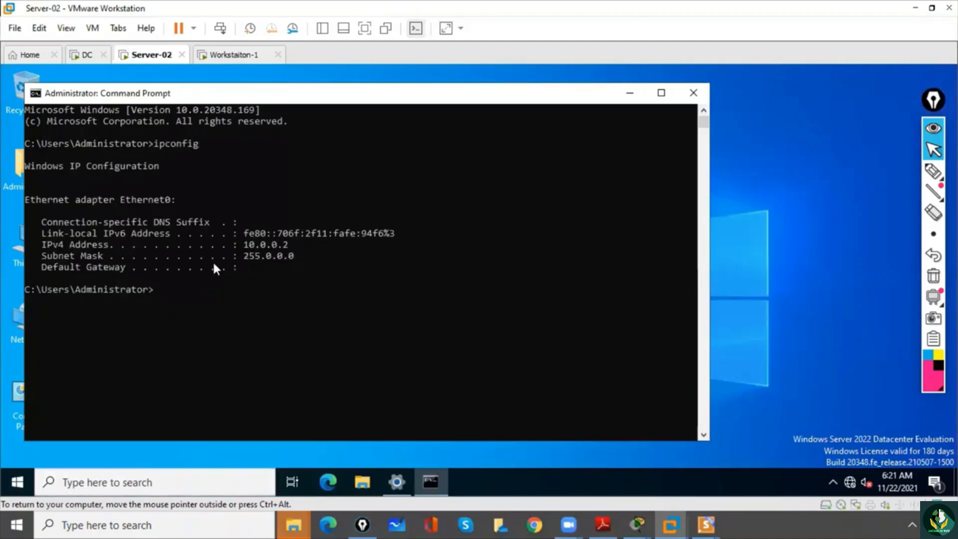
pyautogui.moveTo(238, 244); pyautogui.dragTo(299, 243)
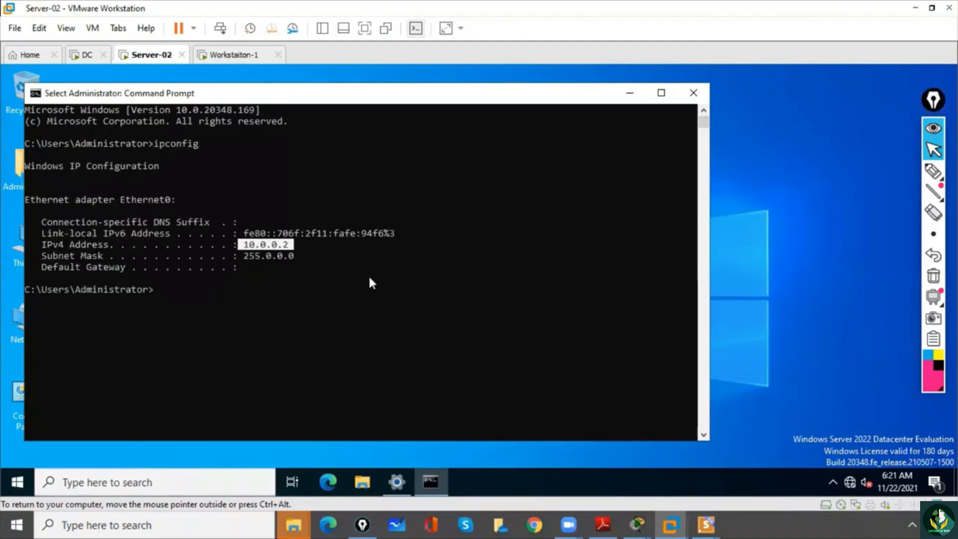
# - Return to the LABS slide show and tick the Ping the Domain Controller item with the annotation pen
pyautogui.moveTo(679, 518)
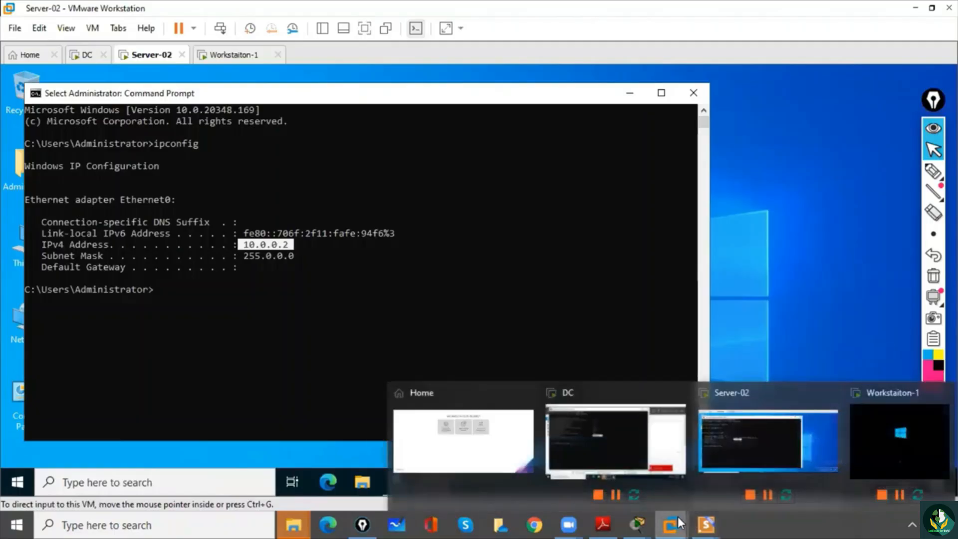
pyautogui.click(742, 484)
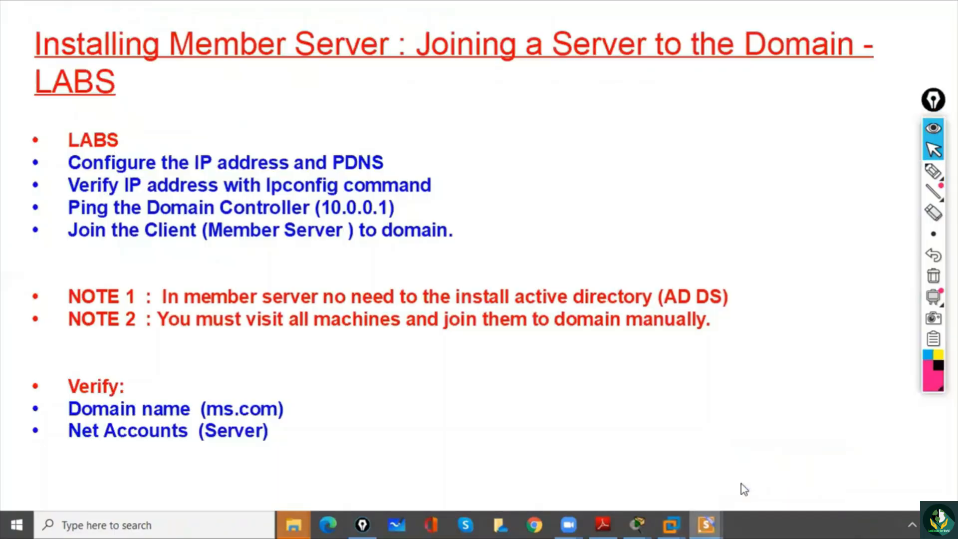
pyautogui.click(933, 171)
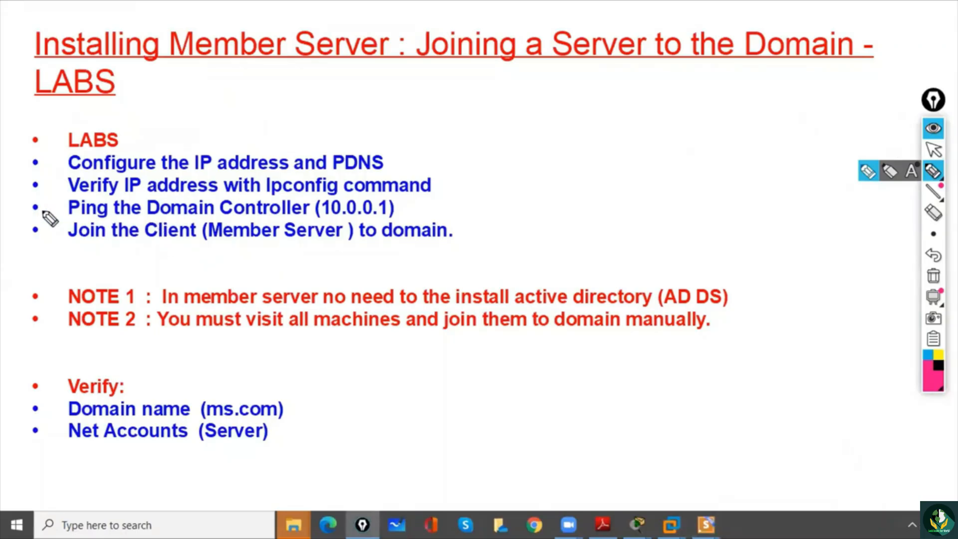
pyautogui.moveTo(30, 204); pyautogui.dragTo(47, 192)
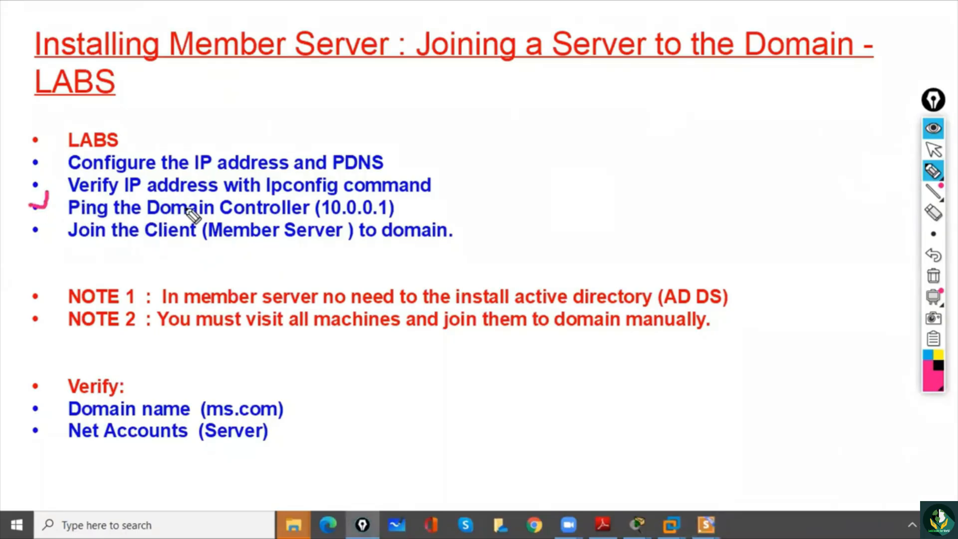
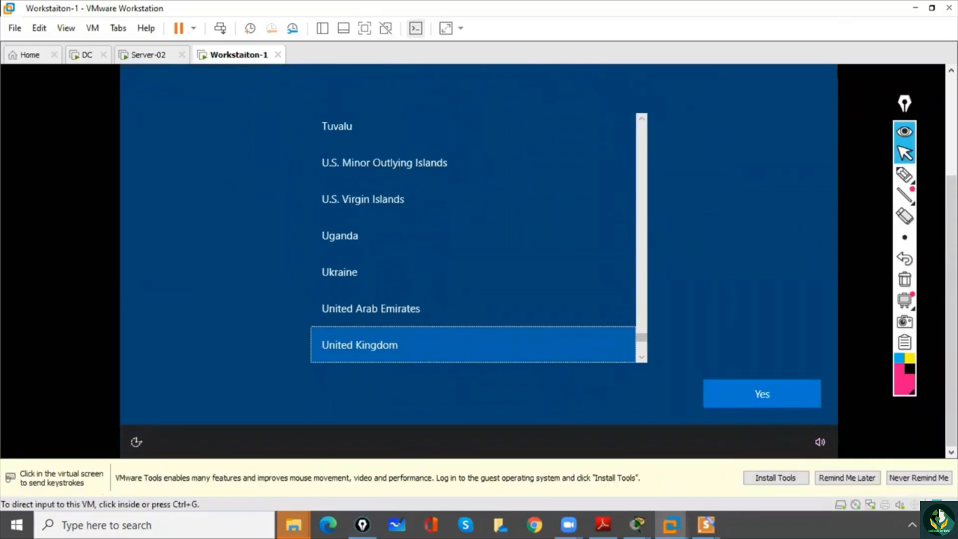
# - Confirm United Kingdom as the region for the Windows setup
pyautogui.click(738, 399)
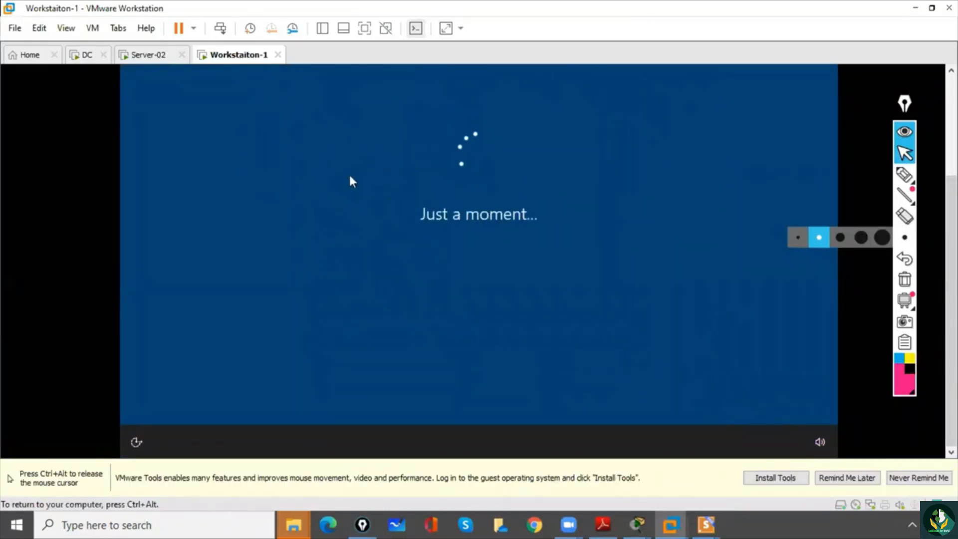
pyautogui.hotkey('ctrl', 'alt')
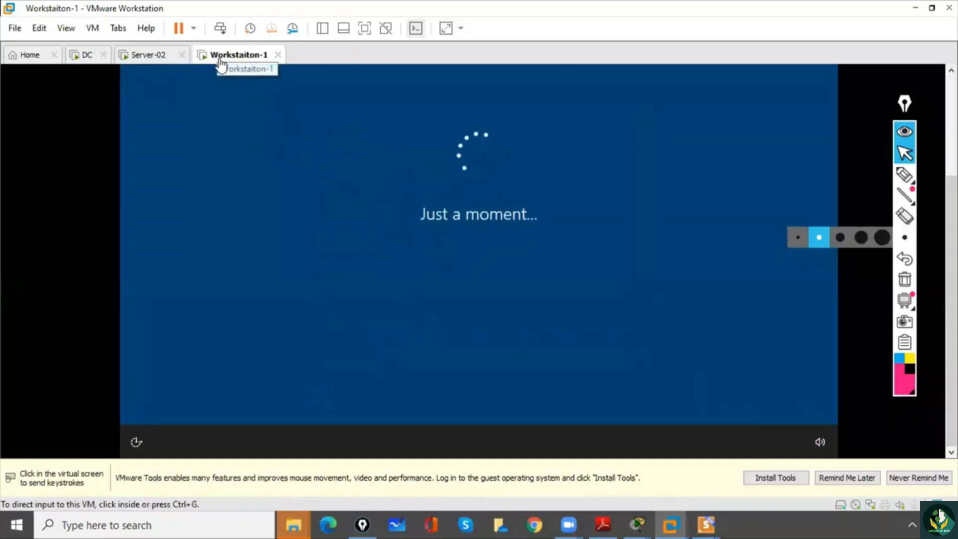
pyautogui.click(364, 253)
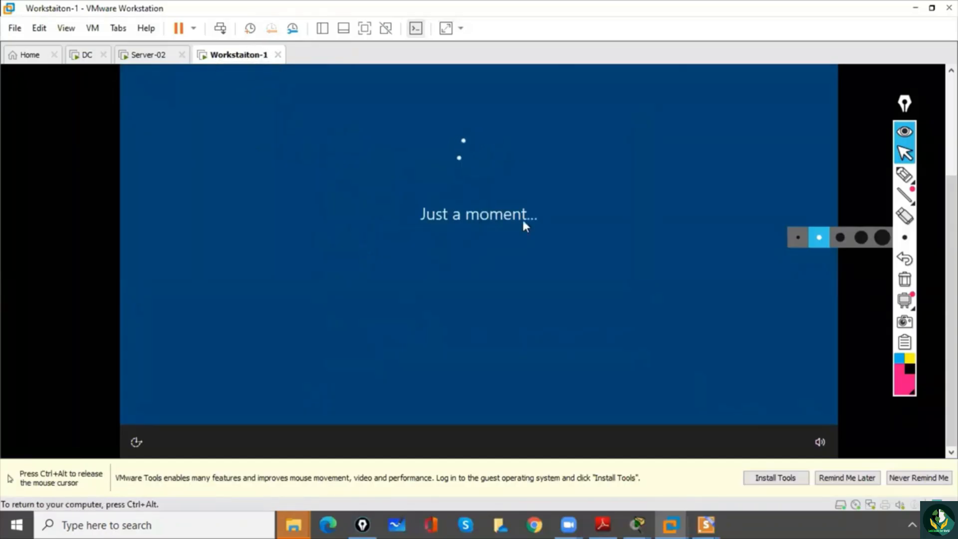
pyautogui.hotkey('ctrl', 'alt')
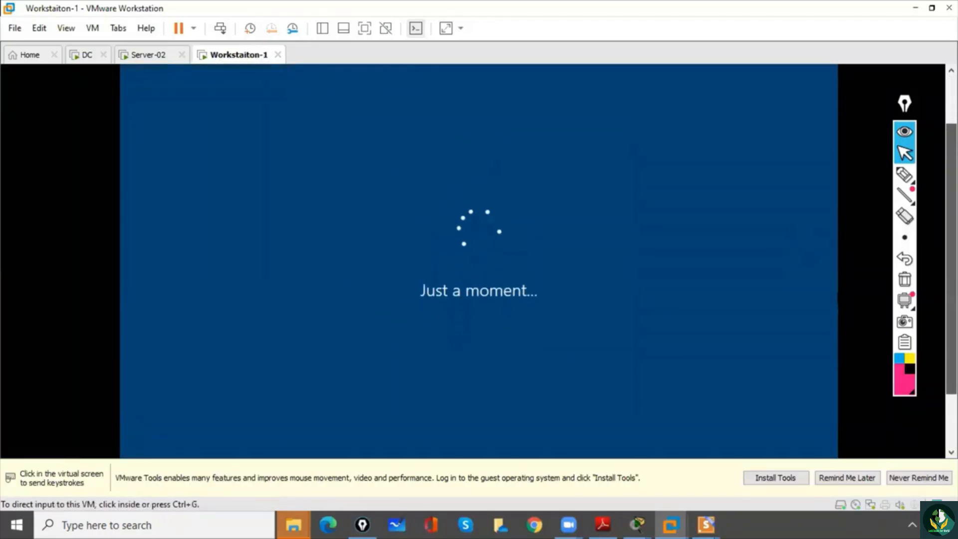
pyautogui.click(465, 251)
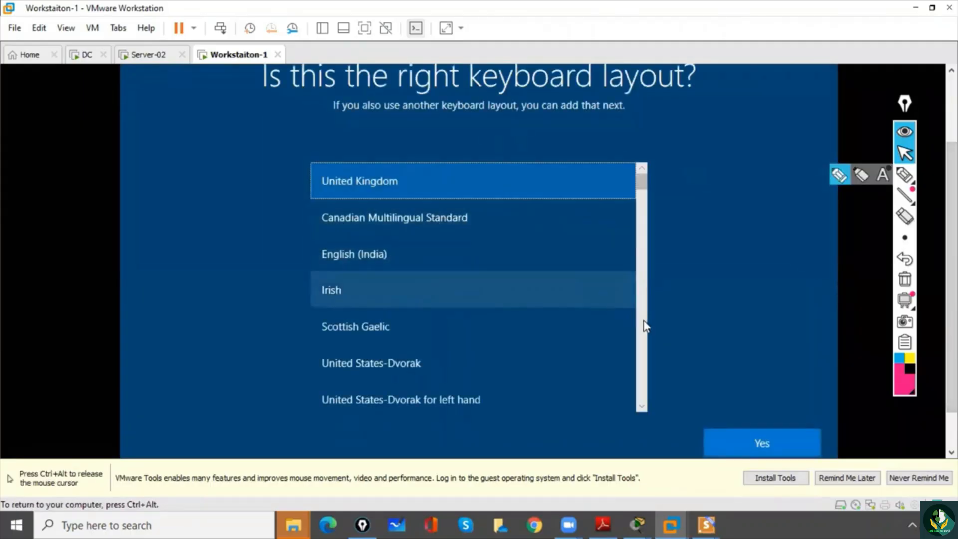
# - Accept the United Kingdom keyboard layout and skip adding a second layout
pyautogui.click(735, 442)
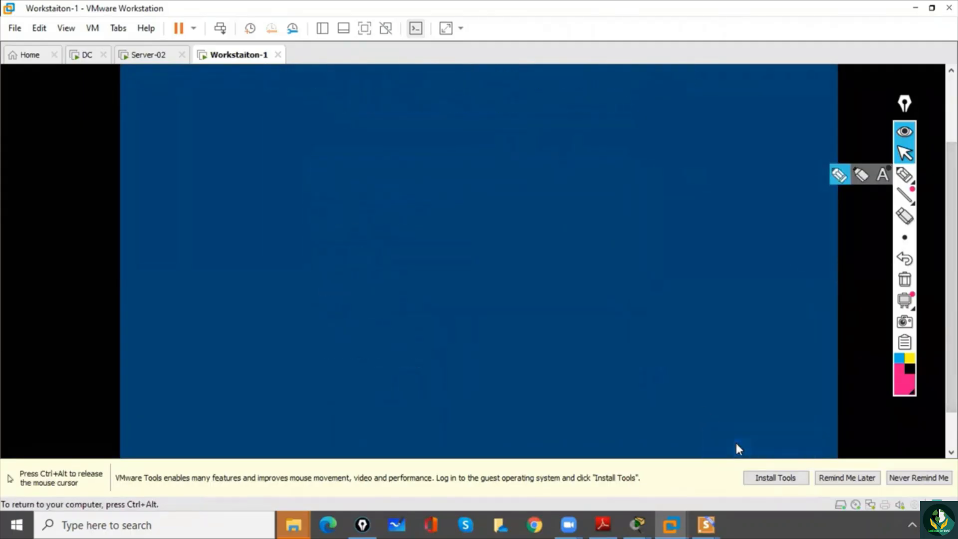
pyautogui.click(740, 458)
pyautogui.click(736, 444)
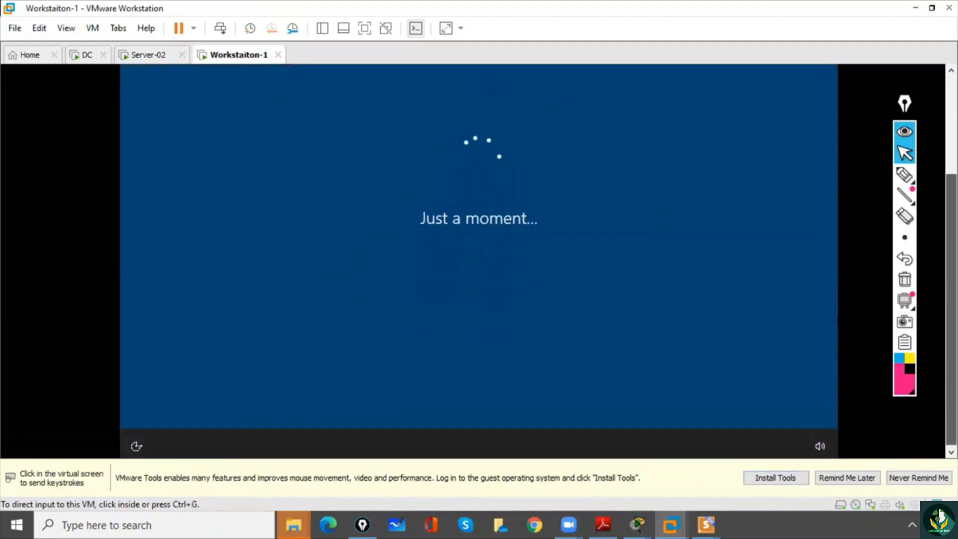
pyautogui.click(633, 228)
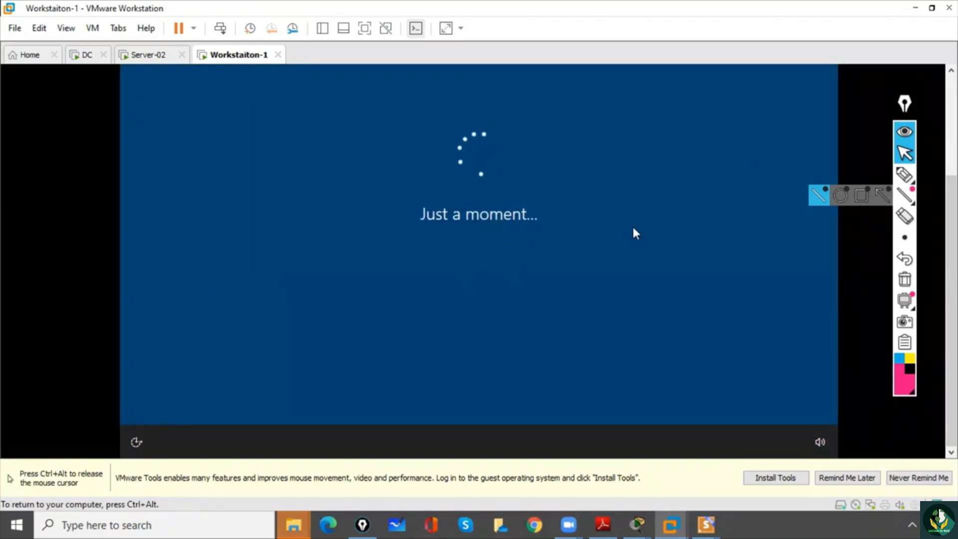
pyautogui.hotkey('ctrl', 'alt')
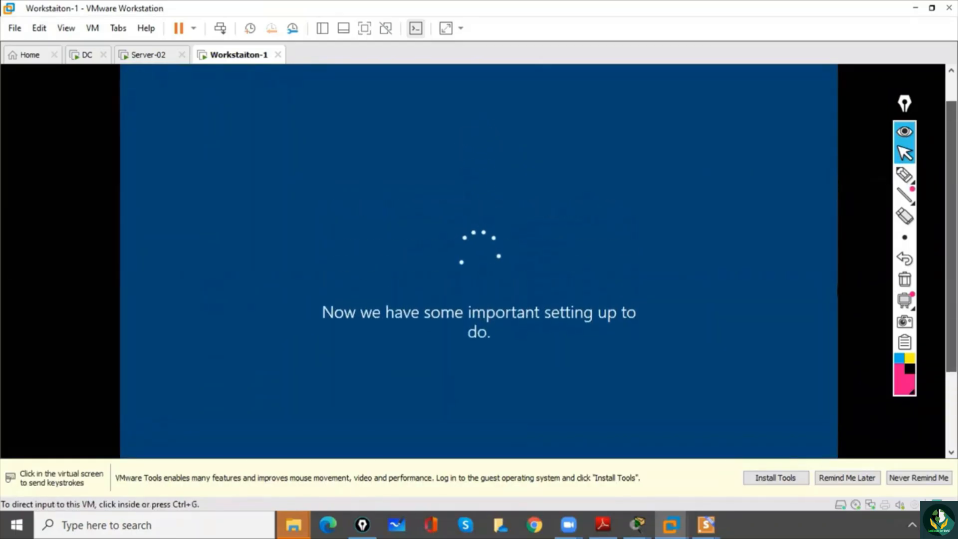
pyautogui.click(500, 184)
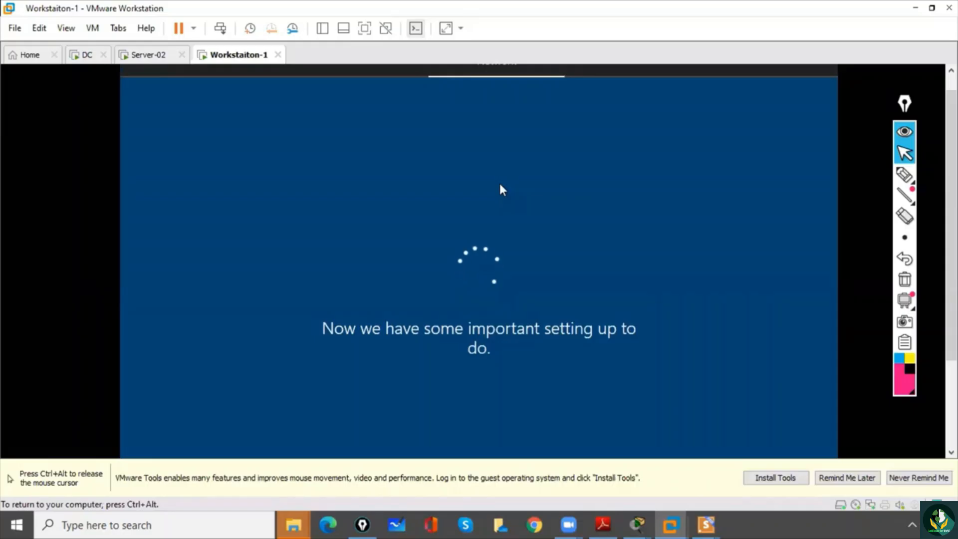
pyautogui.hotkey('ctrl', 'alt')
# - Draw freehand pen marks at the virtual machine's name, status message and loading spinner, clearing the annotations each time
pyautogui.click(905, 174)
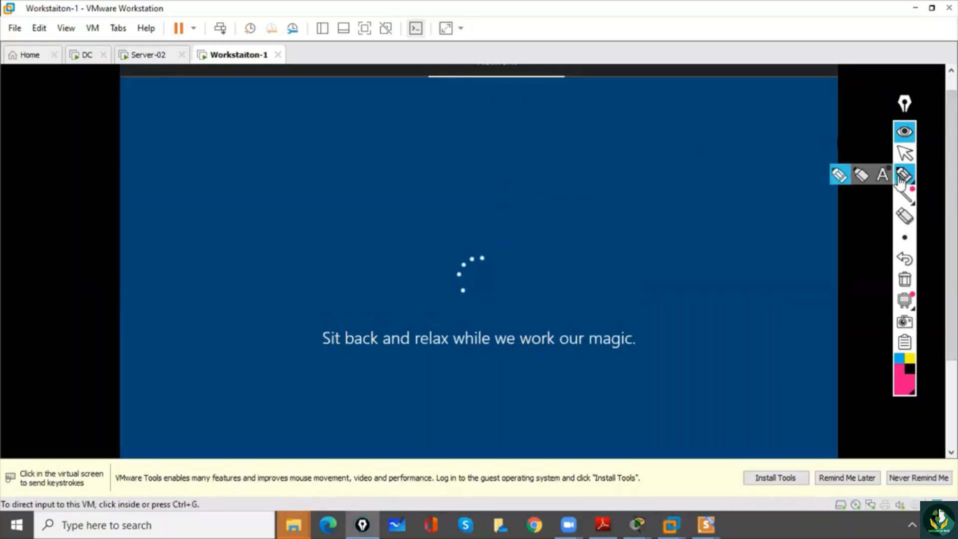
pyautogui.moveTo(233, 69); pyautogui.dragTo(239, 78)
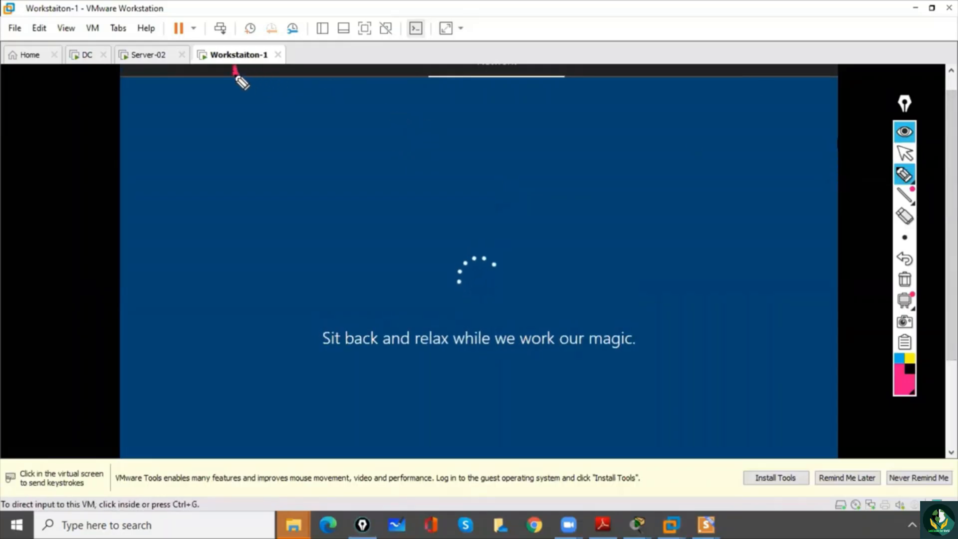
pyautogui.moveTo(253, 338); pyautogui.dragTo(292, 342)
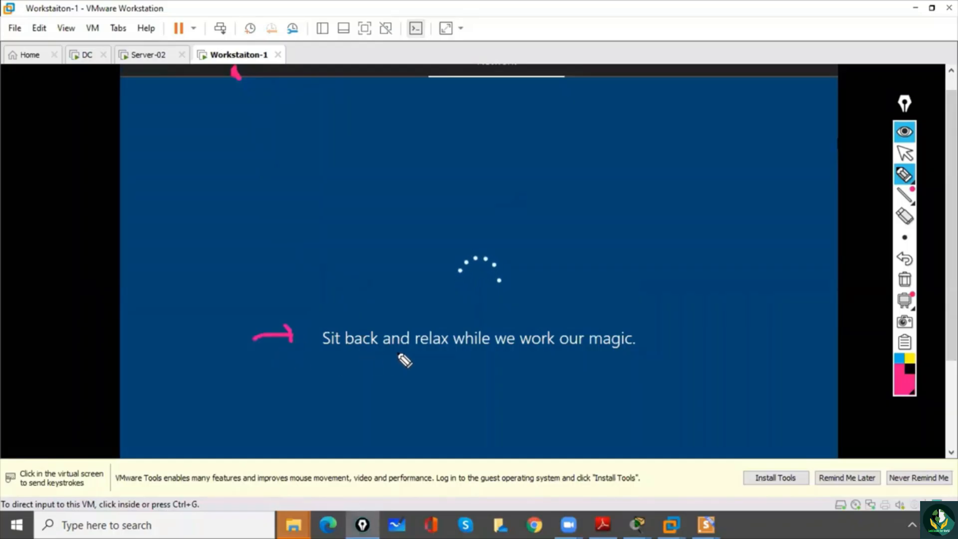
pyautogui.click(904, 281)
pyautogui.click(905, 153)
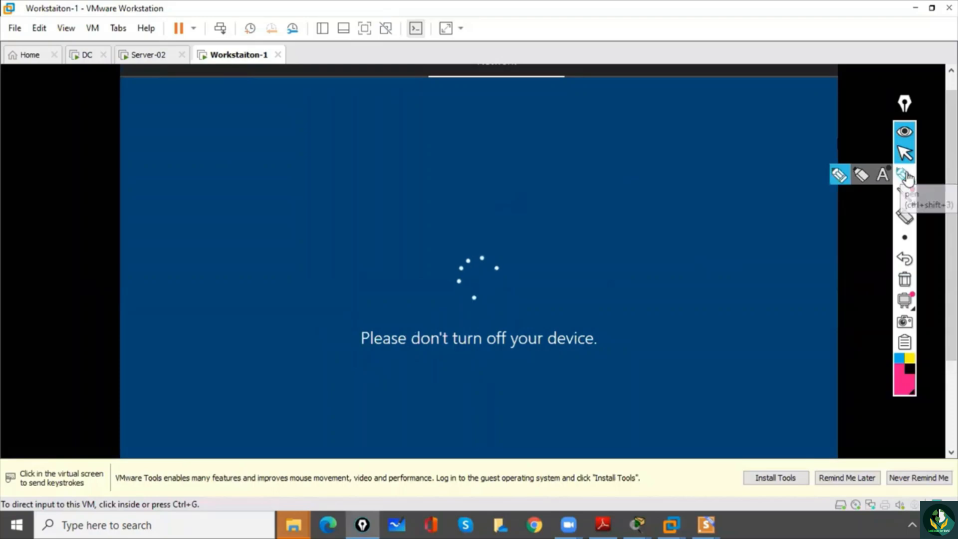
pyautogui.click(905, 174)
pyautogui.moveTo(457, 218); pyautogui.dragTo(475, 253)
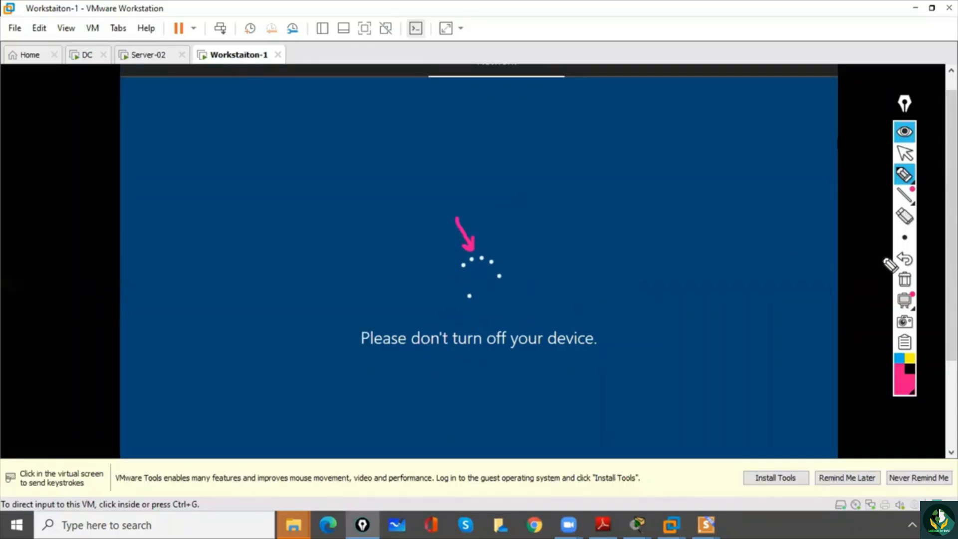
pyautogui.click(906, 282)
pyautogui.click(905, 155)
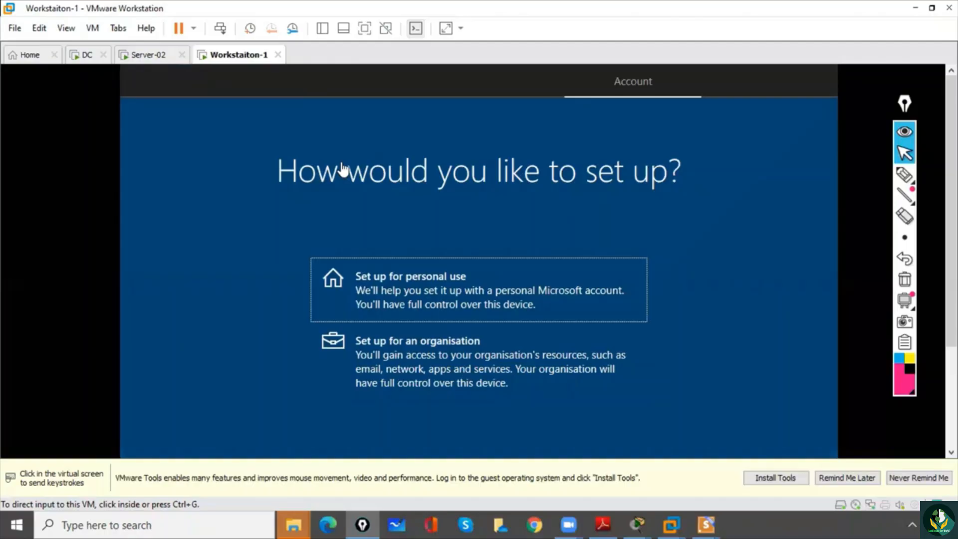
# - Choose to set up the device for an organisation and continue
pyautogui.click(401, 359)
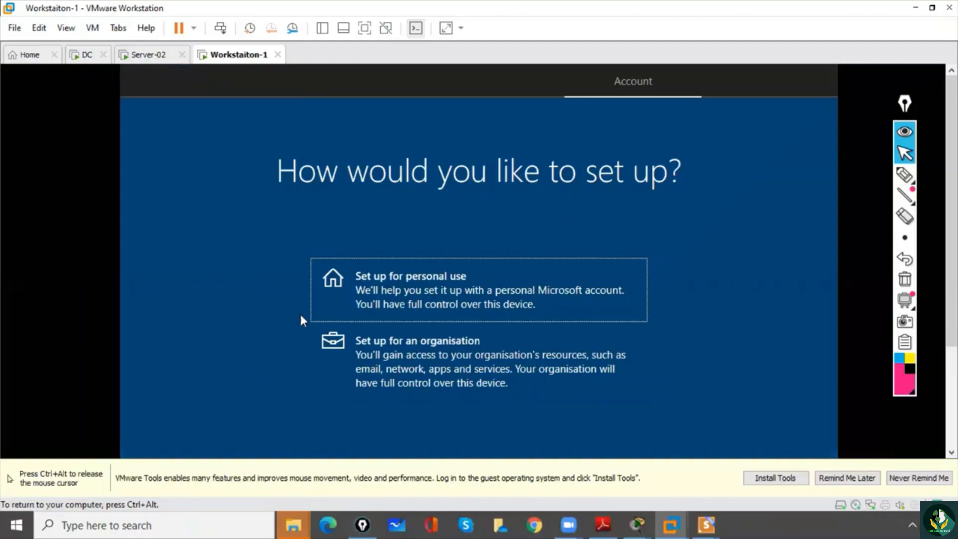
pyautogui.click(401, 357)
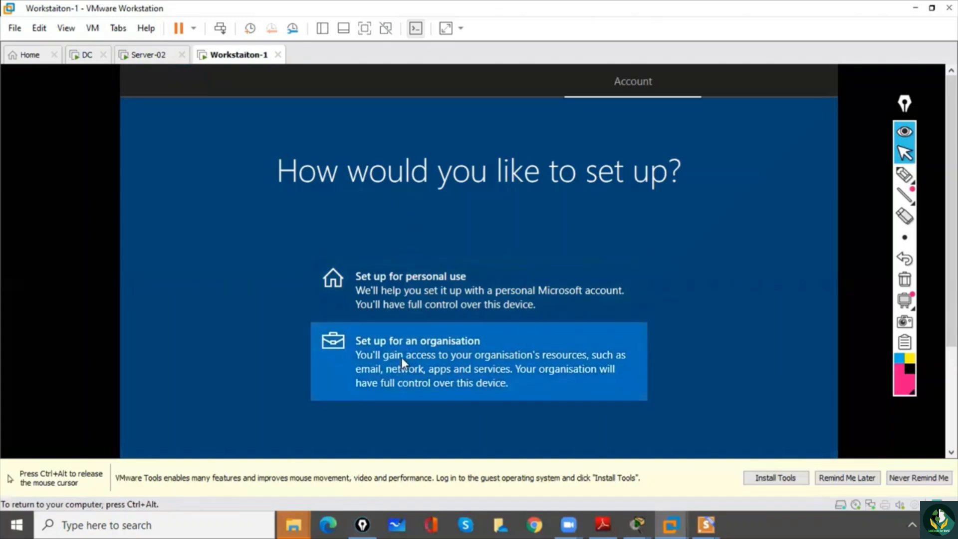
pyautogui.hotkey('ctrl', 'alt')
pyautogui.scroll(-3, 768, 350)
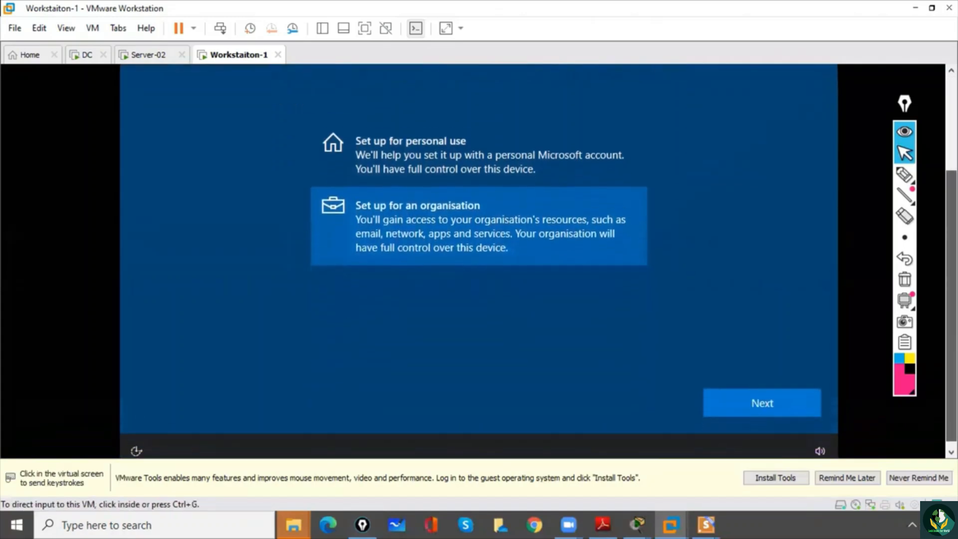
pyautogui.click(763, 395)
pyautogui.click(763, 392)
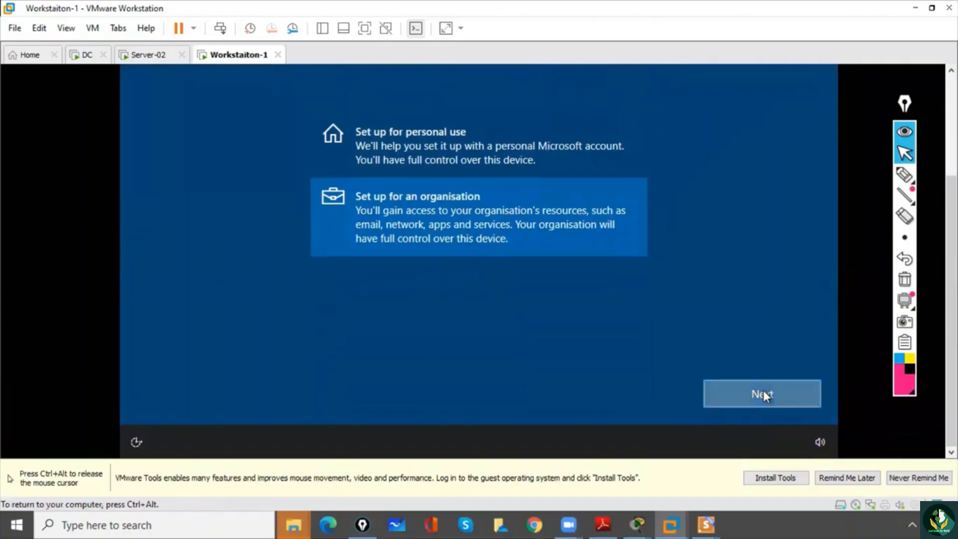
pyautogui.hotkey('ctrl', 'alt')
# - Choose to join a domain instead of signing in with a work or school account
pyautogui.moveTo(951, 320); pyautogui.dragTo(951, 262)
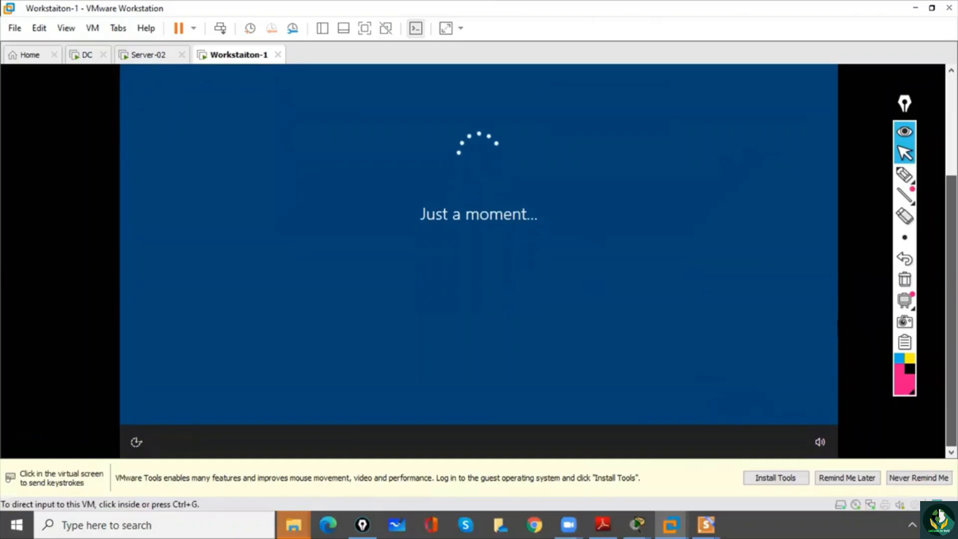
pyautogui.moveTo(951, 353); pyautogui.dragTo(951, 335)
pyautogui.click(927, 337)
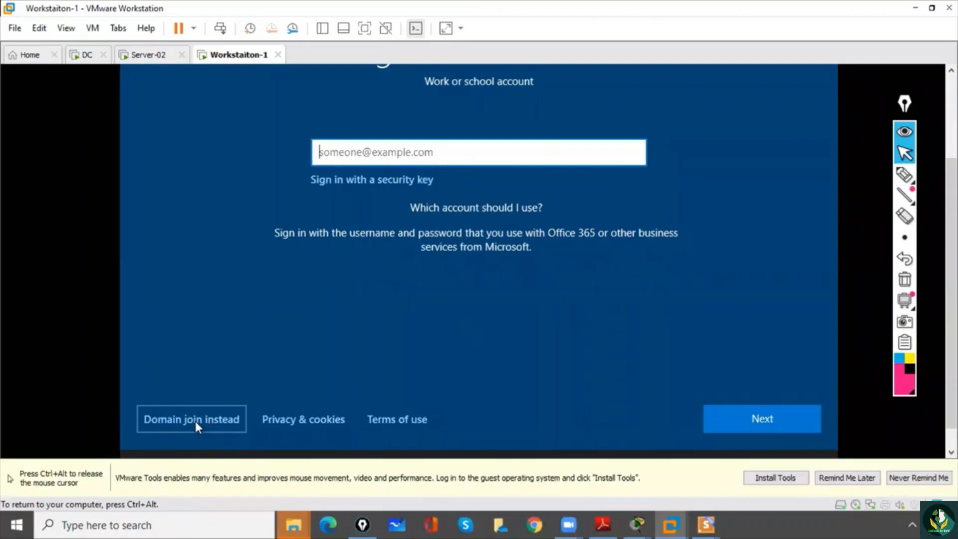
pyautogui.click(196, 421)
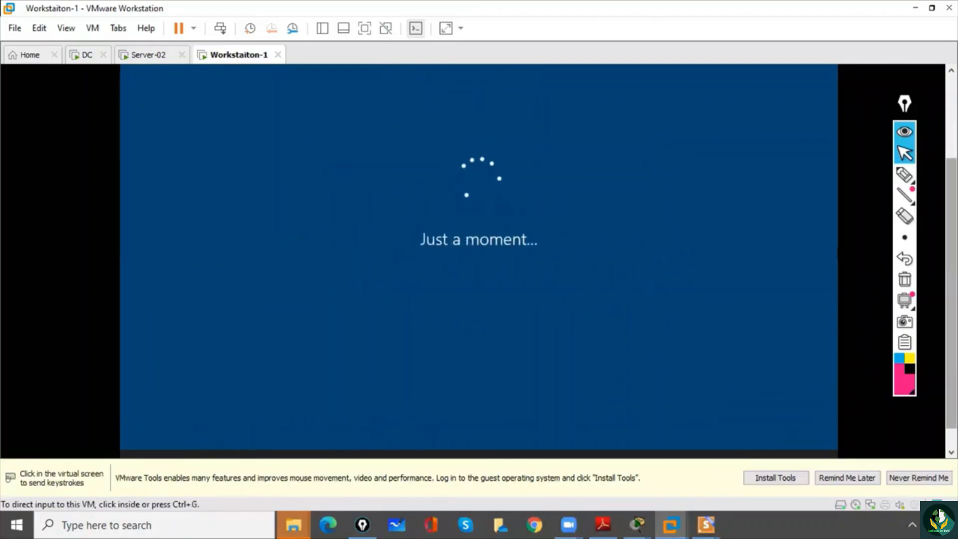
# - Enter the local account's user name and continue to the password page
pyautogui.click(463, 308)
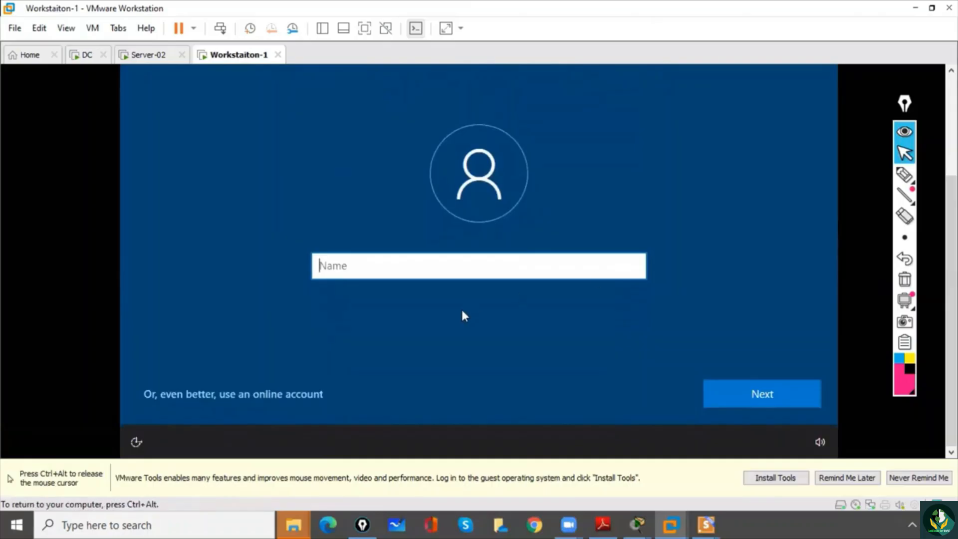
pyautogui.write('asif')
pyautogui.click(747, 396)
# - Enter the local account's password, confirm the same password and continue to the security questions
pyautogui.press('capslock')
pyautogui.press('capslock')
pyautogui.write('Pass123!@#')
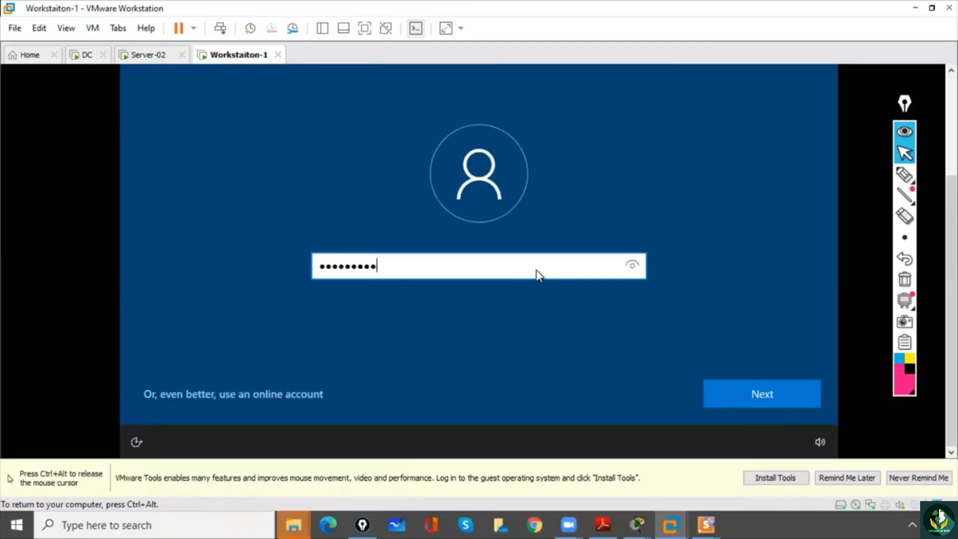
pyautogui.click(735, 393)
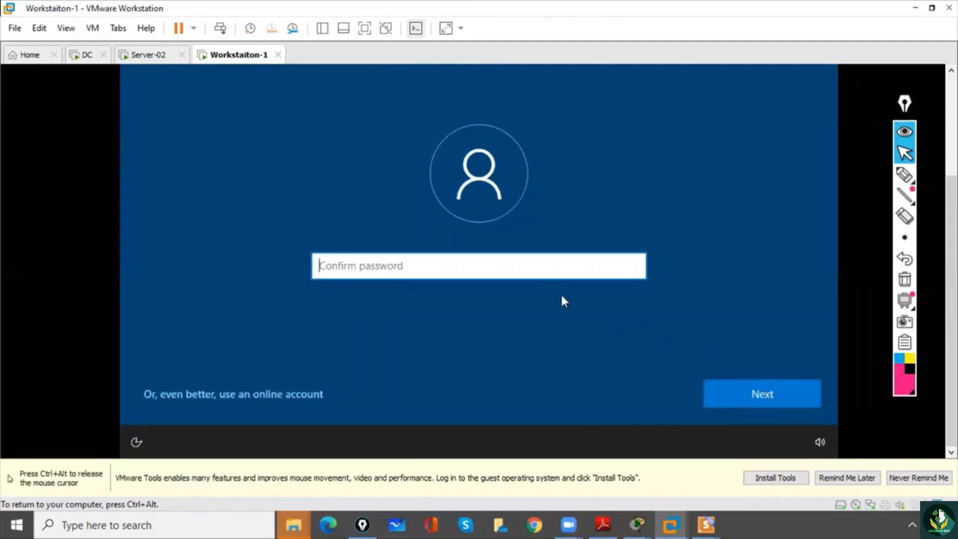
pyautogui.write('Pass123!@#')
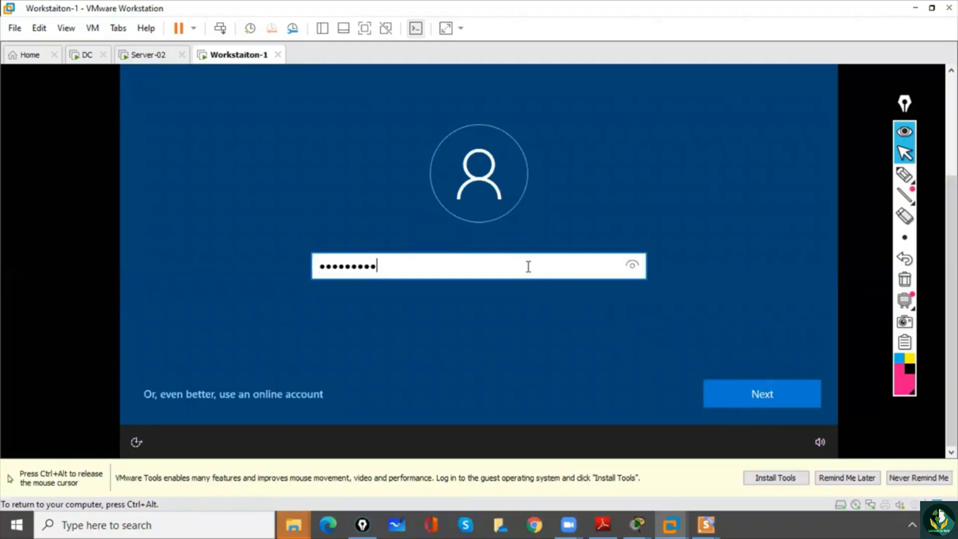
pyautogui.click(726, 394)
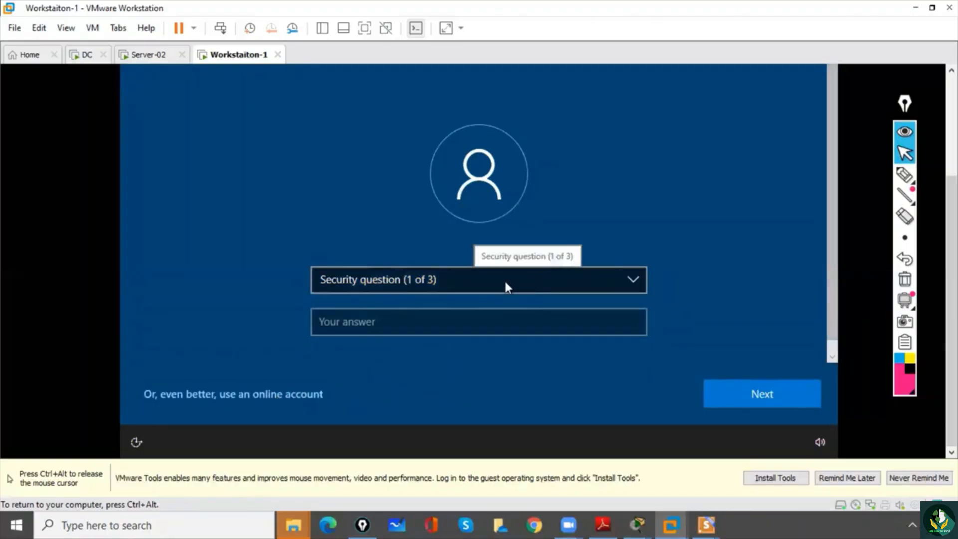
# - Set the first security question to "What is the name of the city where you were born?", enter its answer and continue
pyautogui.click(475, 283)
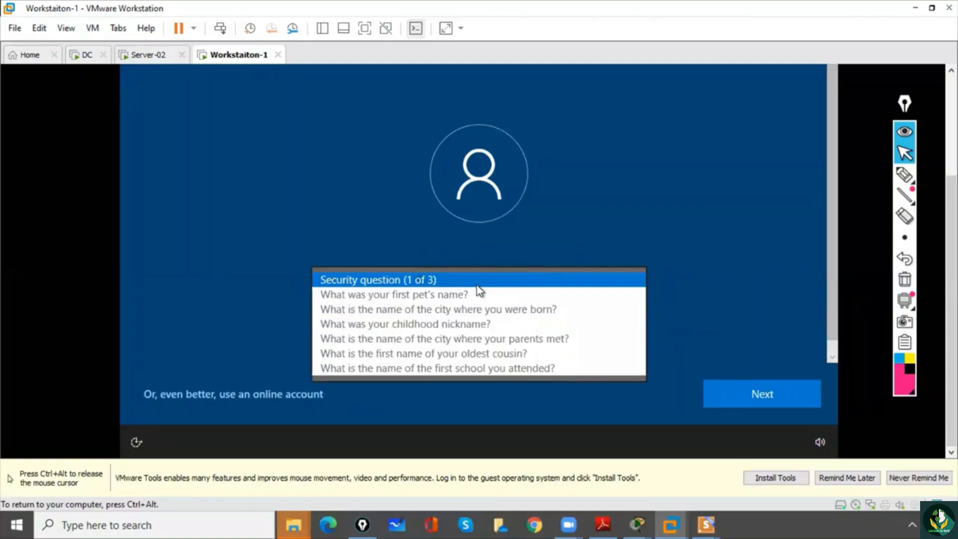
pyautogui.click(465, 310)
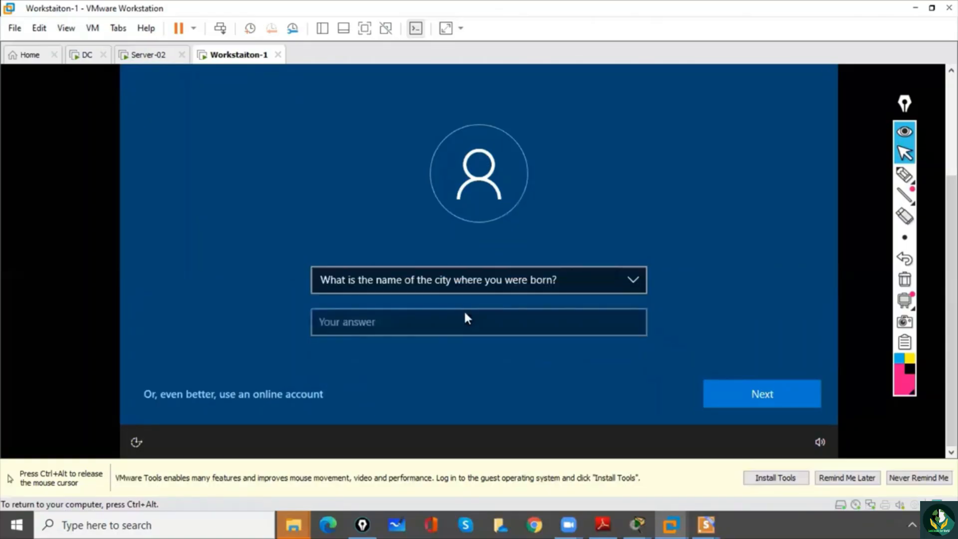
pyautogui.click(456, 322)
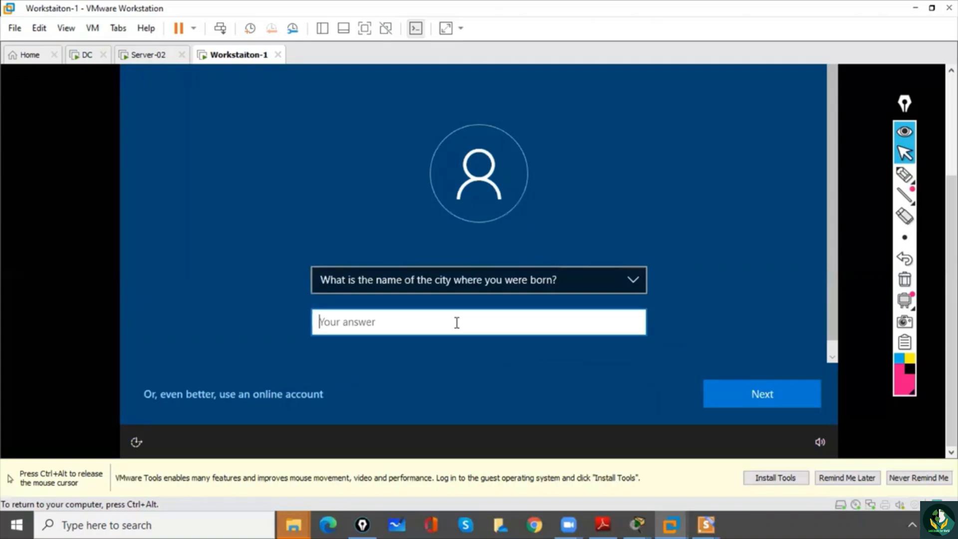
pyautogui.write('hyd')
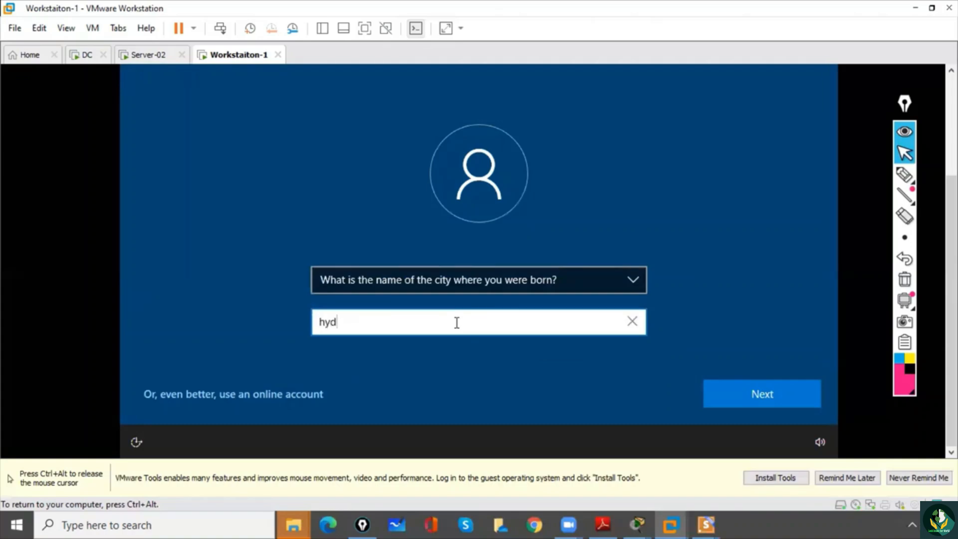
pyautogui.click(771, 399)
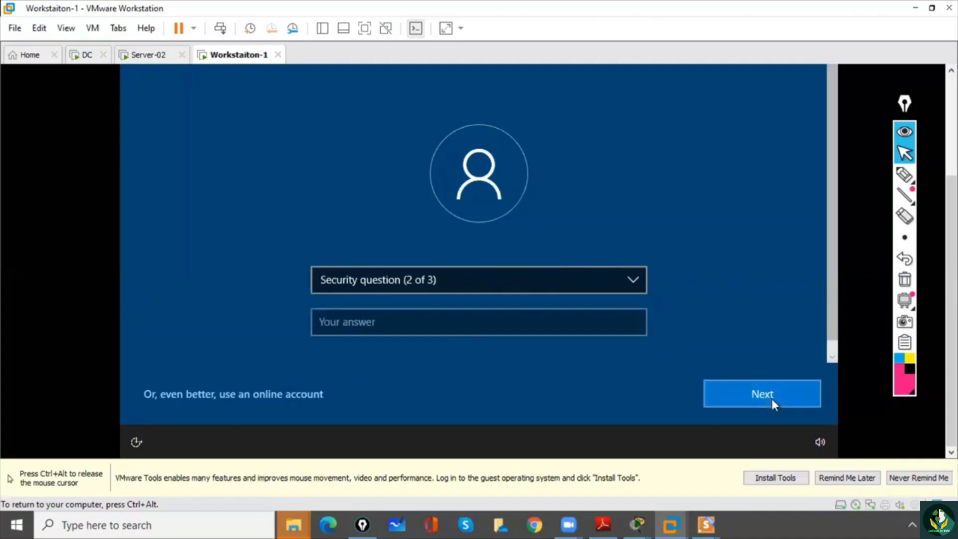
# - Set the second security question to "What was your childhood nickname?", enter its answer and continue
pyautogui.click(445, 280)
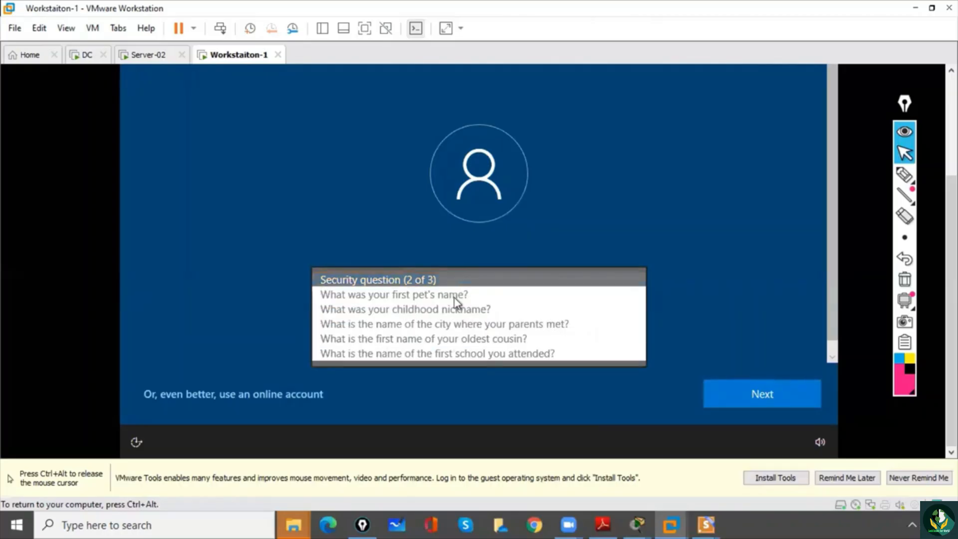
pyautogui.click(455, 310)
pyautogui.click(428, 331)
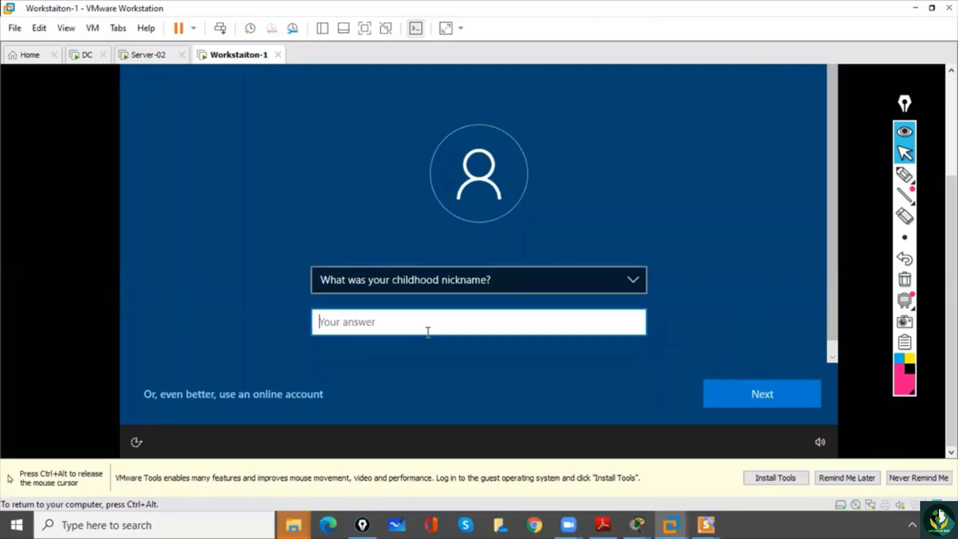
pyautogui.write('asif')
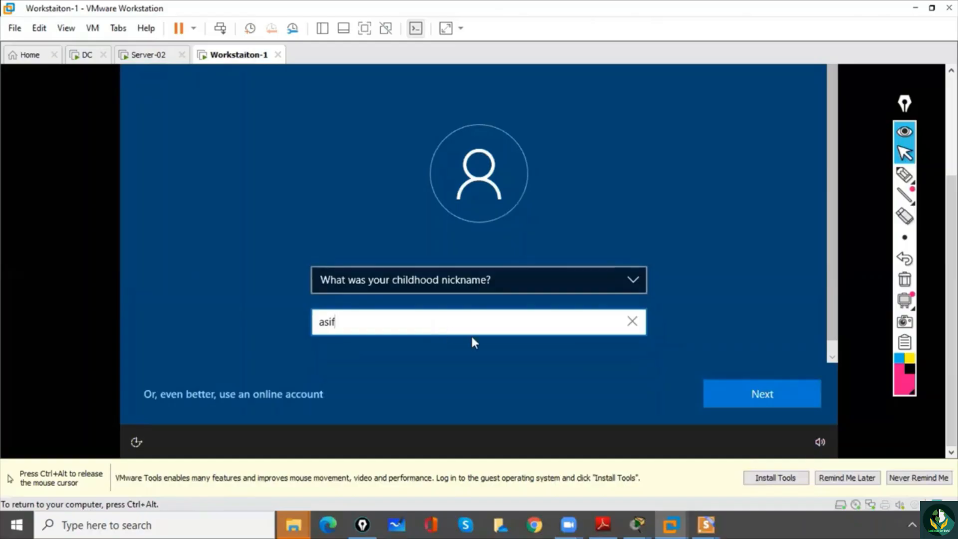
pyautogui.click(785, 394)
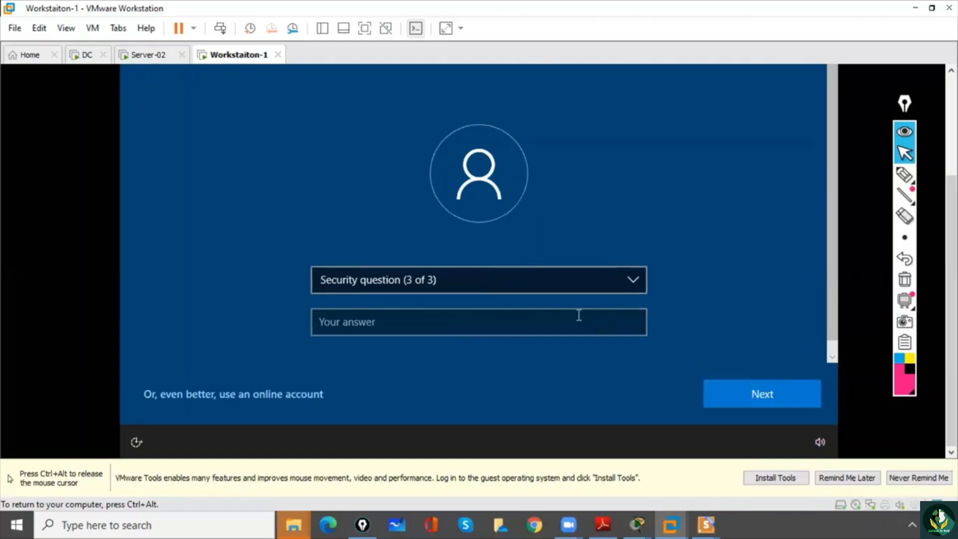
# - Set the third security question to "What is the name of the first school you attended?", enter its answer and continue
pyautogui.click(552, 289)
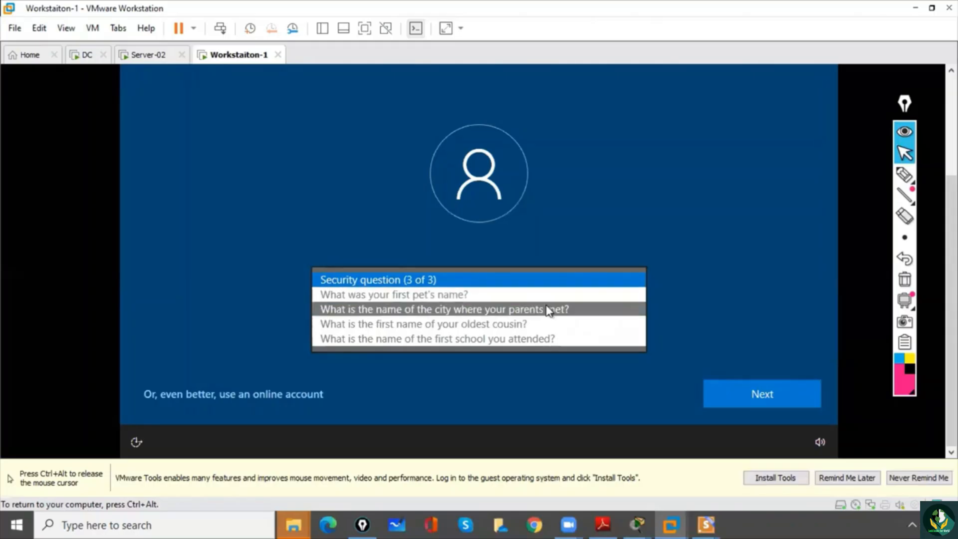
pyautogui.click(564, 343)
pyautogui.click(464, 326)
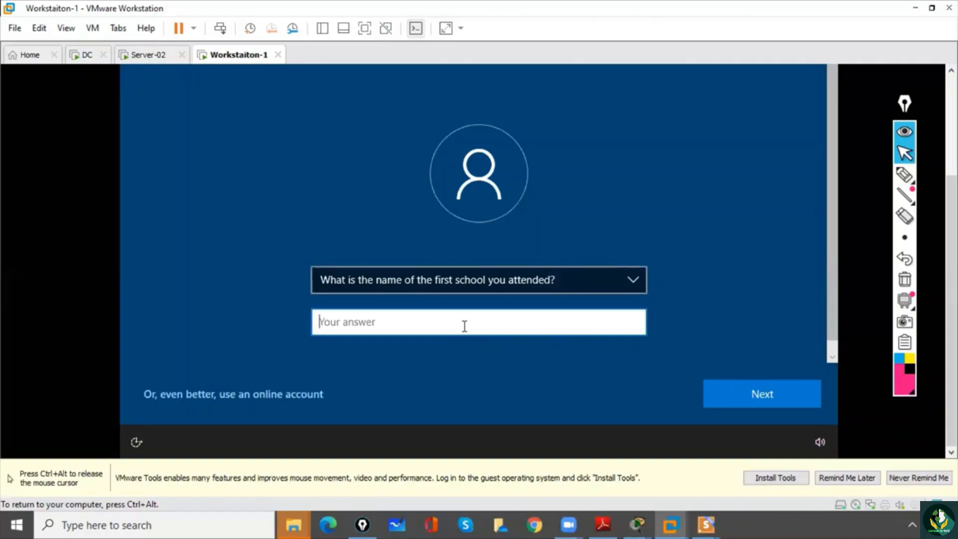
pyautogui.write('qes')
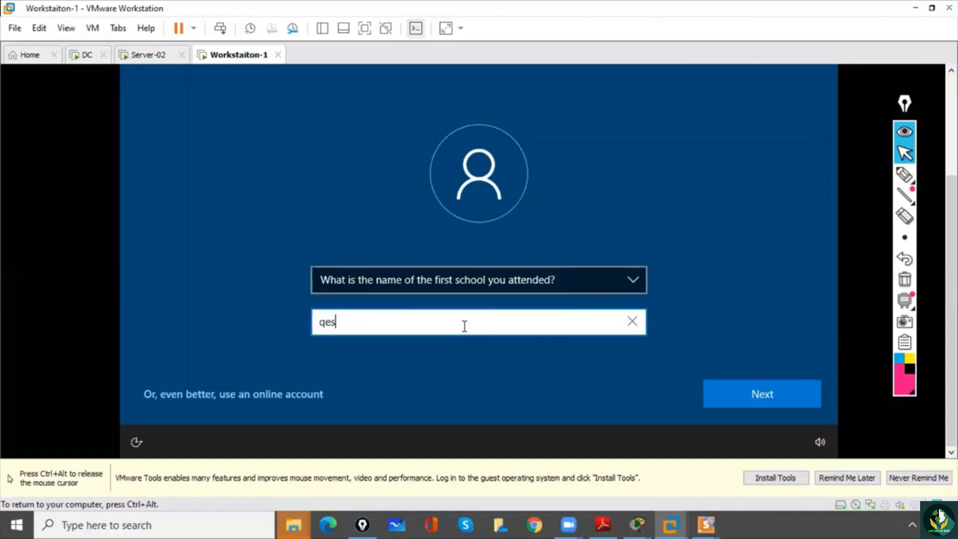
pyautogui.press('BackSpace')
pyautogui.press('BackSpace')
pyautogui.write('us')
pyautogui.press('BackSpace')
pyautogui.write('east')
pyautogui.hotkey('ctrl', 'a')
pyautogui.press('BackSpace')
pyautogui.write('quest')
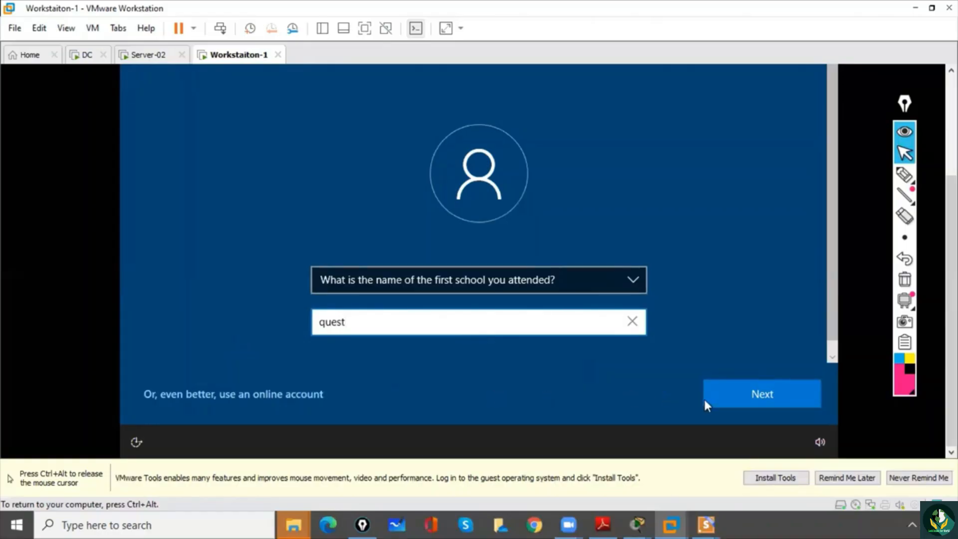
pyautogui.click(719, 397)
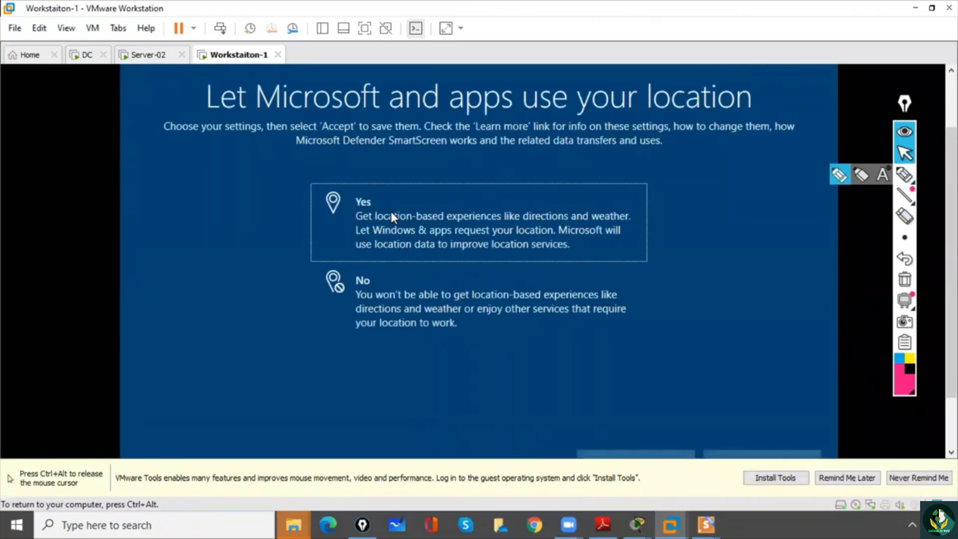
# - Answer No to letting Microsoft and apps use the location and No to Find my device, accepting each choice
pyautogui.hotkey('ctrl', 'alt')
pyautogui.moveTo(951, 263); pyautogui.dragTo(951, 311)
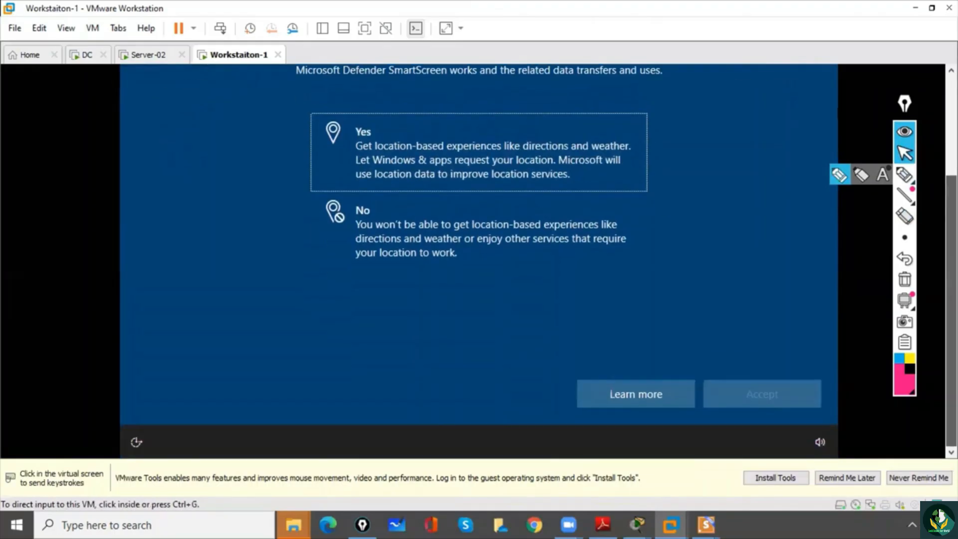
pyautogui.click(711, 361)
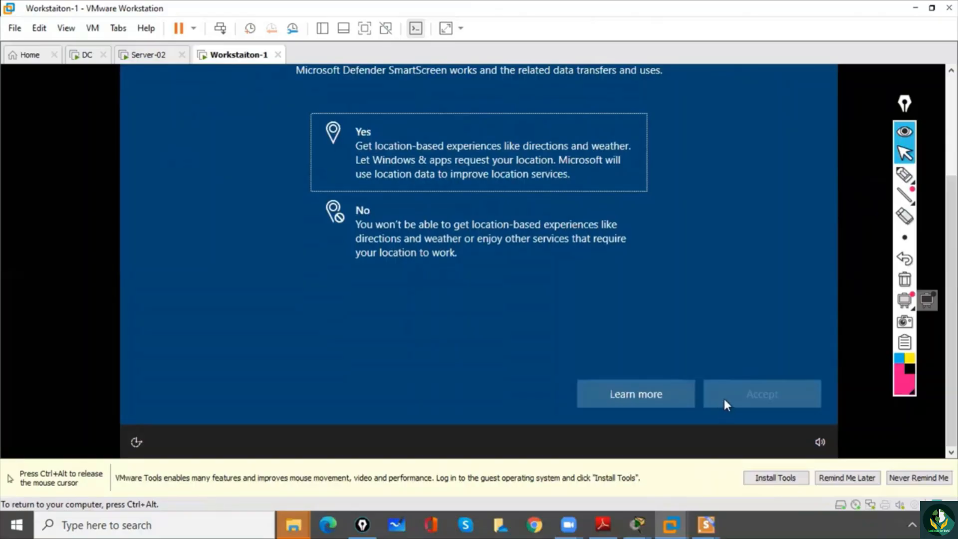
pyautogui.click(408, 229)
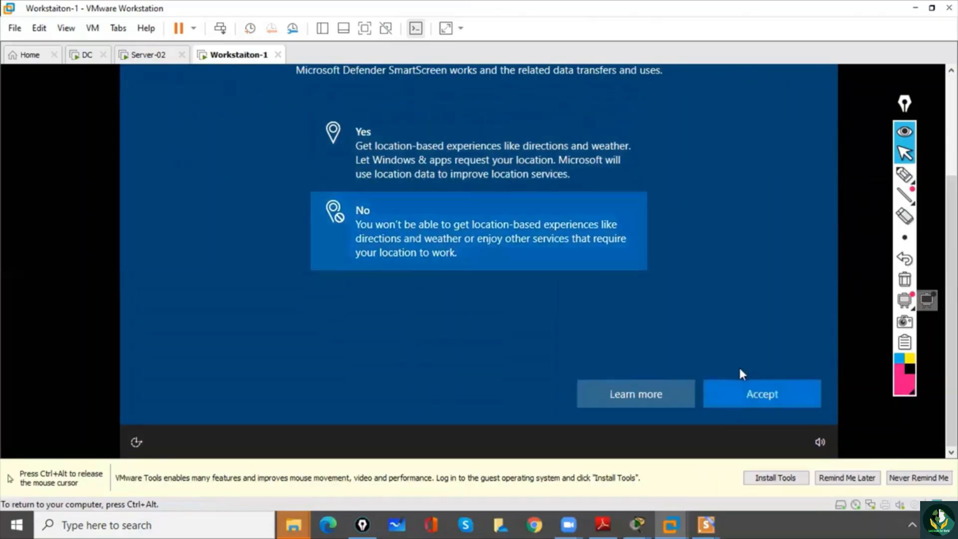
pyautogui.click(764, 397)
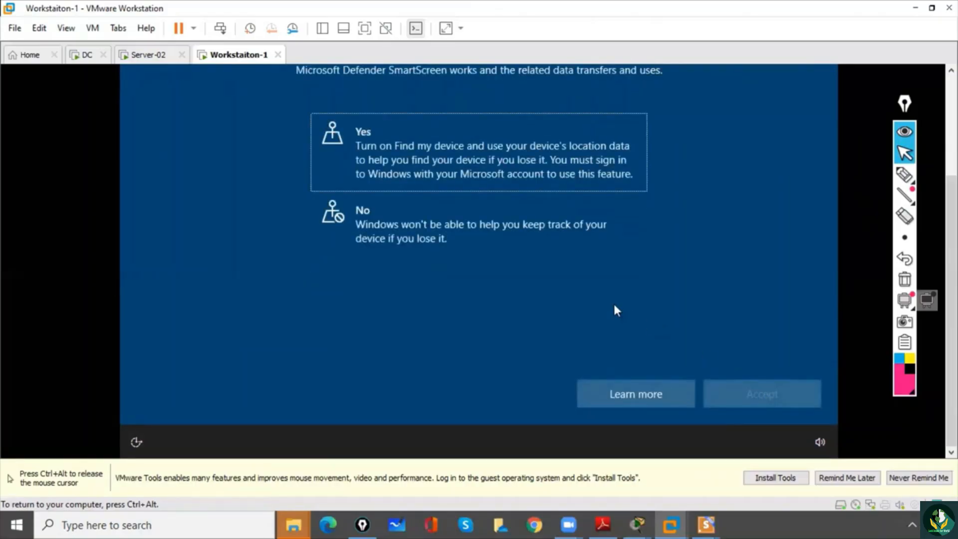
pyautogui.click(470, 235)
pyautogui.click(760, 402)
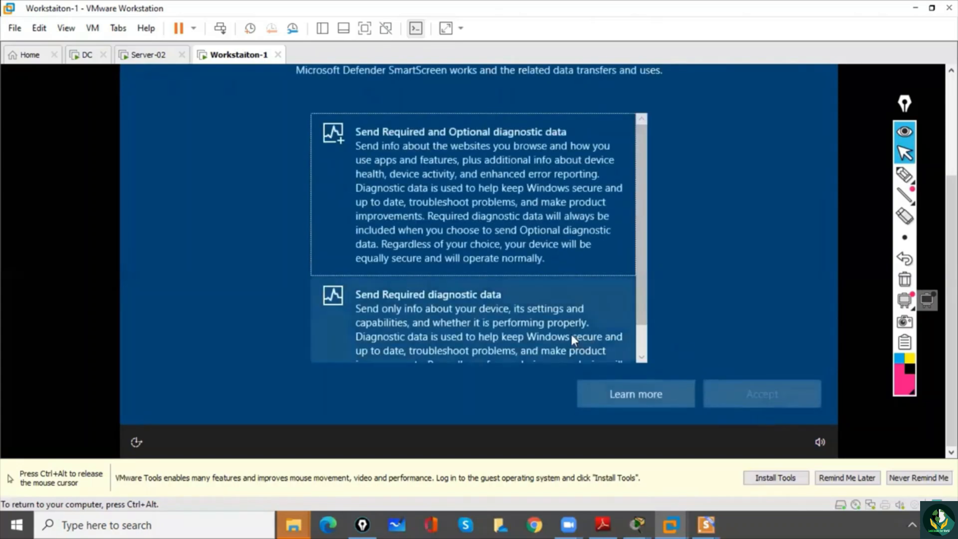
# - Accept sending Required and Optional diagnostic data, and answer No to sending inking and typing diagnostic data
pyautogui.moveTo(640, 294); pyautogui.dragTo(645, 361)
pyautogui.click(508, 195)
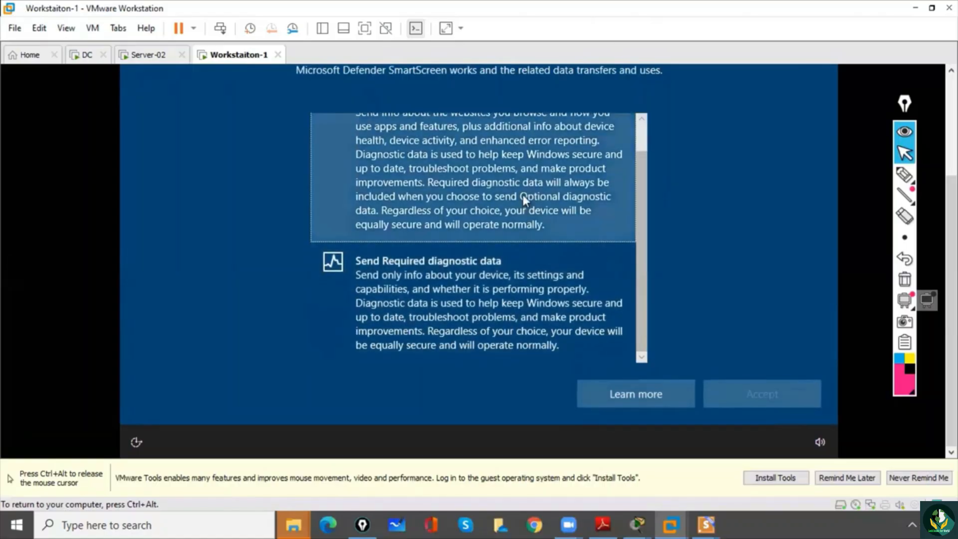
pyautogui.click(770, 384)
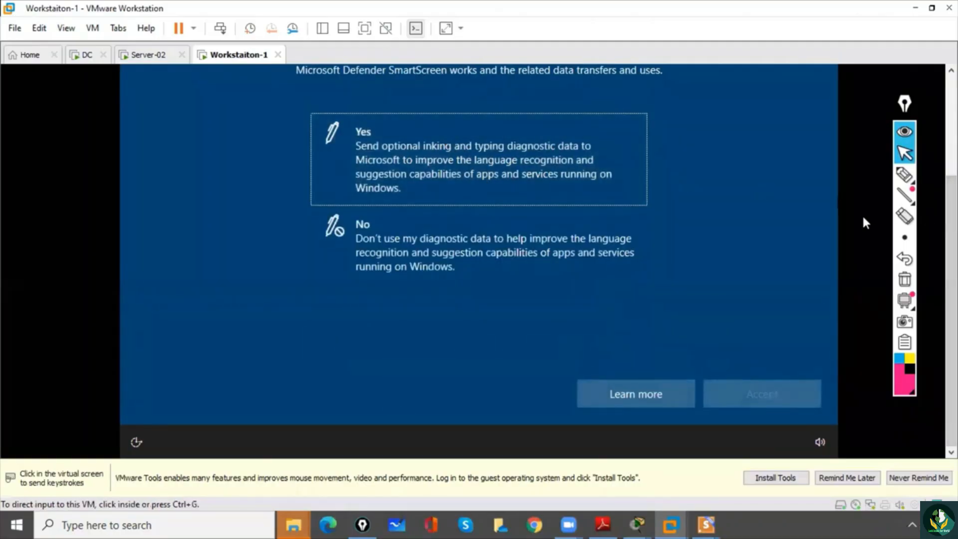
pyautogui.click(546, 241)
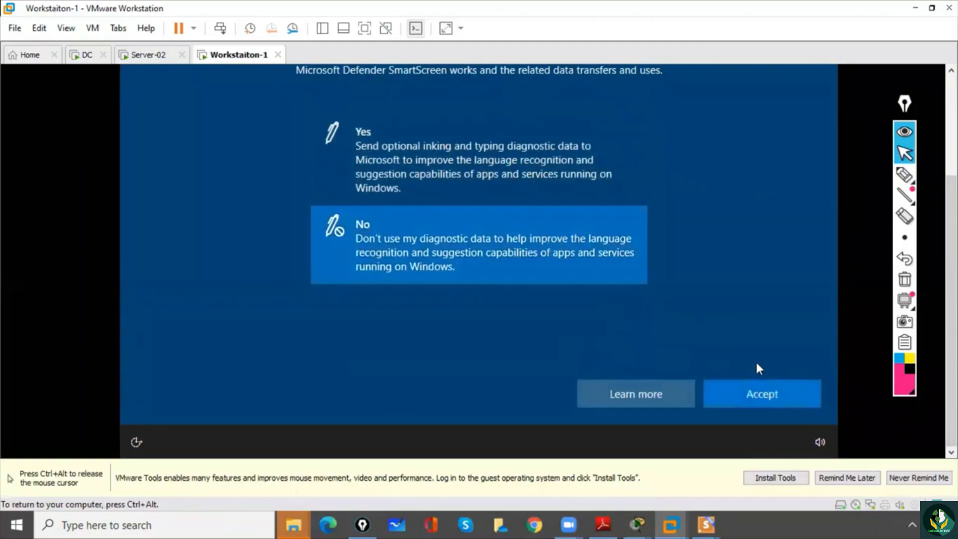
pyautogui.click(766, 393)
# - Answer No to tailored experiences with diagnostic data, and make and accept a choice on the remaining privacy page
pyautogui.hotkey('ctrl', 'alt')
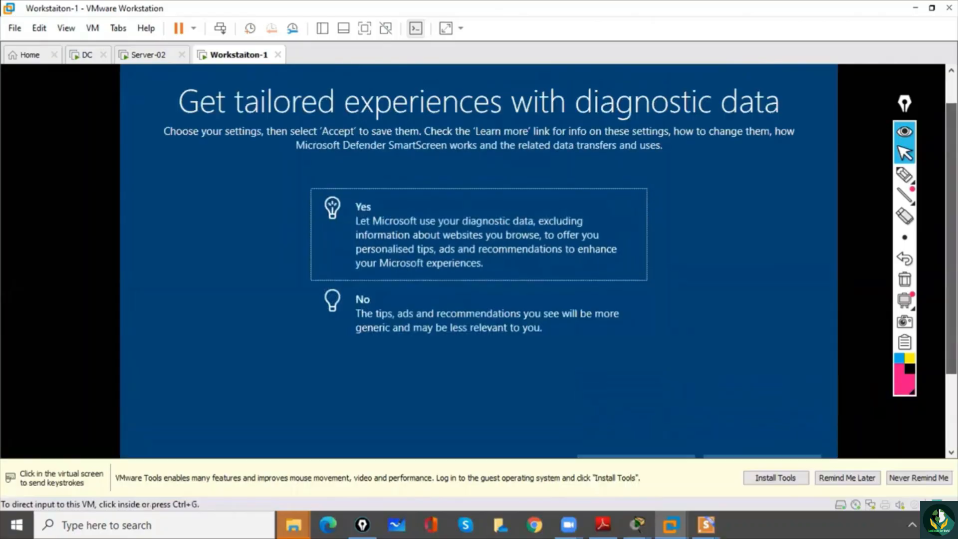
pyautogui.click(599, 292)
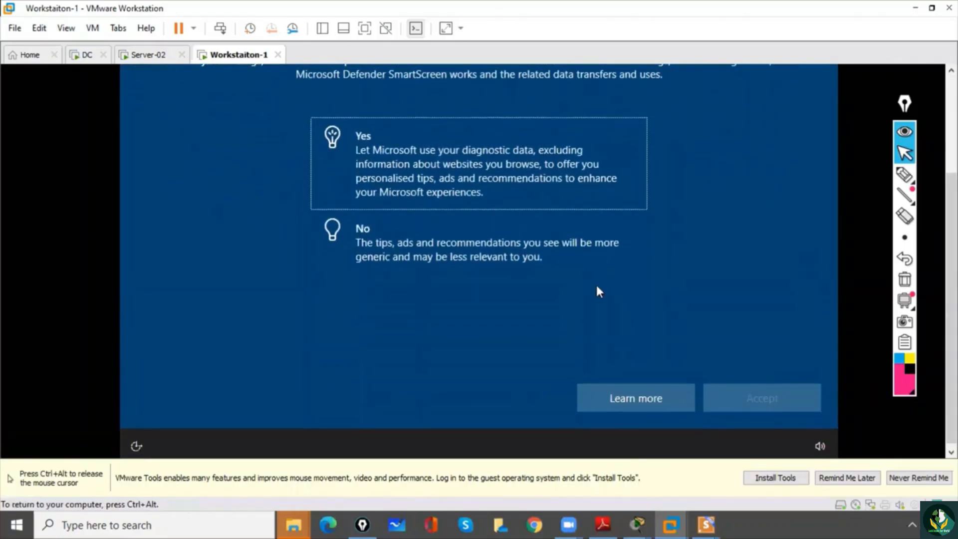
pyautogui.click(478, 265)
pyautogui.click(756, 405)
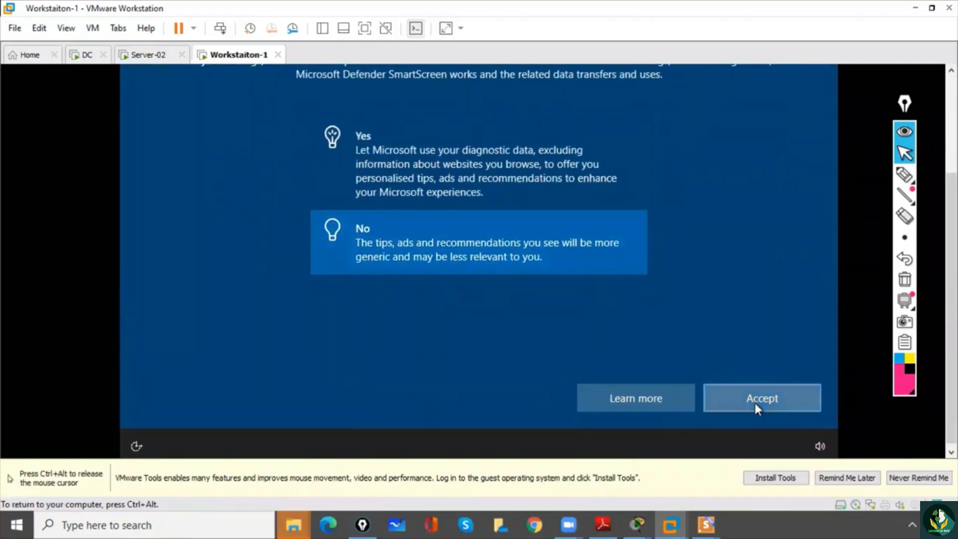
pyautogui.click(498, 241)
pyautogui.click(733, 403)
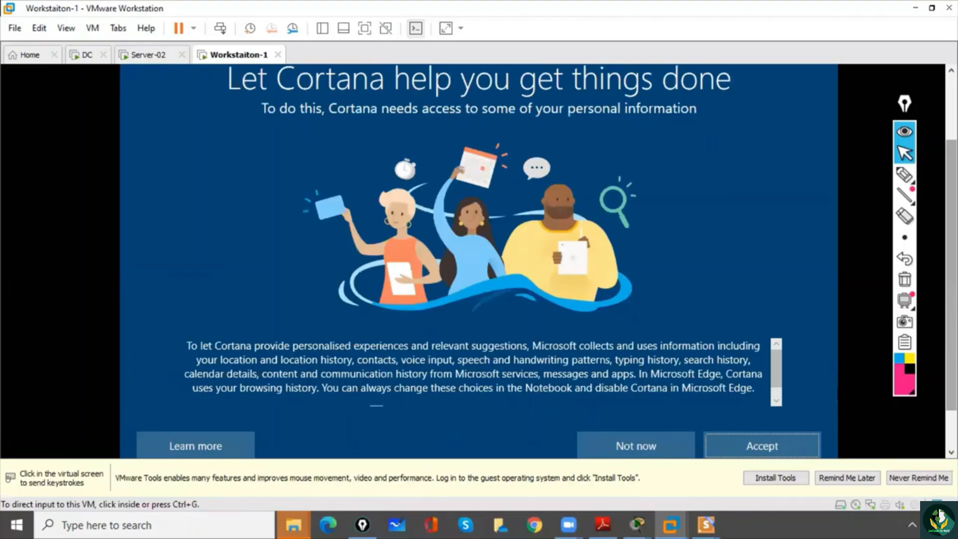
# - Accept Cortana's access to personal information and let Windows finish preparing the desktop
pyautogui.click(777, 354)
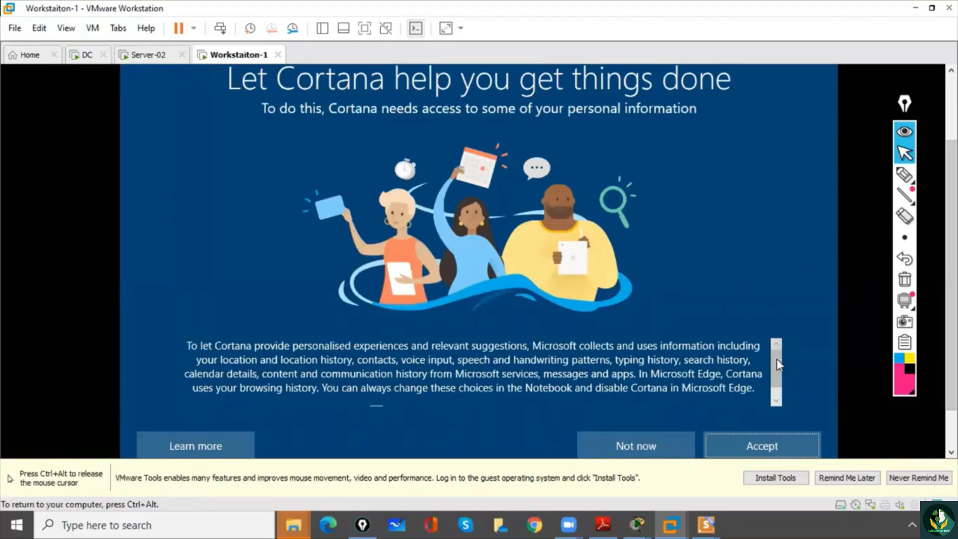
pyautogui.click(764, 444)
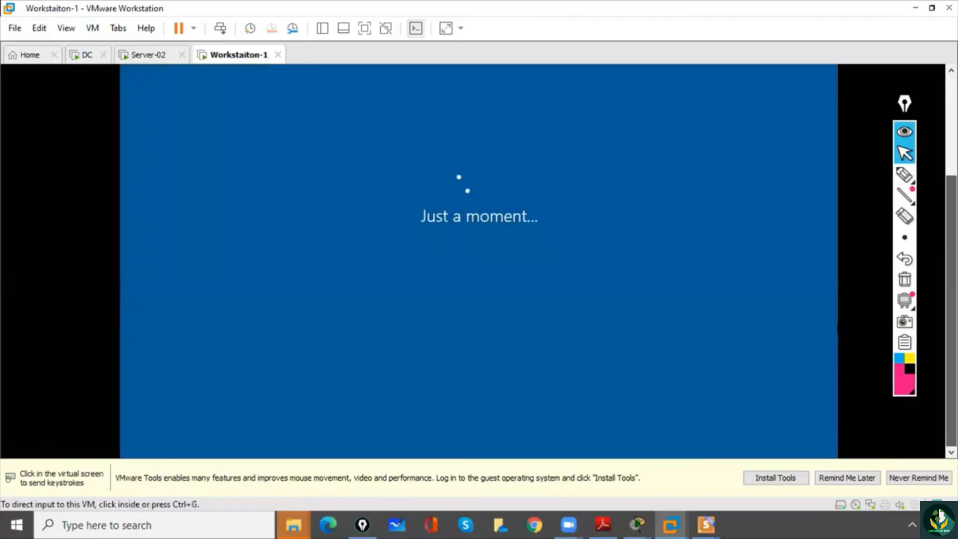
pyautogui.moveTo(951, 312); pyautogui.dragTo(952, 238)
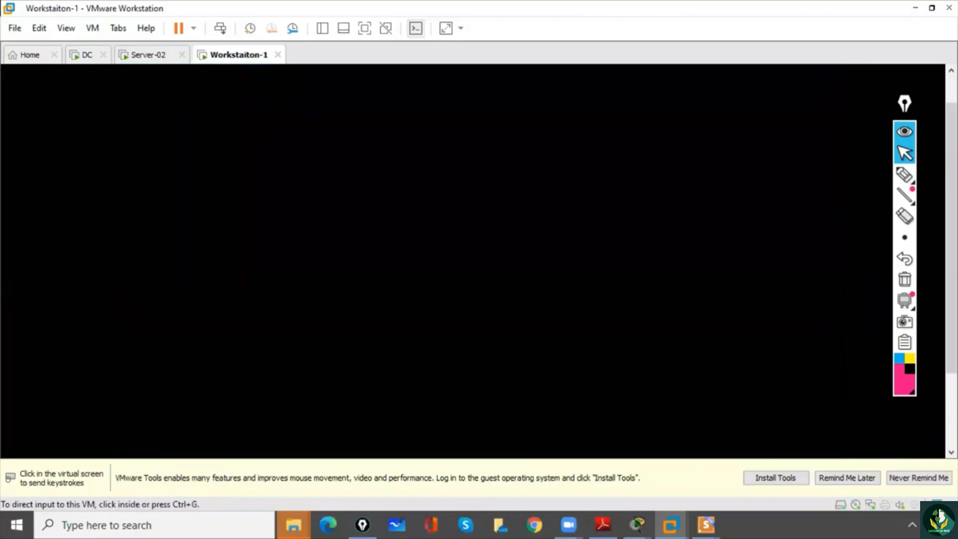
pyautogui.click(436, 228)
pyautogui.hotkey('ctrl', 'alt')
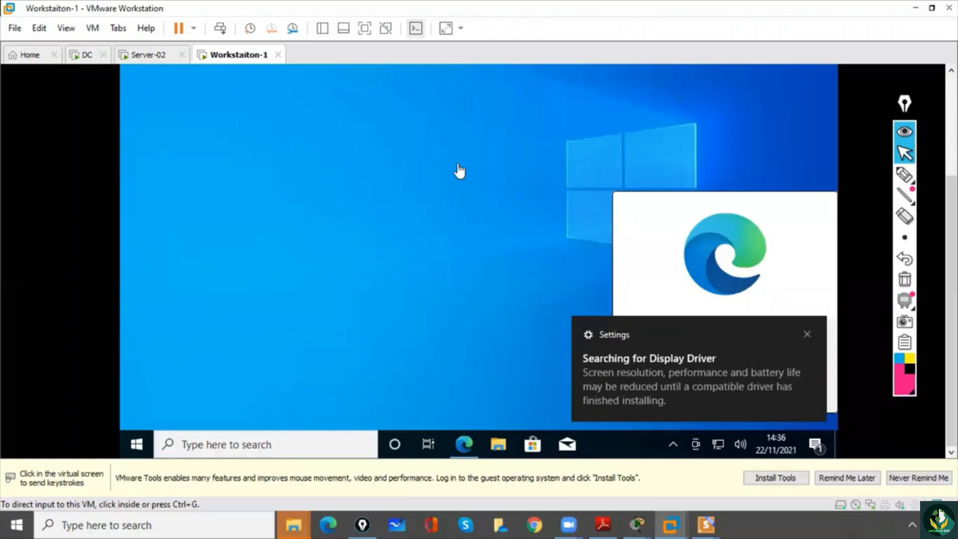
# - Close the Searching for Display Driver notification and try to dismiss the Microsoft Edge prompt with Maybe later
pyautogui.click(554, 220)
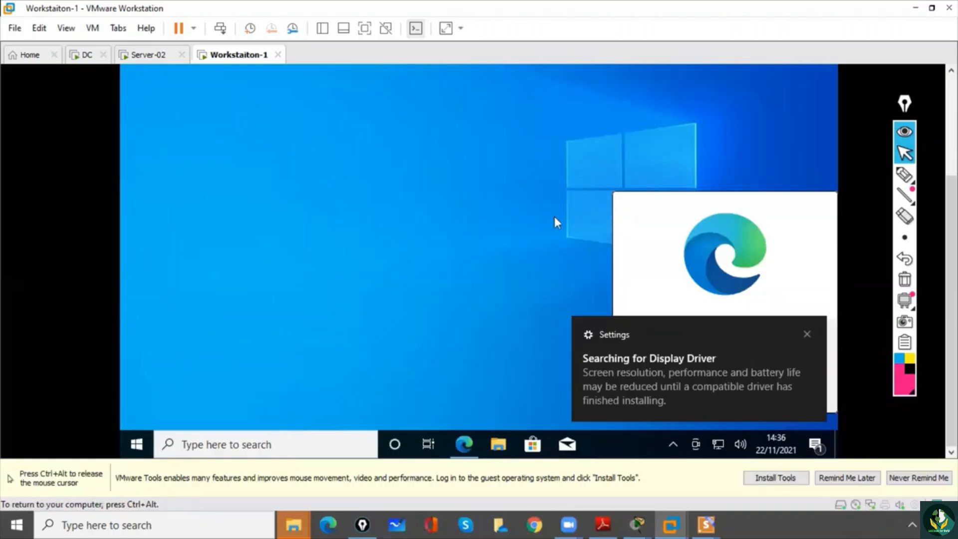
pyautogui.click(807, 334)
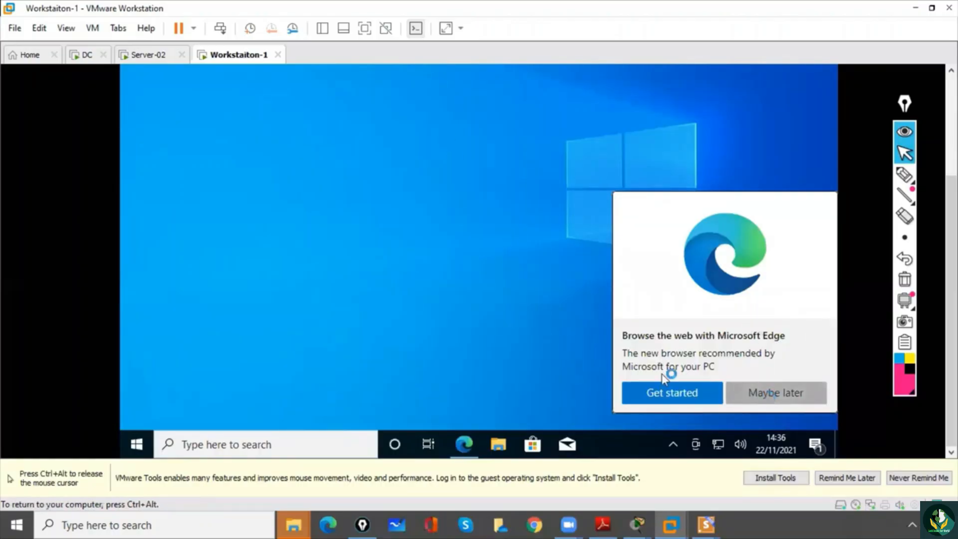
pyautogui.hotkey('ctrl', 'alt')
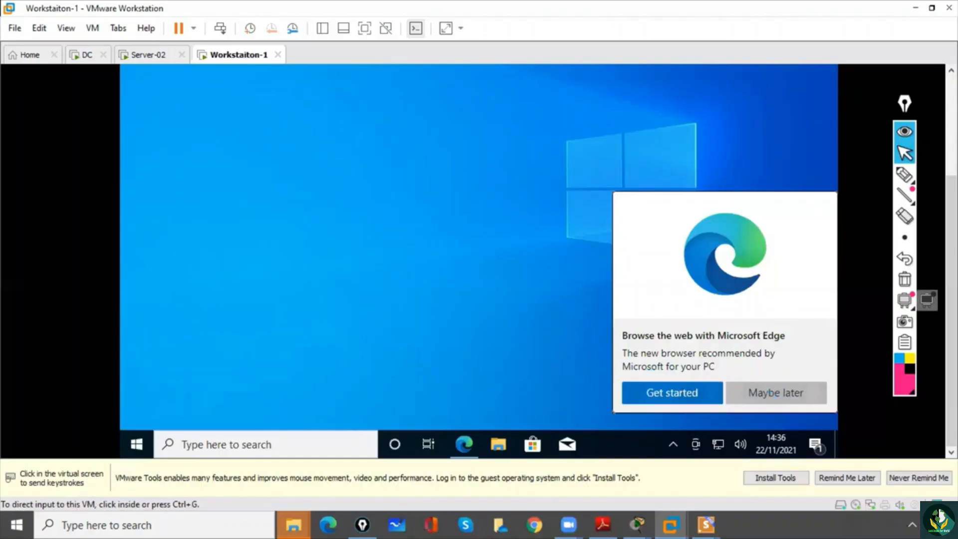
pyautogui.moveTo(952, 300)
pyautogui.mouseDown()
pyautogui.moveTo(952, 222)
pyautogui.moveTo(951, 300)
pyautogui.mouseUp()
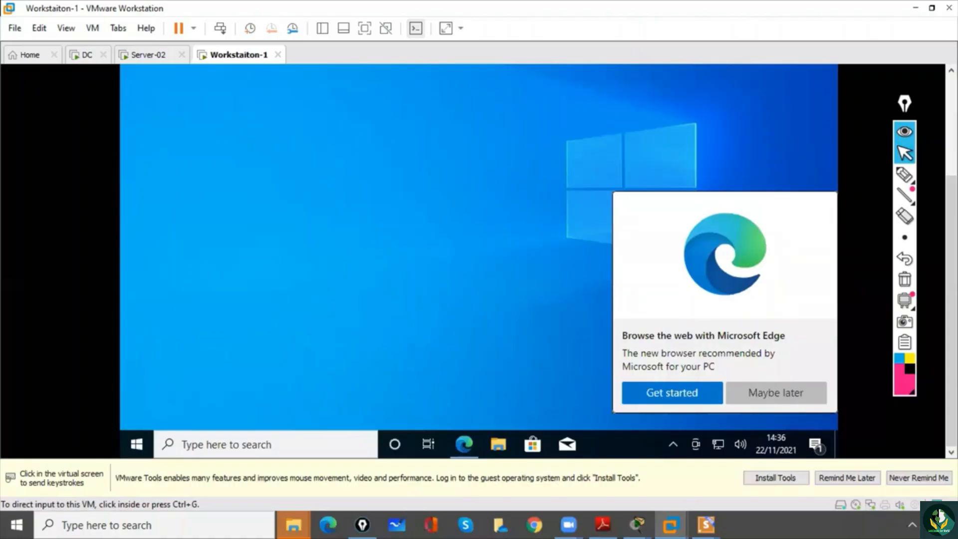
pyautogui.click(779, 390)
pyautogui.hotkey('ctrl', 'alt')
pyautogui.moveTo(951, 212); pyautogui.dragTo(951, 311)
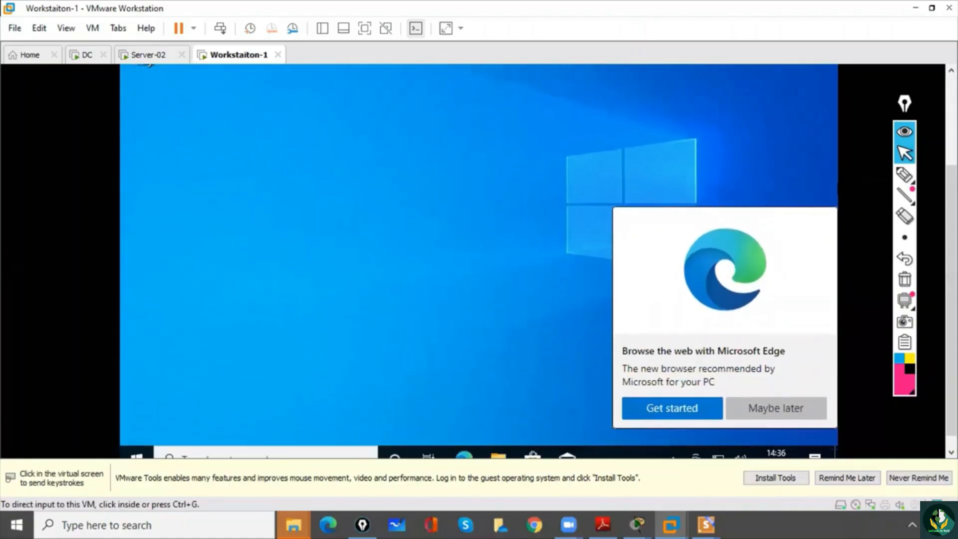
# - Open Windows Settings in the virtual machine and dismiss the Microsoft Edge prompt with Maybe later
pyautogui.click(264, 392)
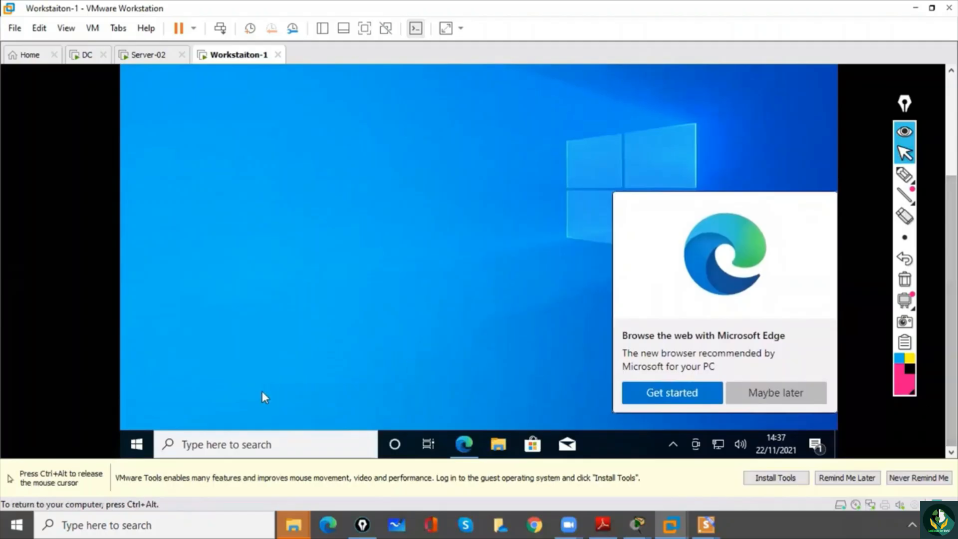
pyautogui.click(138, 440)
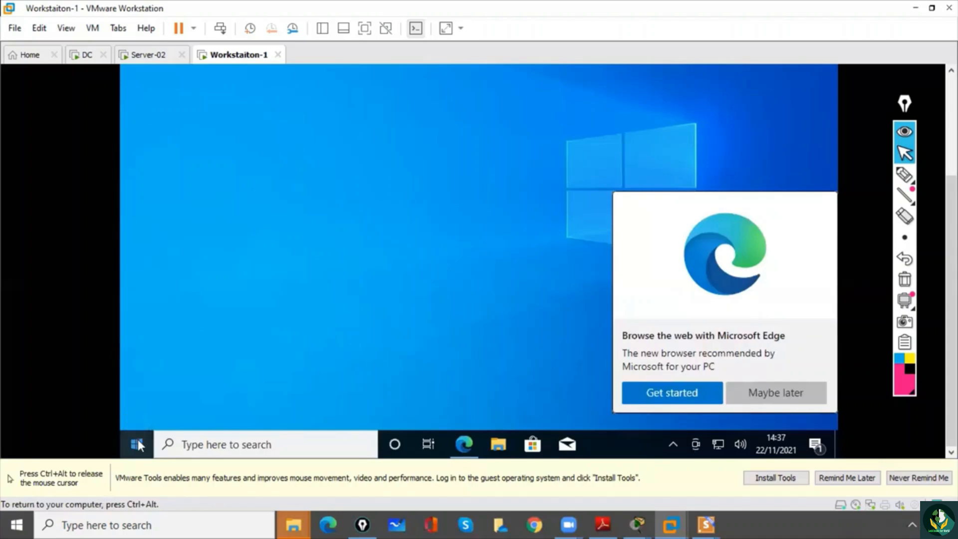
pyautogui.rightClick(138, 442)
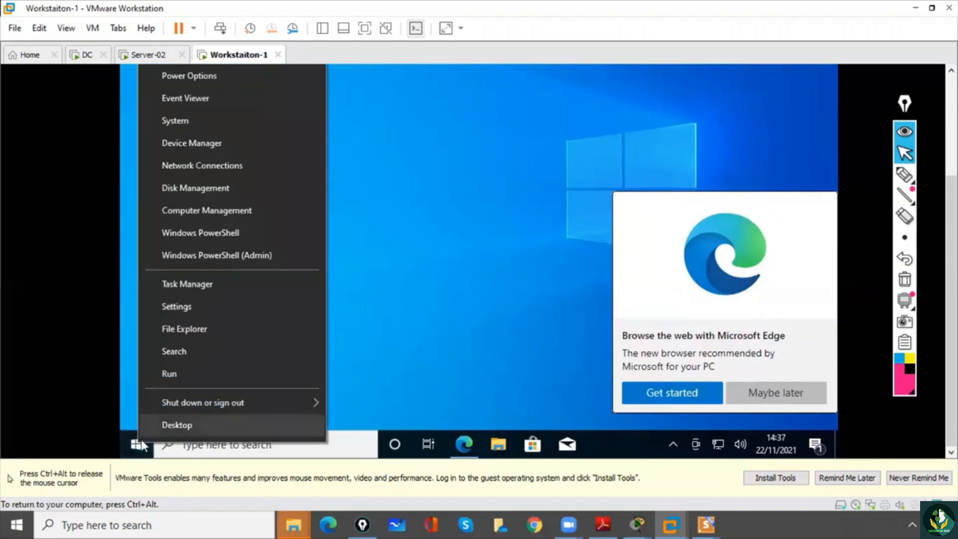
pyautogui.click(191, 309)
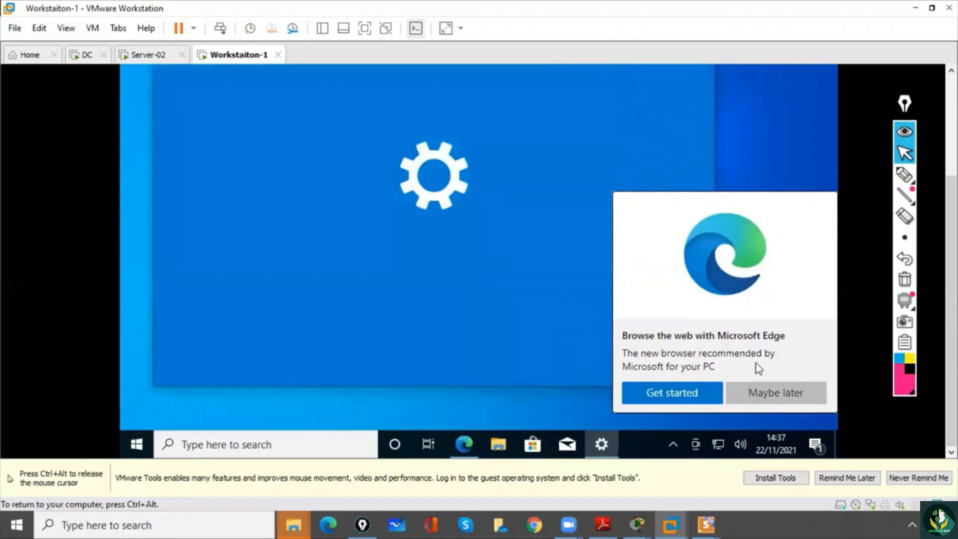
pyautogui.click(768, 393)
pyautogui.hotkey('ctrl', 'alt')
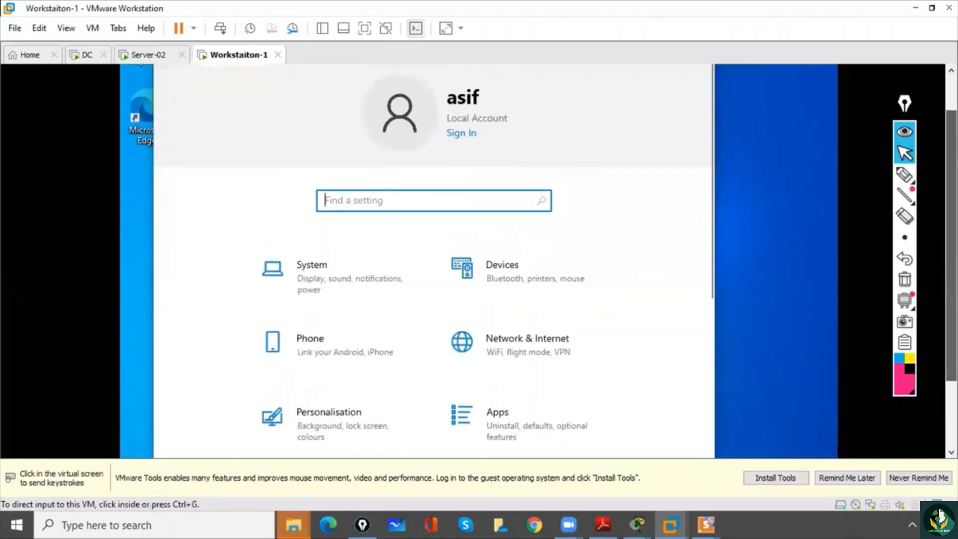
pyautogui.click(420, 324)
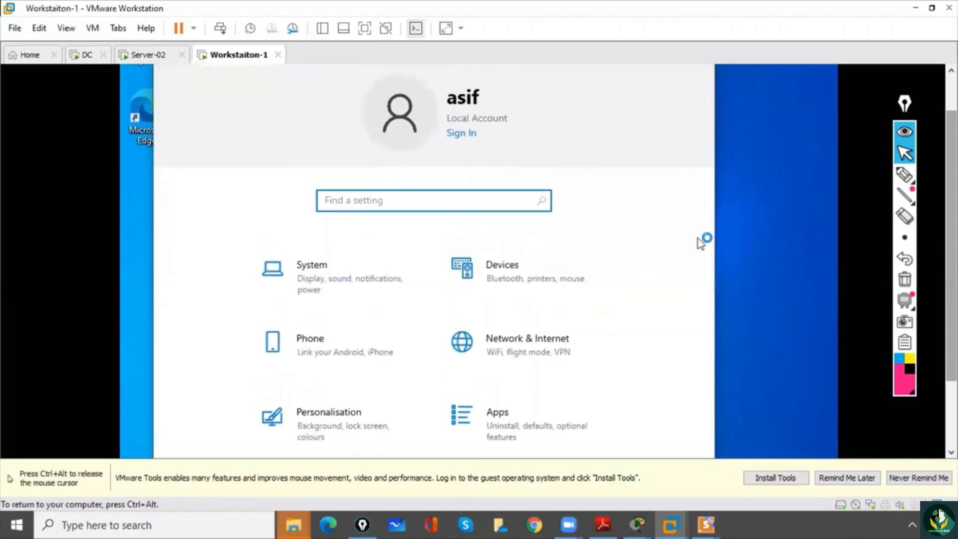
# - Open the desktop icon settings from the Themes page of Personalisation in the virtual machine
pyautogui.hotkey('ctrl', 'alt')
pyautogui.click(652, 69)
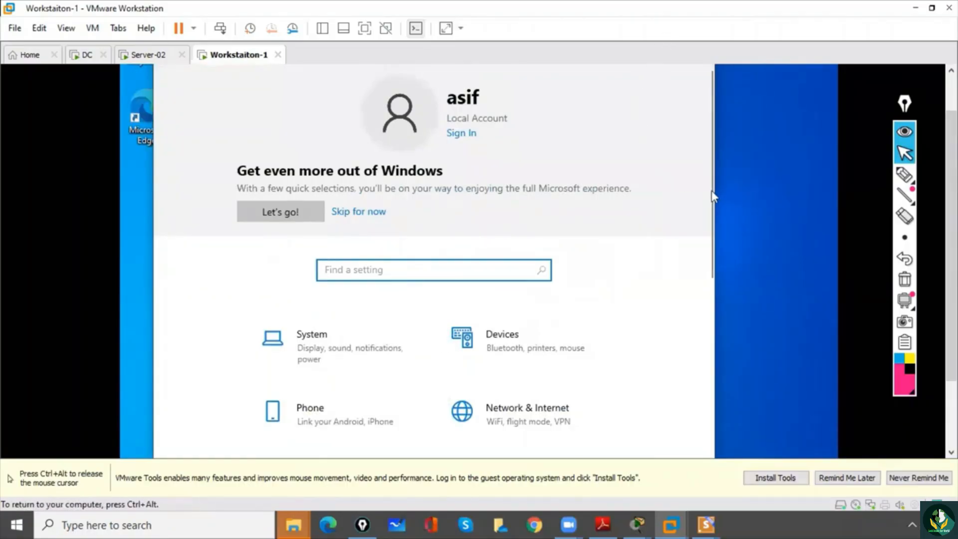
pyautogui.moveTo(710, 198); pyautogui.dragTo(716, 337)
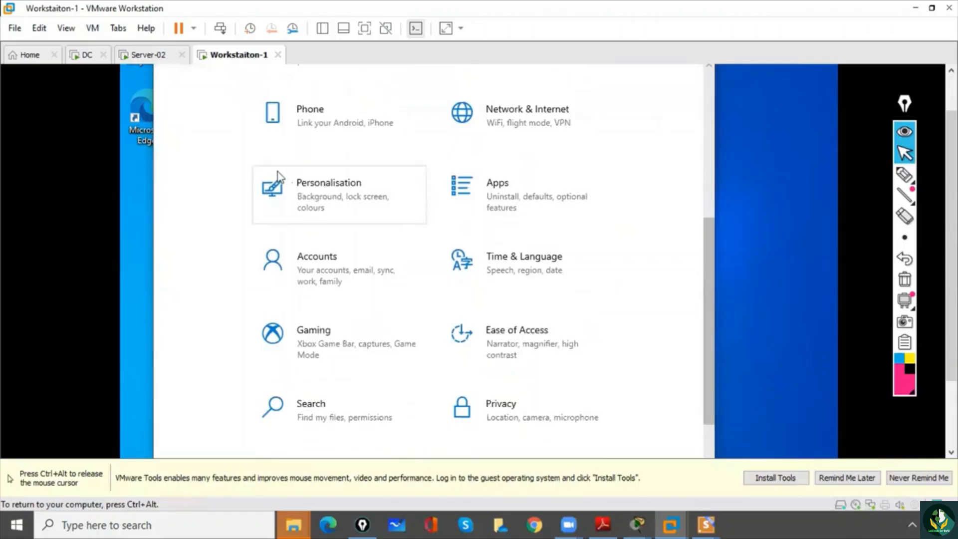
pyautogui.click(284, 196)
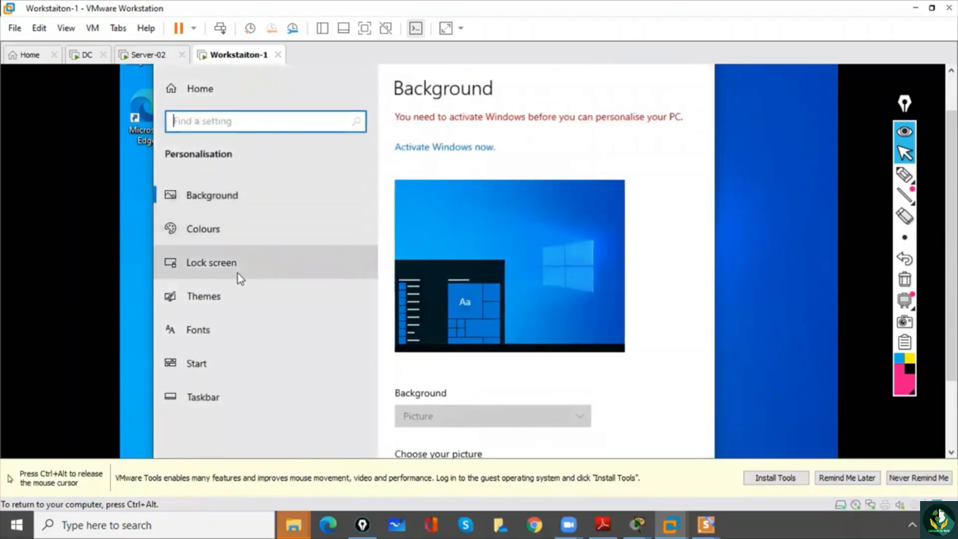
pyautogui.click(221, 299)
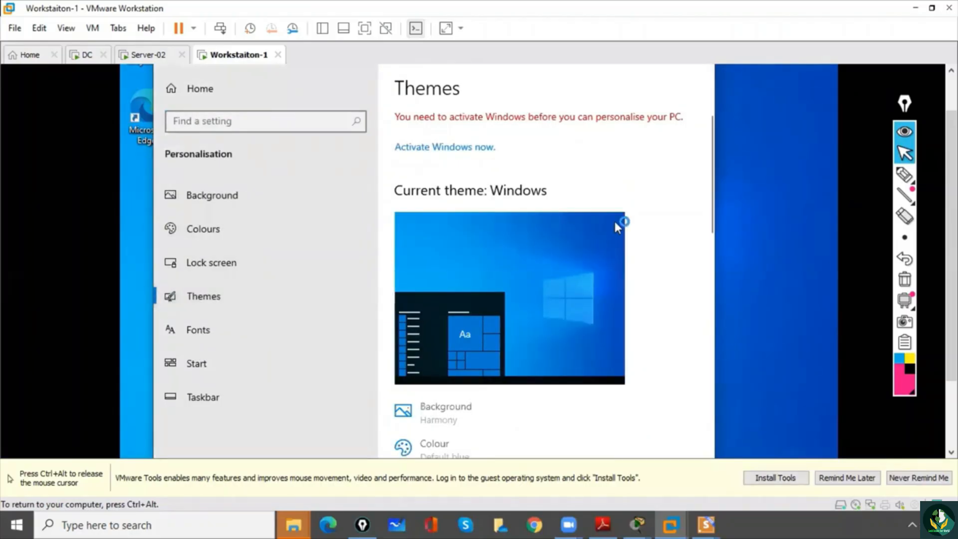
pyautogui.moveTo(712, 204); pyautogui.dragTo(718, 430)
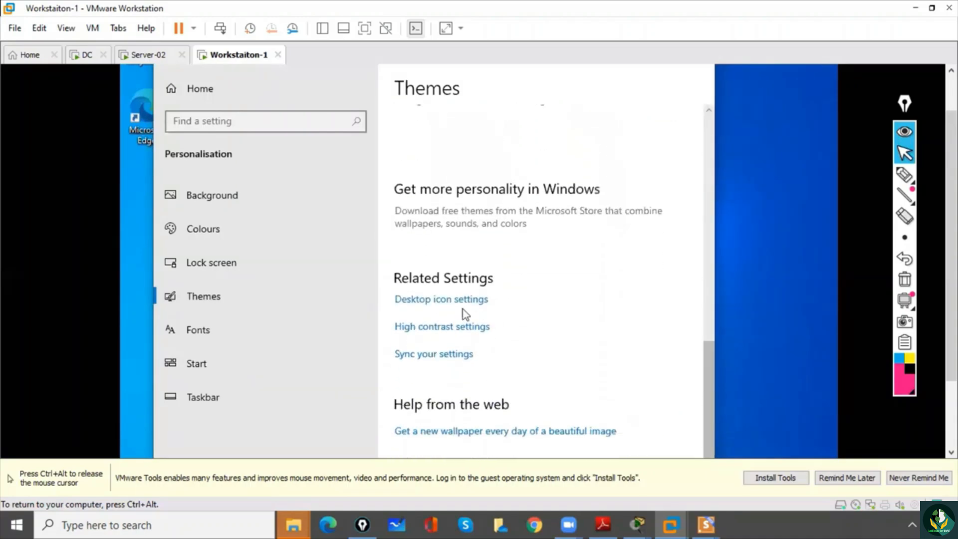
pyautogui.click(449, 306)
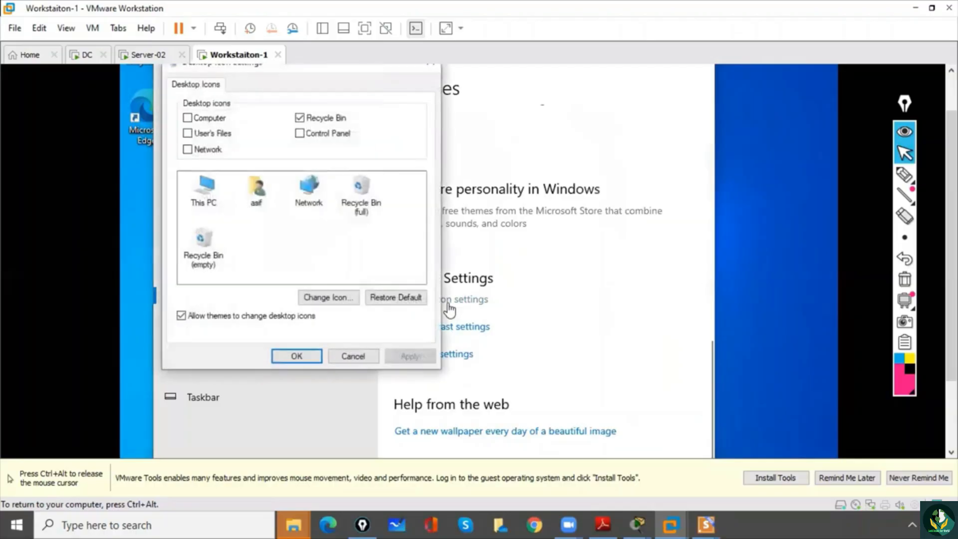
# - Enable the Computer, User's Files, Network and Control Panel desktop icons, apply the change and close Settings
pyautogui.click(188, 119)
pyautogui.click(187, 133)
pyautogui.click(187, 149)
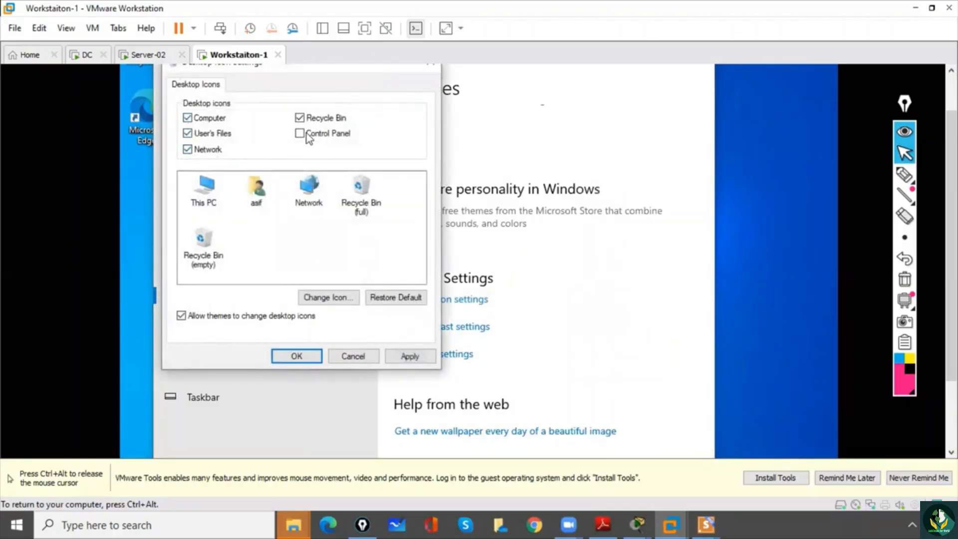
pyautogui.click(299, 357)
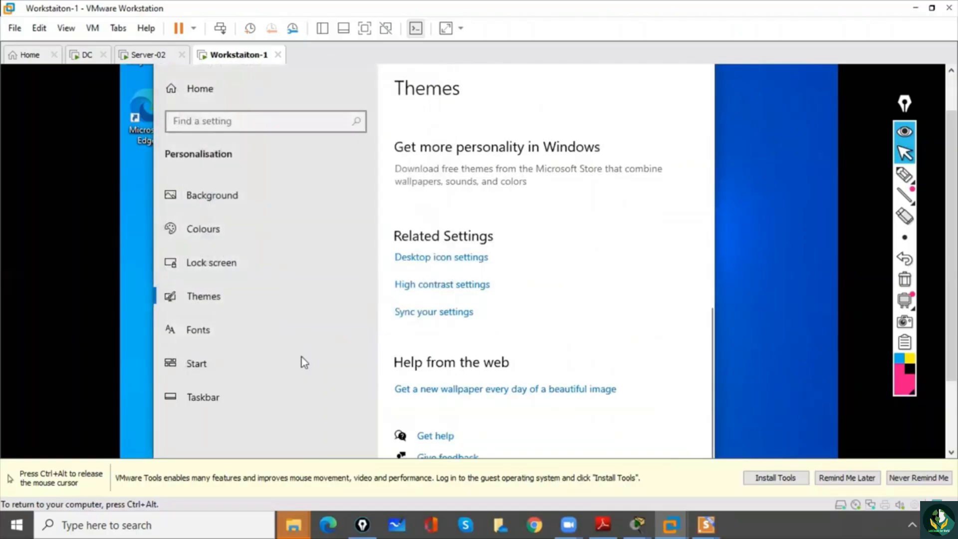
pyautogui.hotkey('ctrl', 'alt')
pyautogui.moveTo(952, 160); pyautogui.dragTo(928, 63)
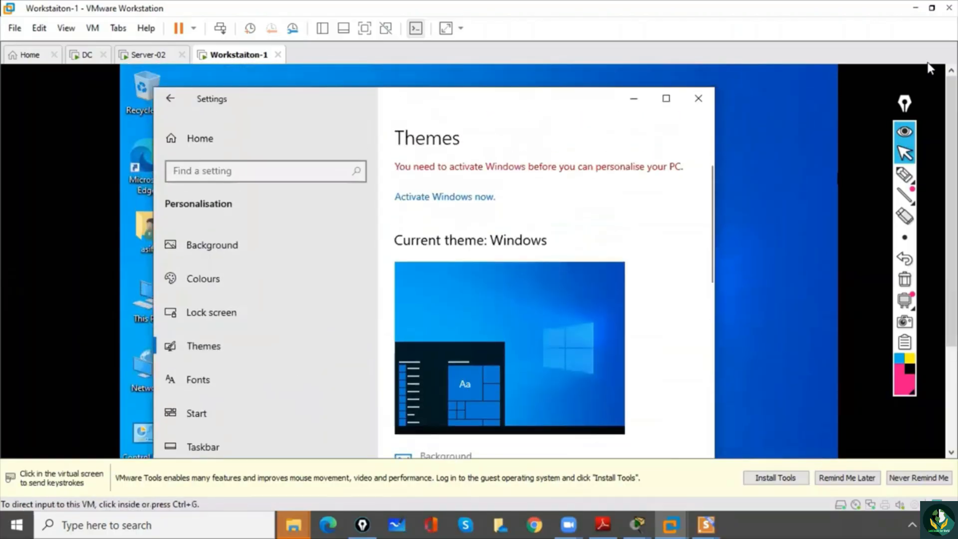
pyautogui.click(698, 99)
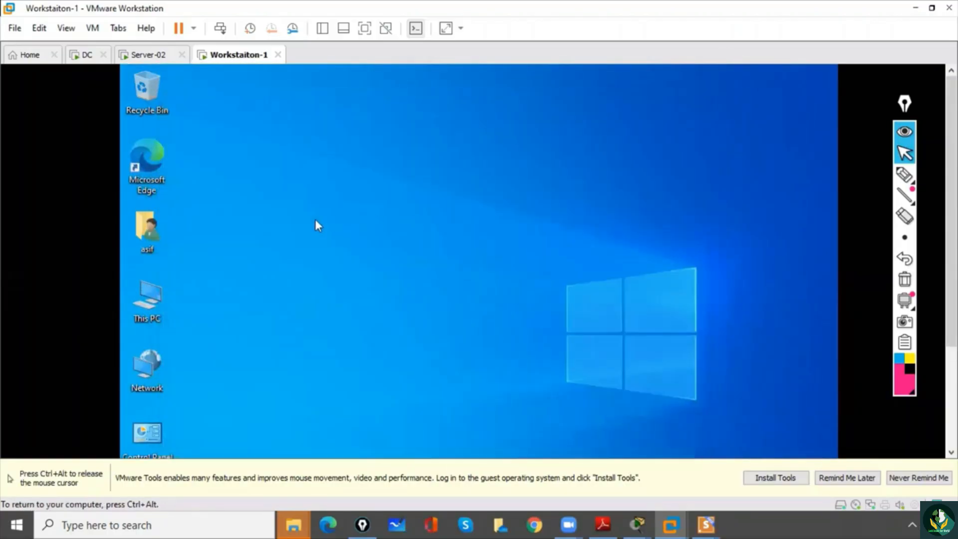
pyautogui.rightClick(153, 301)
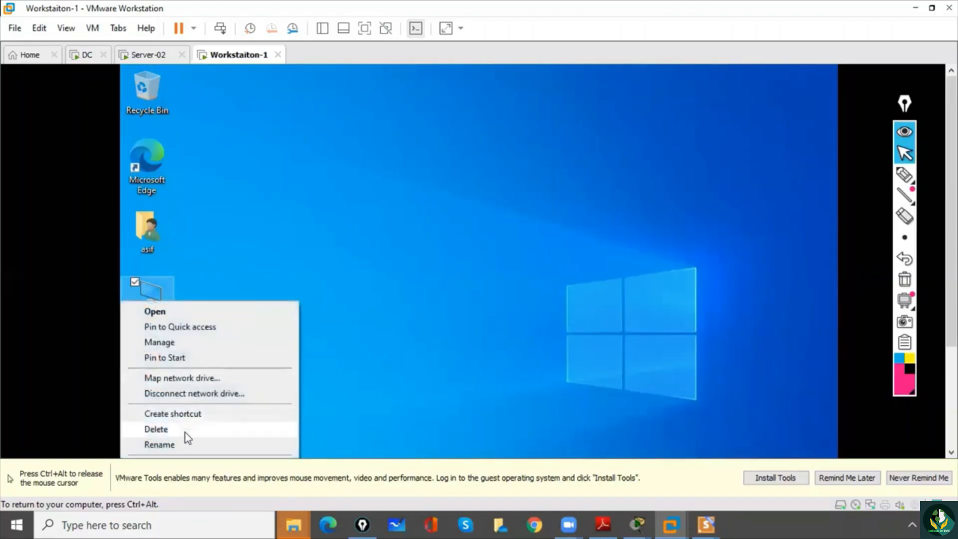
pyautogui.click(179, 445)
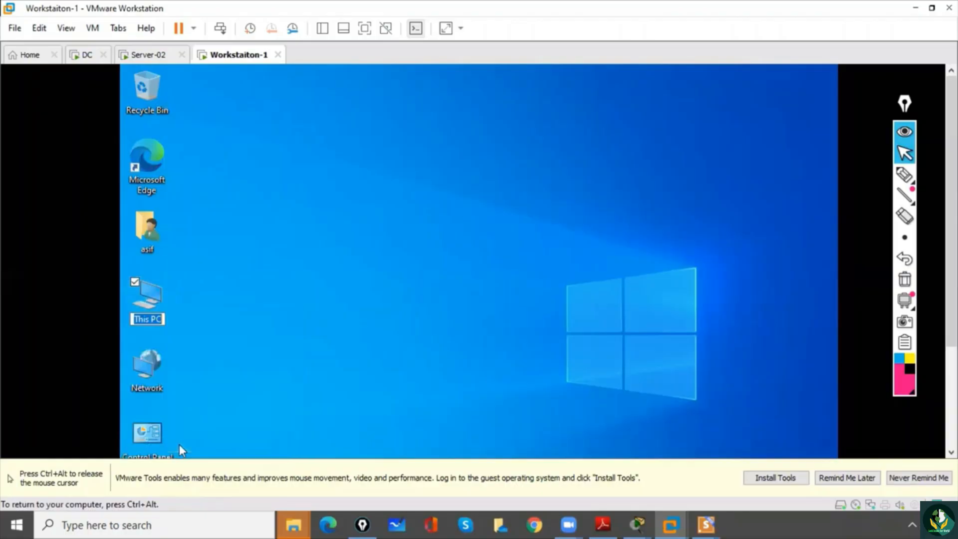
pyautogui.press('Return')
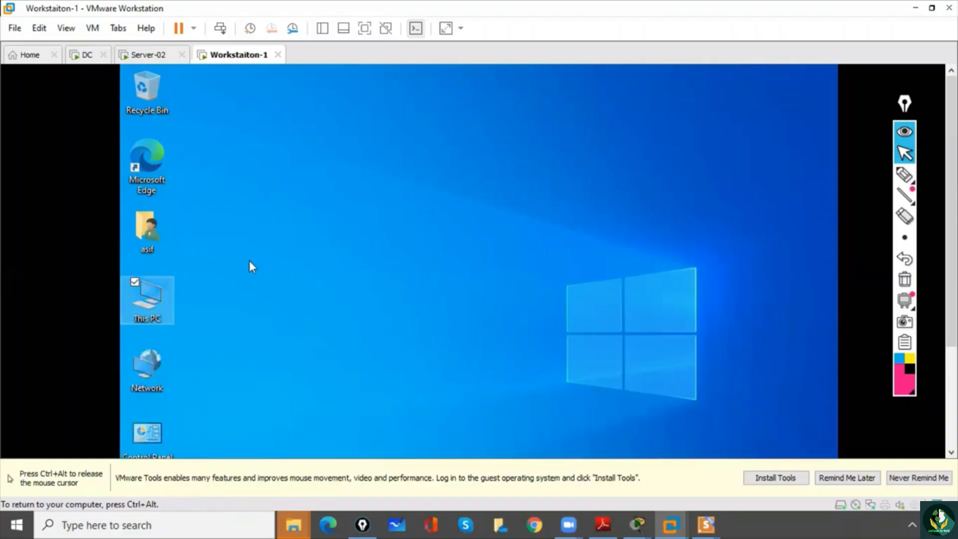
# - Open the properties of This PC and maximize the About window
pyautogui.rightClick(150, 299)
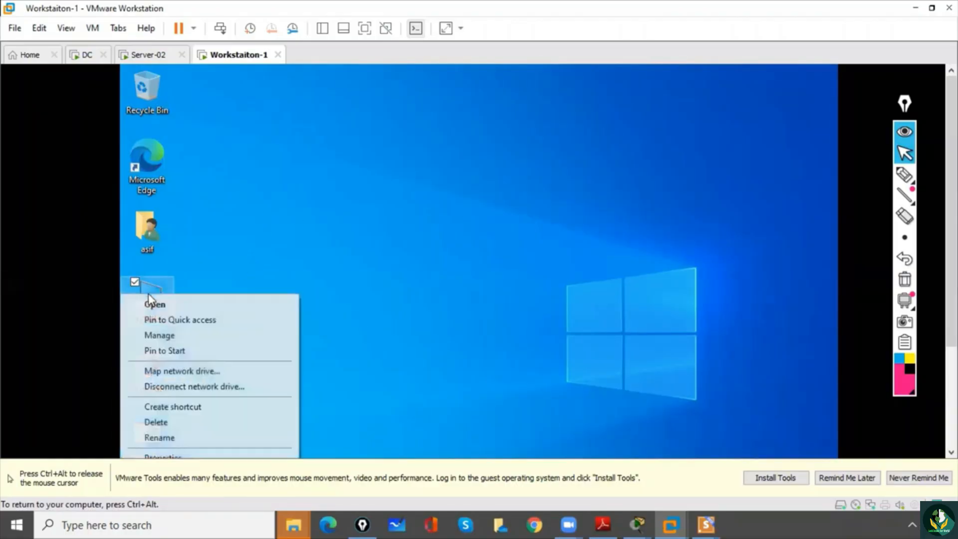
pyautogui.click(167, 455)
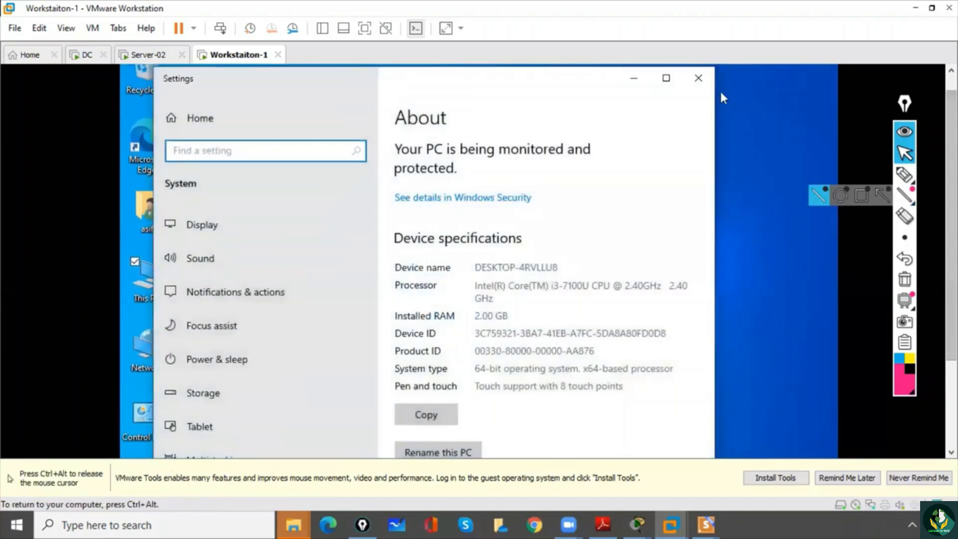
pyautogui.click(666, 78)
# - Rename the PC to Workstation-1 and postpone the restart
pyautogui.click(404, 417)
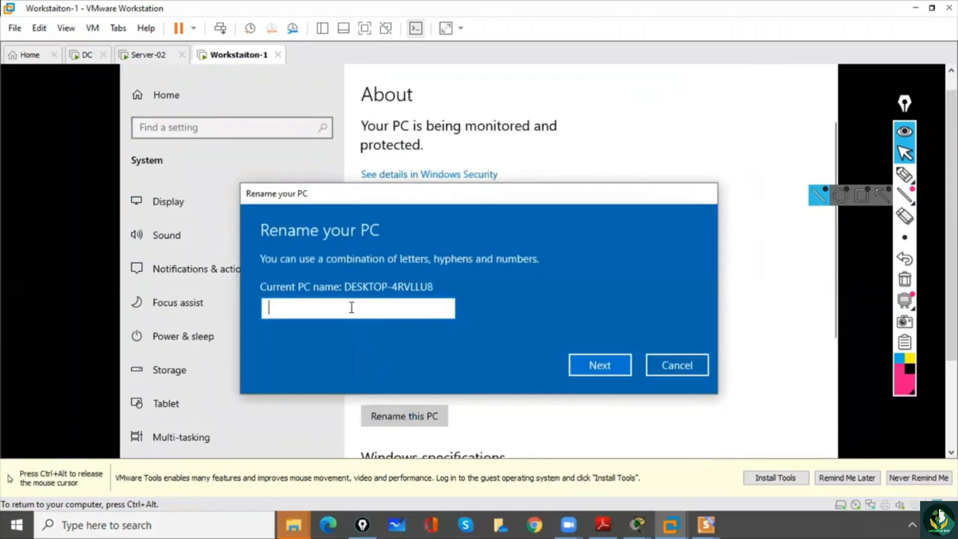
pyautogui.write('"')
pyautogui.press('BackSpace')
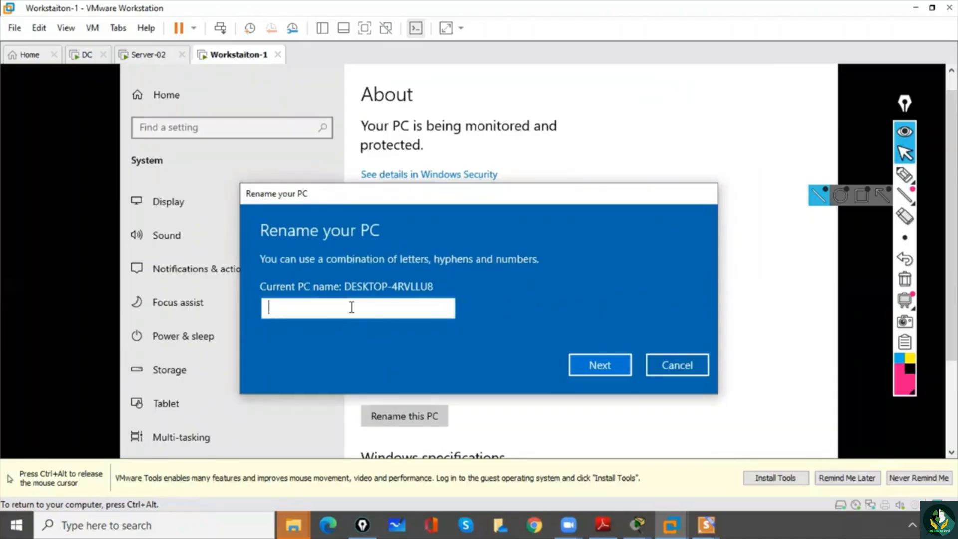
pyautogui.write('Workstation-1')
pyautogui.click(598, 367)
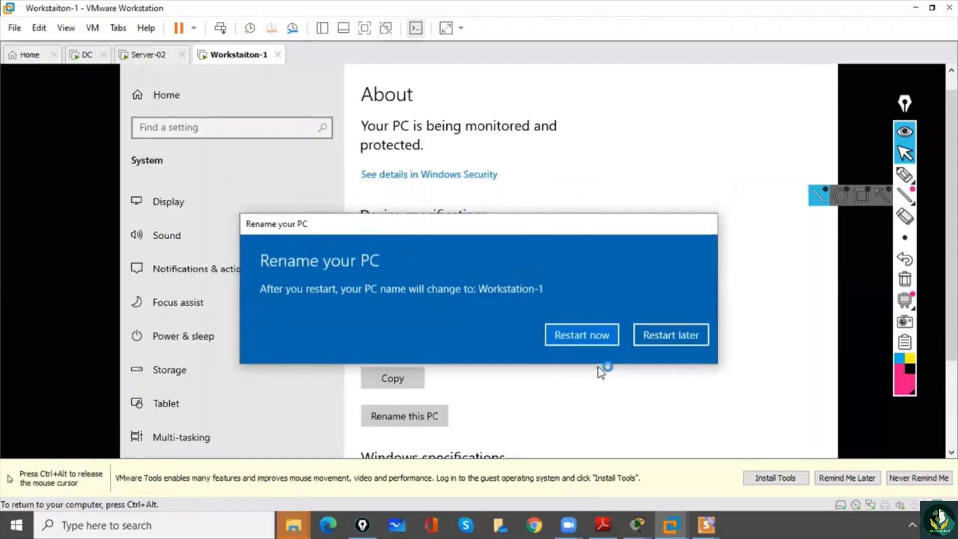
pyautogui.click(672, 336)
# - Mount the VMware Tools installer in the virtual machine and minimize the Settings window
pyautogui.hotkey('ctrl', 'alt')
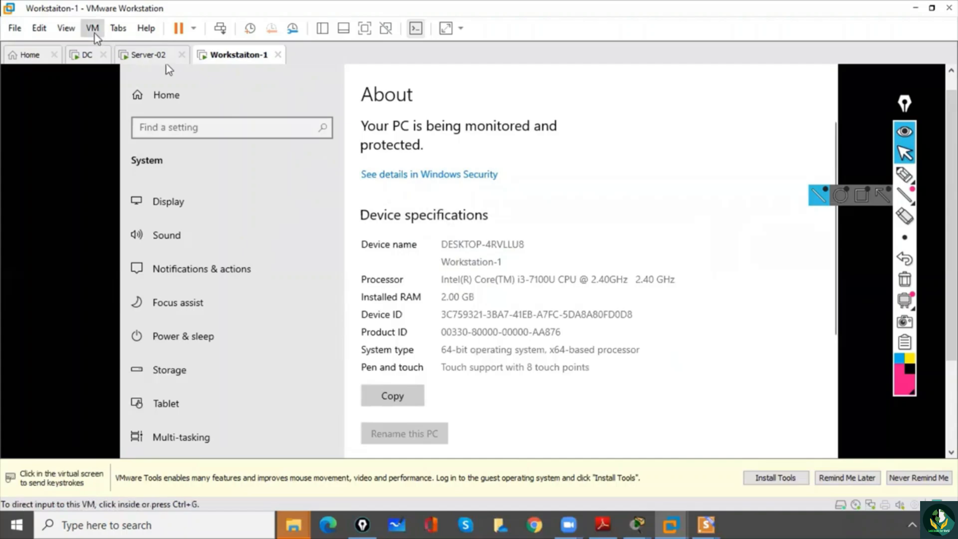
pyautogui.click(93, 29)
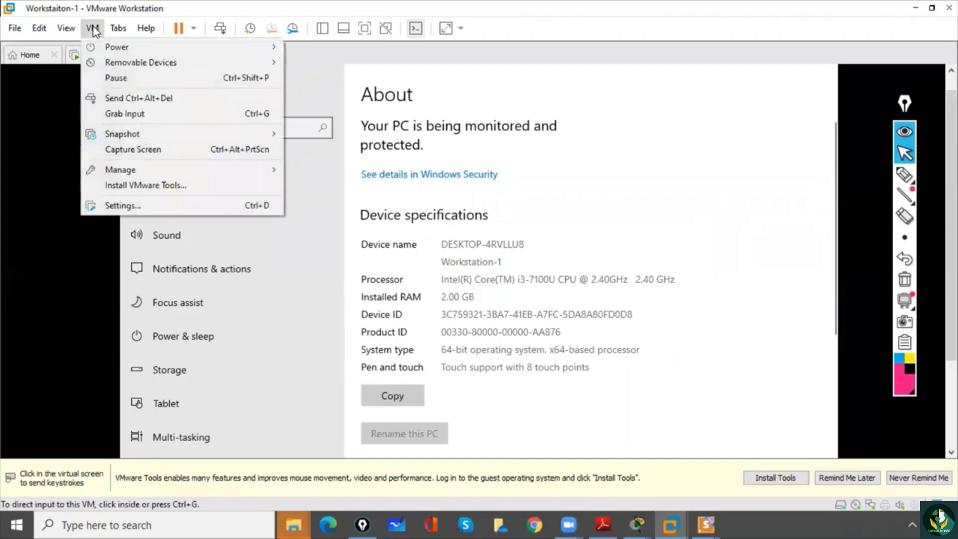
pyautogui.click(120, 185)
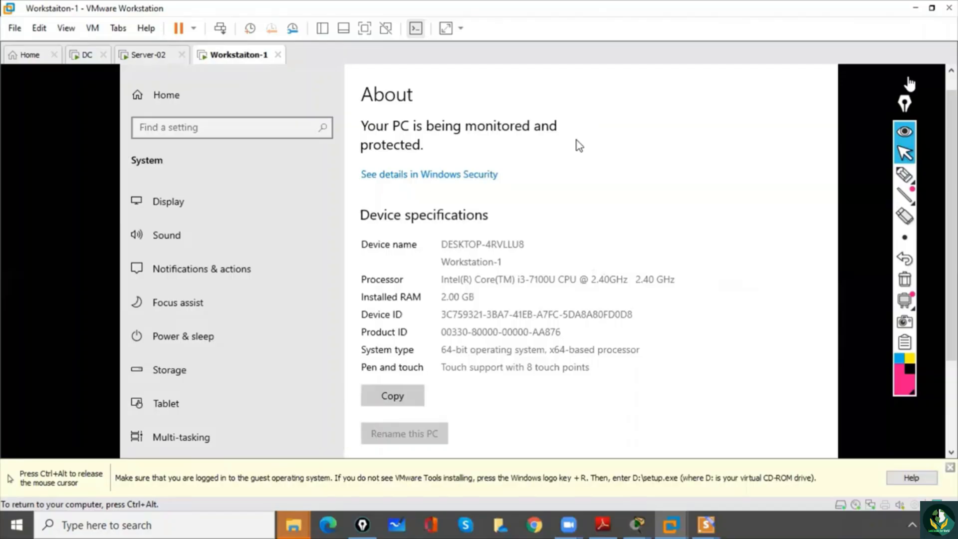
pyautogui.moveTo(951, 130); pyautogui.dragTo(951, 109)
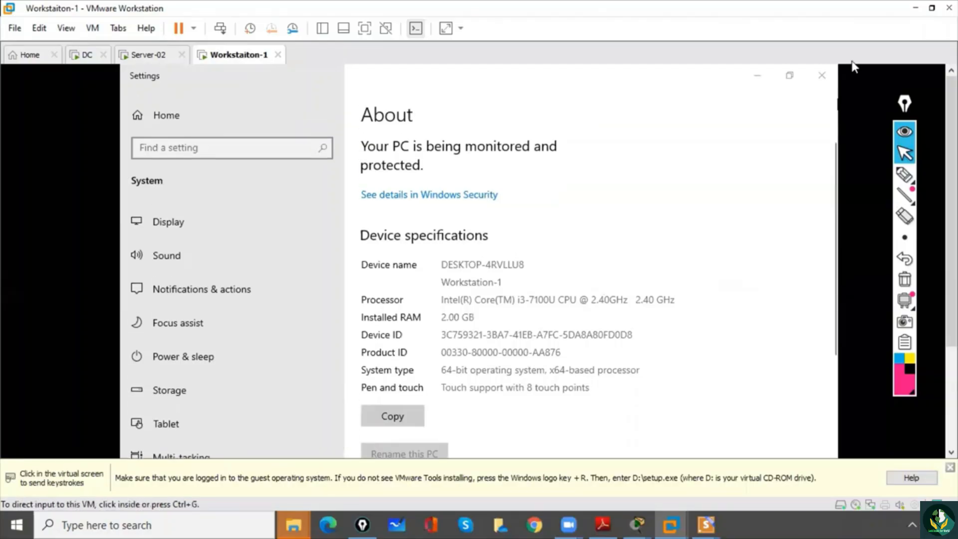
pyautogui.click(754, 77)
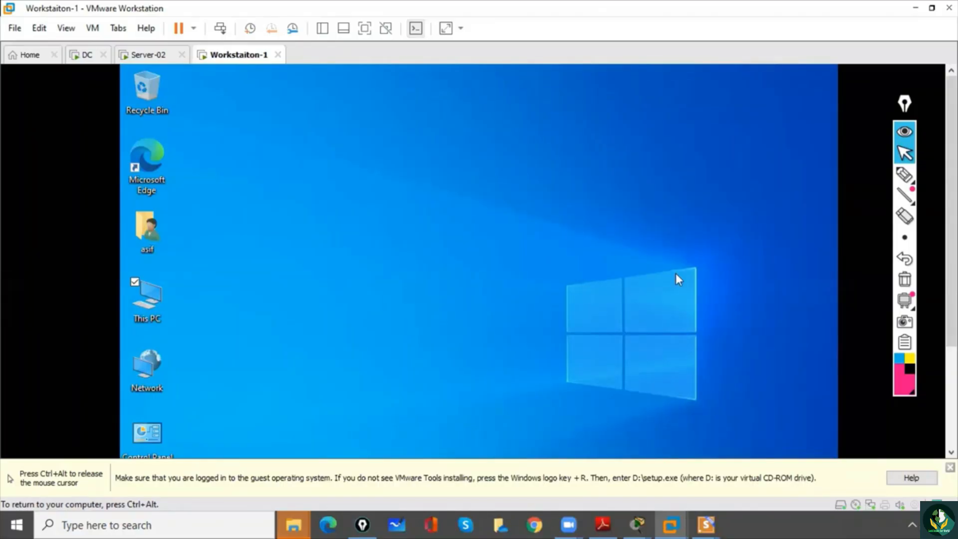
# - Launch the VMware Tools setup from DVD Drive (D:) in This PC, allow it to make changes and minimize the Explorer window
pyautogui.doubleClick(160, 312)
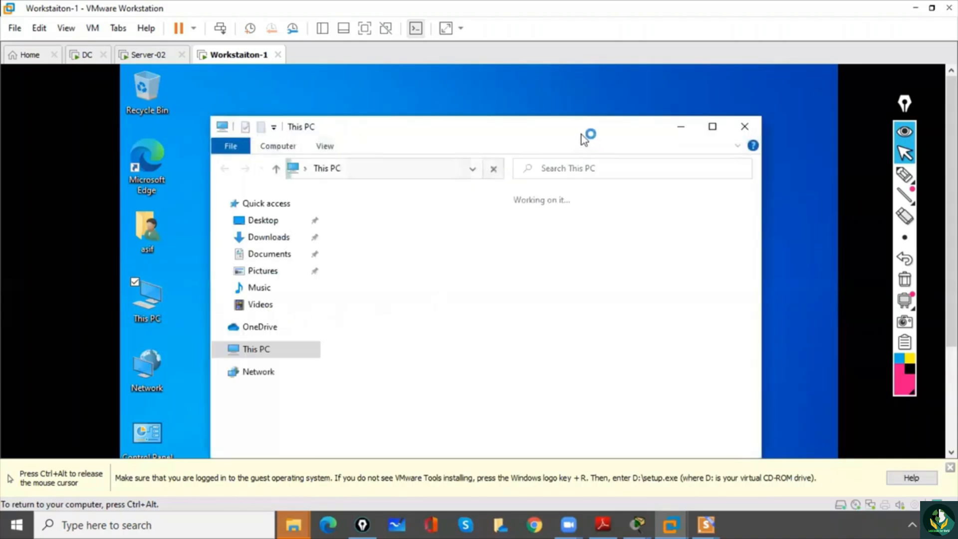
pyautogui.moveTo(586, 134); pyautogui.dragTo(566, 79)
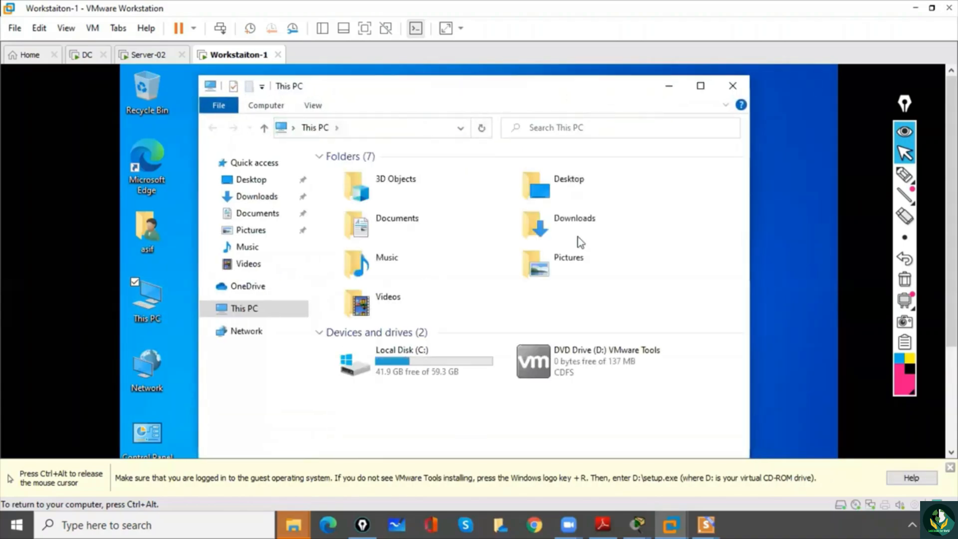
pyautogui.click(536, 368)
pyautogui.doubleClick(536, 368)
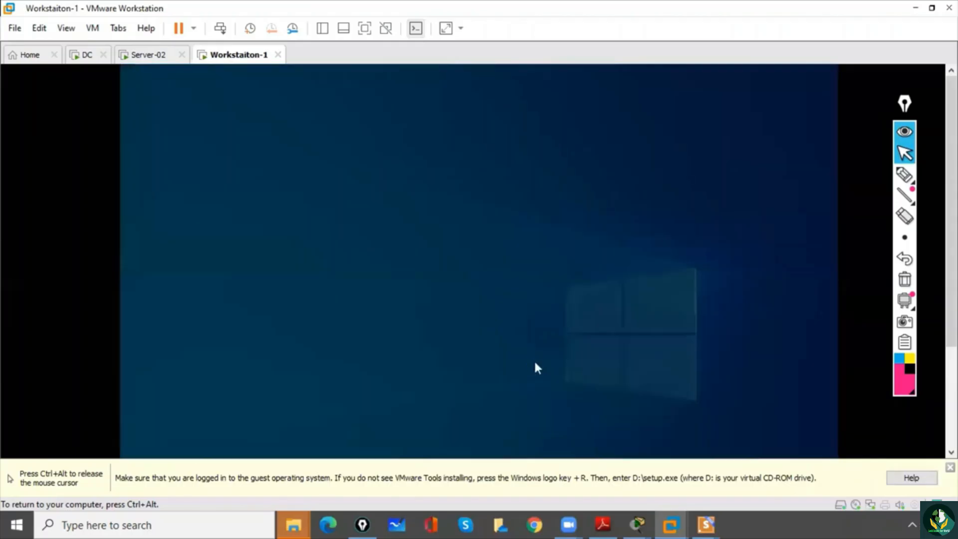
pyautogui.click(406, 421)
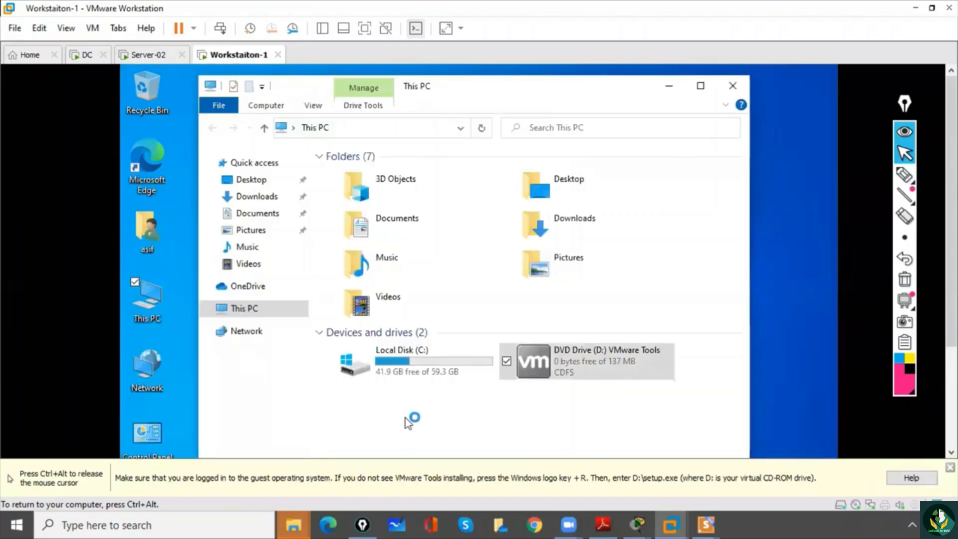
pyautogui.click(669, 87)
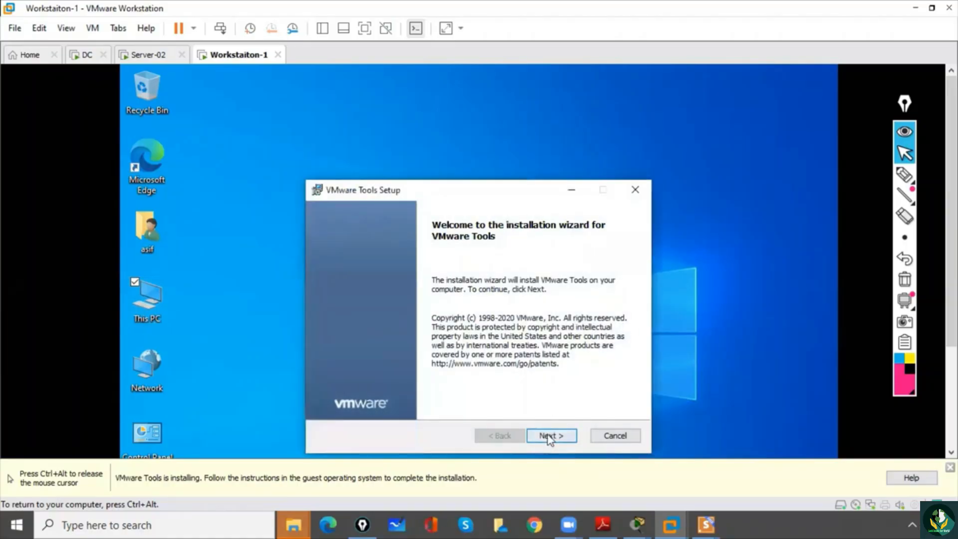
# - Install VMware Tools with the wizard's default options, finish the setup and restart the virtual machine
pyautogui.click(551, 436)
pyautogui.click(551, 438)
pyautogui.click(548, 435)
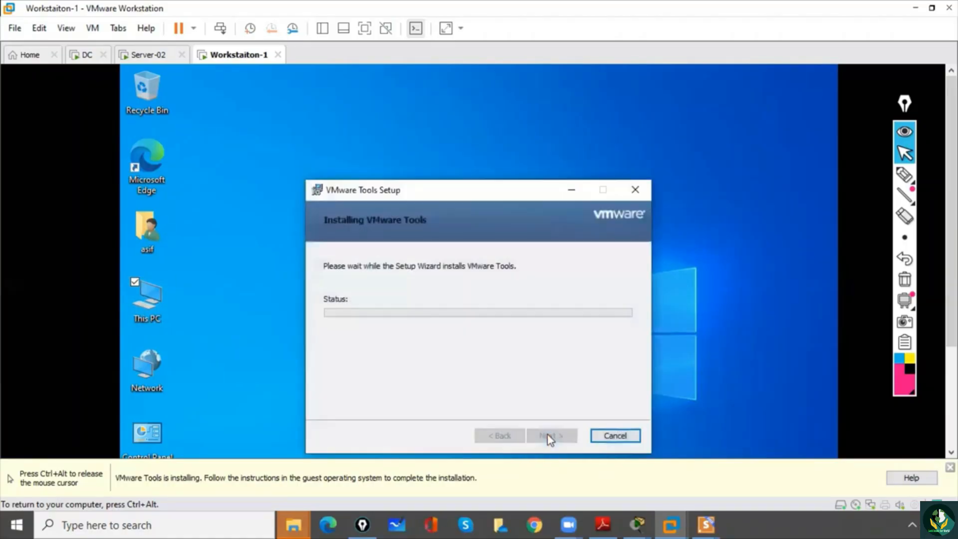
pyautogui.moveTo(442, 196); pyautogui.dragTo(424, 148)
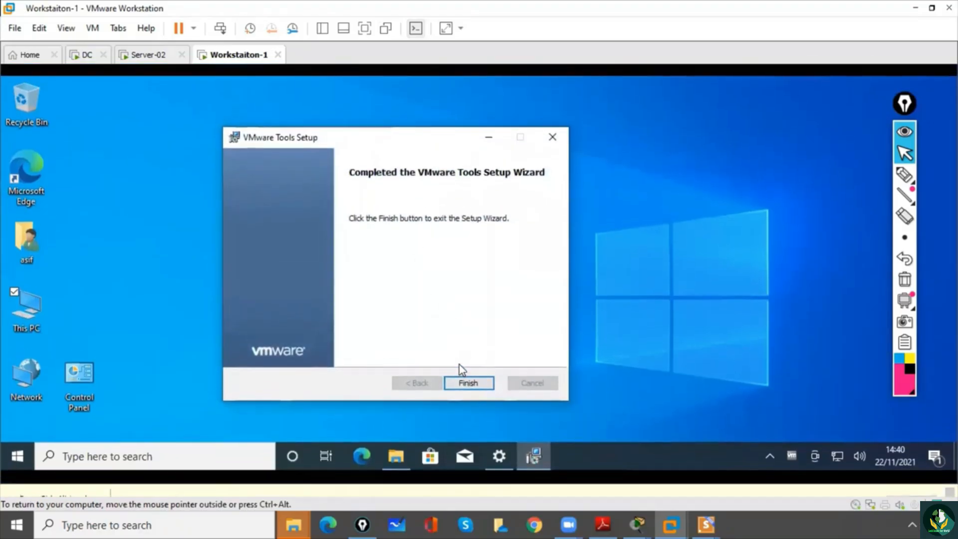
pyautogui.click(465, 386)
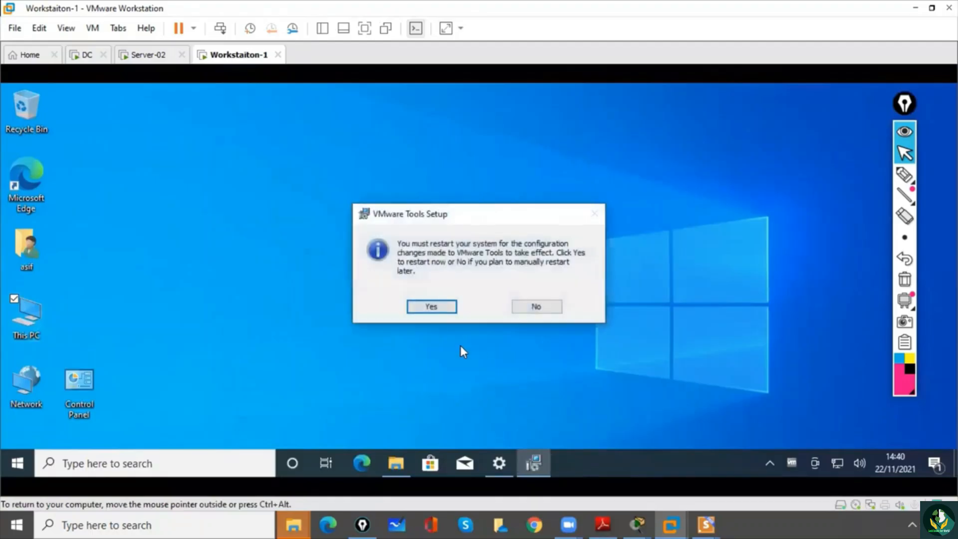
pyautogui.click(427, 307)
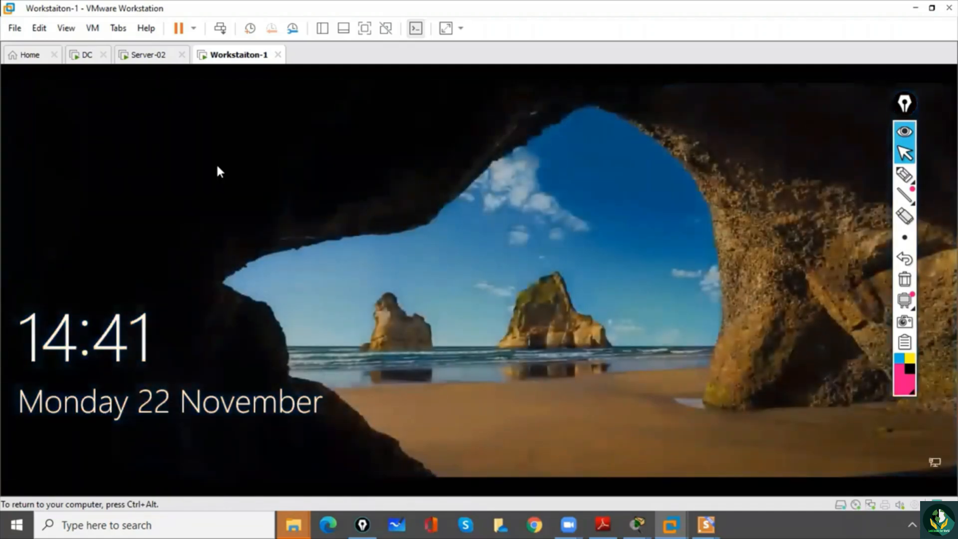
# - Unlock the restarted virtual machine and sign in with the local account's password
pyautogui.click(220, 28)
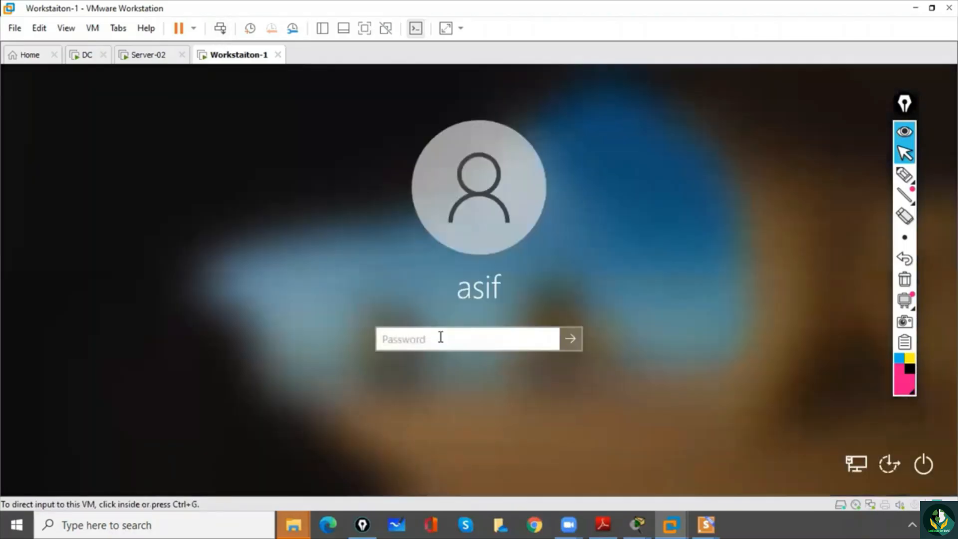
pyautogui.click(440, 338)
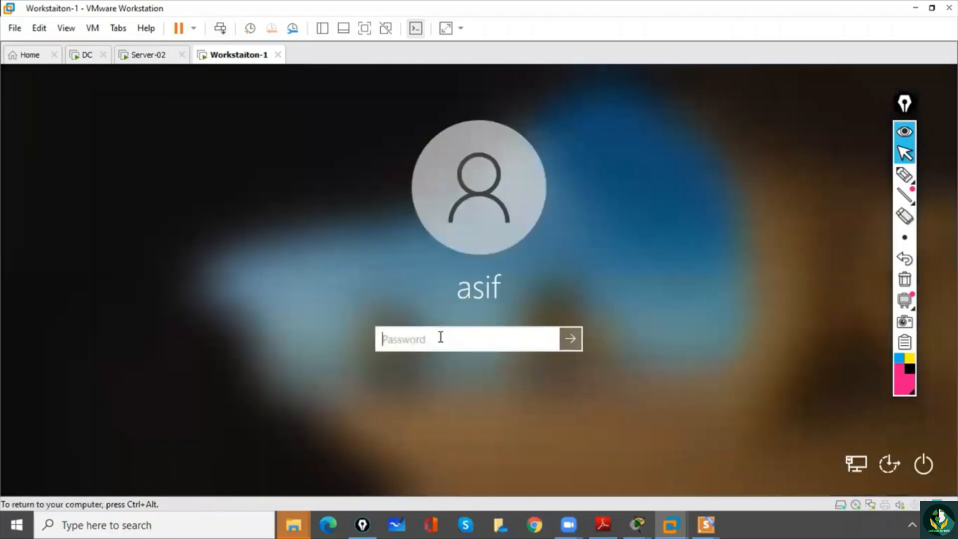
pyautogui.write('**********')
pyautogui.press('Return')
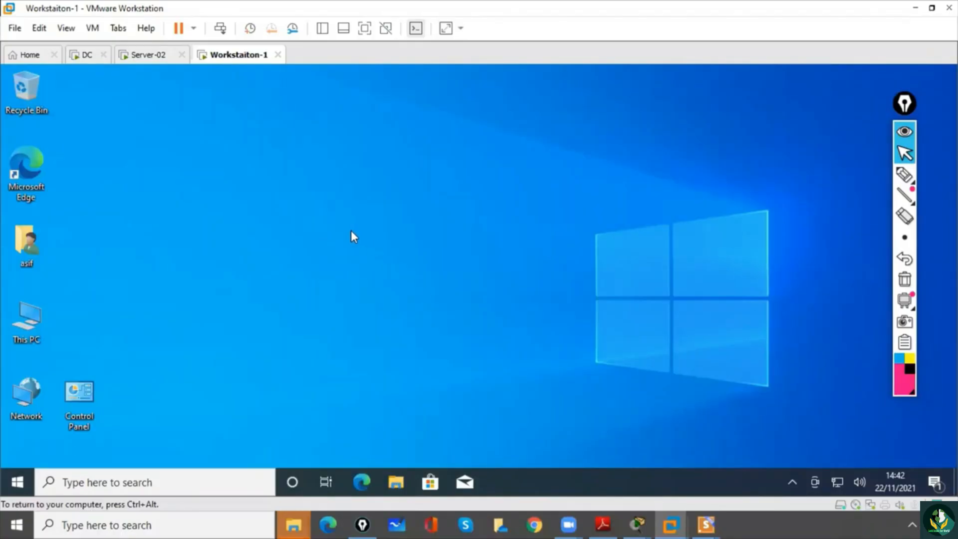
# - Refresh the desktop and open Network Connections by running ncpa.cpl
pyautogui.rightClick(349, 212)
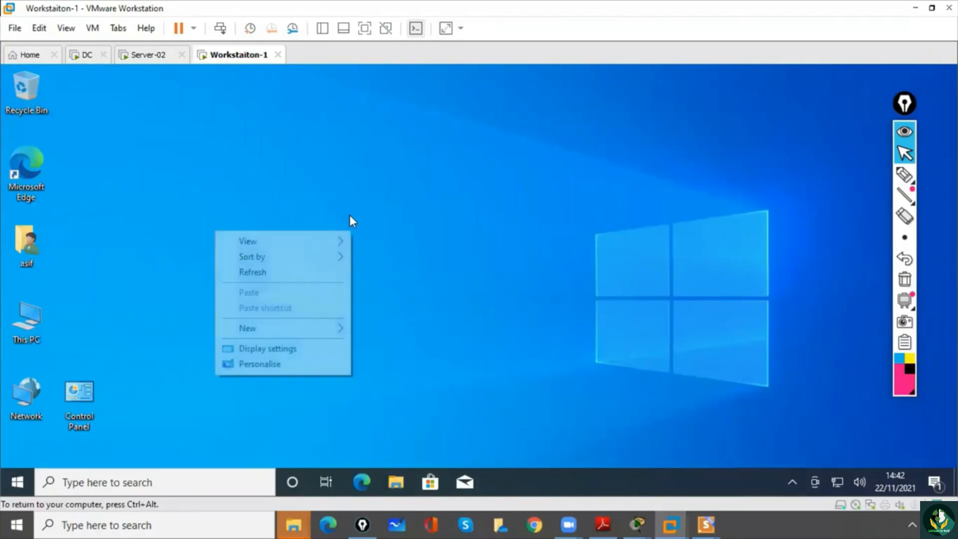
pyautogui.click(309, 273)
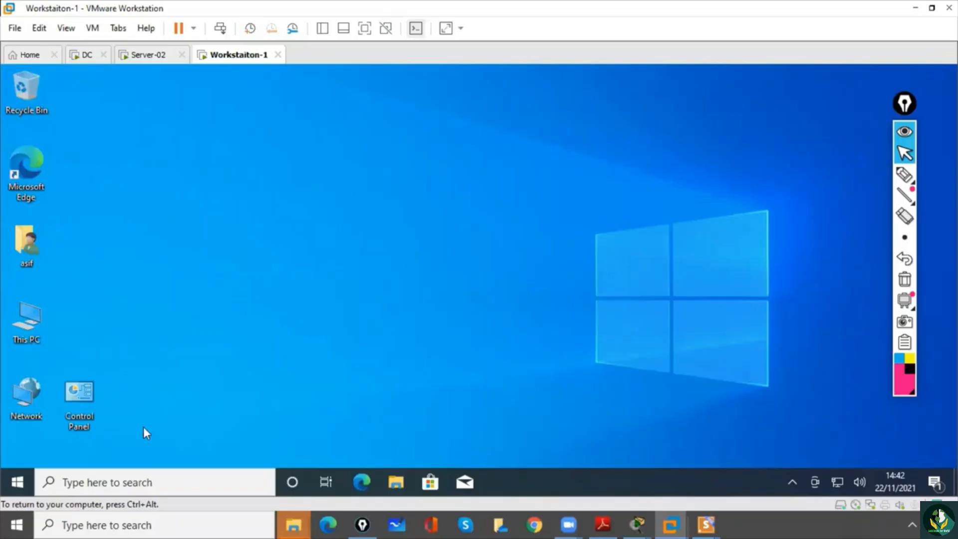
pyautogui.click(149, 482)
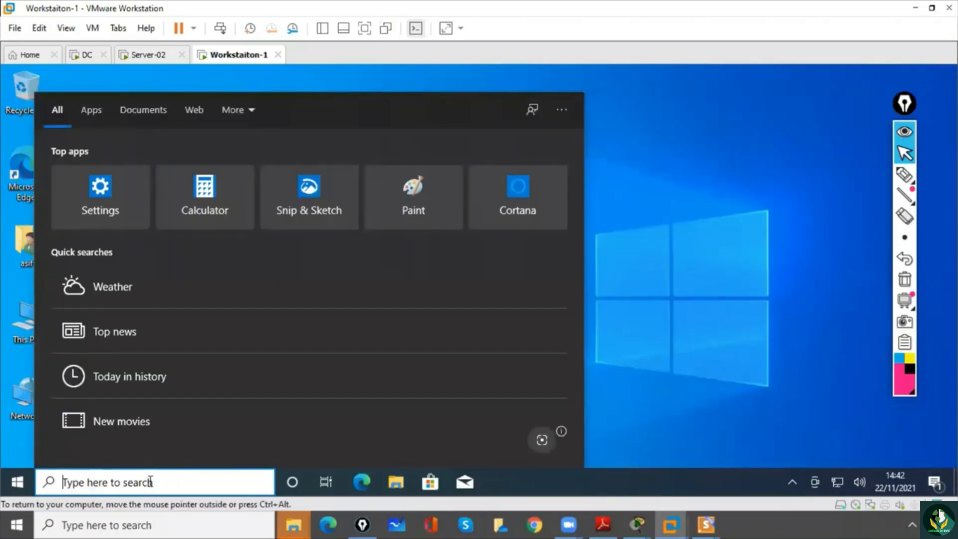
pyautogui.write('nc')
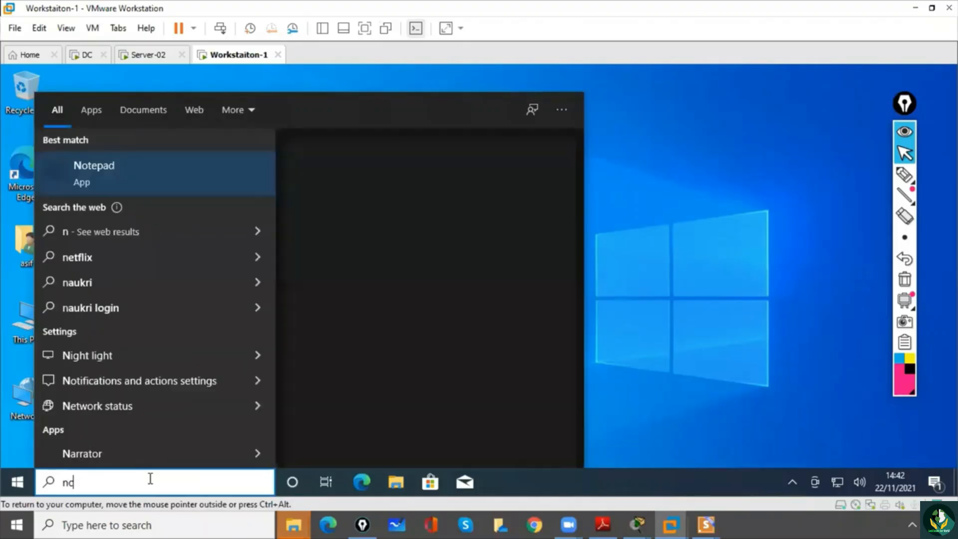
pyautogui.write('pa.cpl')
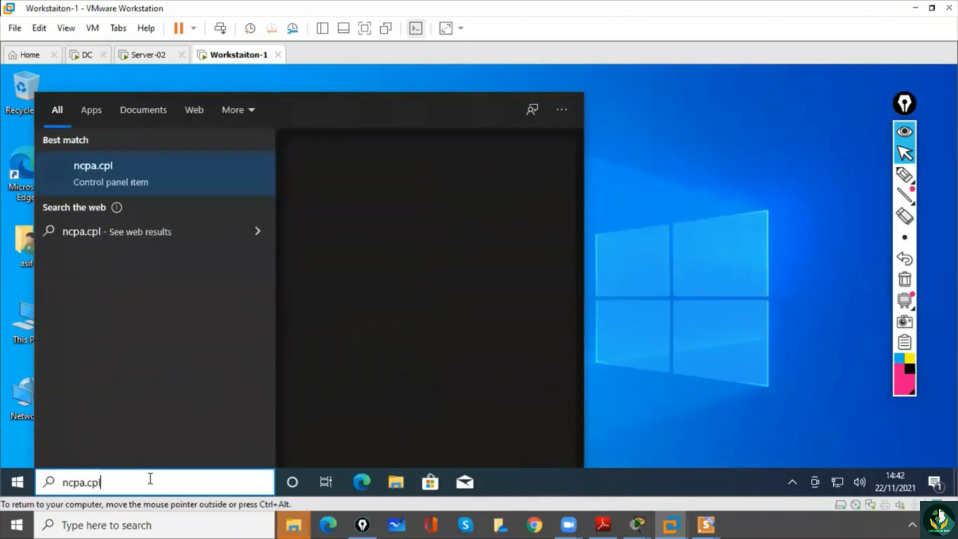
pyautogui.press('Return')
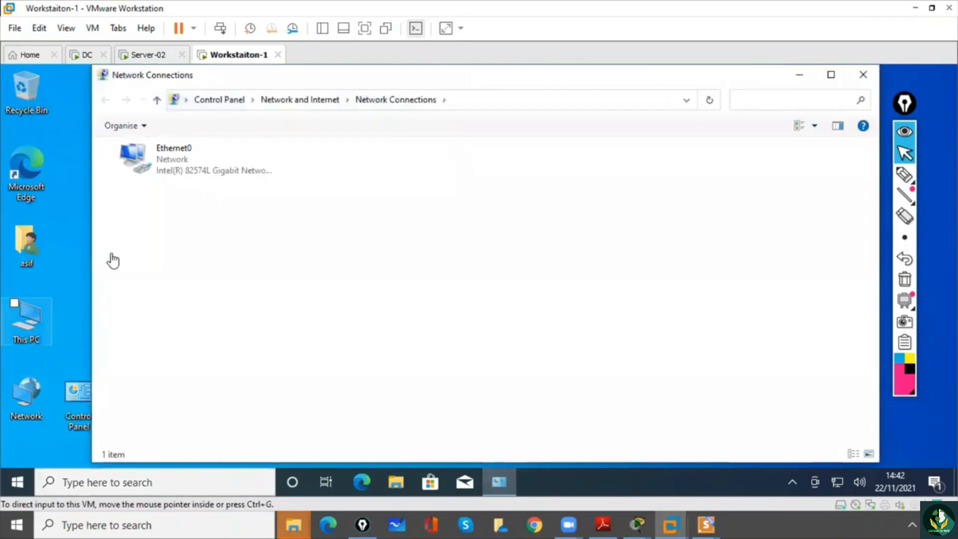
# - Open the Internet Protocol Version 4 (TCP/IPv4) properties of the Ethernet0 adapter
pyautogui.click(167, 171)
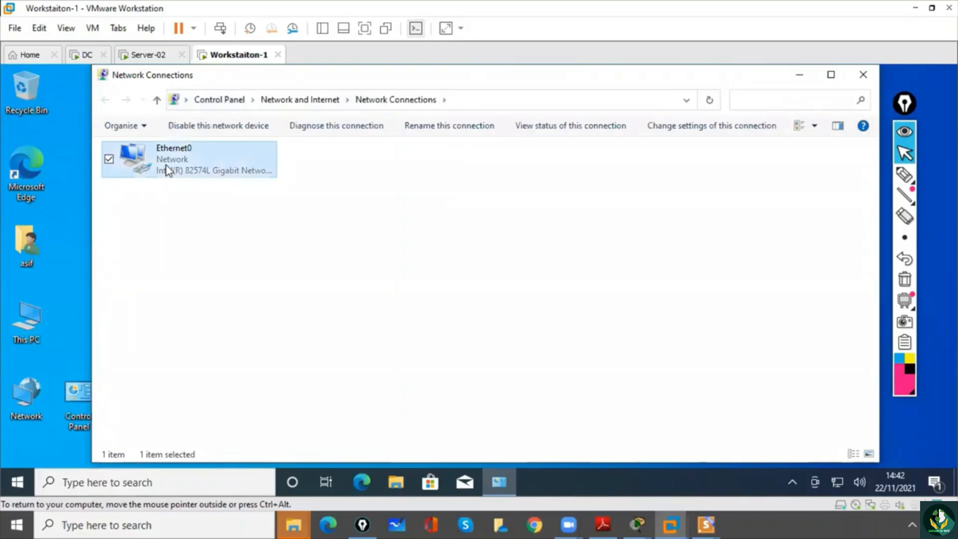
pyautogui.doubleClick(168, 171)
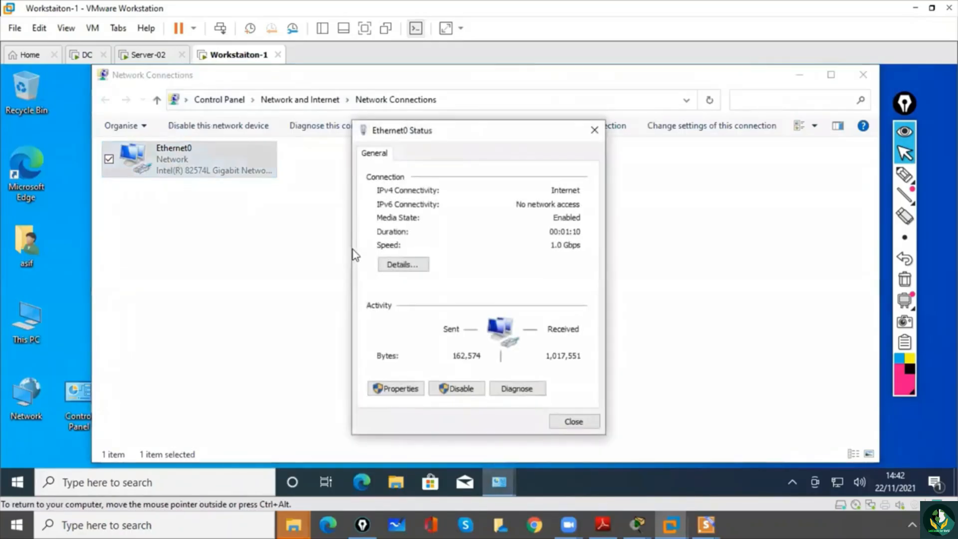
pyautogui.click(408, 389)
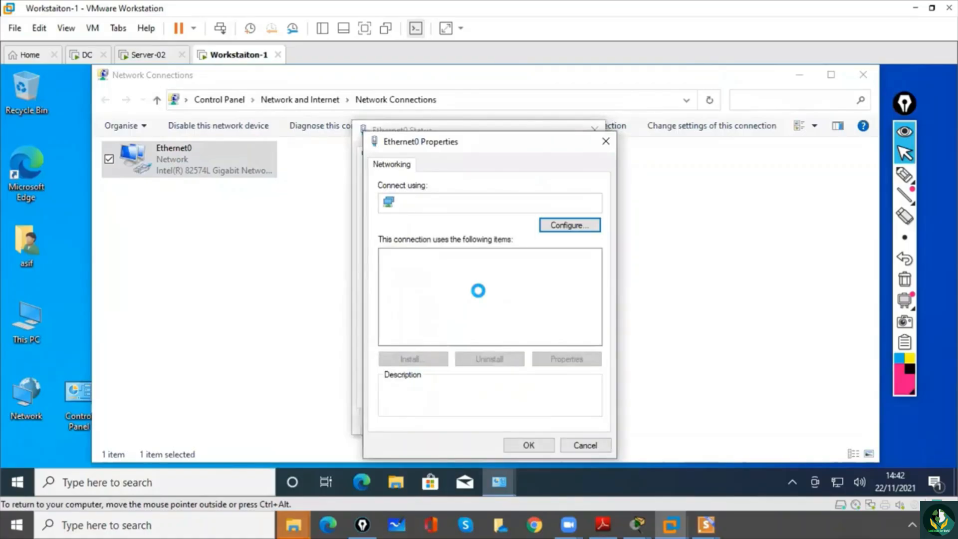
pyautogui.doubleClick(471, 291)
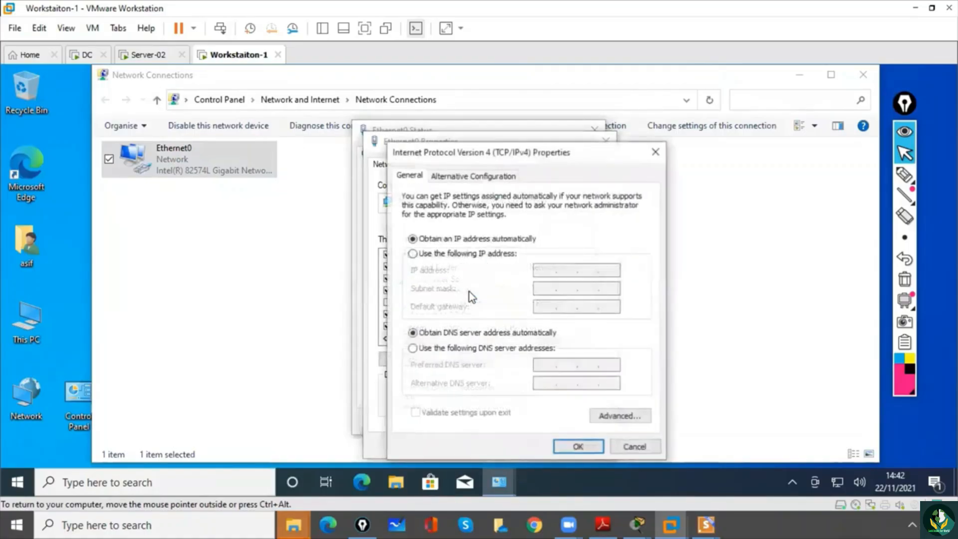
# - Assign Ethernet0 the static IP address 10.0.0.200 with the default subnet mask and preferred DNS server 10.0.0.1, then close its dialogs
pyautogui.click(413, 253)
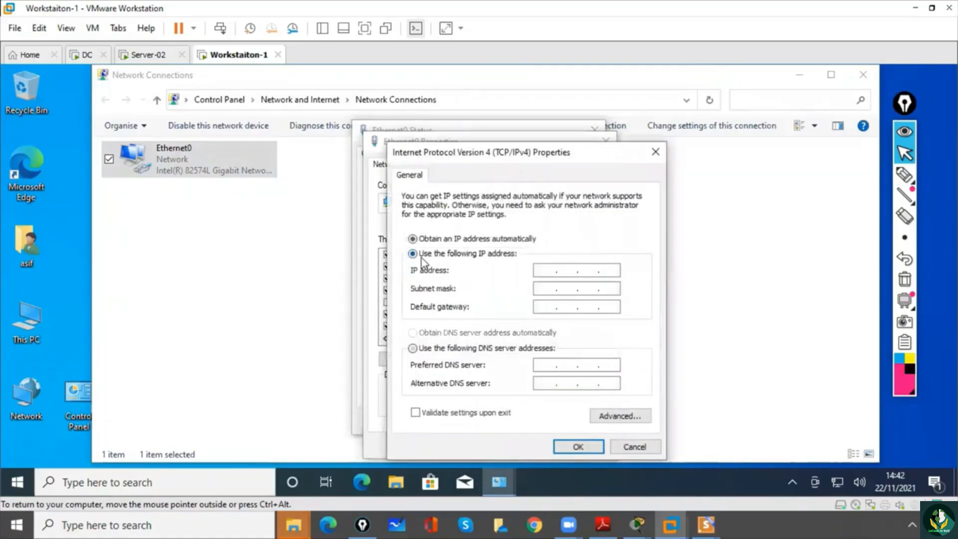
pyautogui.click(542, 269)
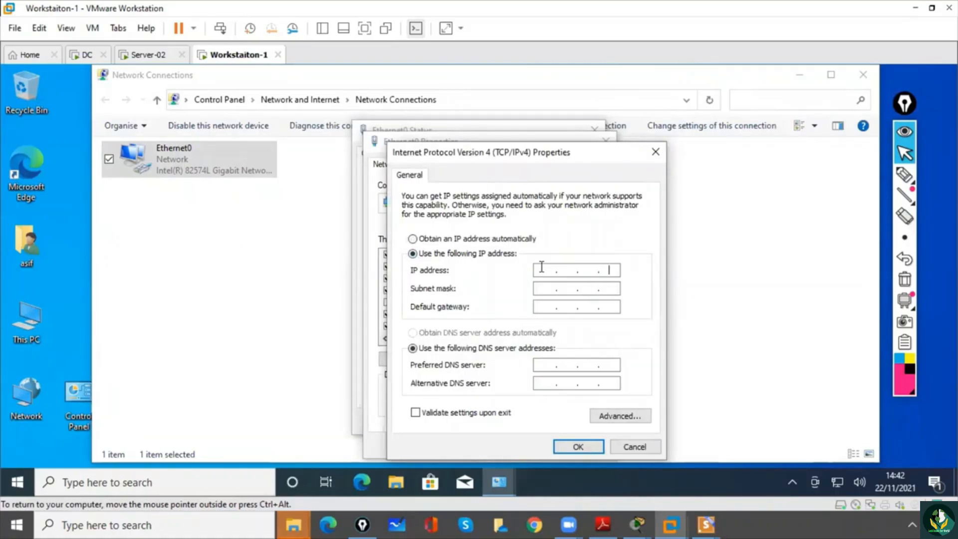
pyautogui.write('10 . 0 . 0 . 200')
pyautogui.press('Tab')
pyautogui.press('Tab')
pyautogui.press('Tab')
pyautogui.press('Tab')
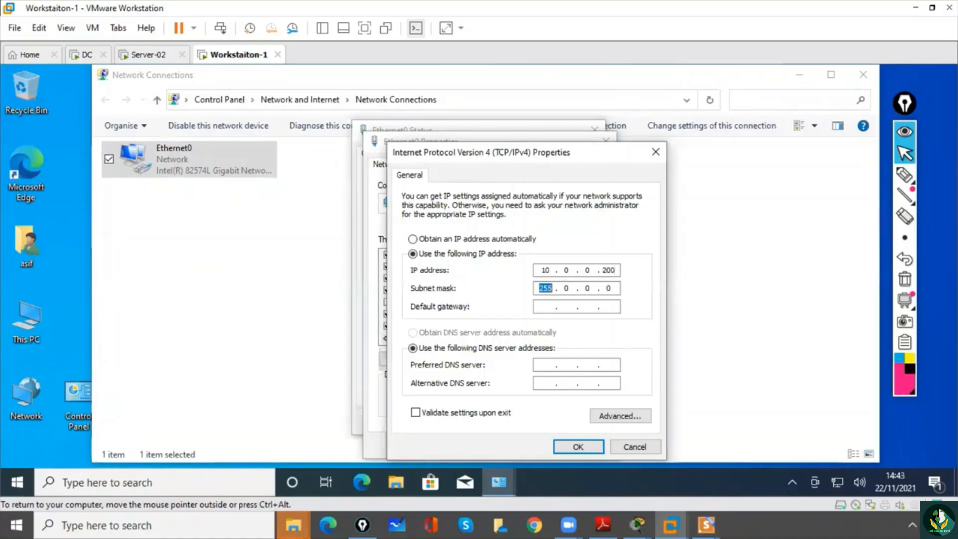
pyautogui.write('10 . 0 . 0 . 1')
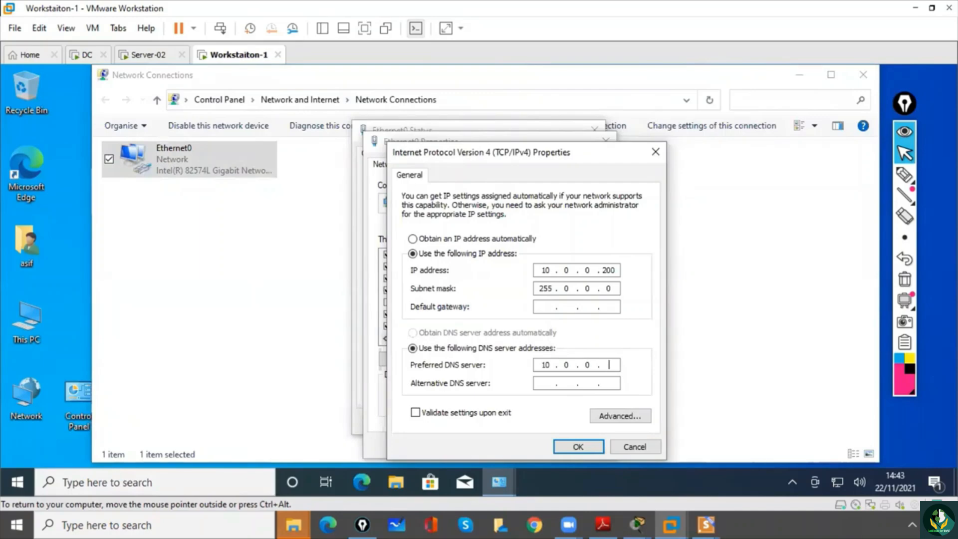
pyautogui.click(589, 446)
pyautogui.click(530, 446)
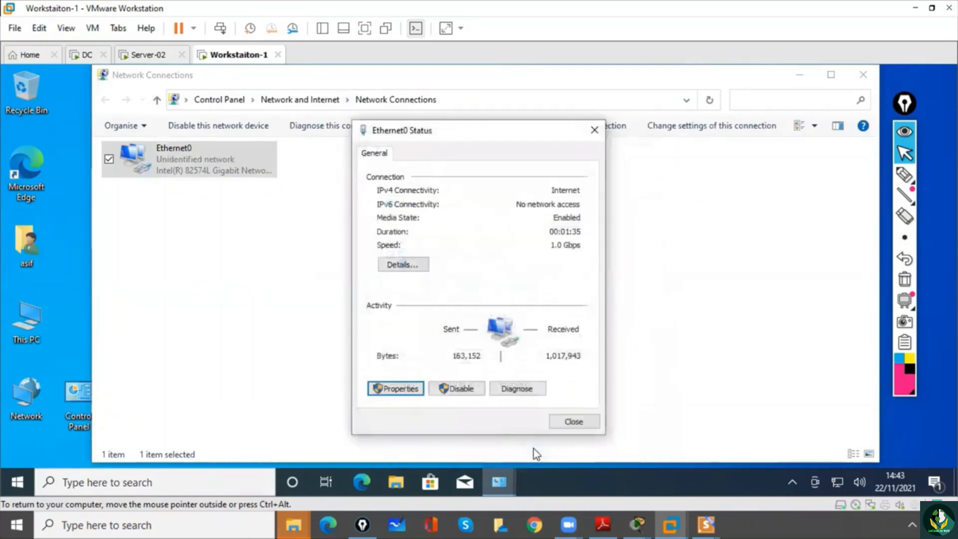
pyautogui.click(560, 428)
# - Open Command Prompt and run ipconfig to check the network configuration
pyautogui.click(187, 482)
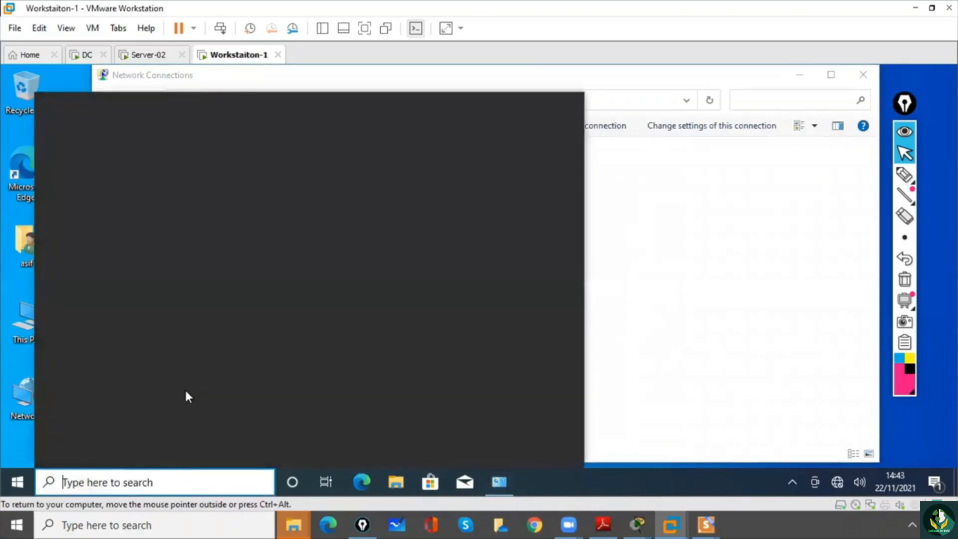
pyautogui.write('cmd')
pyautogui.press('Return')
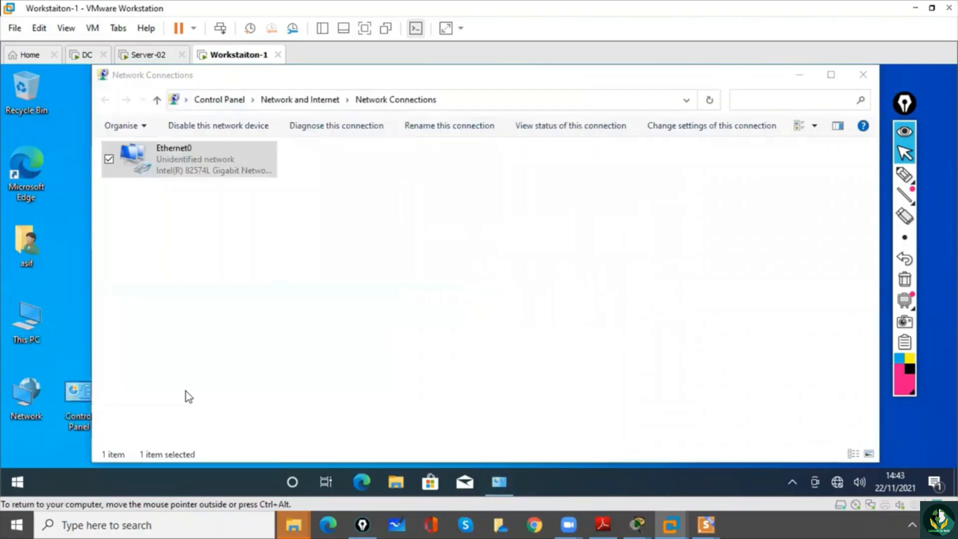
pyautogui.write('ipconfig')
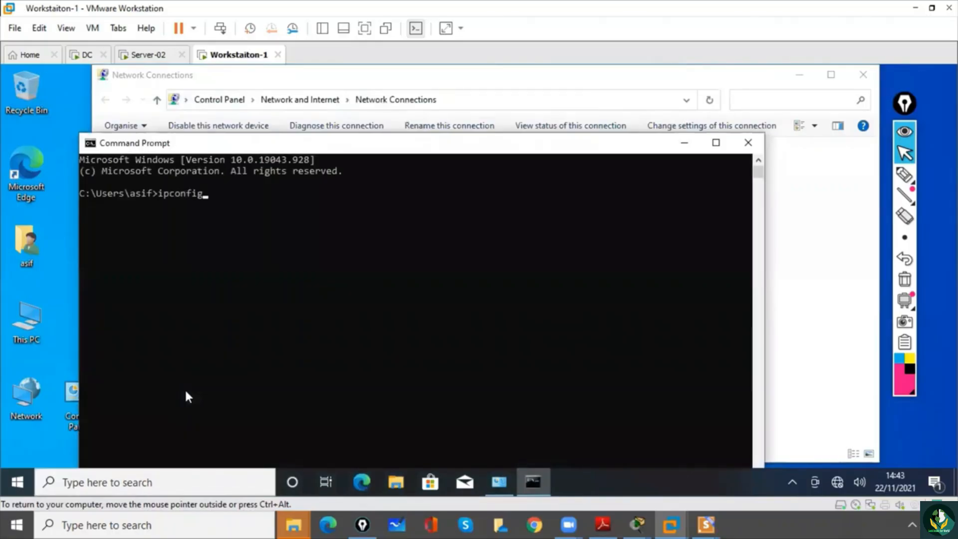
pyautogui.press('Return')
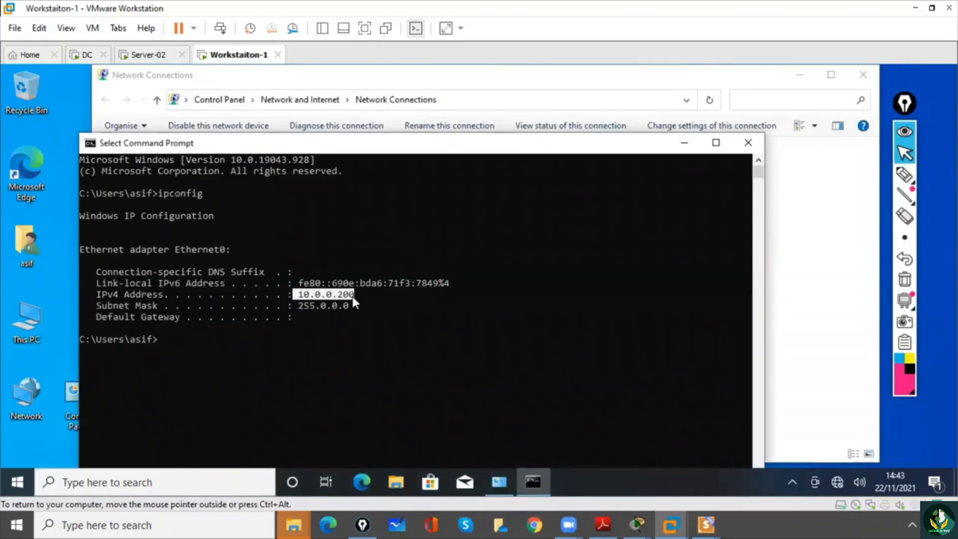
# - Ping 10.0.0.1 to test the connection to the DNS server
pyautogui.click(334, 332)
pyautogui.write('ping ')
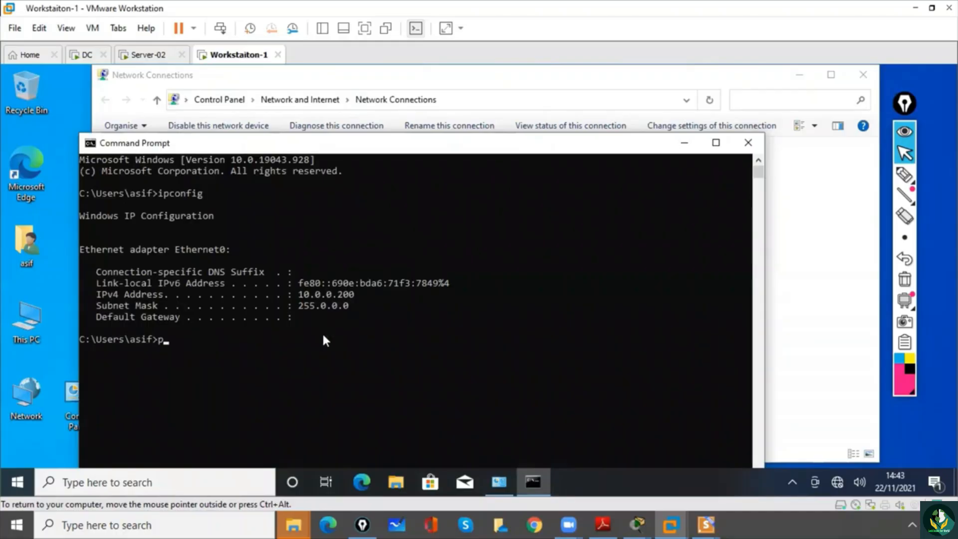
pyautogui.write('10.0.0.1')
pyautogui.press('Return')
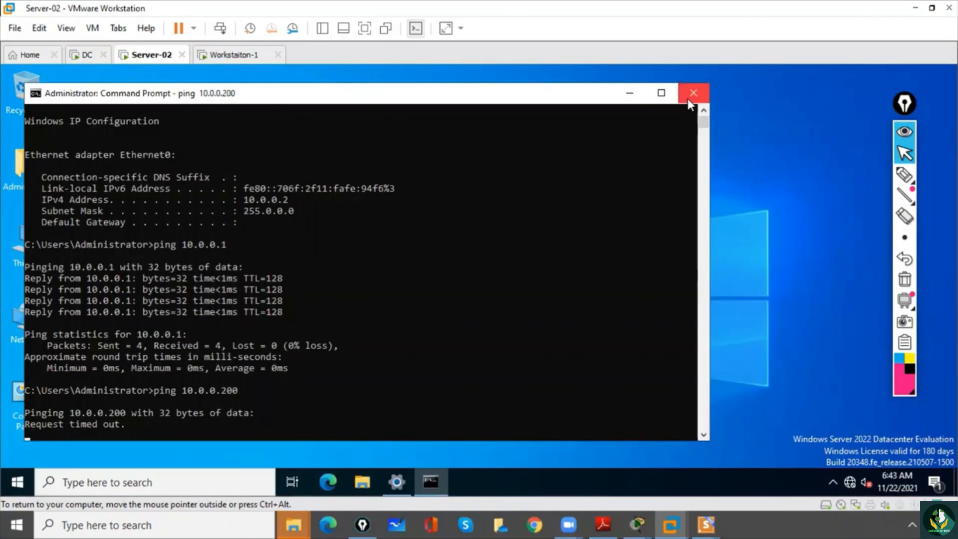
# - Return to the Workstation-1 virtual machine and close its Command Prompt and Network Connections windows
pyautogui.click(693, 96)
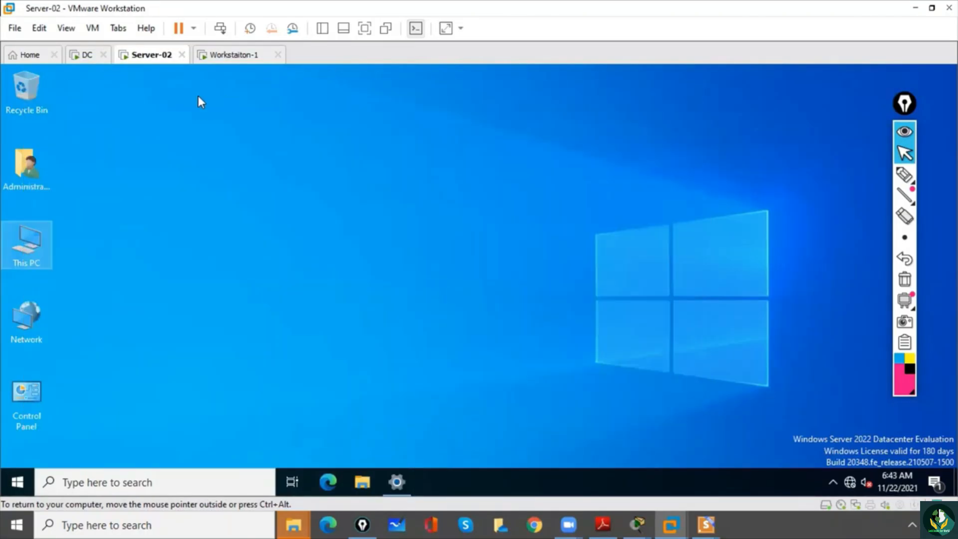
pyautogui.click(223, 56)
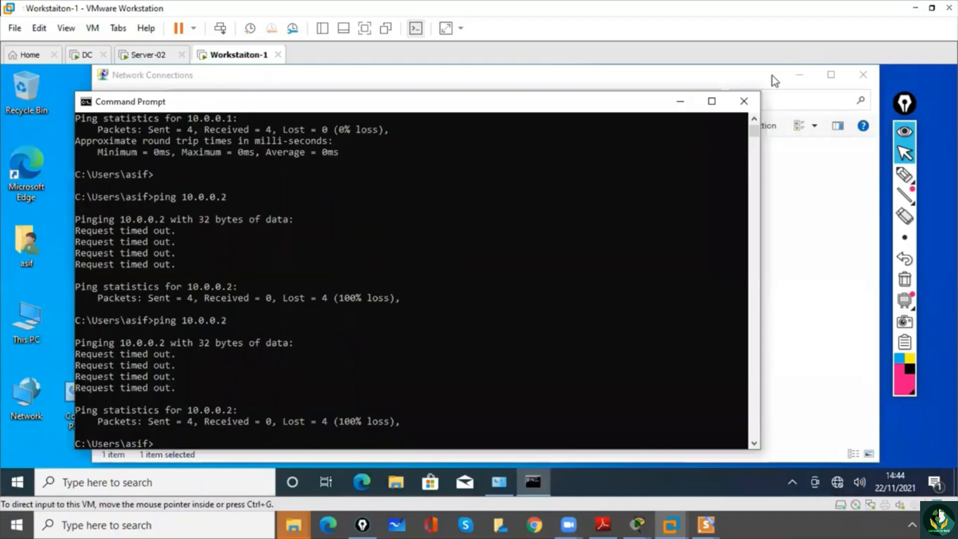
pyautogui.click(744, 101)
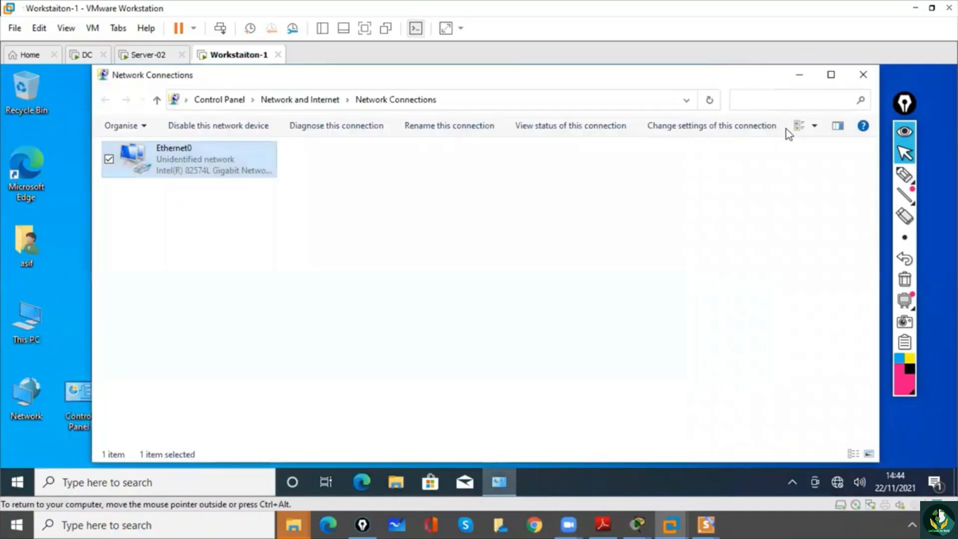
pyautogui.click(717, 212)
pyautogui.click(864, 76)
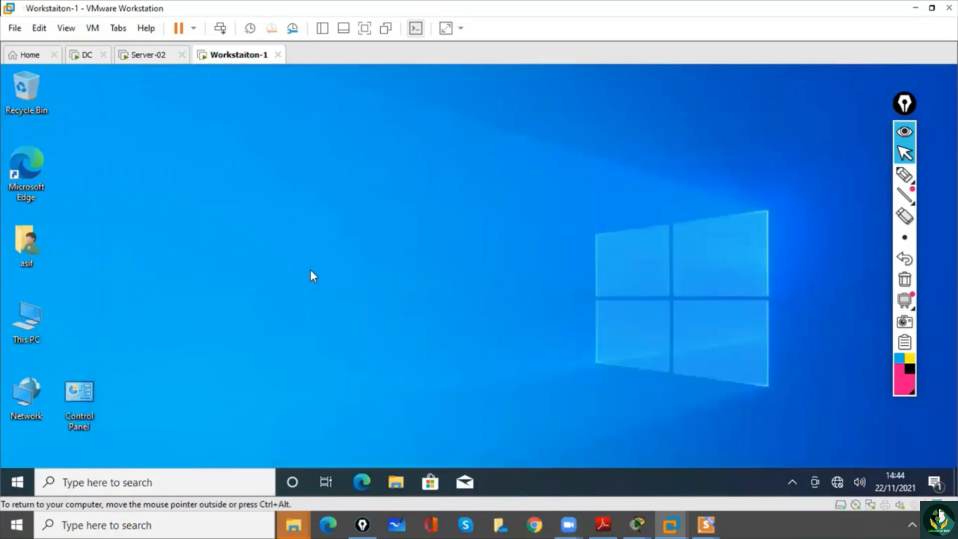
# - Open the Computer Name/Domain Changes dialog through This PC's properties and the advanced system settings
pyautogui.rightClick(16, 323)
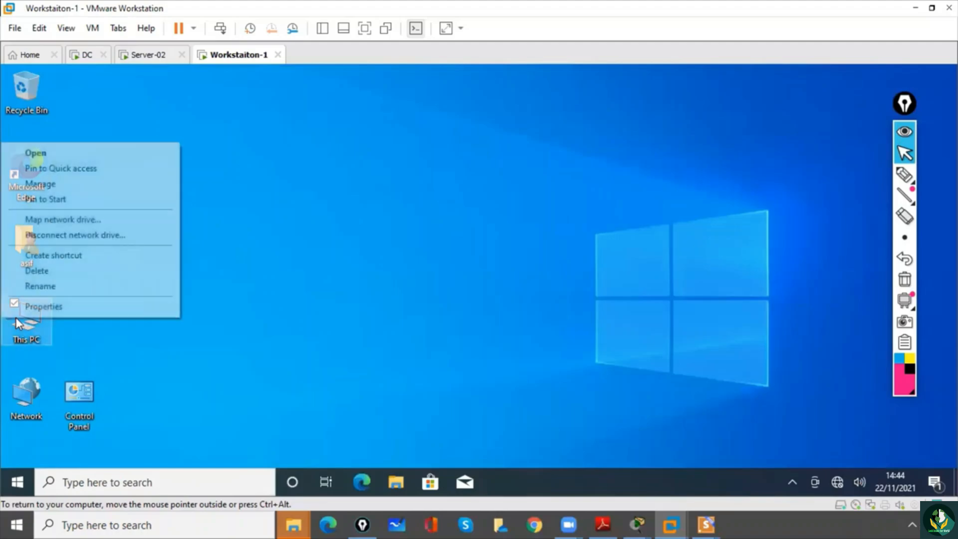
pyautogui.click(32, 306)
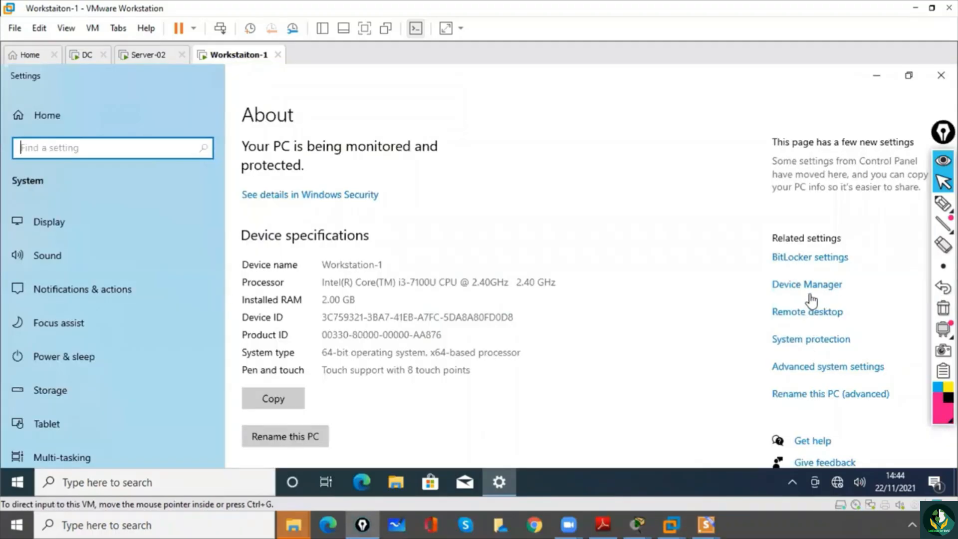
pyautogui.click(831, 367)
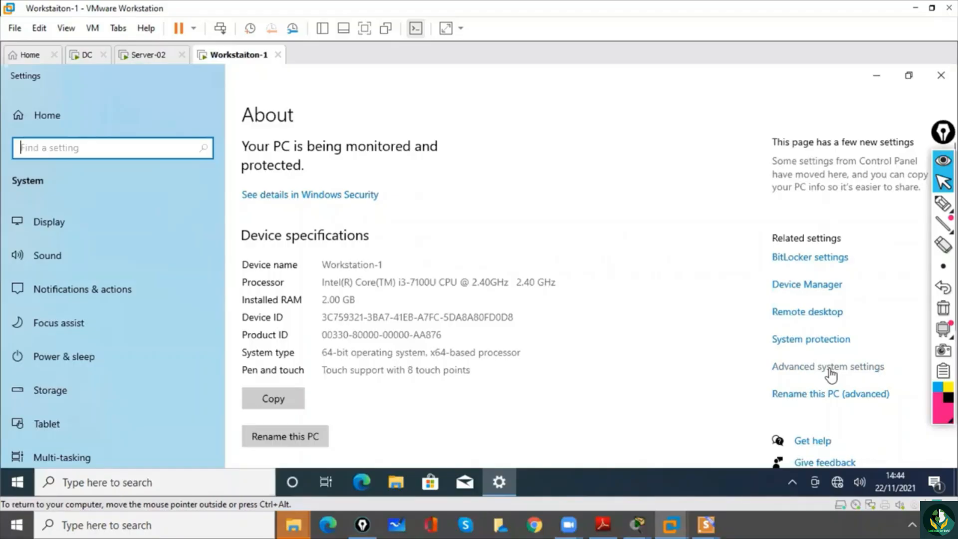
pyautogui.click(830, 370)
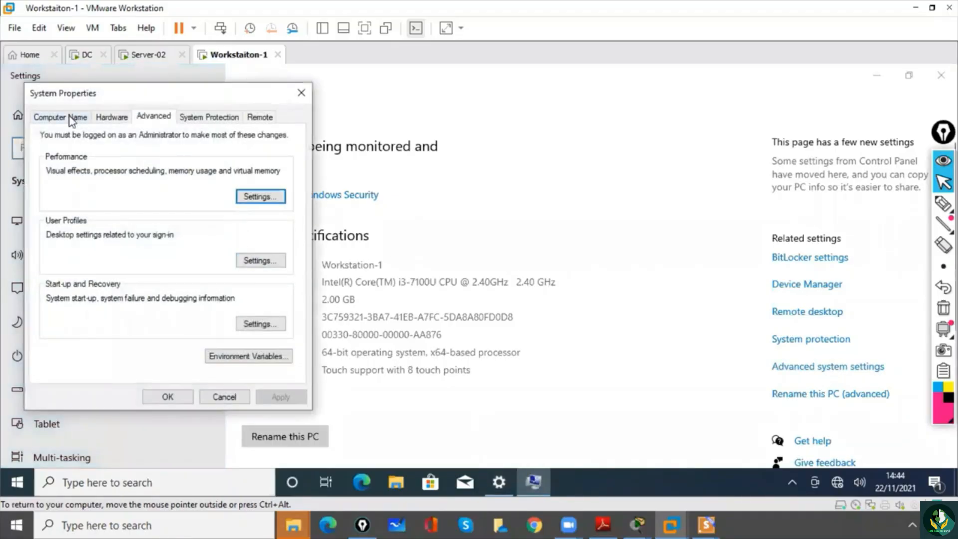
pyautogui.click(72, 118)
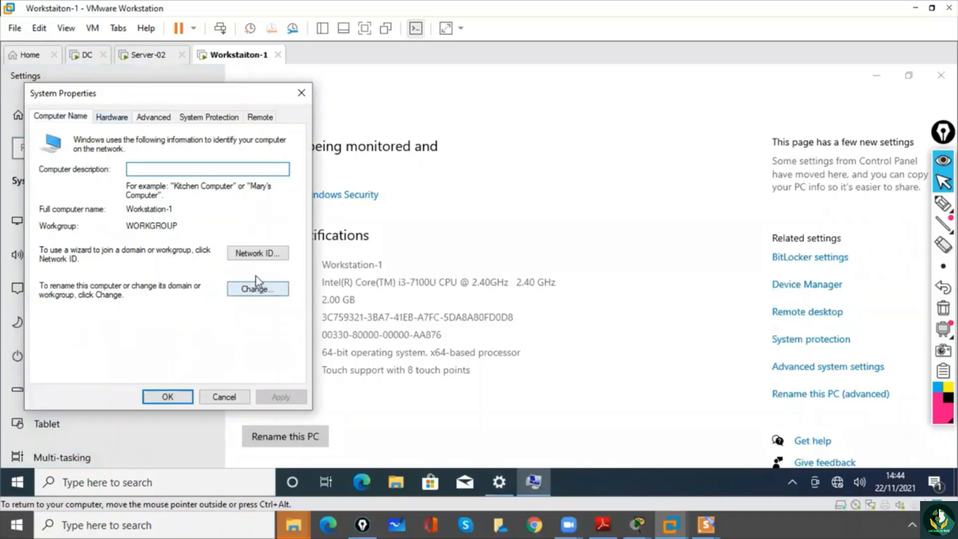
pyautogui.click(257, 291)
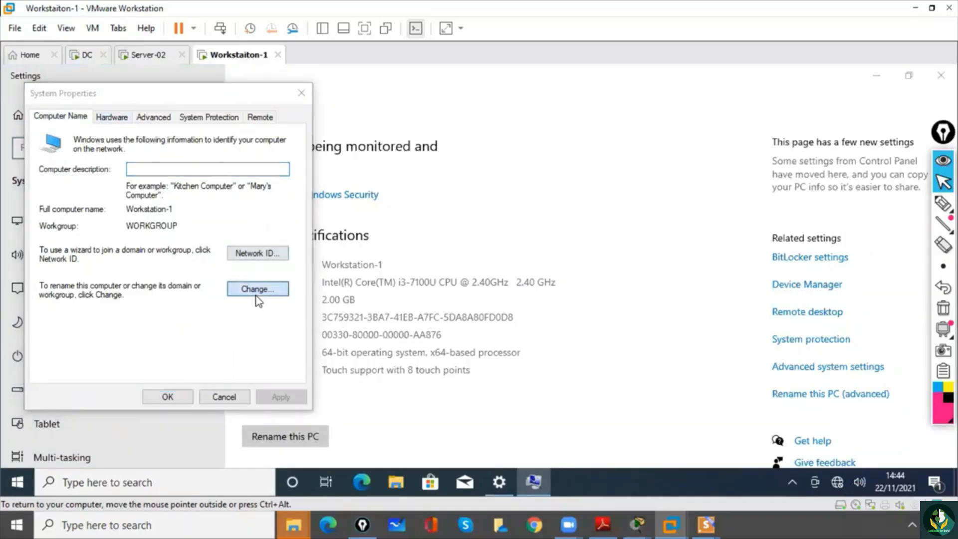
# - Set the computer's membership to the domain ms.co and submit the change
pyautogui.click(77, 282)
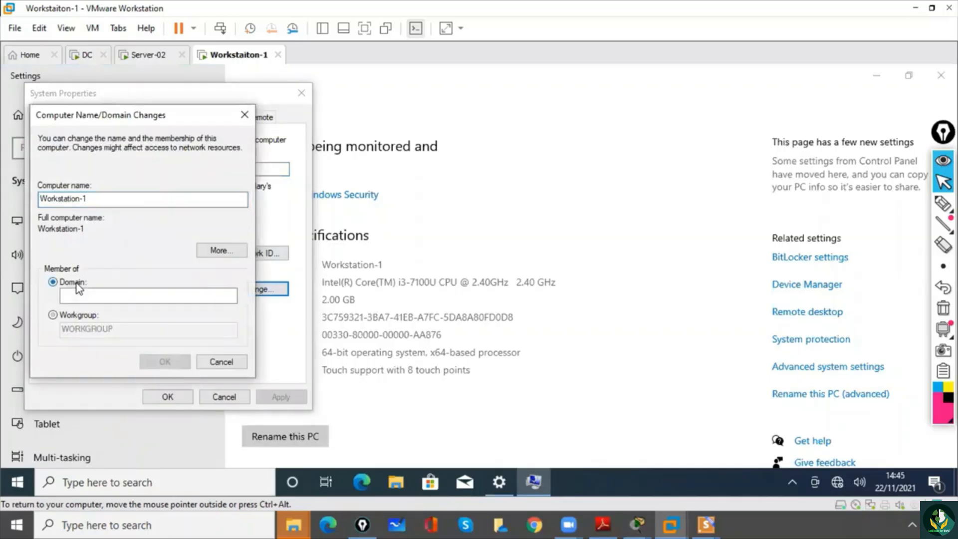
pyautogui.click(89, 296)
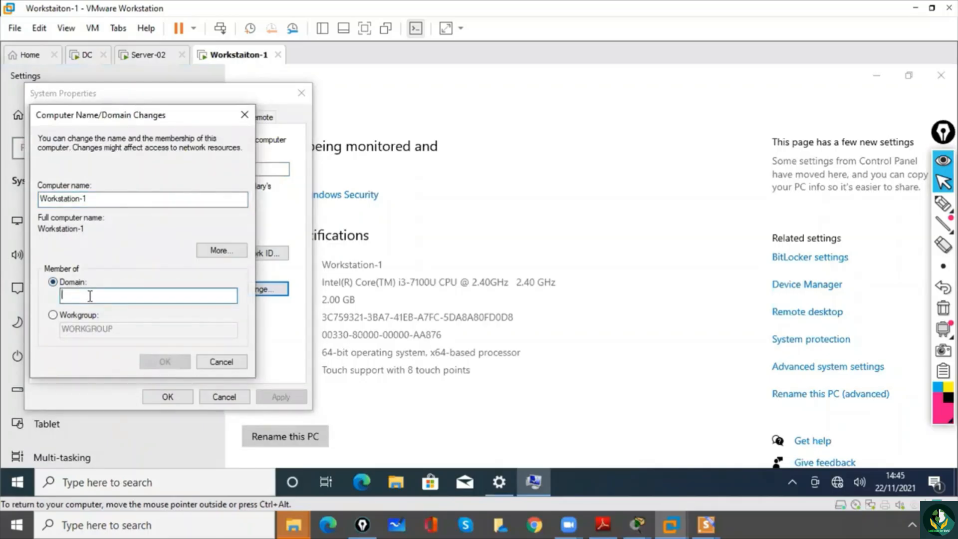
pyautogui.write('ms.com')
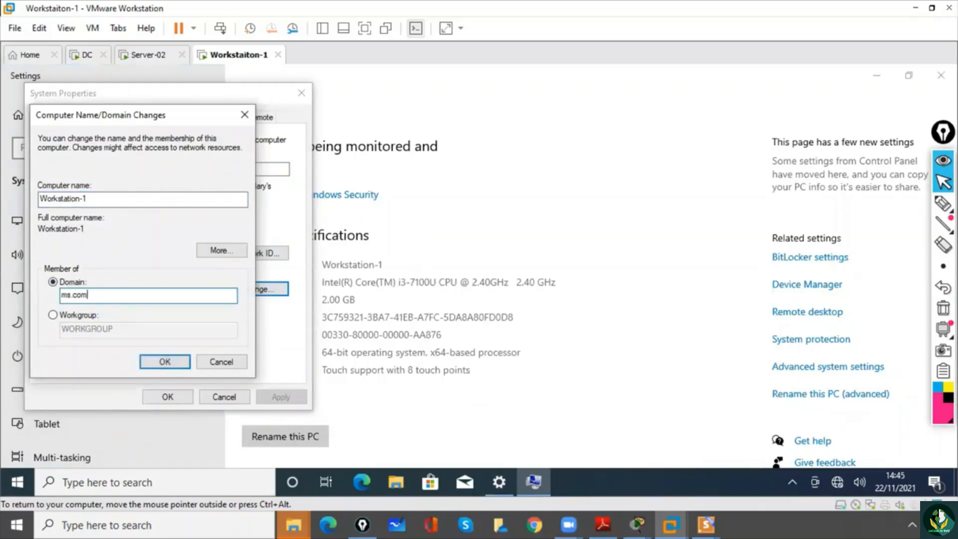
pyautogui.click(164, 362)
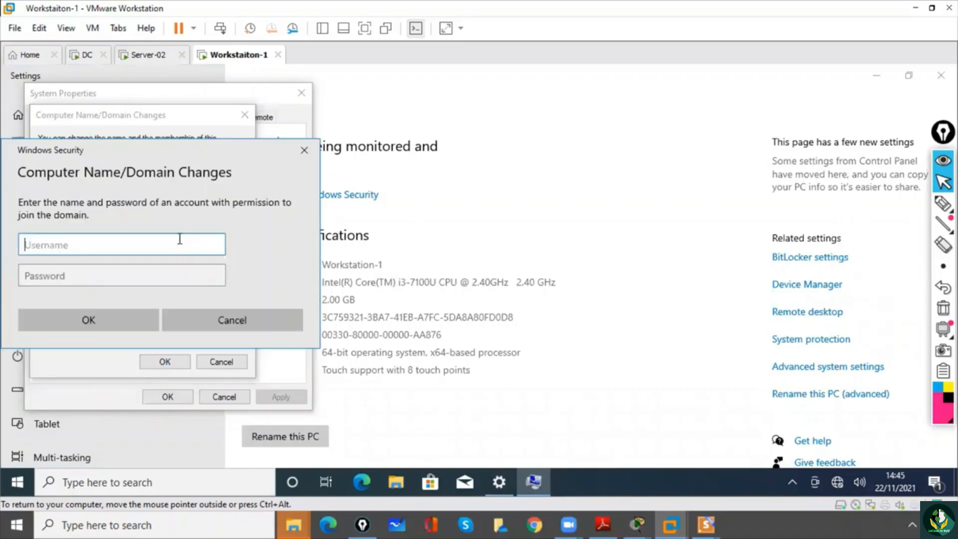
# - Enter administrator as the account name in the domain-join credentials prompt
pyautogui.write('administrator"mc')
pyautogui.press('BackSpace')
pyautogui.press('BackSpace')
pyautogui.press('BackSpace')
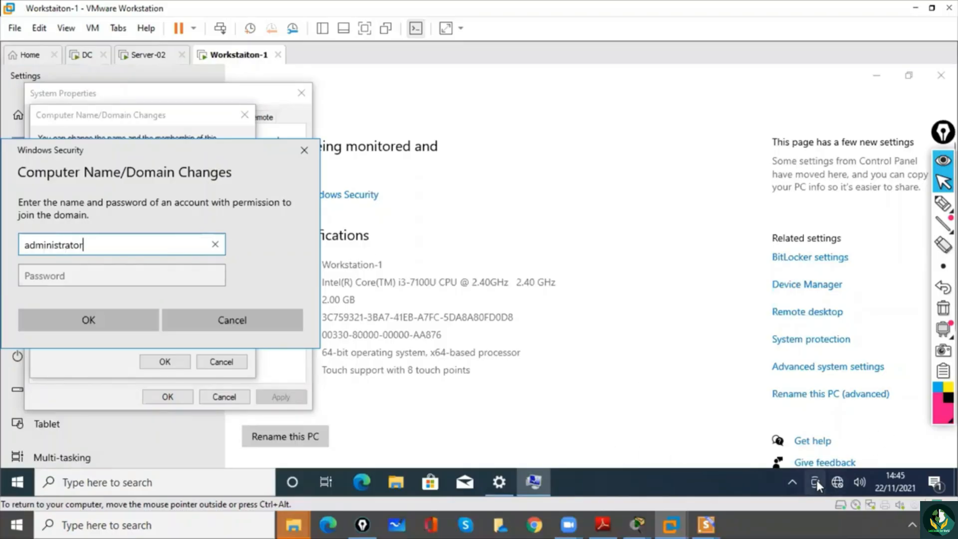
pyautogui.click(791, 482)
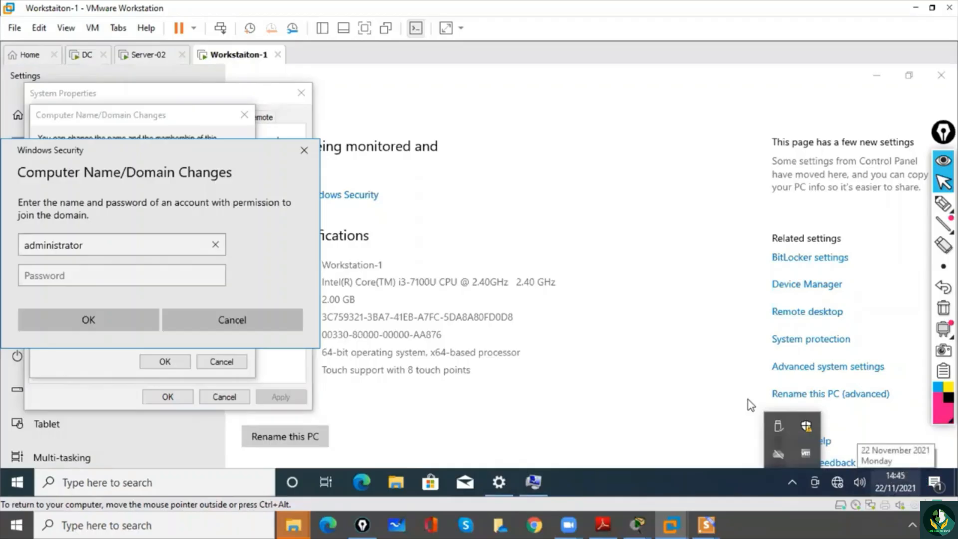
pyautogui.click(118, 245)
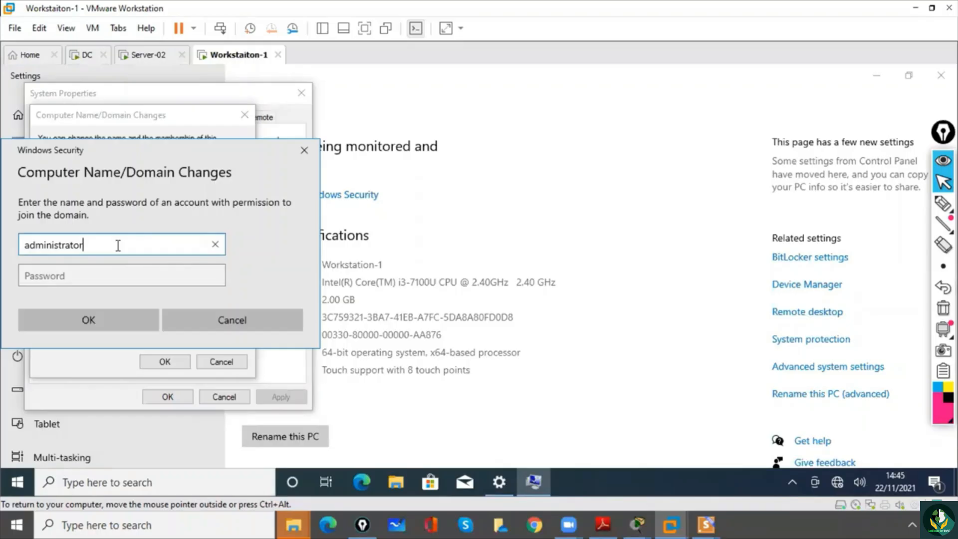
# - Open the Windows Language settings and check which Windows display languages are available
pyautogui.click(169, 487)
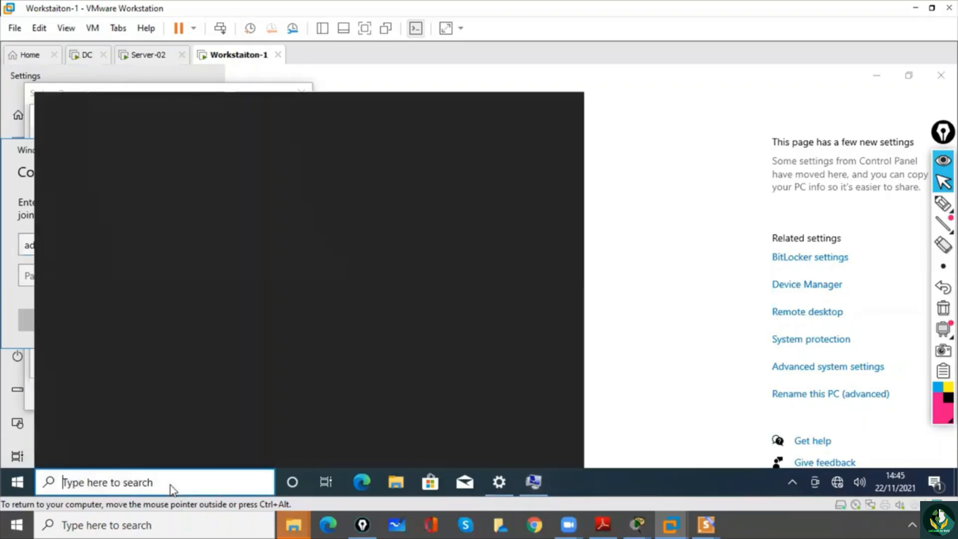
pyautogui.write('lan')
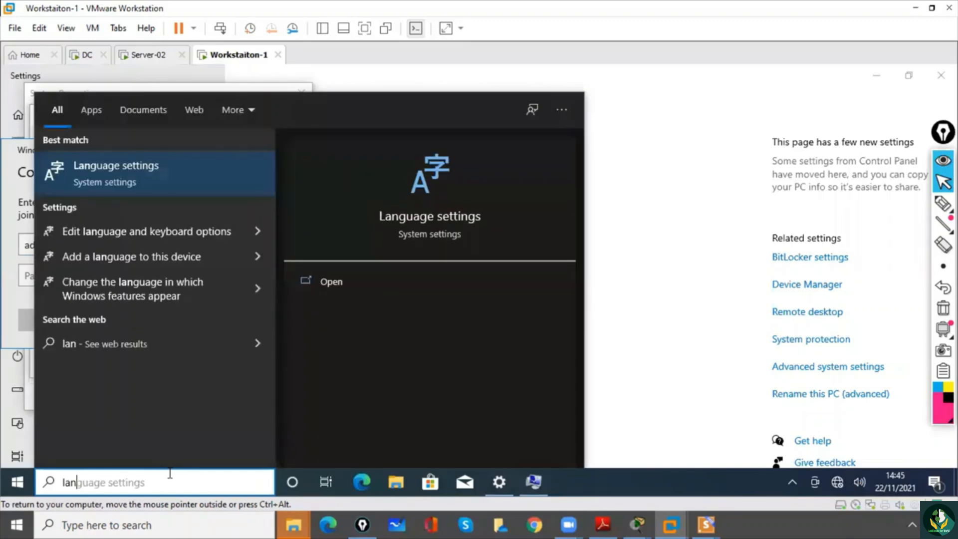
pyautogui.click(124, 175)
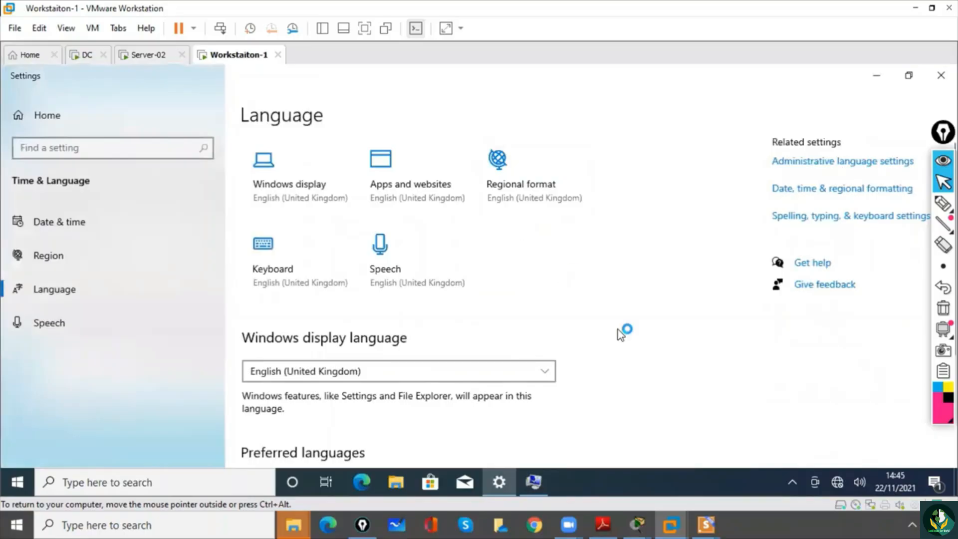
pyautogui.click(549, 375)
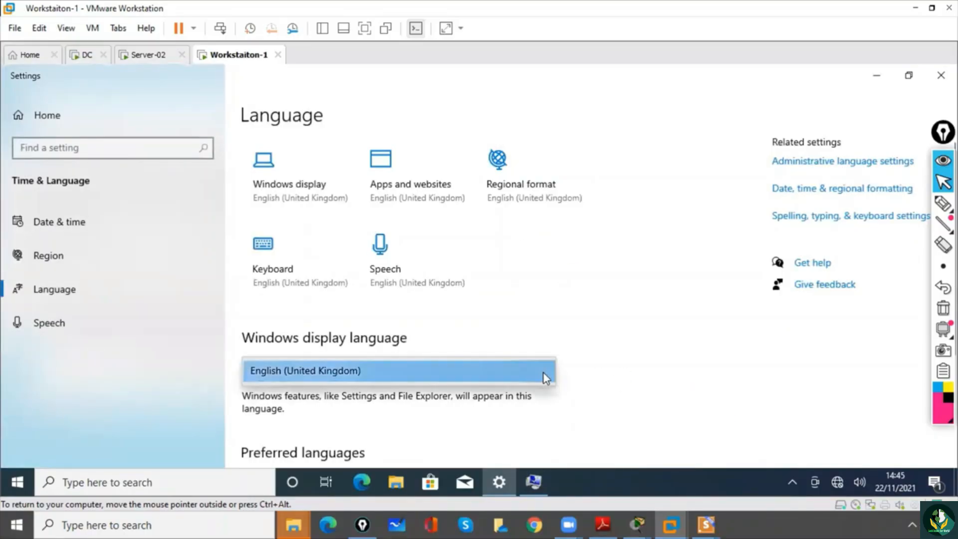
pyautogui.click(546, 377)
pyautogui.click(546, 378)
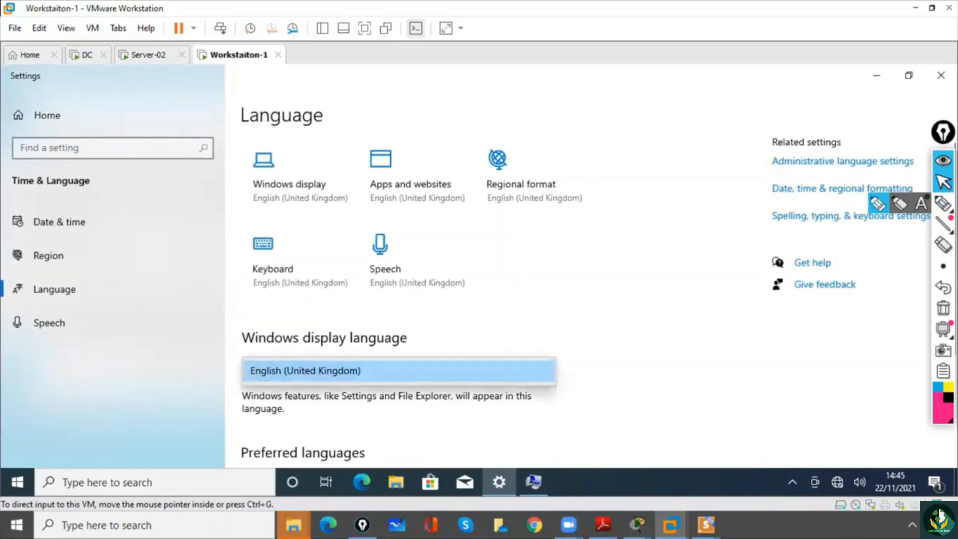
pyautogui.moveTo(943, 132); pyautogui.dragTo(869, 130)
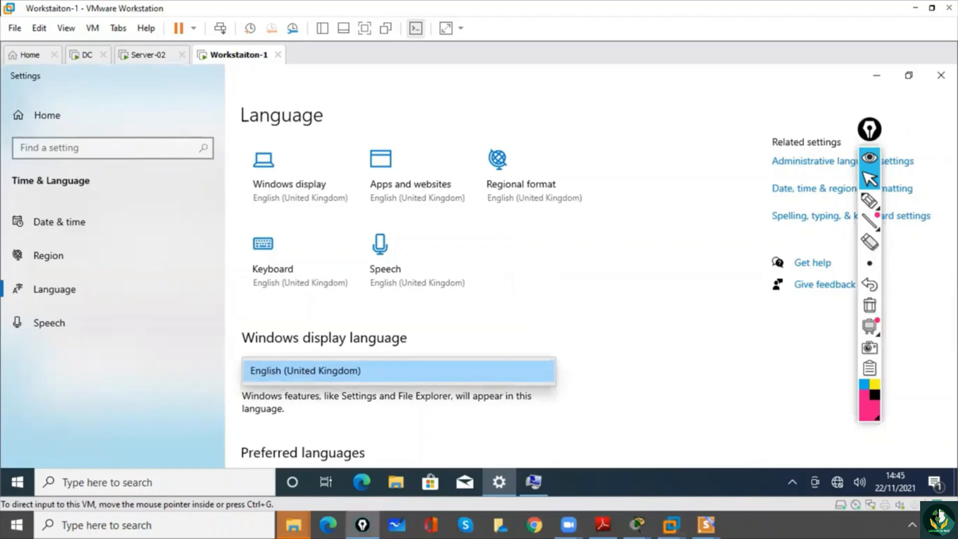
pyautogui.click(951, 249)
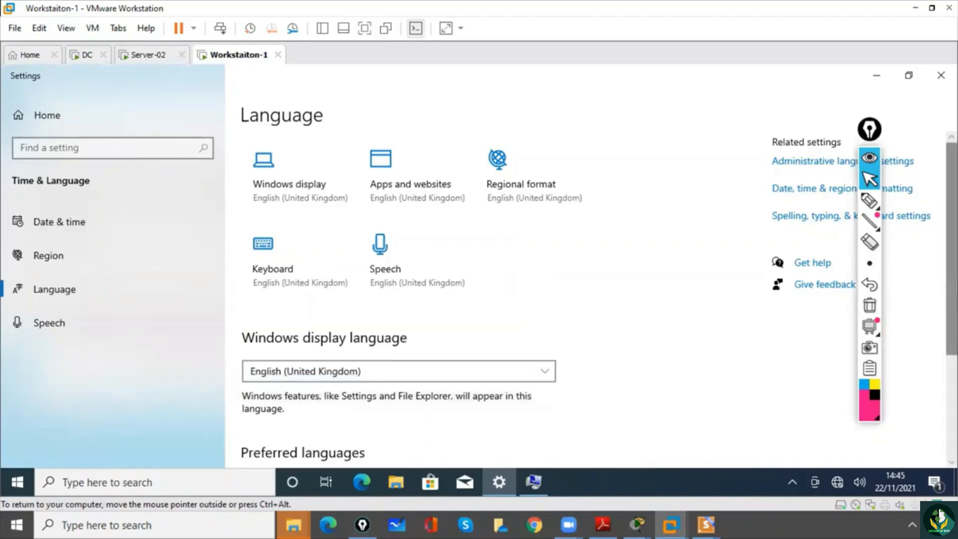
# - Add English (United States) to the preferred languages by searching for english and installing it
pyautogui.scroll(-4, 399, 299)
pyautogui.click(300, 339)
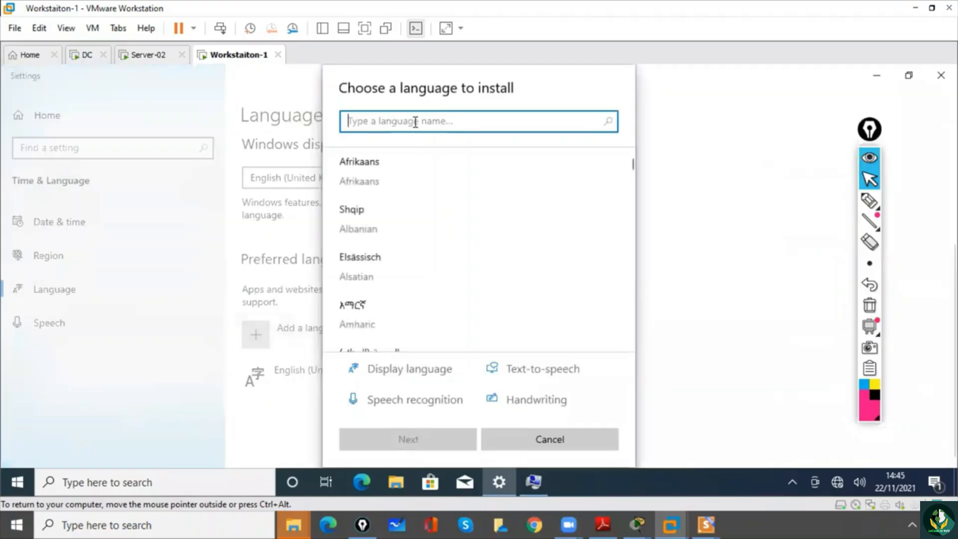
pyautogui.write('eng')
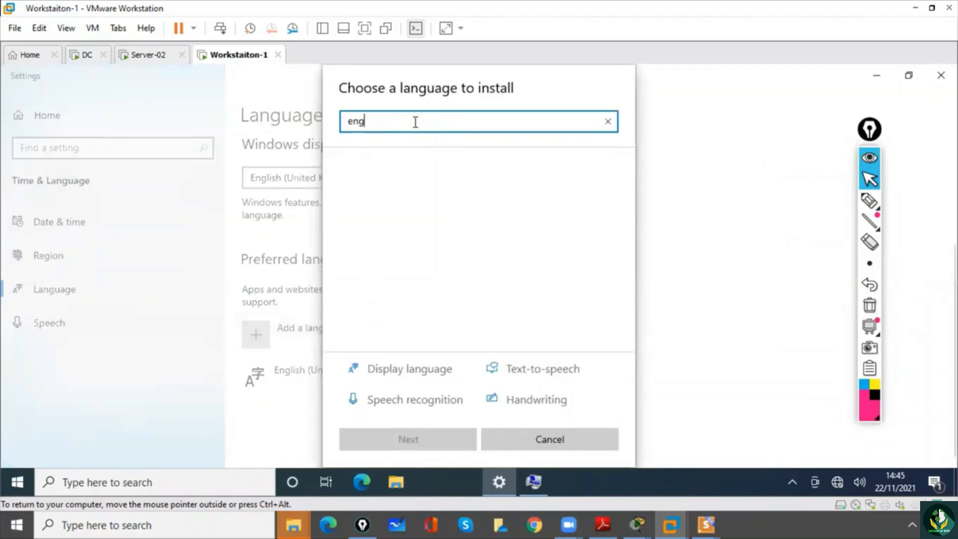
pyautogui.write('lish')
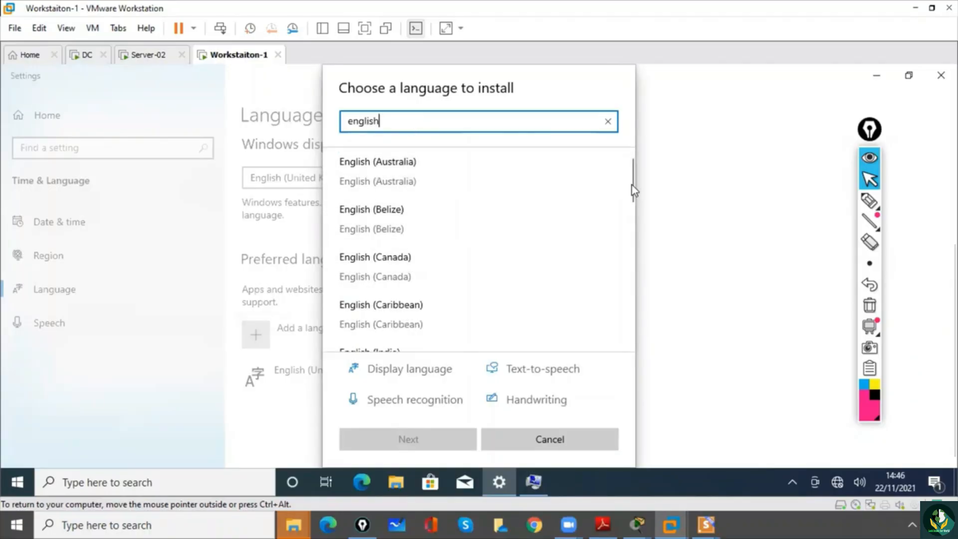
pyautogui.moveTo(632, 186); pyautogui.dragTo(637, 314)
pyautogui.click(414, 298)
pyautogui.click(436, 446)
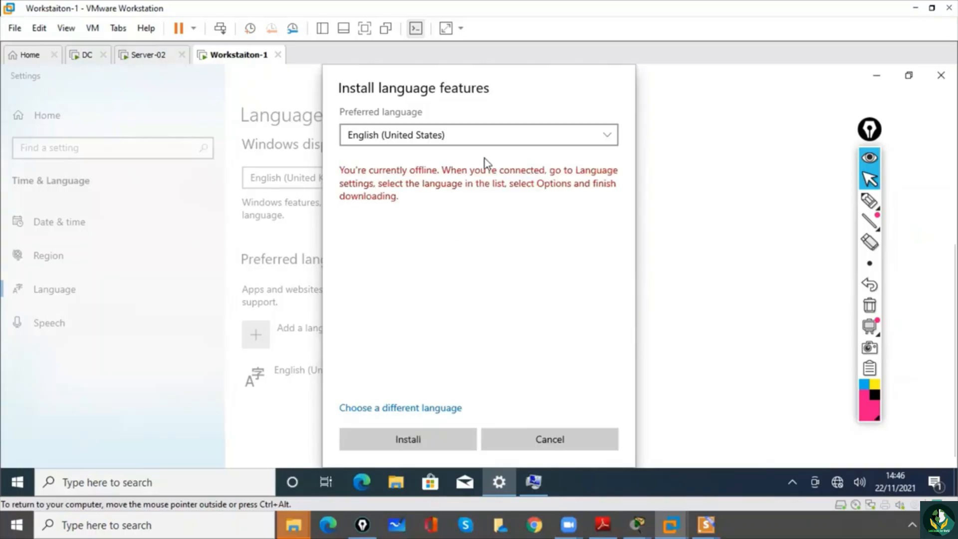
pyautogui.click(407, 441)
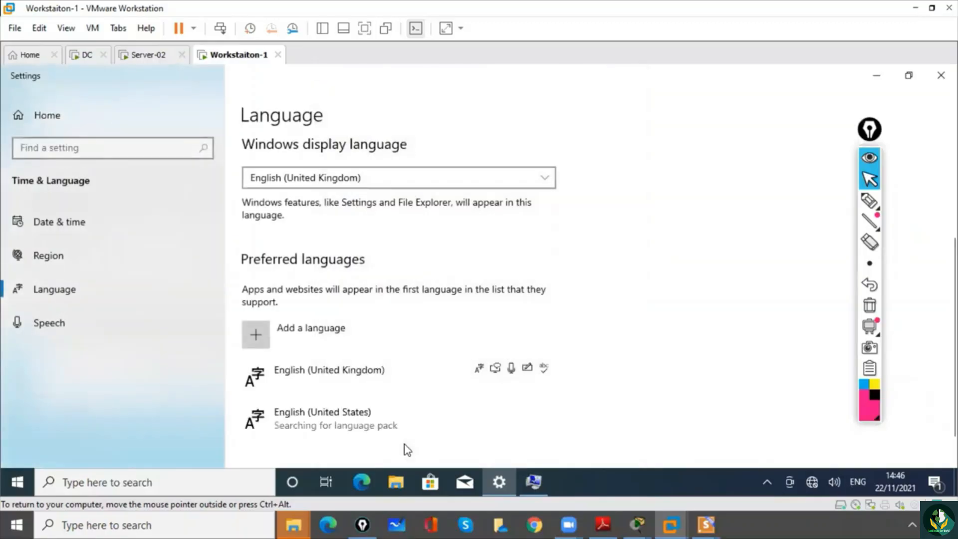
# - Move English (United States) to the top of the preferred languages and switch the input to the US keyboard
pyautogui.click(344, 422)
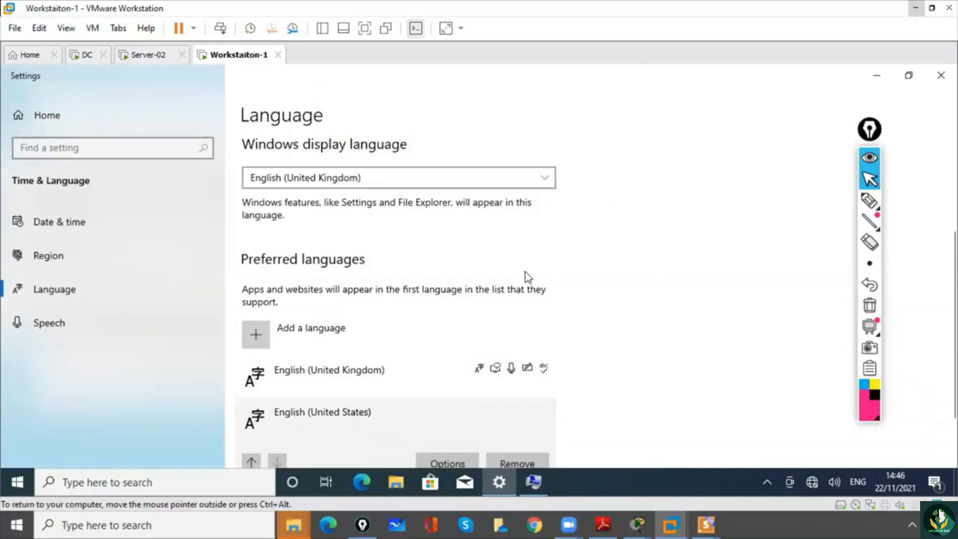
pyautogui.click(251, 462)
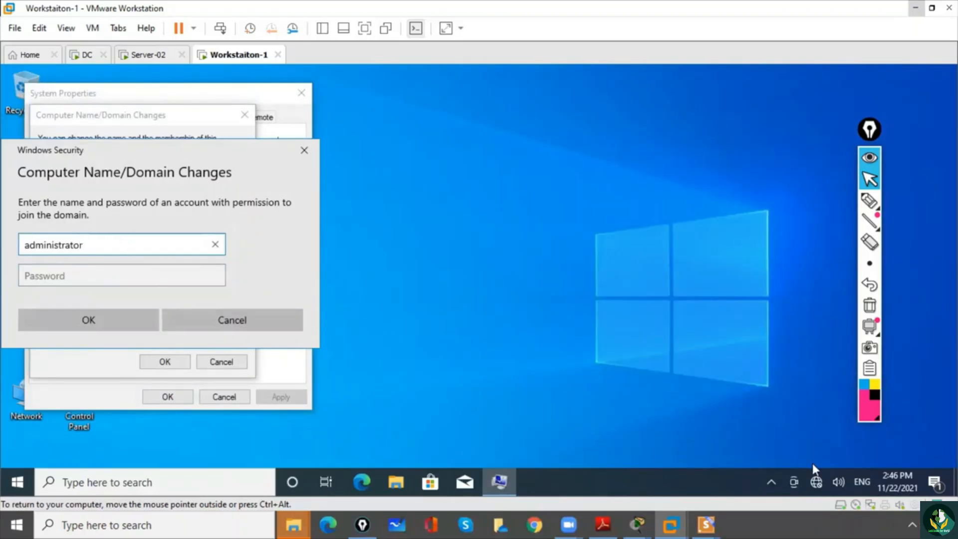
pyautogui.click(862, 481)
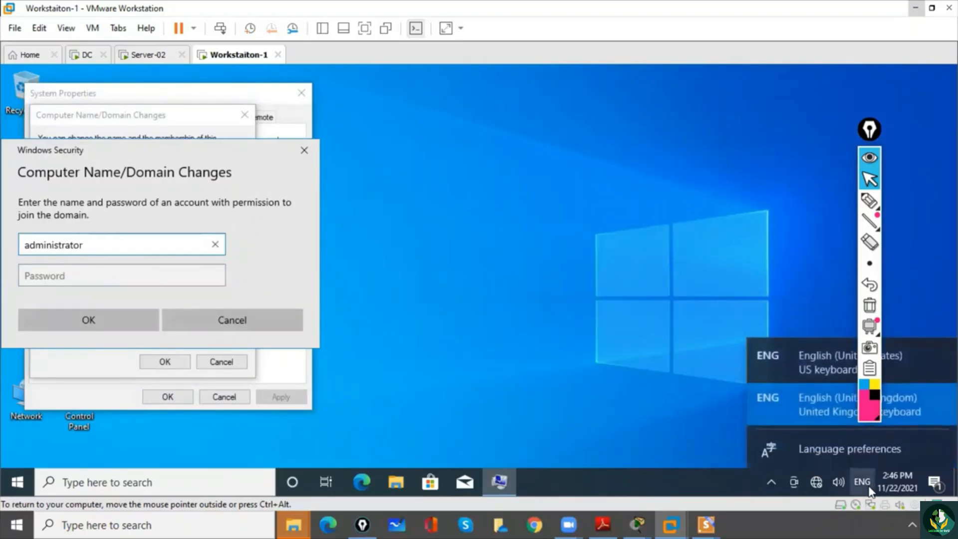
pyautogui.click(811, 367)
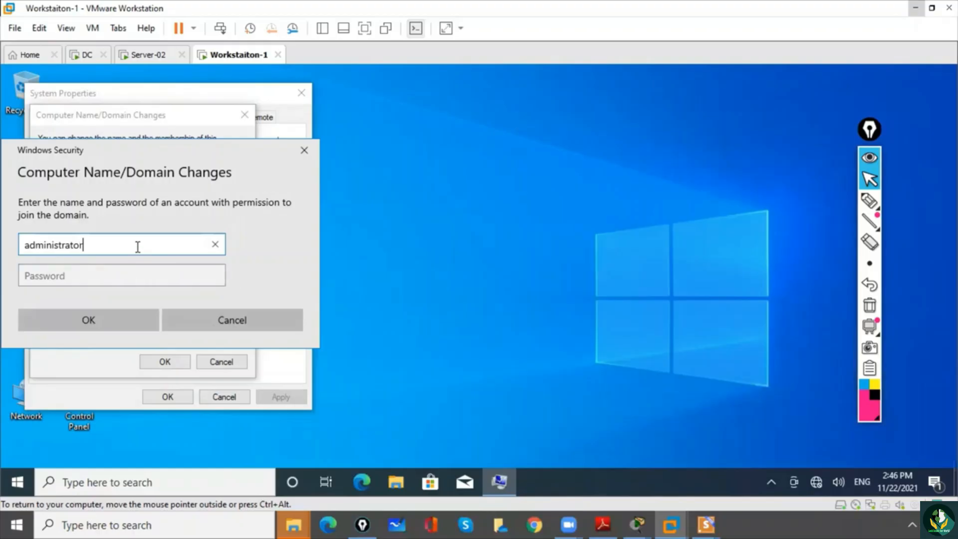
# - Append the ms.com domain to the administrator account name, enter the account password and submit the domain-join credentials
pyautogui.write('@ms.com')
pyautogui.press('Tab')
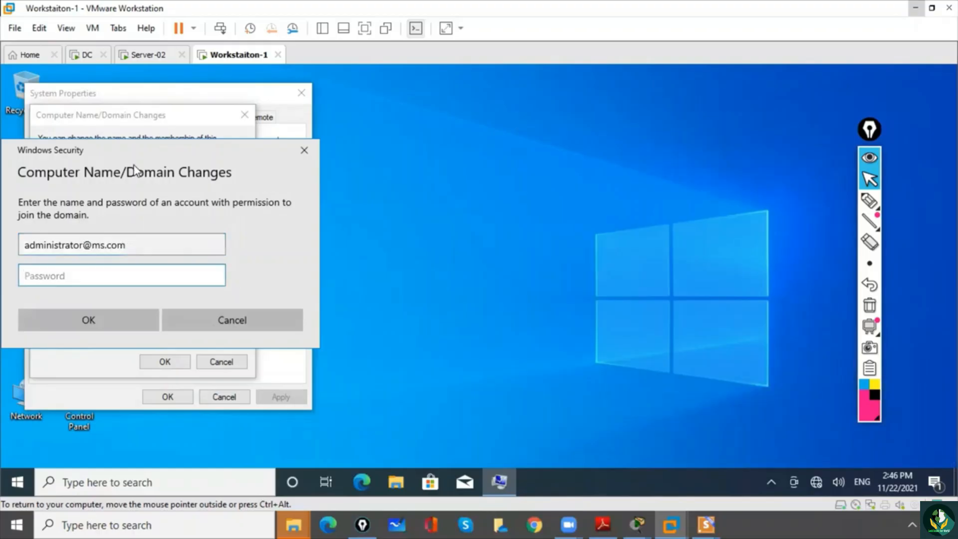
pyautogui.write('•••••••')
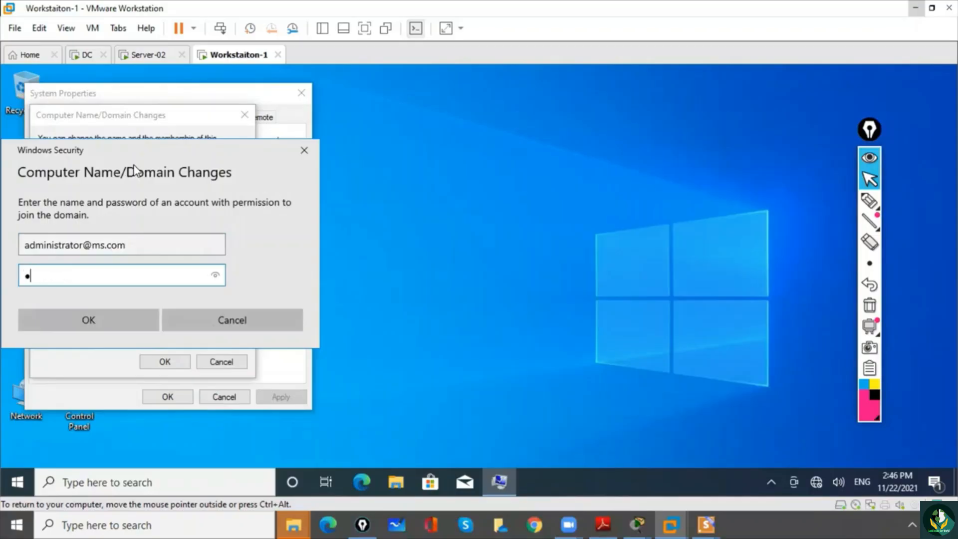
pyautogui.write('••')
pyautogui.click(216, 275)
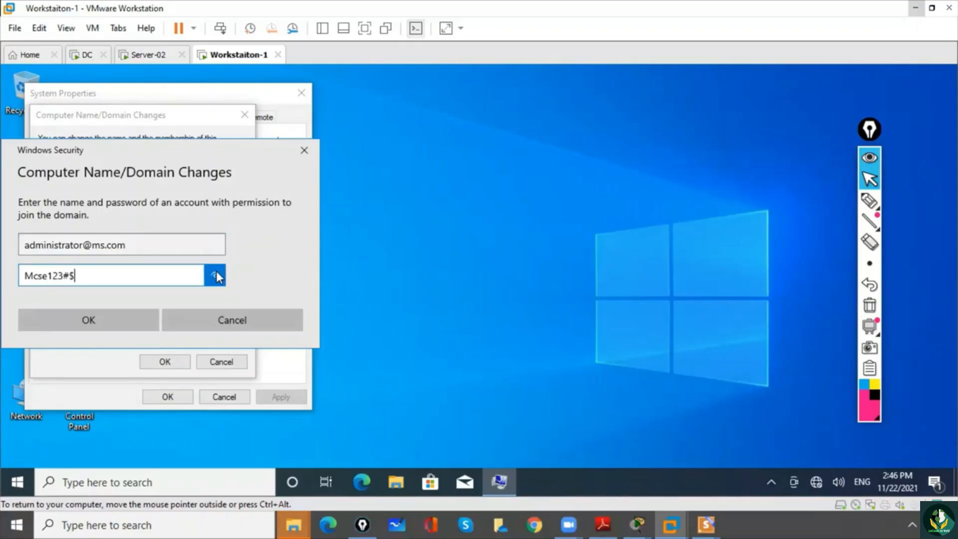
pyautogui.click(127, 312)
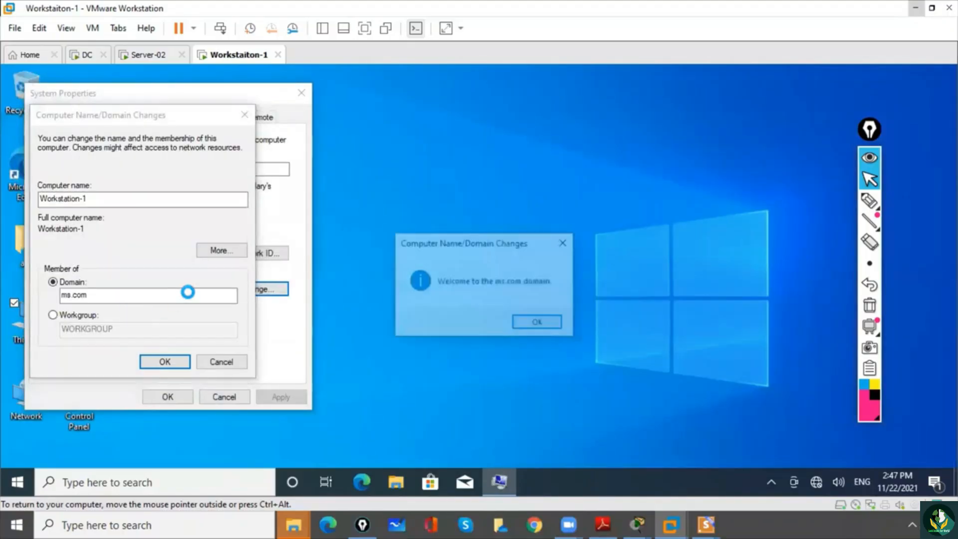
# - Acknowledge the domain-join messages, close System Properties and restart the virtual machine immediately
pyautogui.click(530, 331)
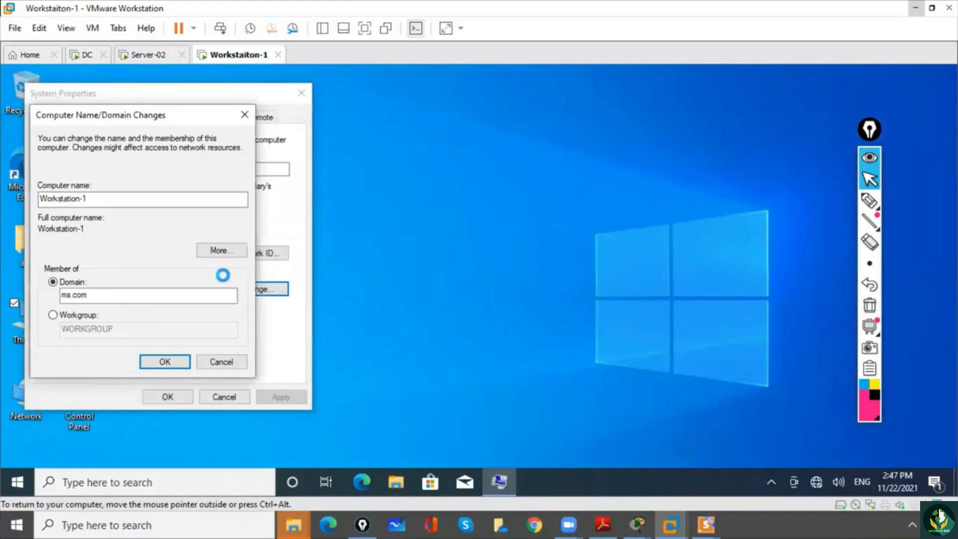
pyautogui.click(574, 292)
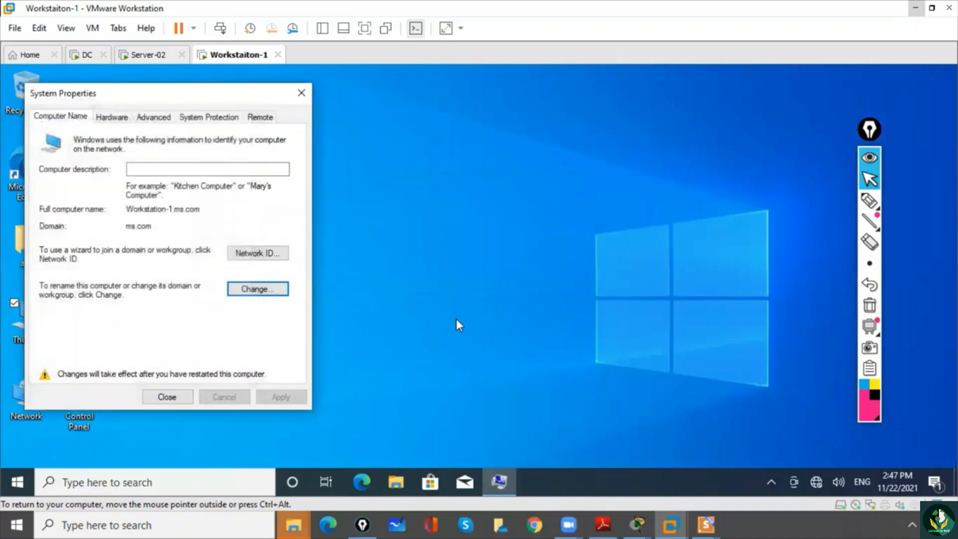
pyautogui.click(172, 396)
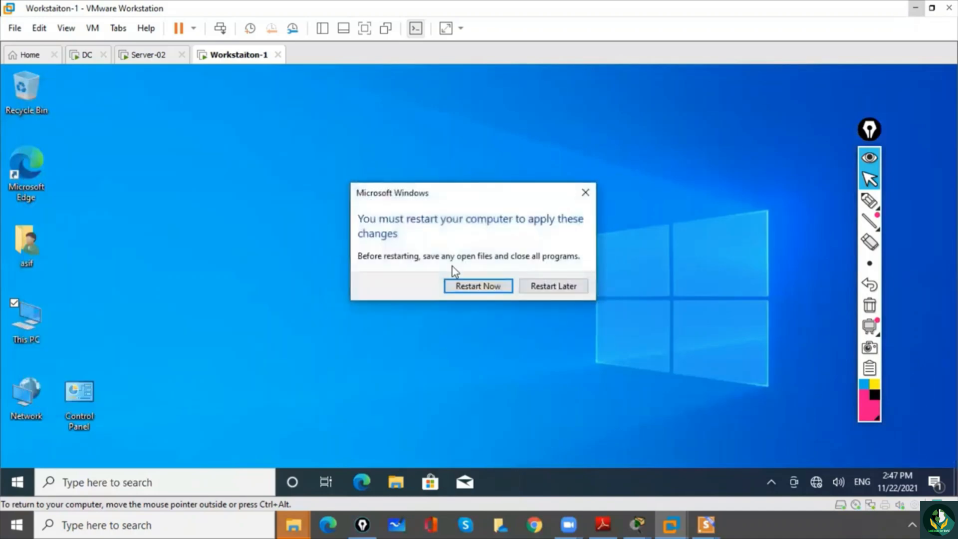
pyautogui.click(480, 286)
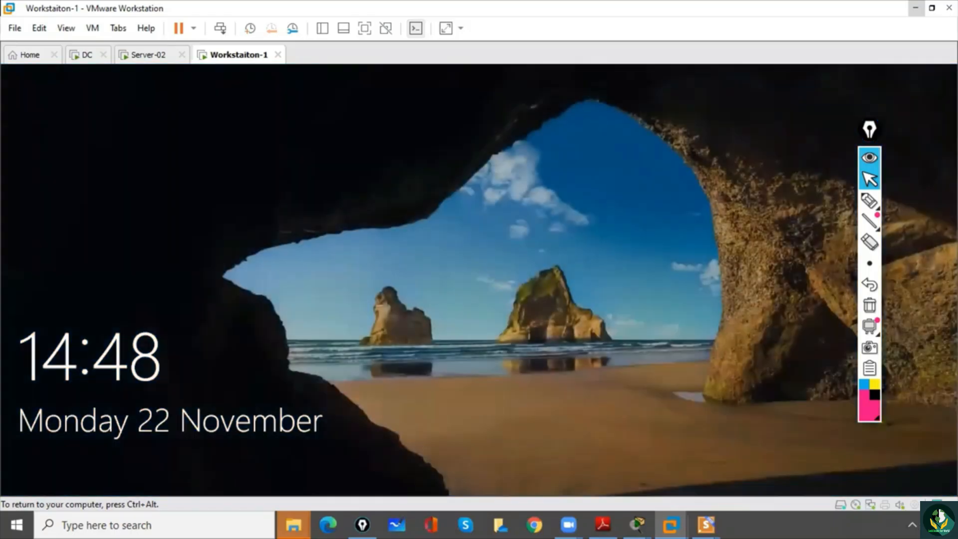
# - Unlock the restarted virtual machine and sign in to the local user account with its password
pyautogui.hotkey('ctrl', 'alt')
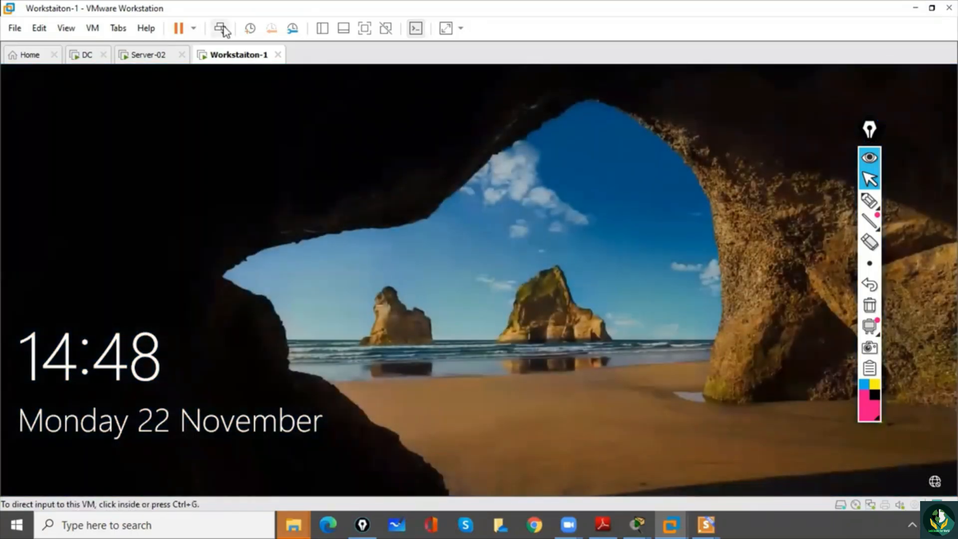
pyautogui.click(223, 28)
pyautogui.click(414, 347)
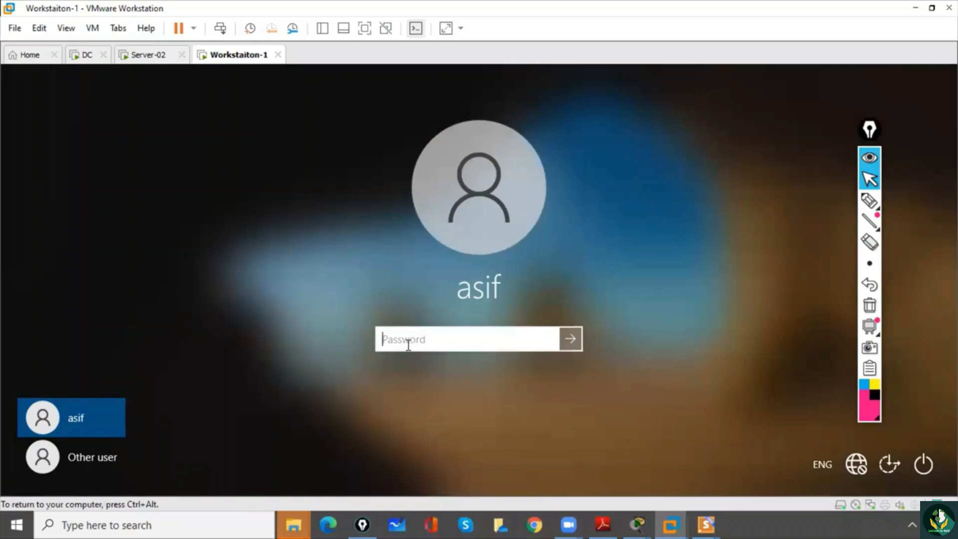
pyautogui.write('*********')
pyautogui.press('Return')
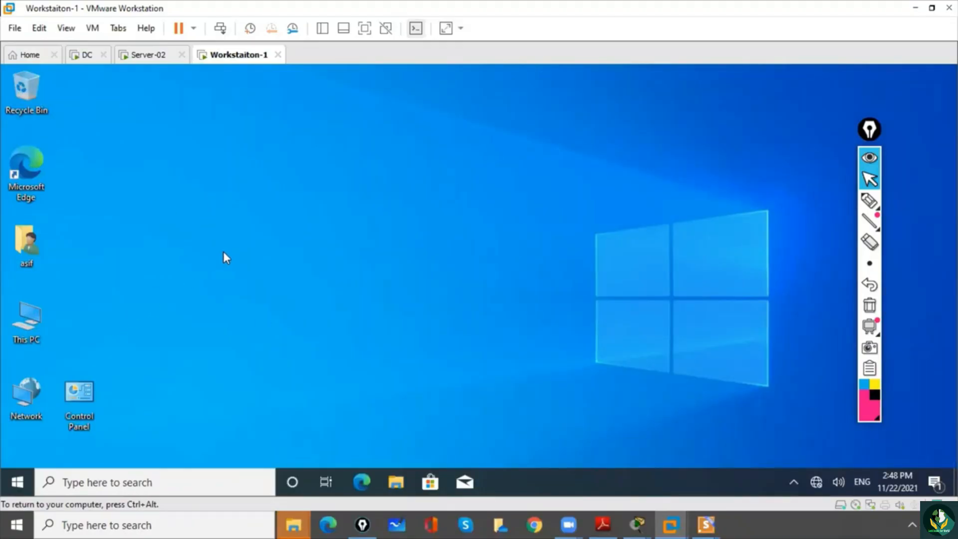
pyautogui.moveTo(871, 130); pyautogui.dragTo(933, 136)
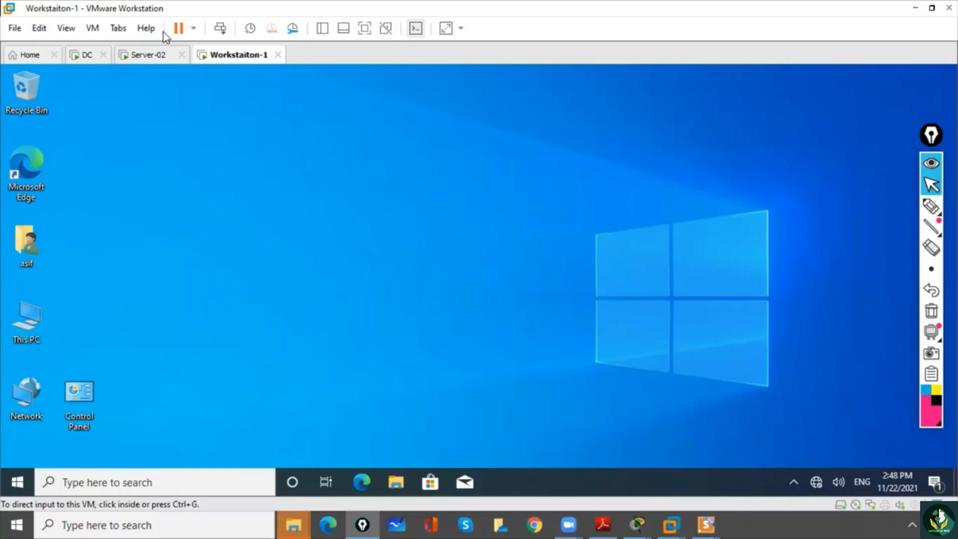
pyautogui.click(144, 287)
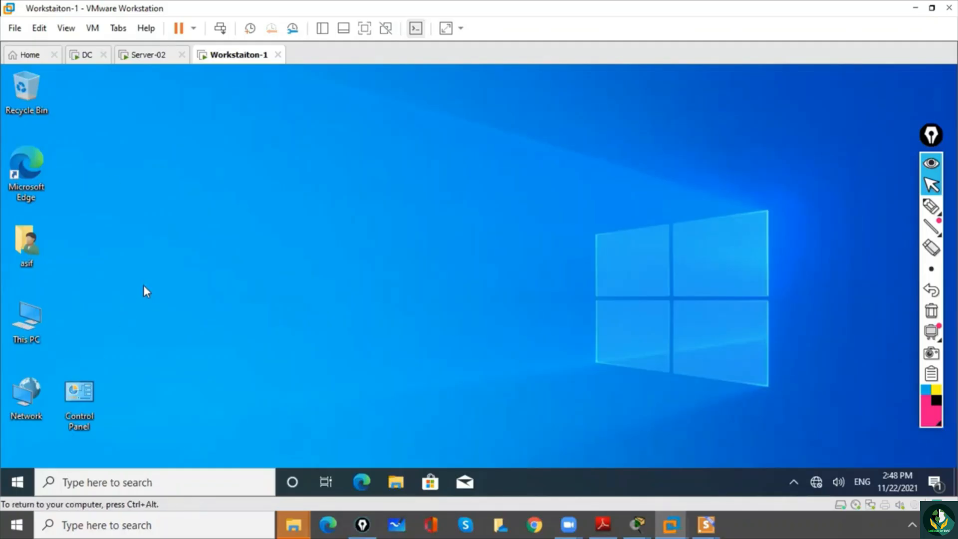
pyautogui.hotkey('ctrl', 'alt')
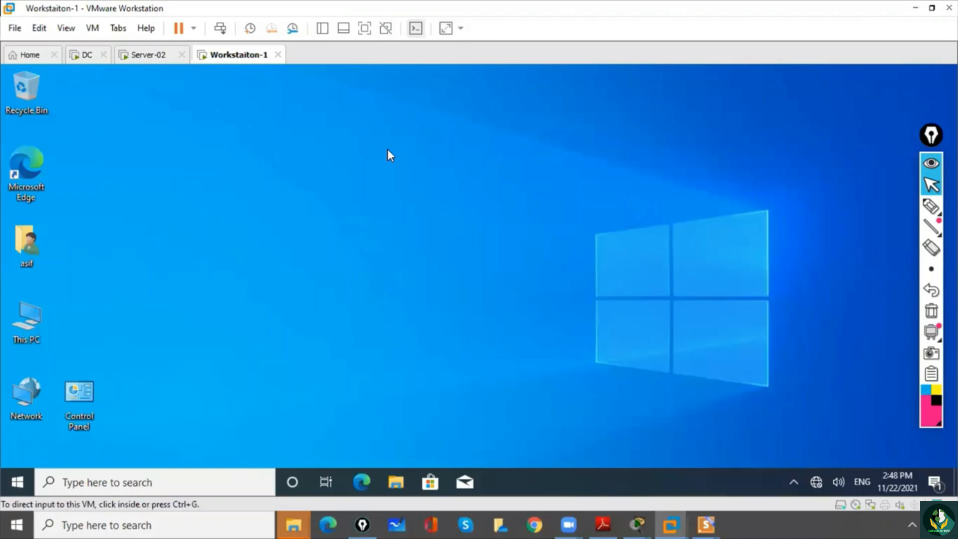
pyautogui.click(387, 150)
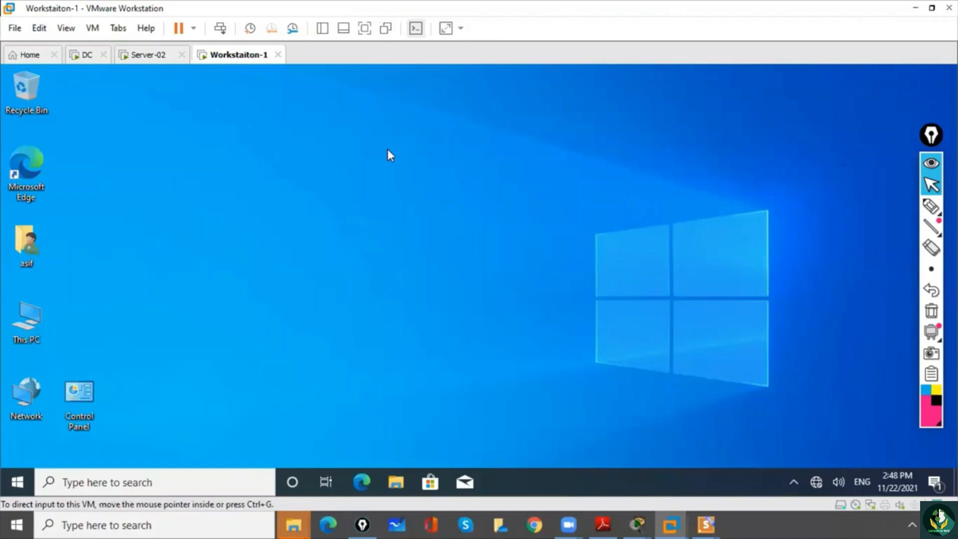
pyautogui.rightClick(356, 167)
pyautogui.click(299, 208)
# - Check the computer's domain membership in the advanced system properties, and close System Properties and the About page
pyautogui.rightClick(27, 323)
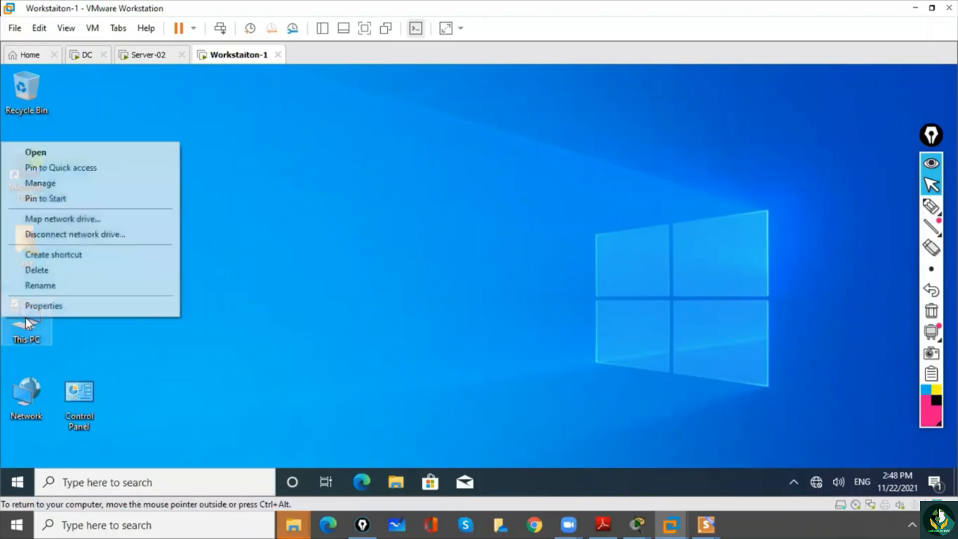
pyautogui.click(38, 303)
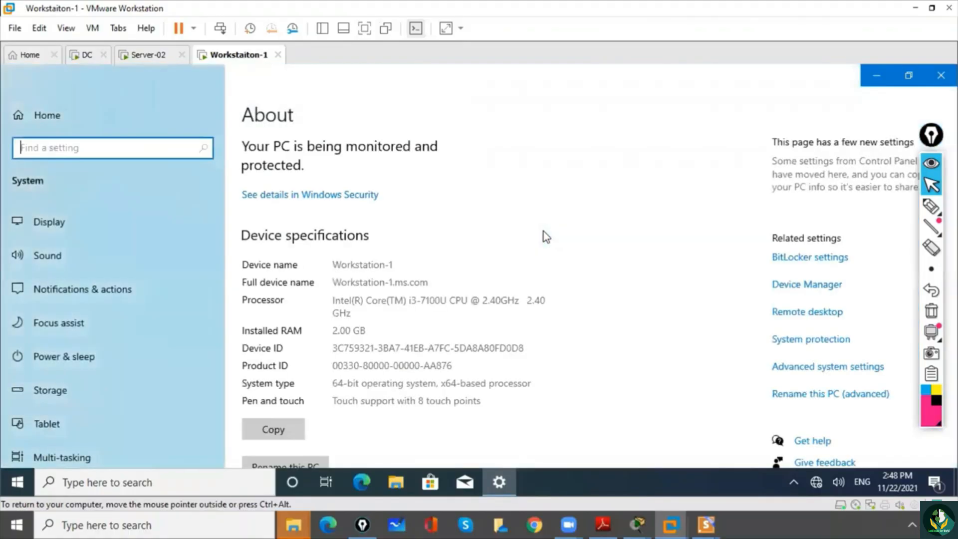
pyautogui.click(809, 369)
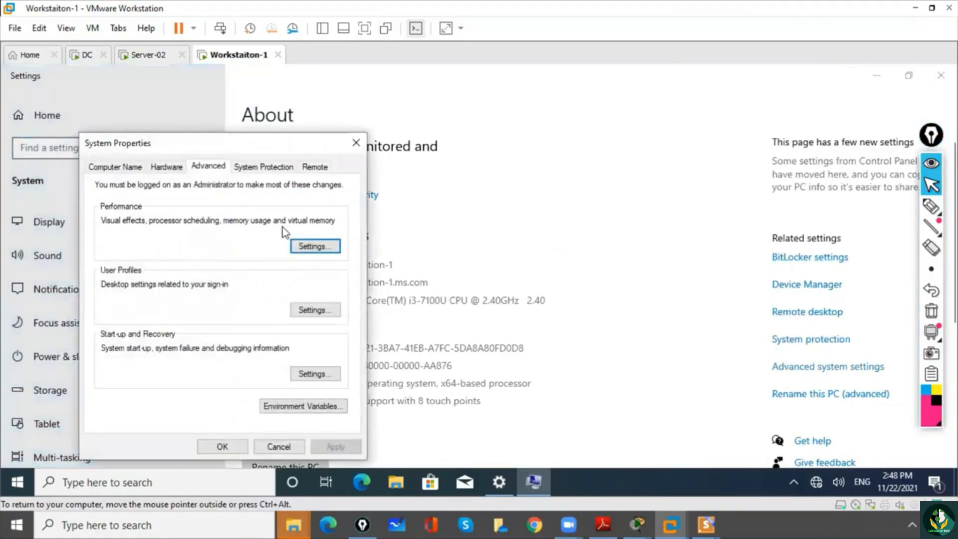
pyautogui.click(124, 167)
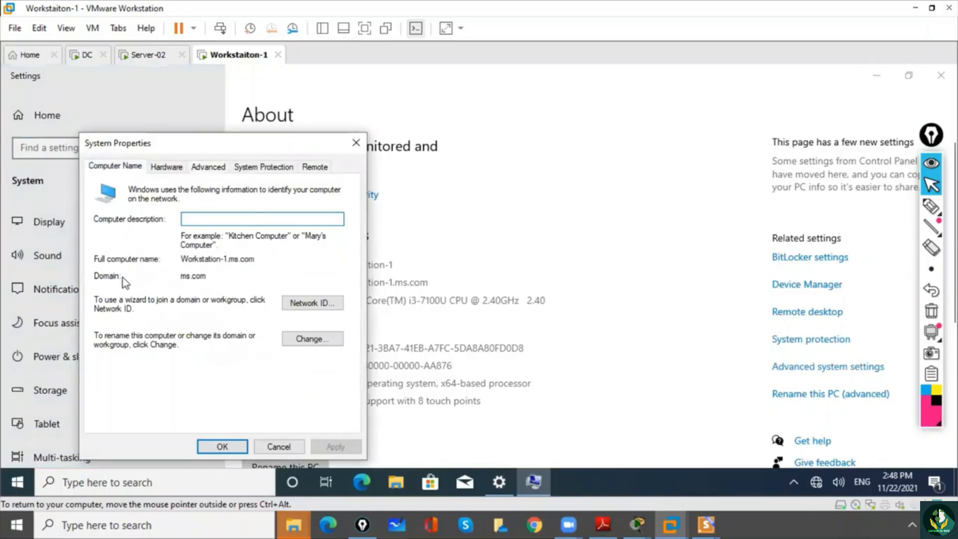
pyautogui.moveTo(214, 278); pyautogui.dragTo(176, 278)
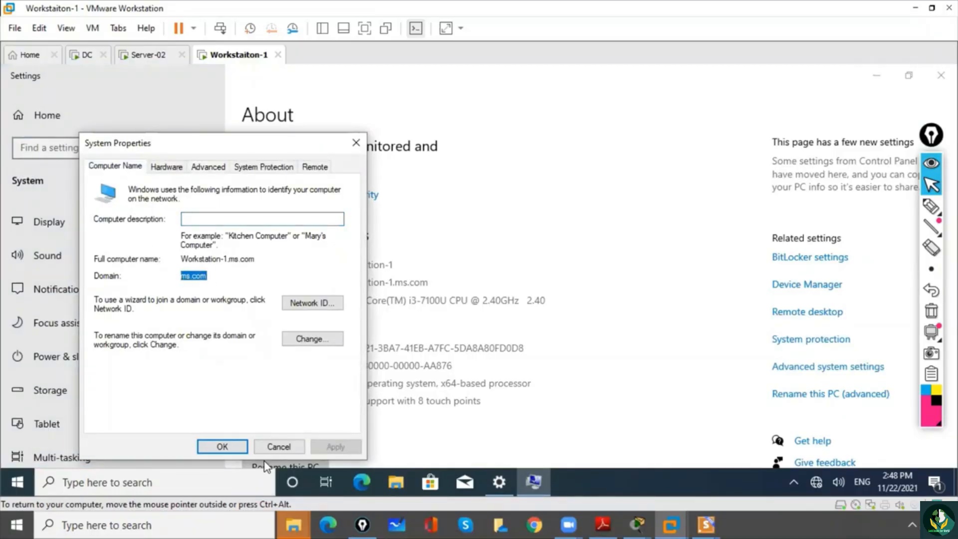
pyautogui.click(237, 445)
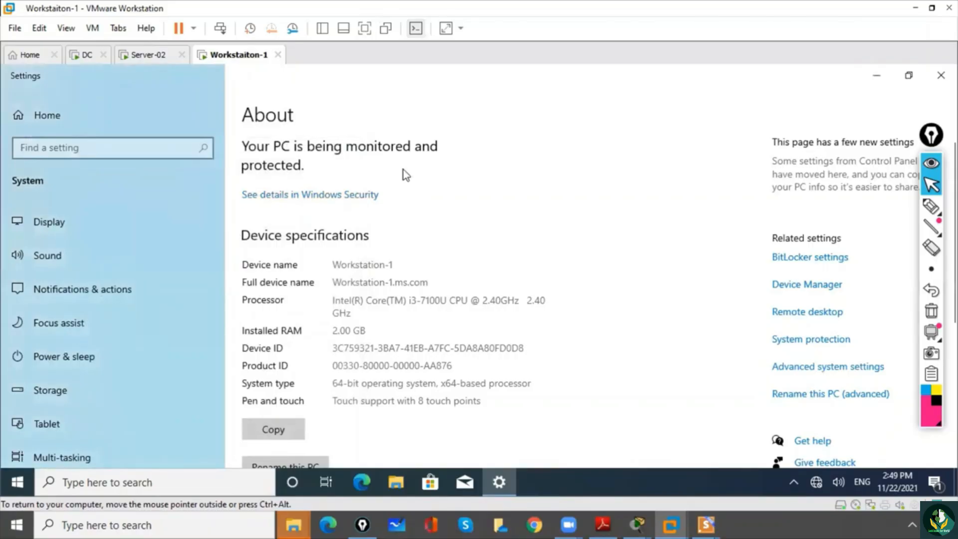
pyautogui.click(941, 75)
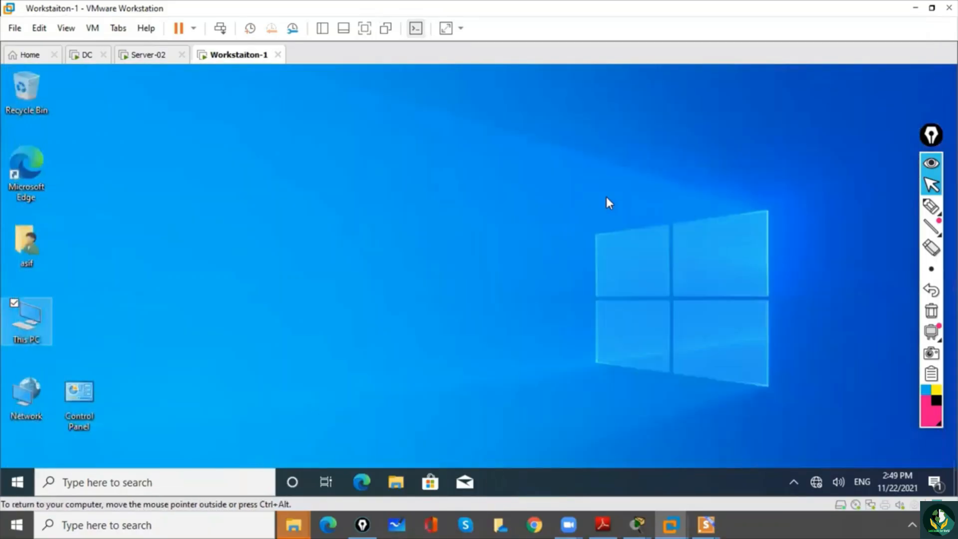
# - Open Command Prompt and run net accounts to check the computer role of this machine
pyautogui.click(133, 482)
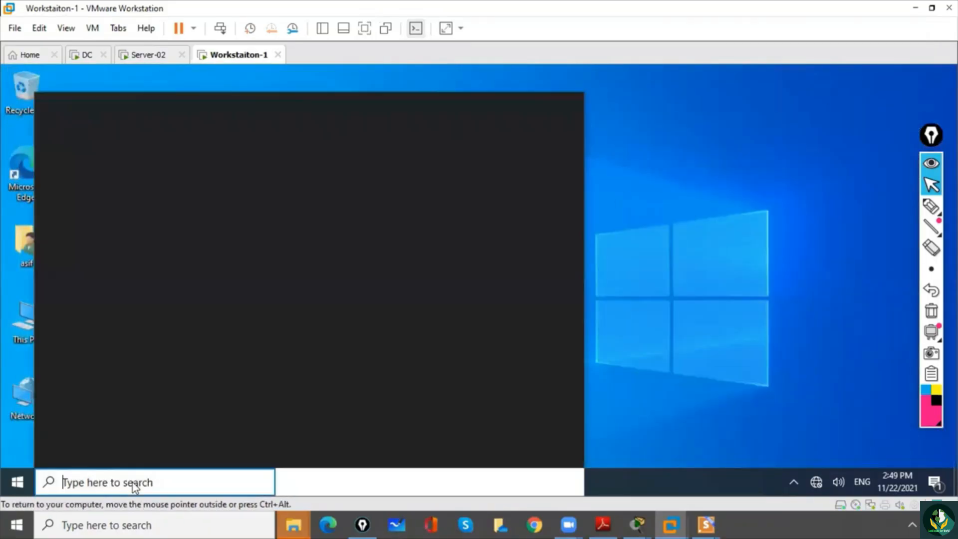
pyautogui.write('cmd')
pyautogui.press('Return')
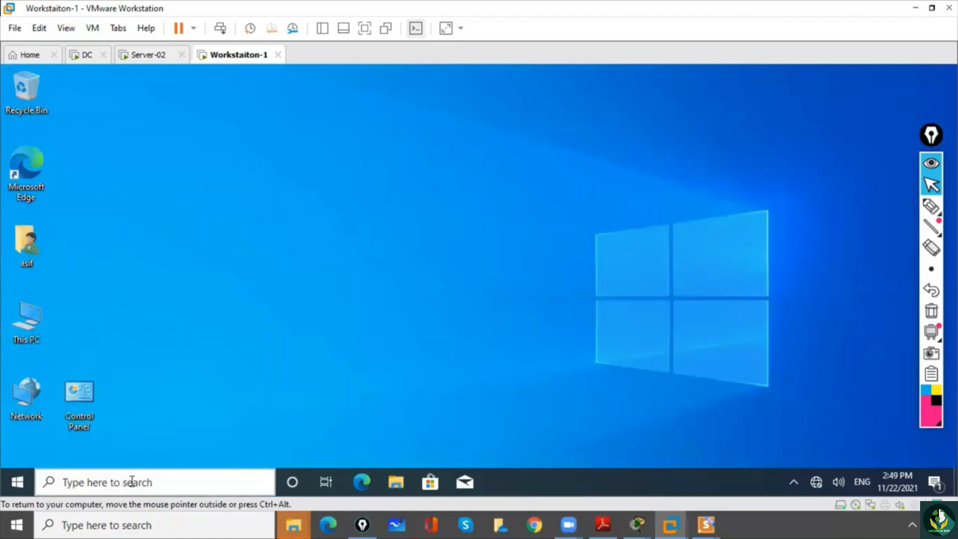
pyautogui.write('net')
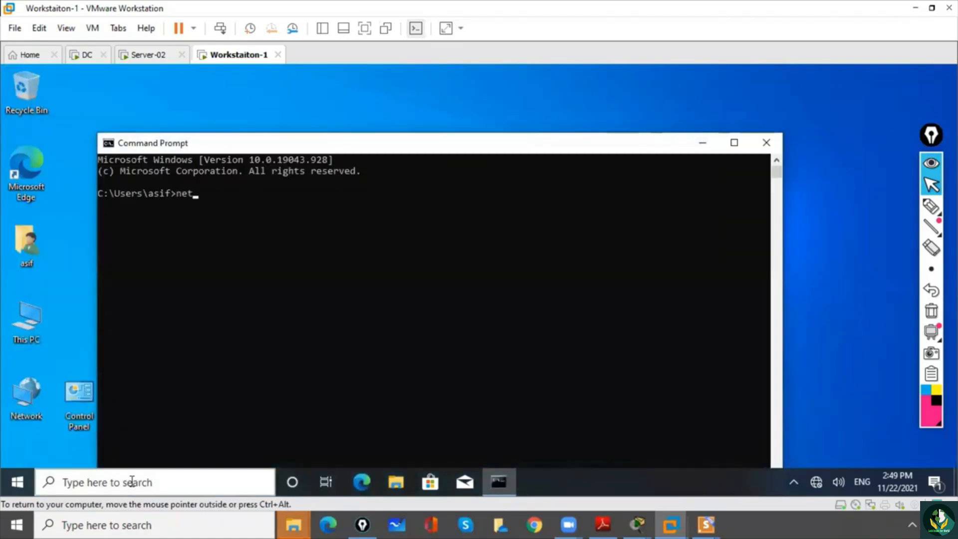
pyautogui.write('accounts')
pyautogui.press('Return')
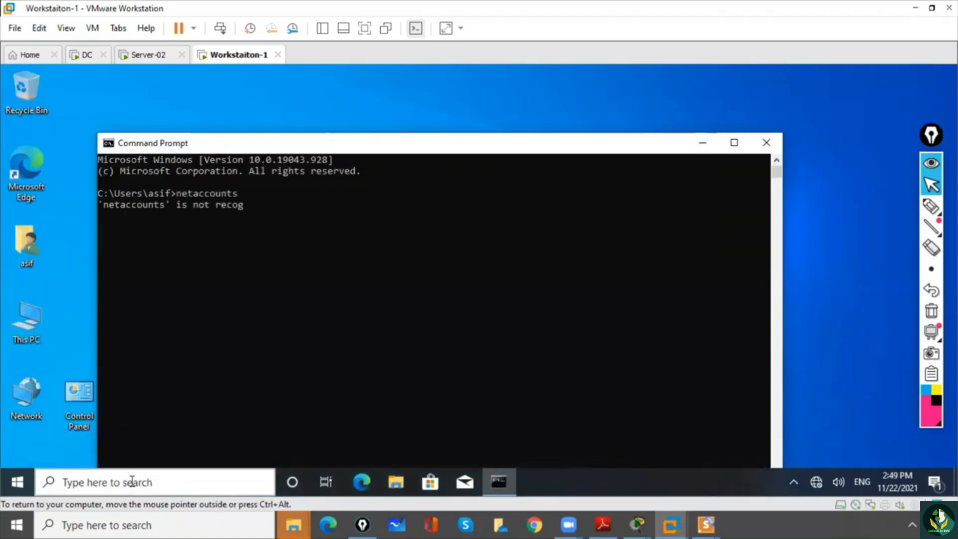
pyautogui.write('net accounts')
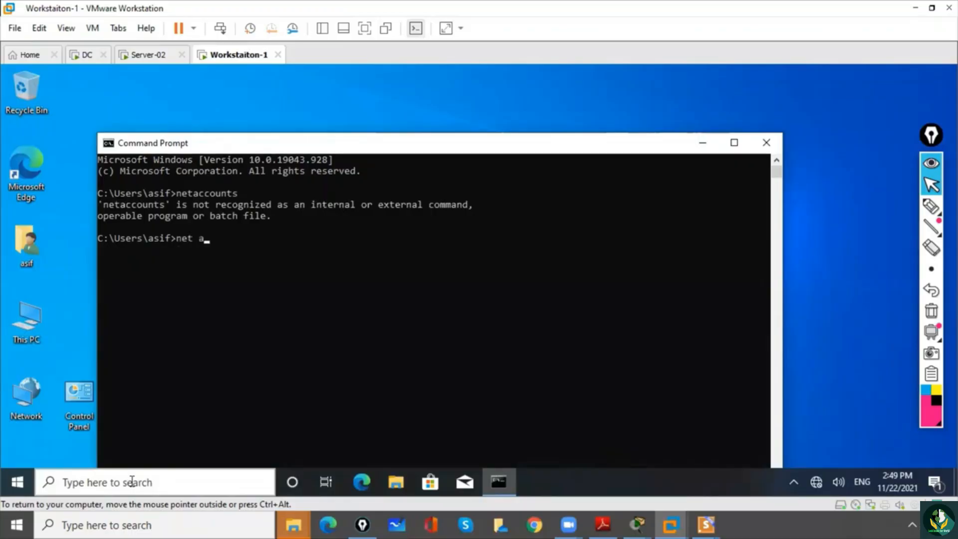
pyautogui.press('Return')
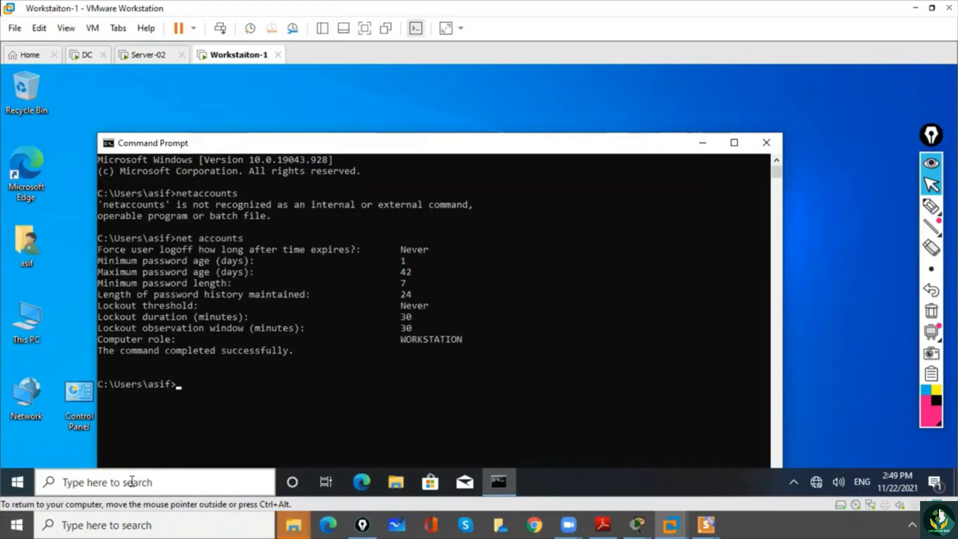
pyautogui.moveTo(395, 339); pyautogui.dragTo(478, 344)
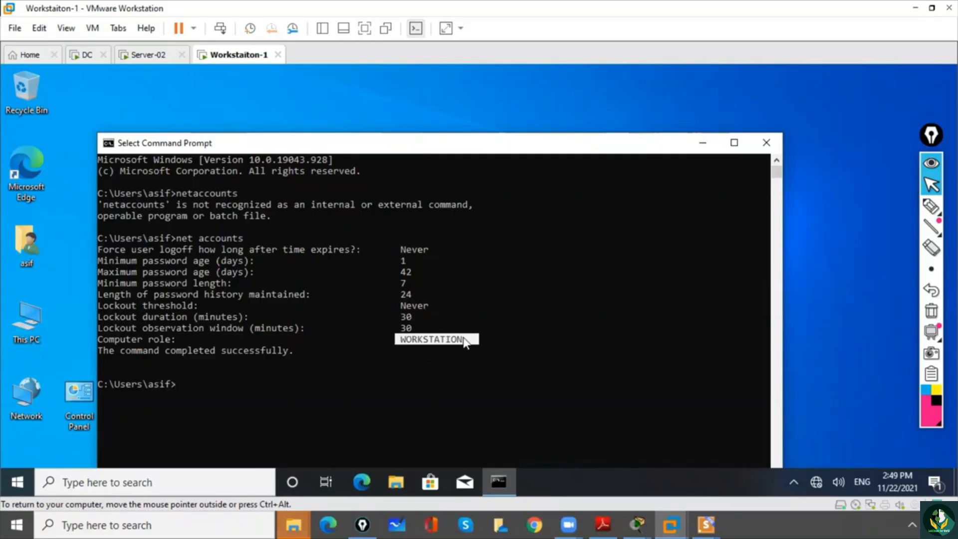
# - View the Server-02 and DC virtual machines, waking the DC display, and return to the workstation virtual machine
pyautogui.click(148, 55)
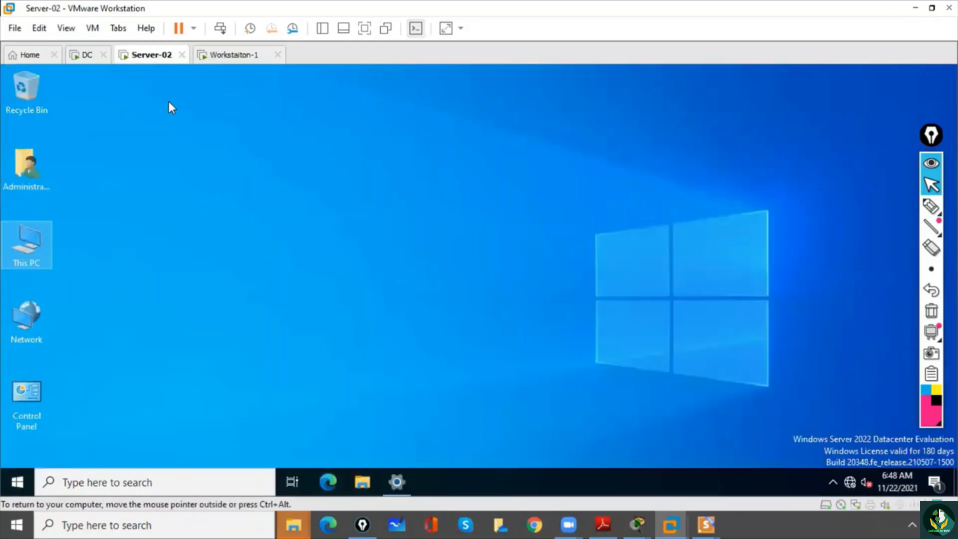
pyautogui.click(82, 56)
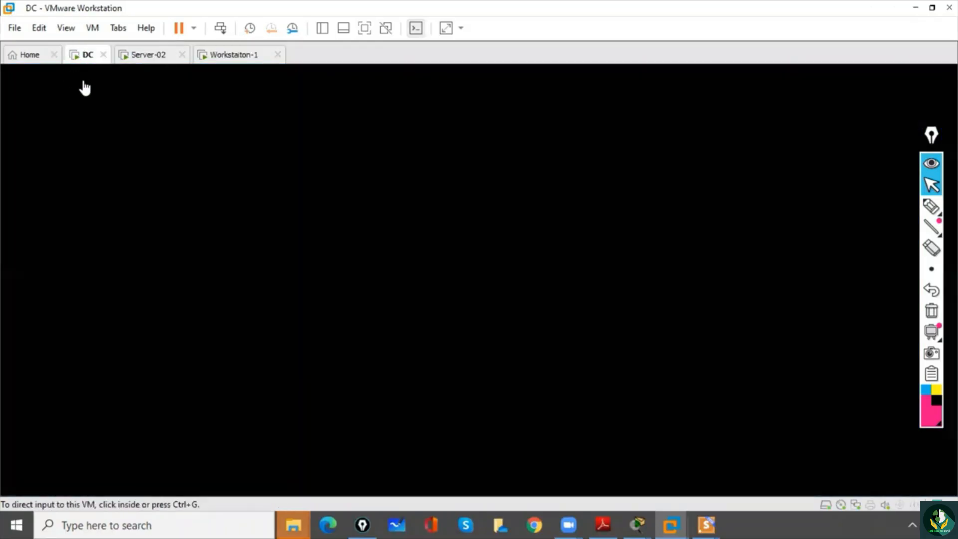
pyautogui.click(102, 146)
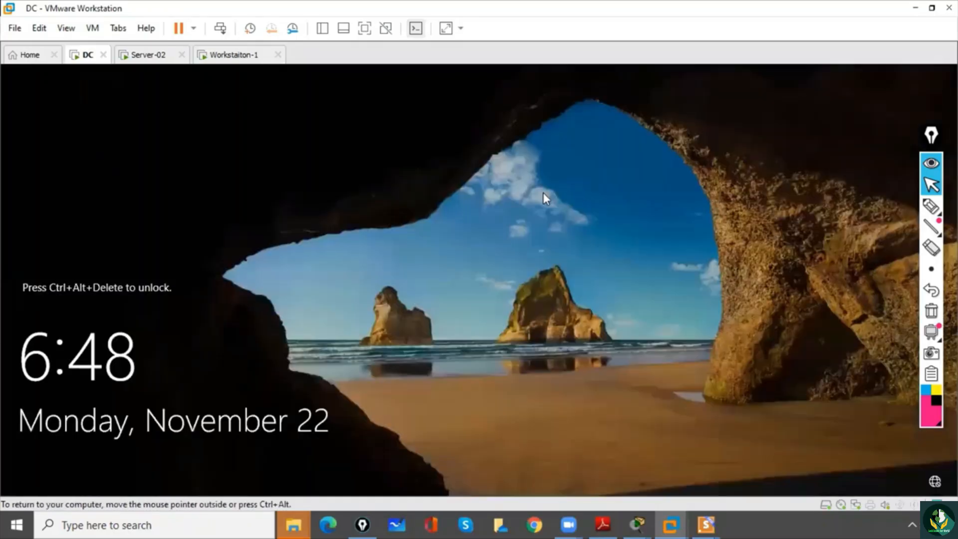
pyautogui.click(223, 57)
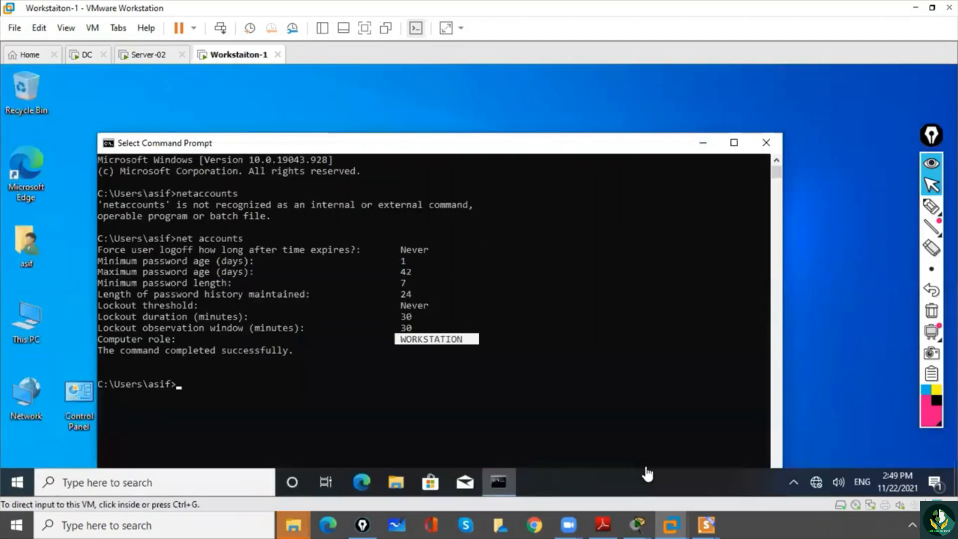
# - Switch to the running slide show, advance to the slide "Why can't we use one type of OS?" and activate the annotation pen
pyautogui.moveTo(704, 523)
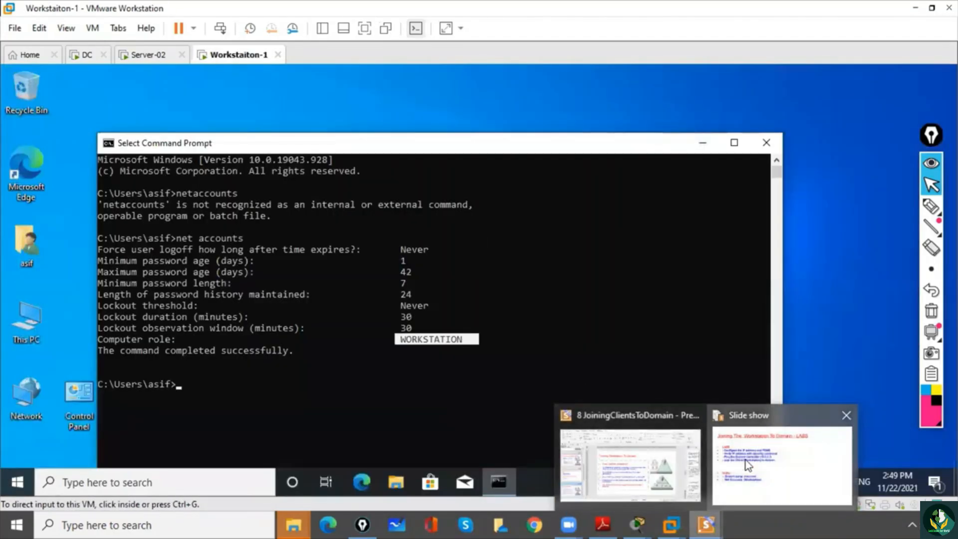
pyautogui.click(731, 449)
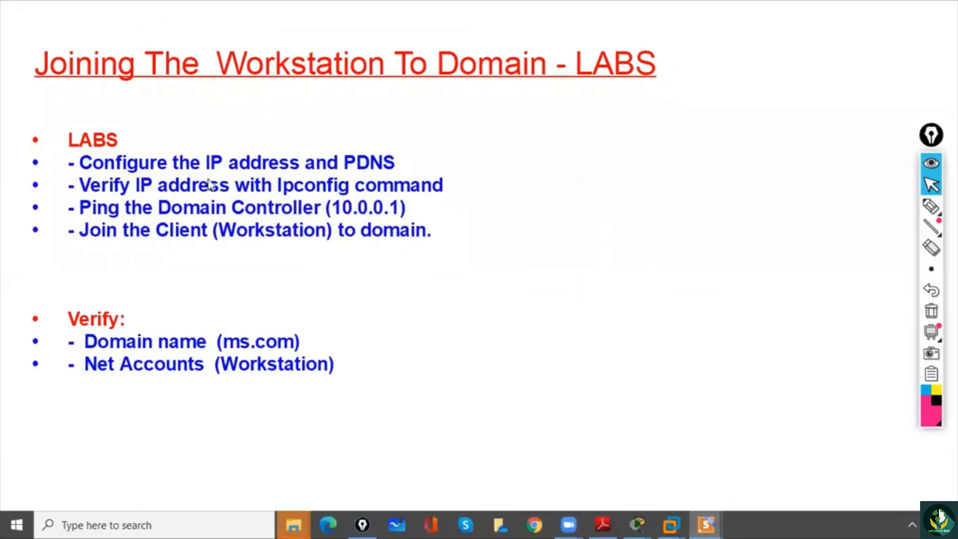
pyautogui.click(253, 200)
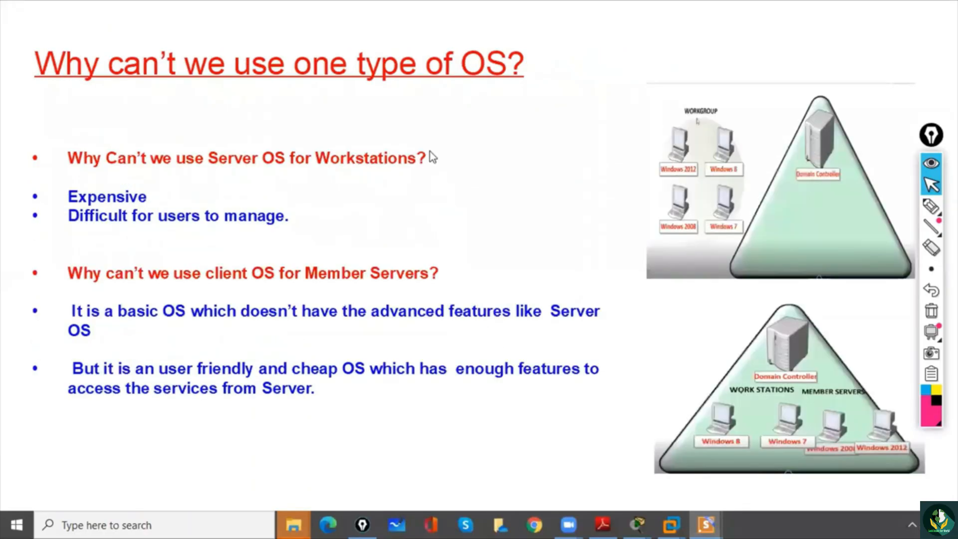
pyautogui.click(931, 206)
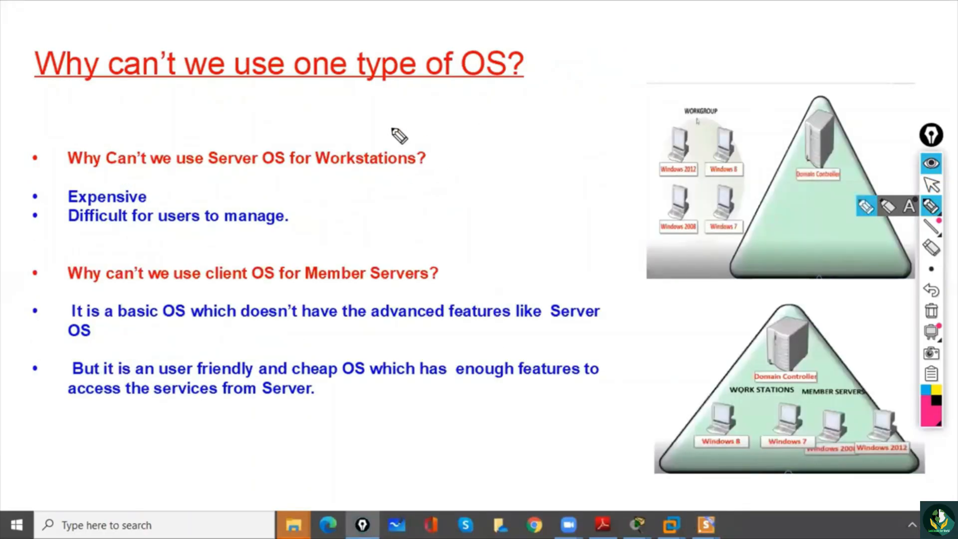